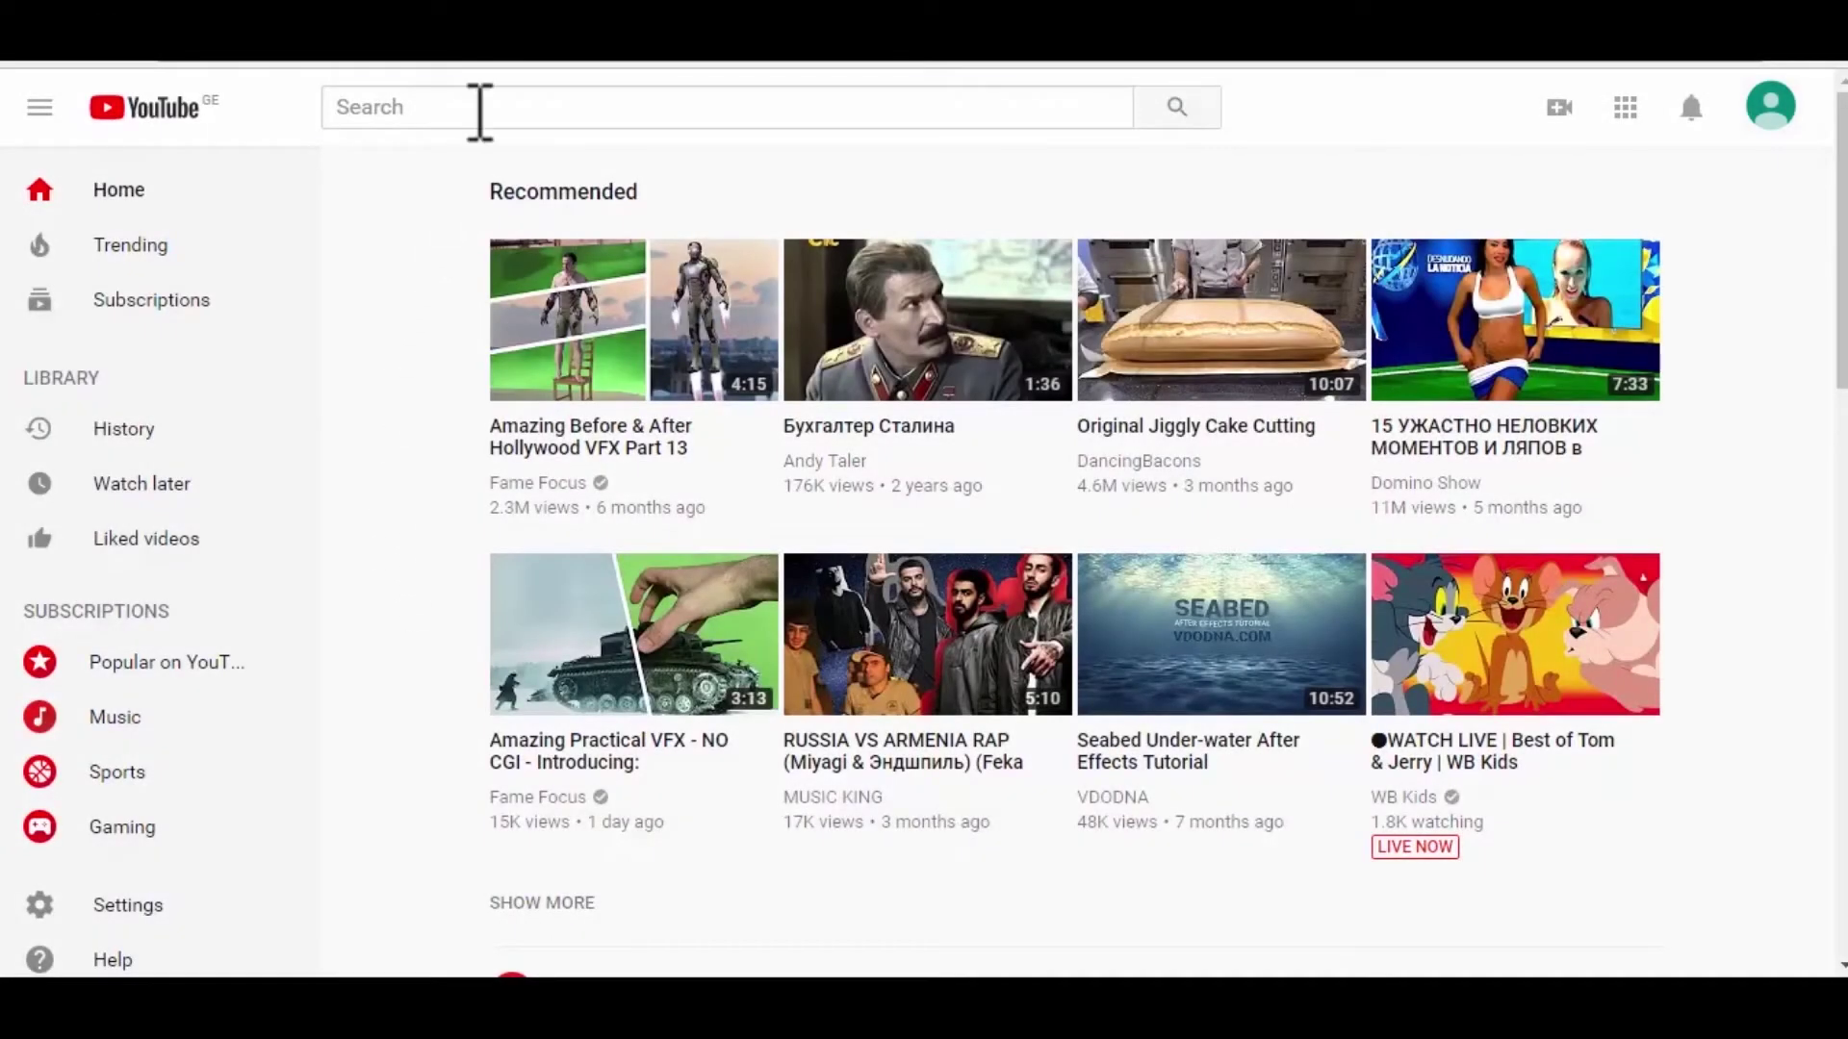
Find the VFX tutorial channel on YouTube, pause its trailer and subscribe
click(479, 110)
text(lyosh lazaryan vfx)
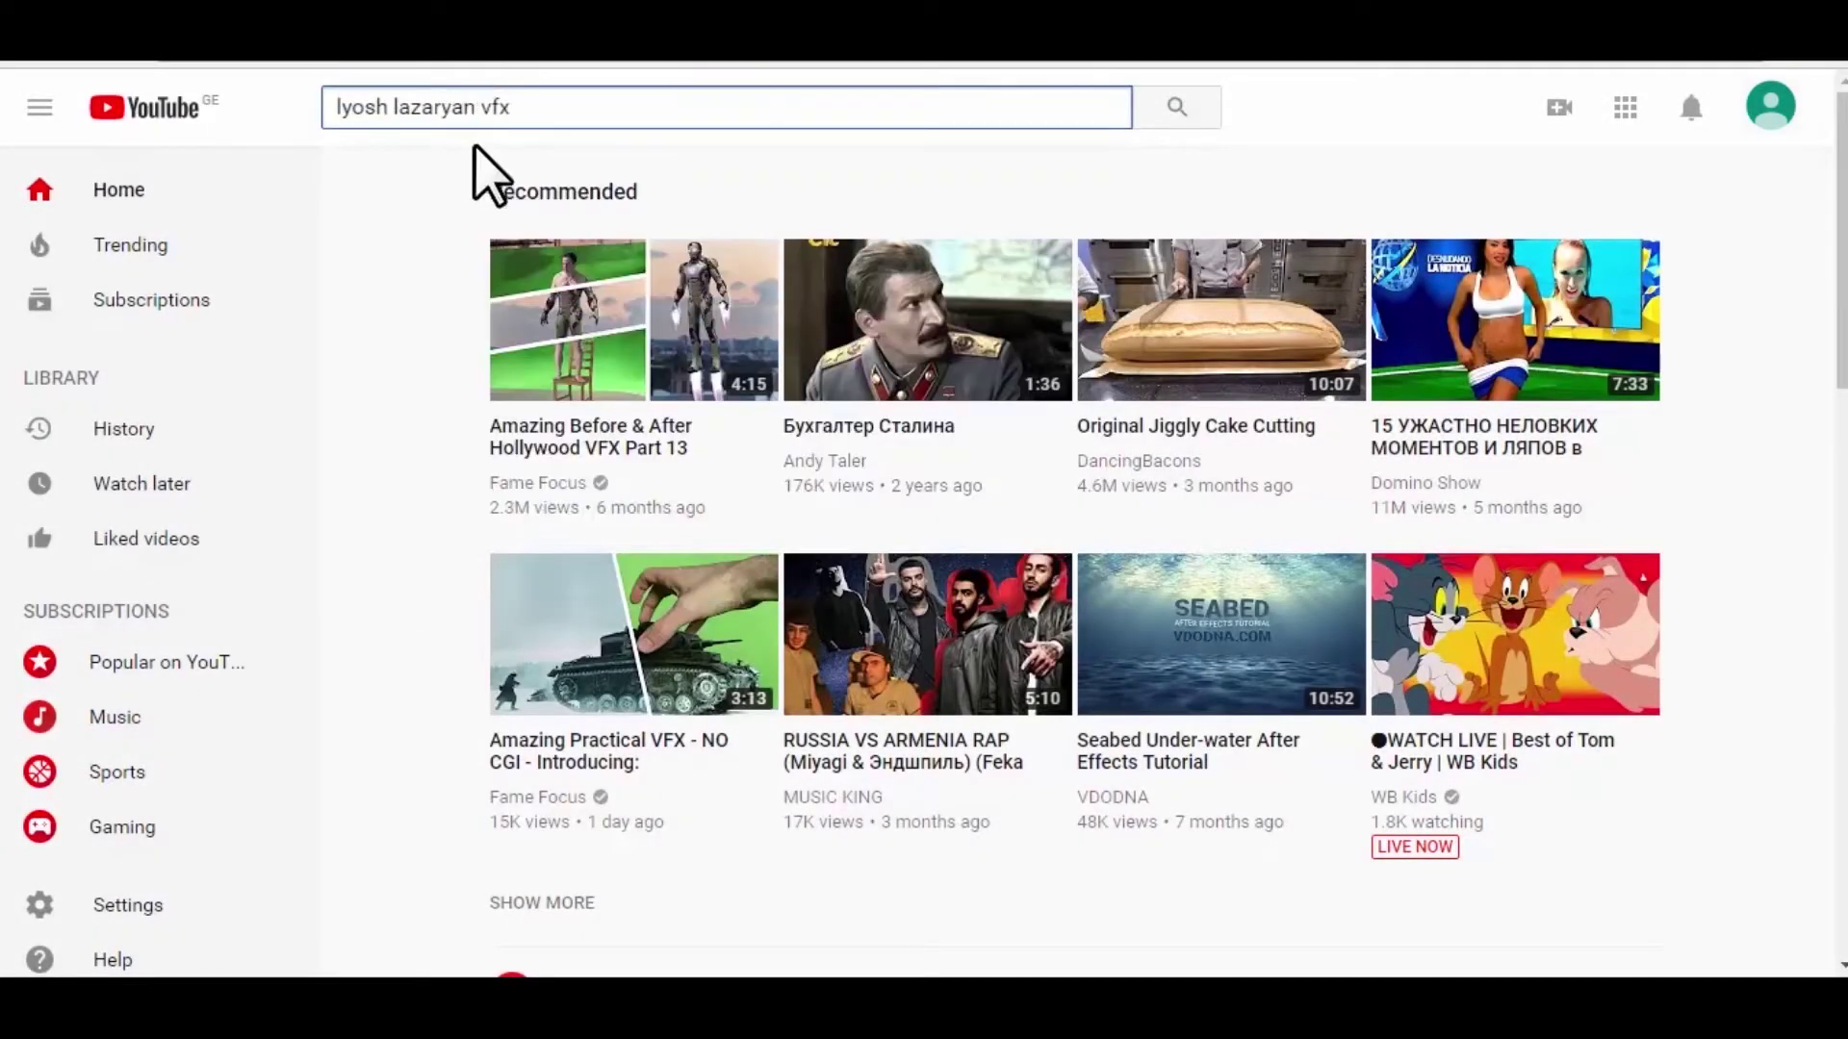
click(1176, 108)
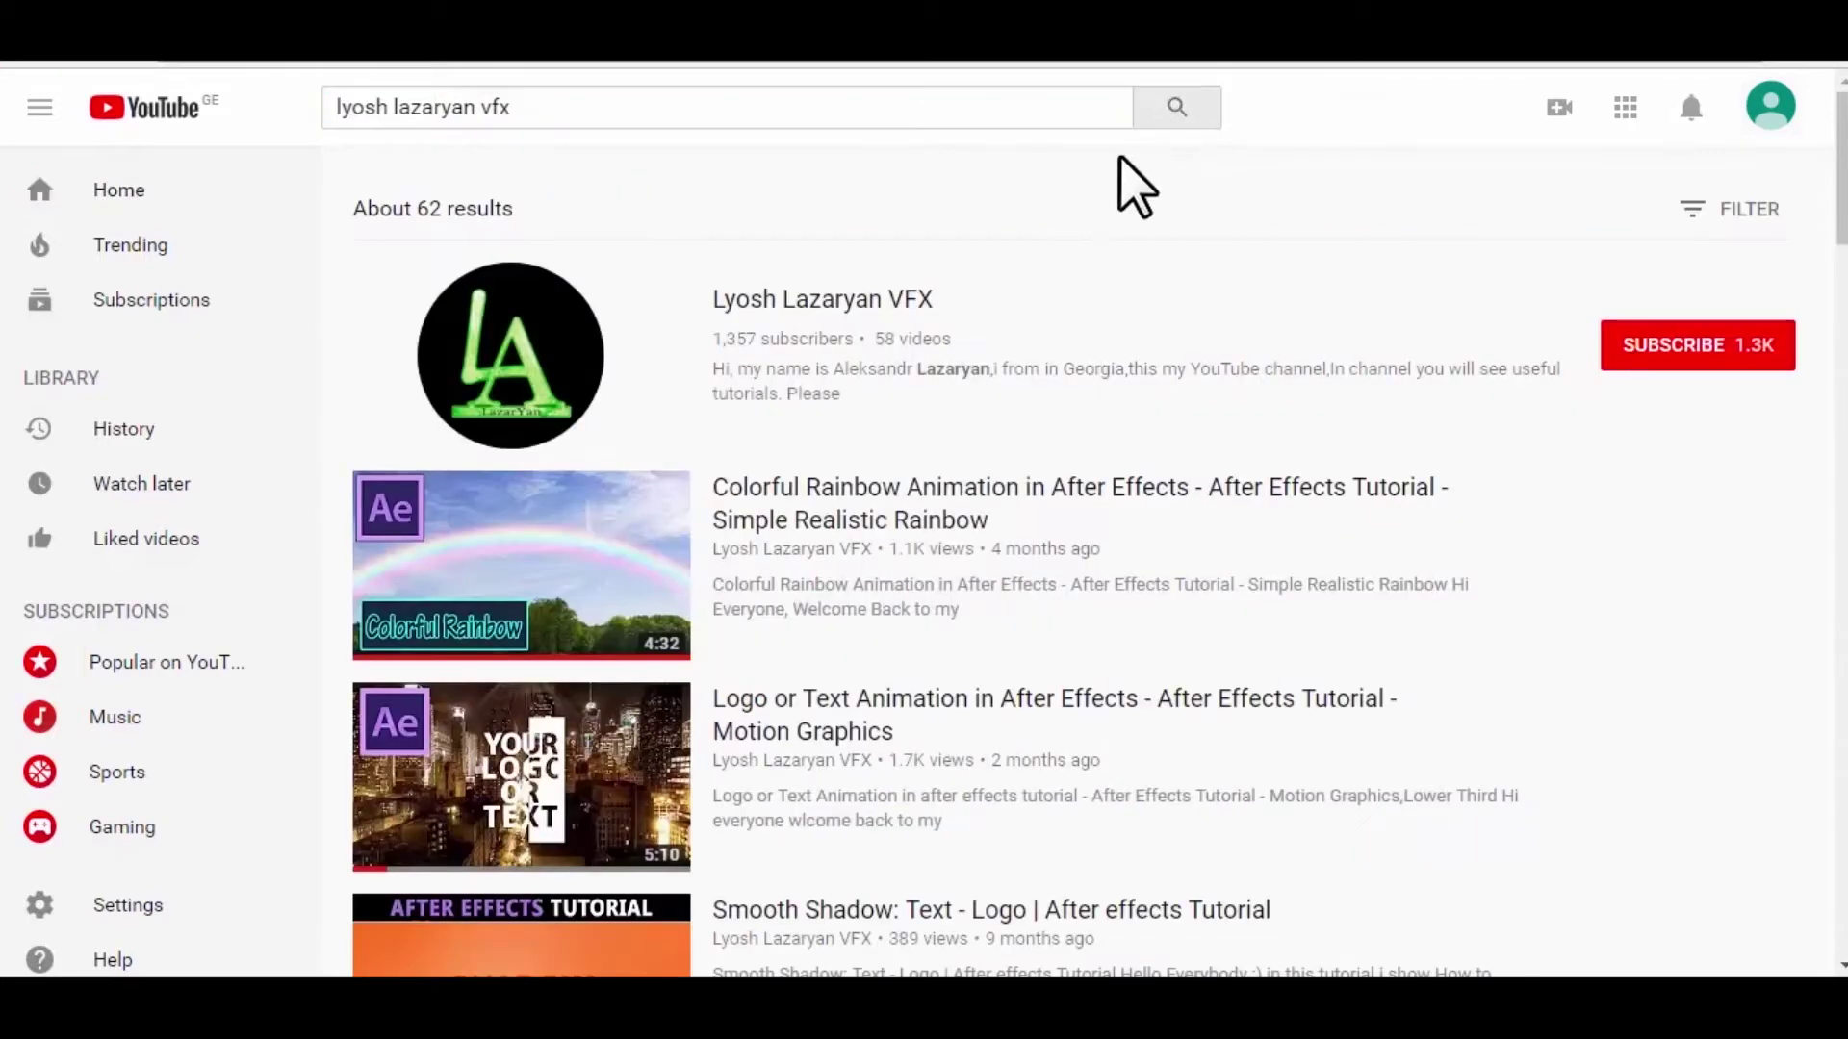
click(876, 321)
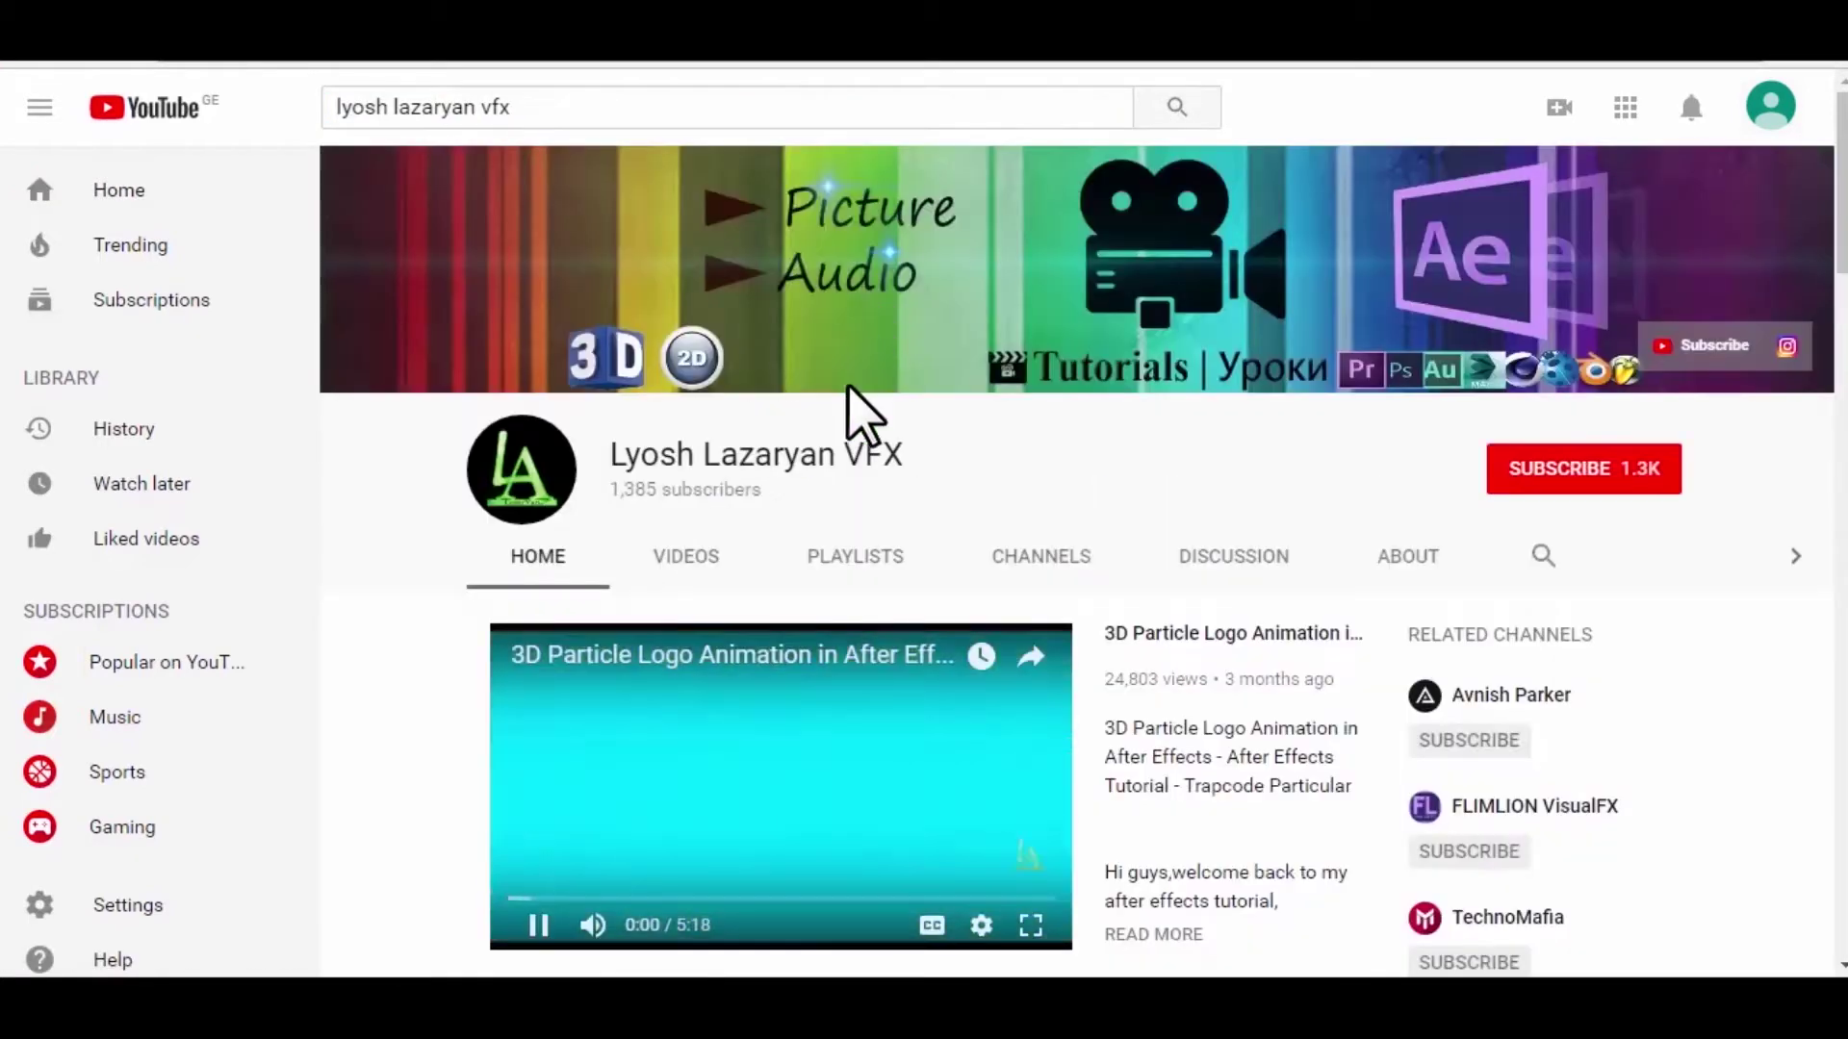
click(546, 928)
click(1589, 473)
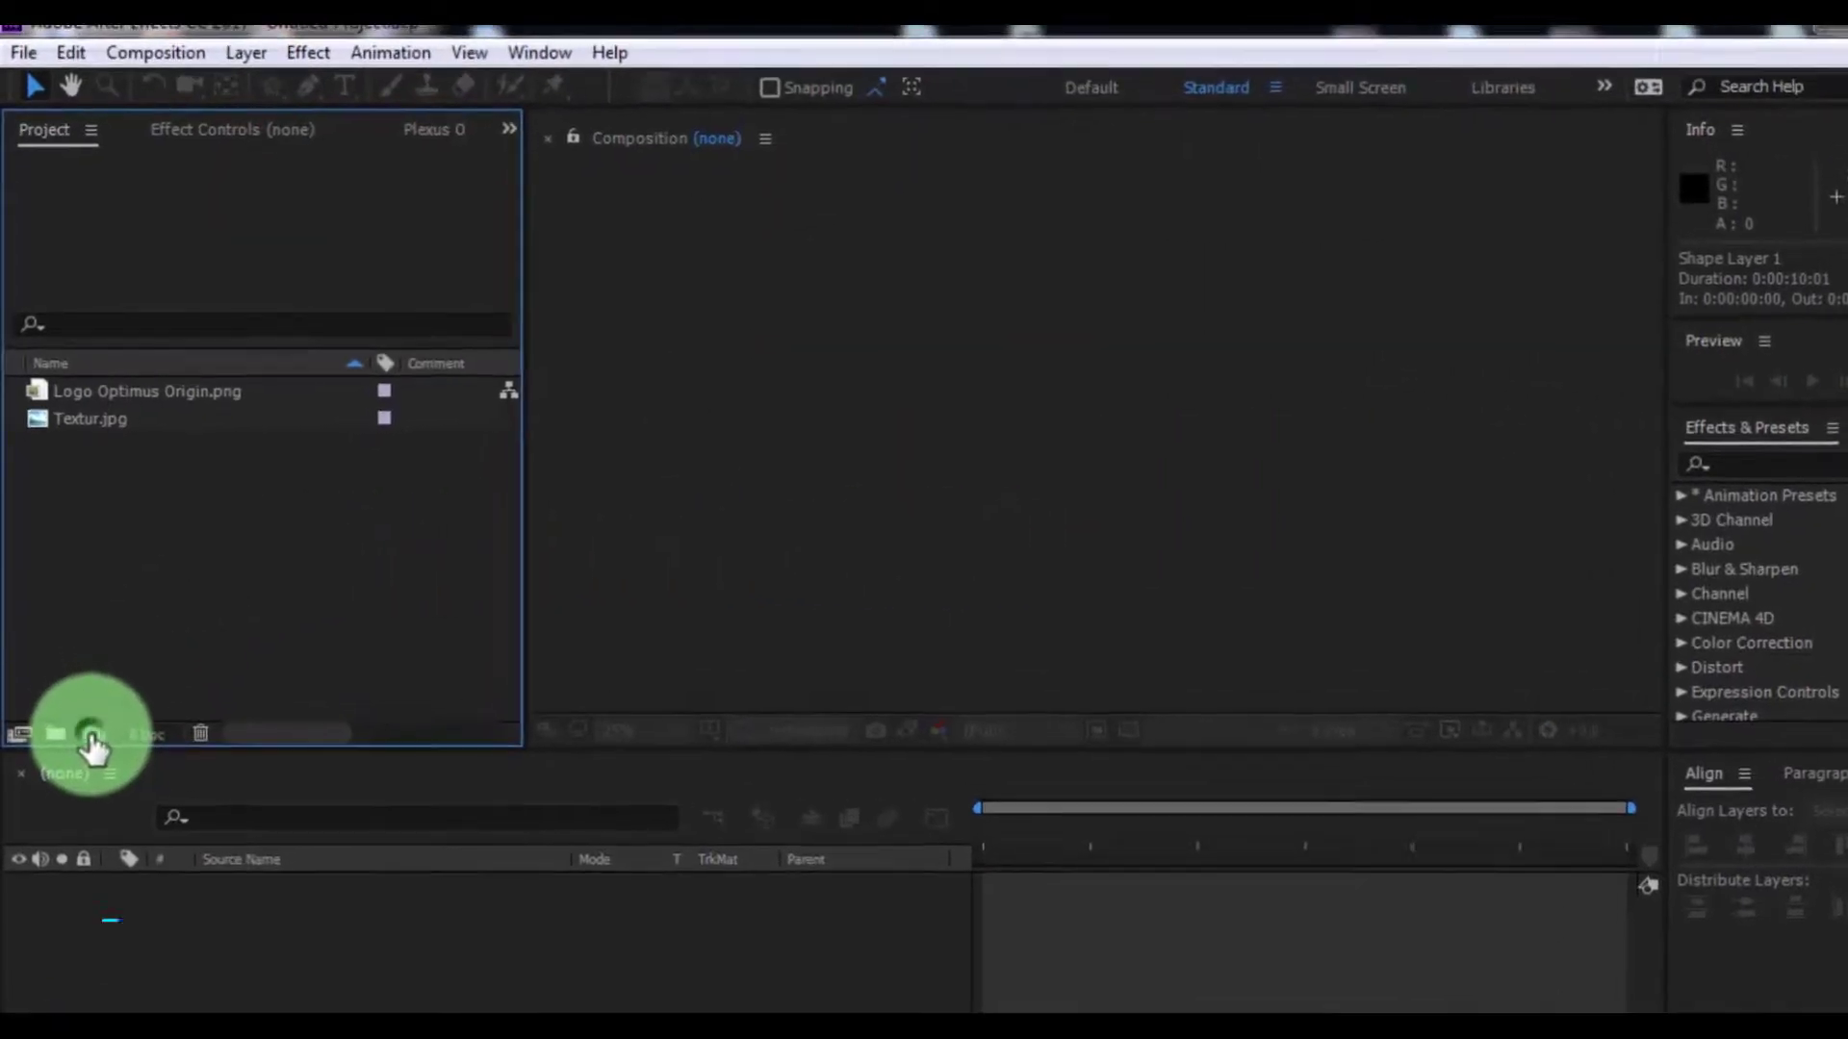
Create comp 'Logo Animation' at 1920×1080, 30 fps, duration 0:00:10:01
click(91, 740)
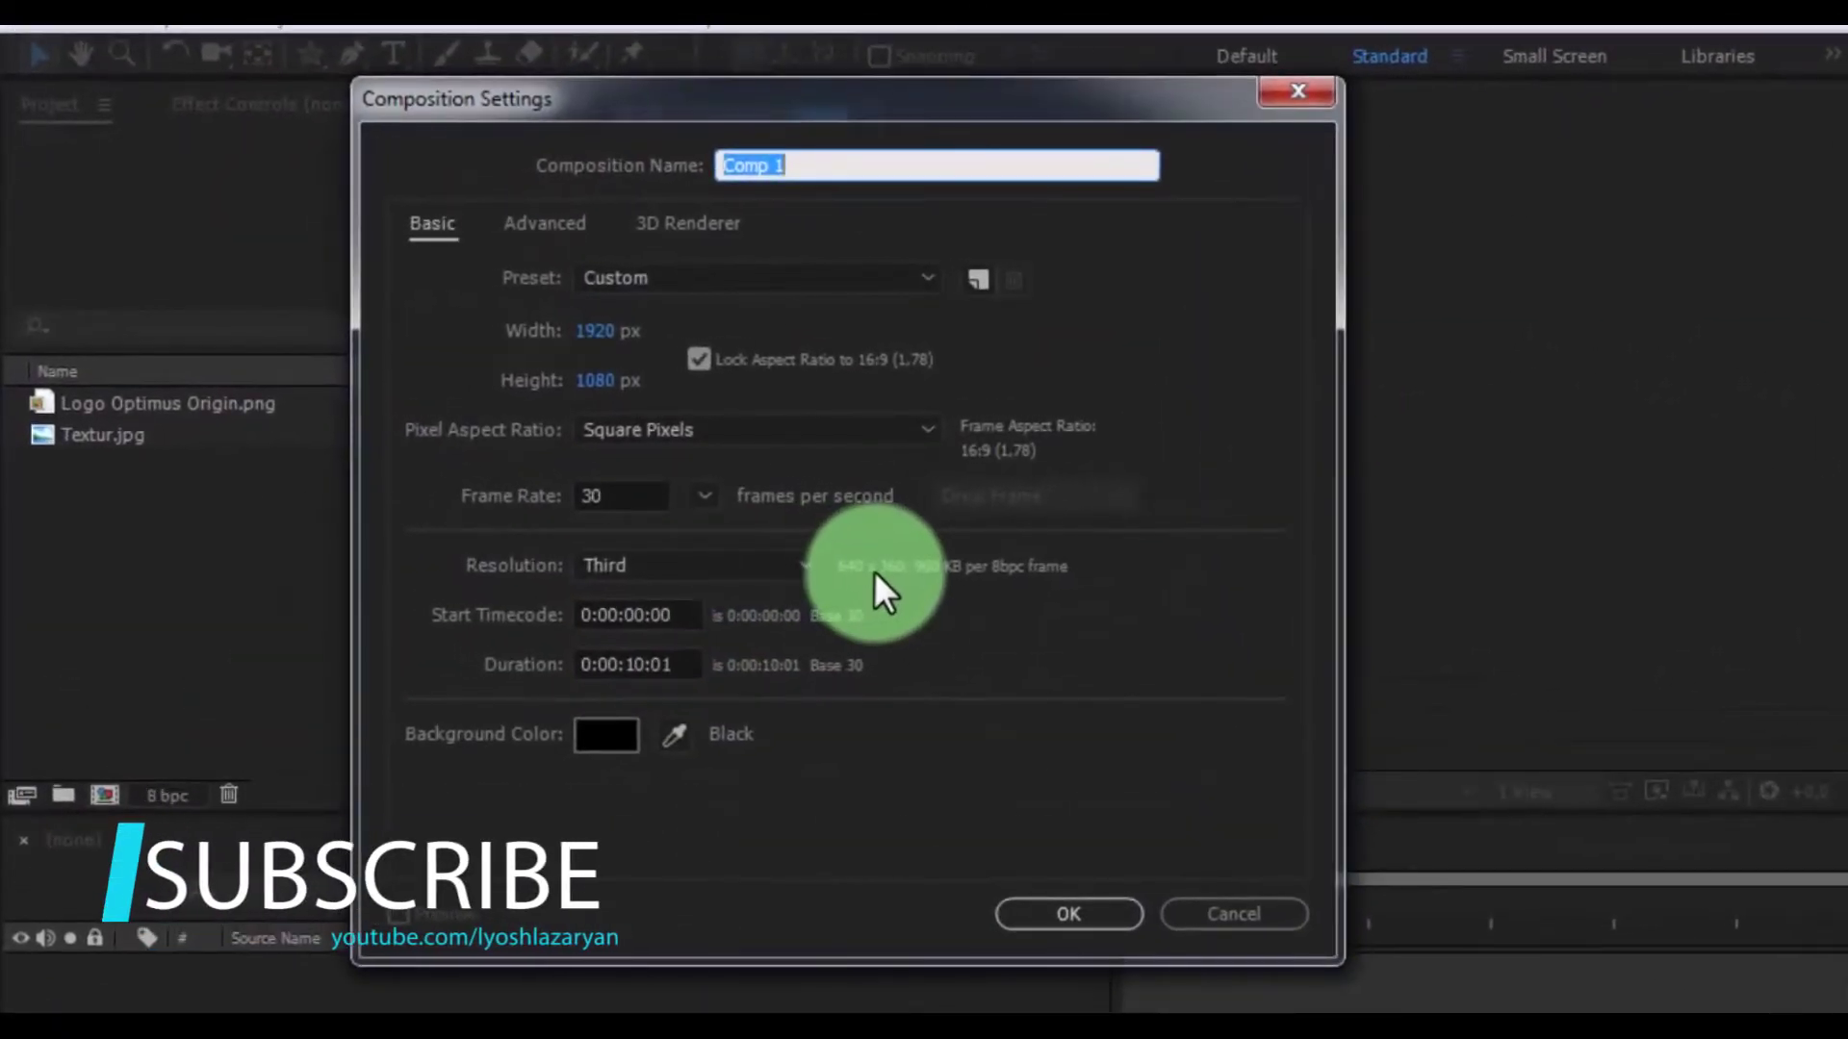
text(Logo Animation)
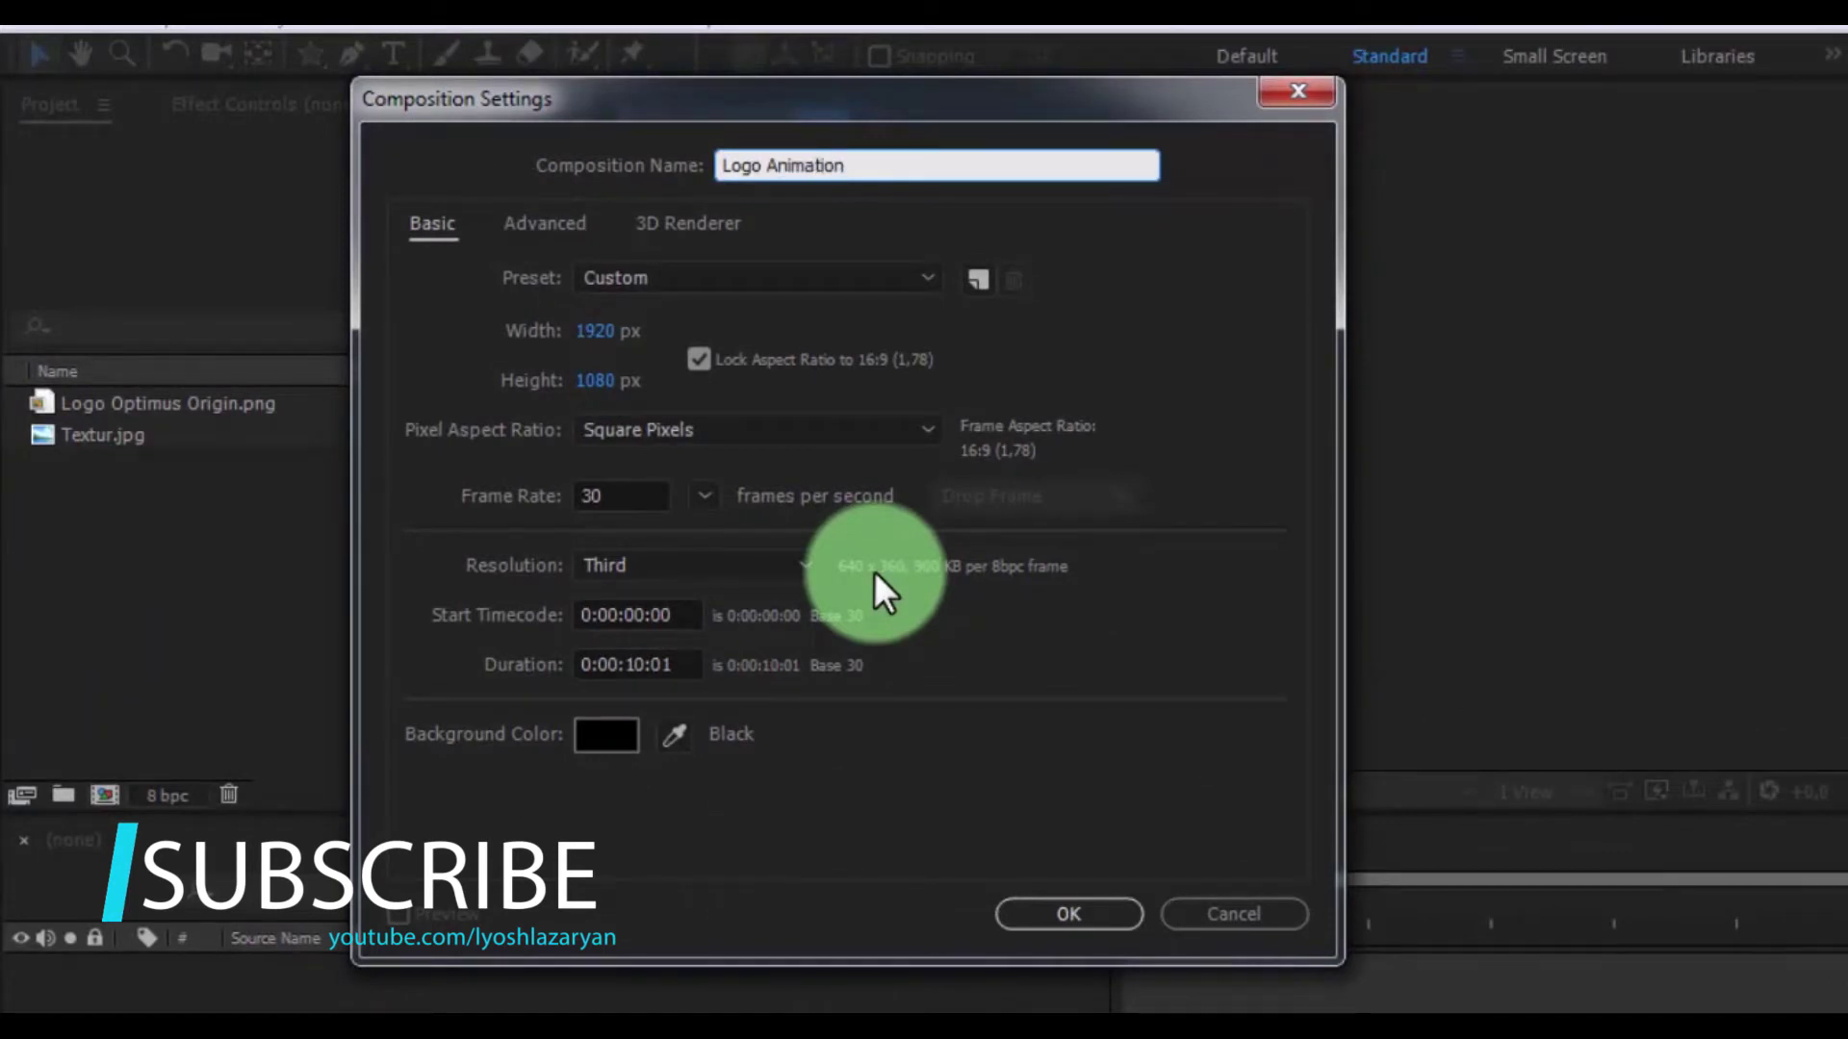
click(607, 335)
click(607, 380)
click(653, 494)
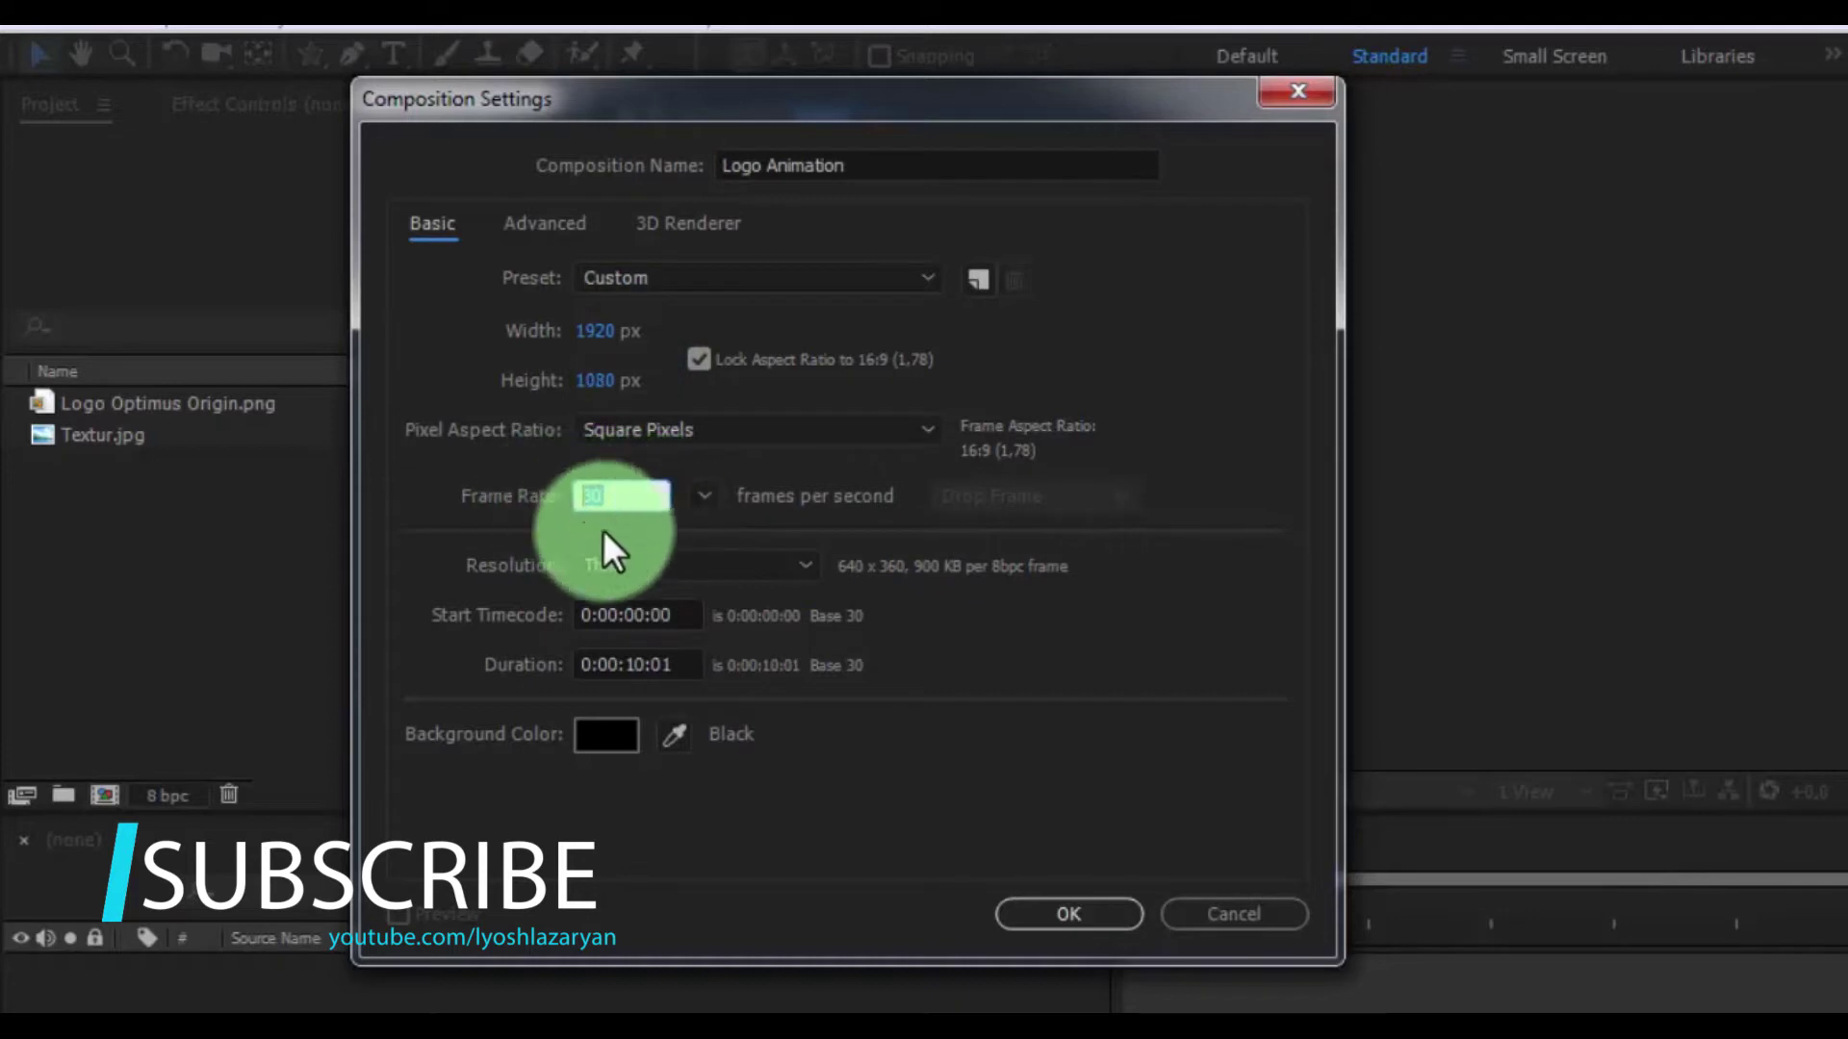
click(681, 656)
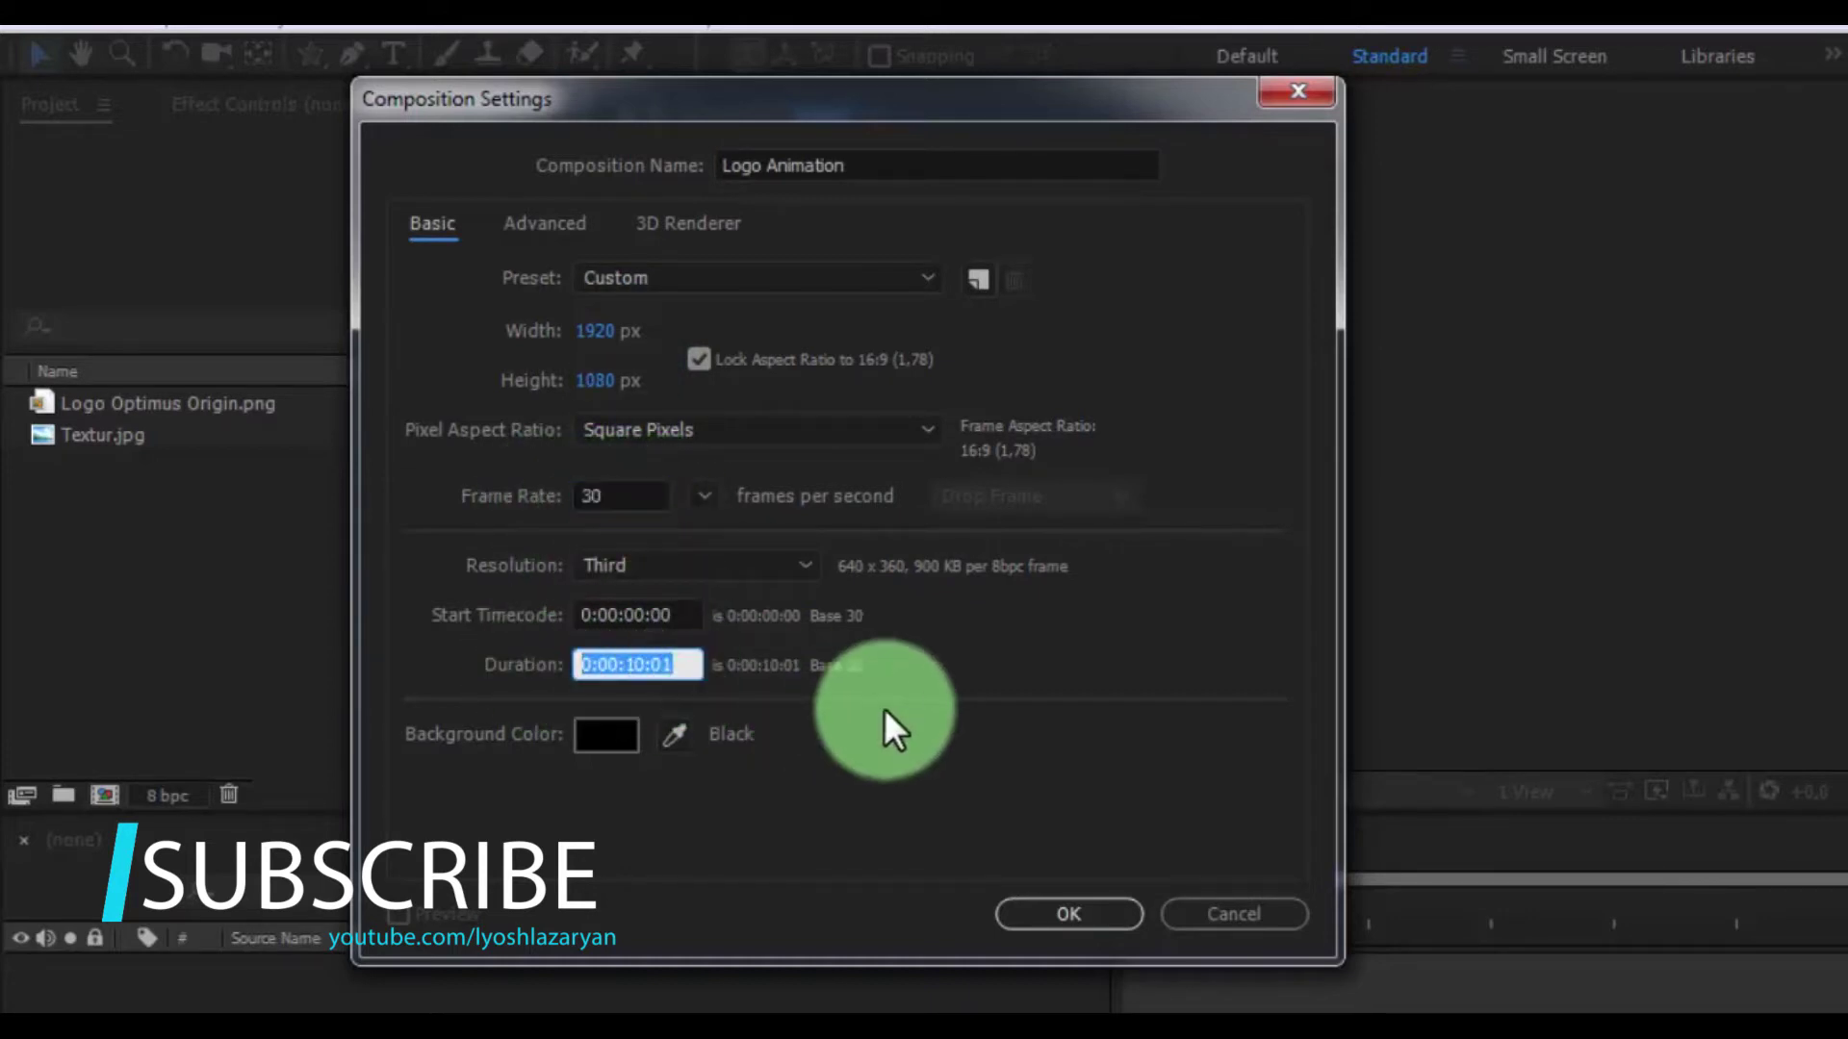
click(1072, 919)
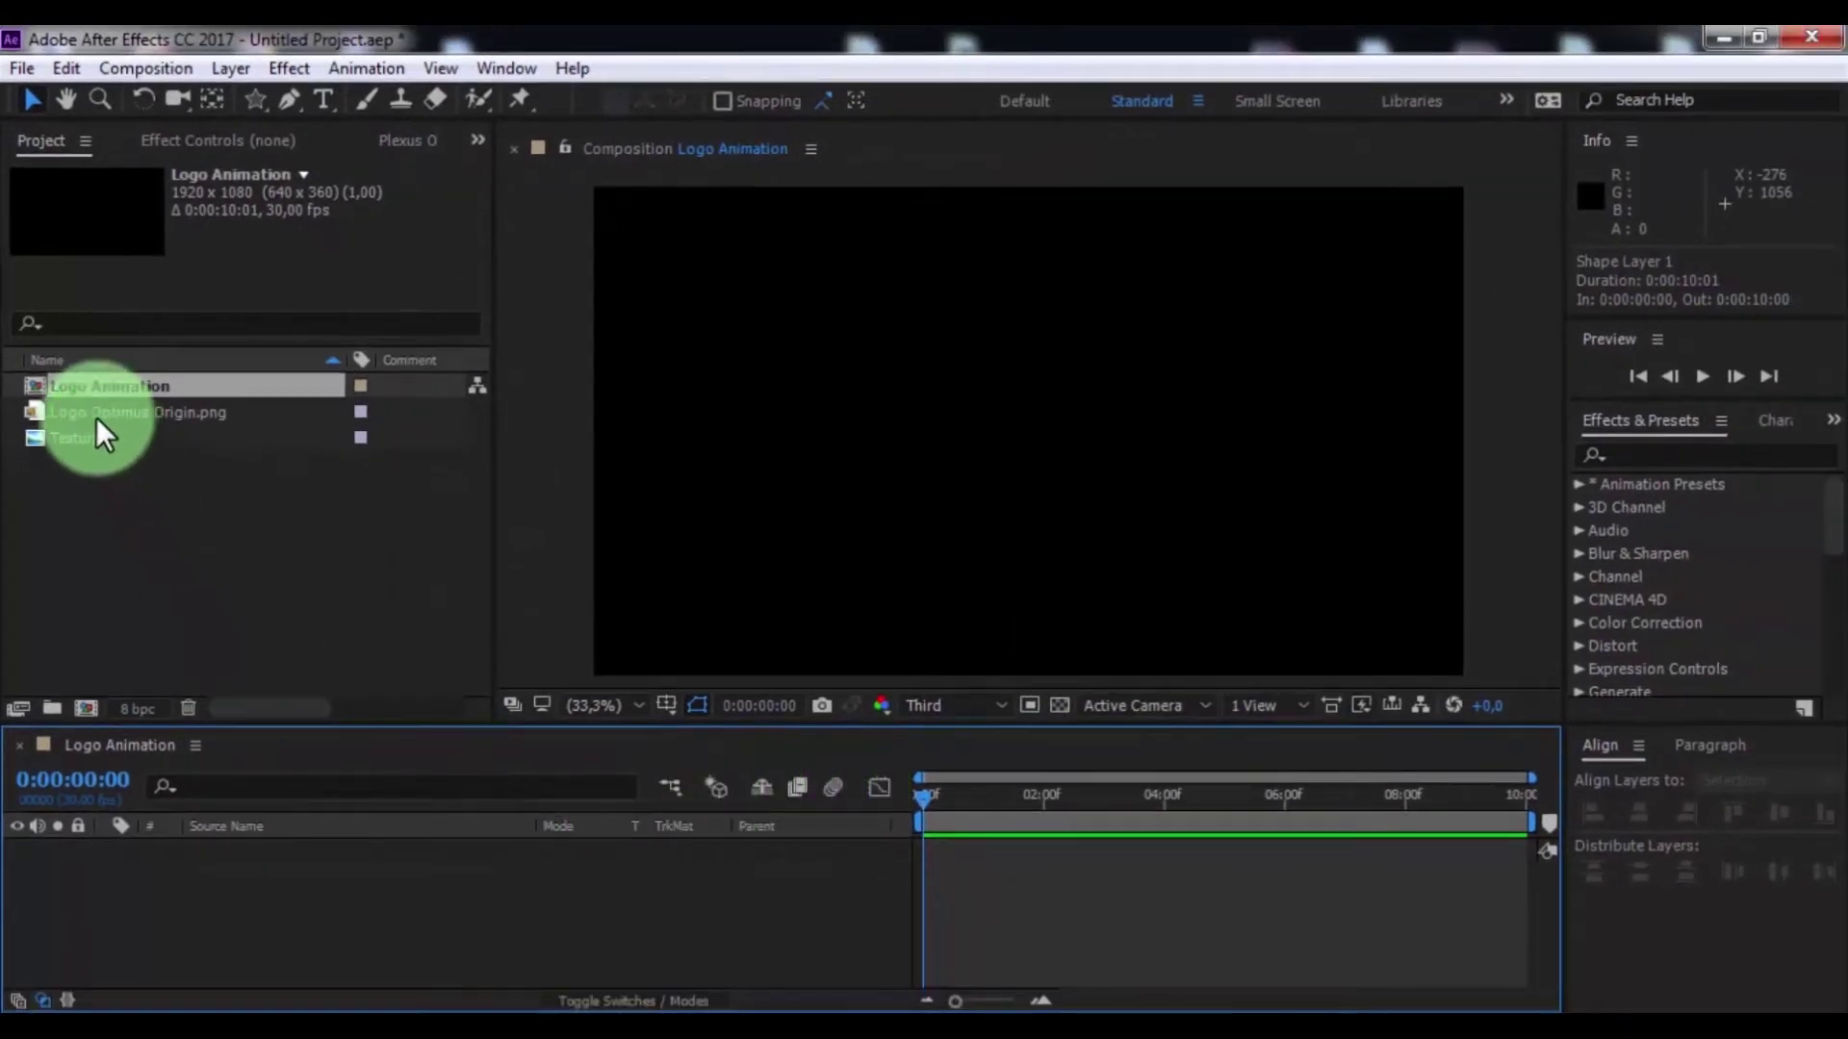
Add Logo Optimus Origin.png and Textur.jpg, scale the texture to 57%, alpha-matte it to the logo
drag(91, 414, 179, 882)
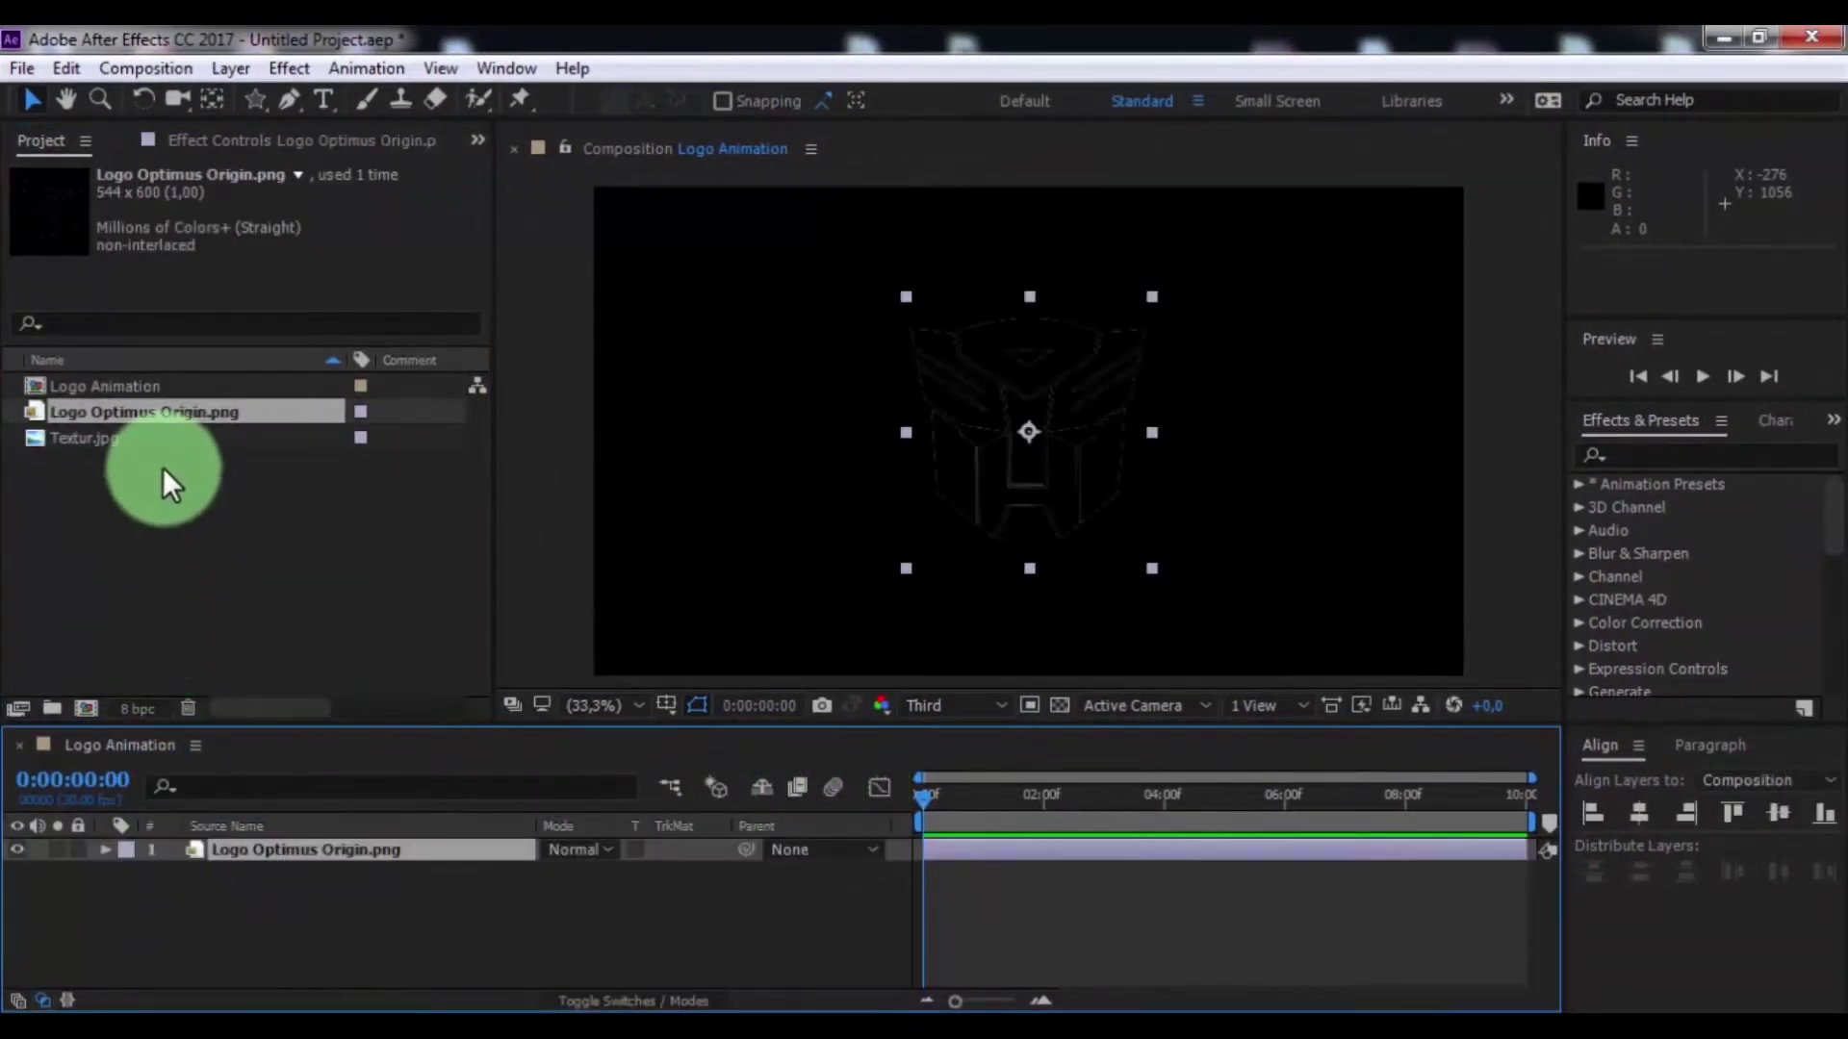
drag(84, 443, 140, 905)
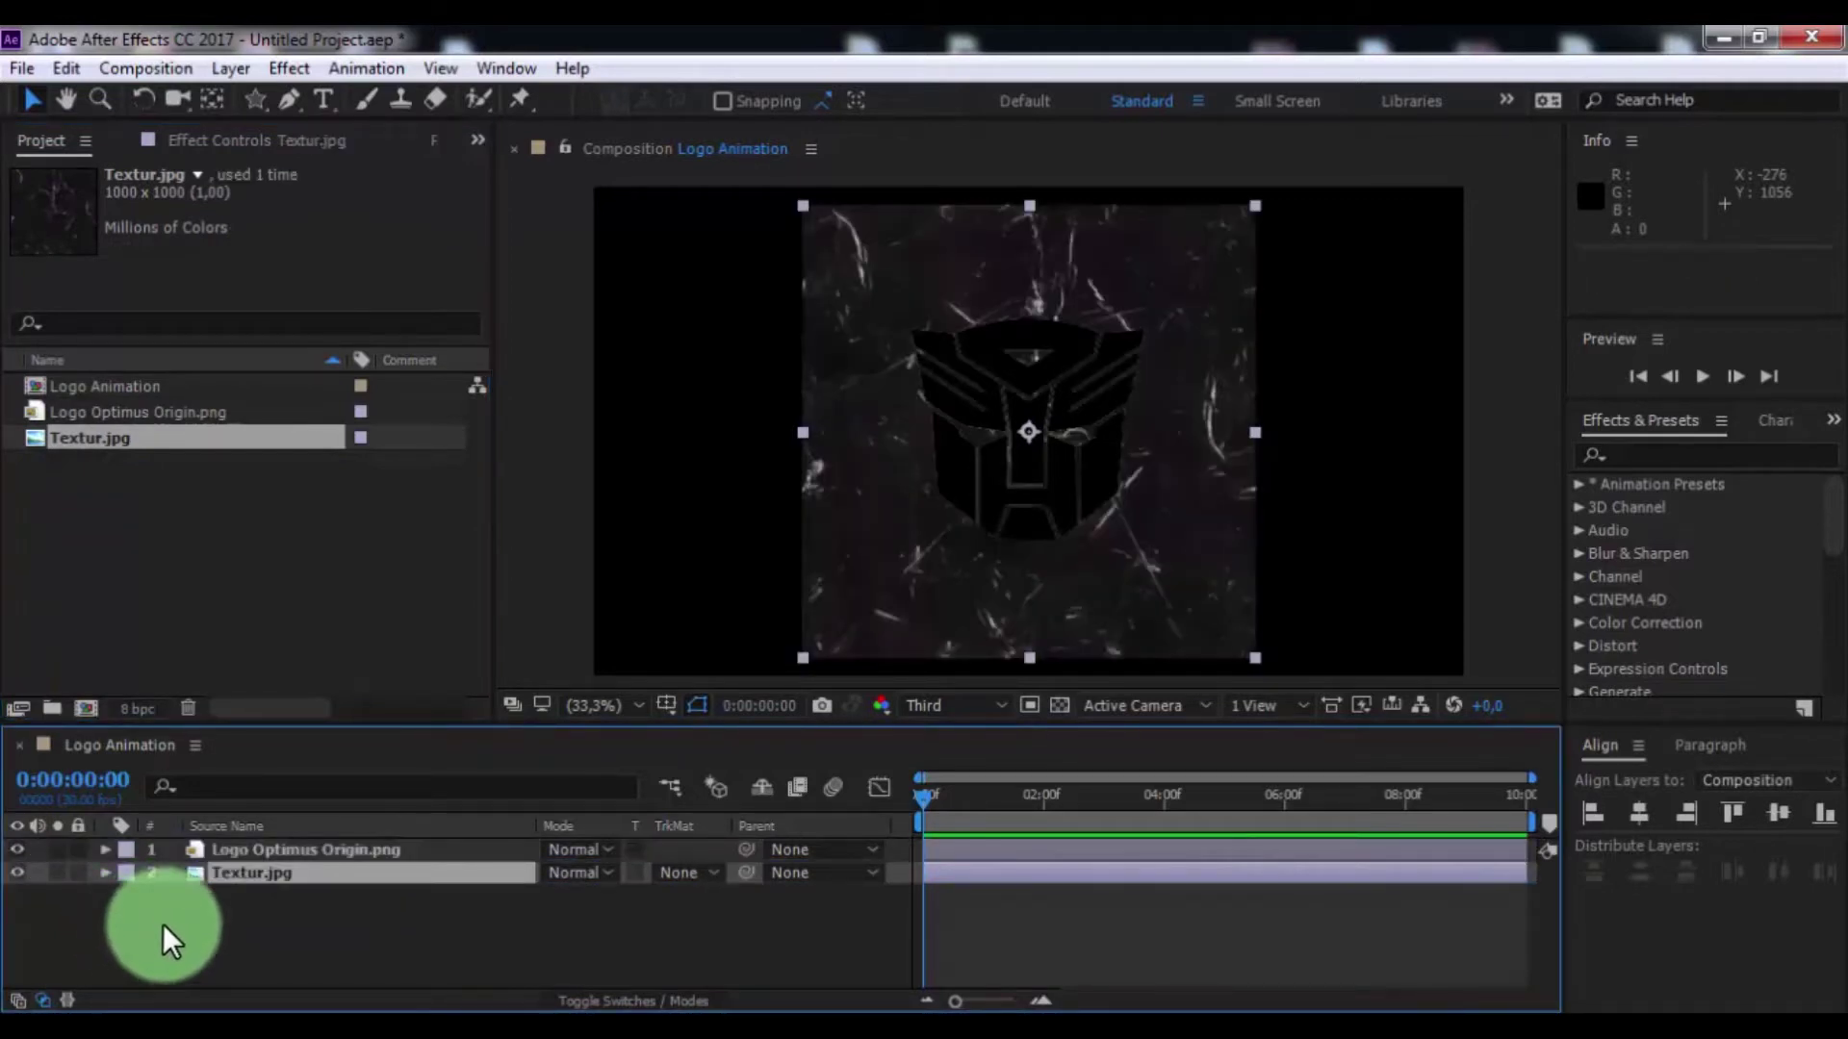
key(s)
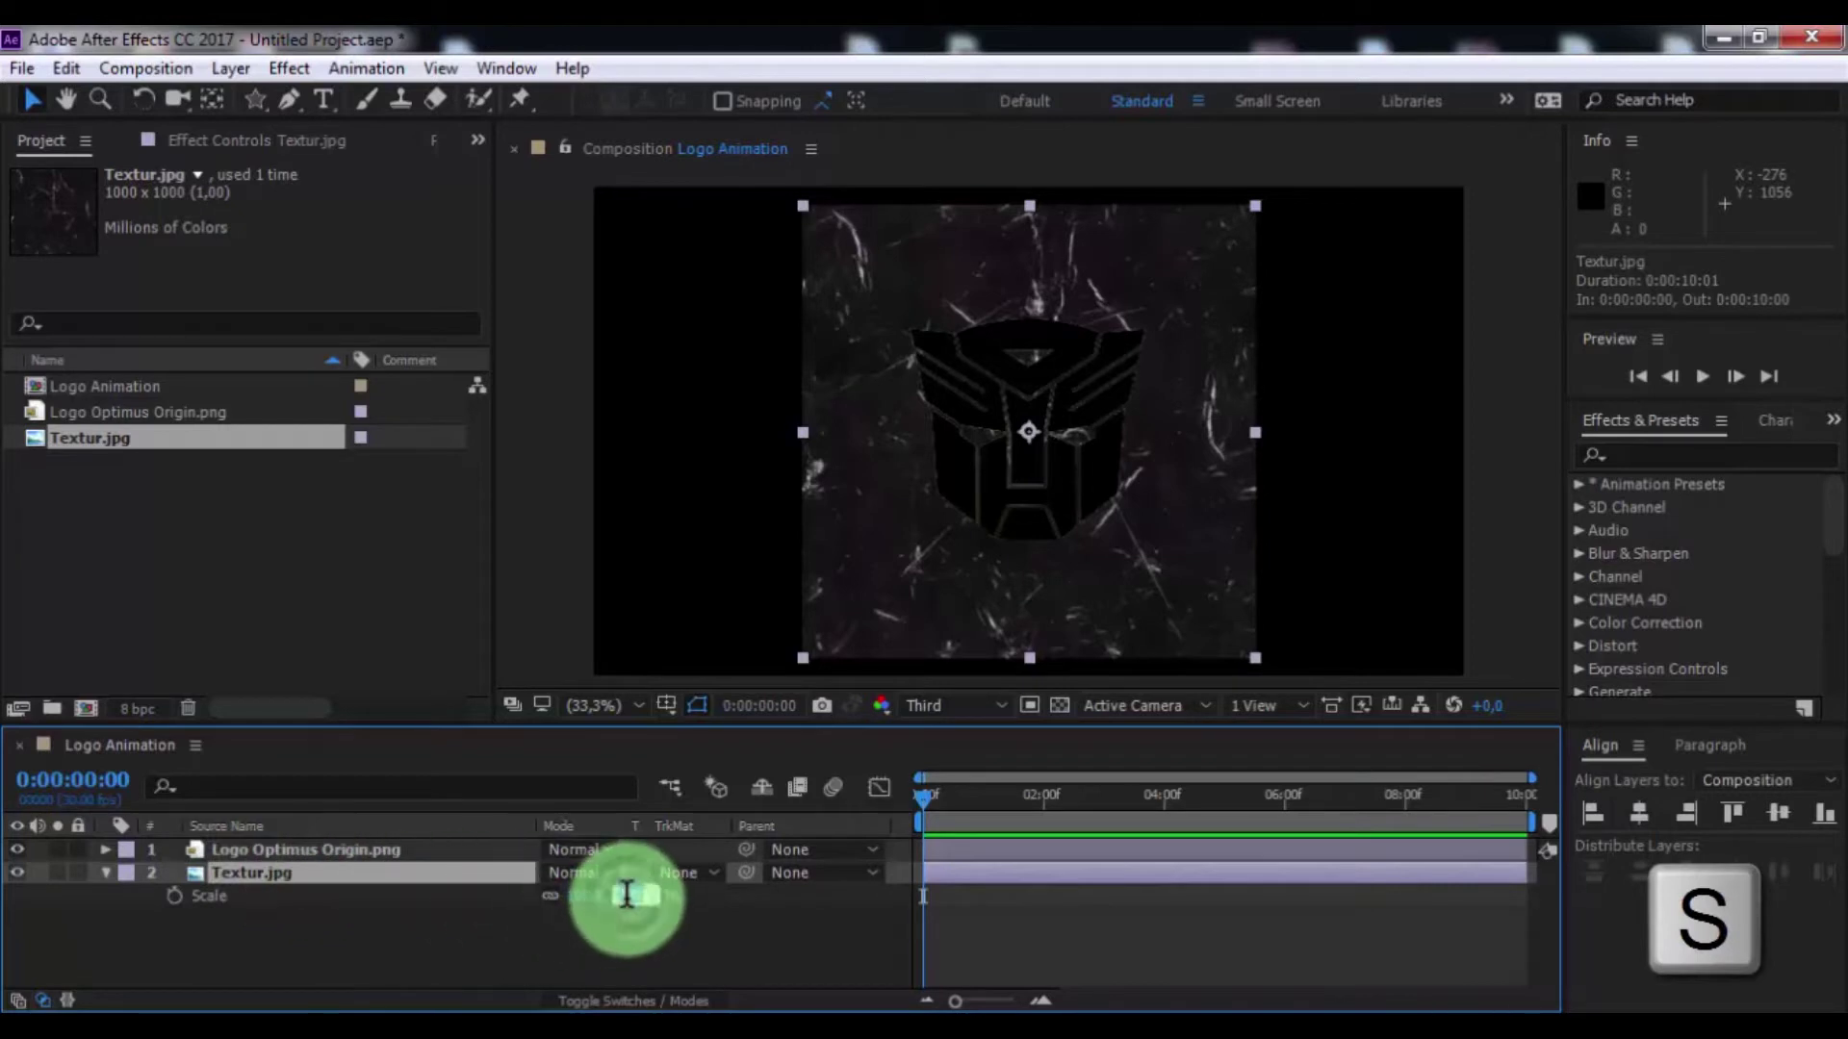
text(57)
key(Return)
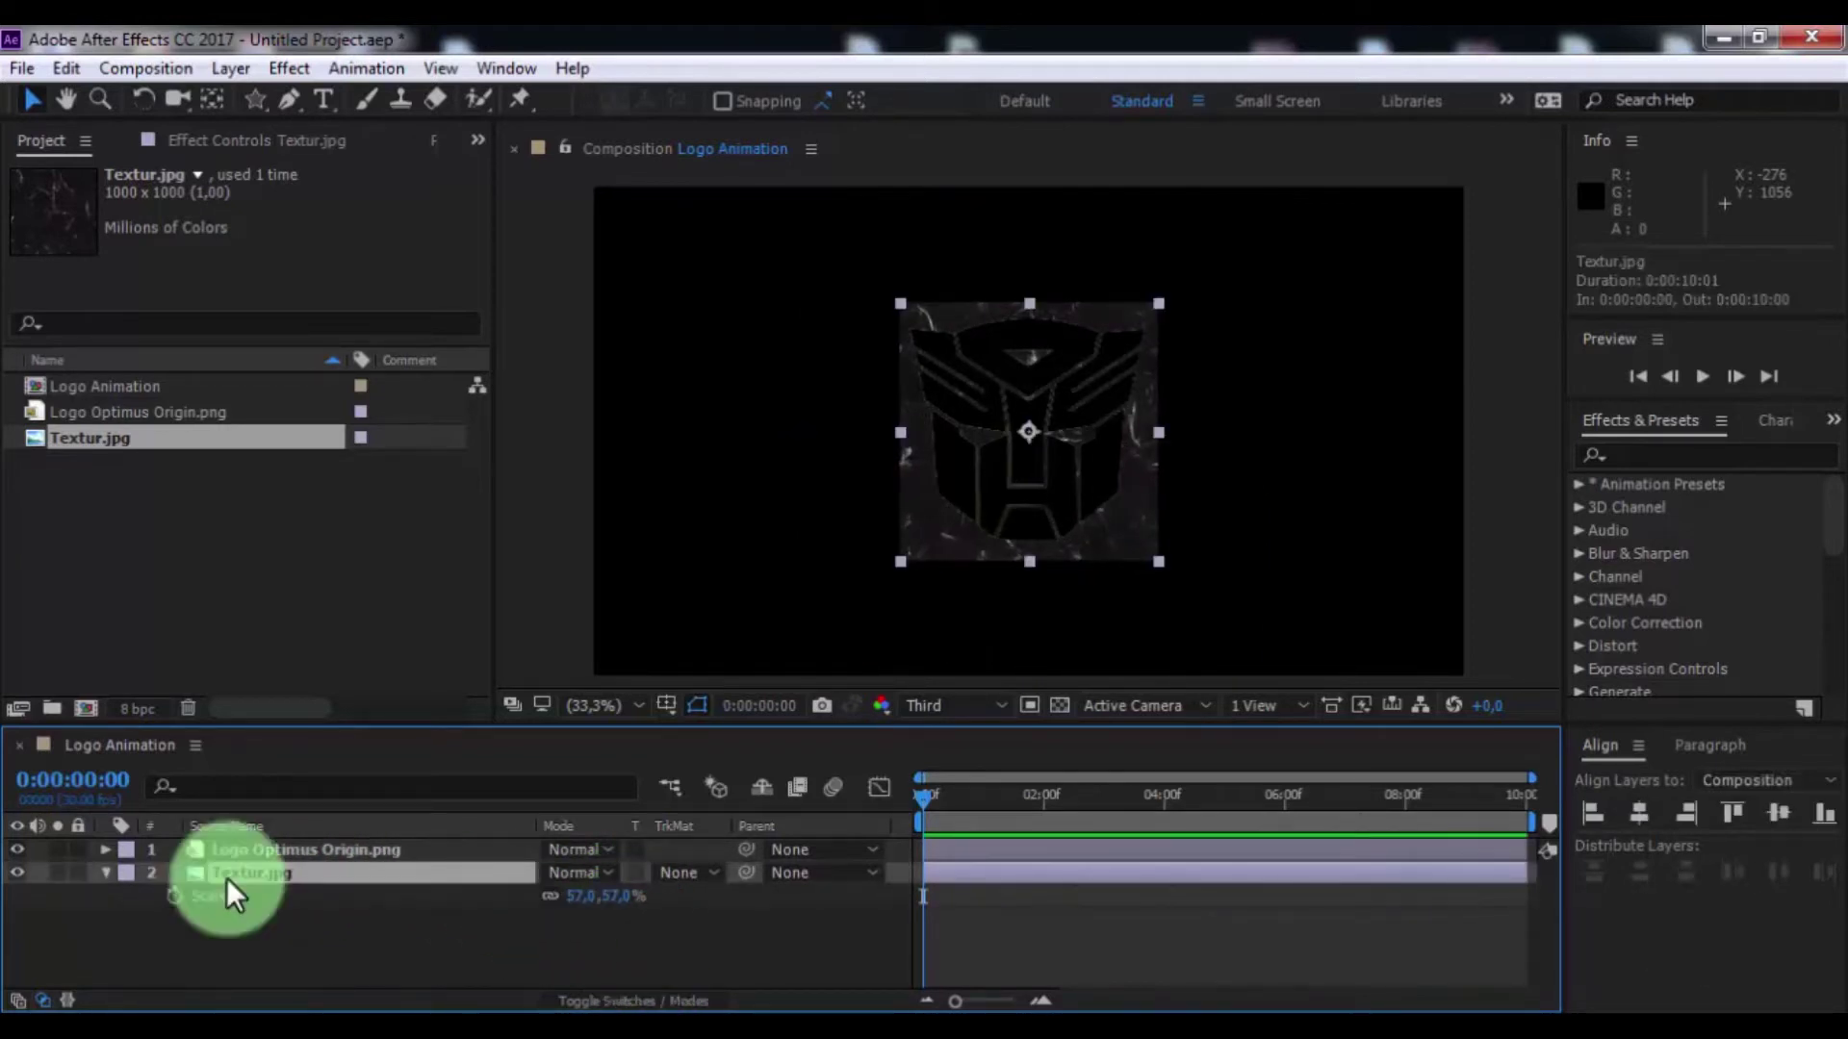
click(670, 871)
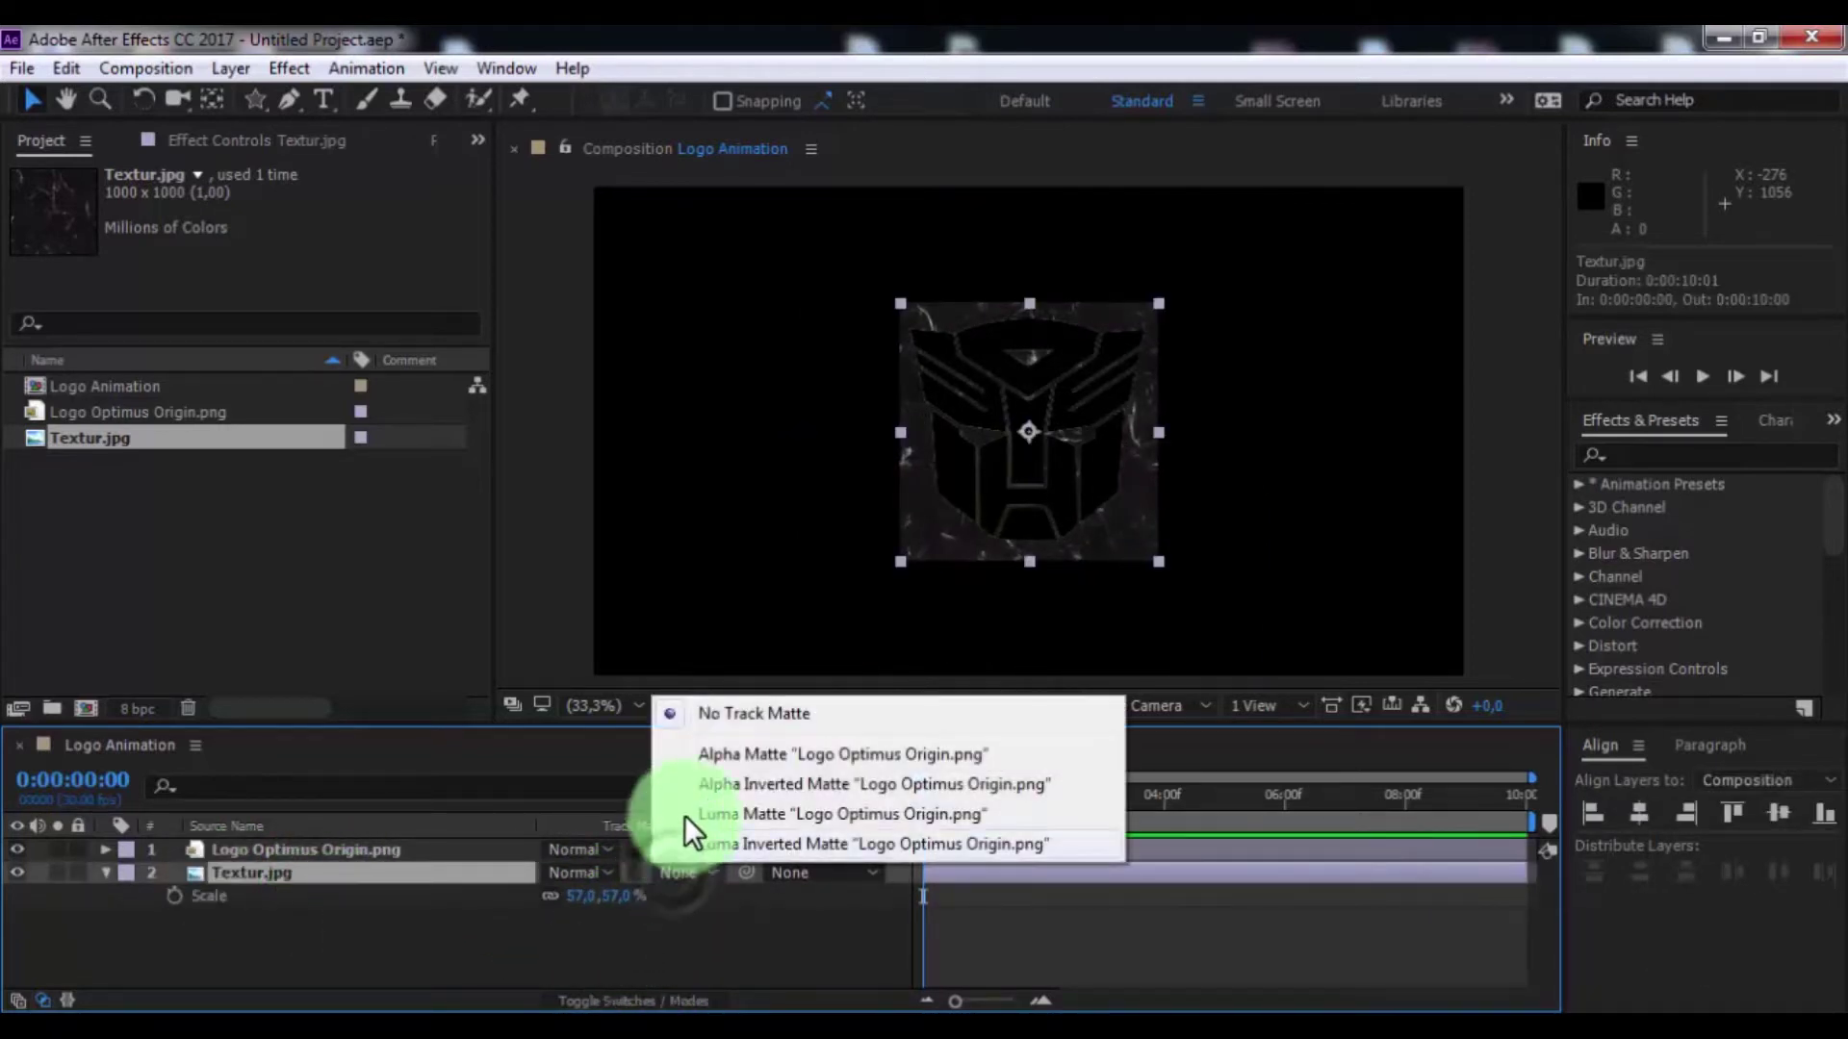
click(715, 760)
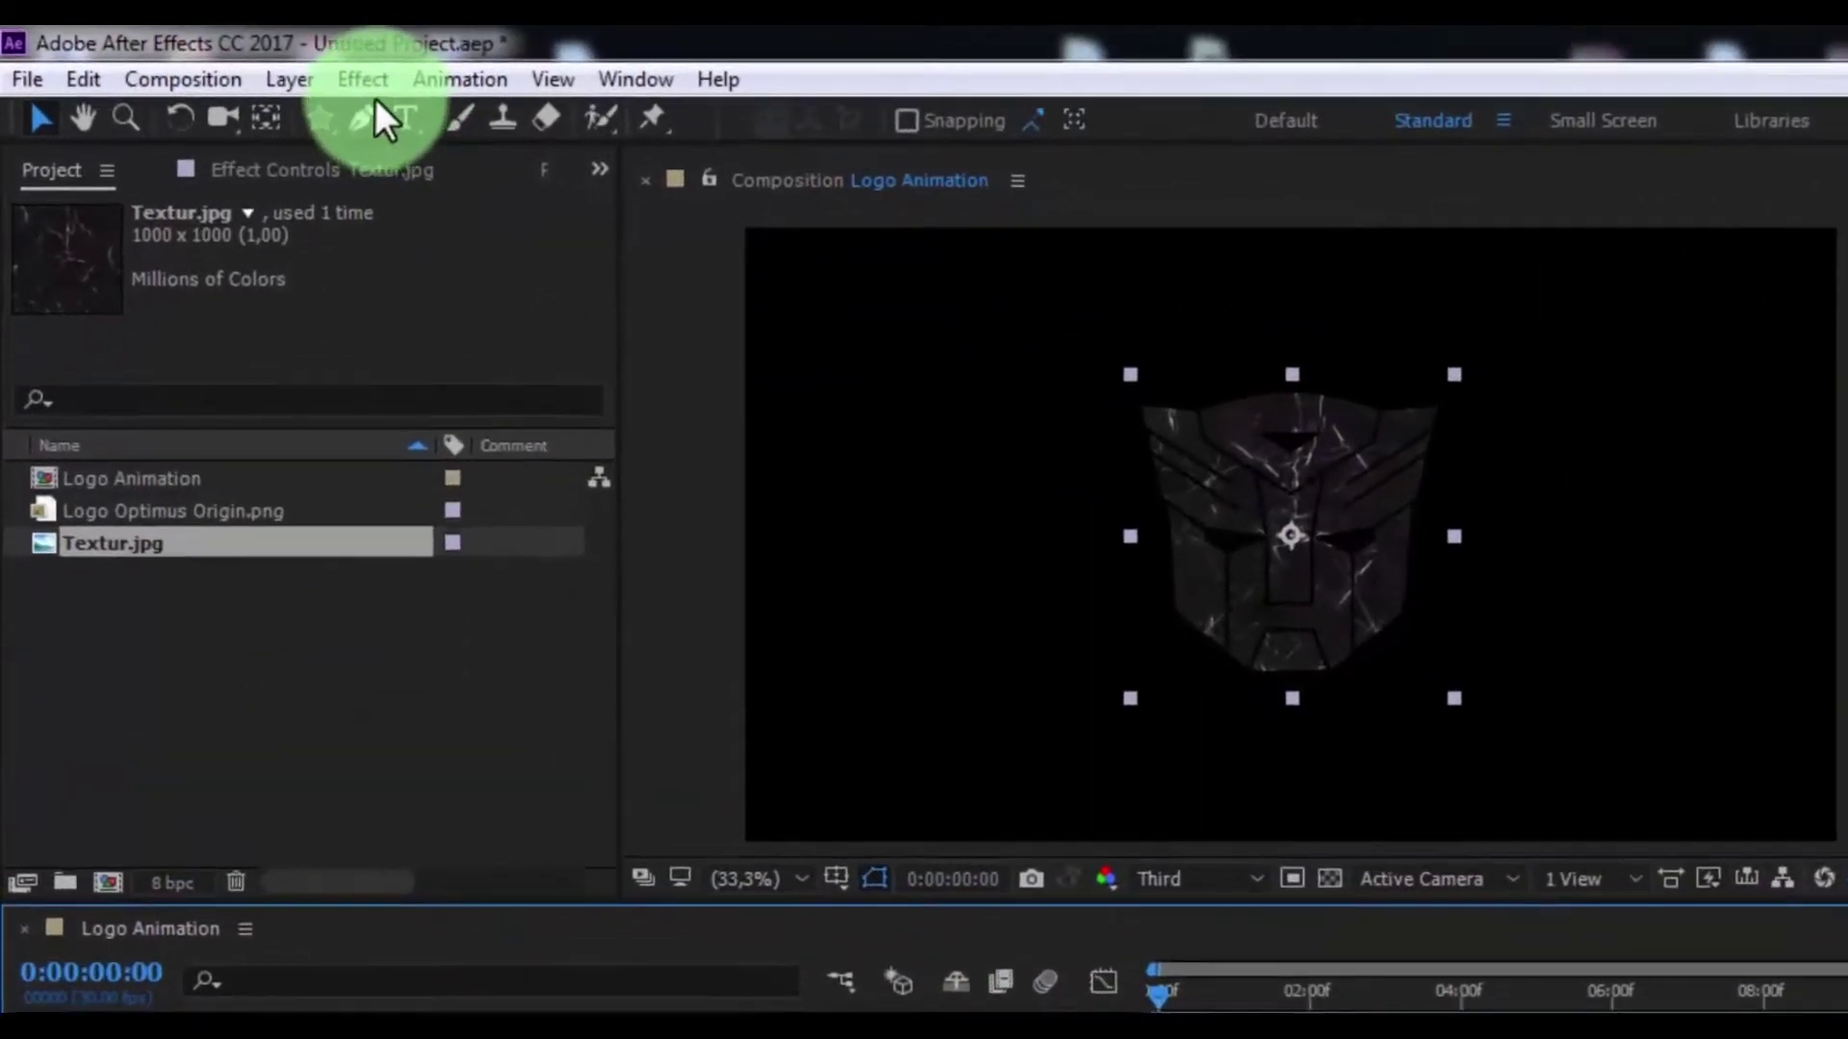
Apply Tint to the texture with its colours swapped
click(299, 67)
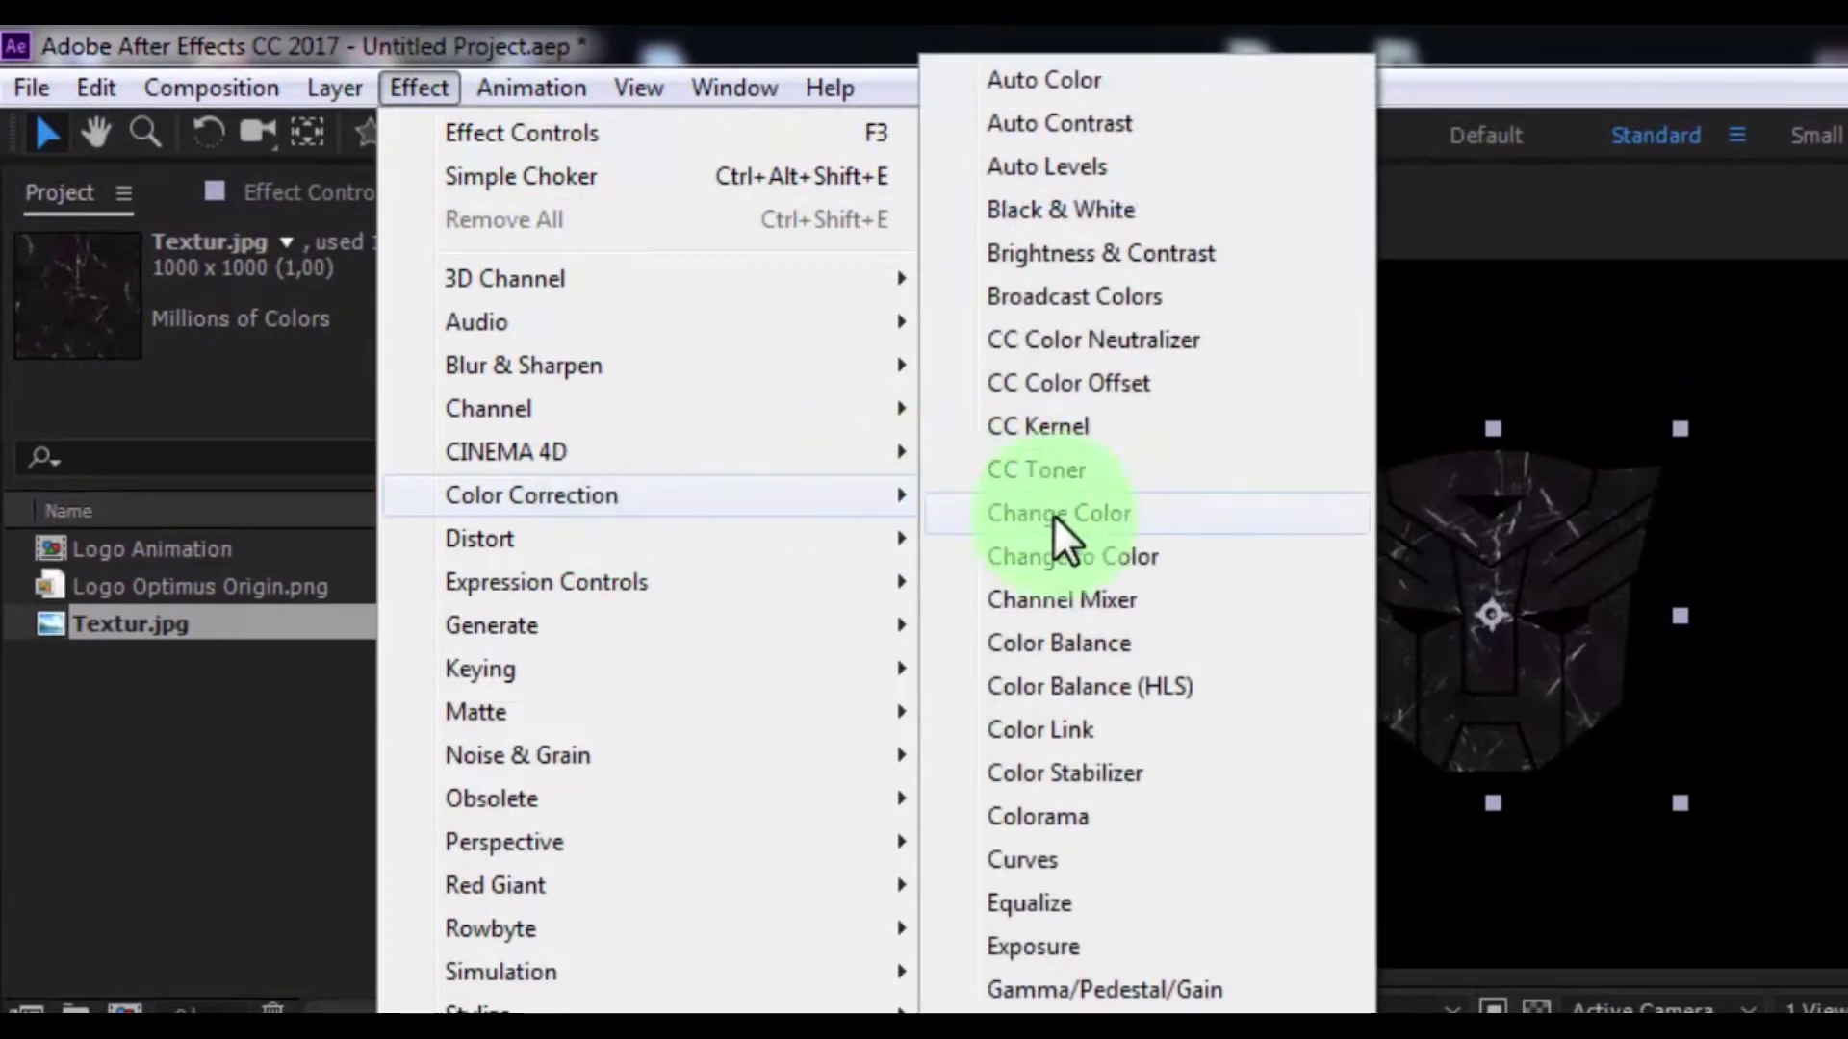
mouse_move(526, 60)
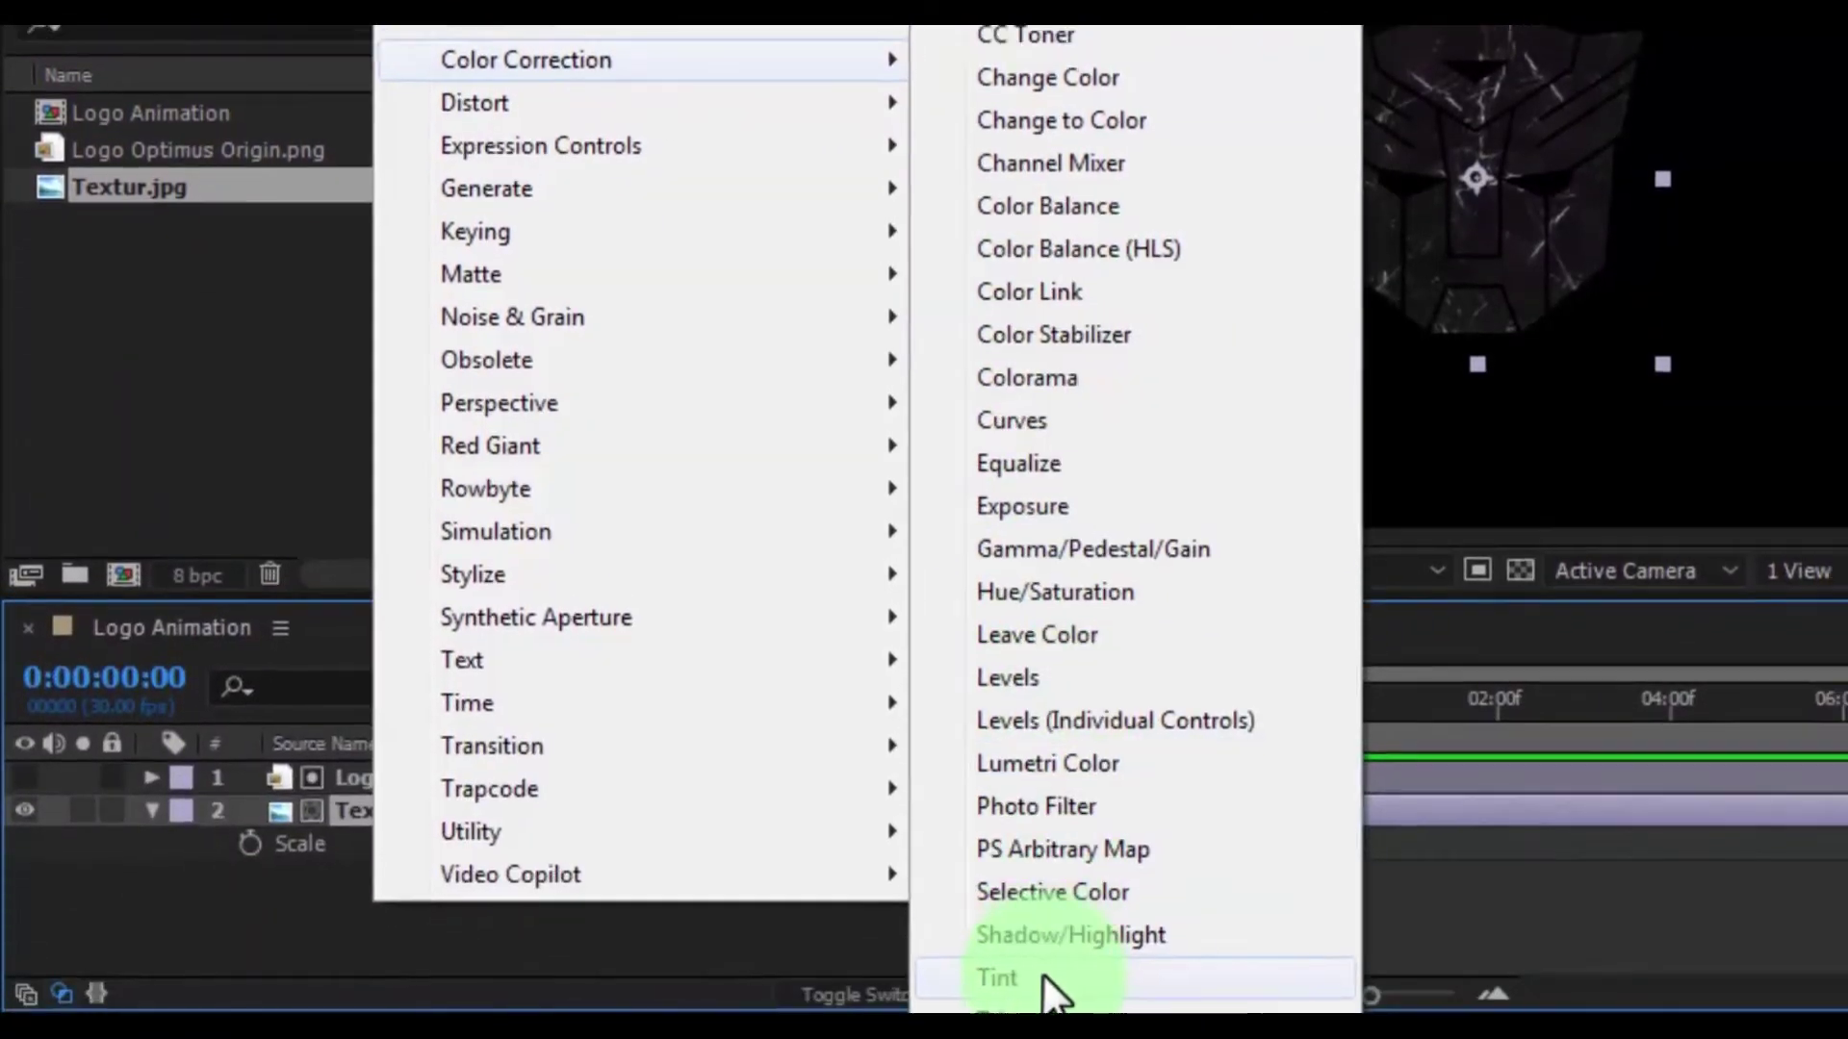
click(1032, 974)
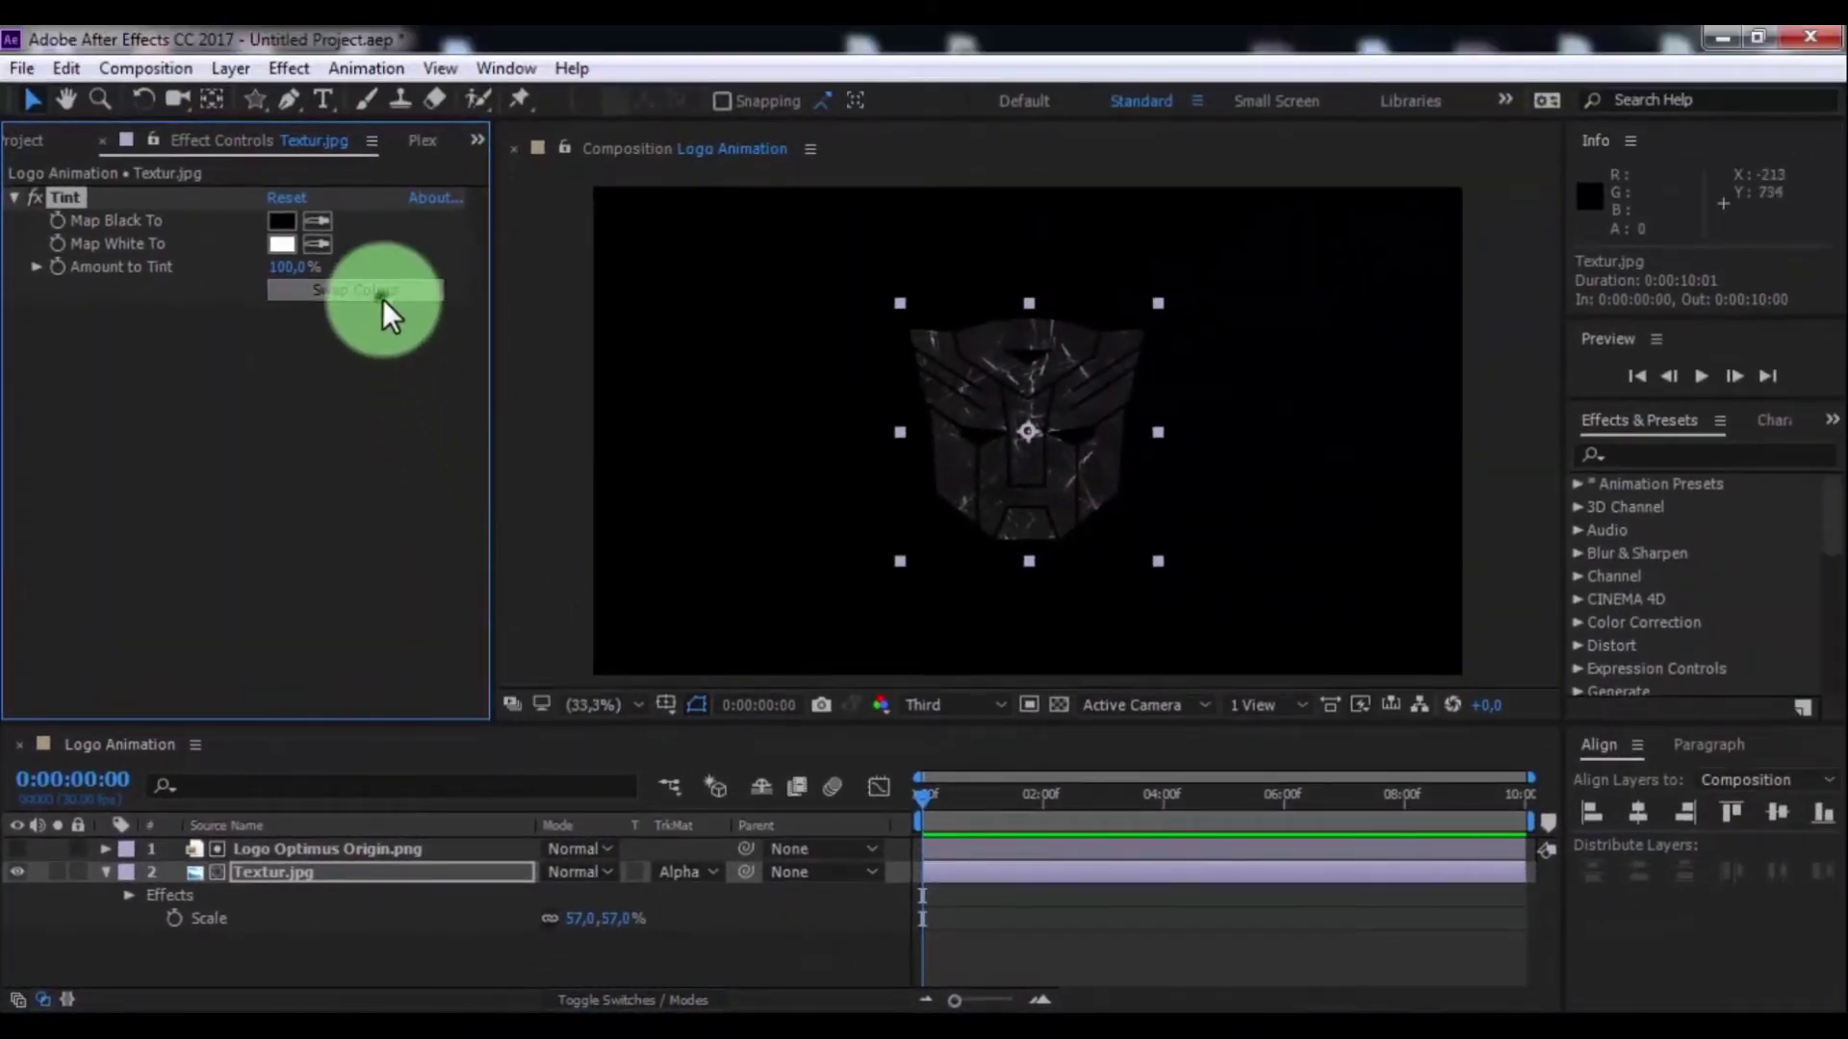
click(383, 294)
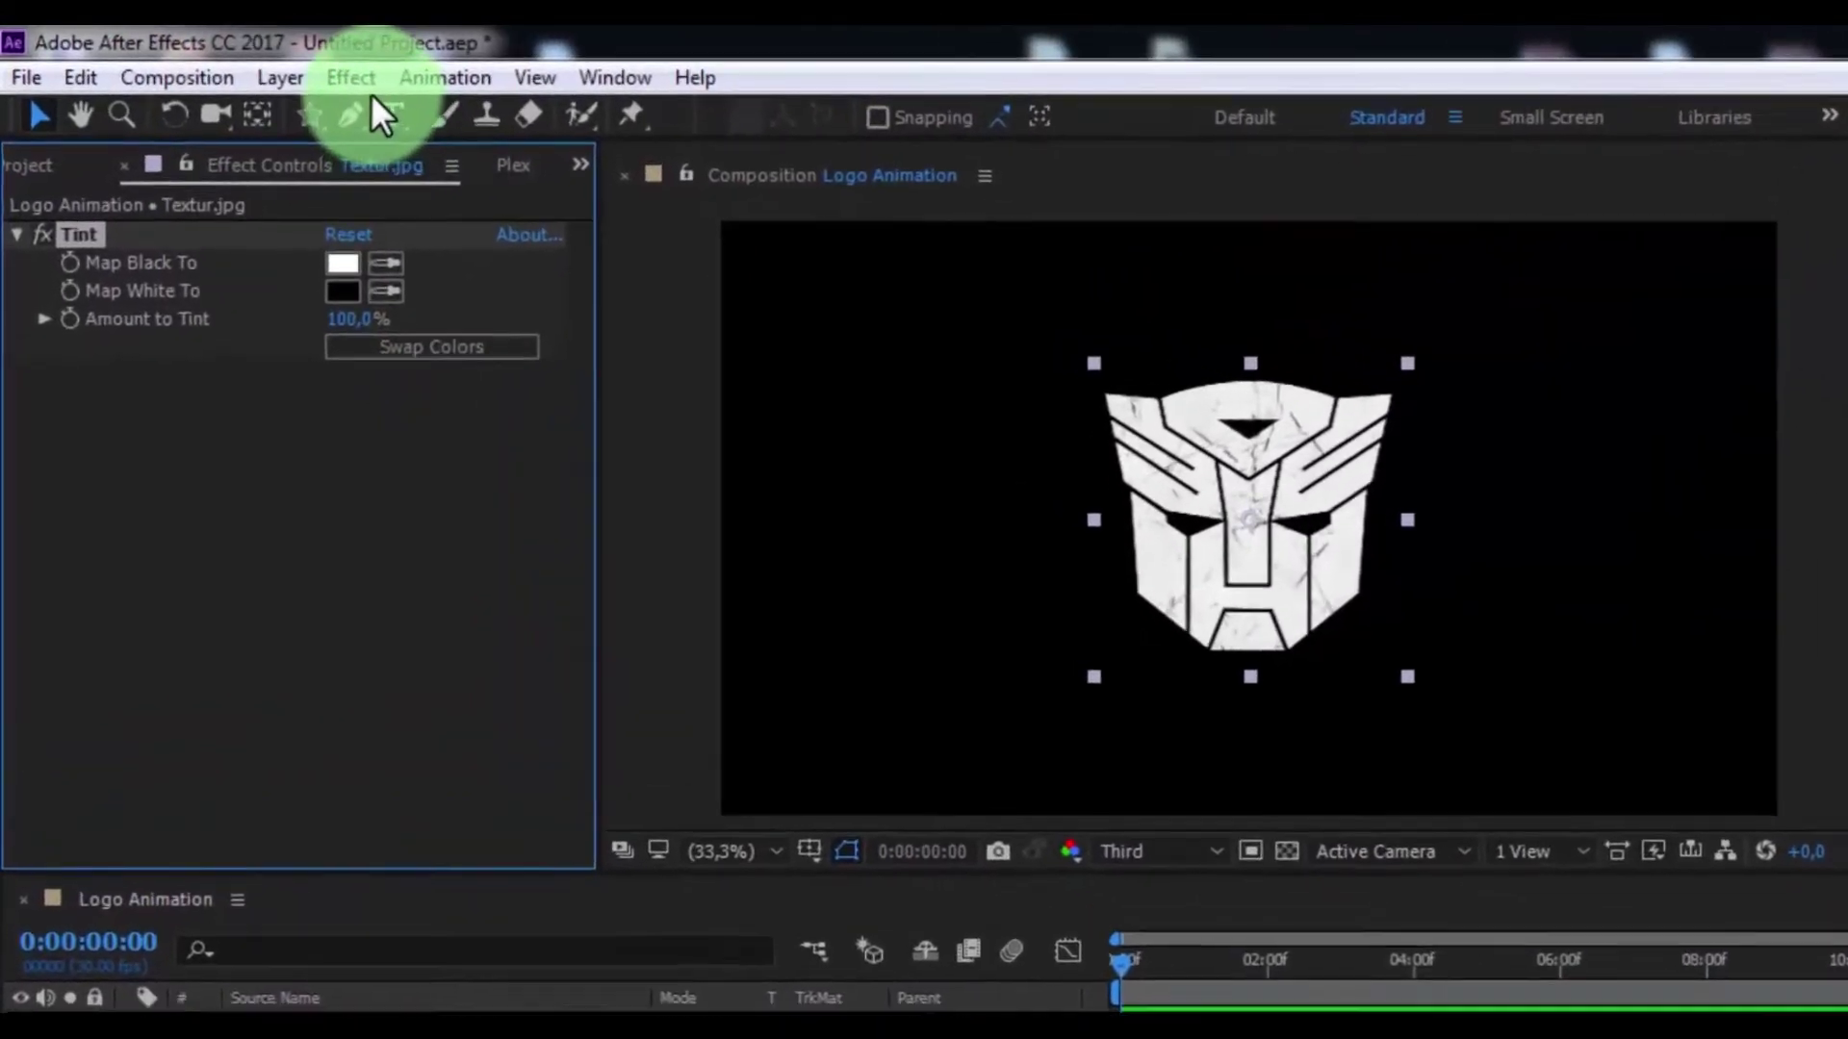
Add Levels to the texture with Input Black 159 and Gamma 0,37
click(353, 80)
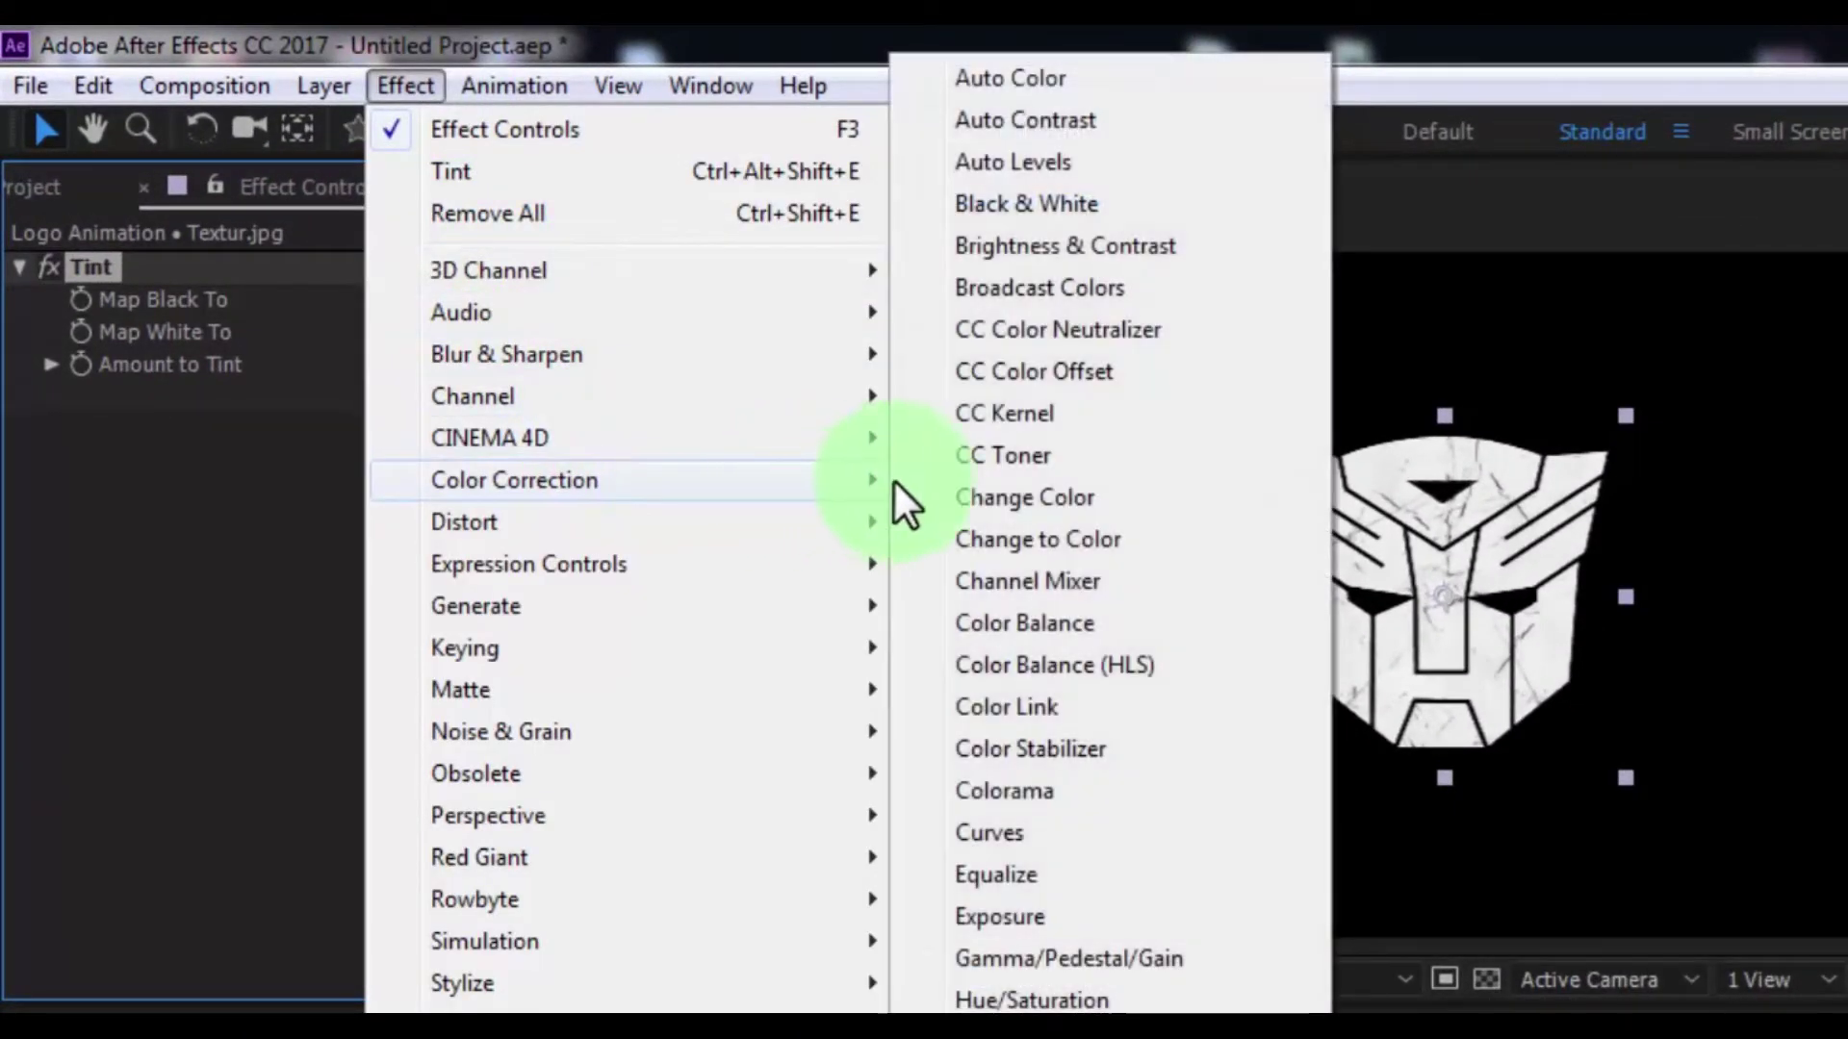
mouse_move(514, 350)
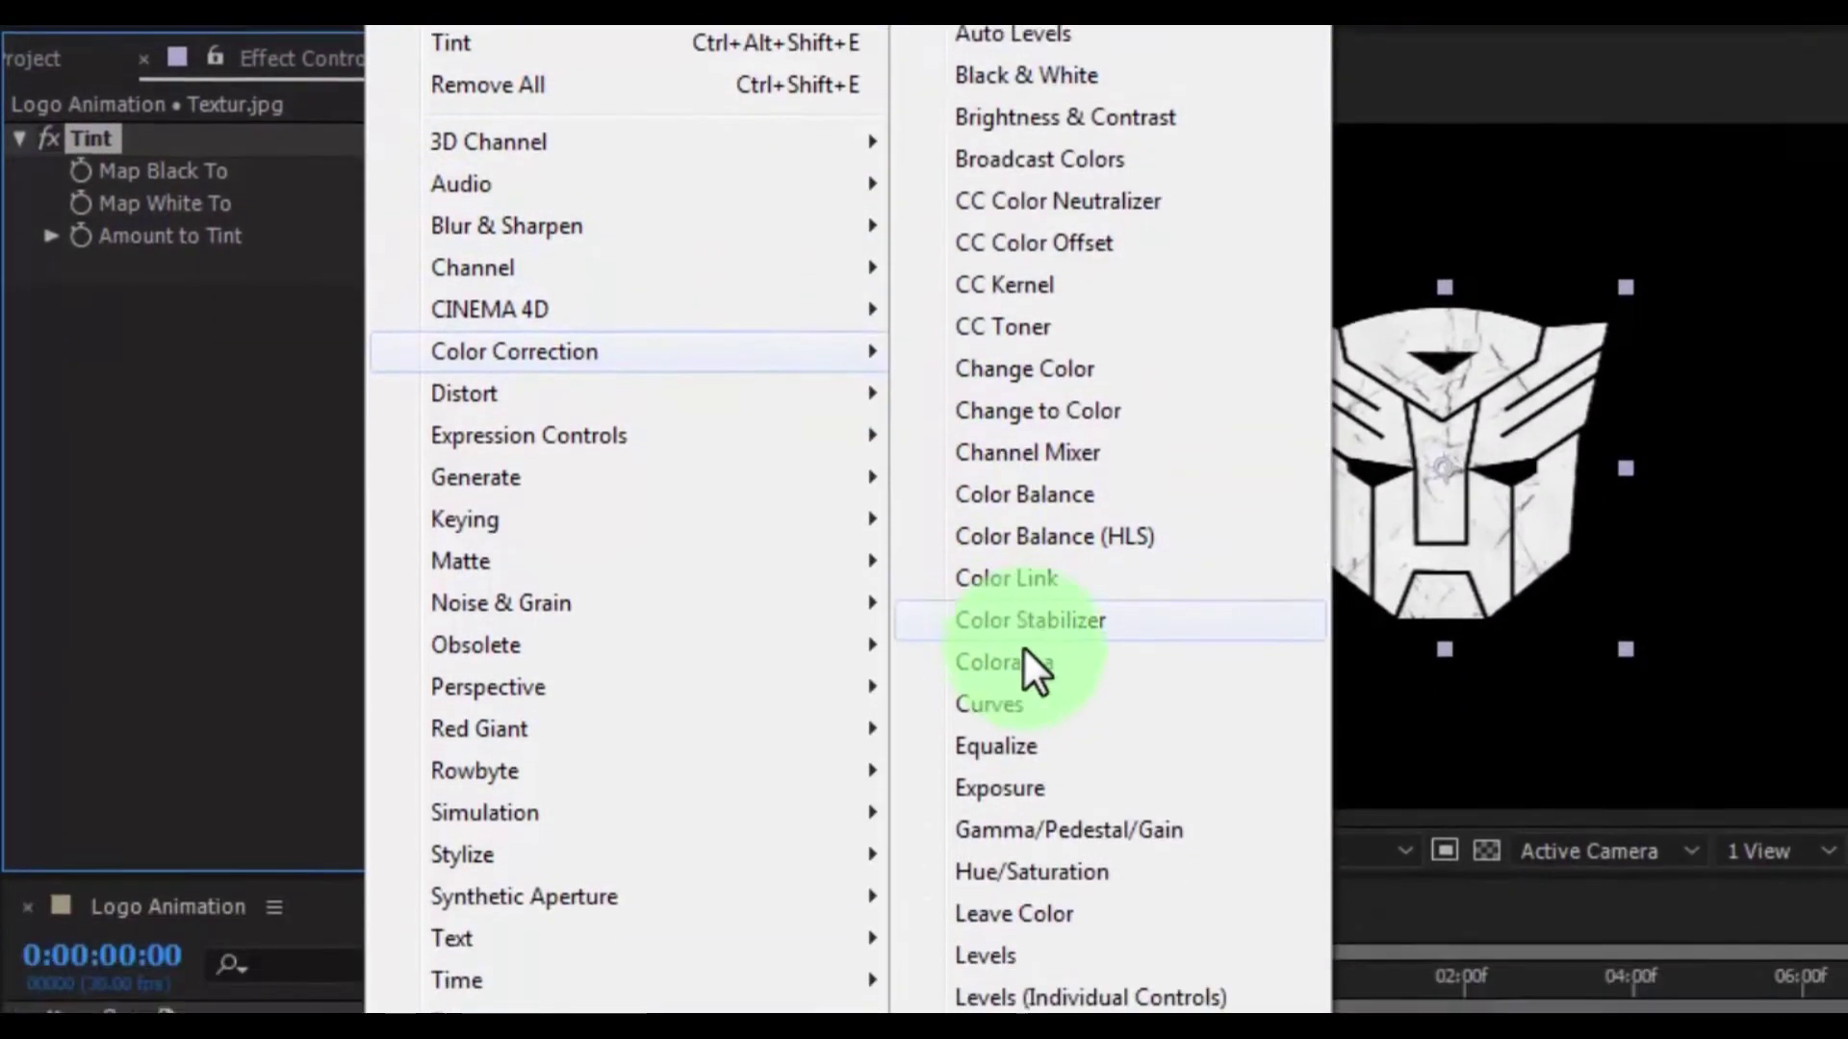
click(1012, 759)
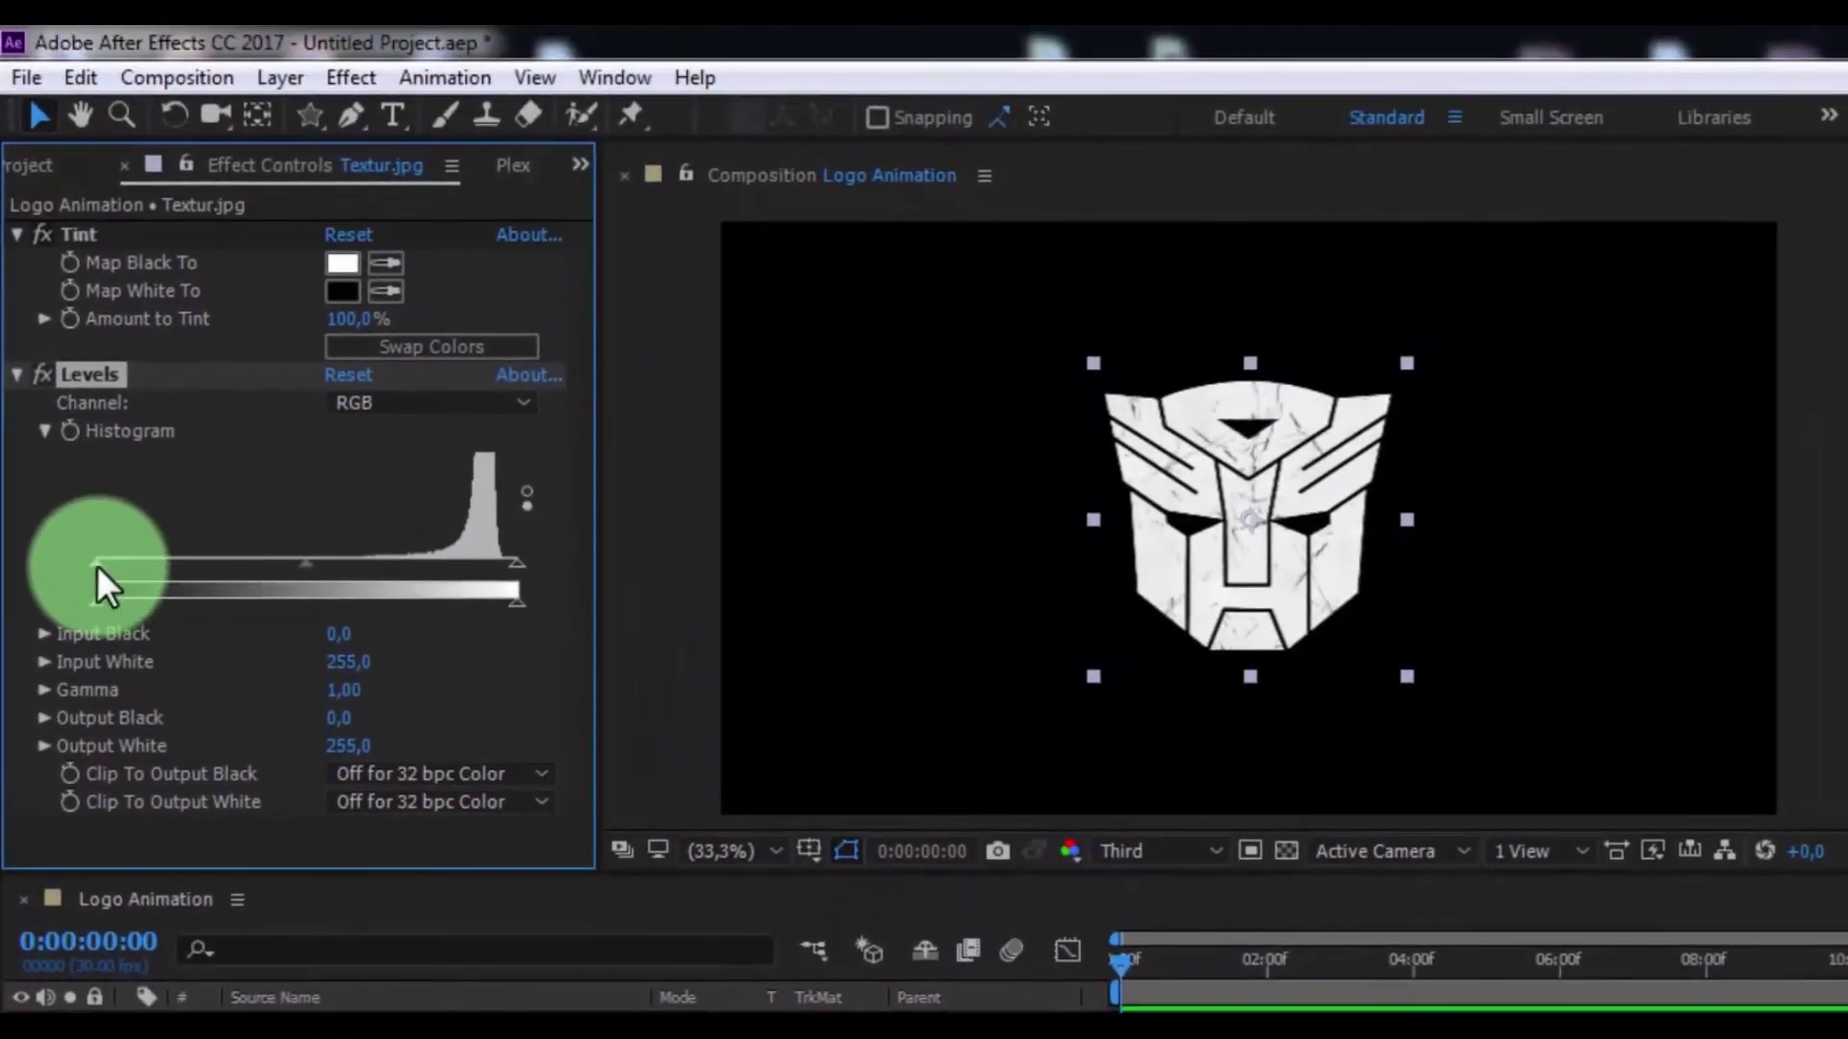
drag(108, 560, 324, 577)
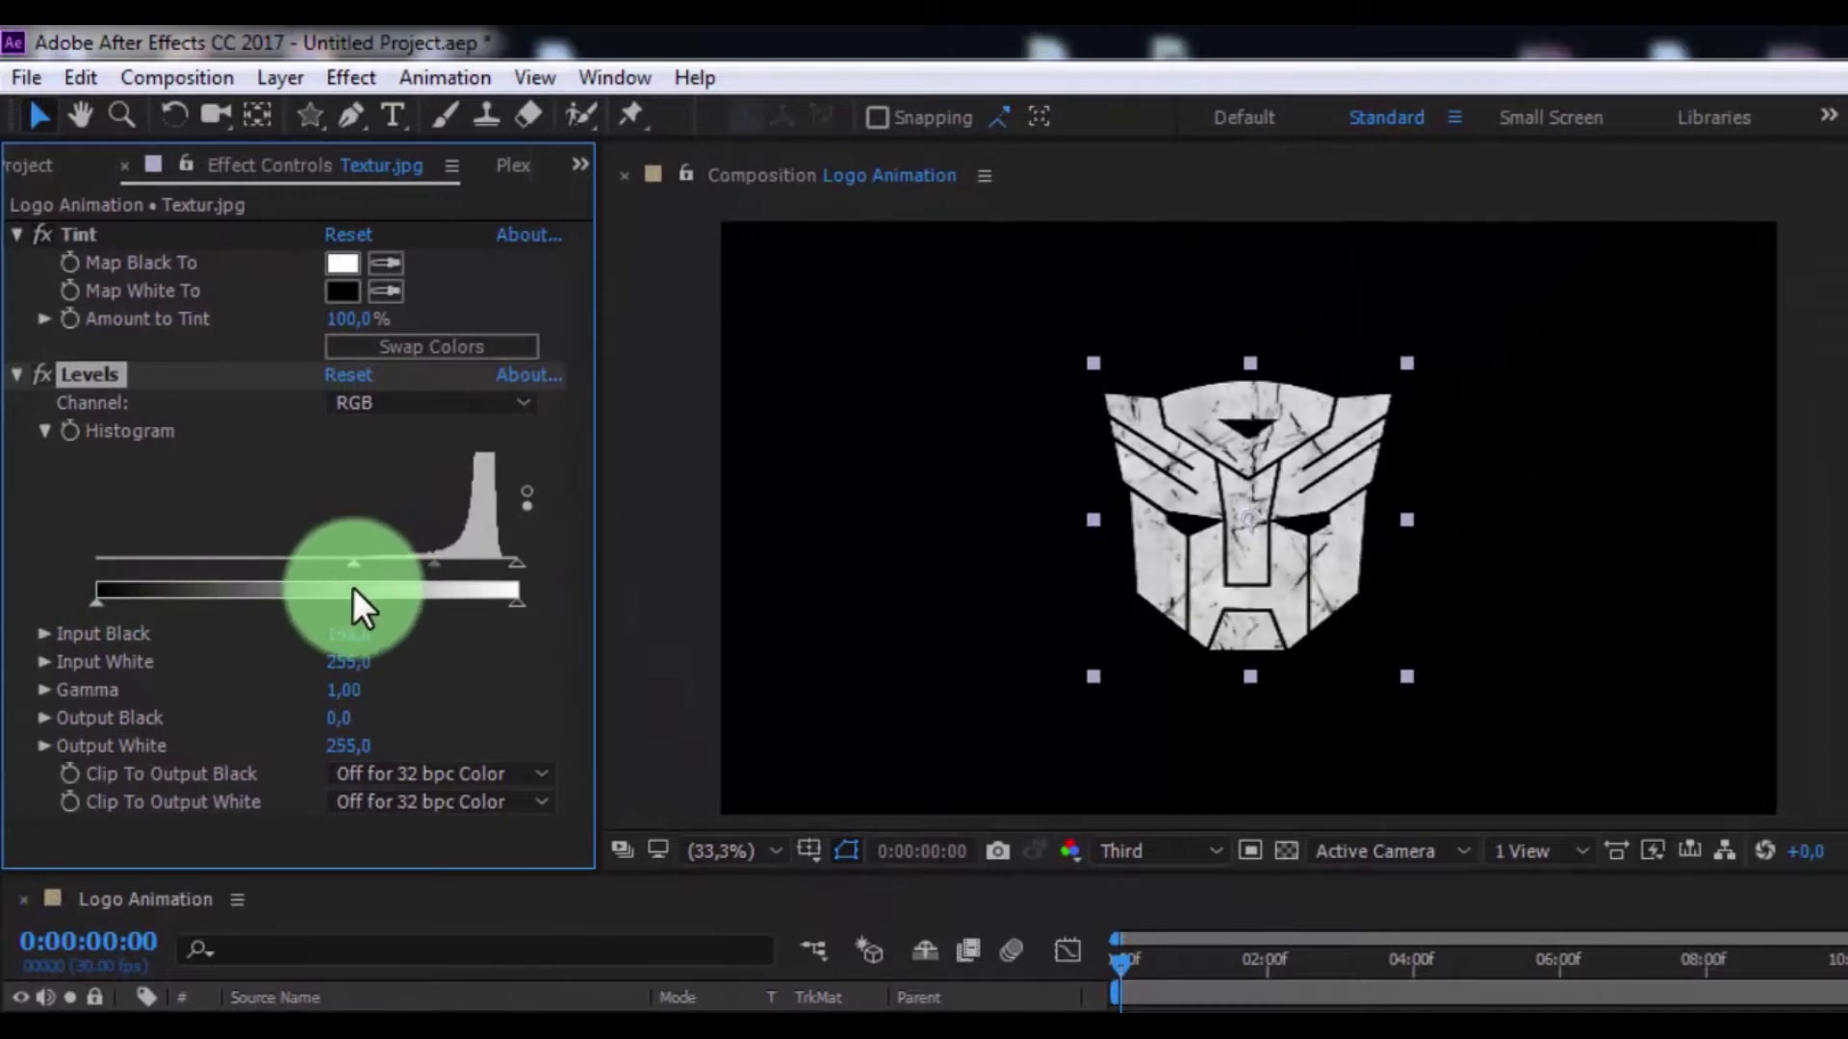
drag(327, 580, 471, 568)
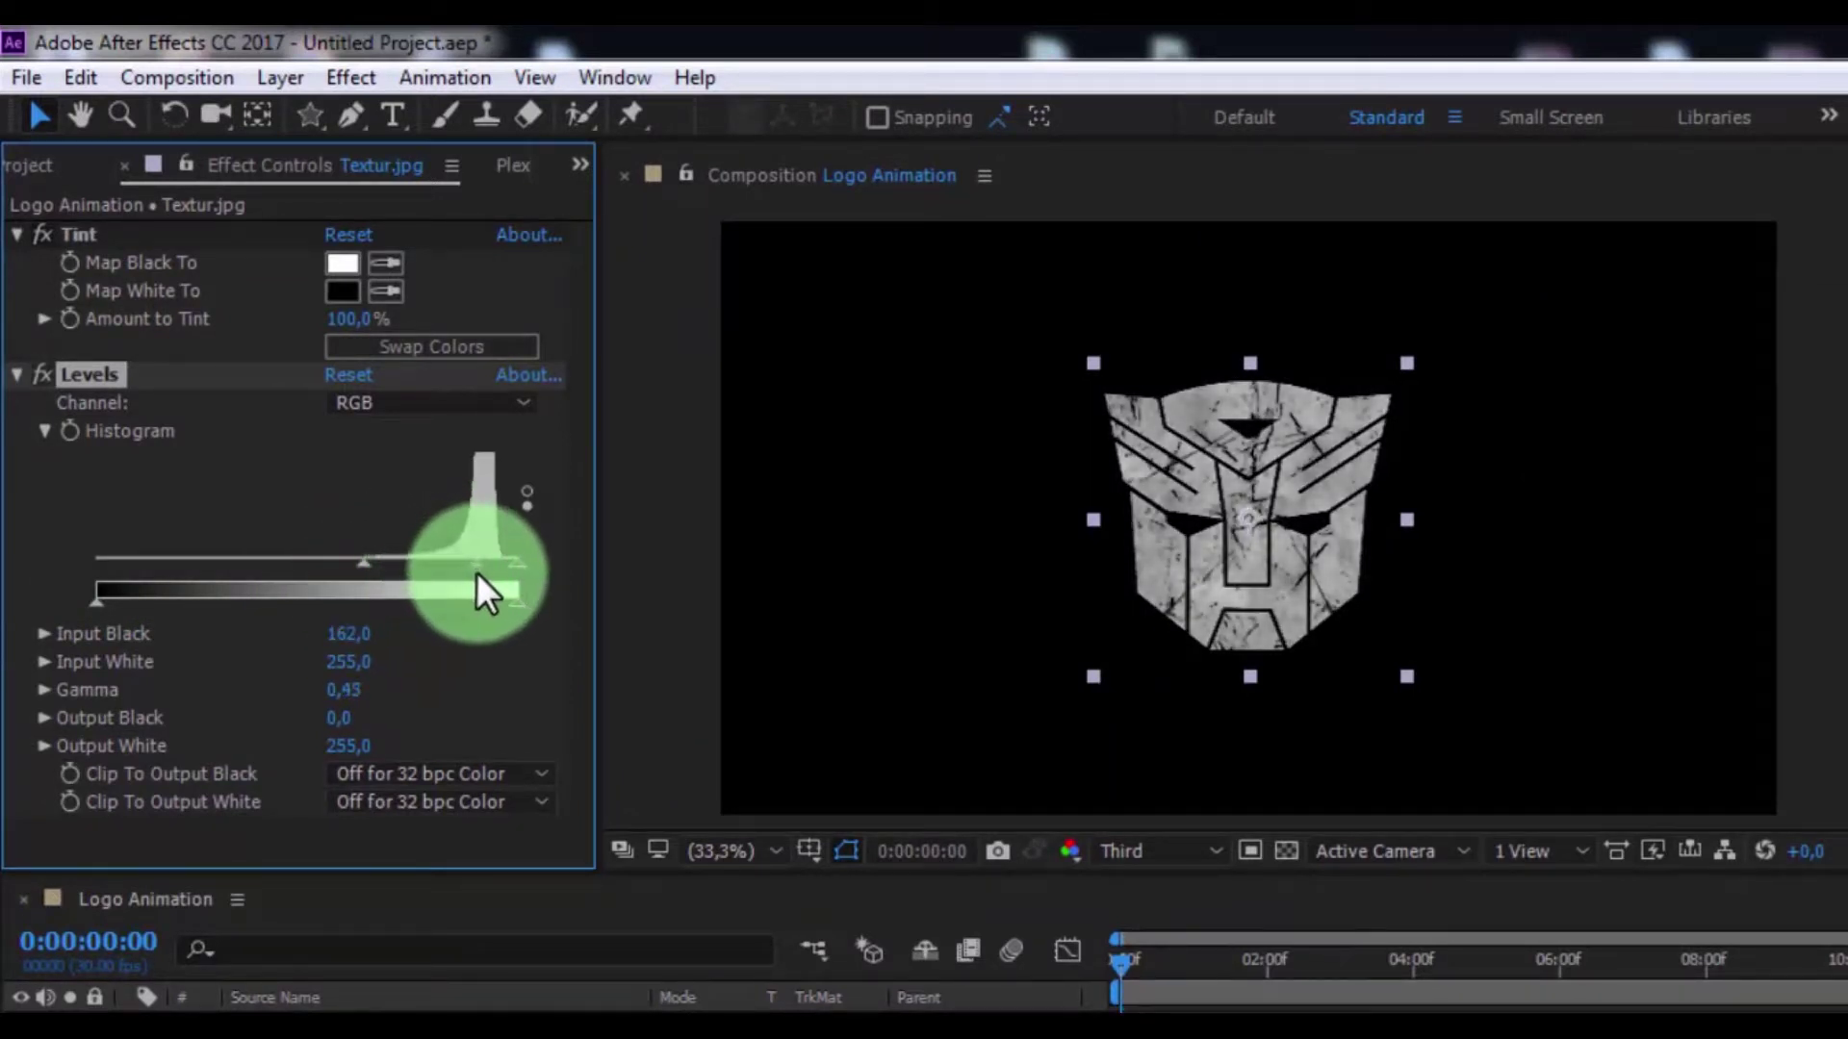
drag(472, 568, 327, 561)
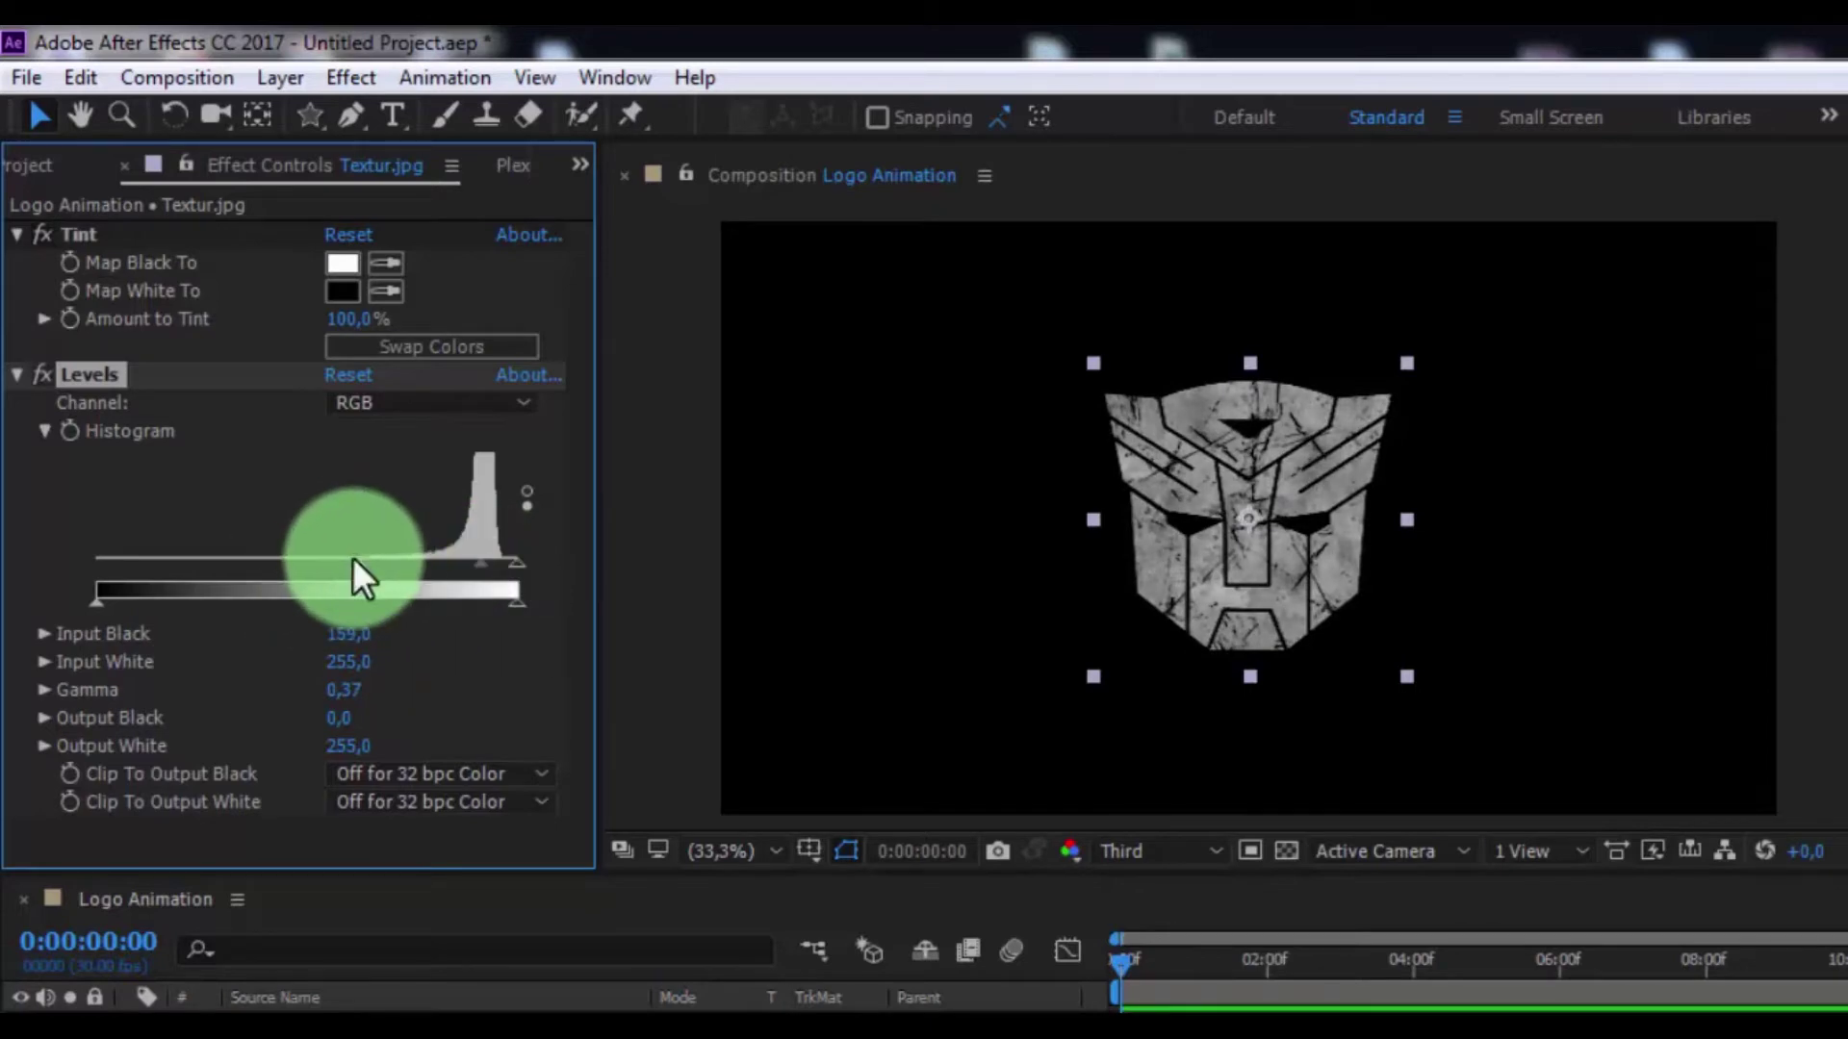
Apply Curves to the texture and reshape the RGB curve for more contrast
click(352, 79)
click(547, 466)
mouse_move(498, 354)
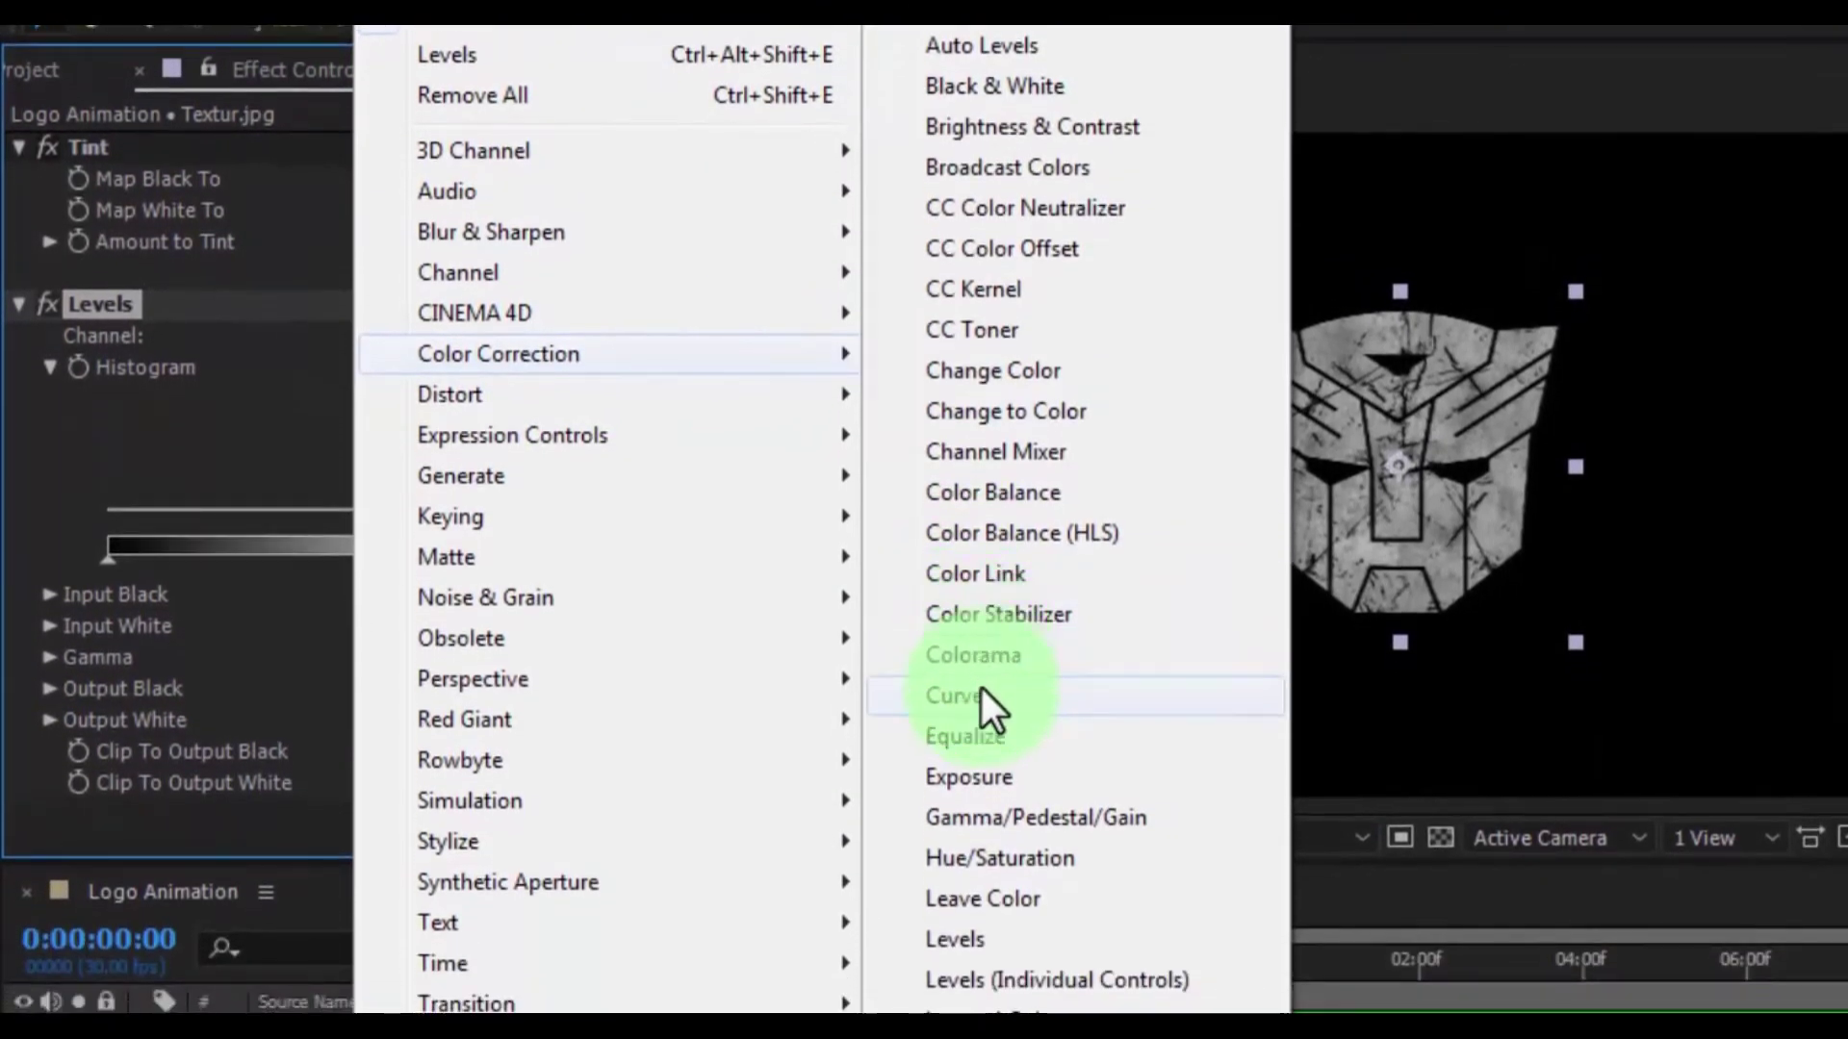
click(983, 694)
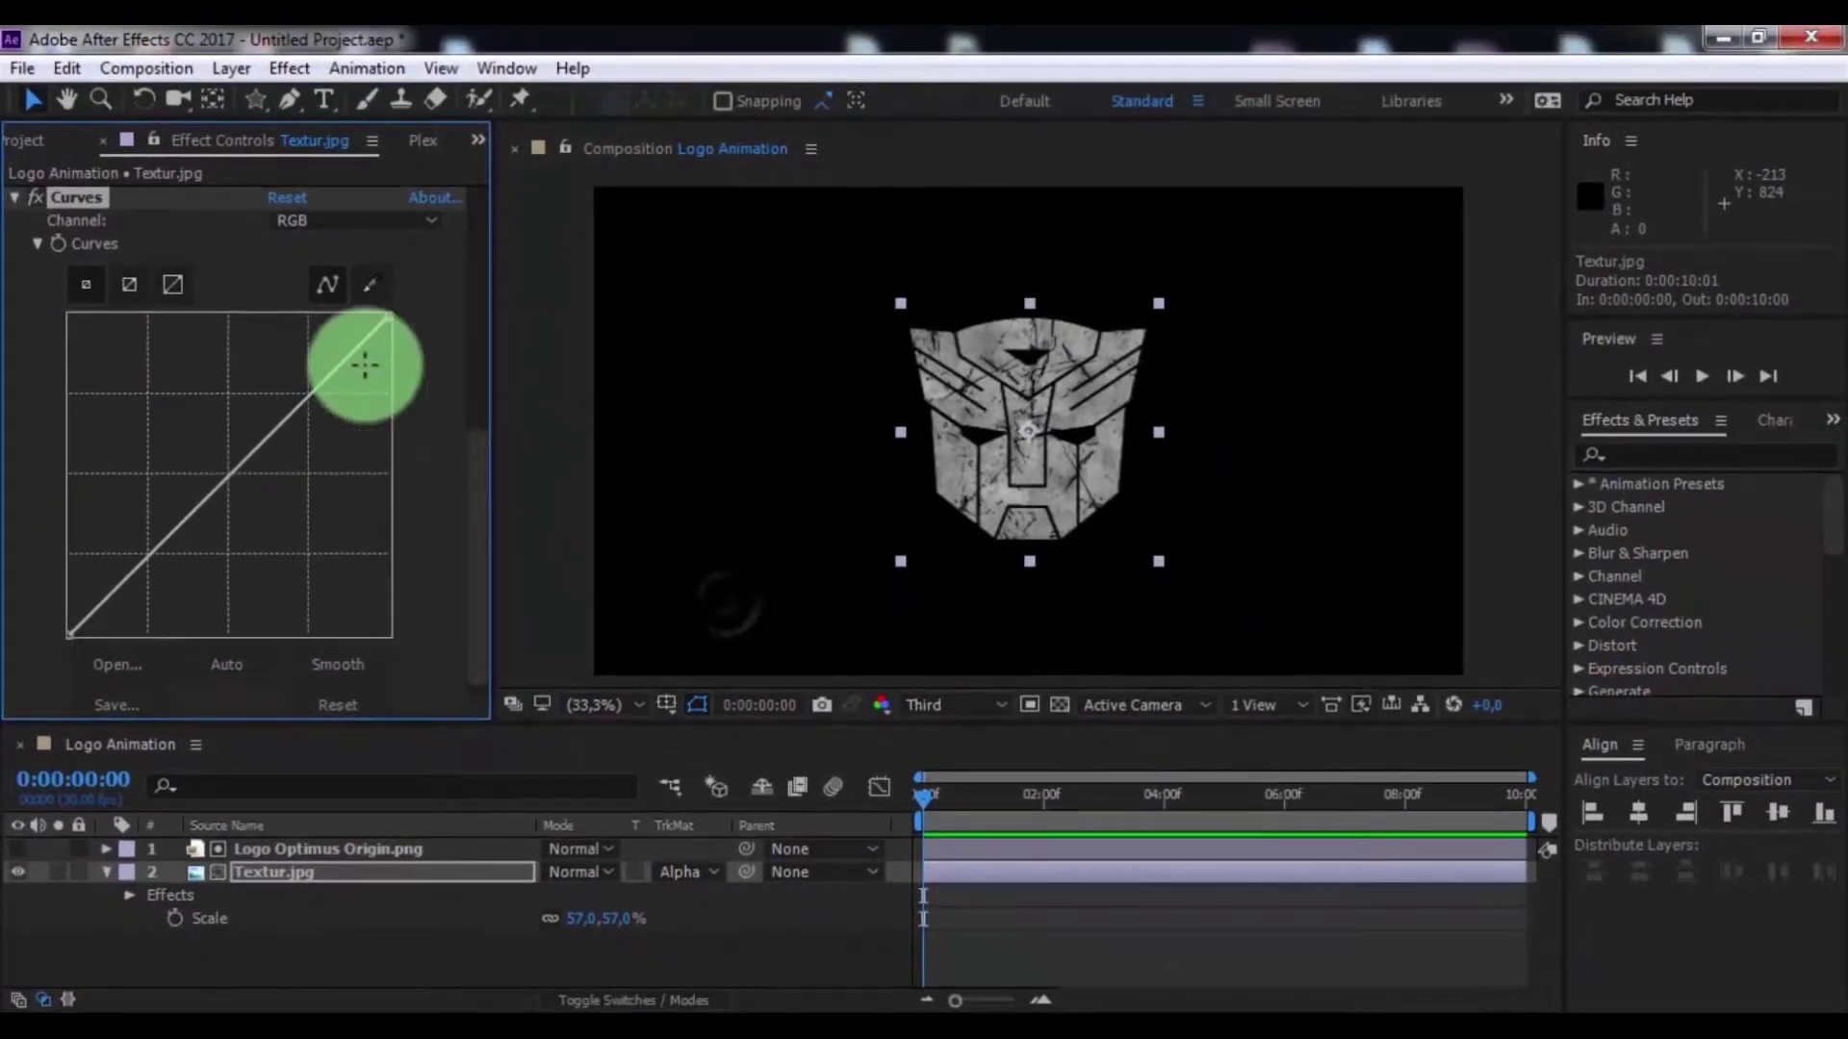
drag(365, 365, 384, 317)
drag(63, 579, 89, 640)
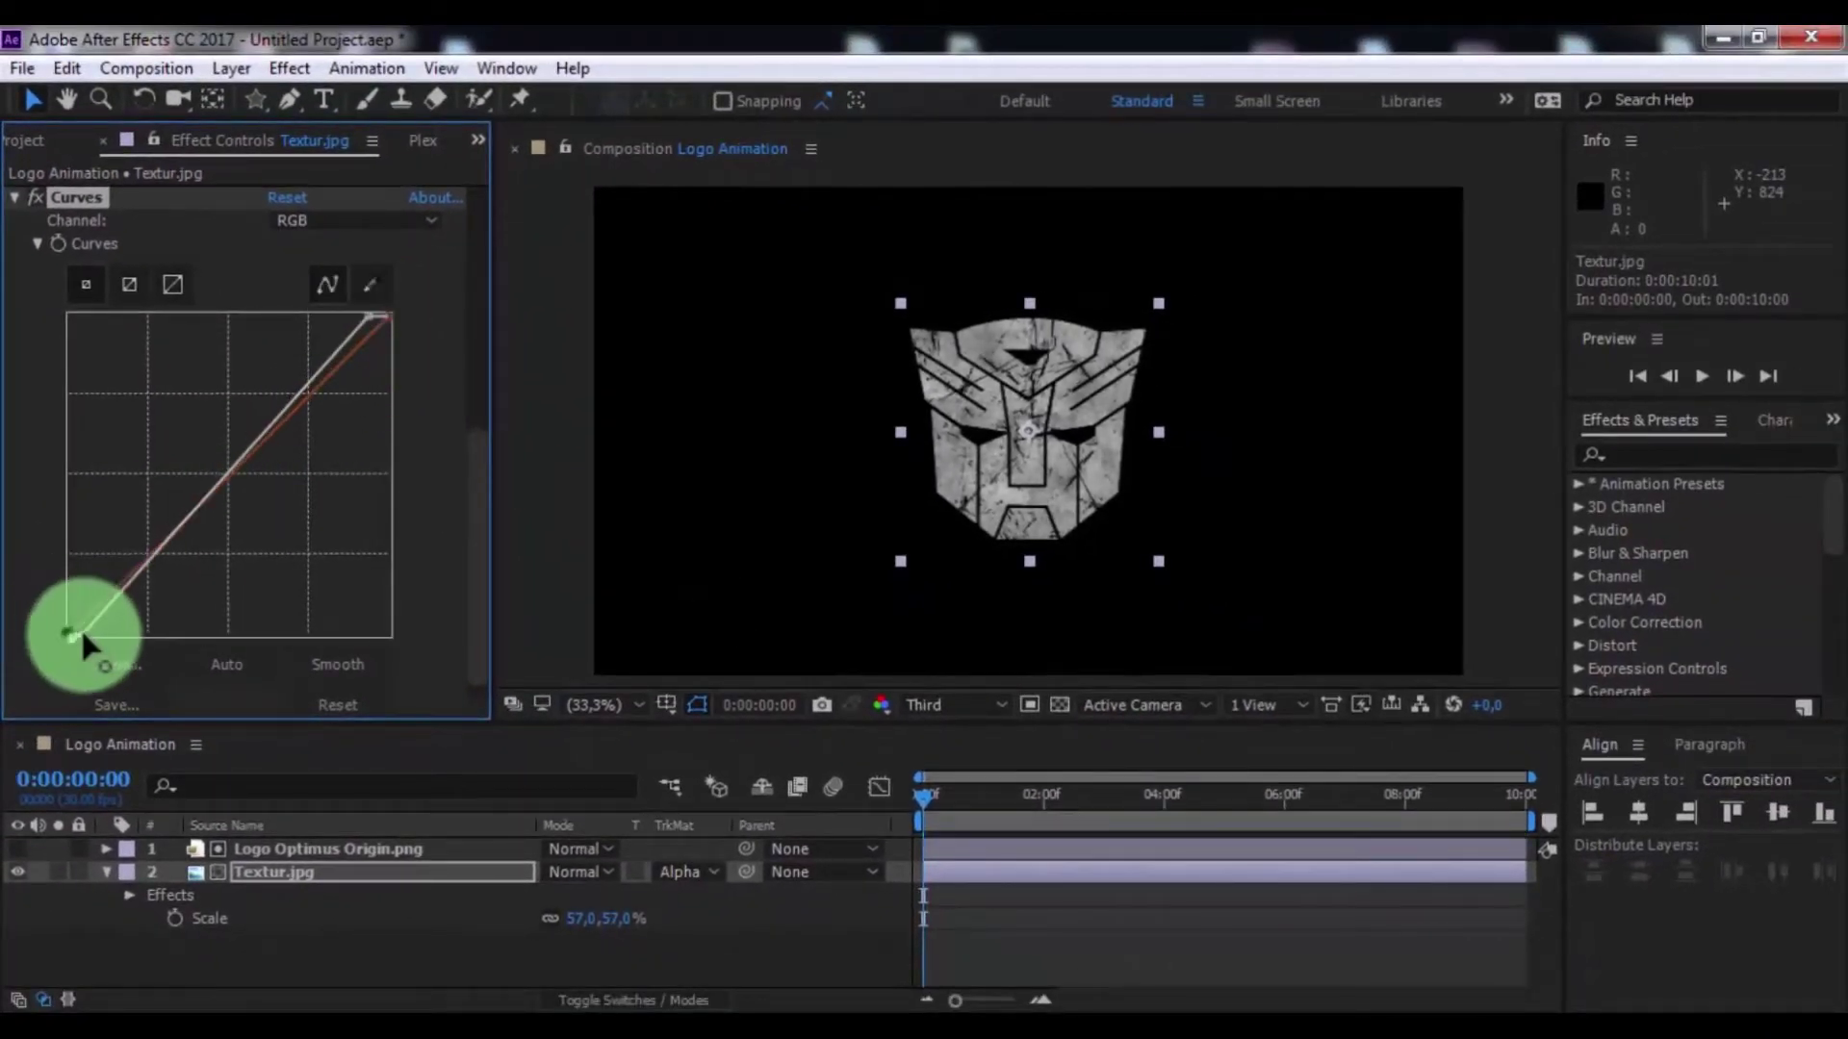
Warm the logo by adjusting the Red, Green and Blue curves
click(348, 219)
click(289, 246)
drag(247, 477, 236, 462)
click(315, 220)
click(329, 320)
click(353, 219)
click(332, 334)
click(337, 705)
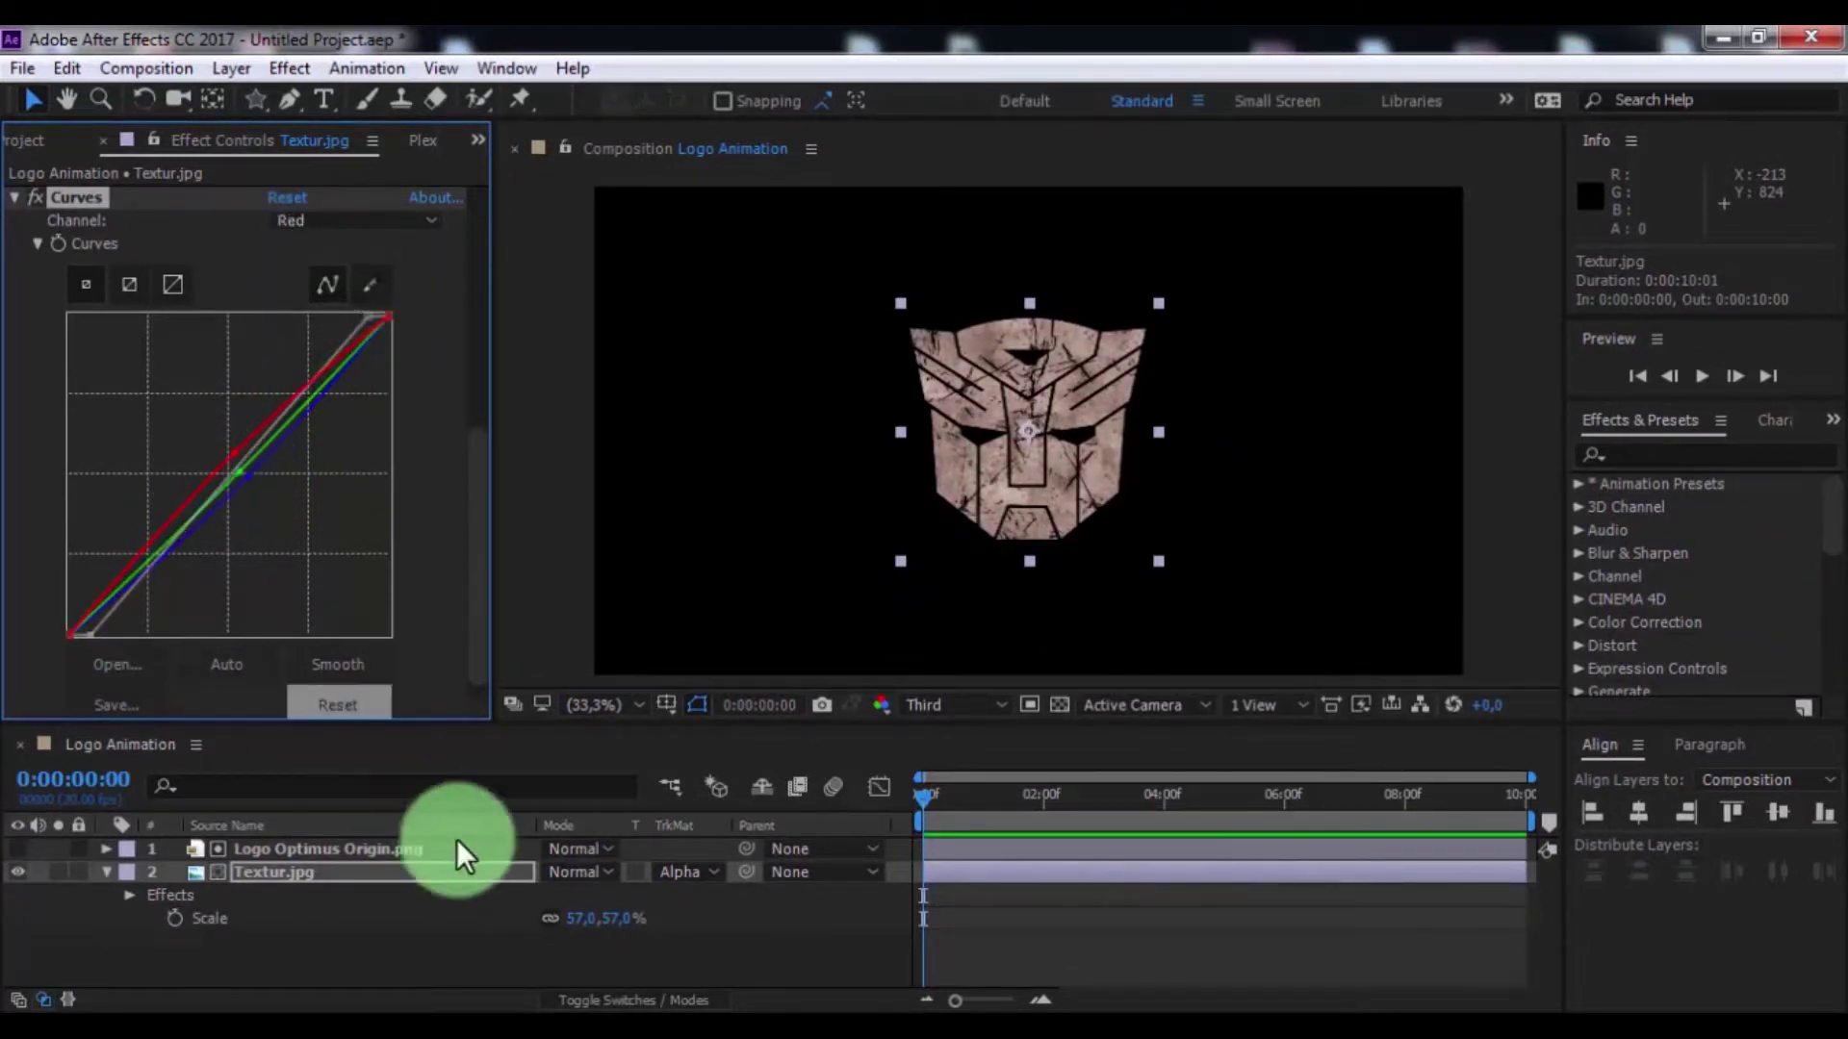
Pre-compose the logo and texture layers into a precomp named Logo
click(106, 870)
shift+click(275, 848)
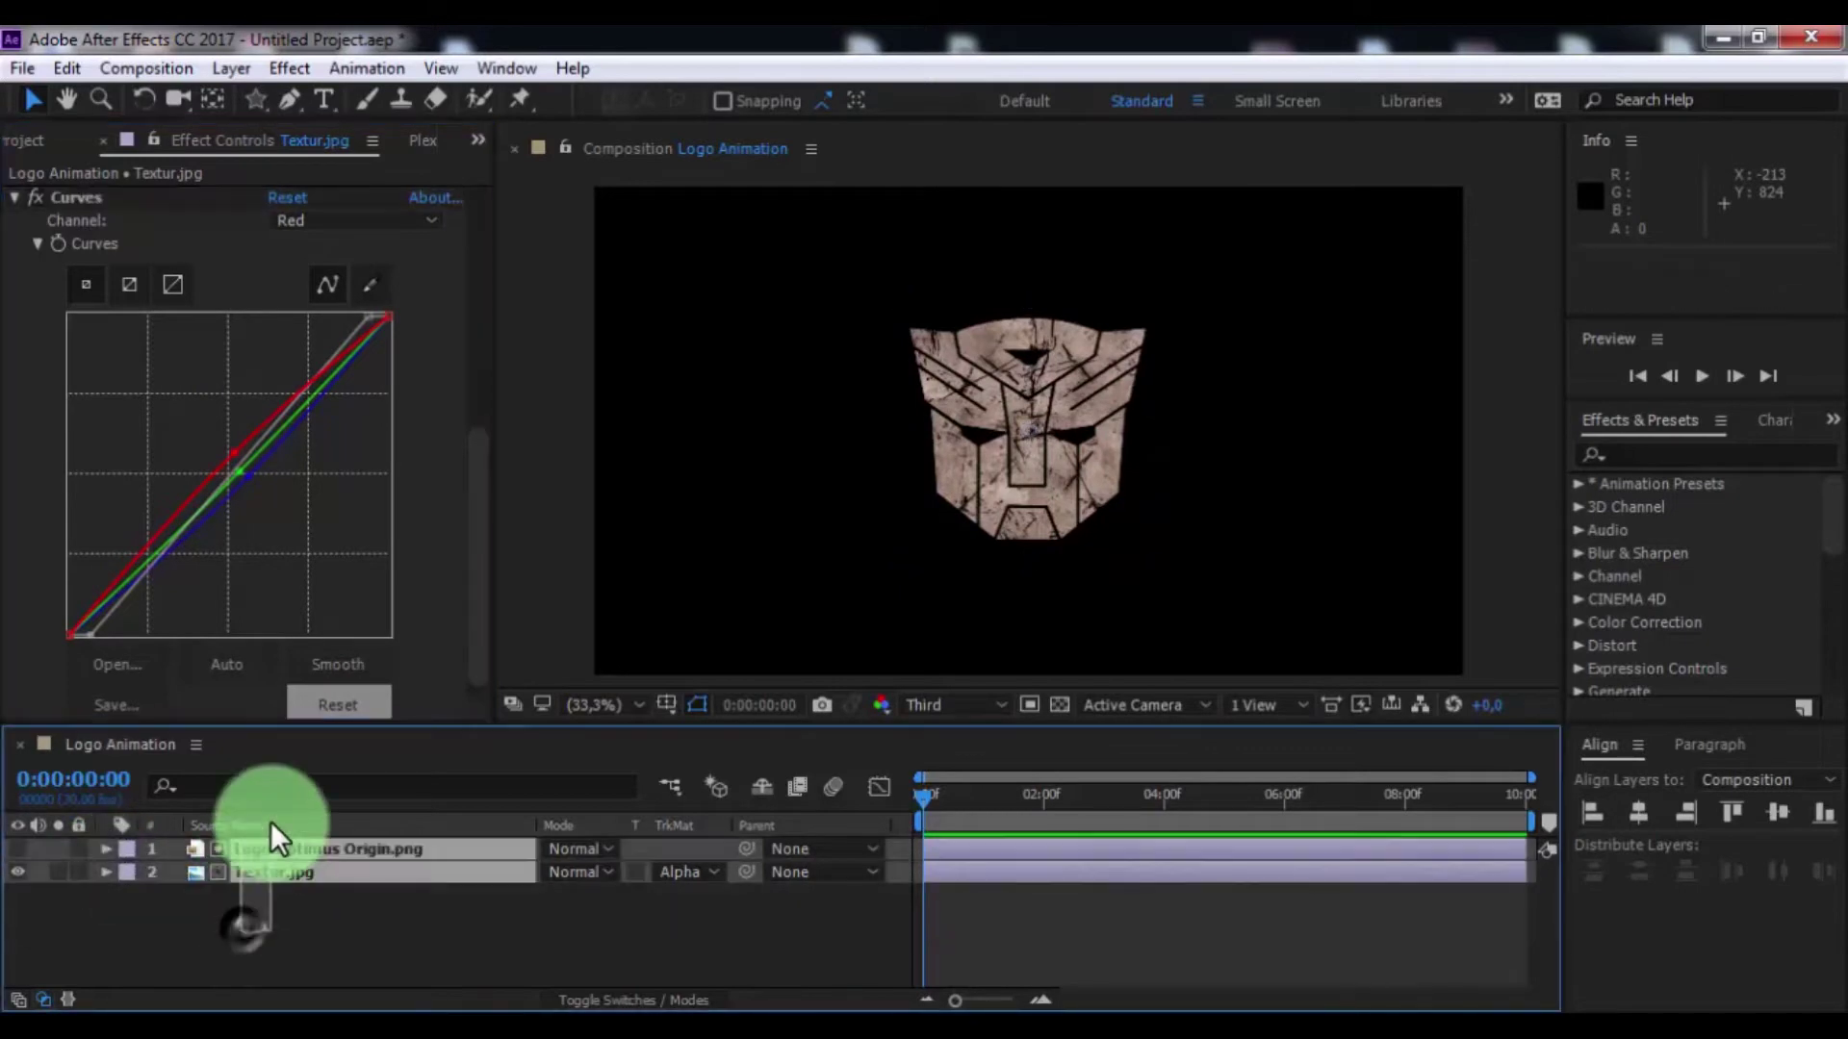
right_click(299, 858)
click(417, 882)
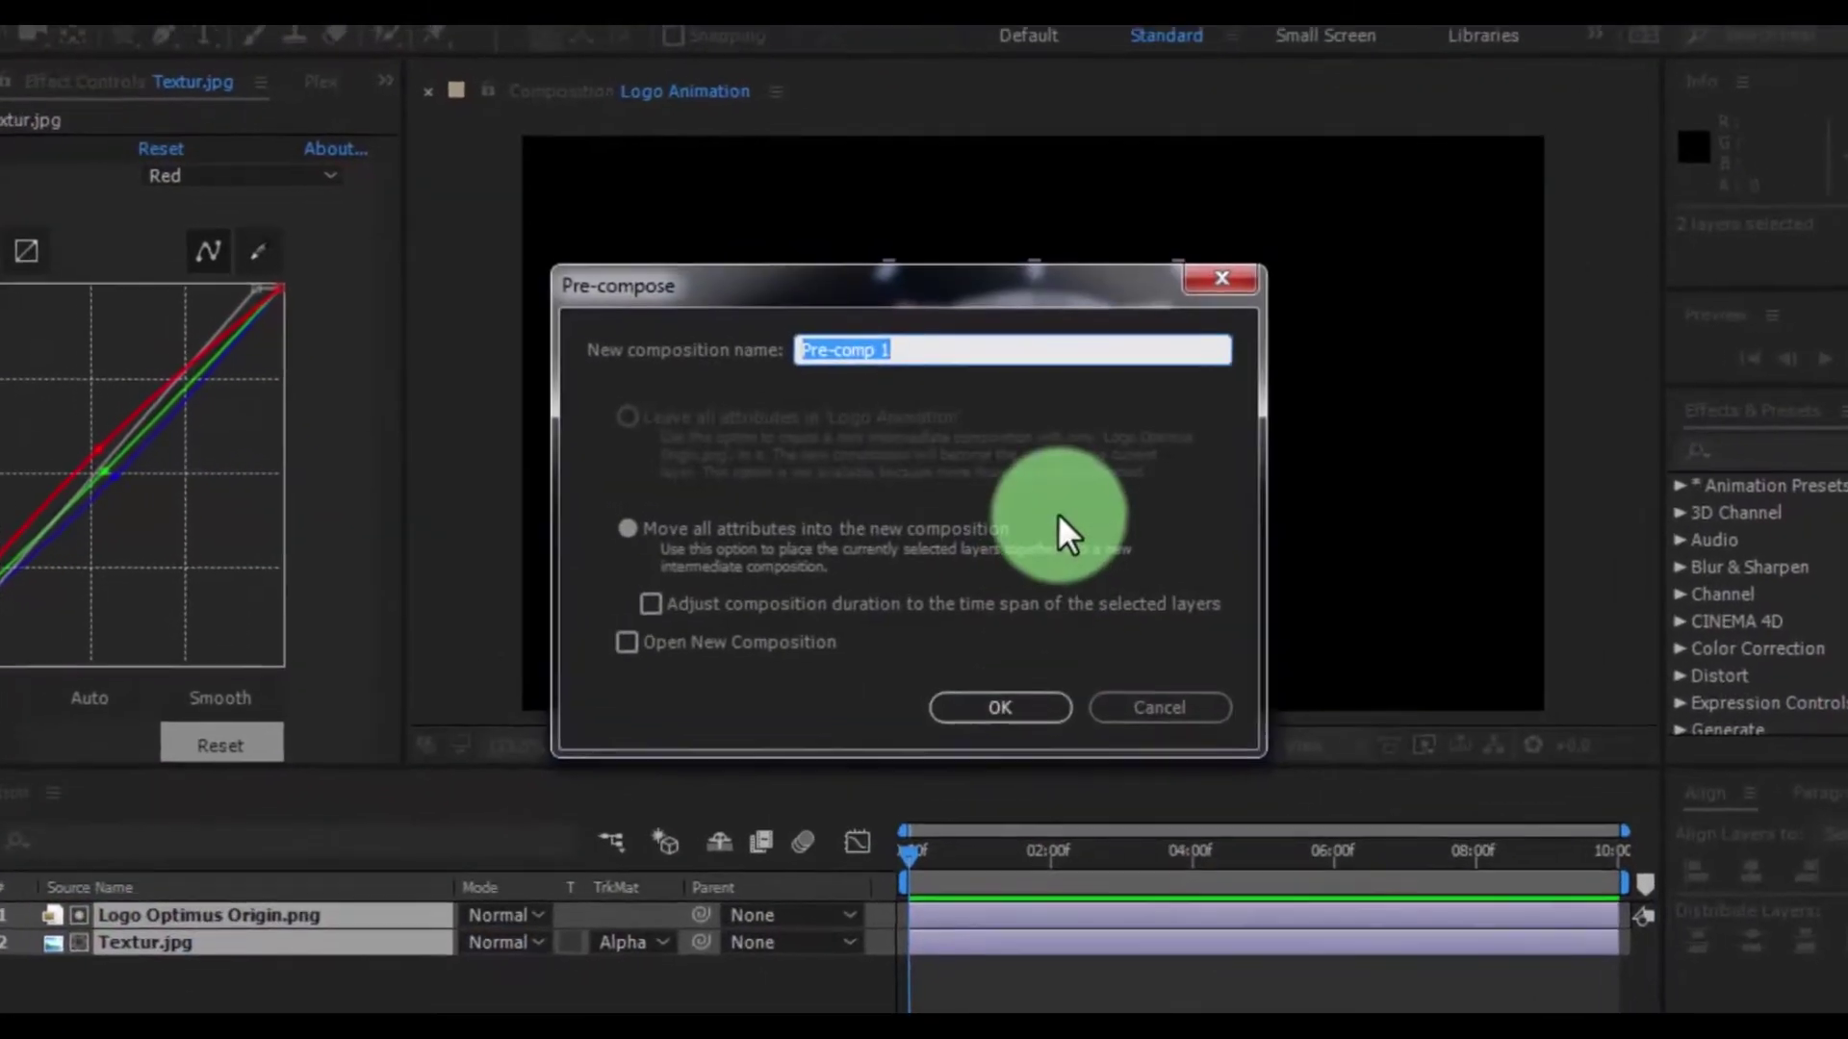
text(Logo)
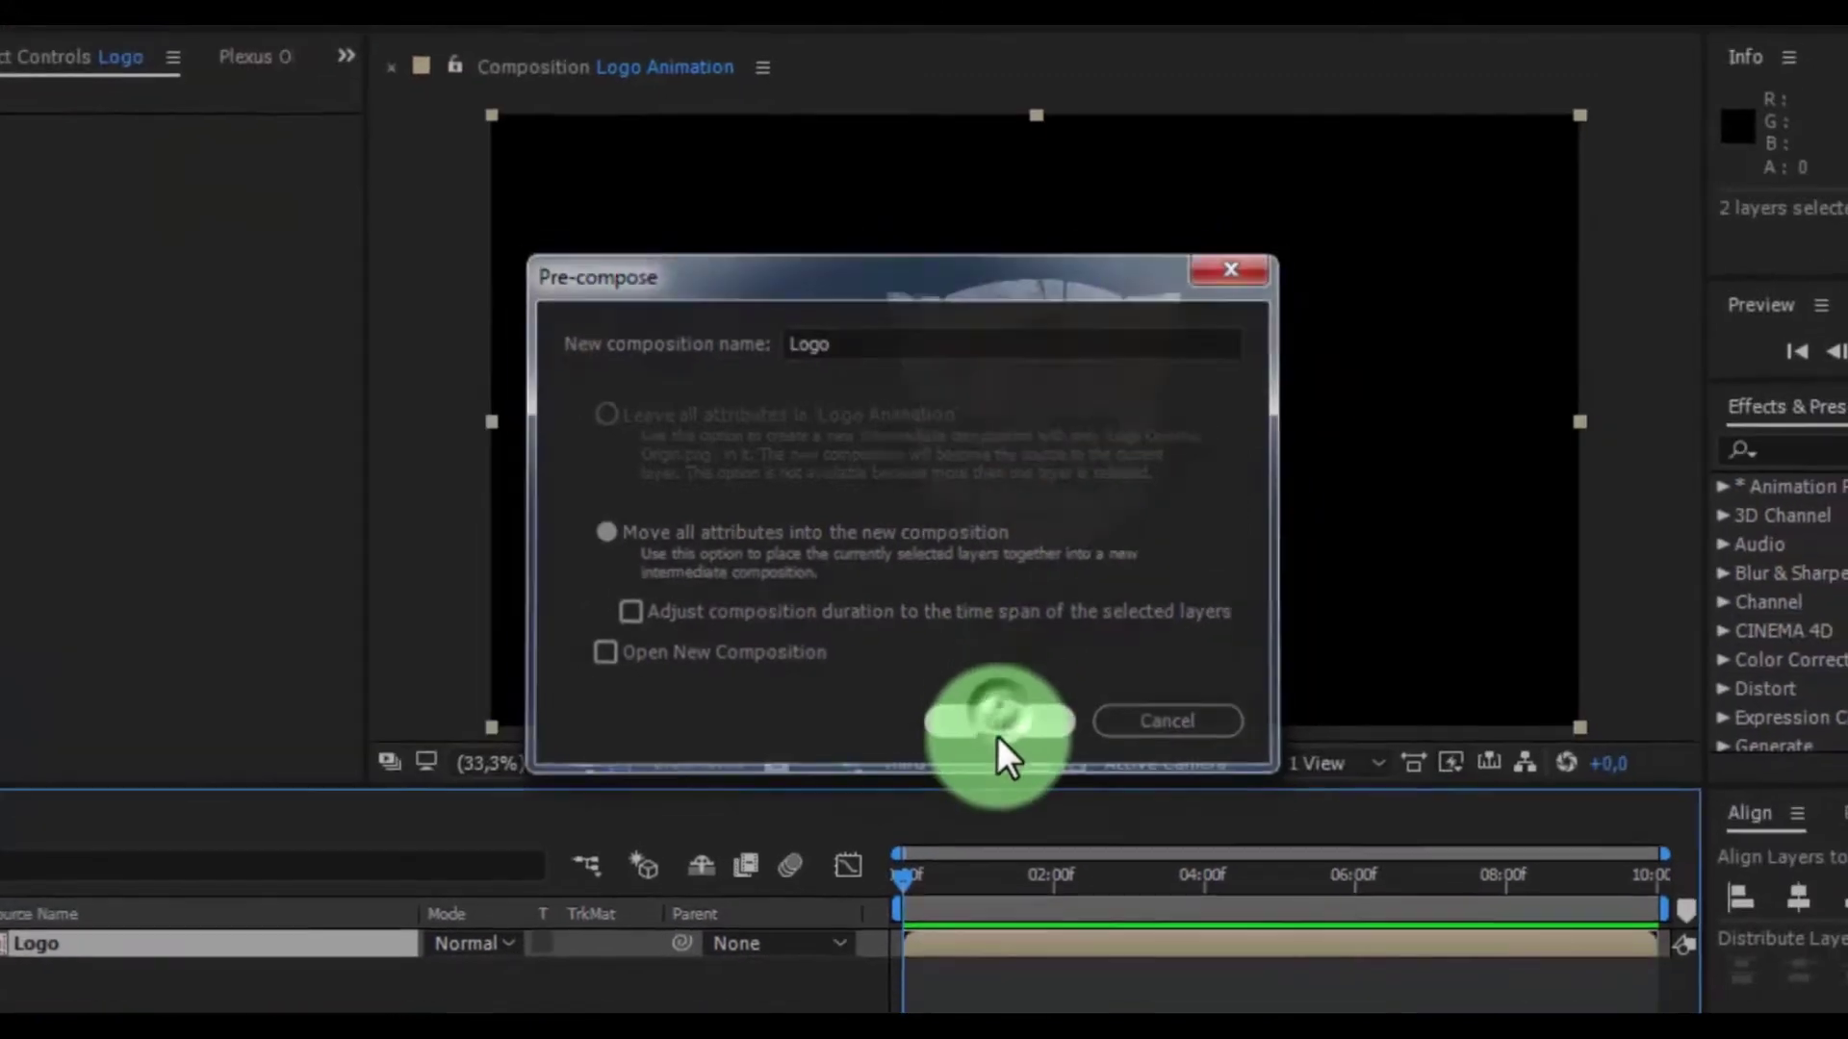
click(999, 739)
right_click(403, 937)
mouse_move(467, 637)
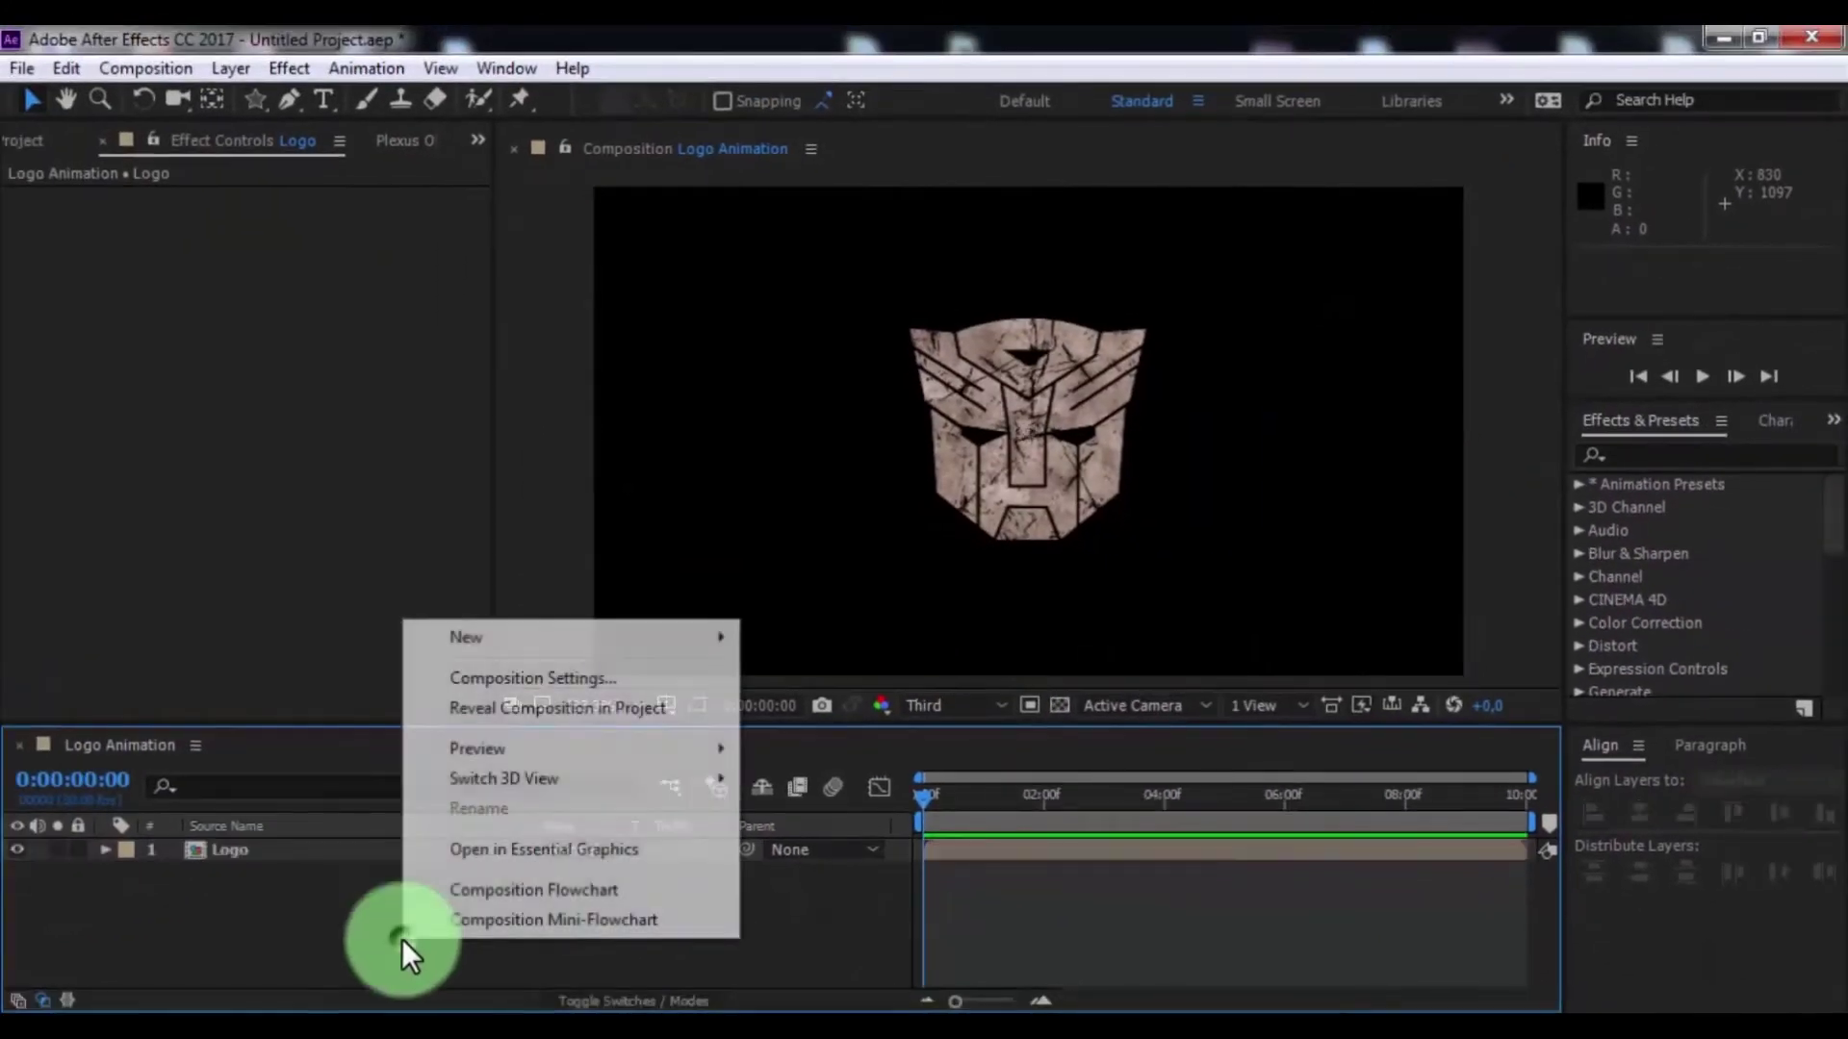
Draw a star from the composition centre on a new shape layer
click(834, 829)
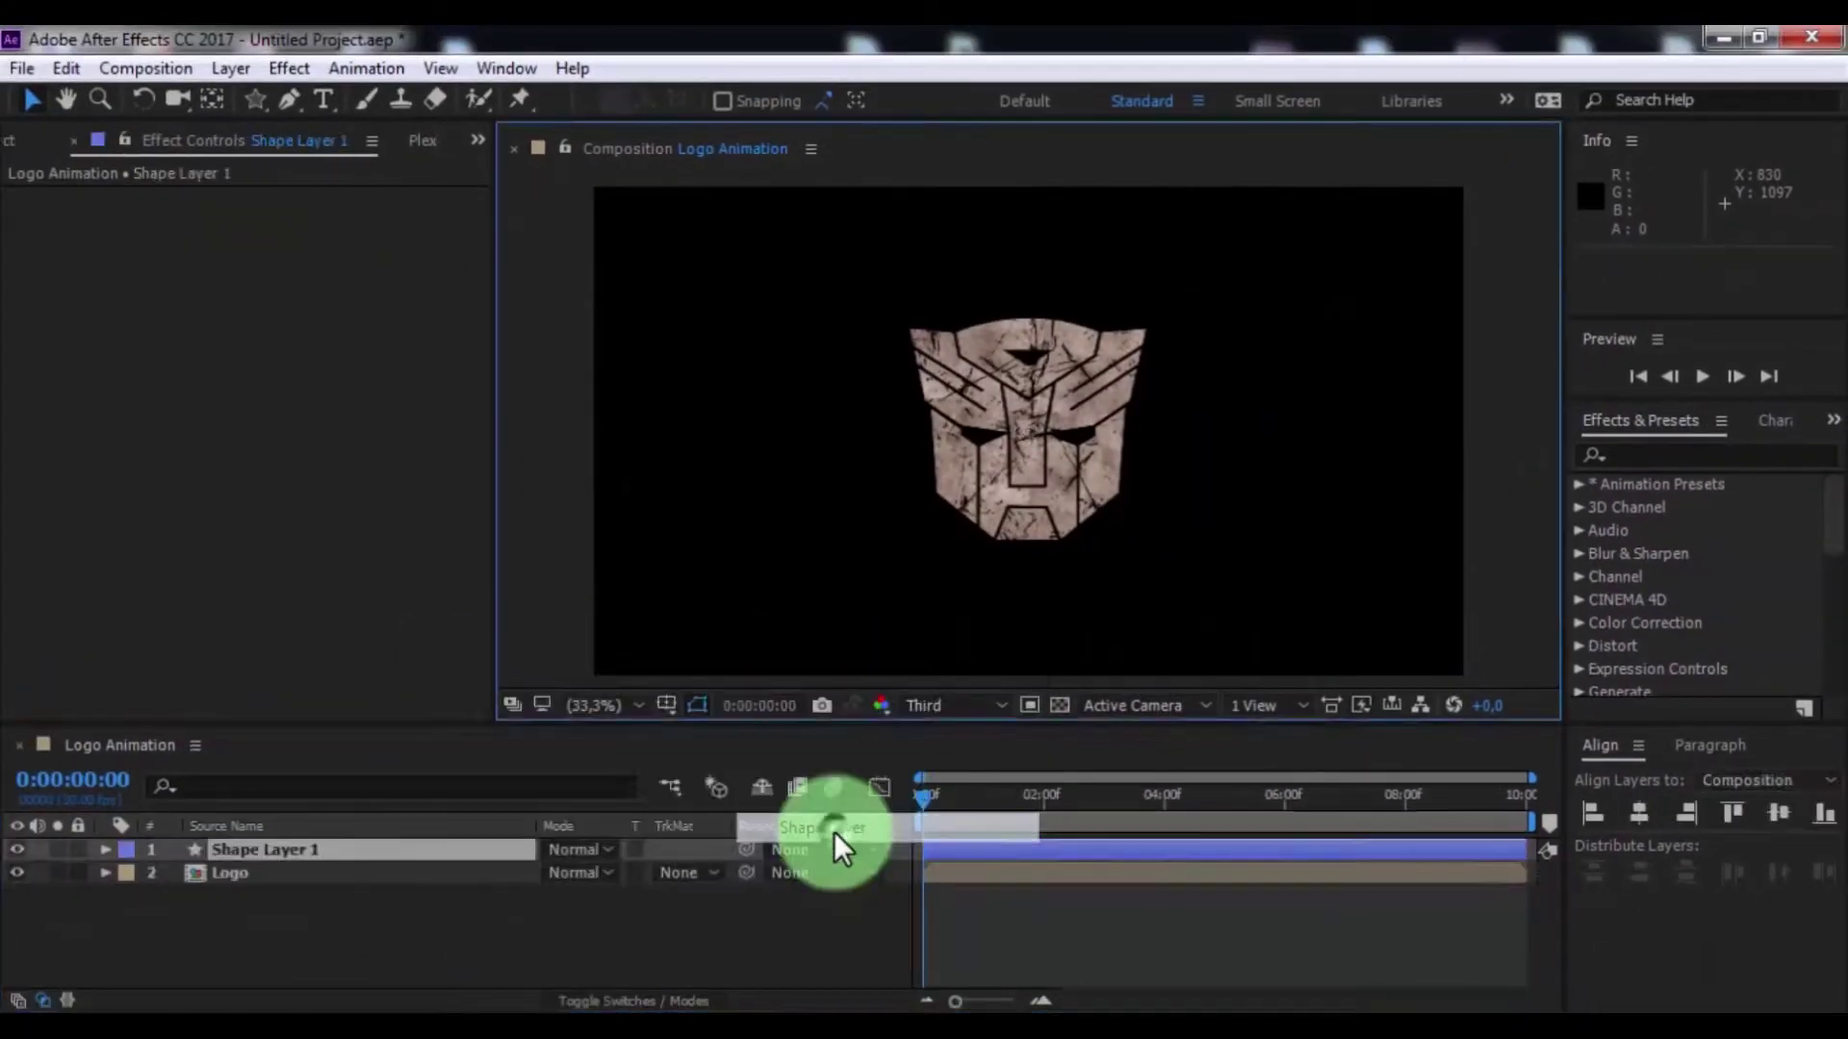
click(265, 102)
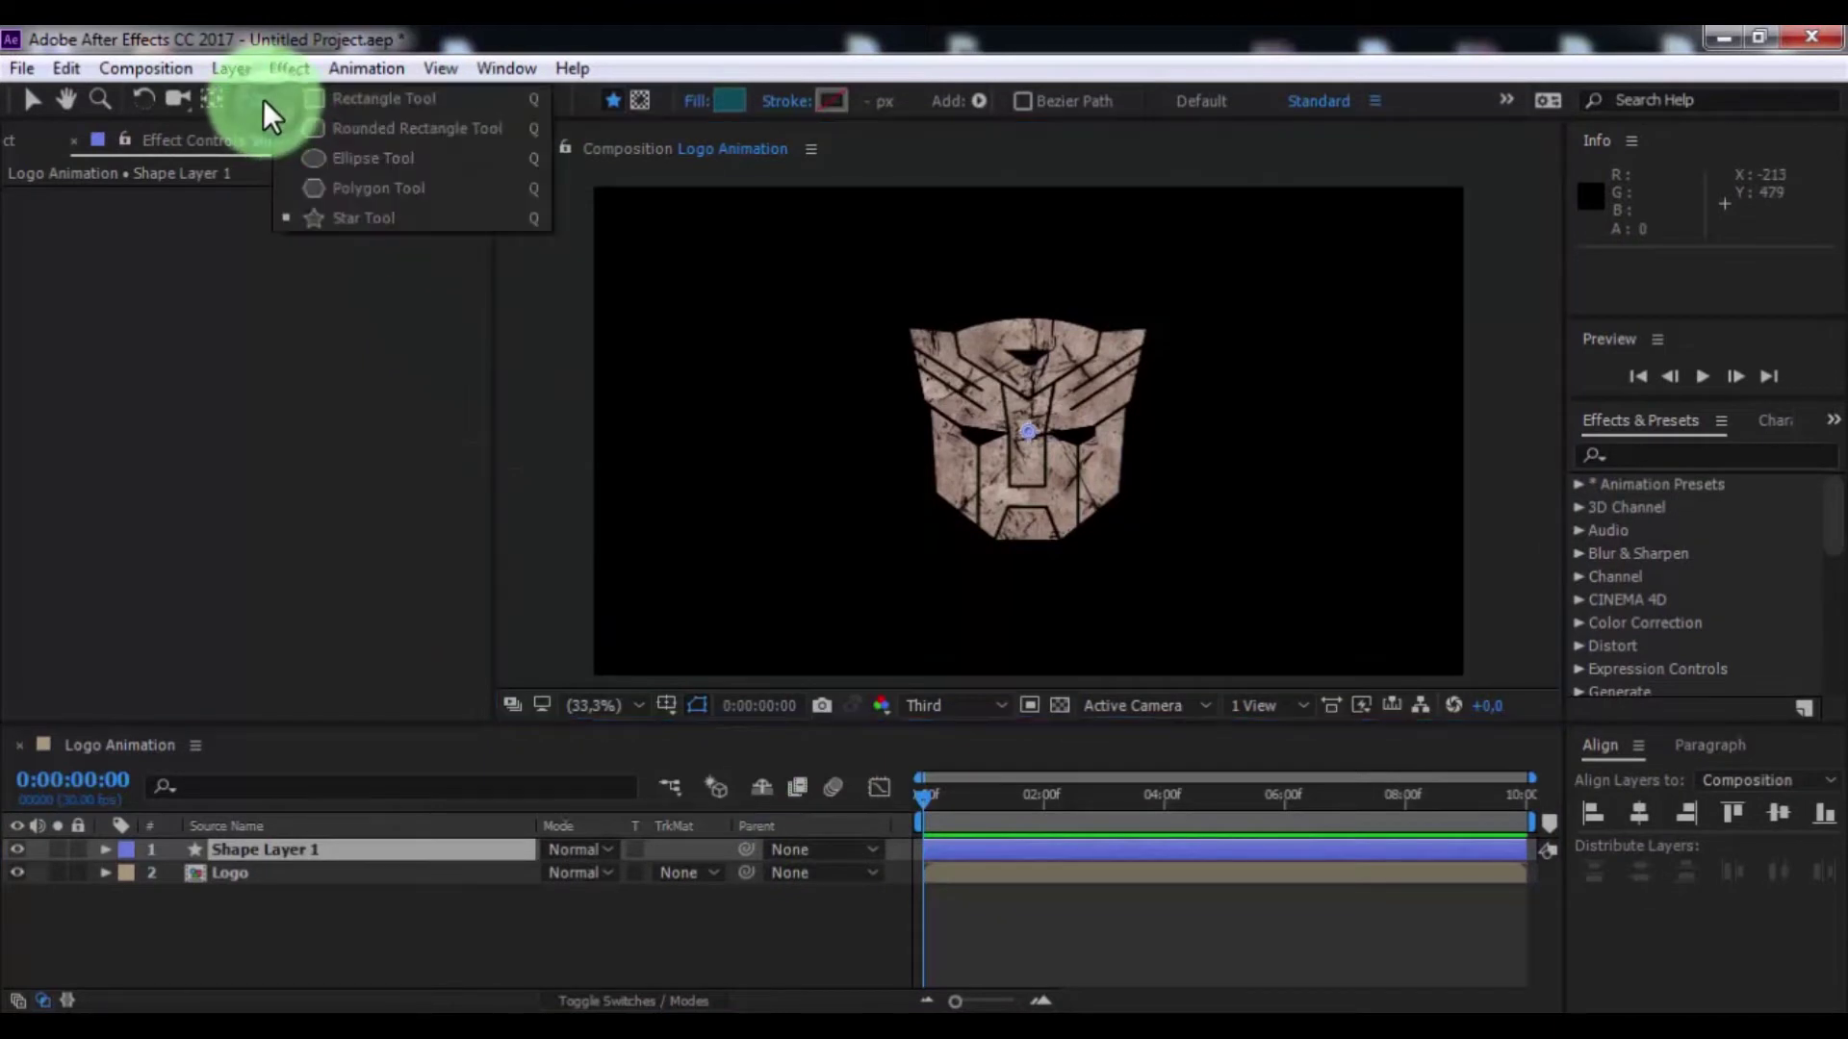
click(363, 218)
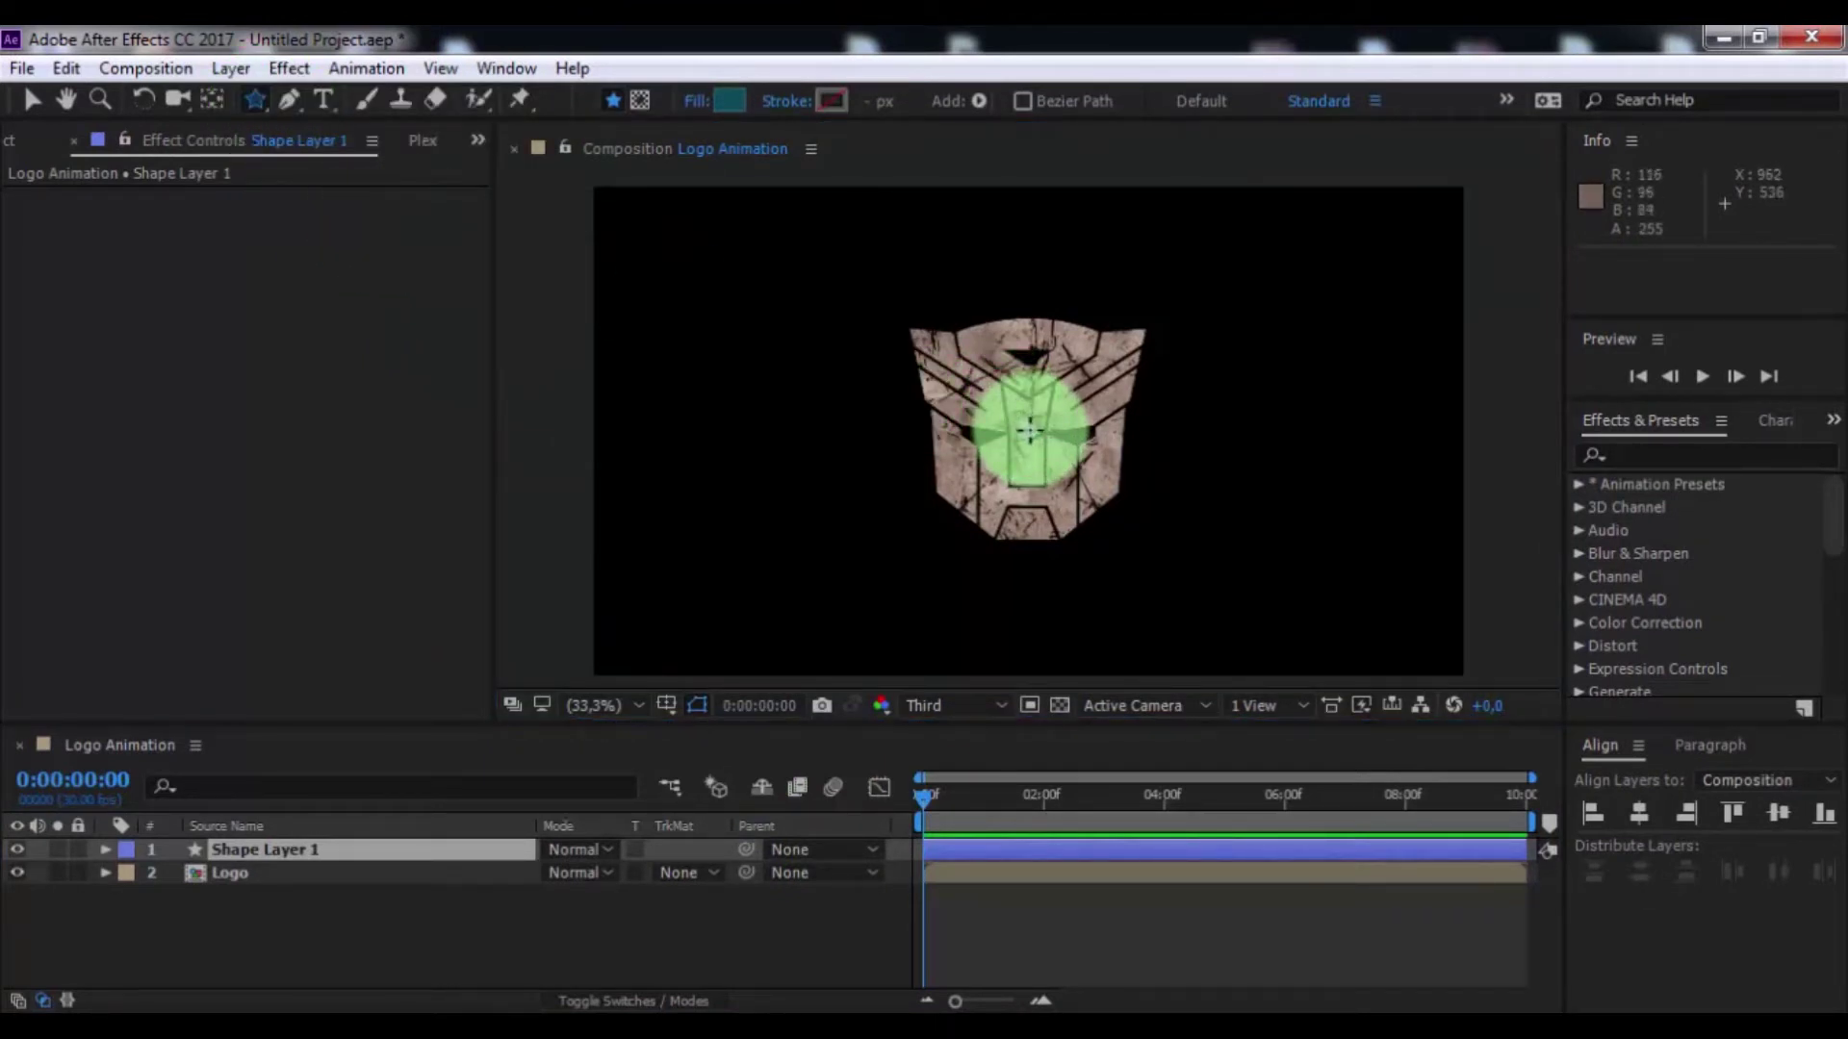
drag(1028, 427, 1257, 383)
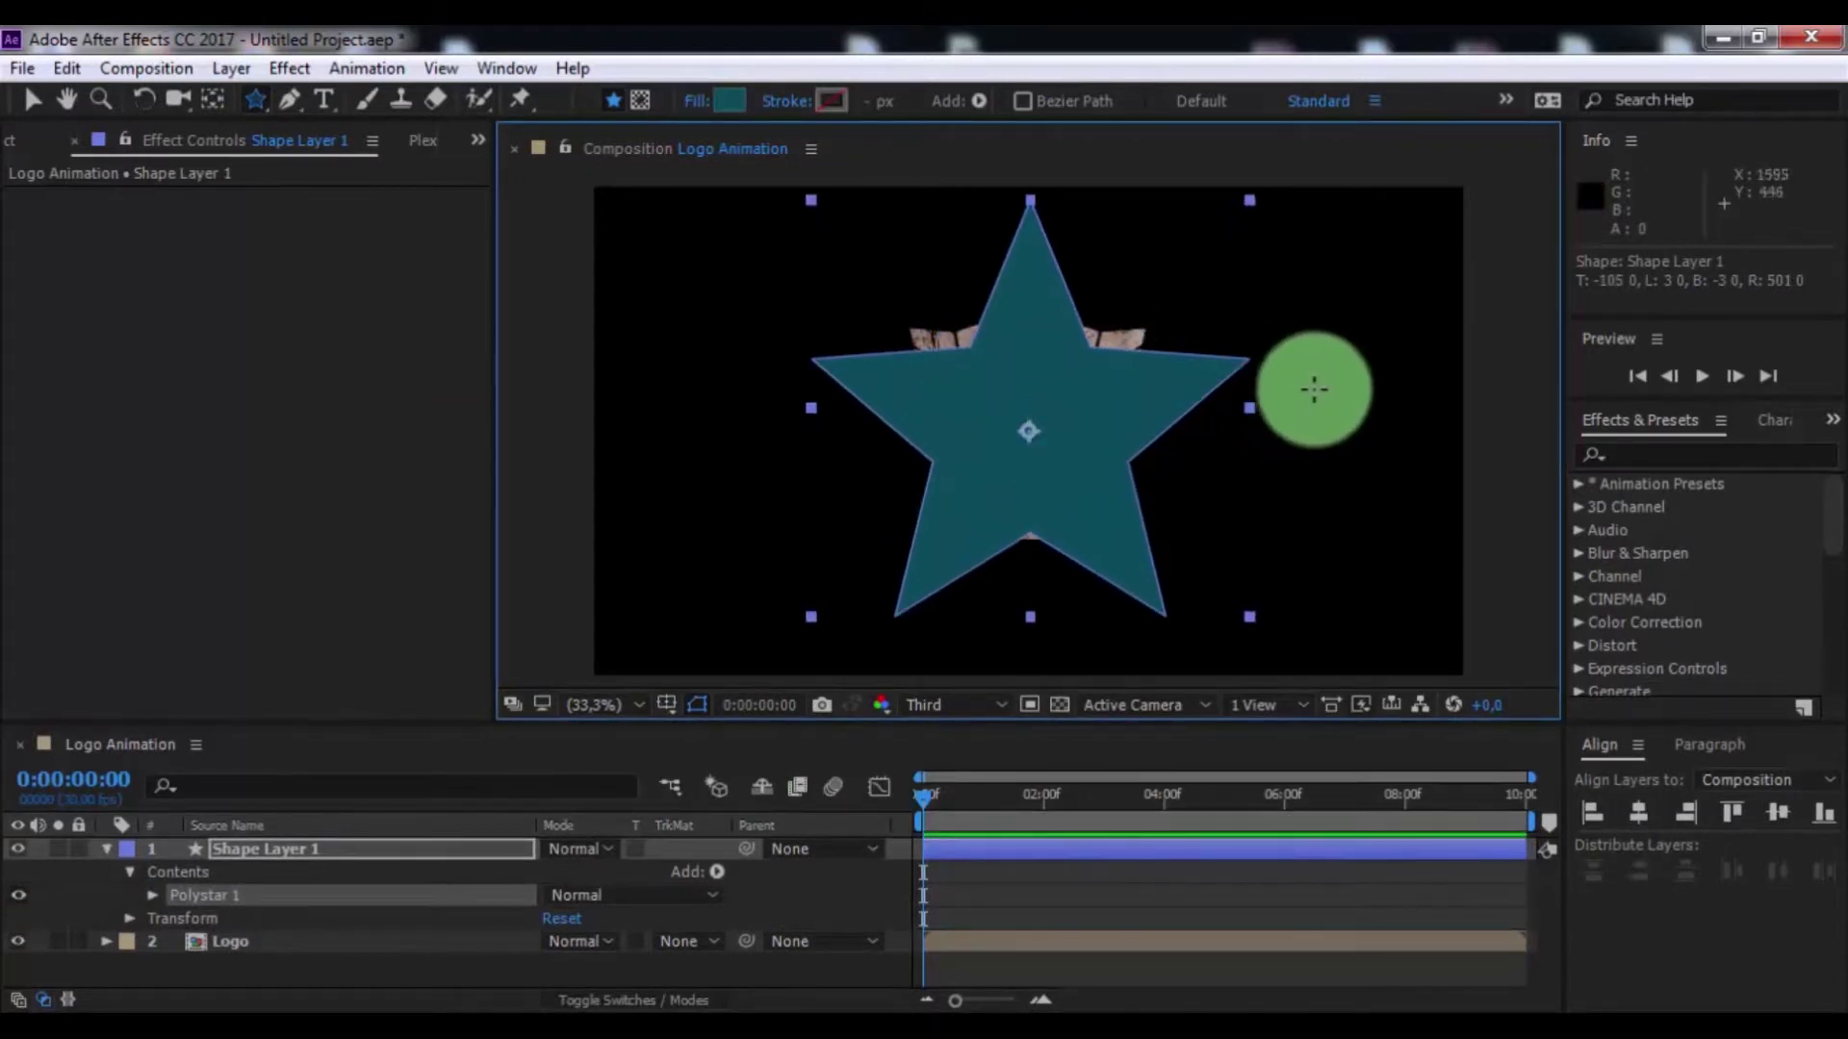
At 0:00:00:26, shrink the star to 50%, move it down-left, and keyframe Scale
click(262, 852)
key(s)
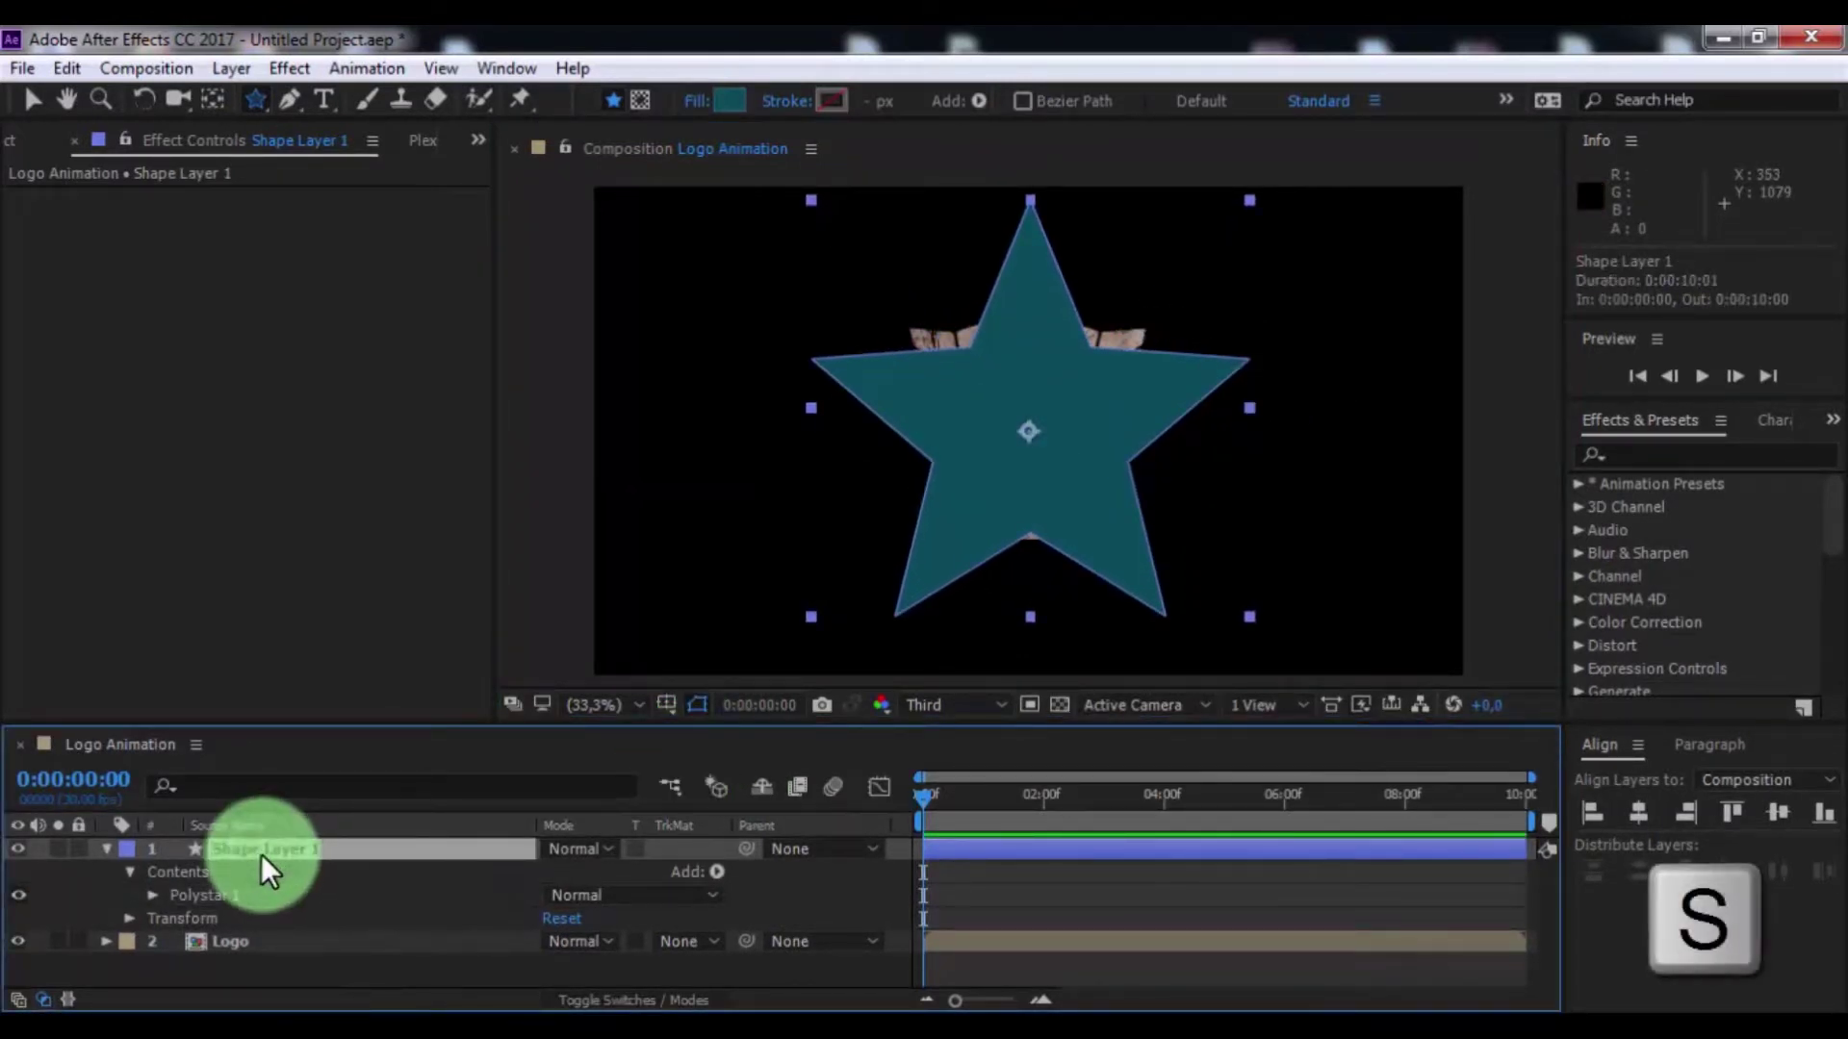
drag(956, 794, 975, 798)
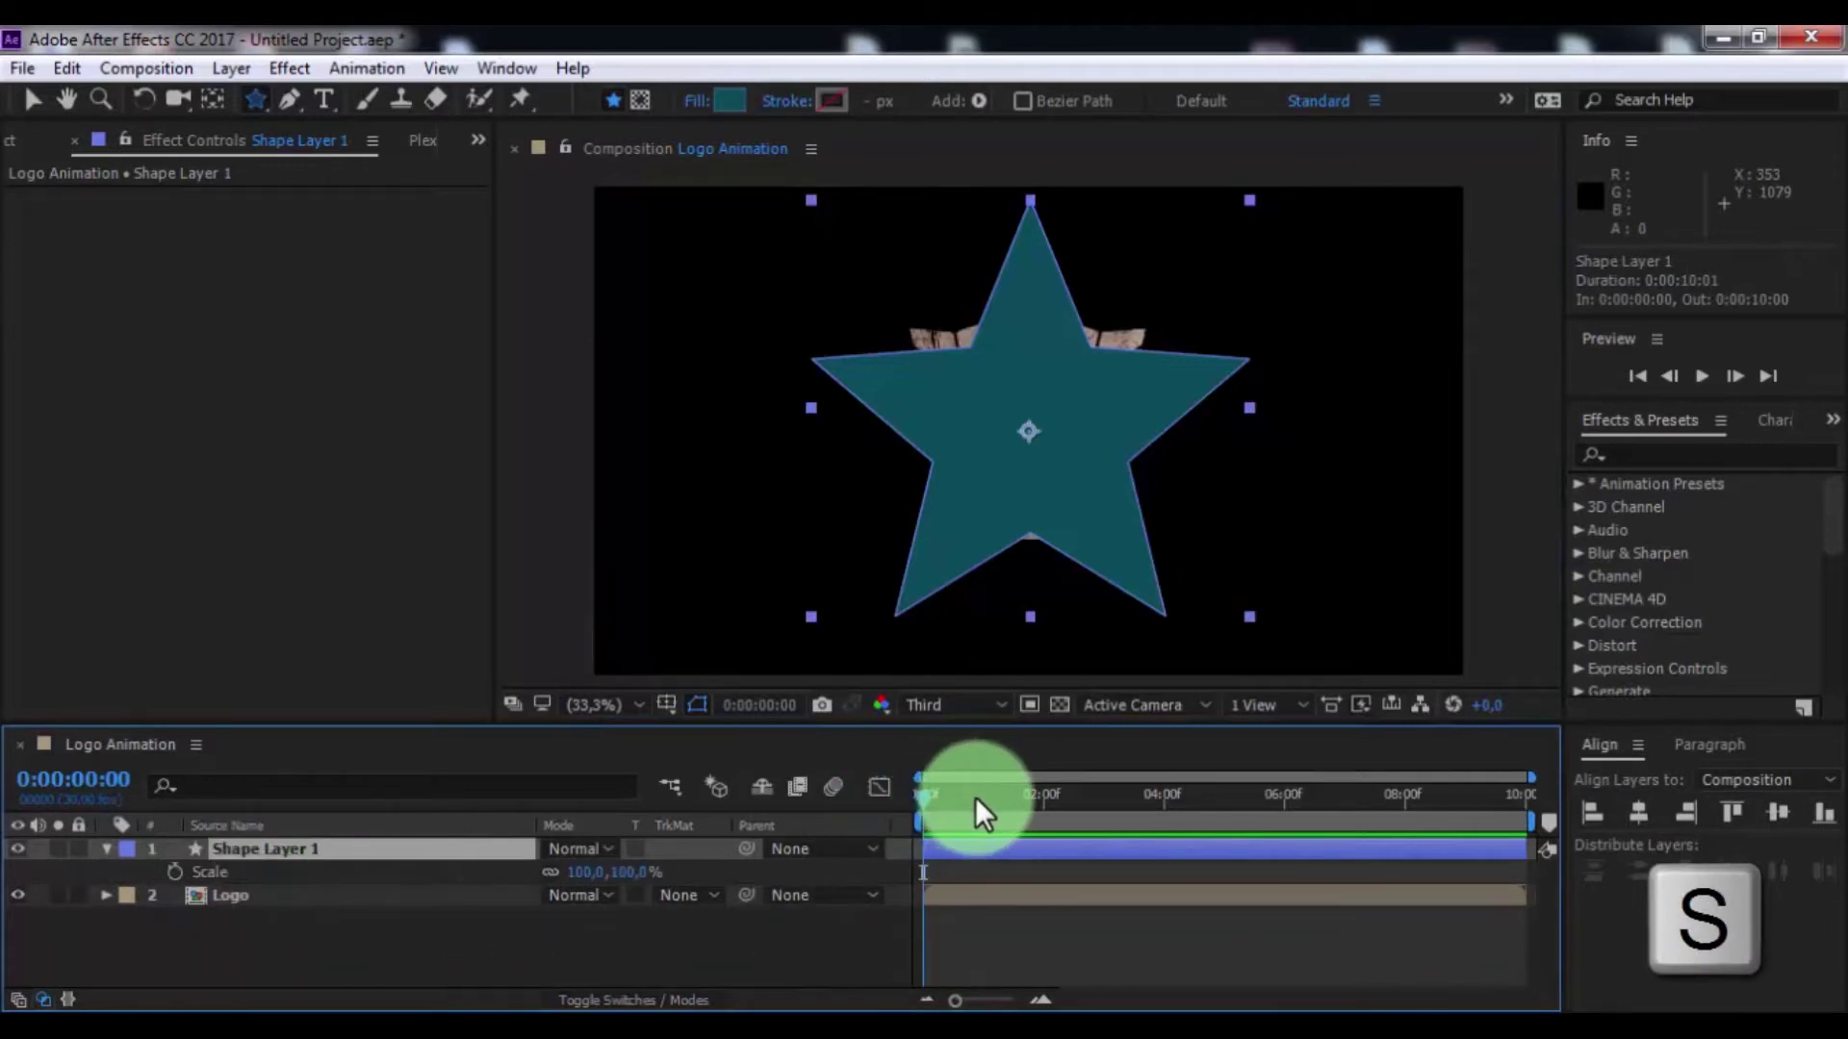
click(32, 101)
click(1041, 498)
drag(1041, 498, 925, 684)
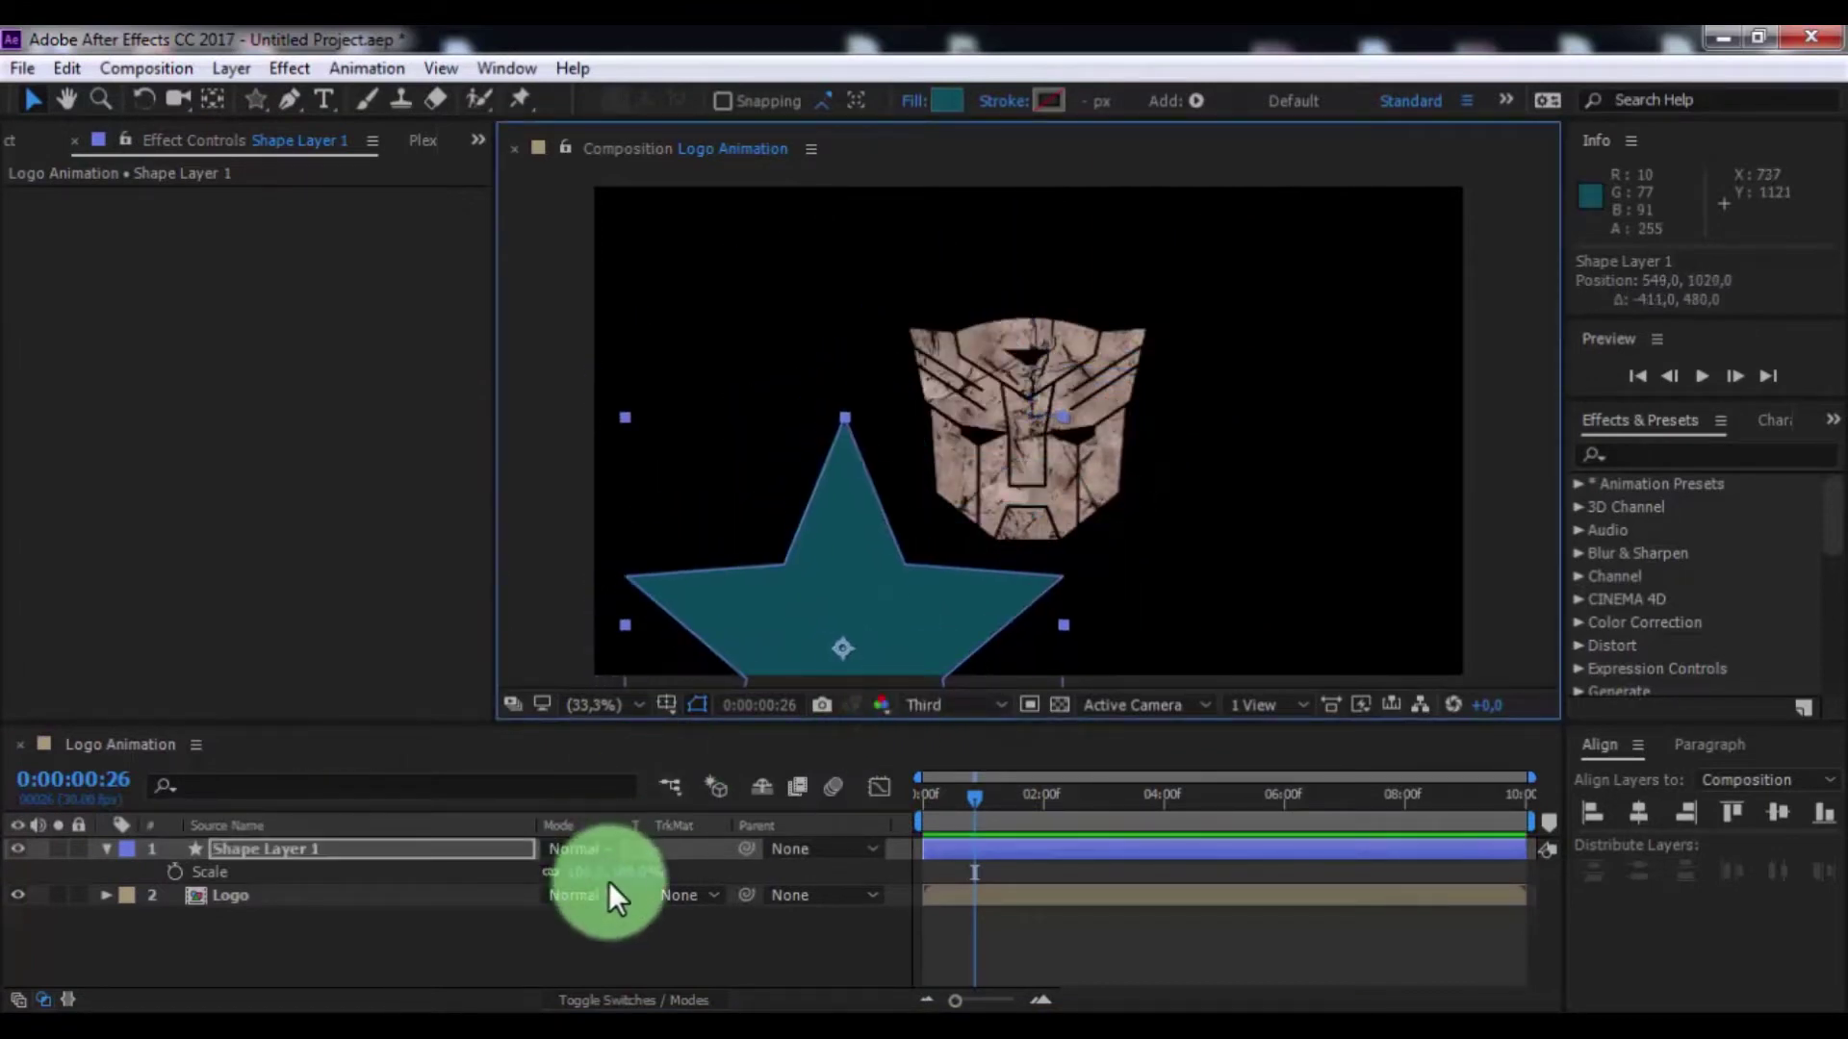
drag(619, 876, 558, 867)
drag(875, 642, 852, 674)
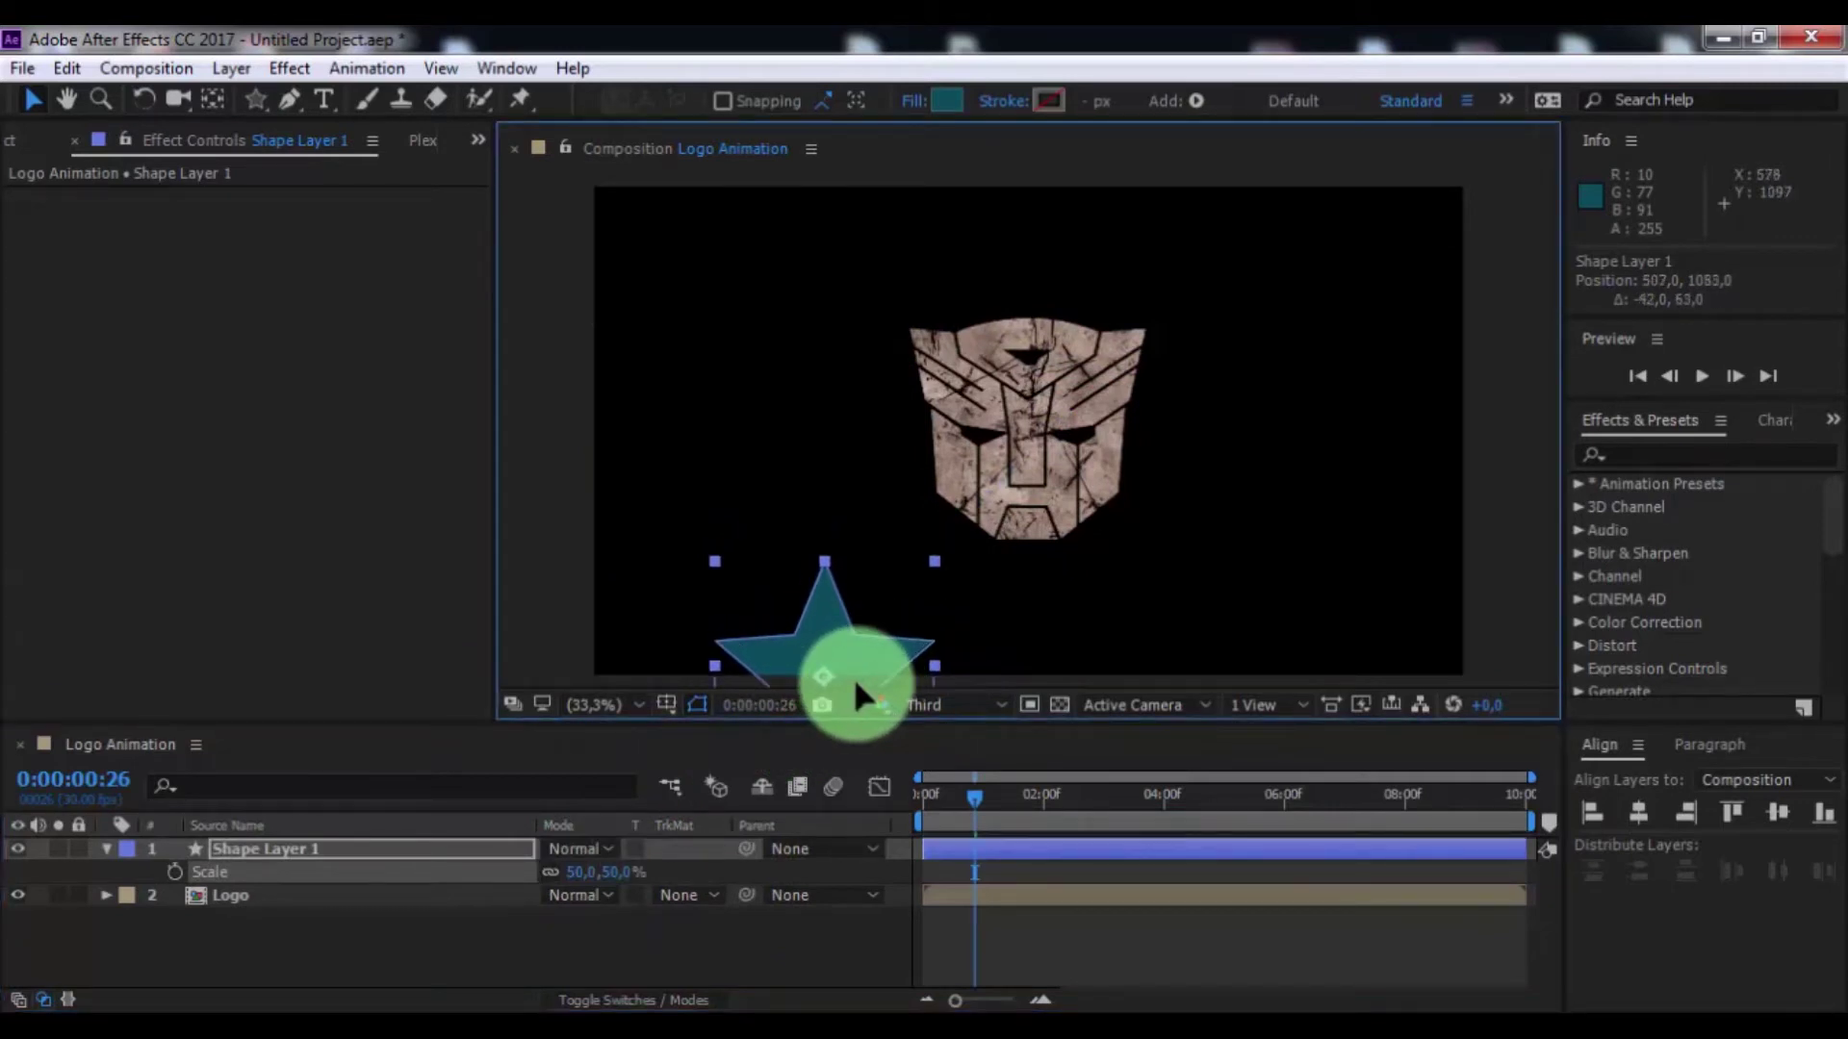
click(172, 876)
At 0:00:02:23, centre the star over the logo and enlarge it to about 167%
drag(1078, 802, 1089, 798)
drag(871, 669, 1068, 428)
drag(591, 872, 742, 845)
mouse_move(1058, 500)
mouse_down()
mouse_move(1026, 552)
mouse_move(955, 580)
mouse_up()
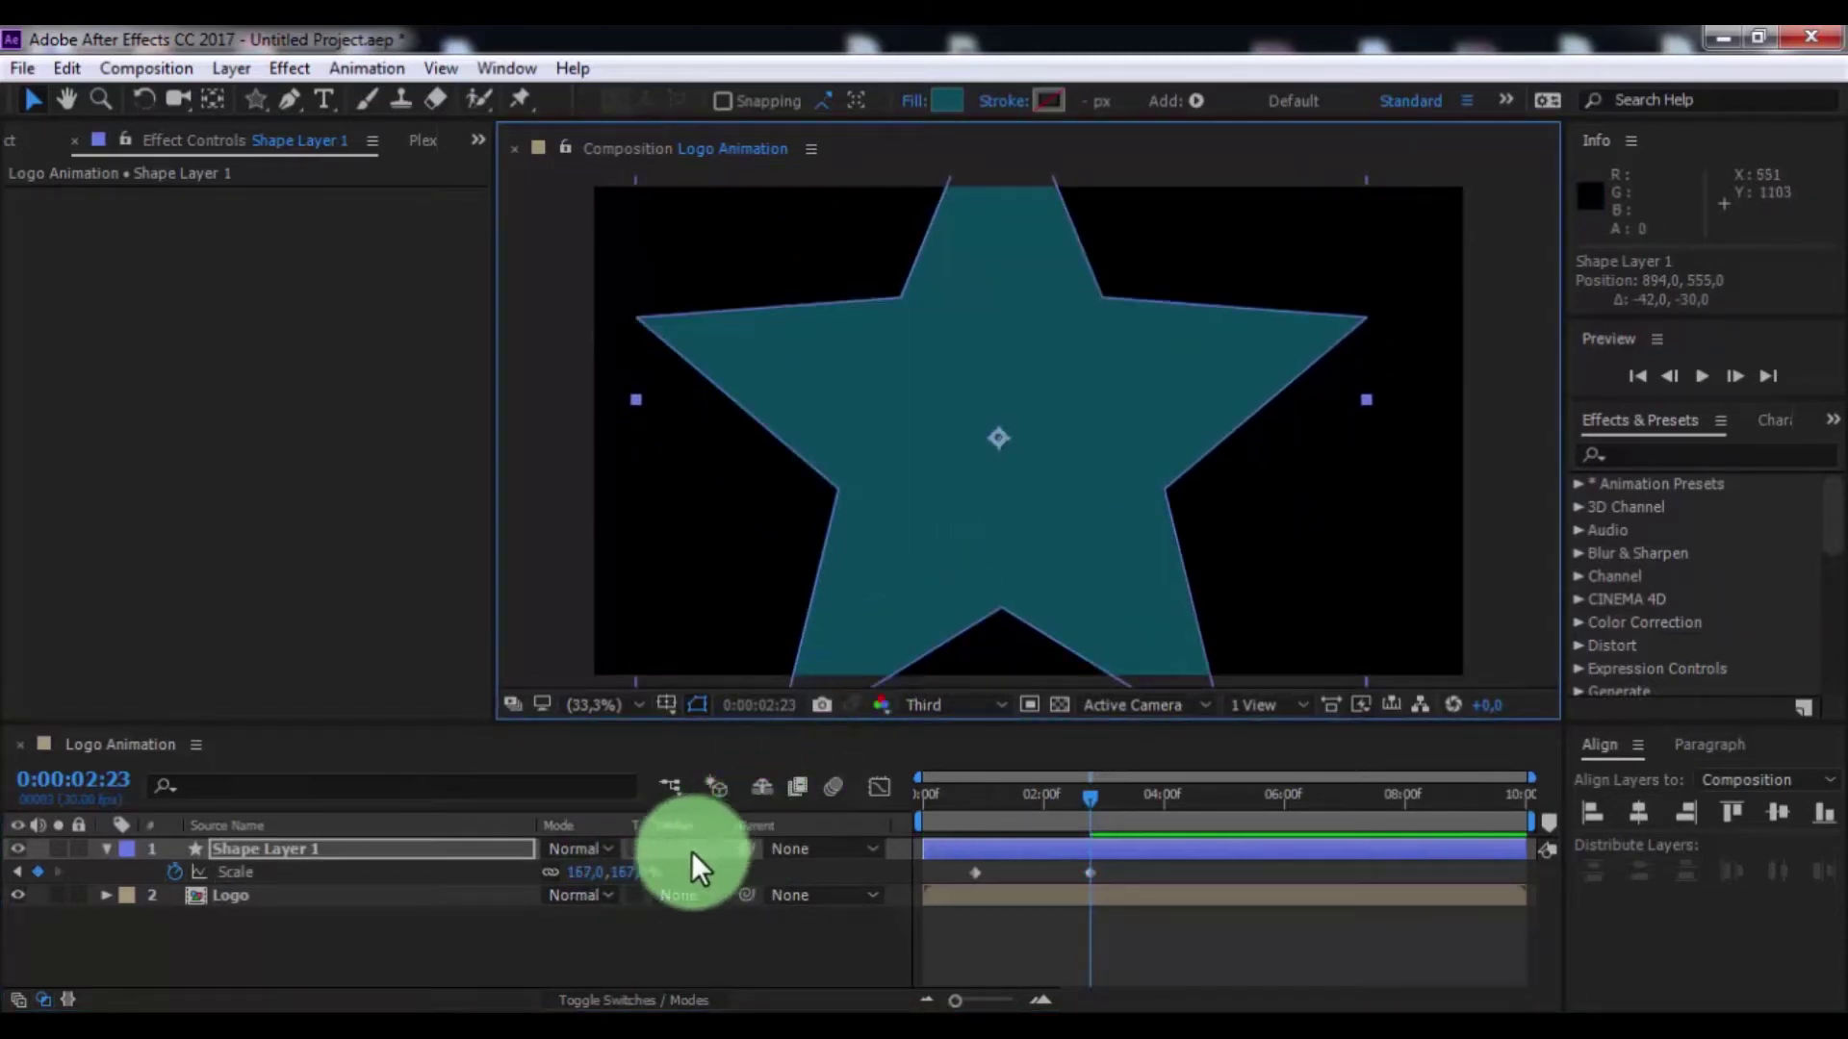
Keyframe the star's Position, placing it at the lower left on the first keyframe
click(322, 857)
key(p)
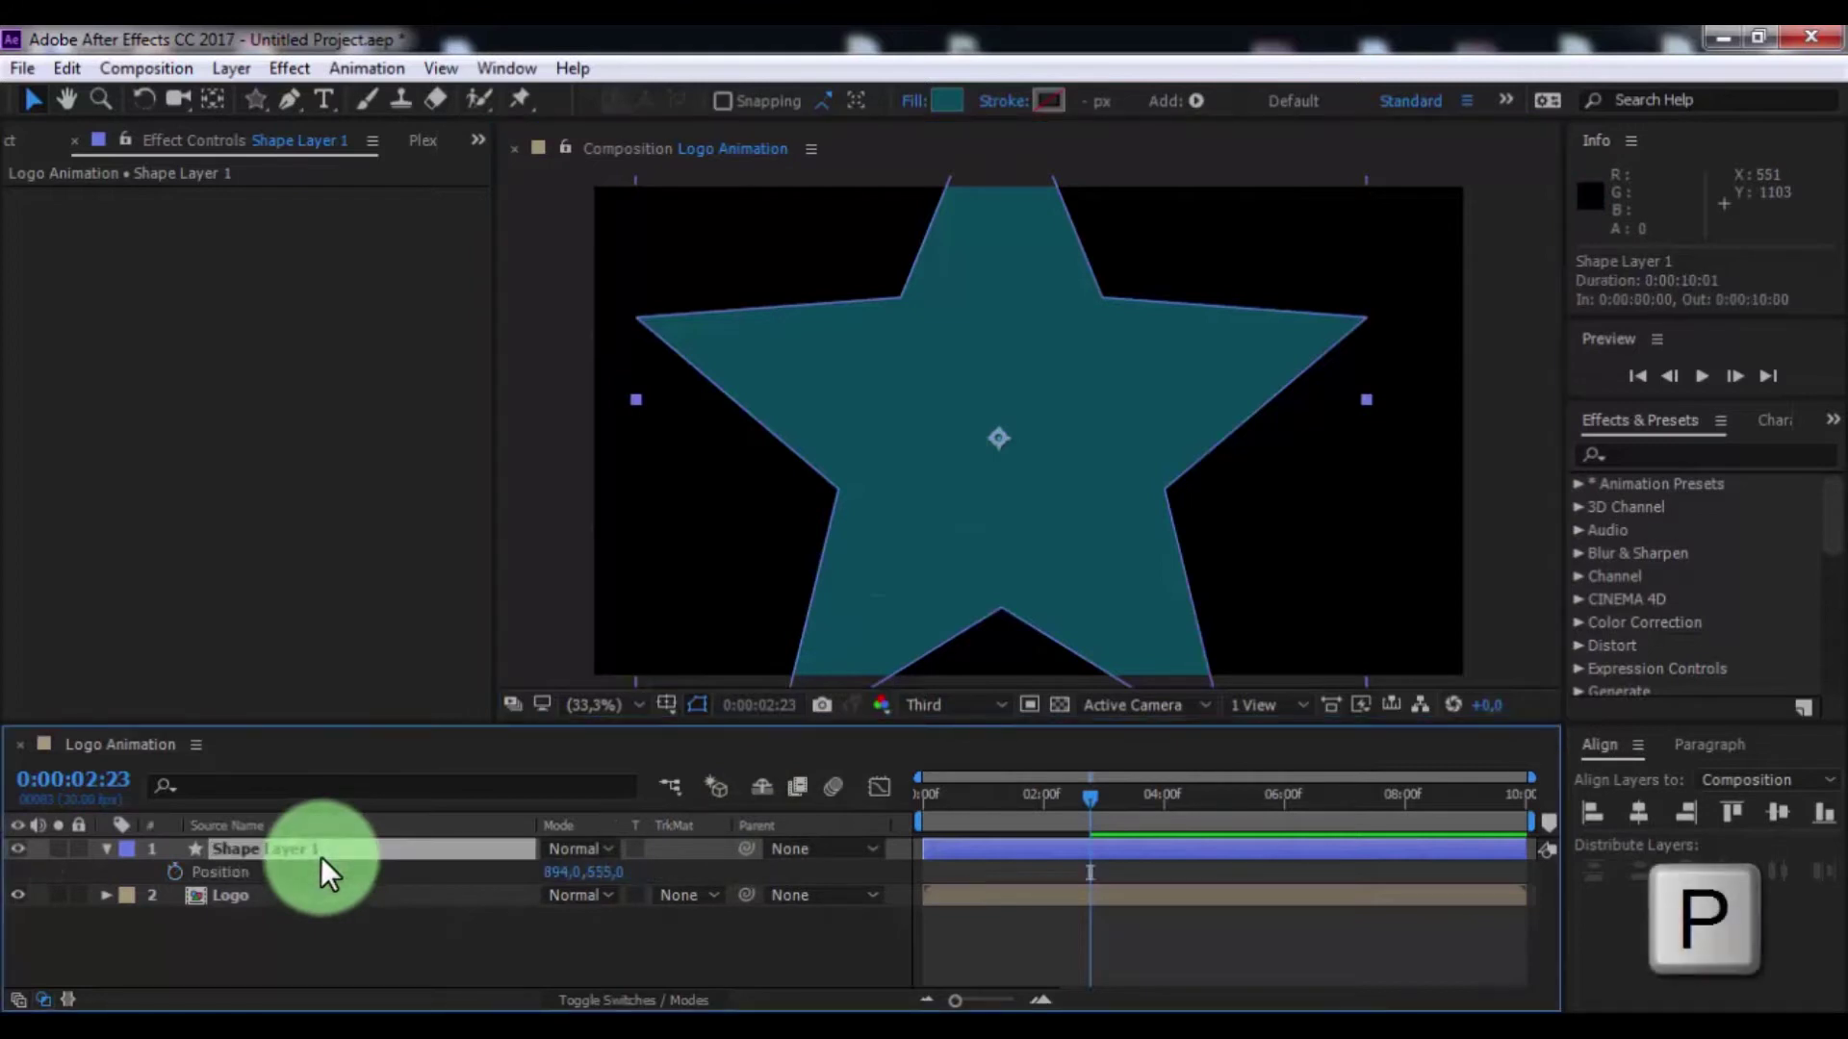
click(175, 872)
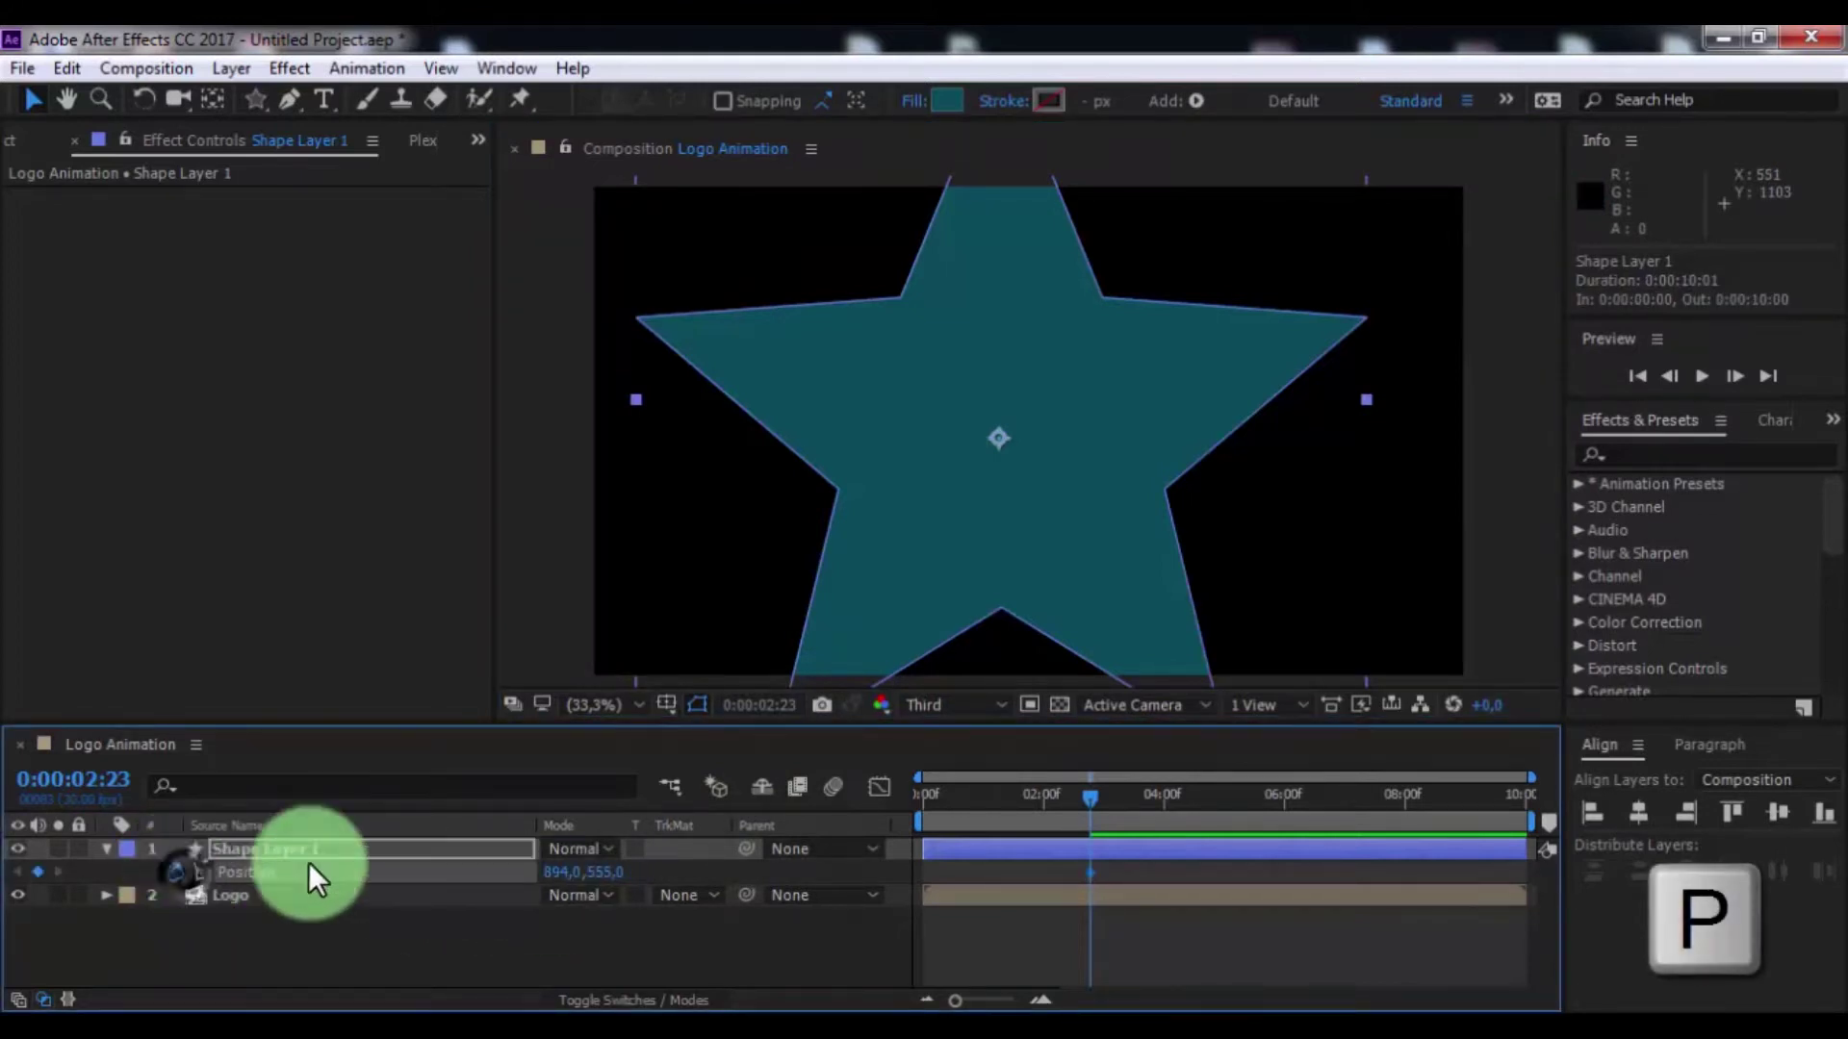
key(u)
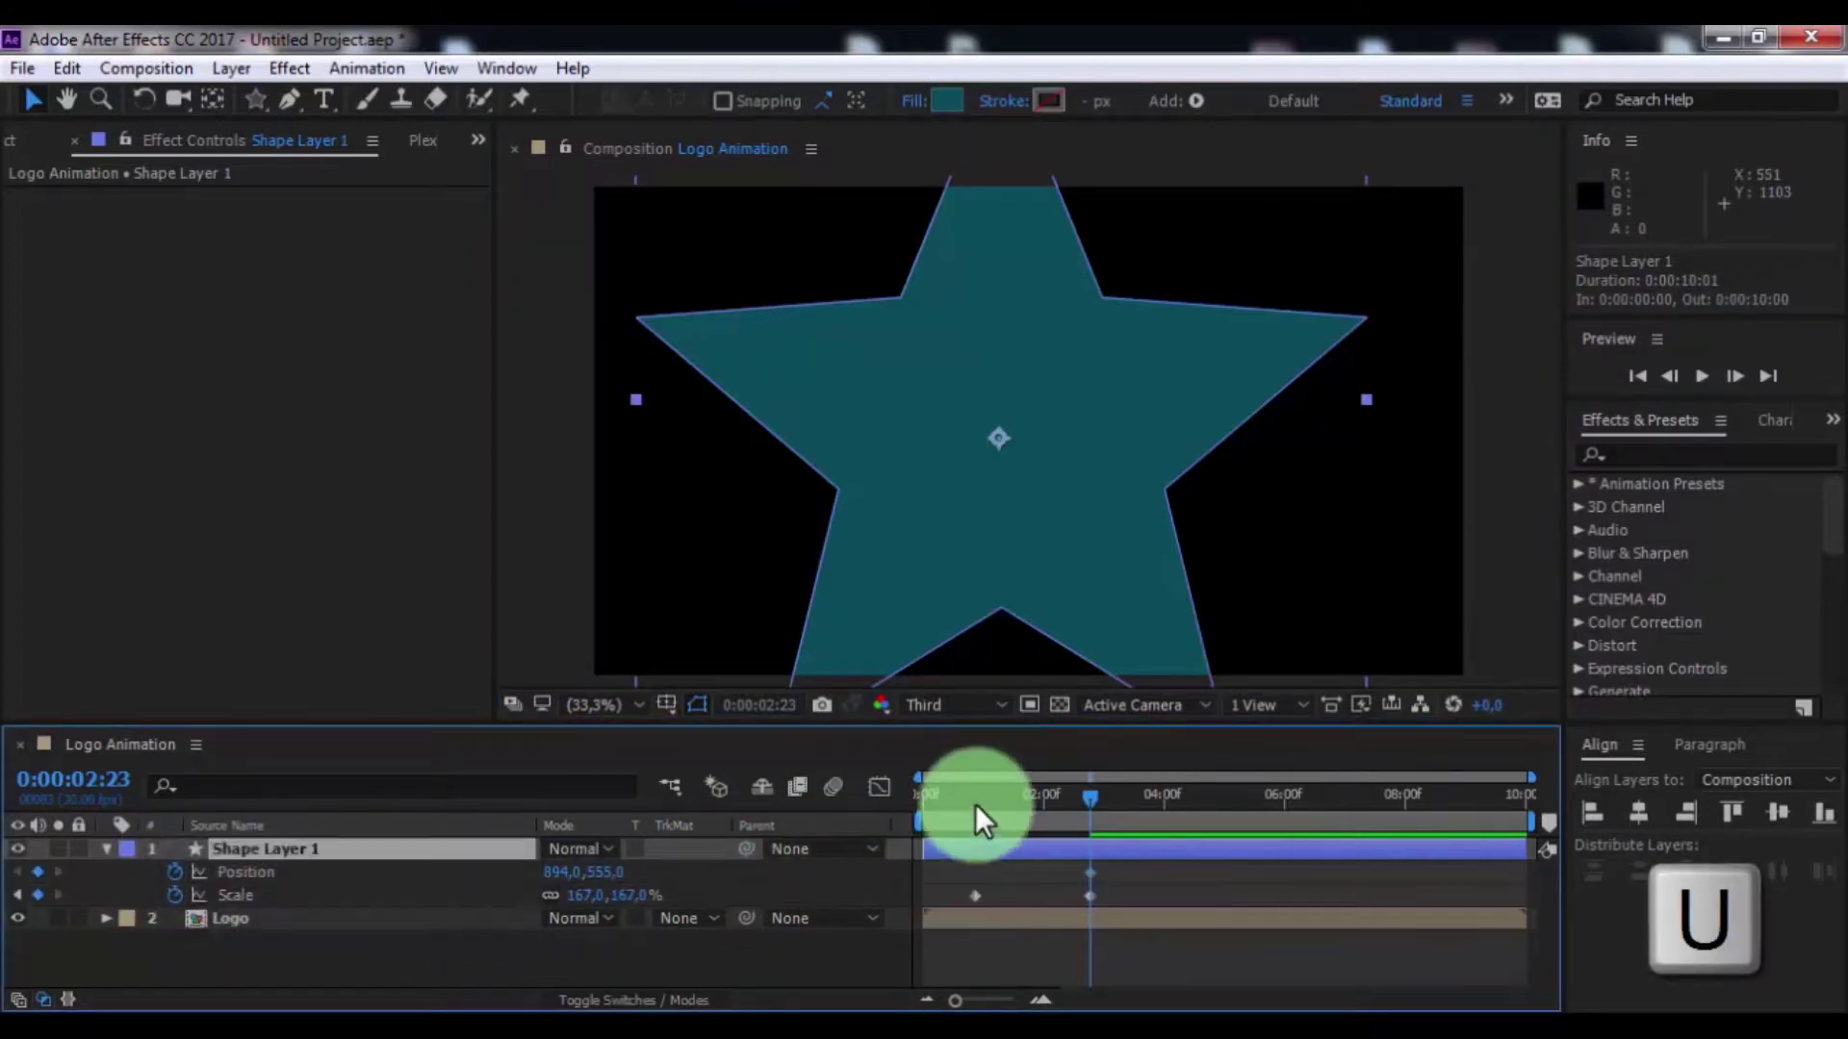
drag(969, 794, 973, 796)
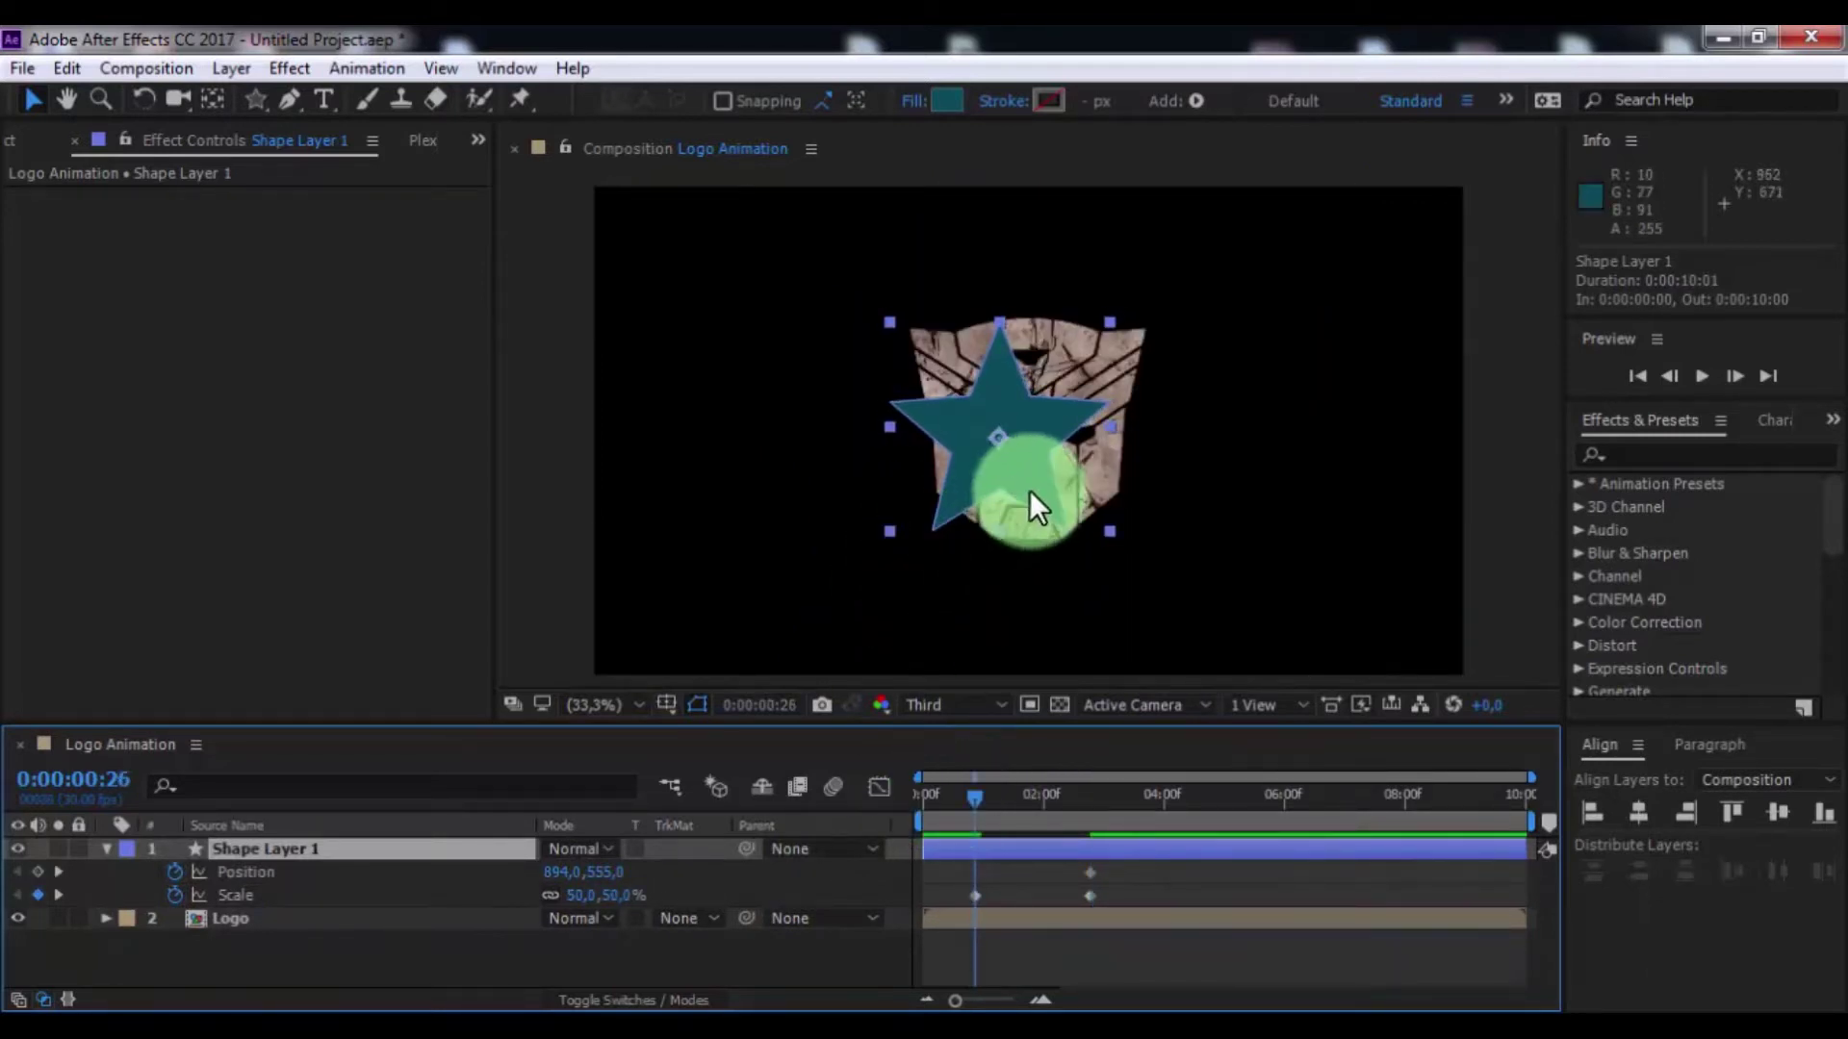
drag(1021, 497, 815, 736)
Preview the star animation and jump back to the 0:00:02:23 keyframe
click(1699, 368)
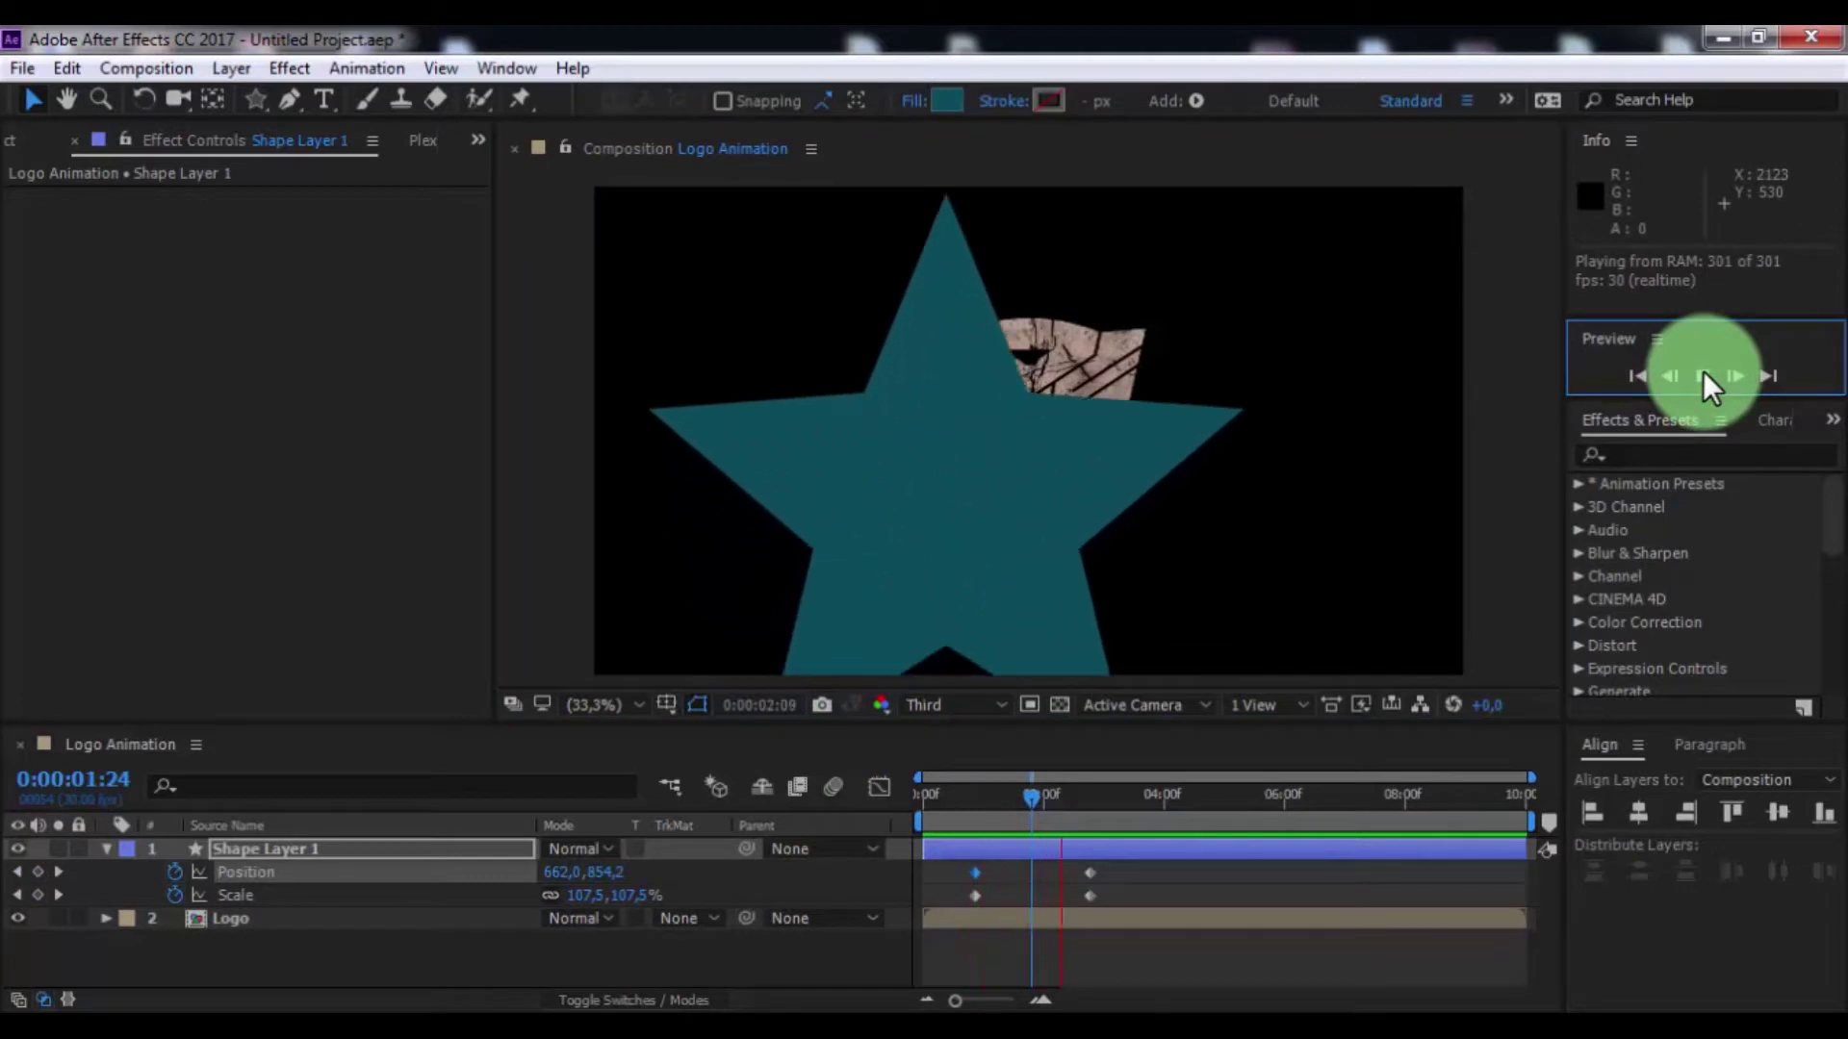
click(1701, 371)
key(j)
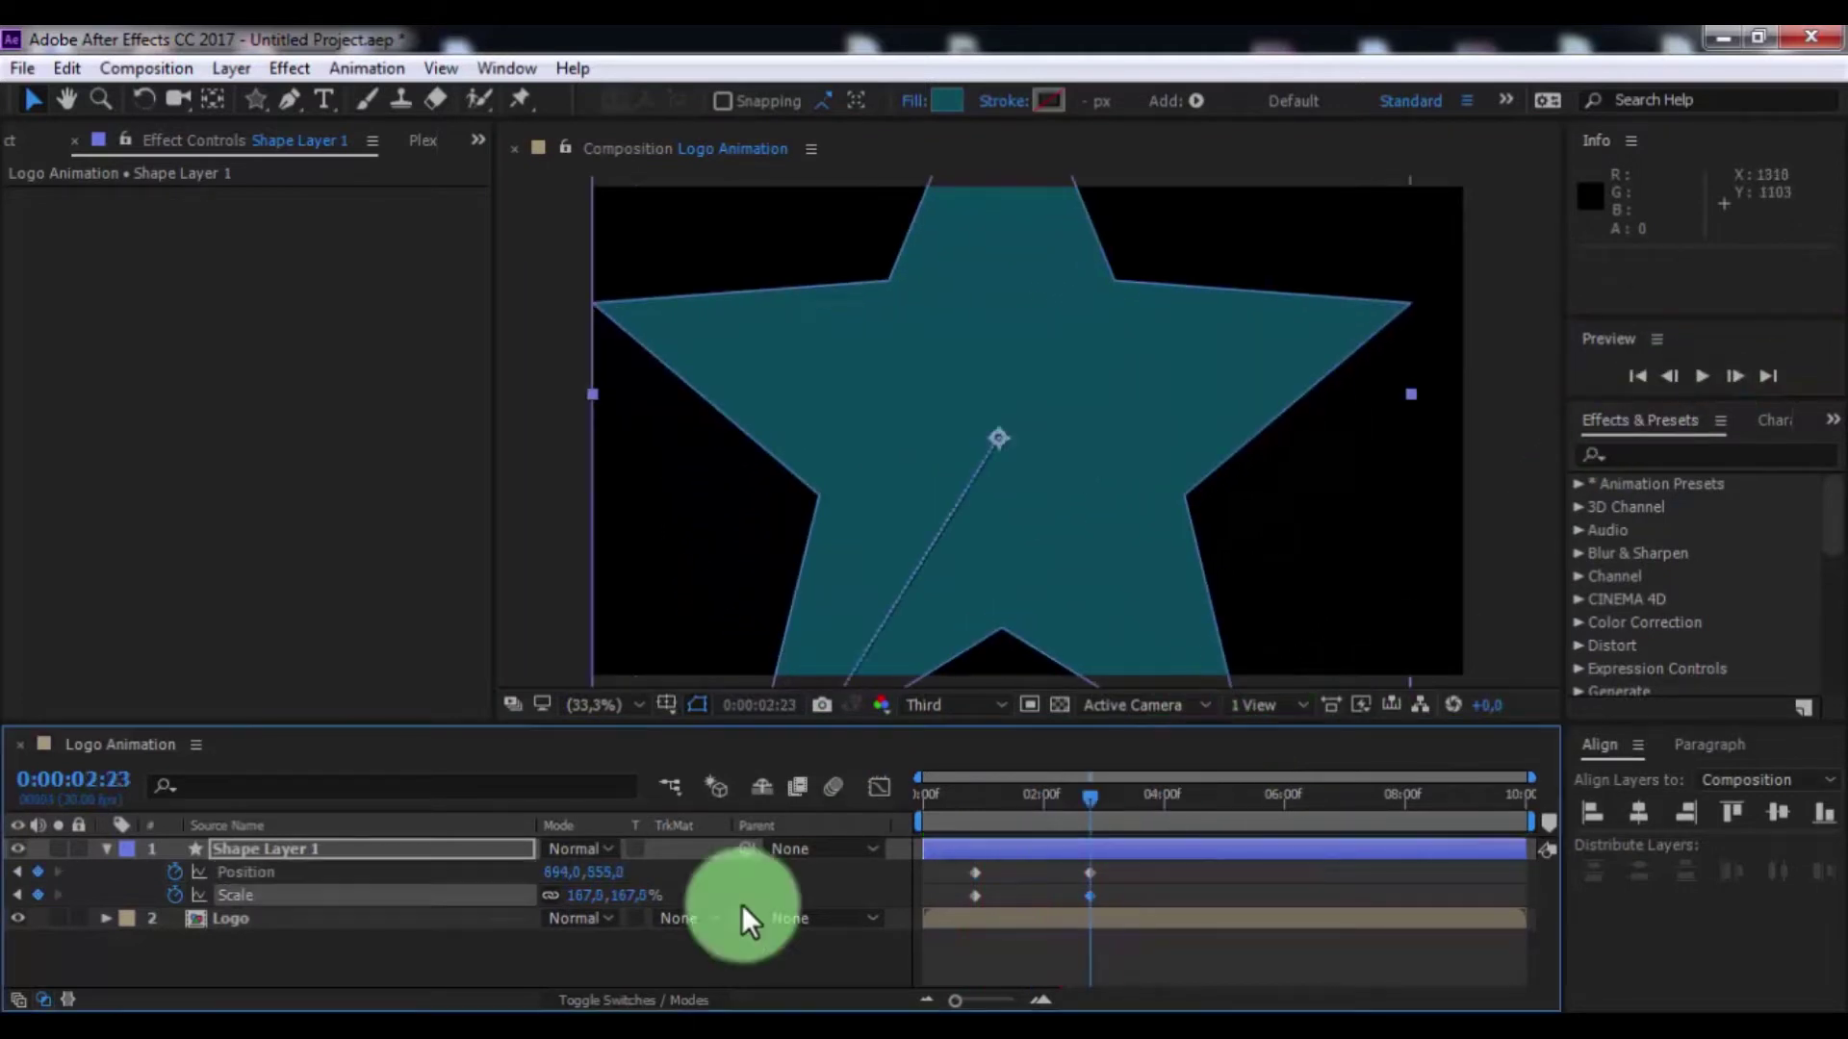
Add Turbulent Displace to the star with Amount 50, Size 70, Complexity 10
click(102, 850)
click(241, 843)
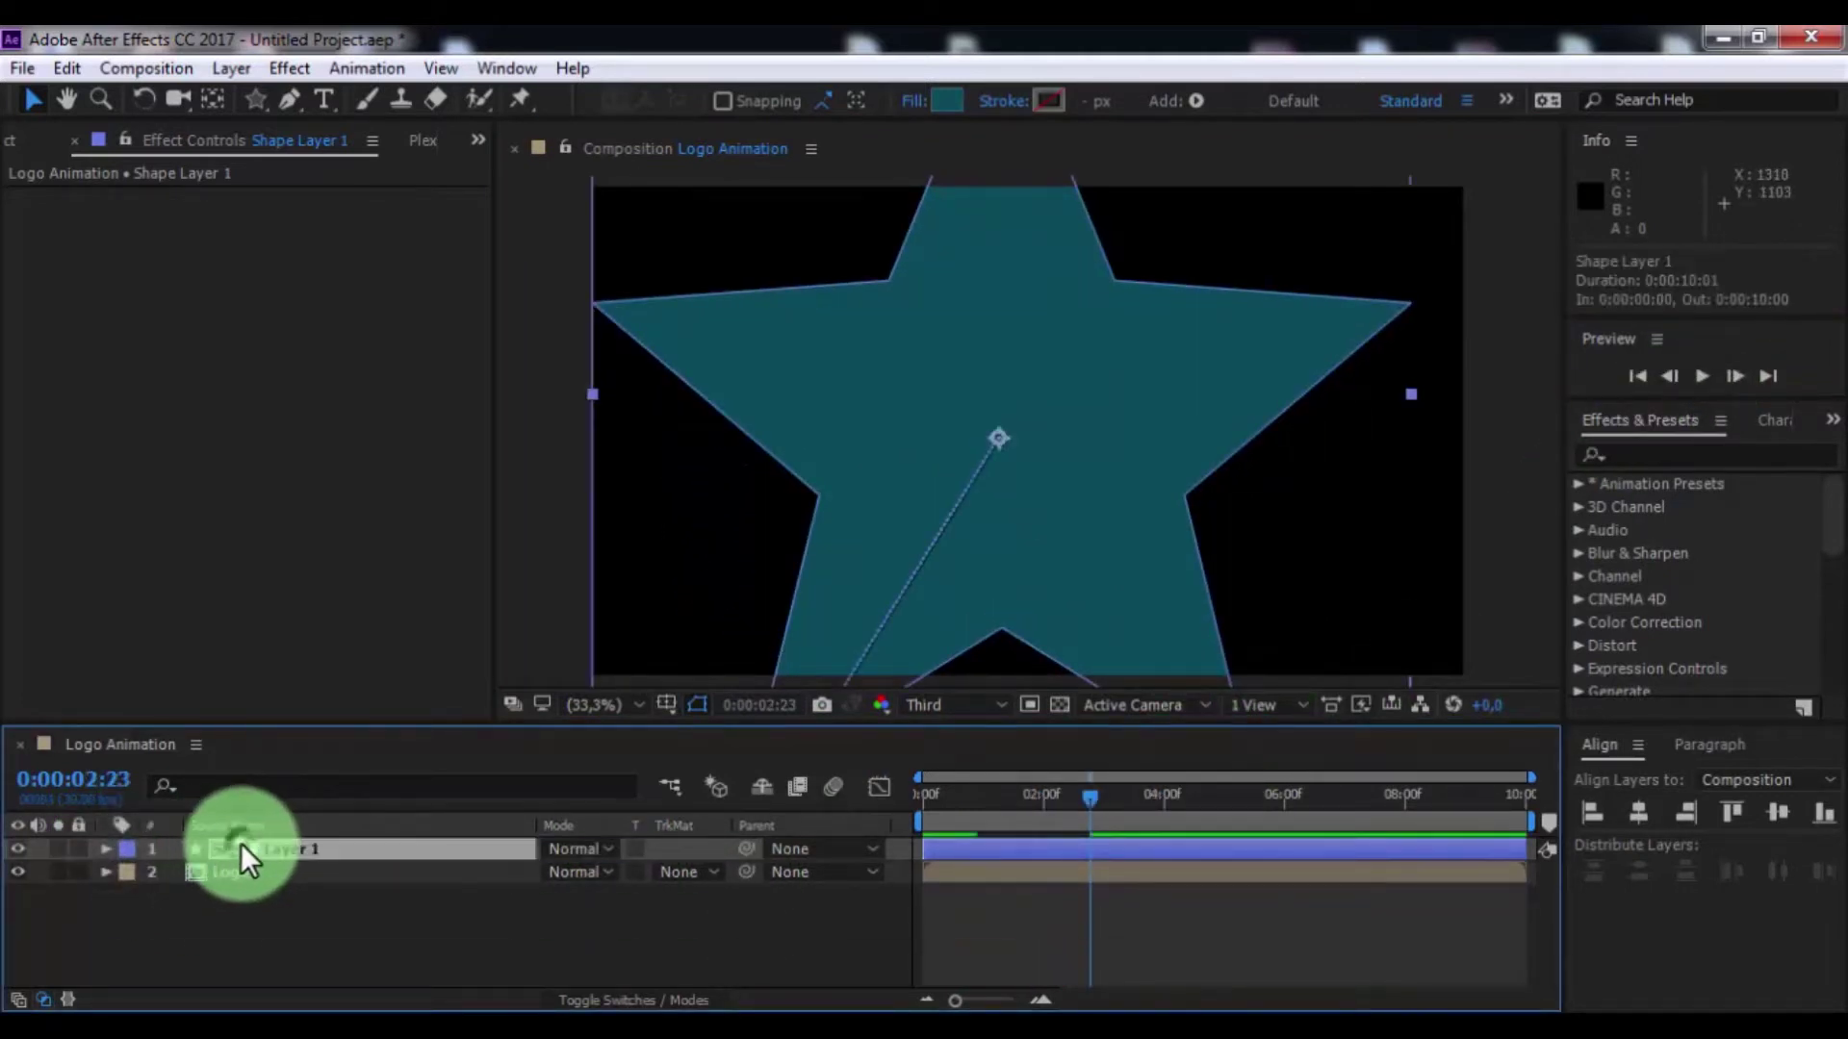
click(1458, 548)
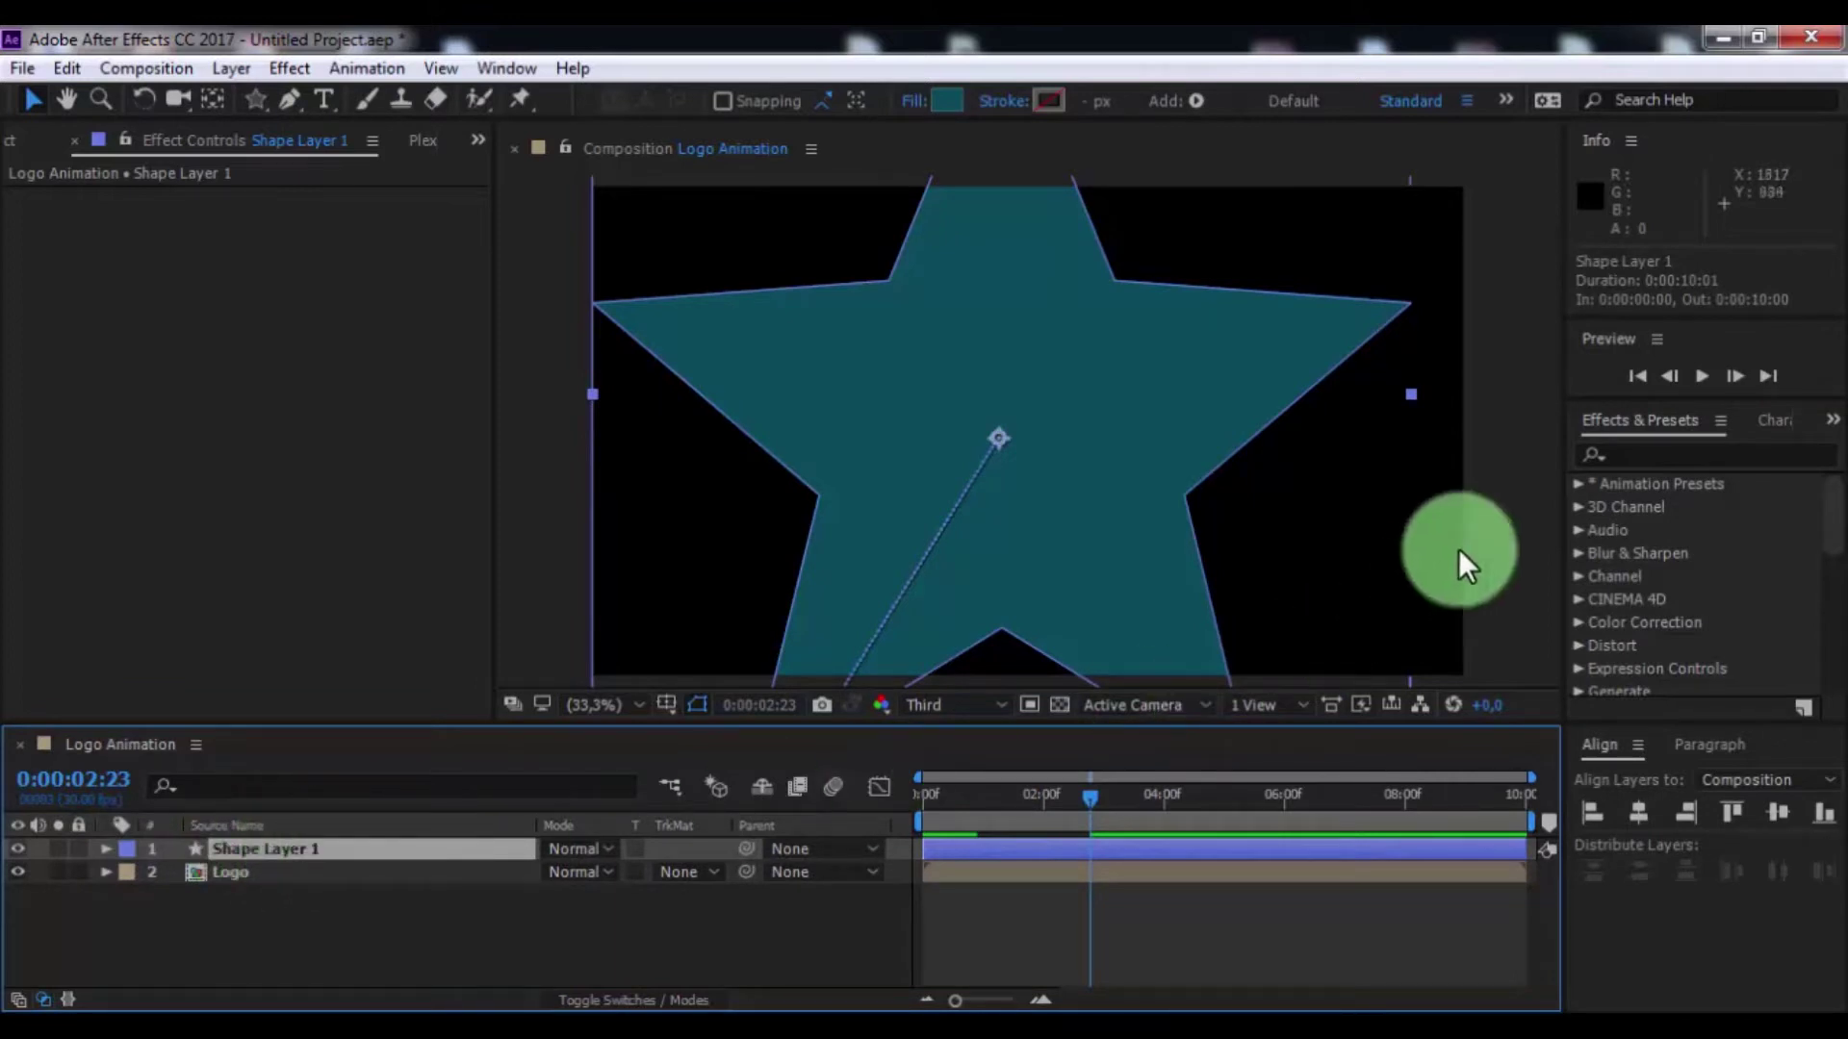
click(1620, 460)
text(turbulent)
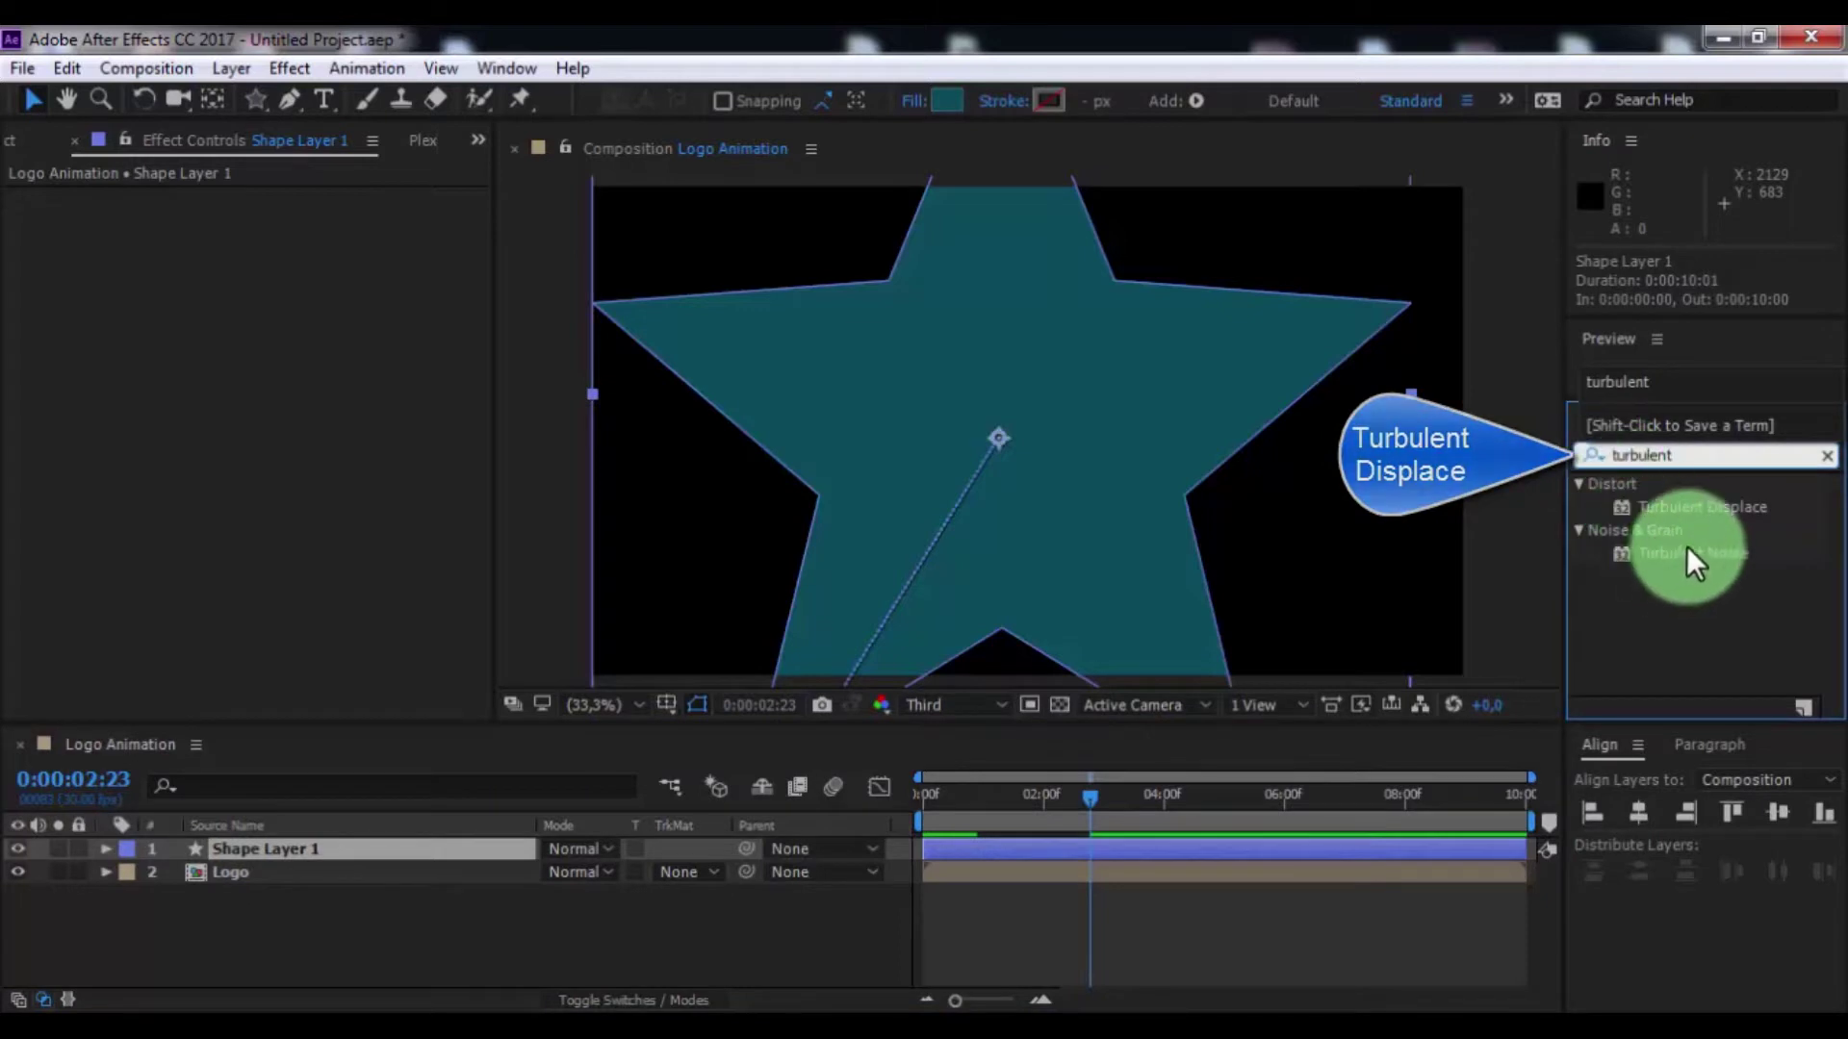
drag(1684, 507, 227, 880)
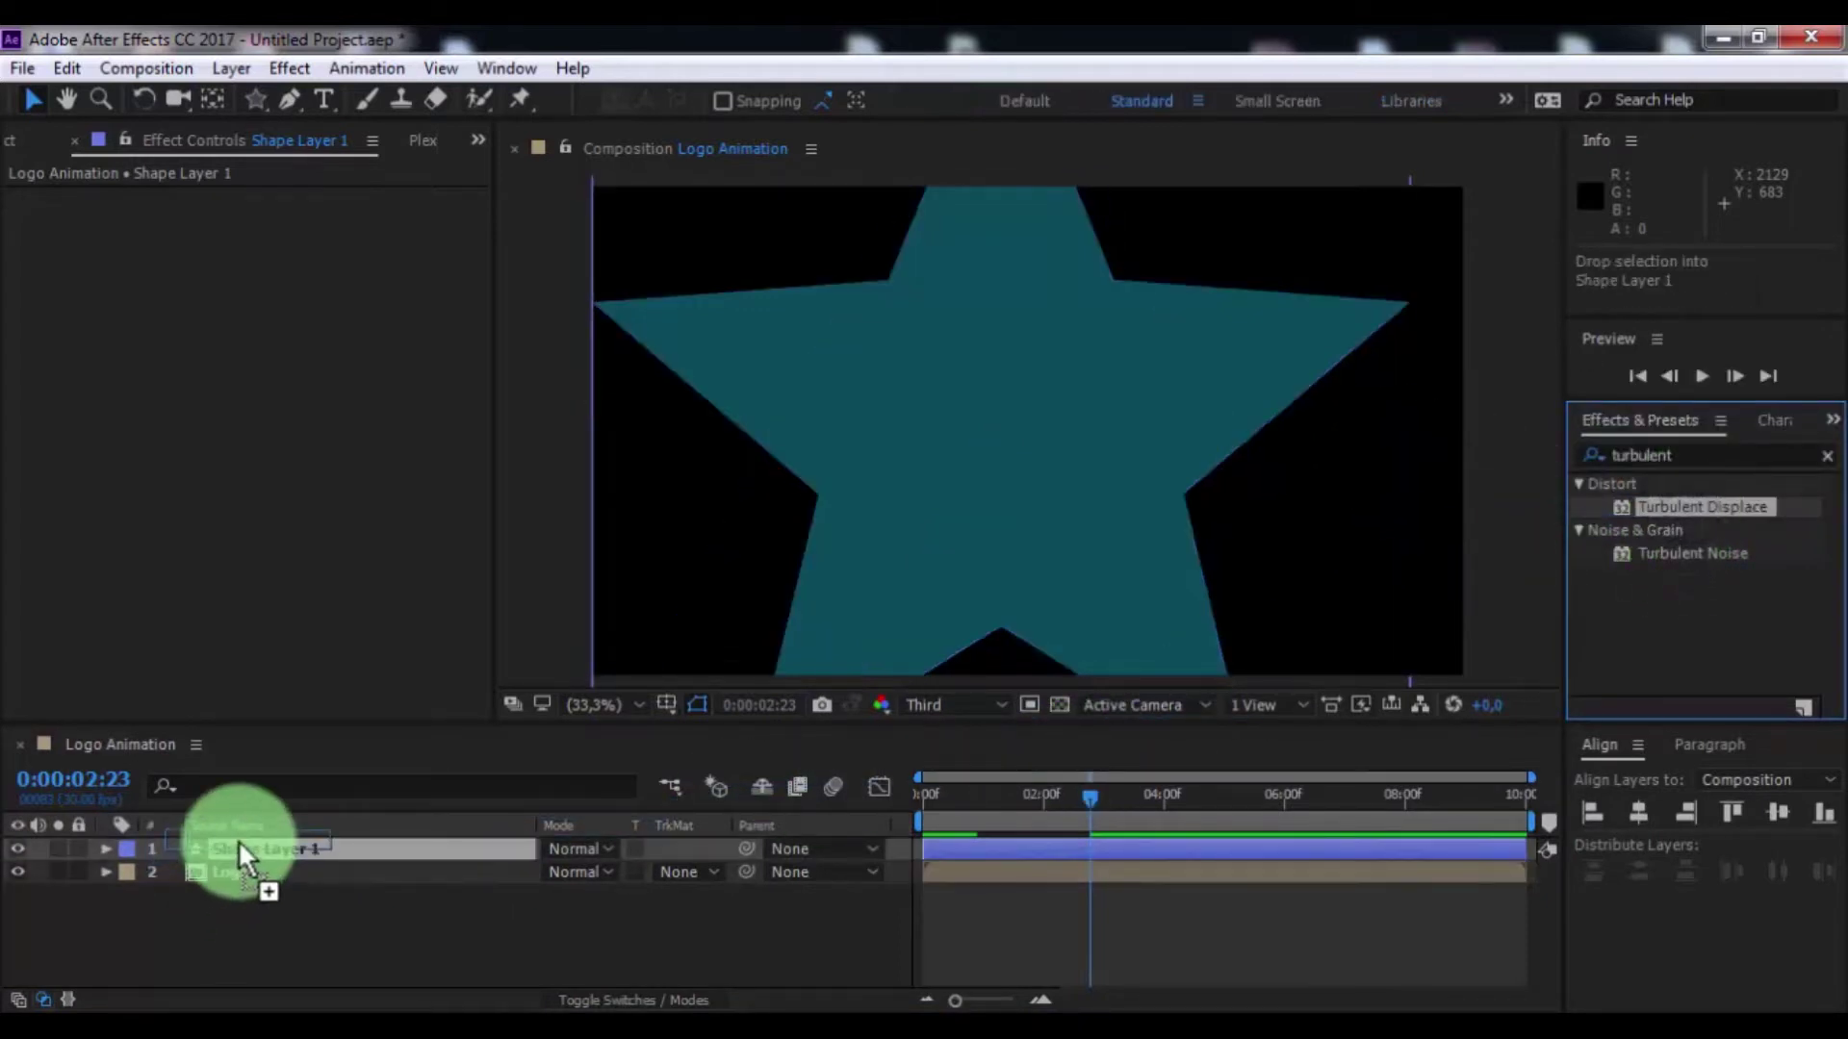
drag(239, 852, 261, 852)
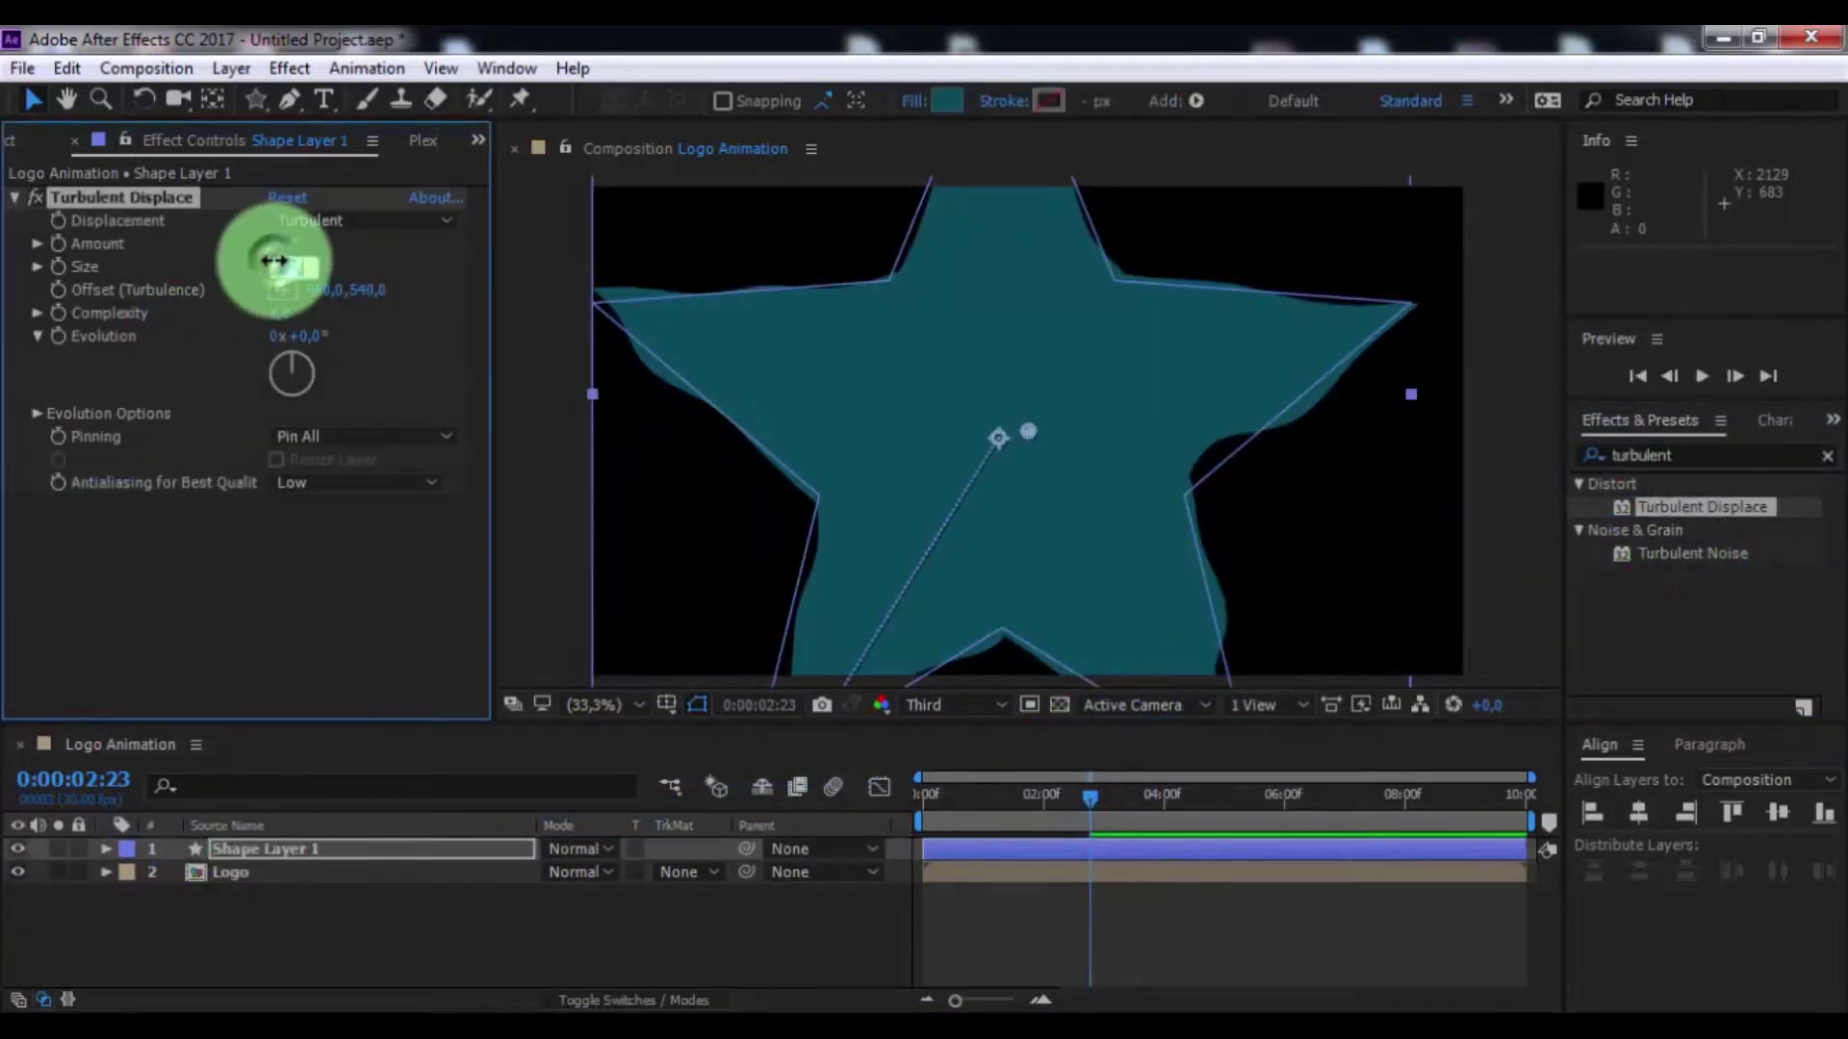
key(Return)
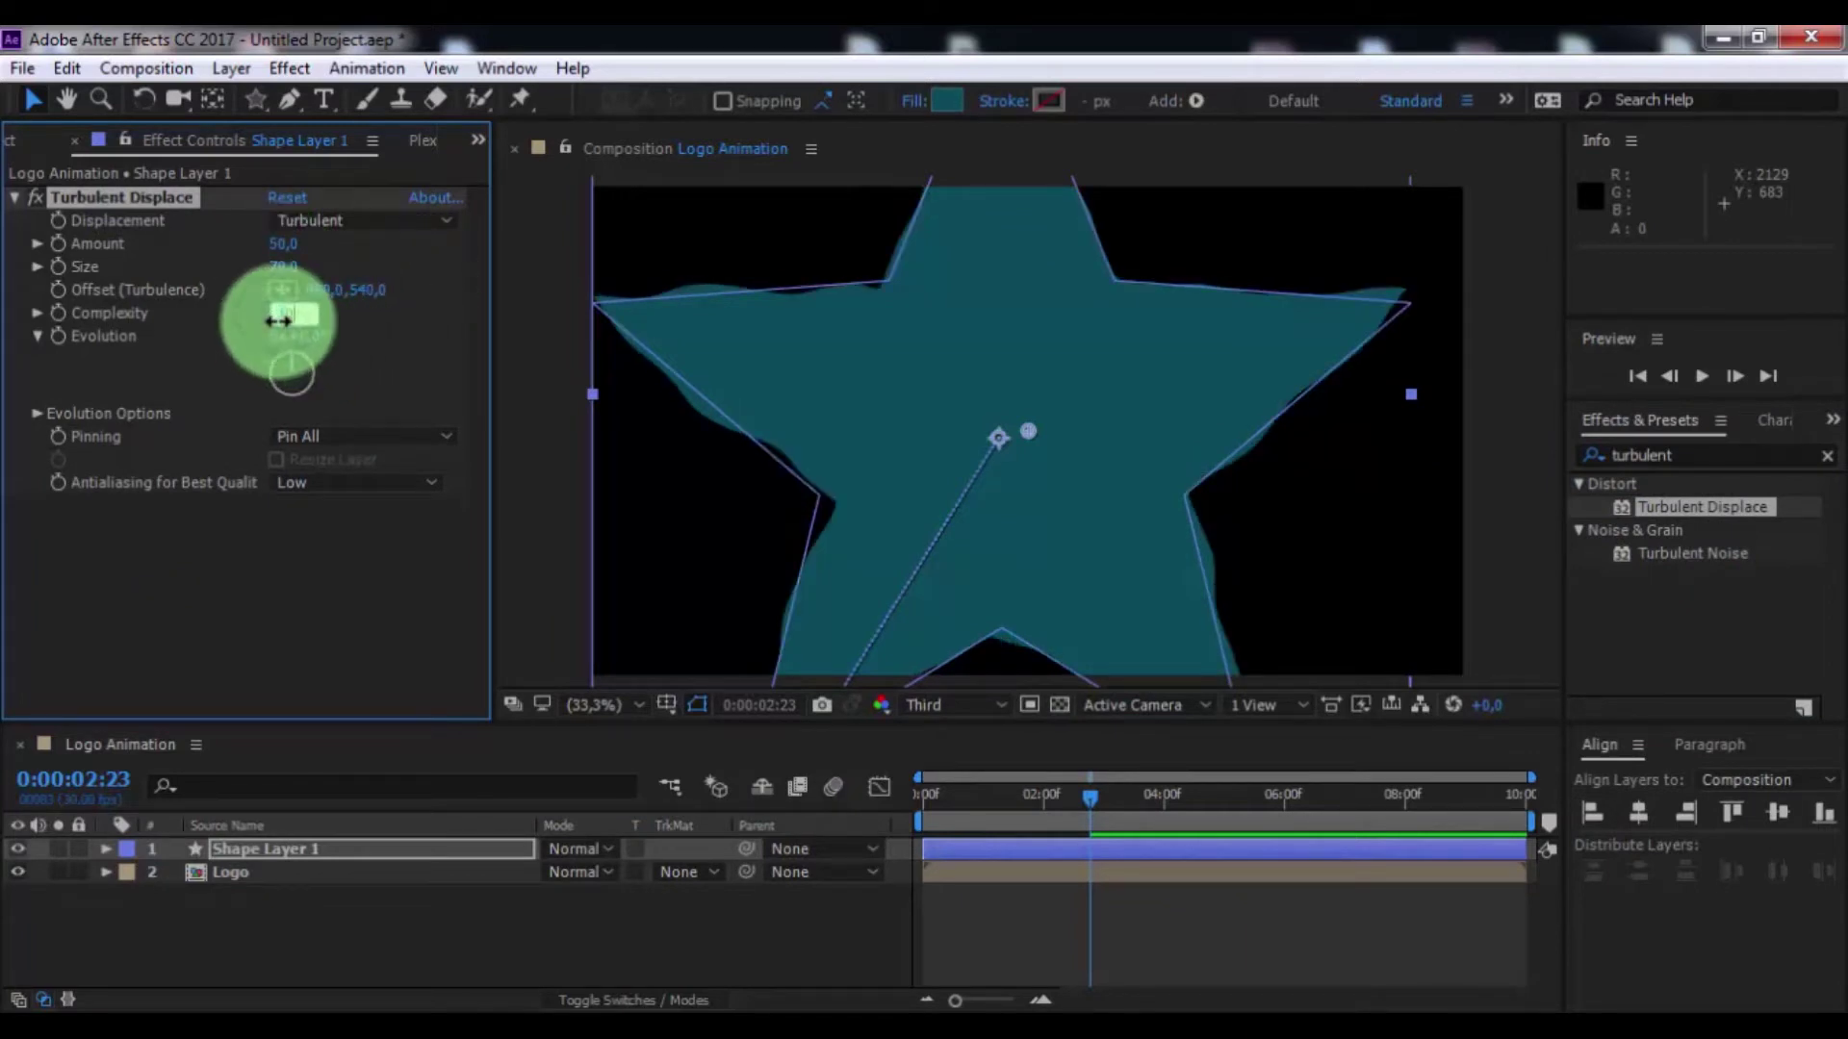
Set the Logo layer's track matte to the star's alpha and preview the reveal
click(658, 874)
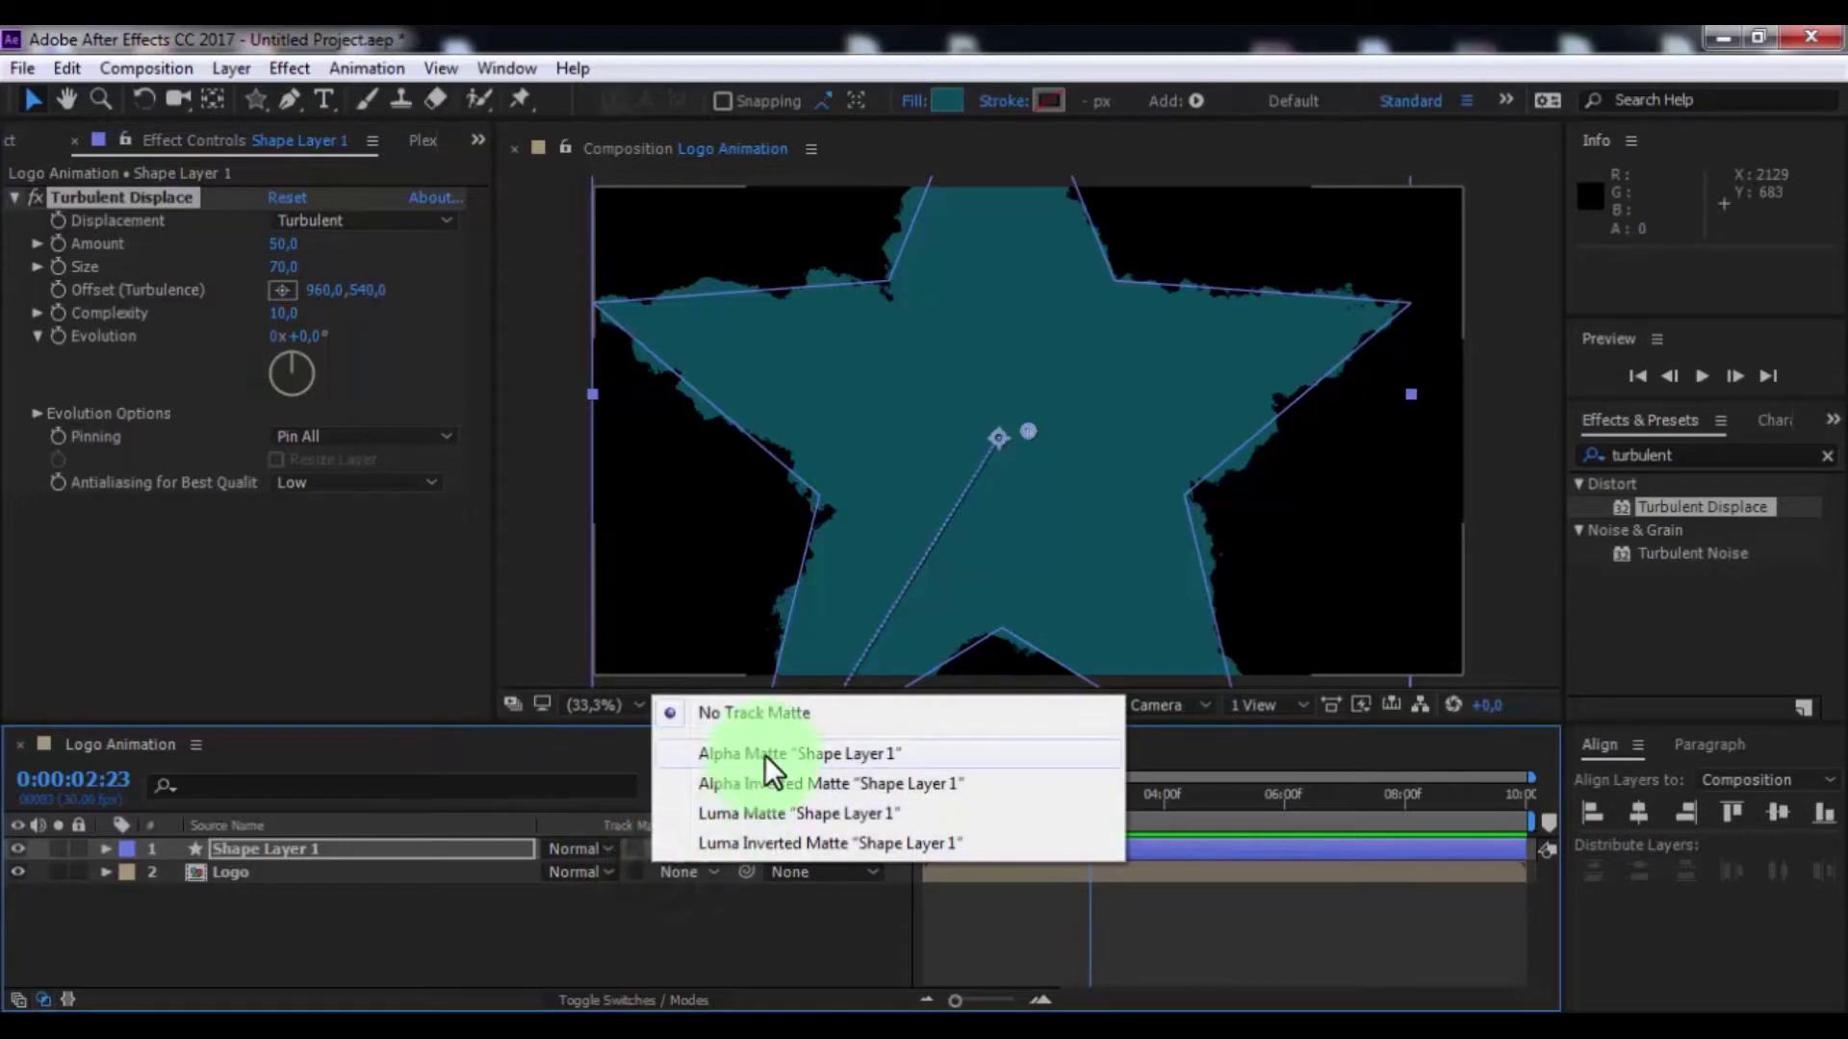
click(764, 754)
key(Home)
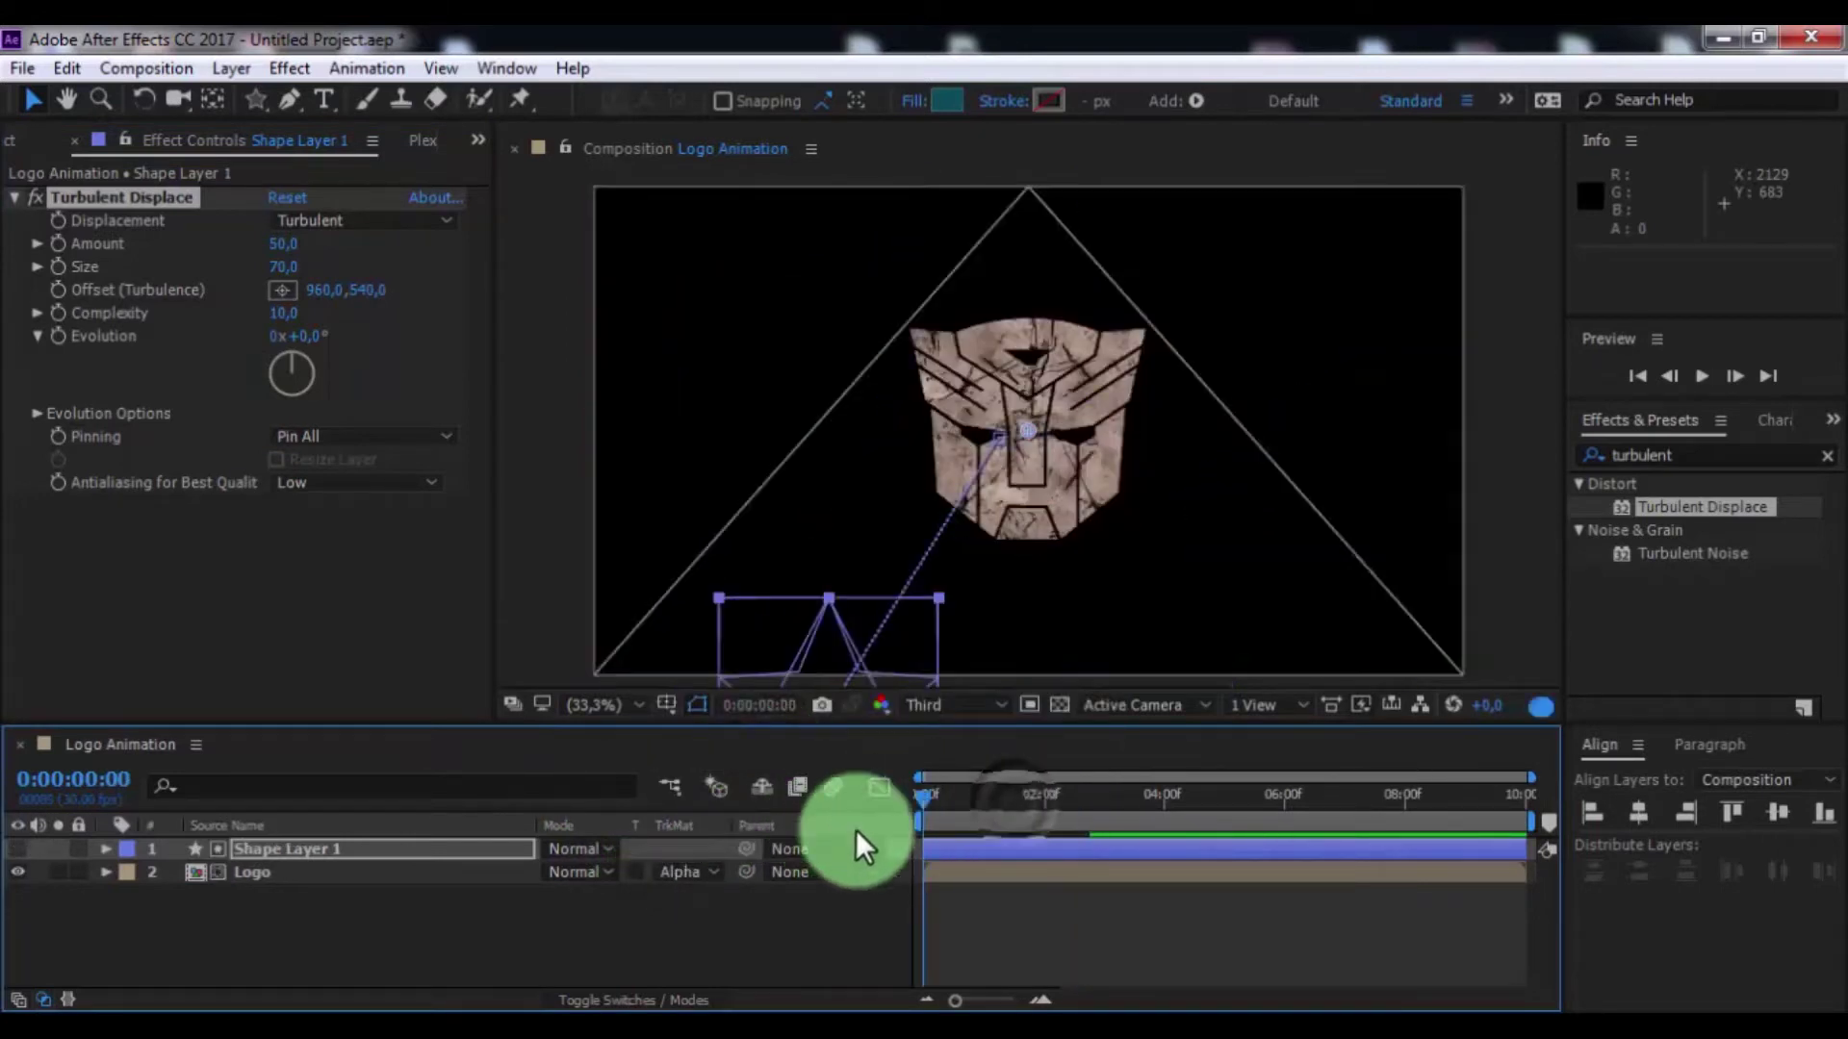
click(1119, 902)
click(1692, 377)
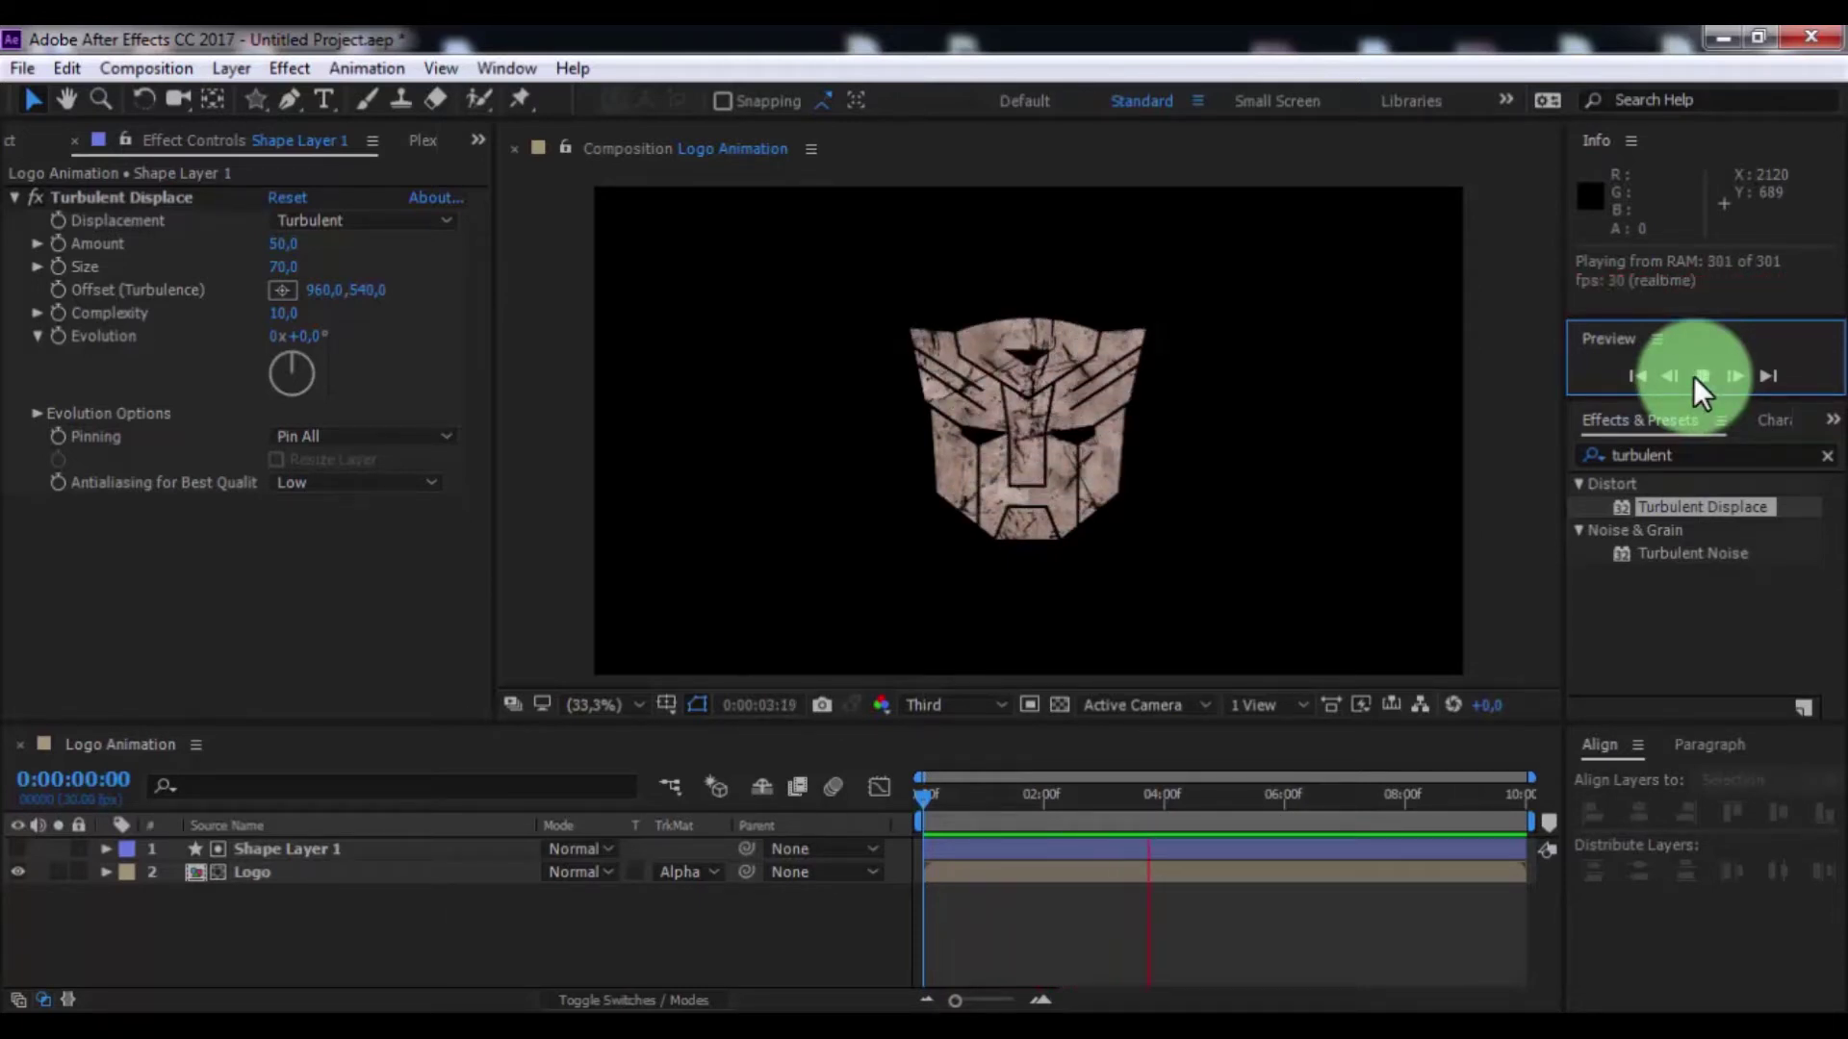
click(1694, 375)
drag(300, 918, 280, 845)
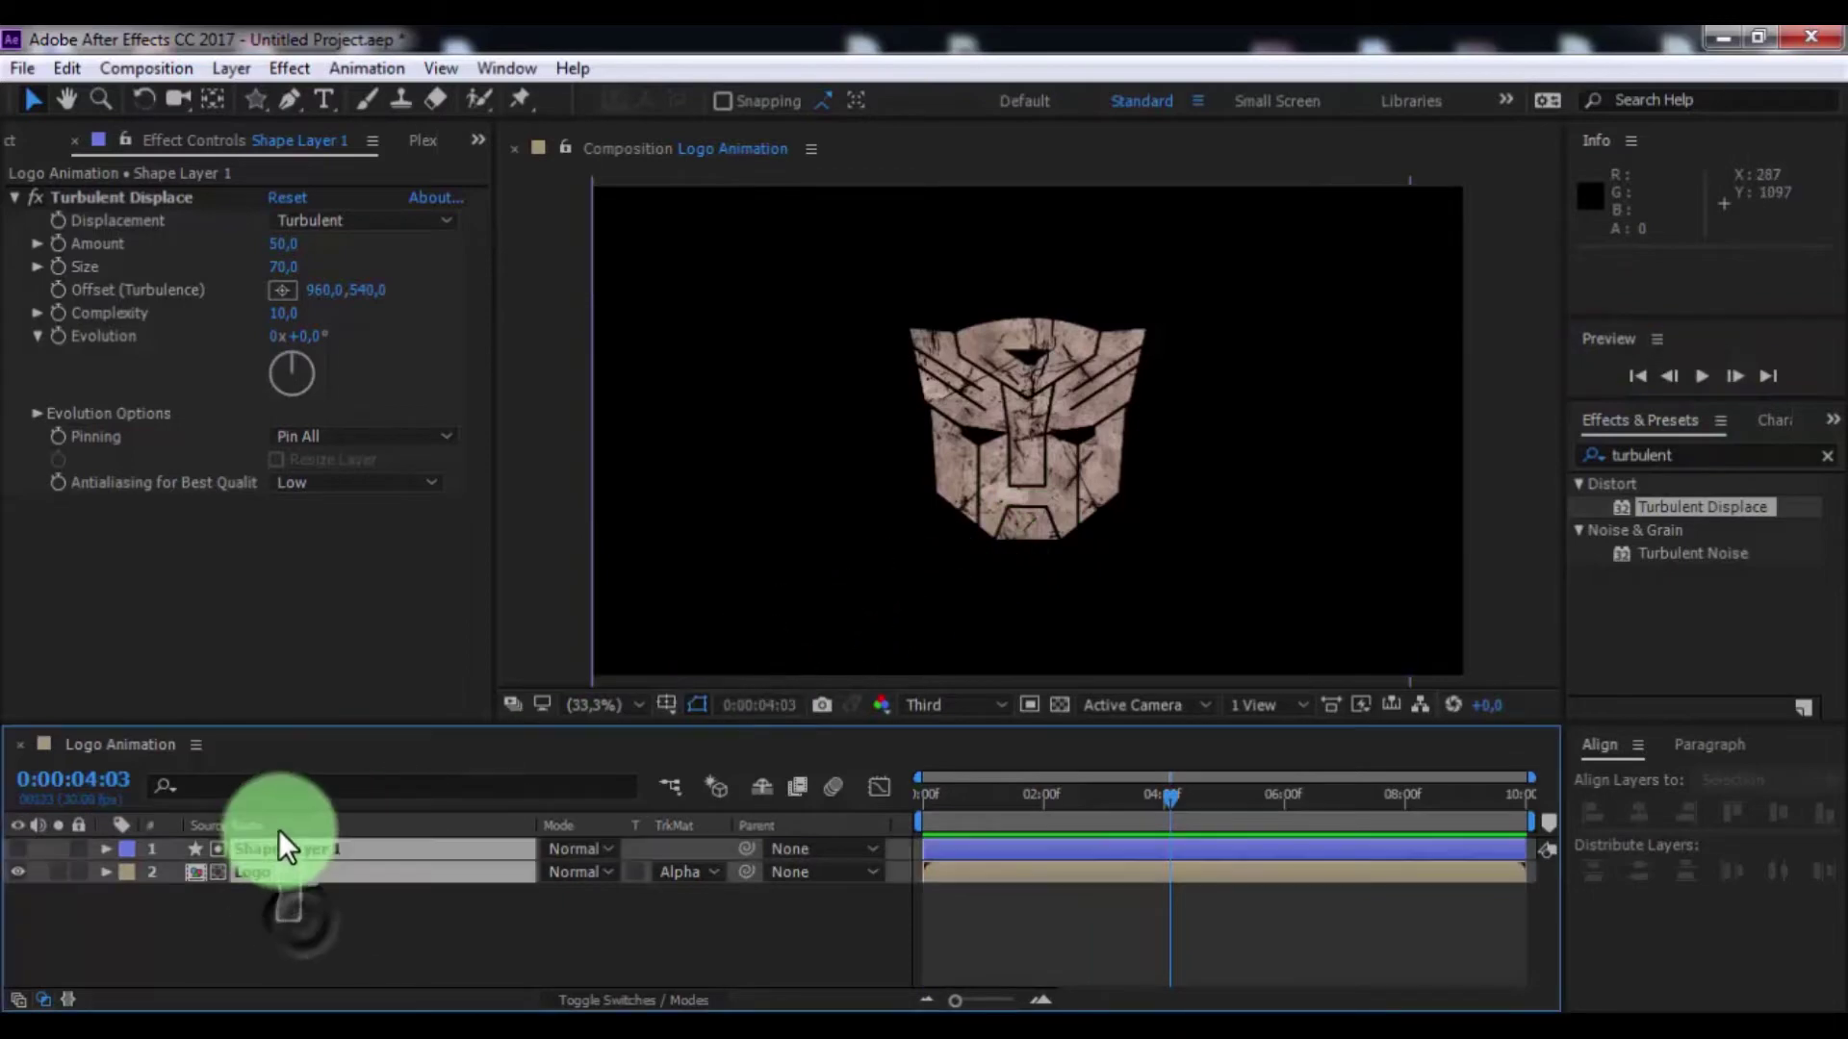
Pre-compose both layers as Logo Animation and duplicate that layer
right_click(283, 855)
click(334, 900)
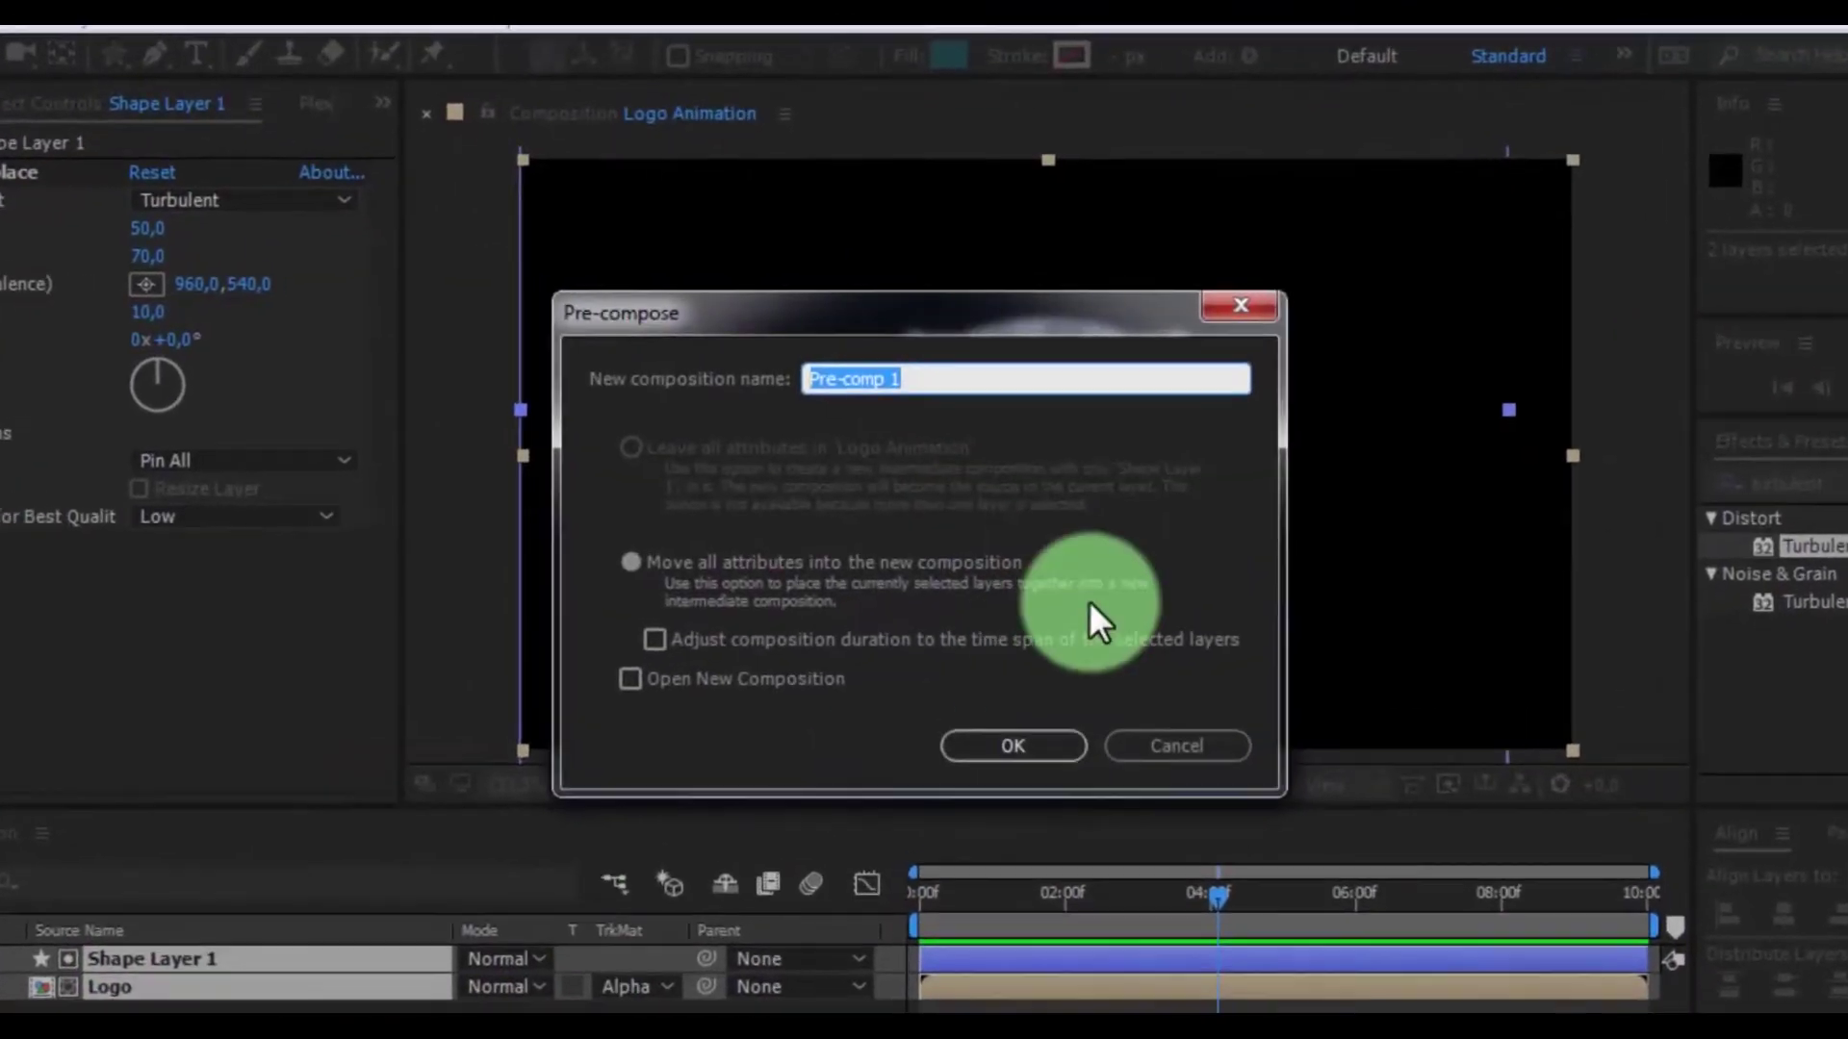
text(Logo An)
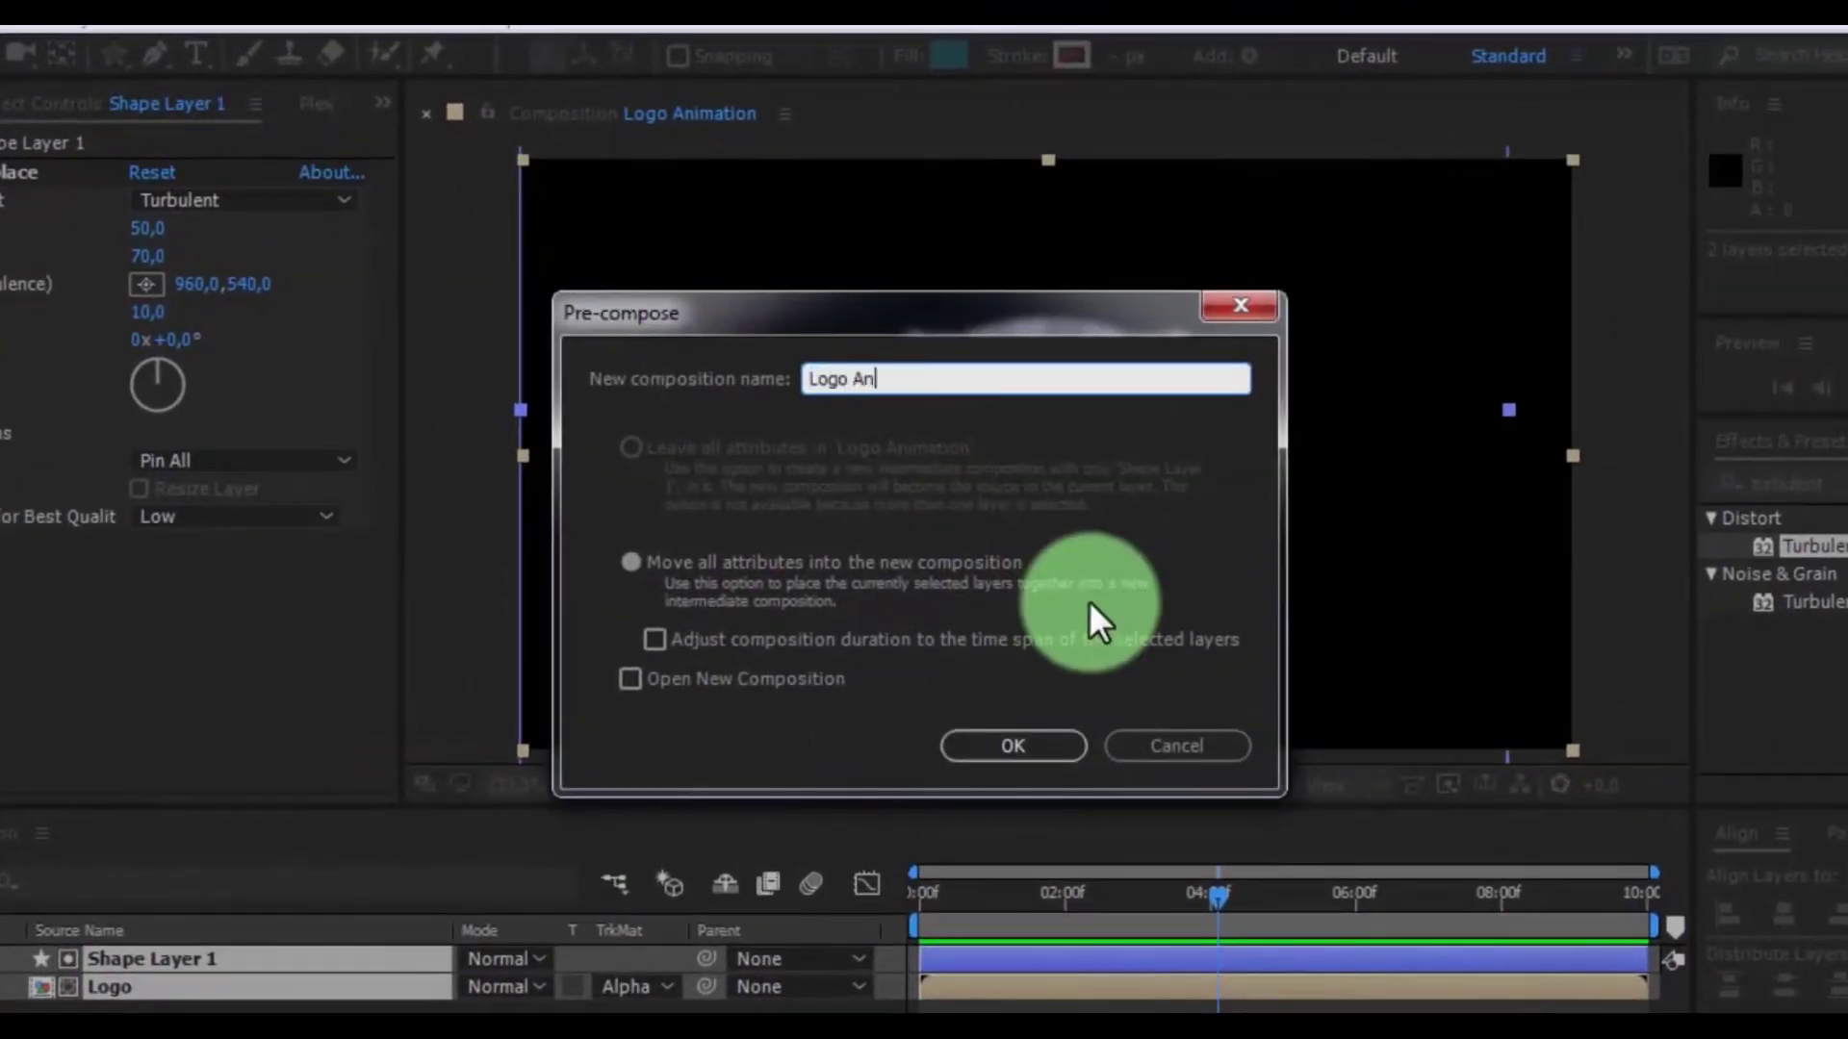
text(imation)
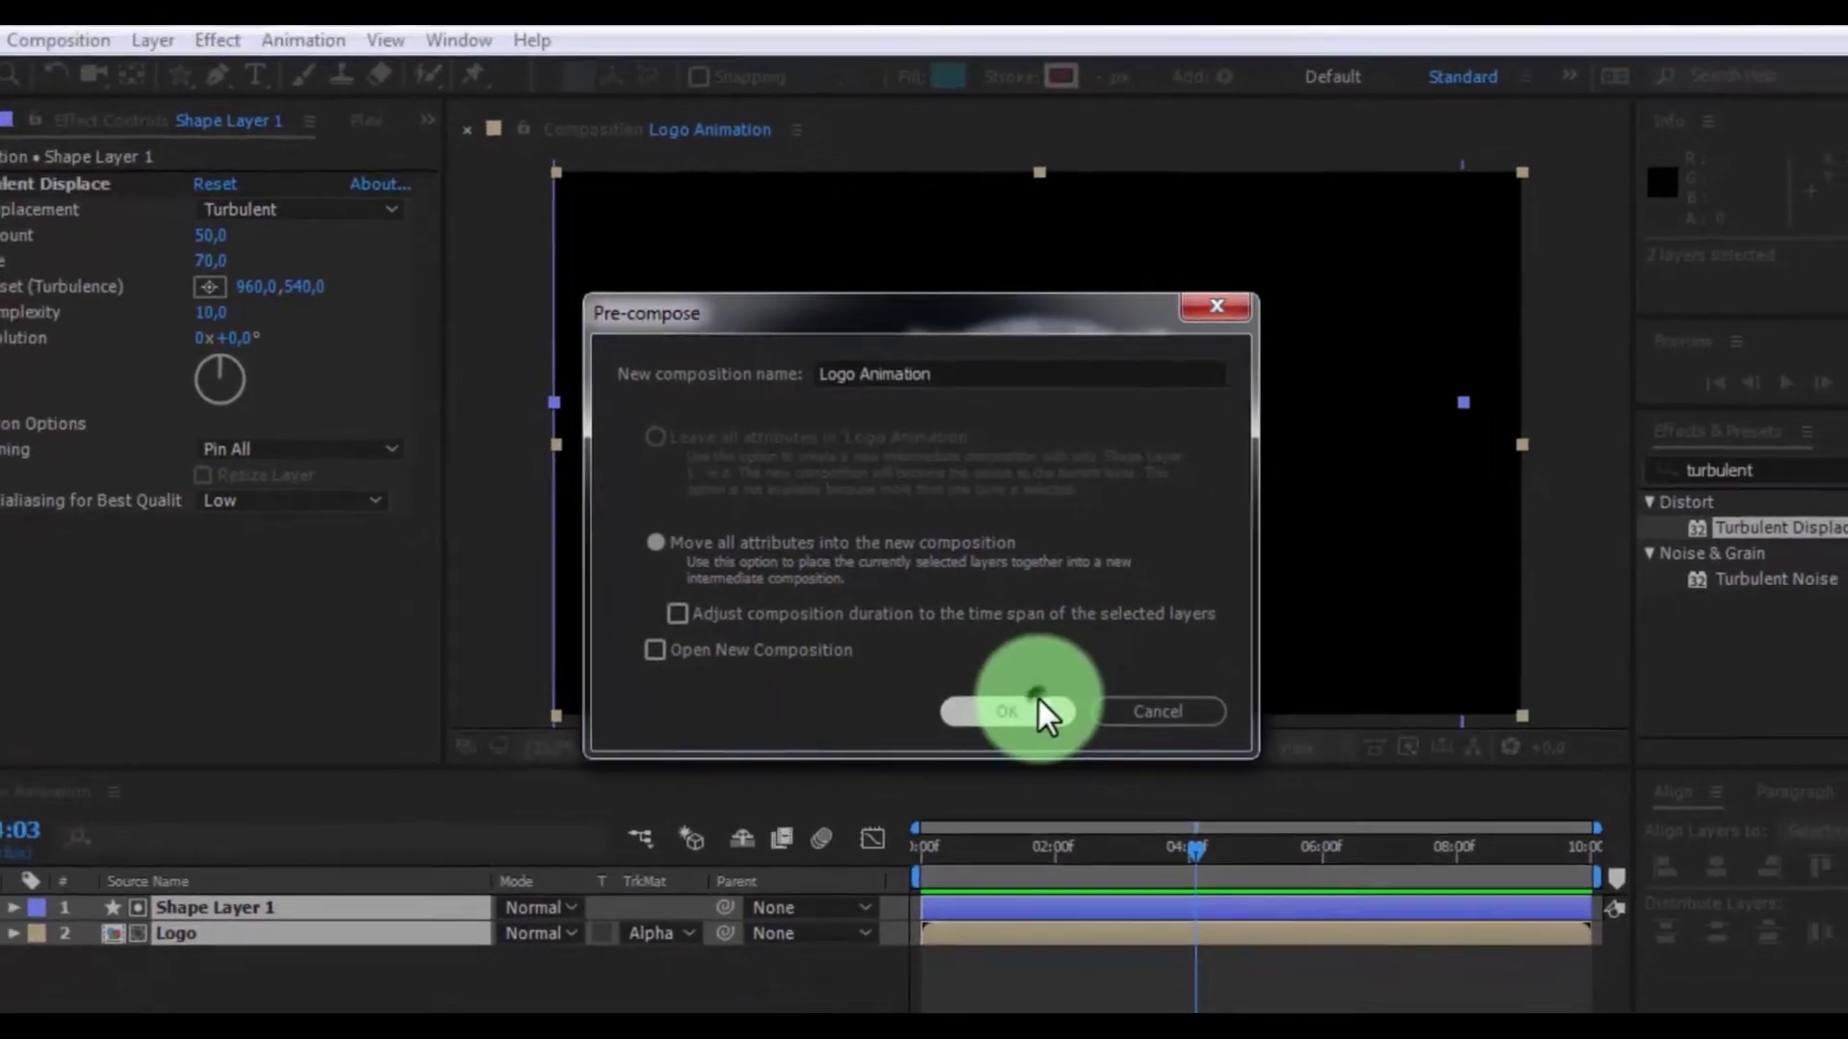
click(1040, 745)
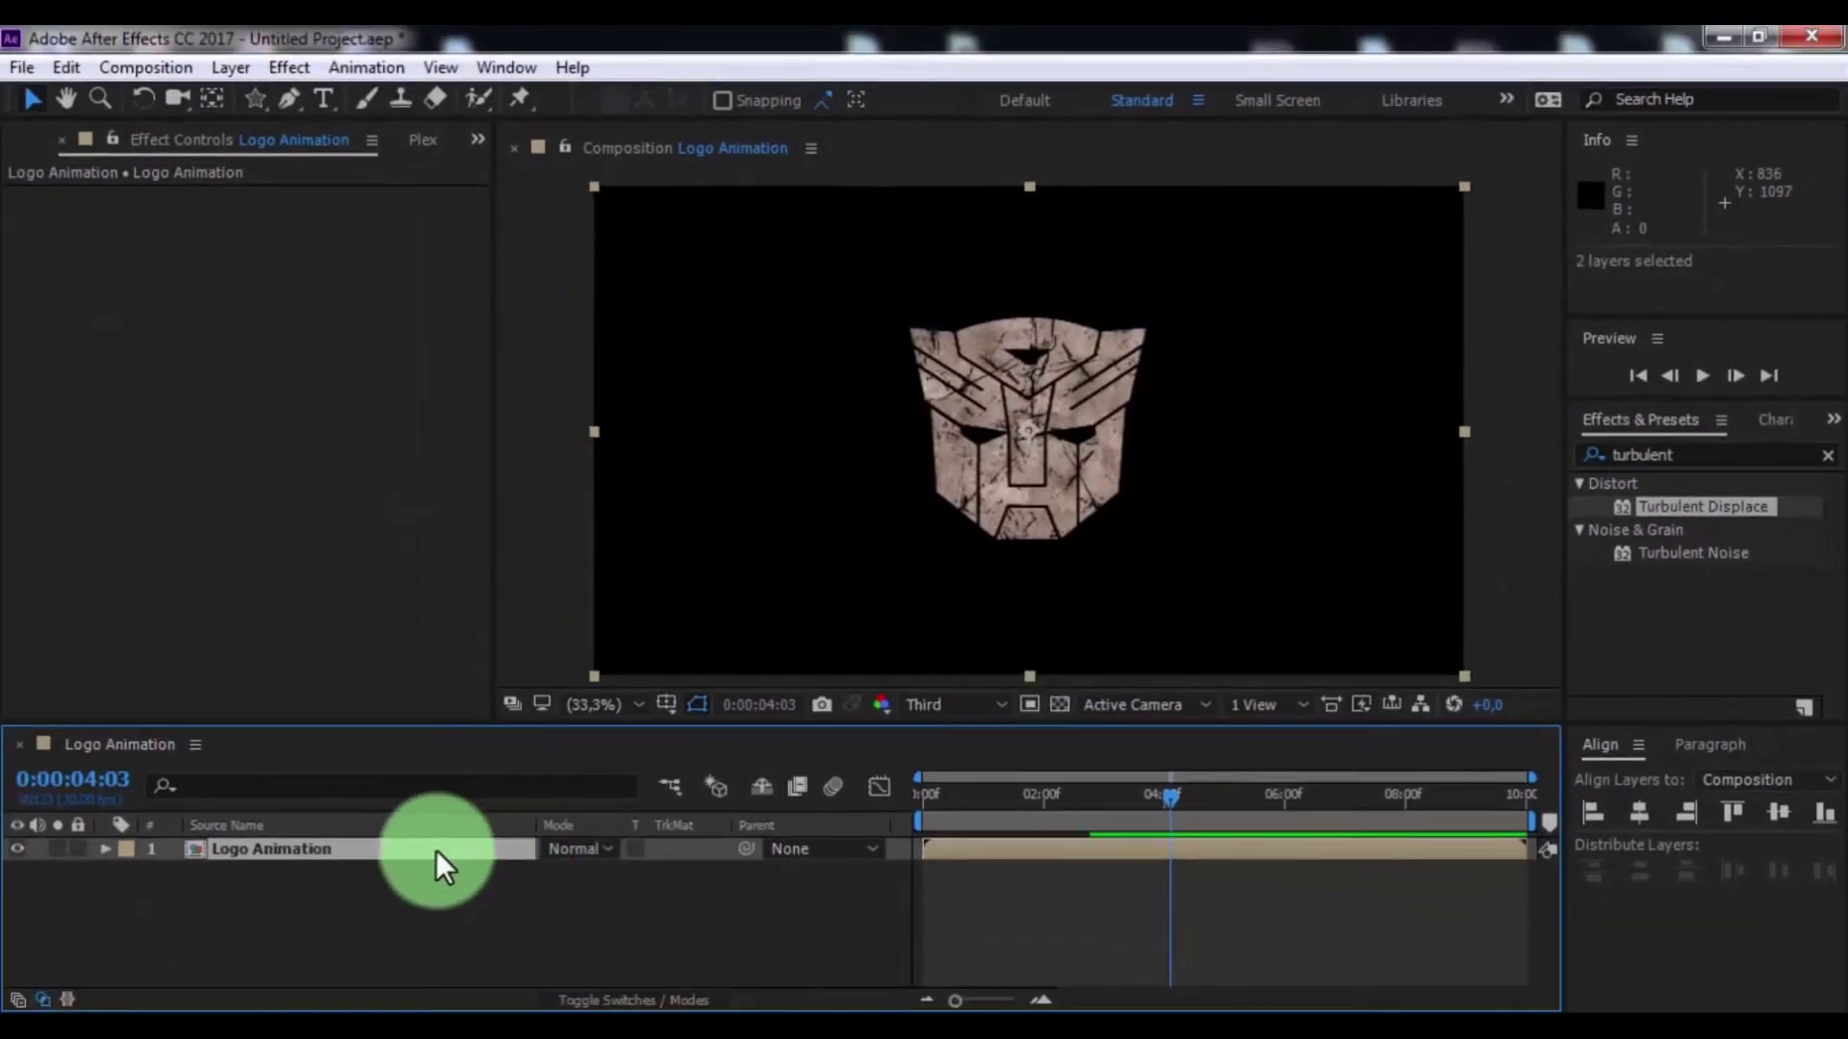
click(289, 866)
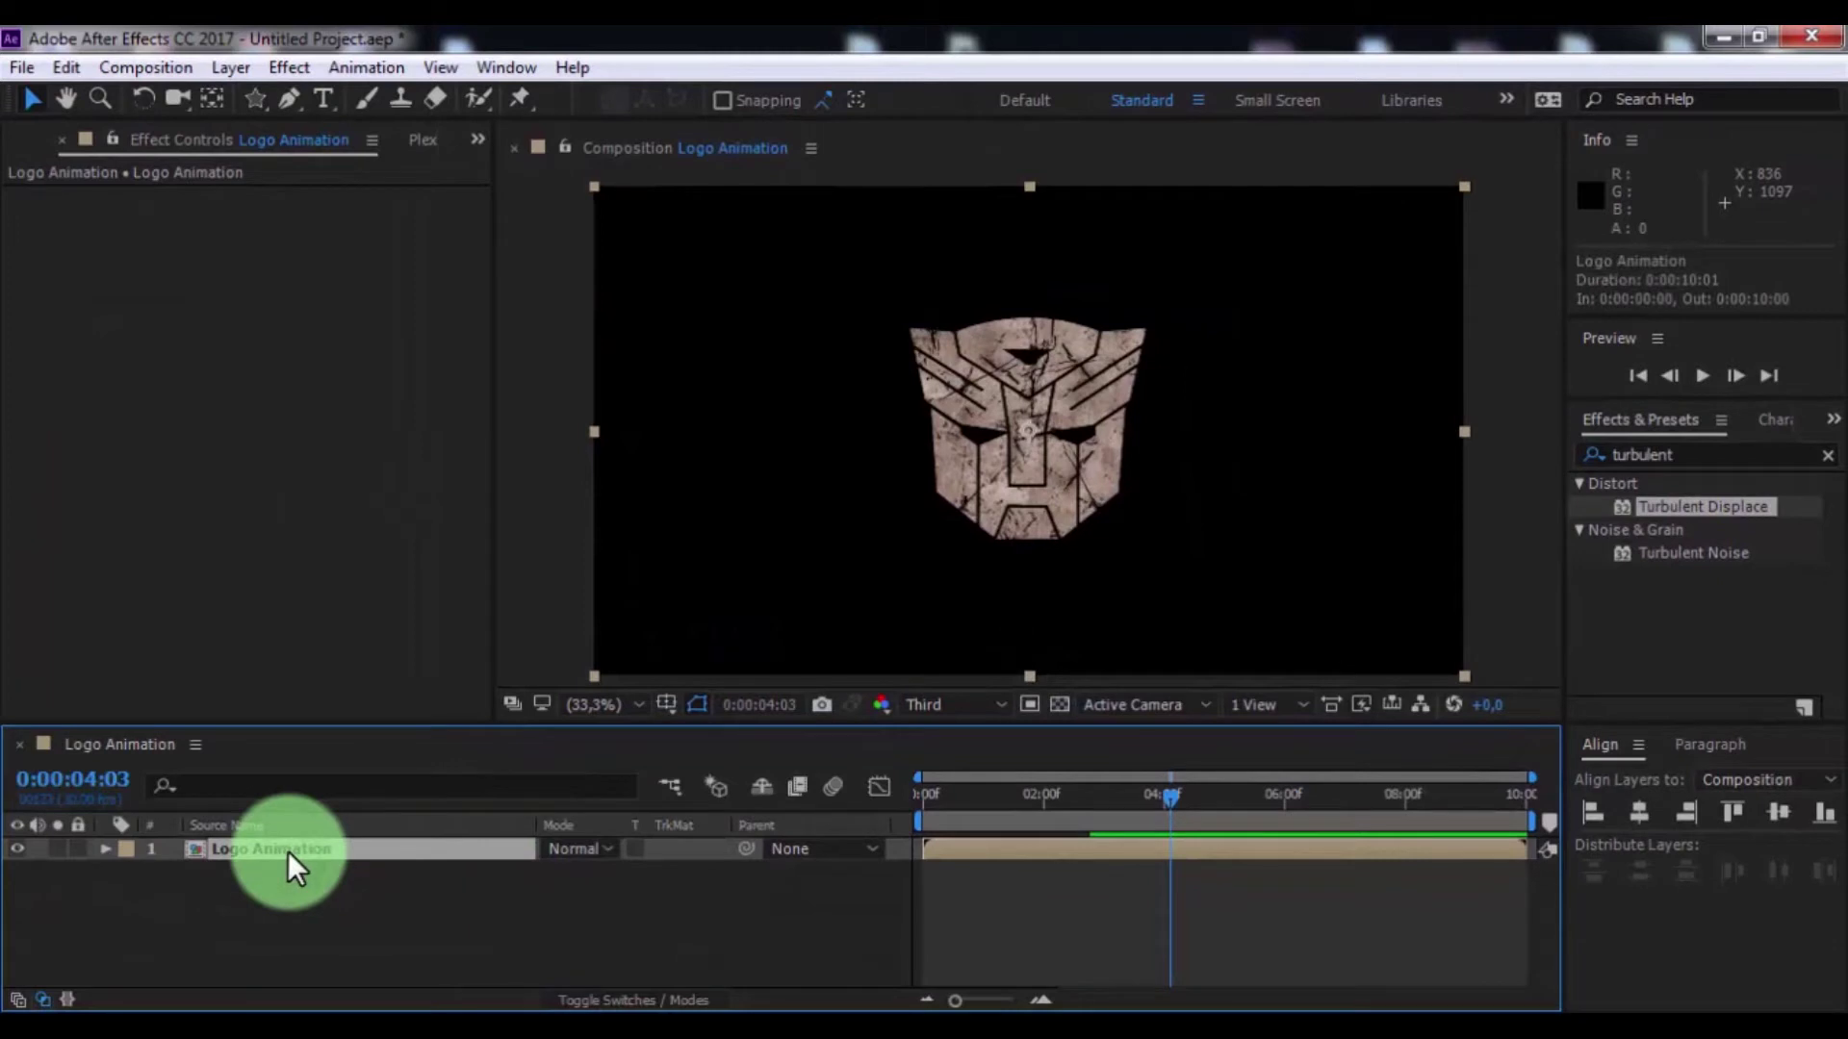
key(ctrl+d)
Shift the lower copy slightly earlier, give it Alpha Inverted Matte, and preview
click(290, 873)
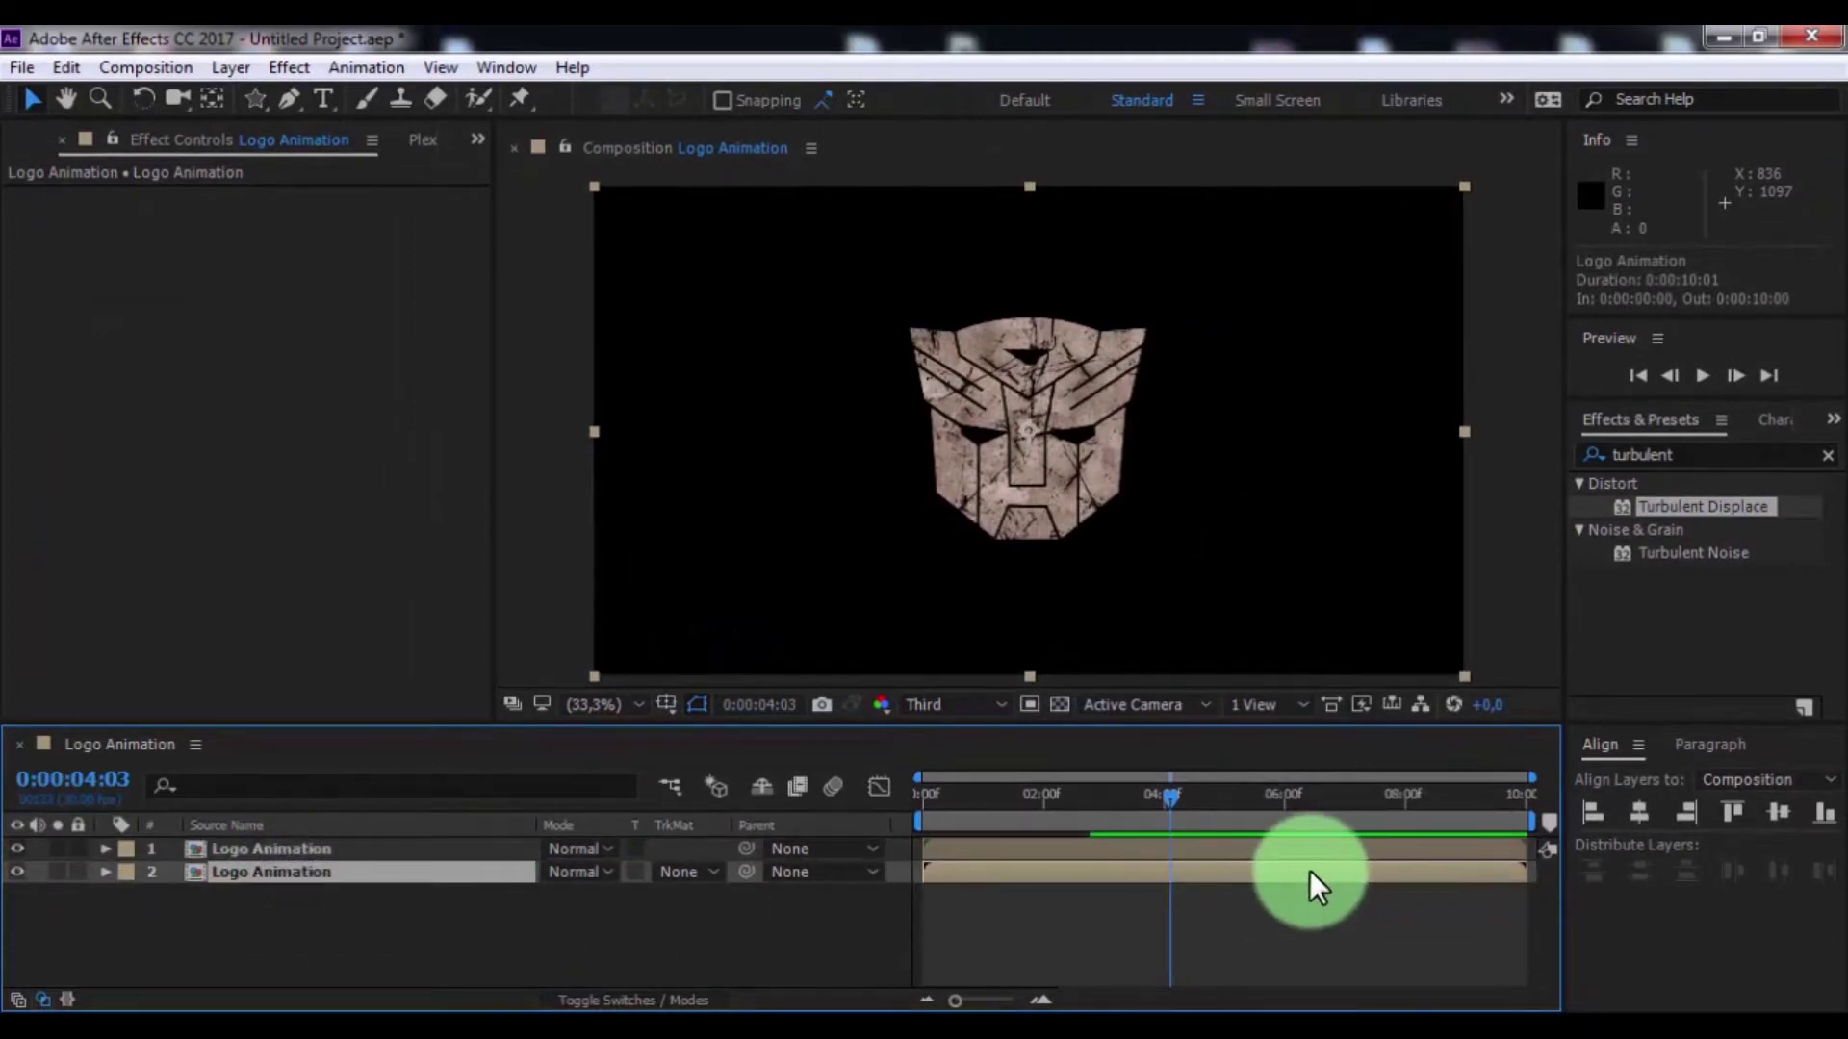
drag(1310, 884, 1276, 895)
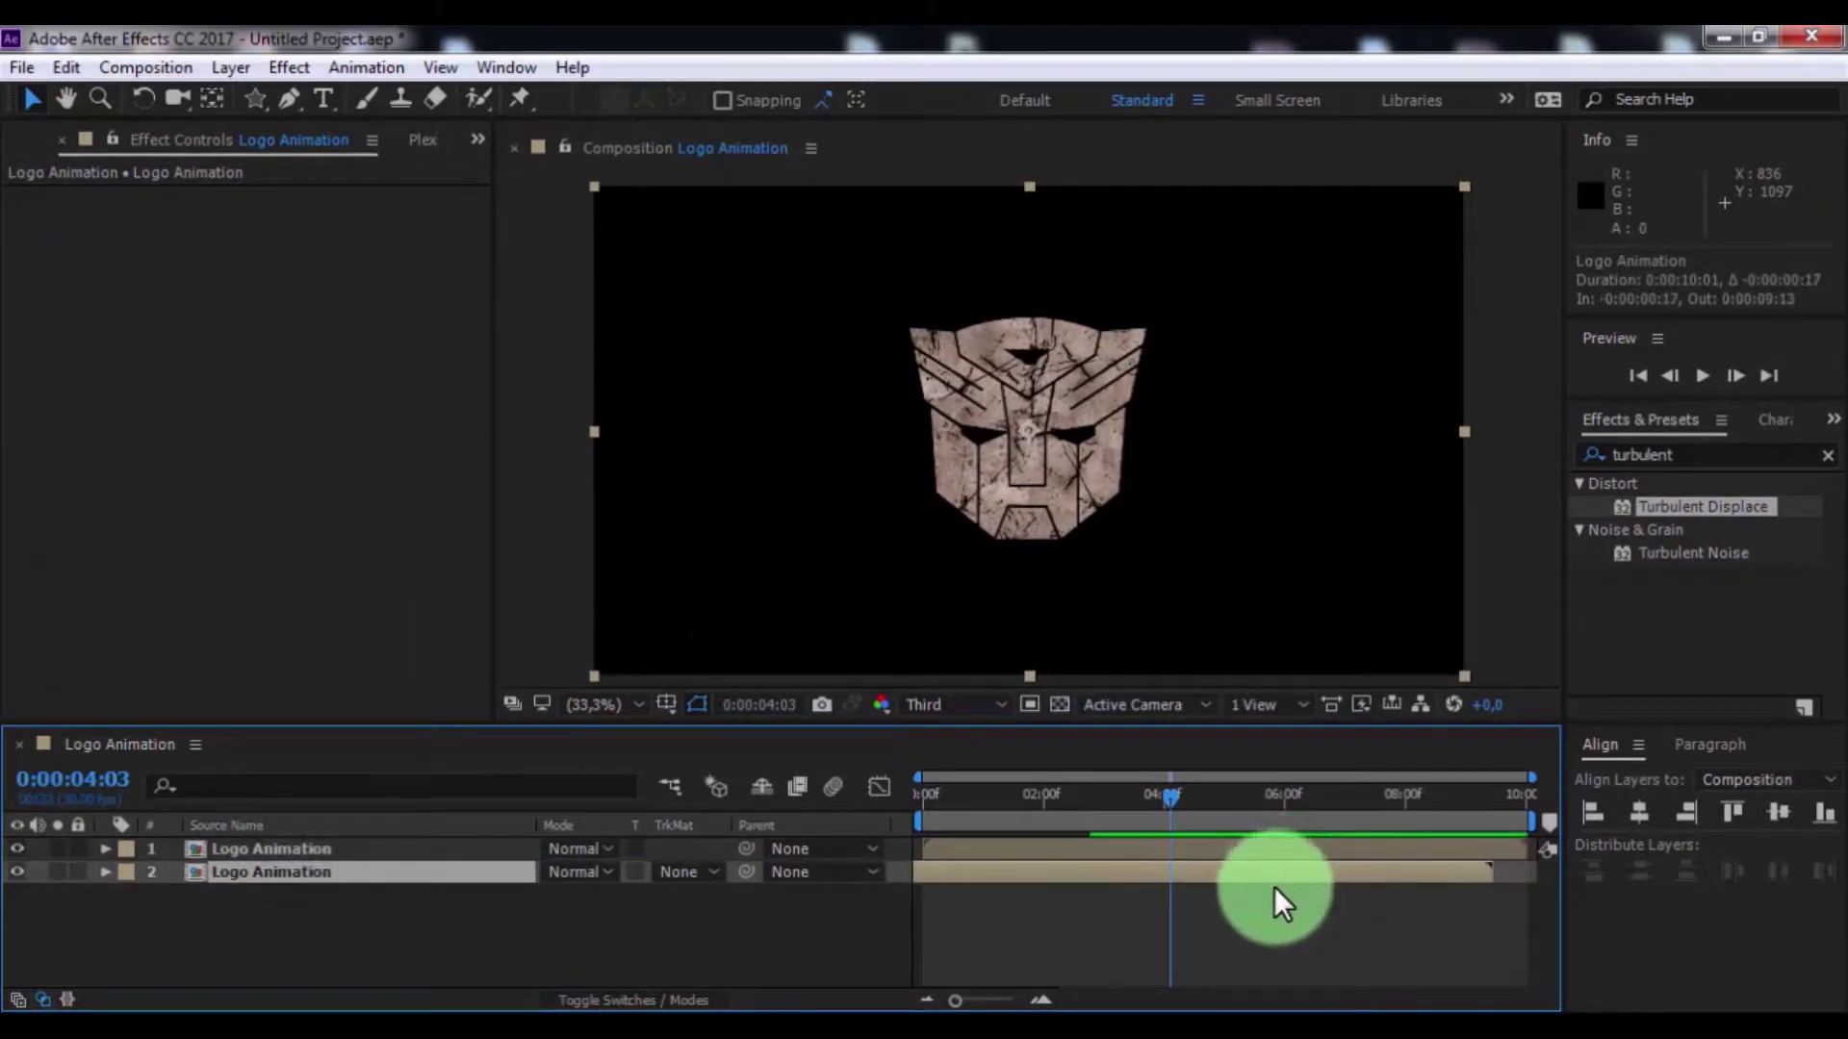
click(910, 796)
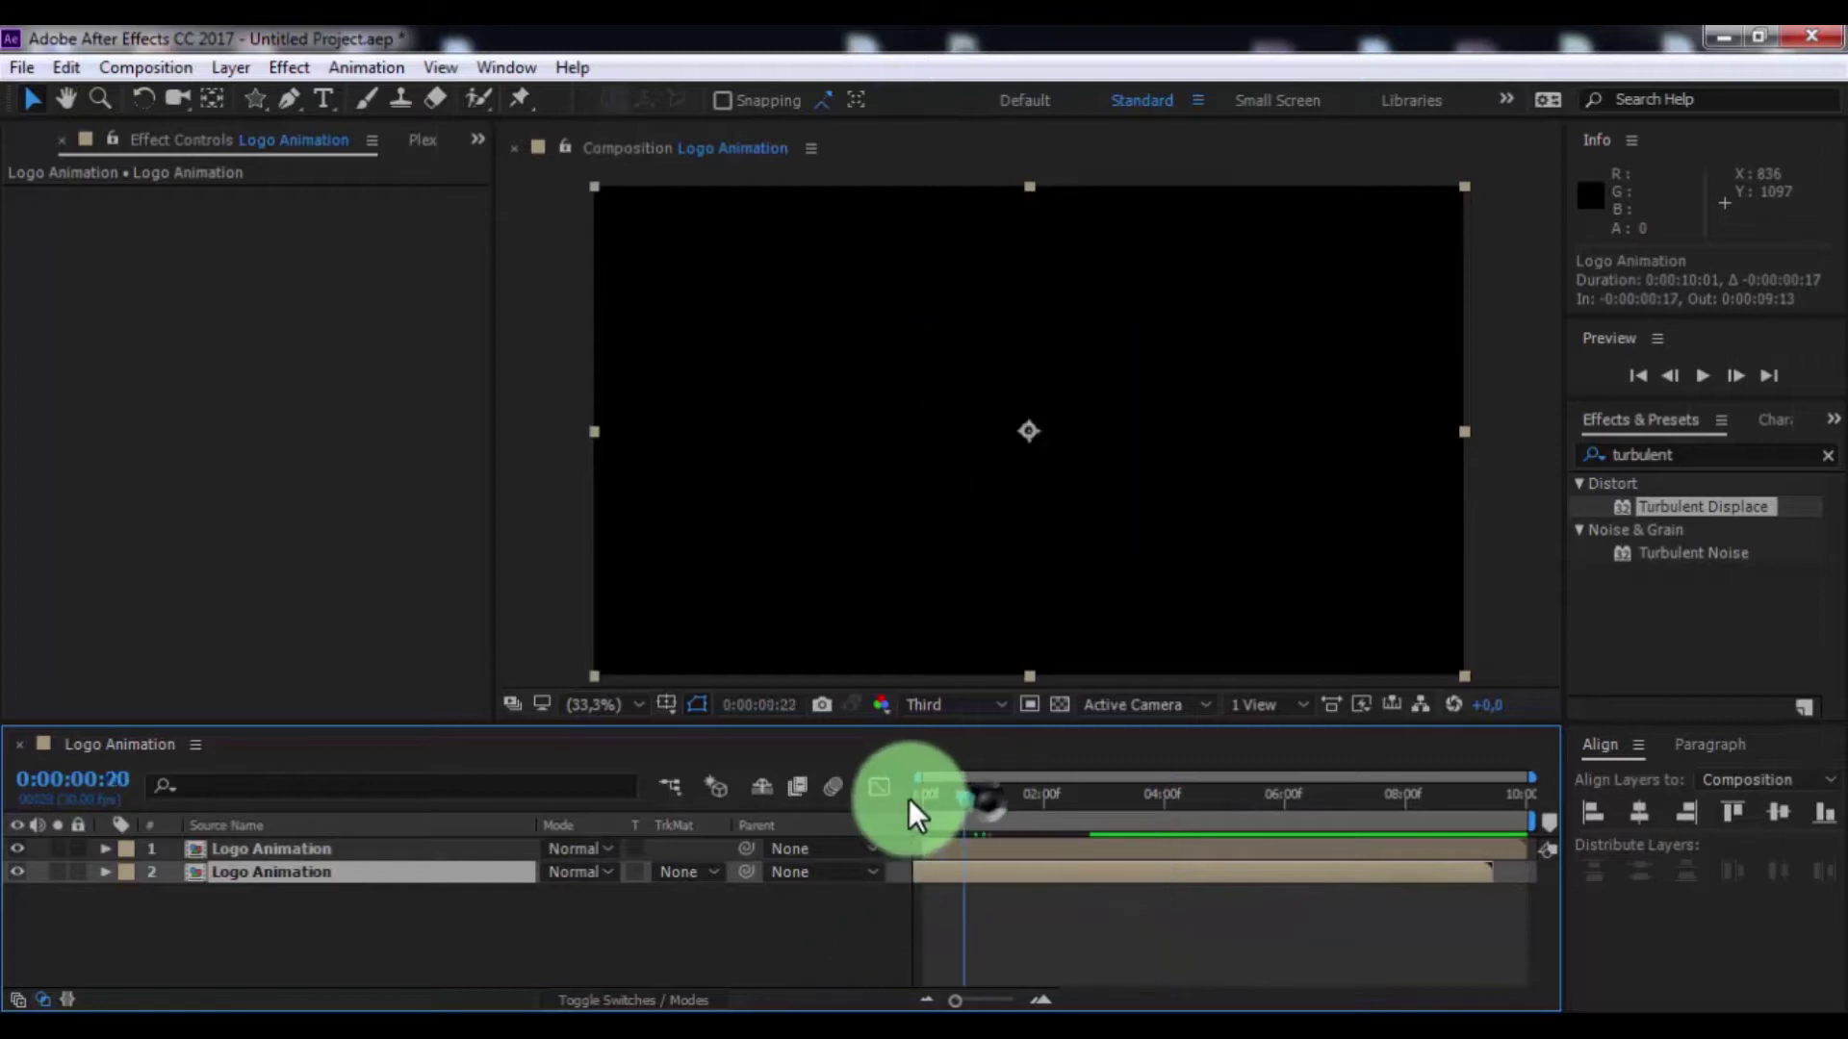
click(684, 875)
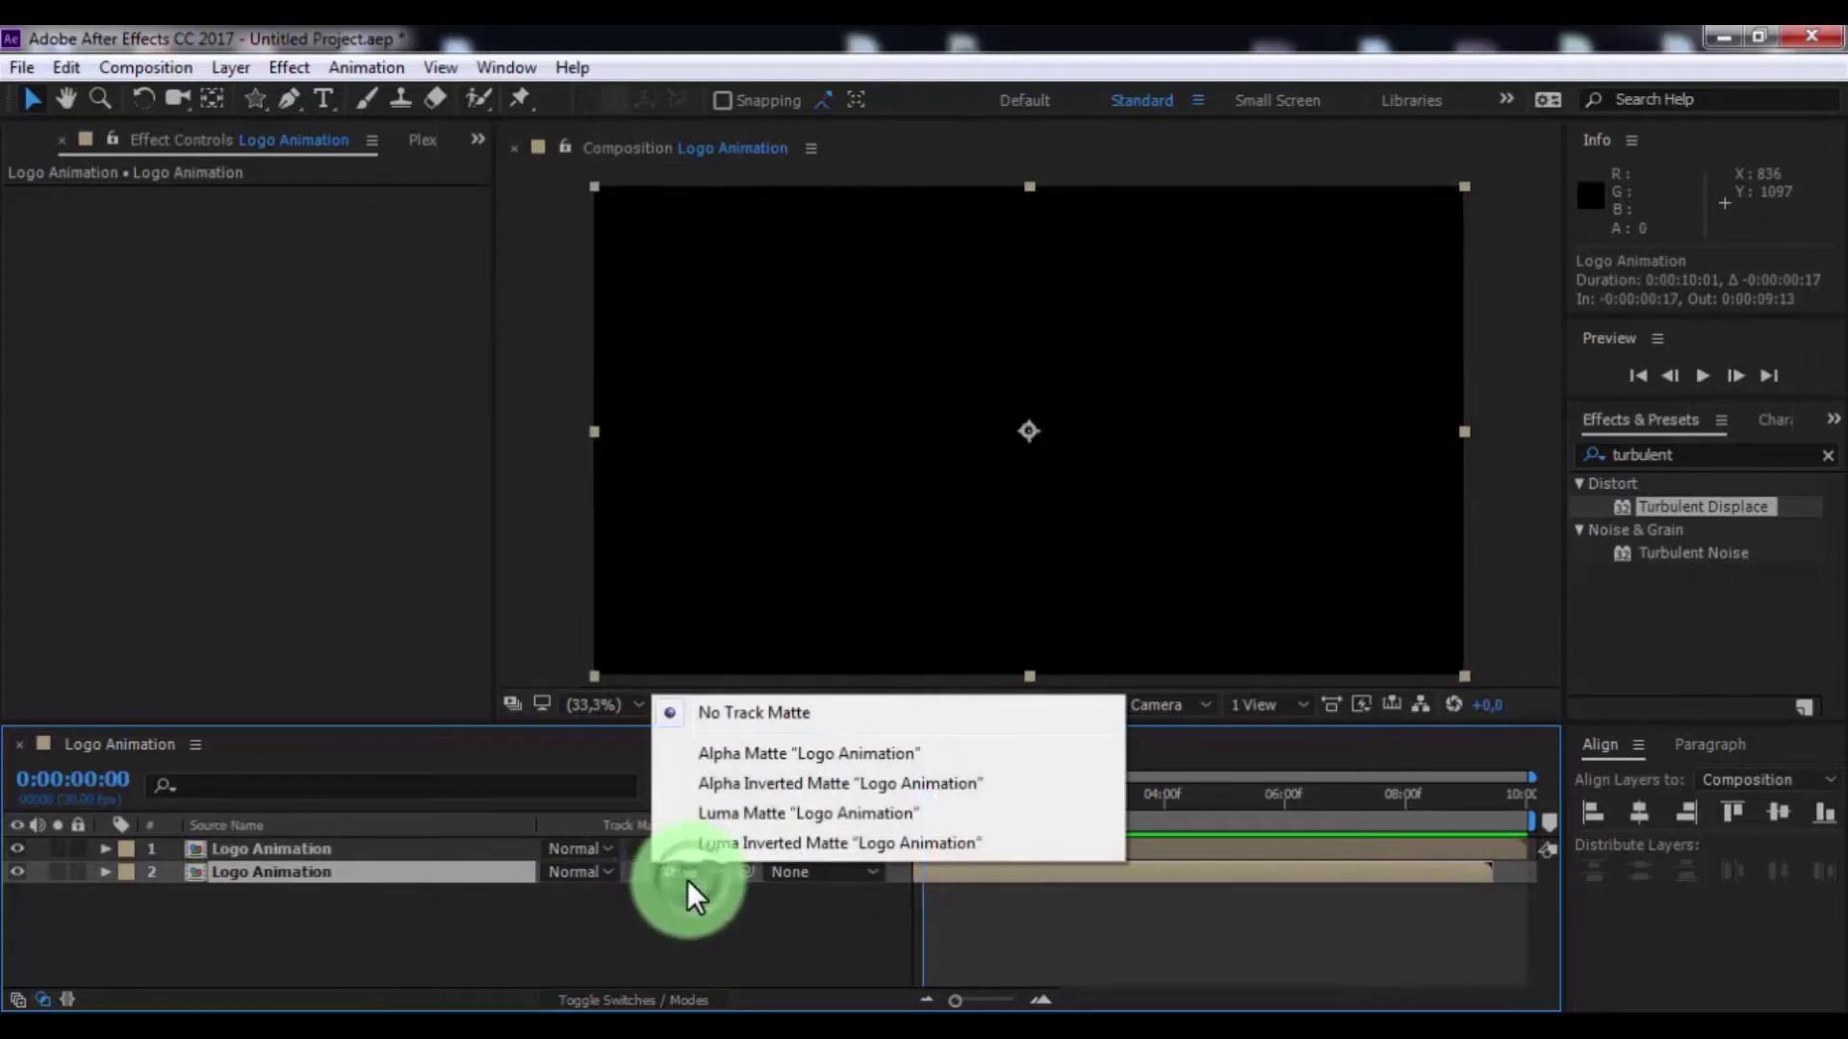
click(742, 782)
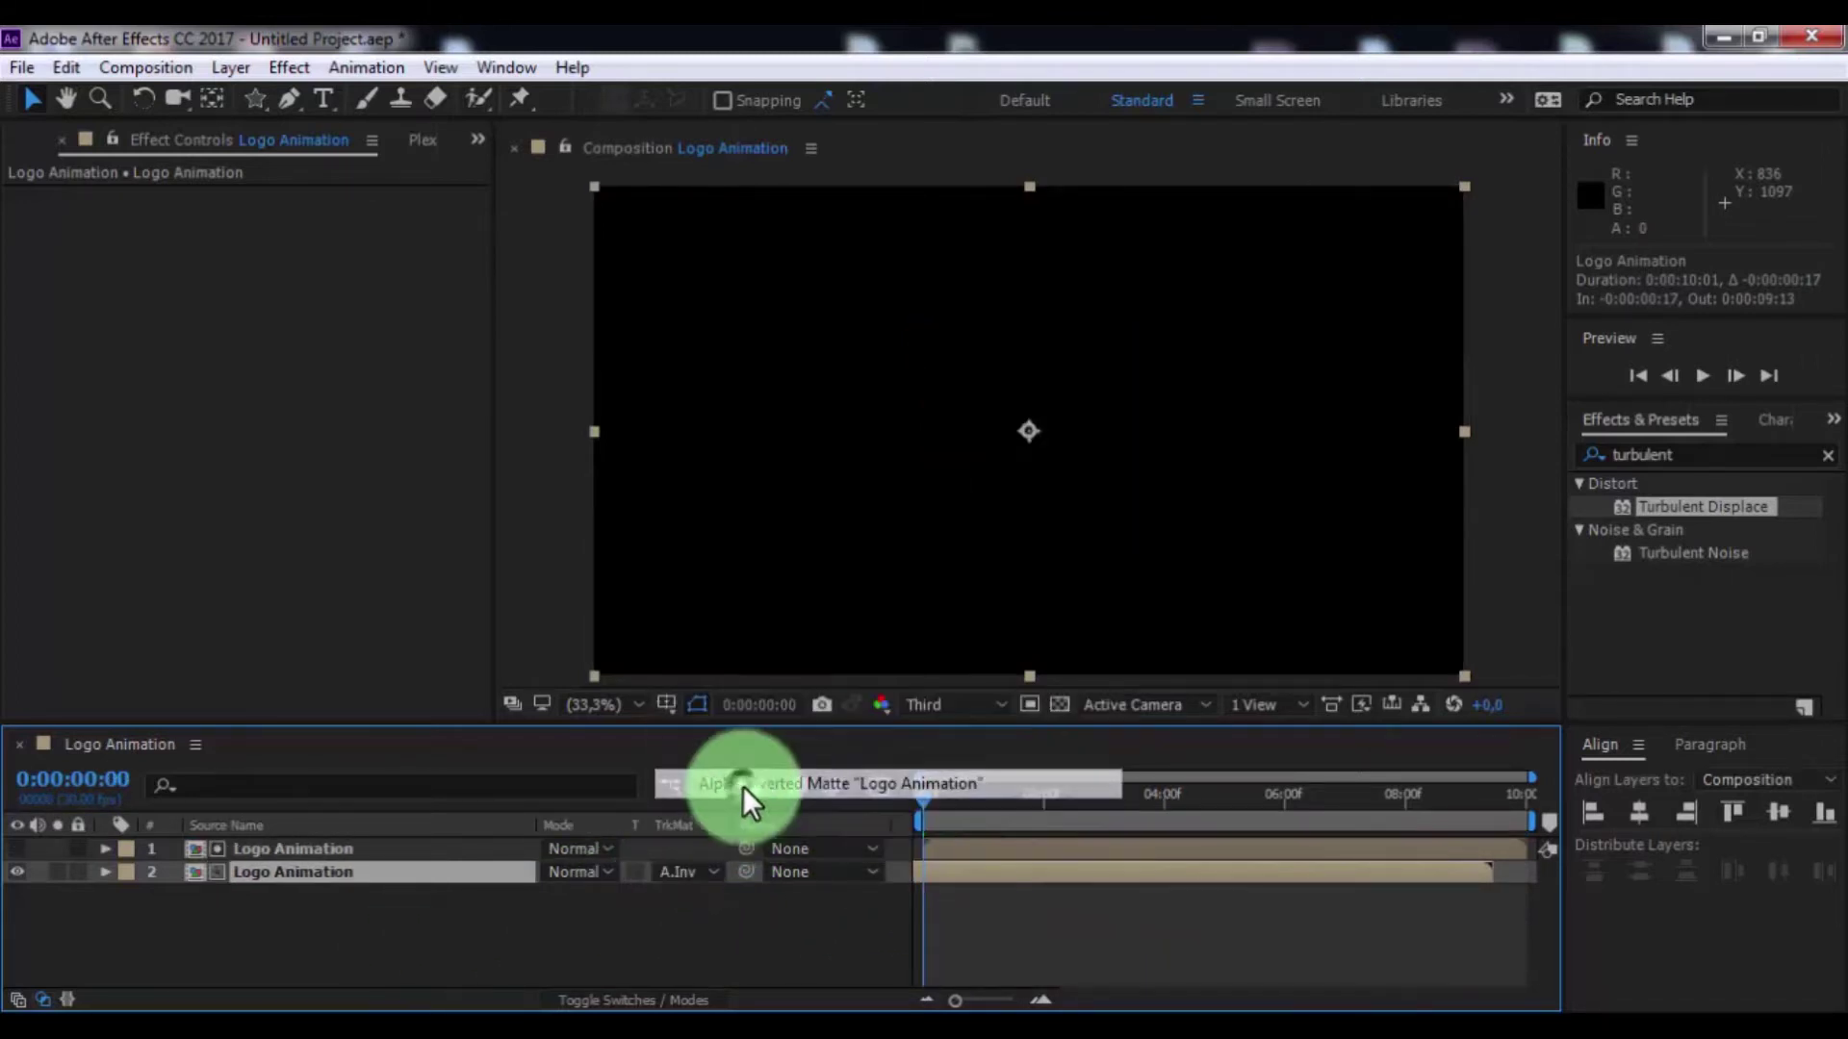
click(1706, 387)
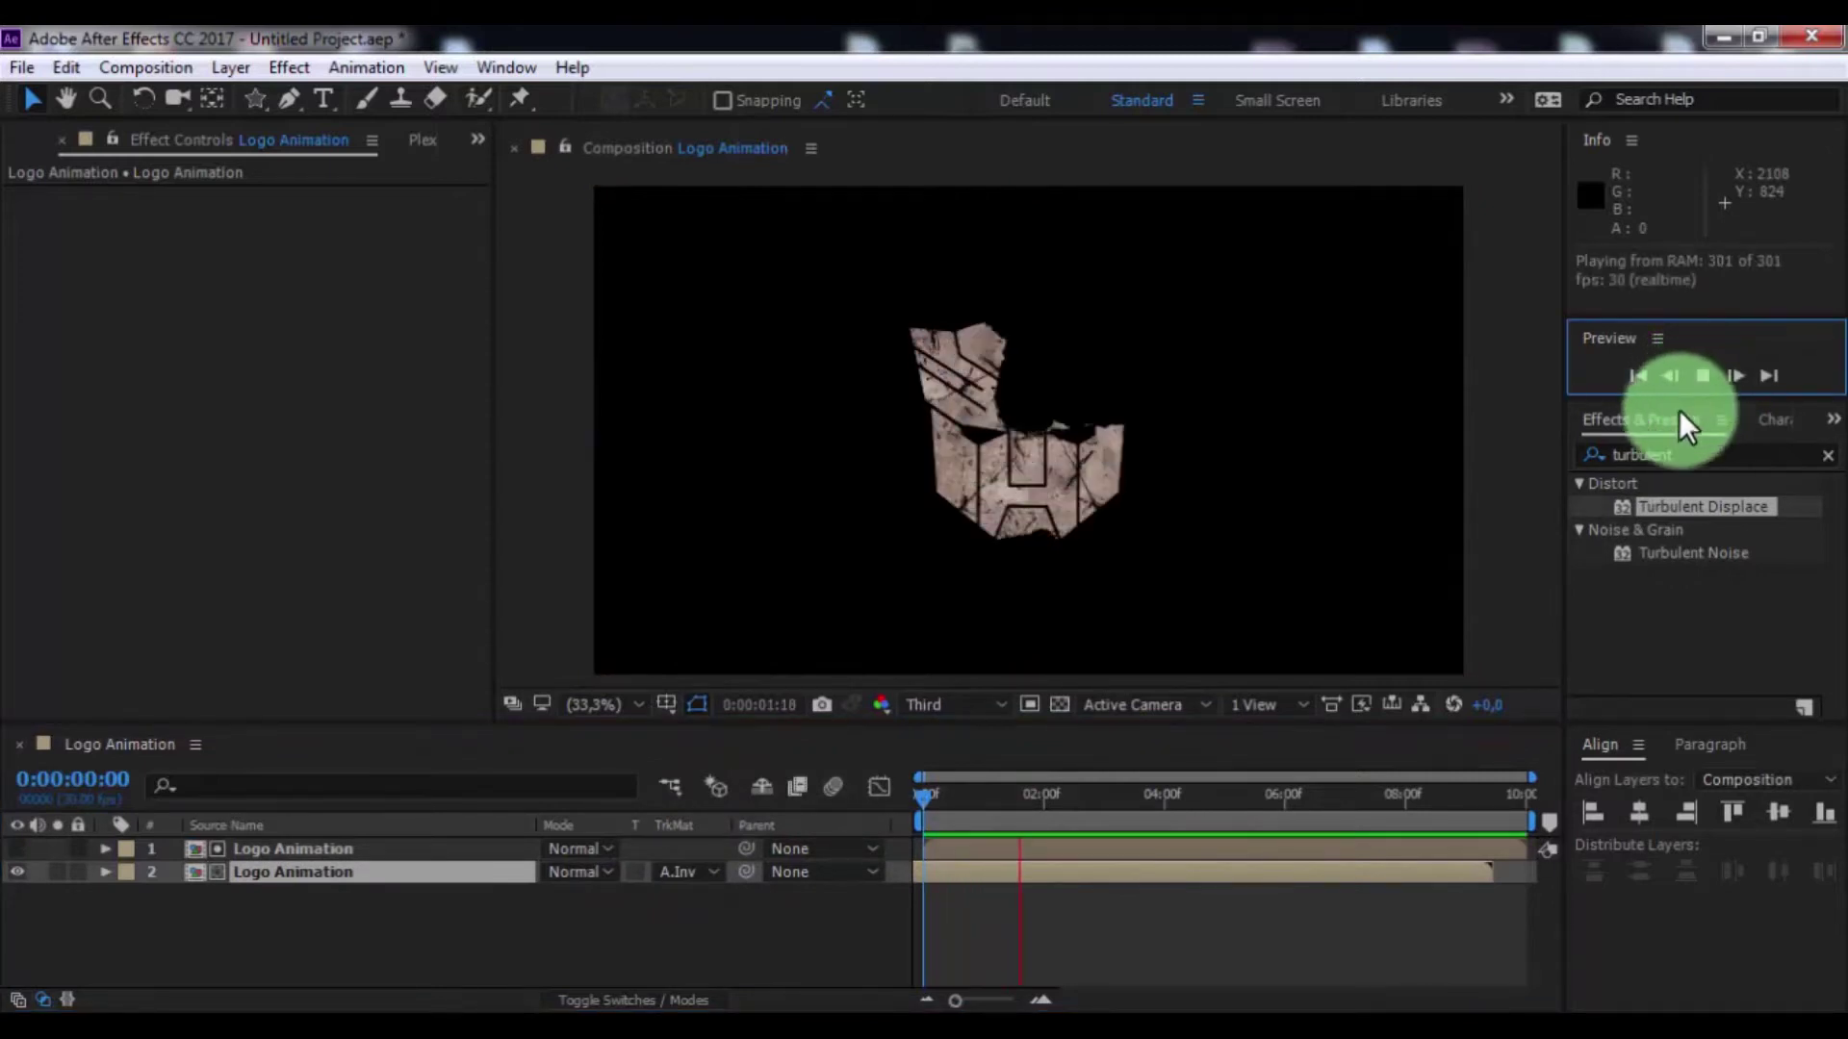
click(1701, 378)
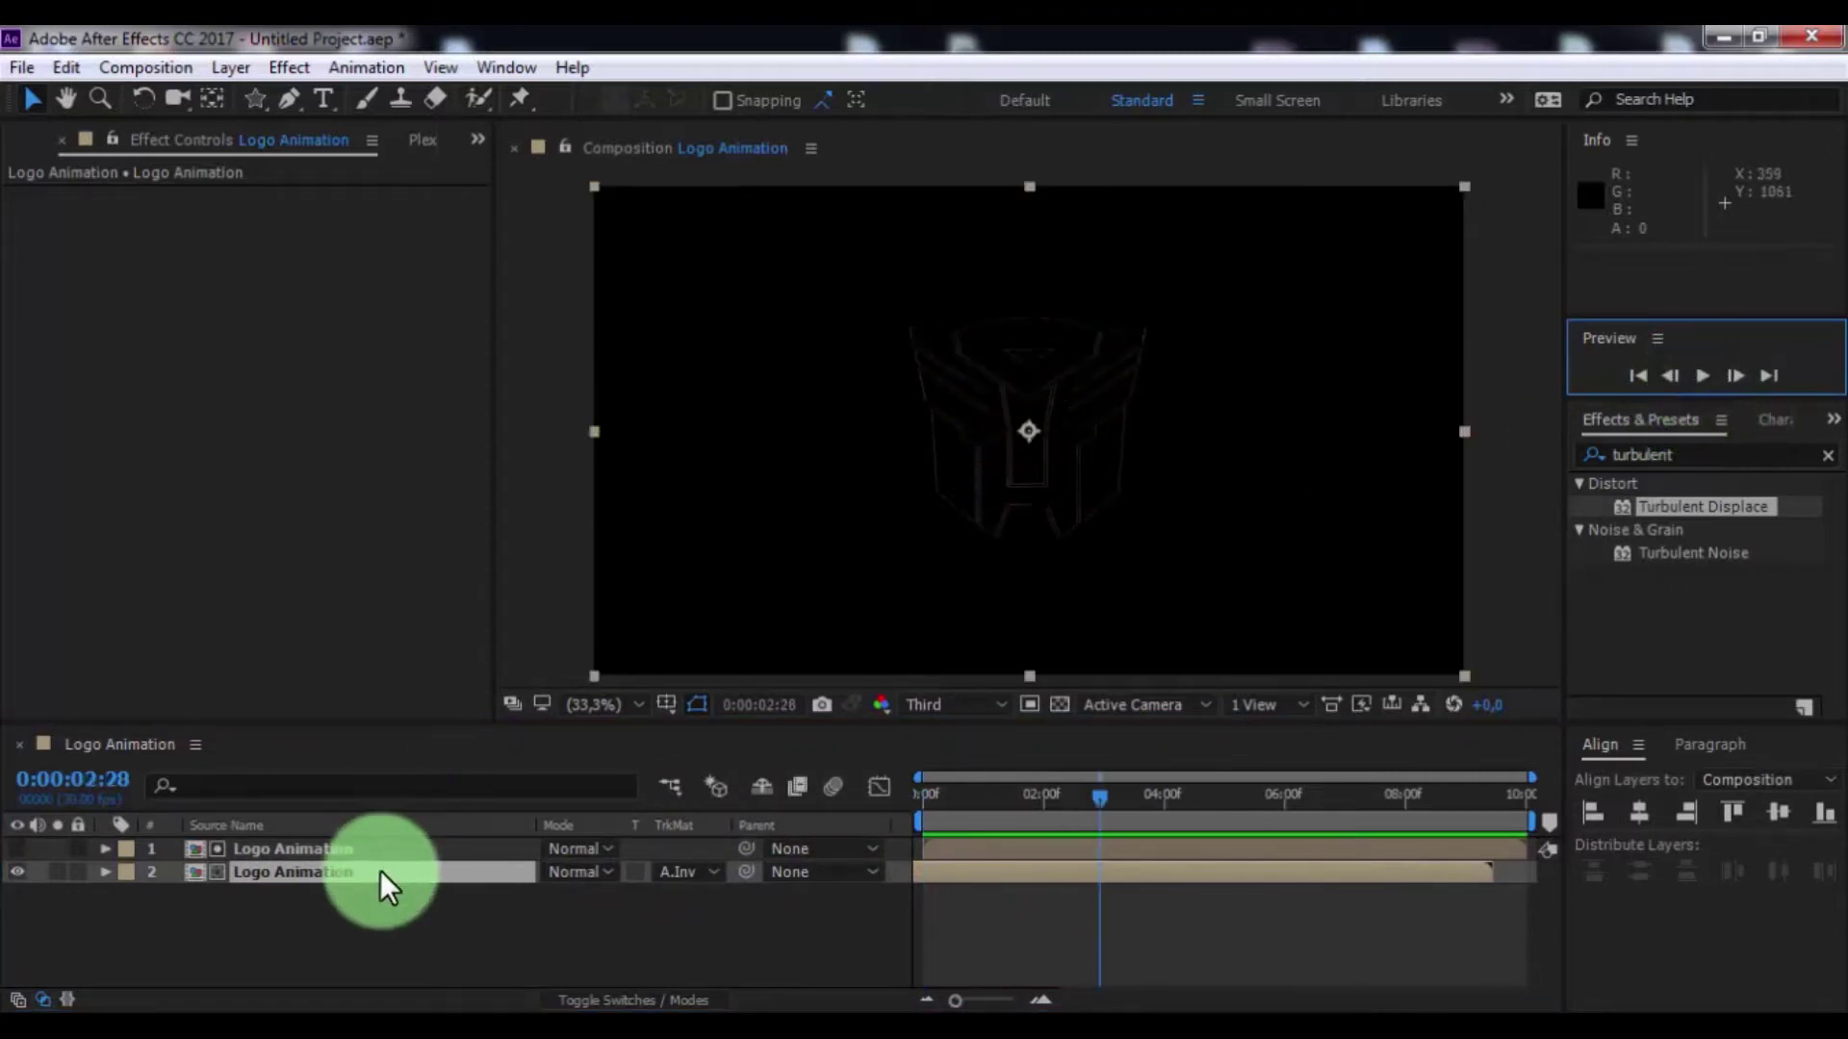
Add Simple Choker (Choke Matte 2.00) to the lower layer, preview, and nudge it earlier
click(1703, 455)
text(s)
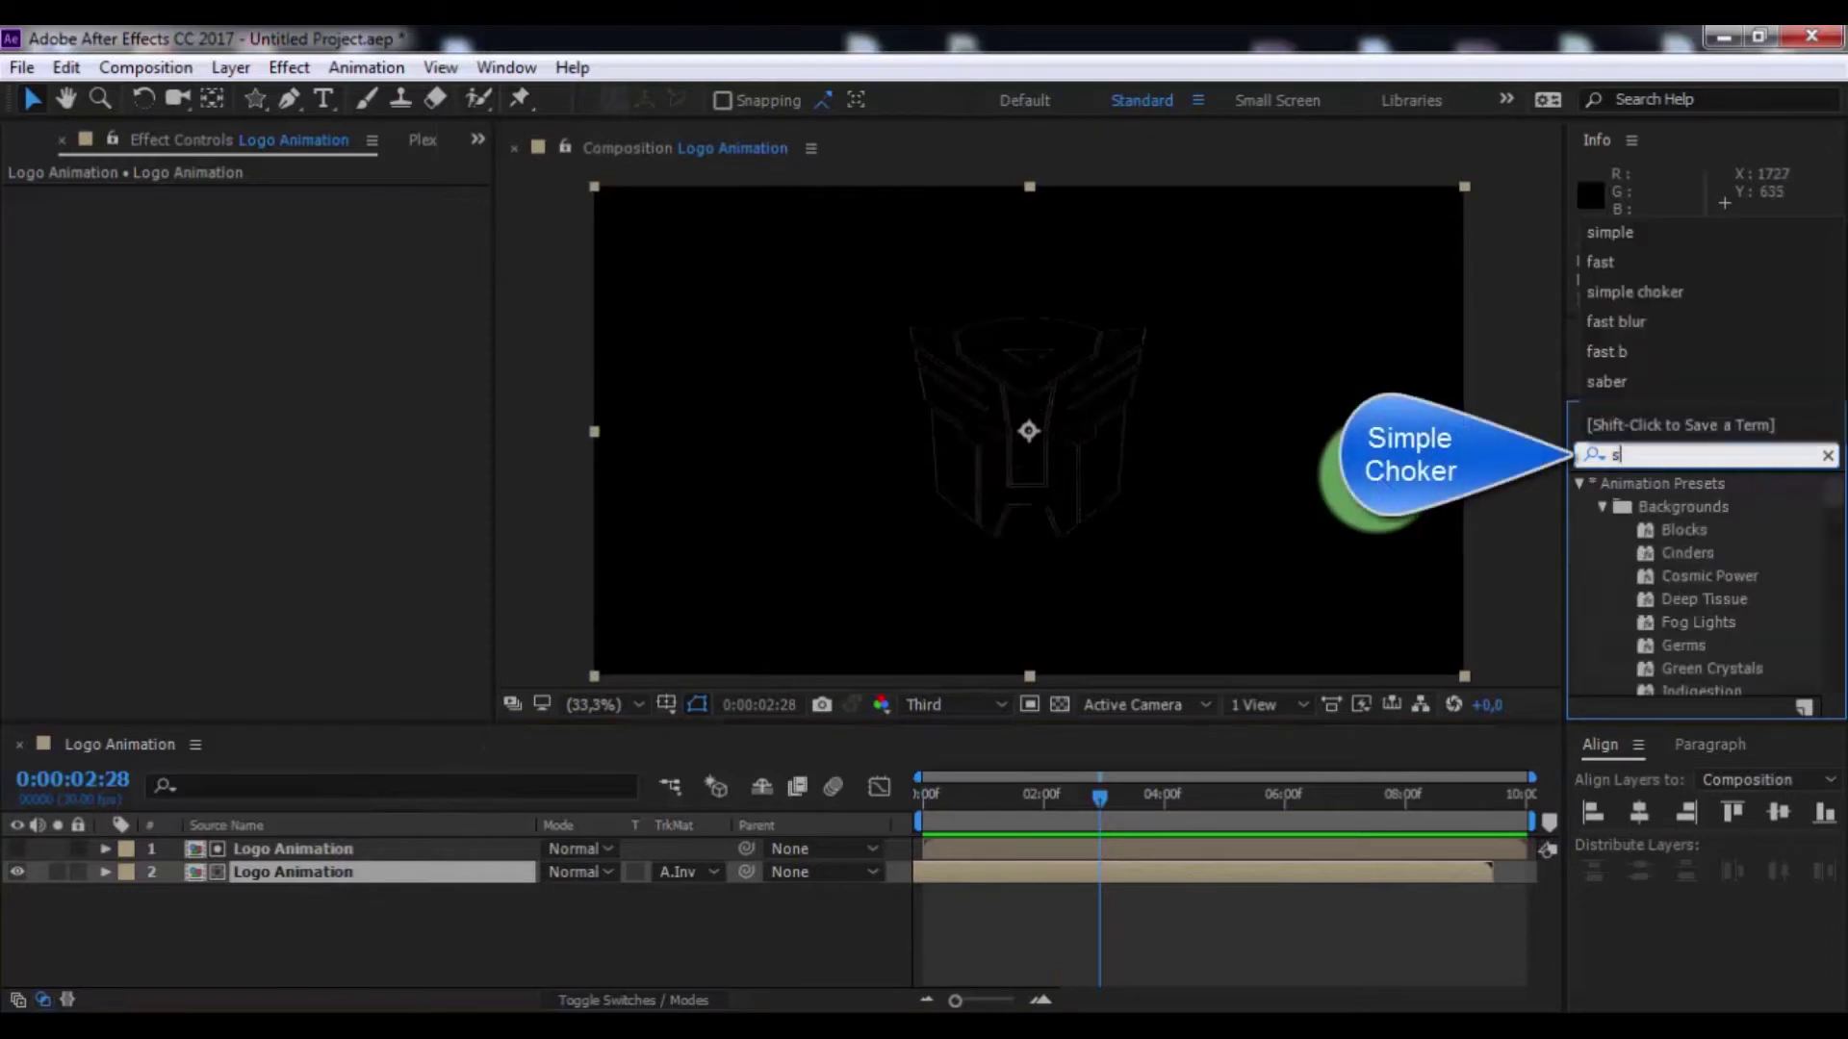
text(imple)
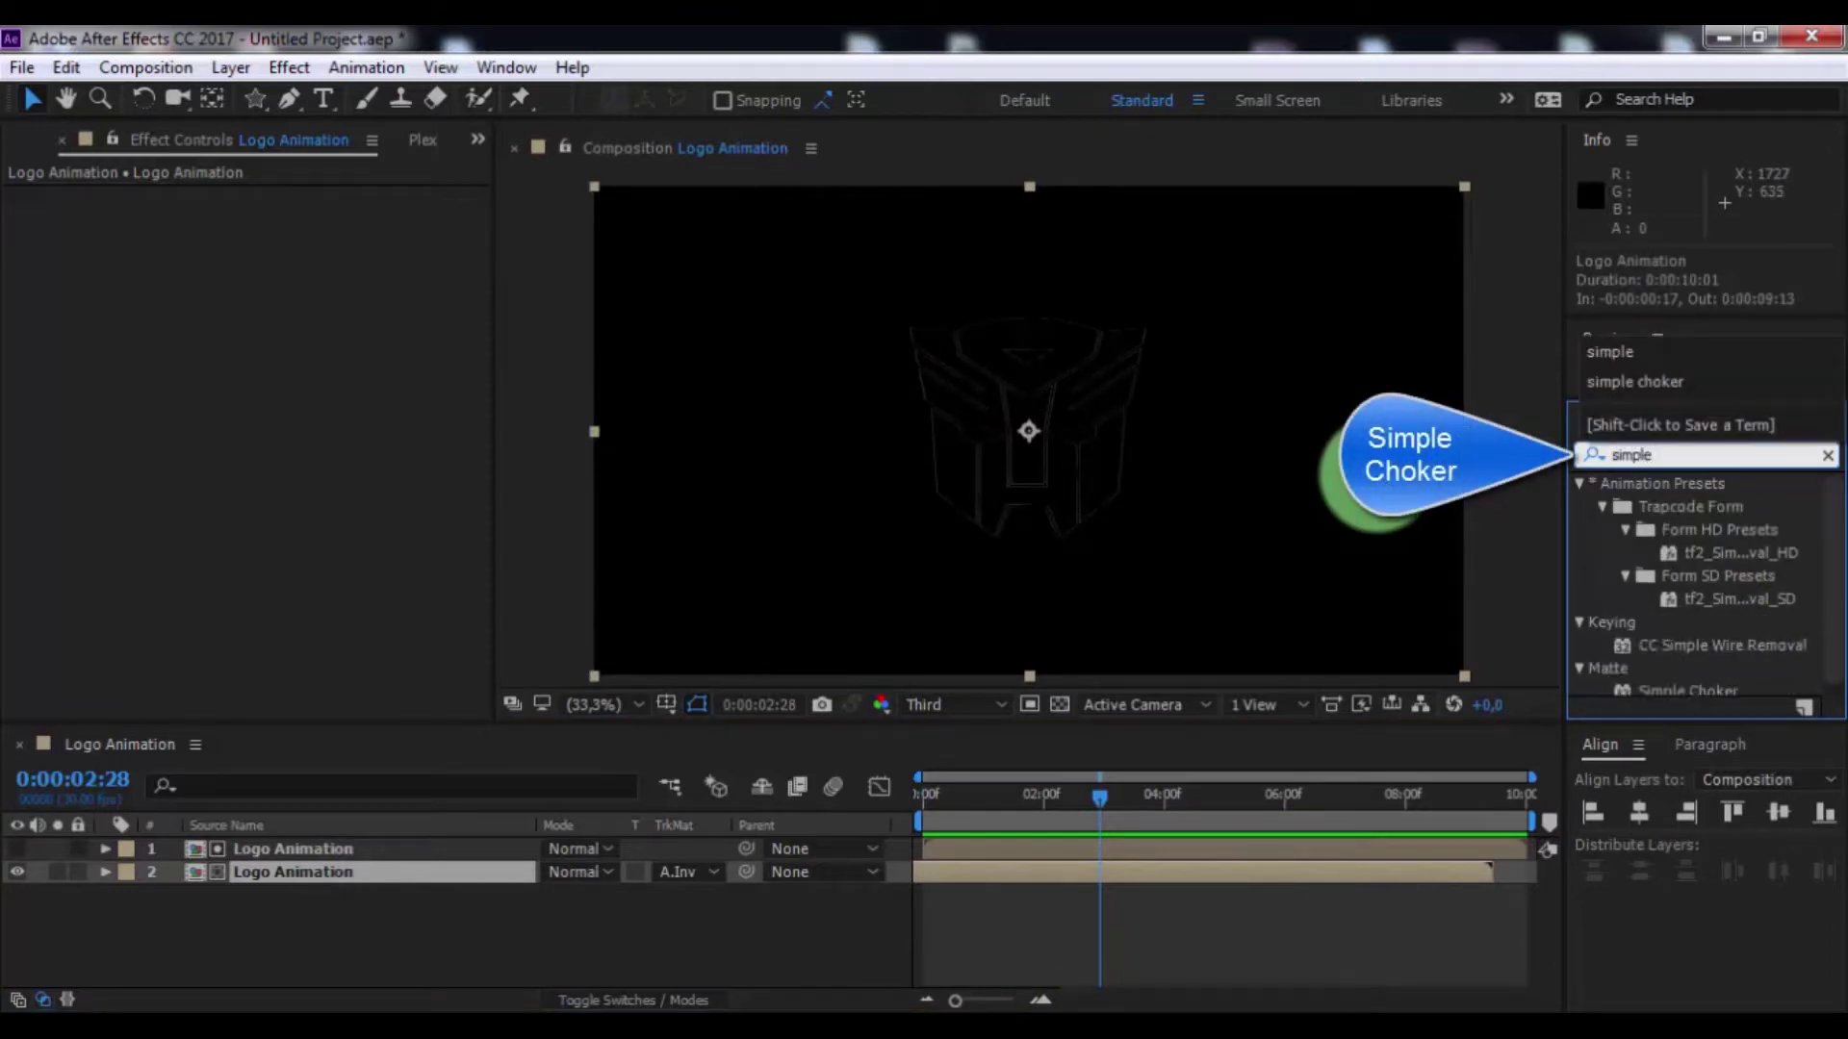
mouse_move(1674, 681)
mouse_down()
mouse_move(1040, 834)
mouse_move(326, 876)
mouse_up()
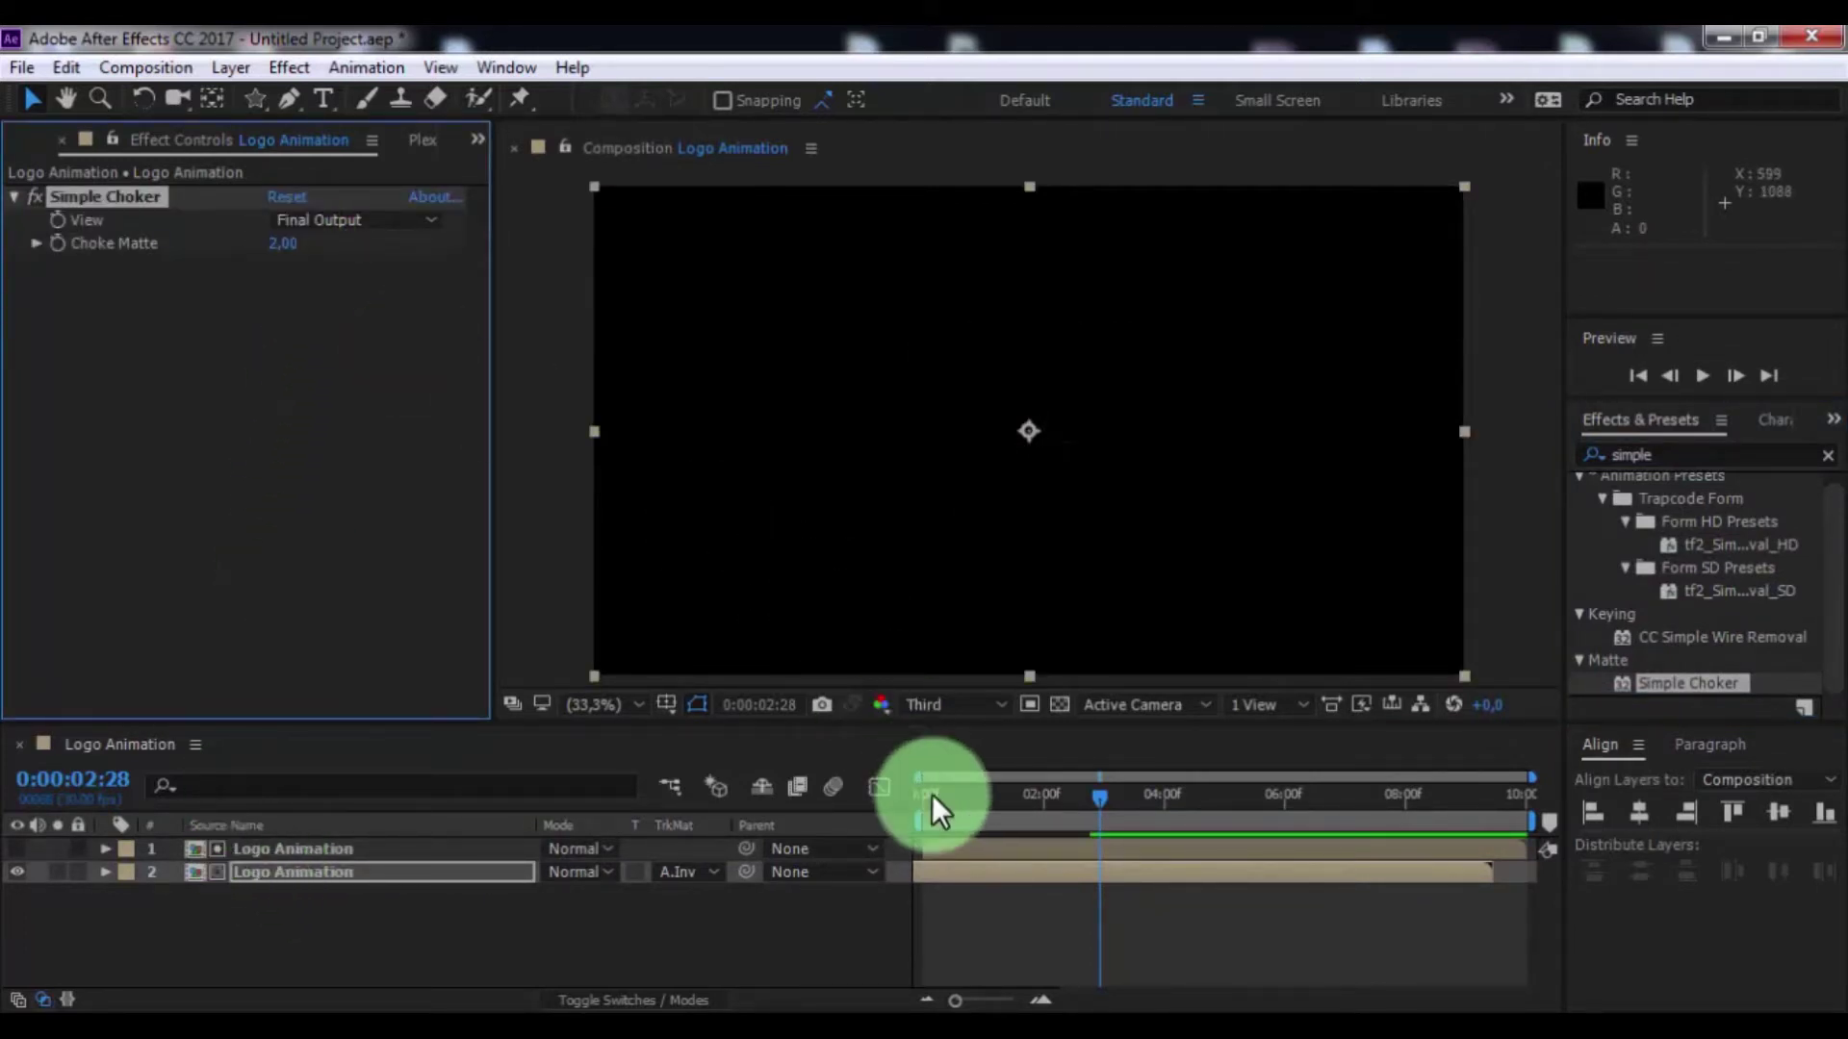
drag(935, 809, 818, 813)
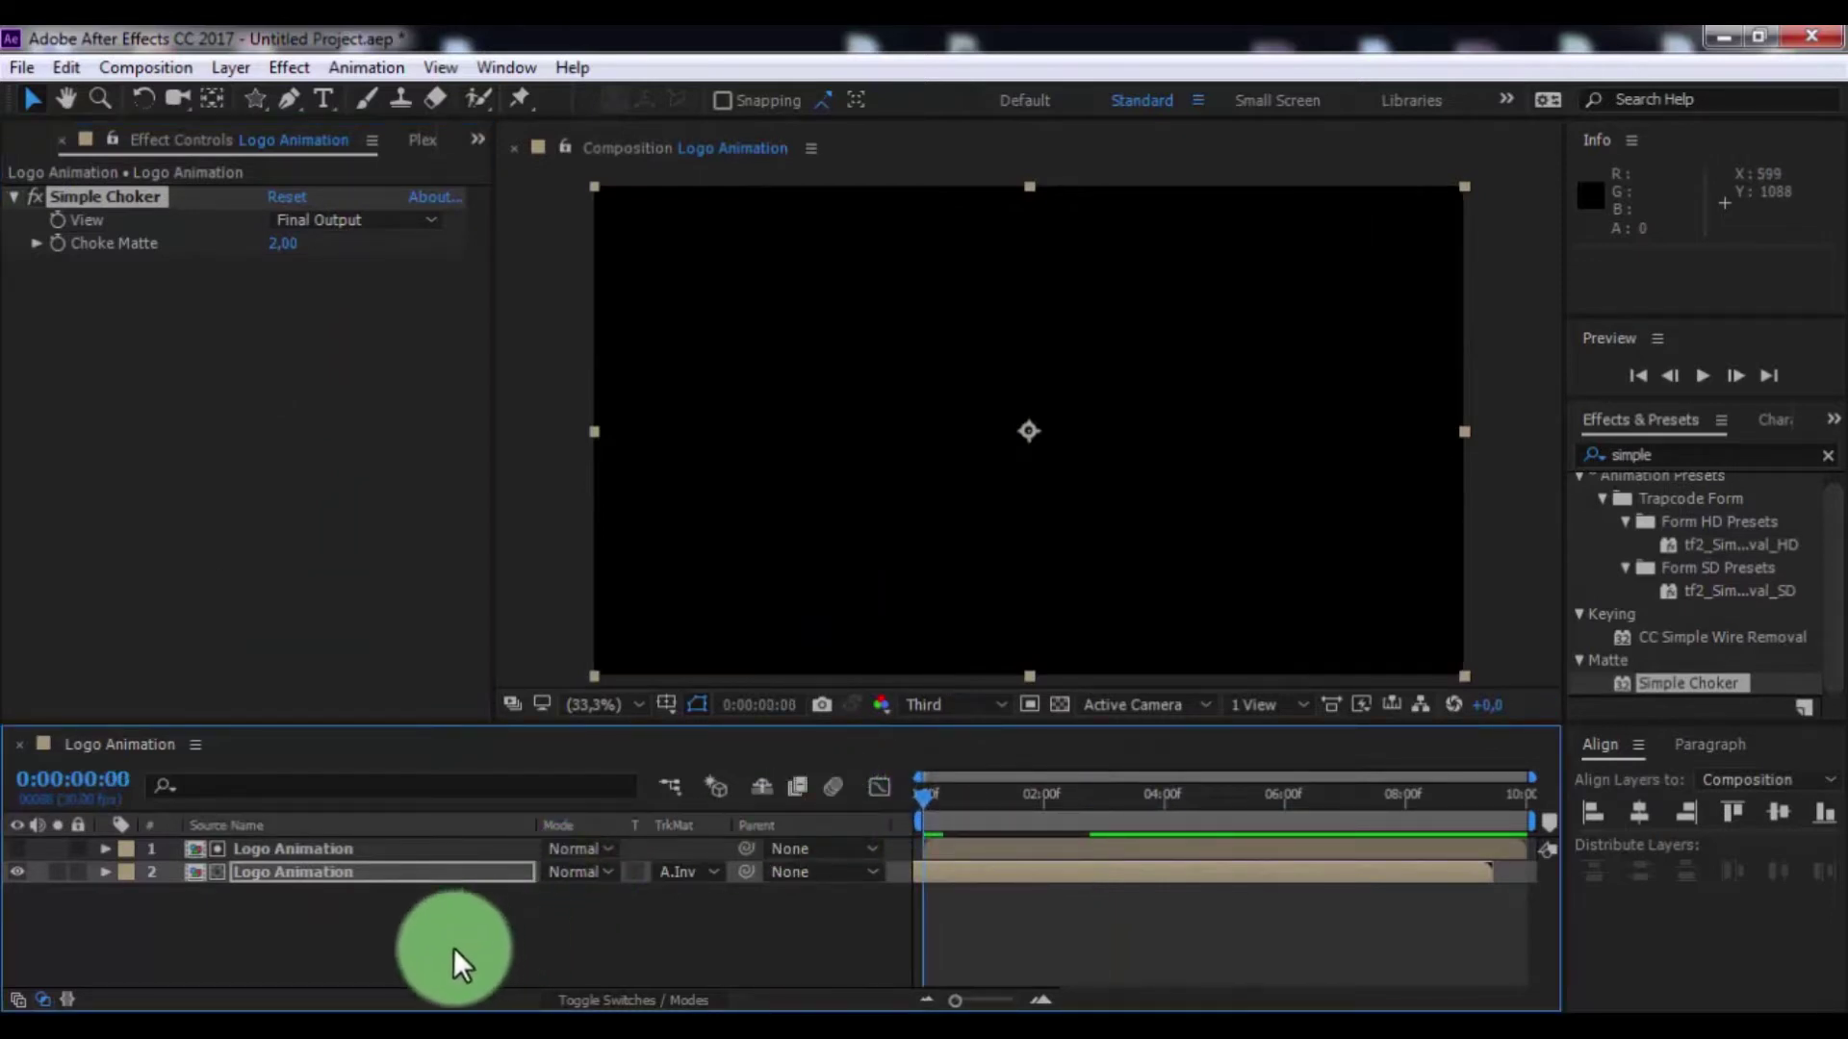
click(1702, 377)
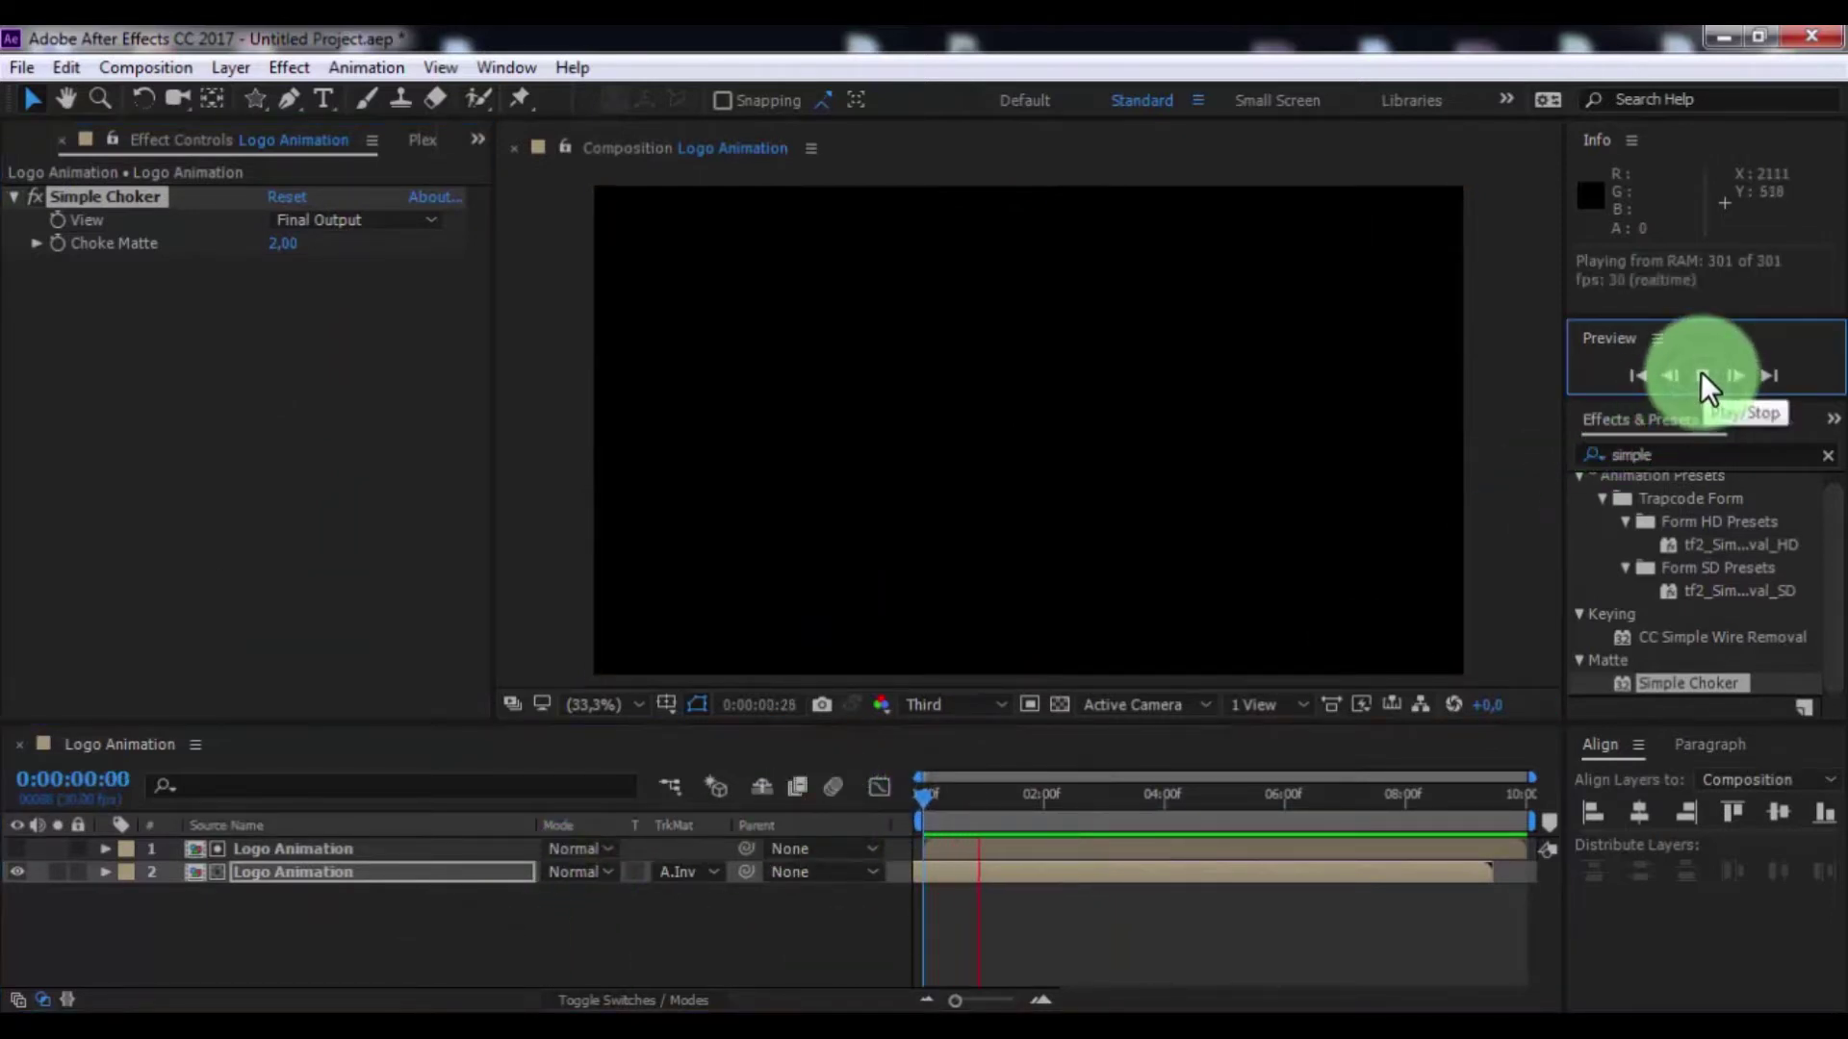
click(1701, 373)
drag(1466, 866, 1454, 864)
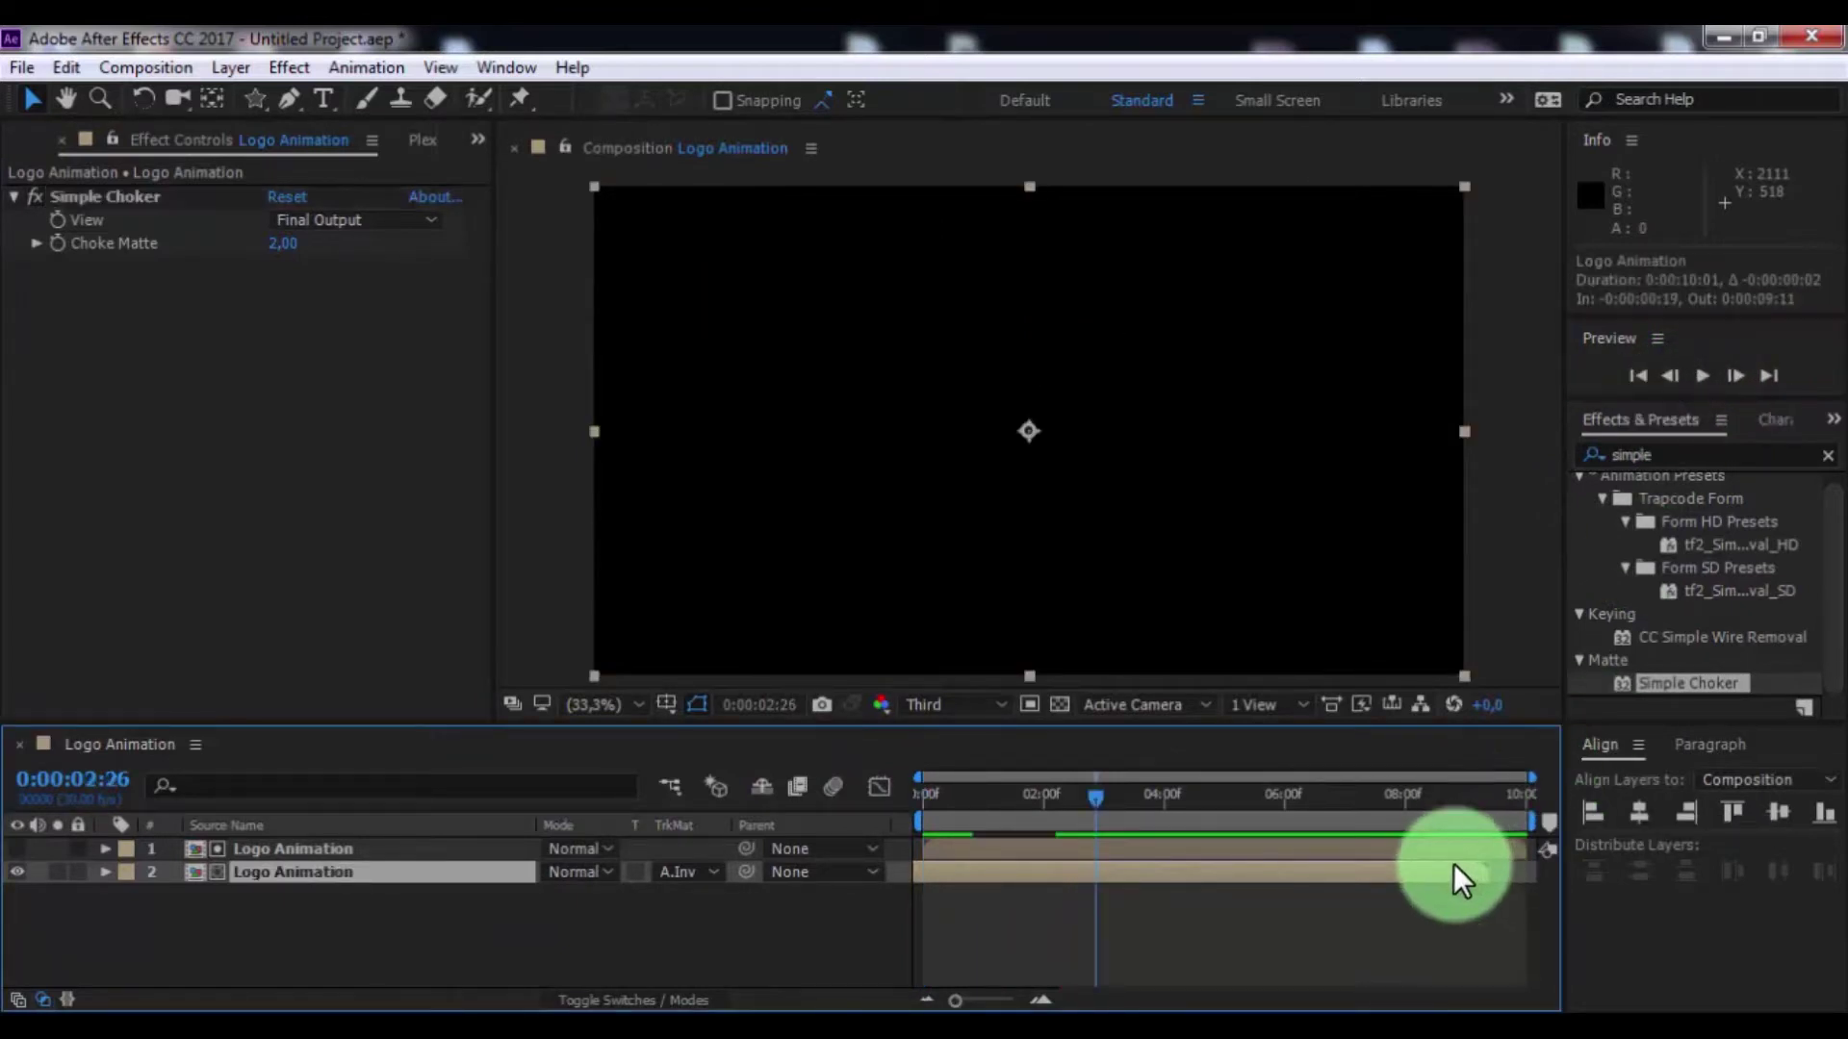
Pre-compose both logo layers into a precomp named Logo Animation 2
shift+click(375, 853)
right_click(375, 856)
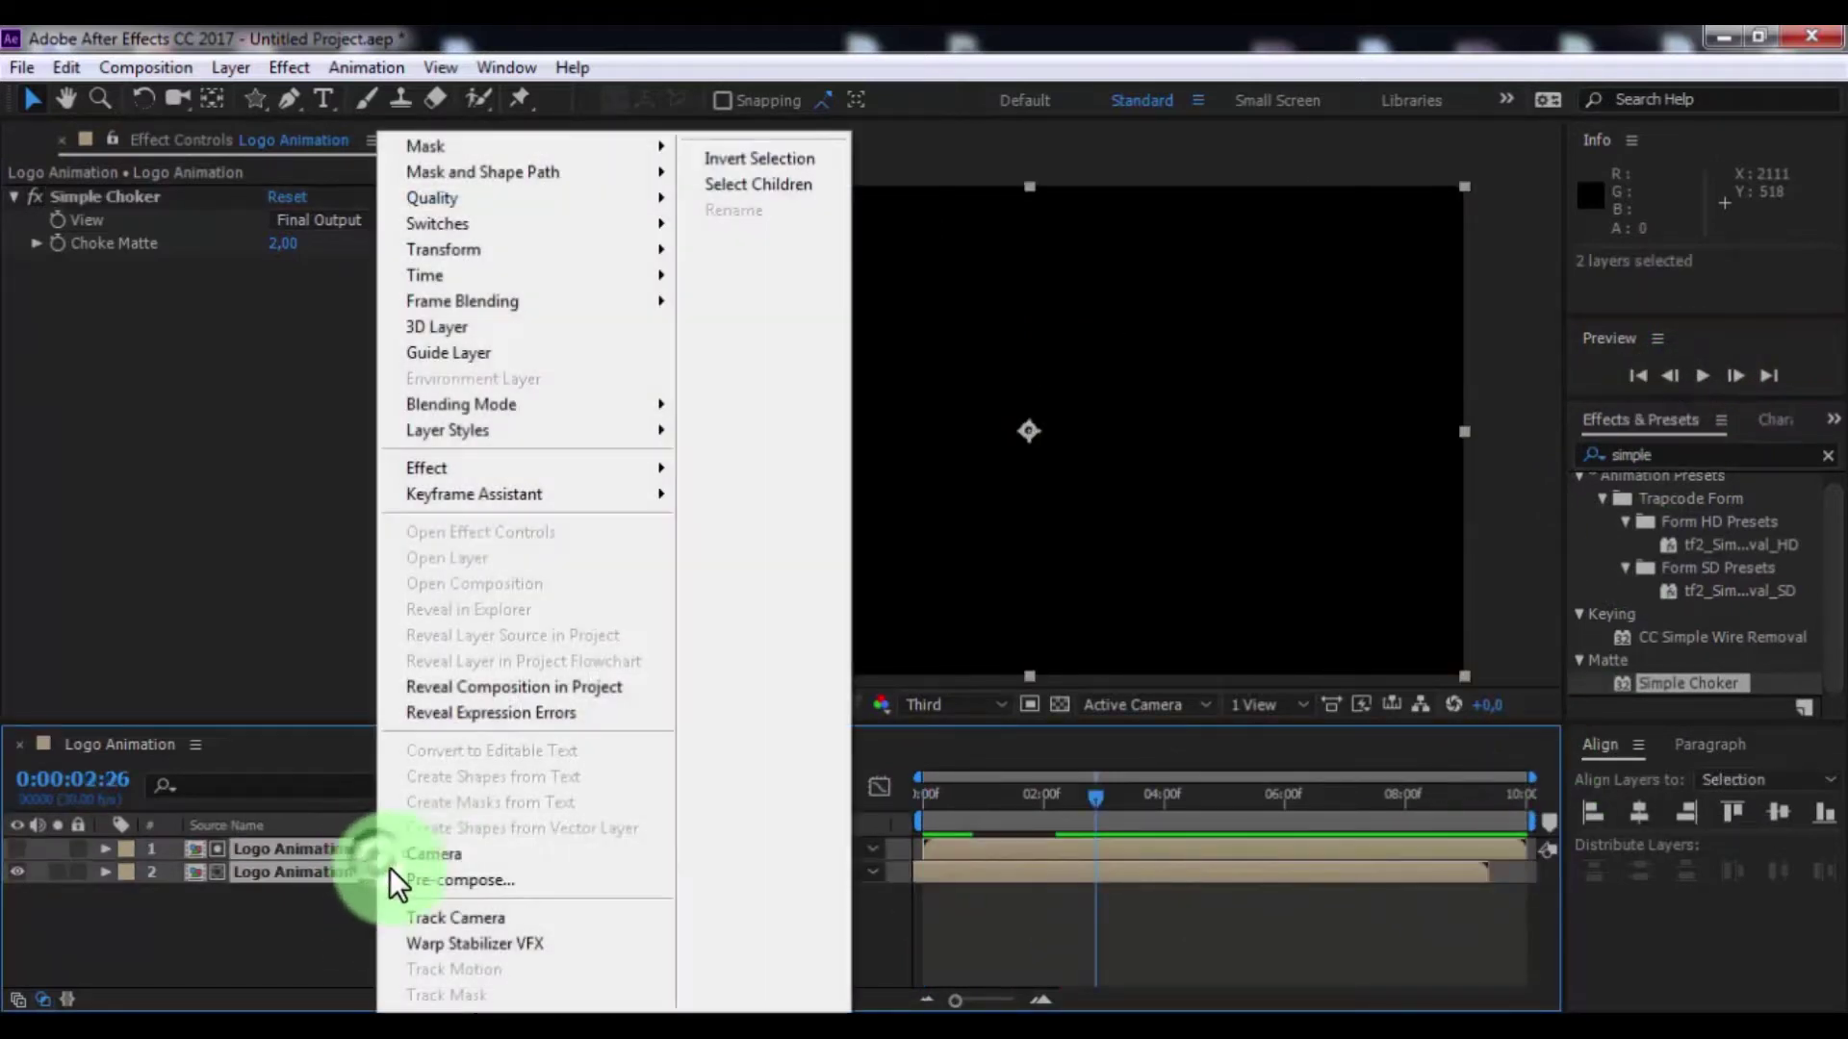
click(412, 878)
text(Logo Animation)
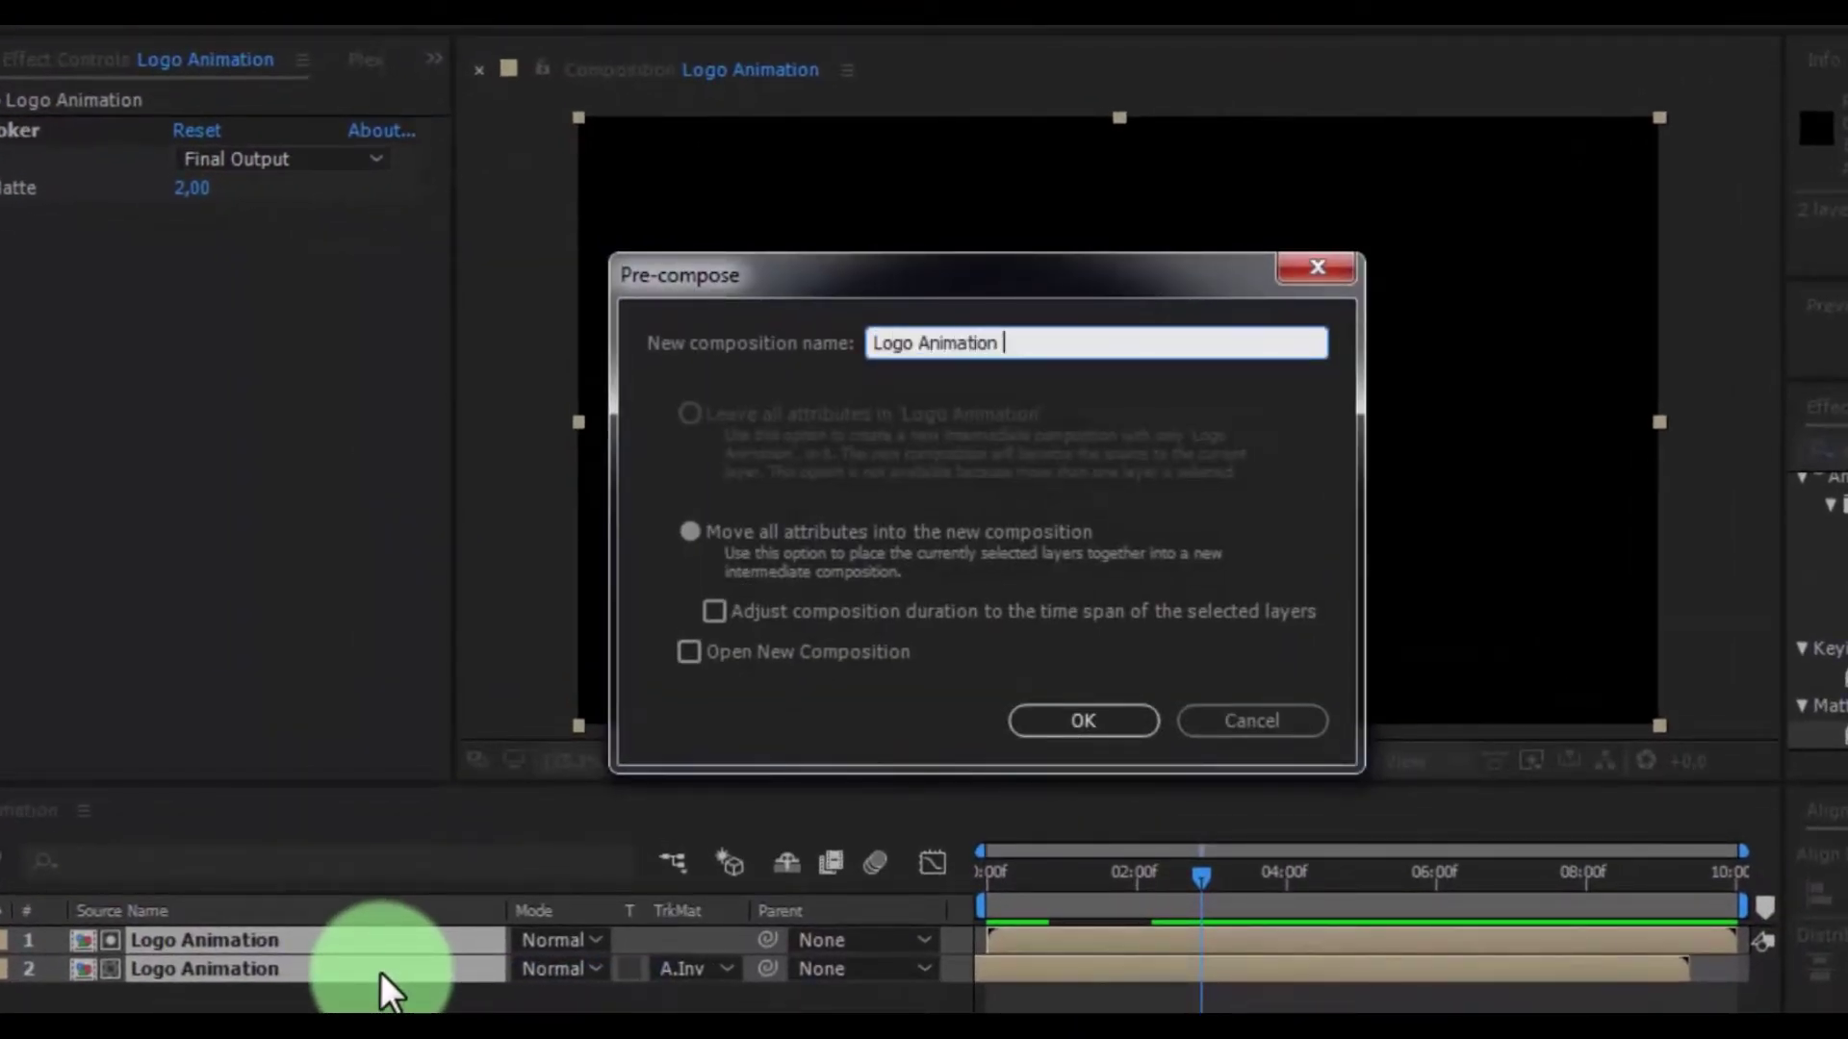
text(2)
click(1075, 722)
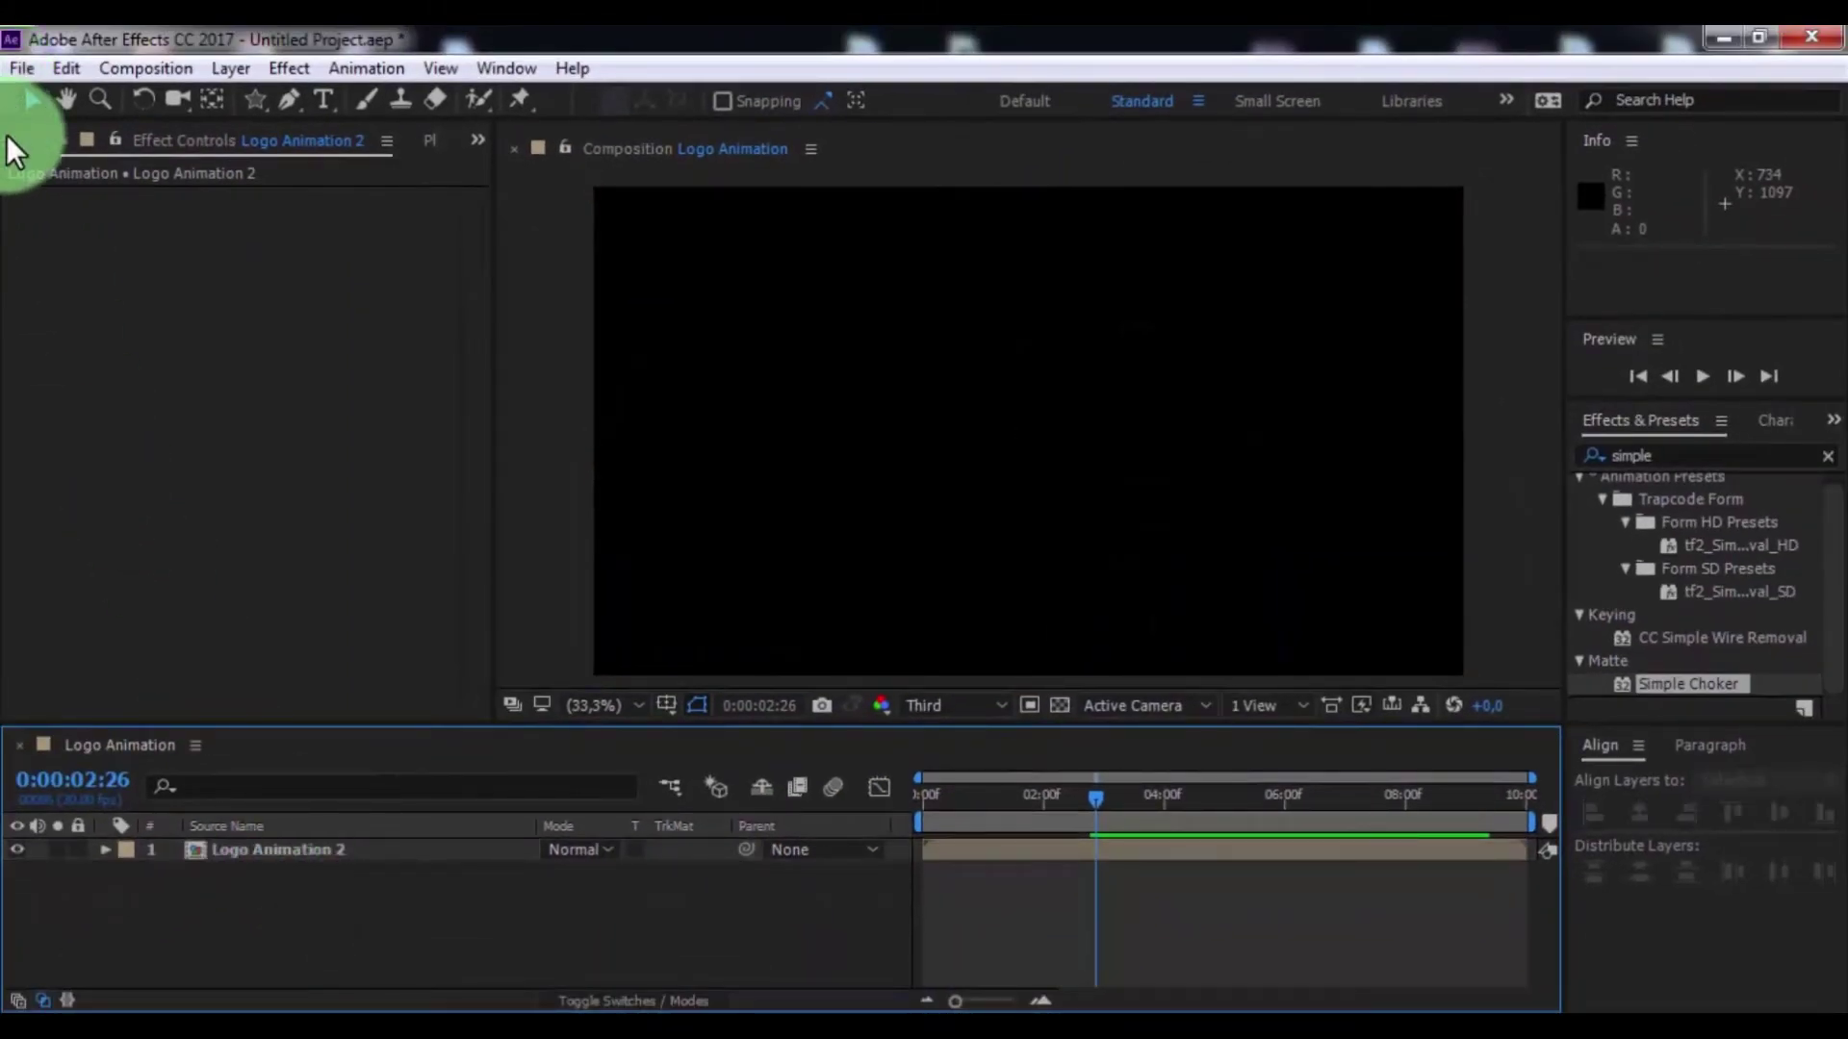
In the original Logo Animation comp, pre-compose Shape Layer 1 as 'Shape'
key(ctrl+0)
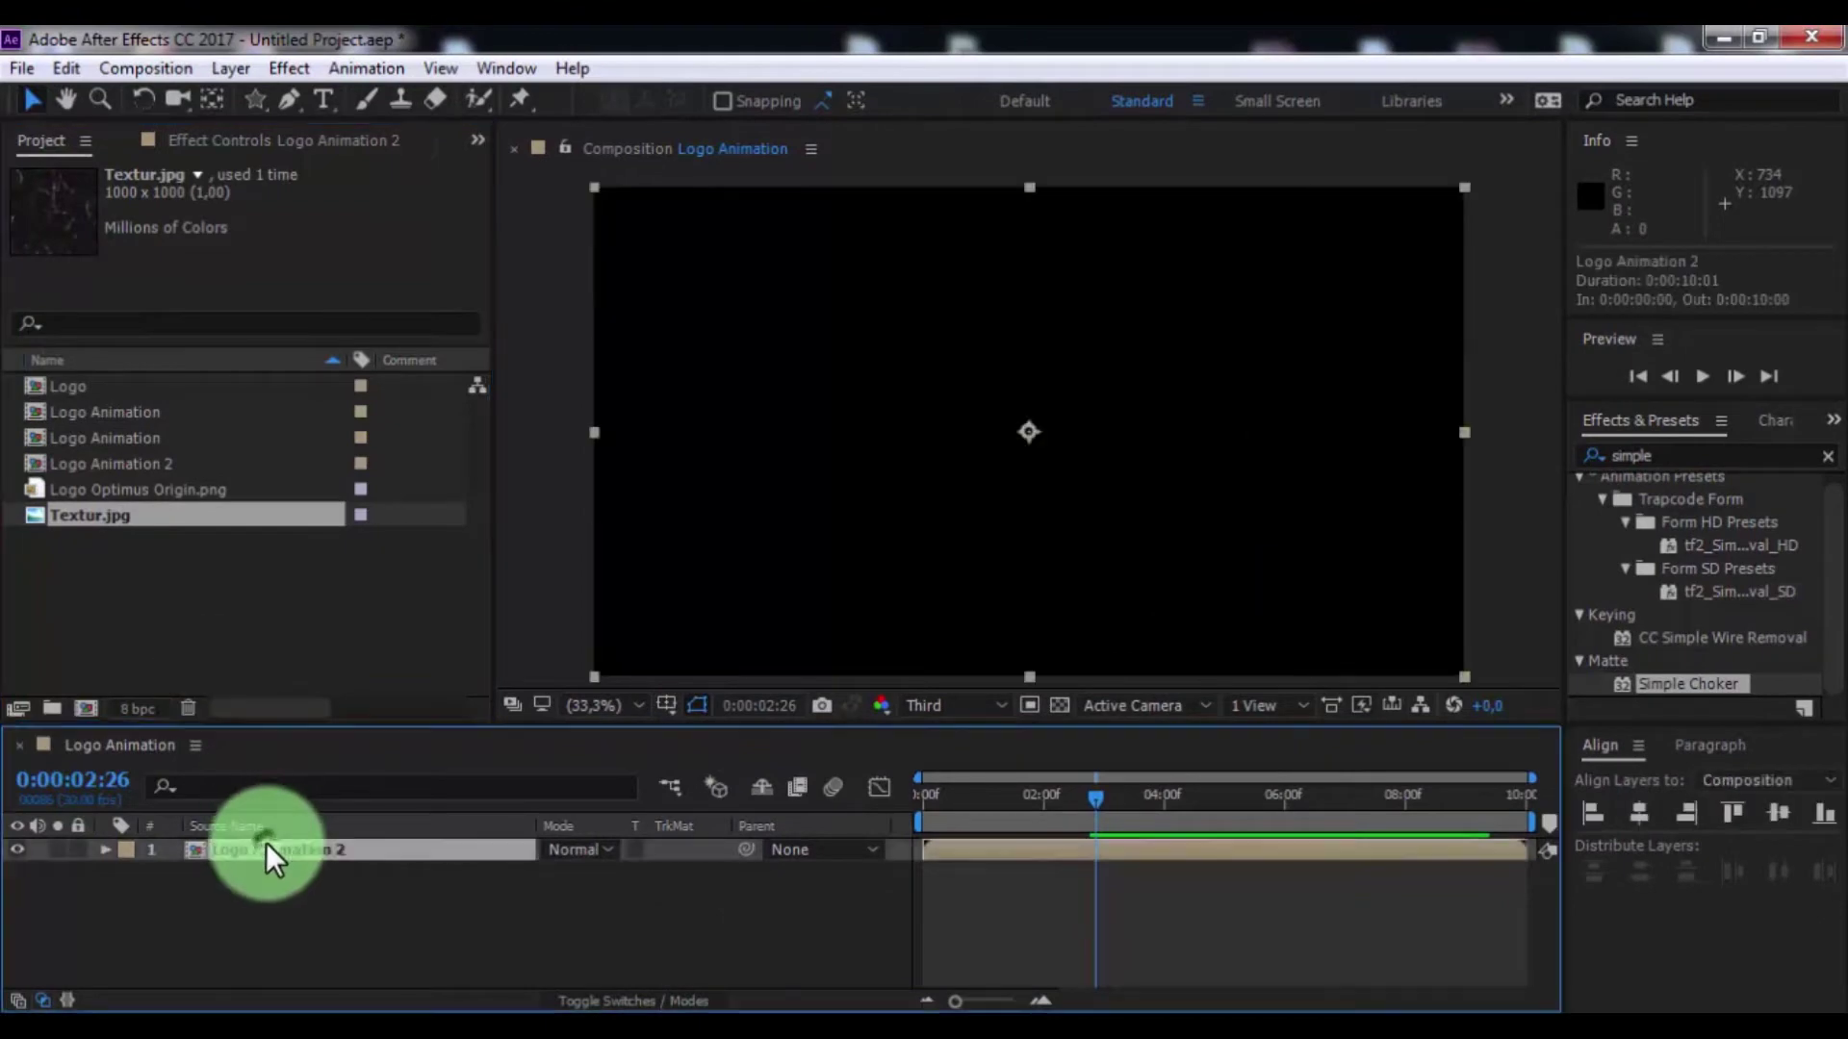
double_click(266, 843)
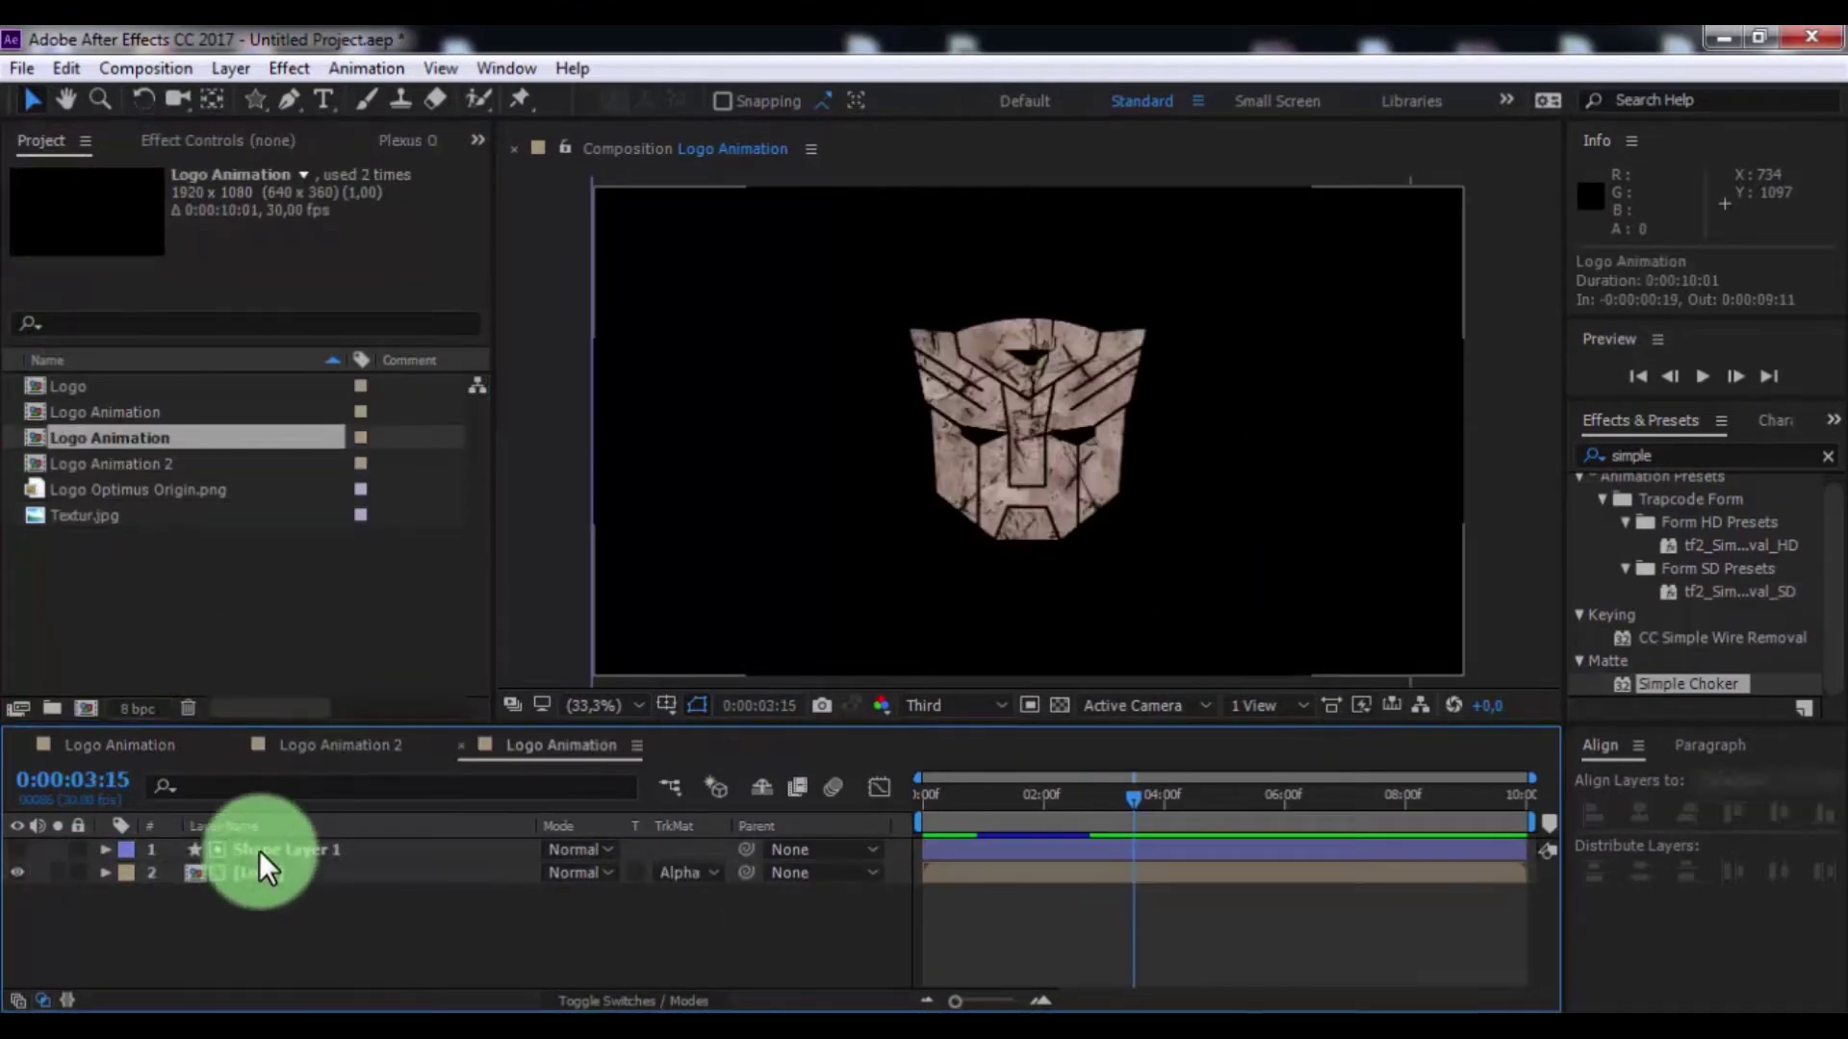
click(258, 848)
right_click(279, 847)
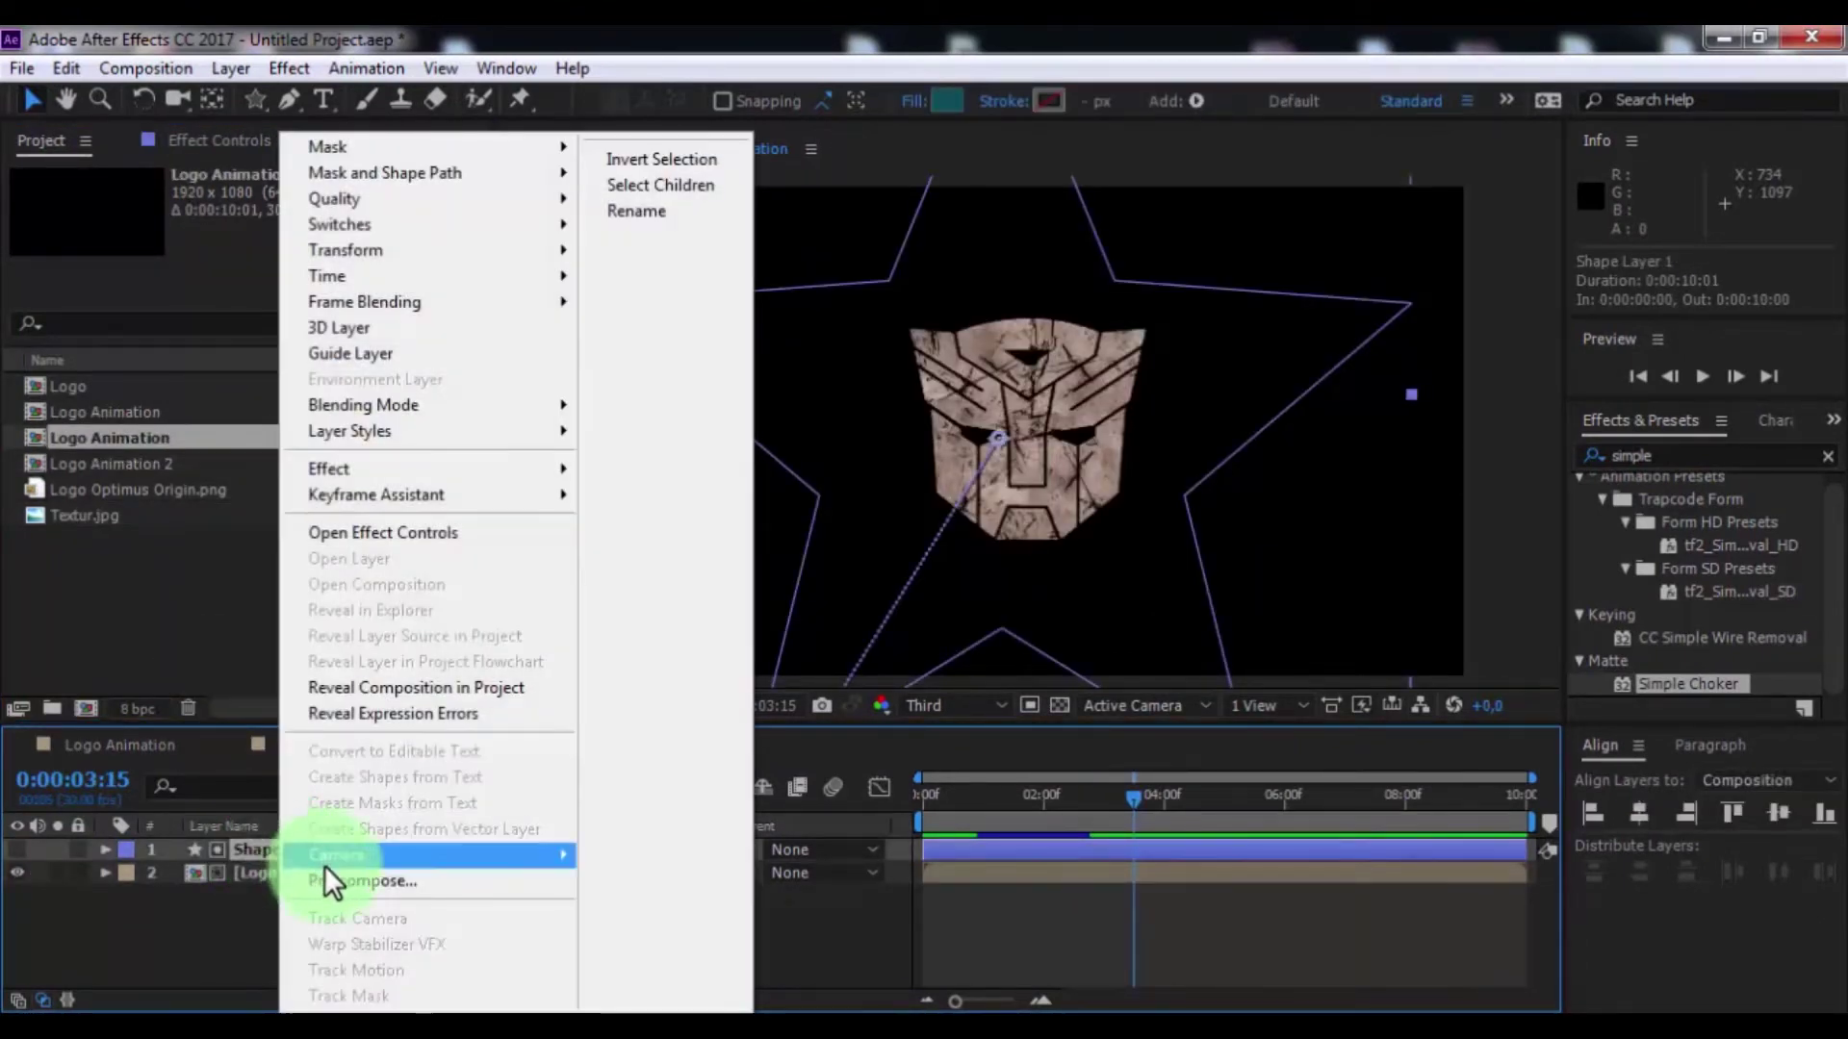
click(332, 878)
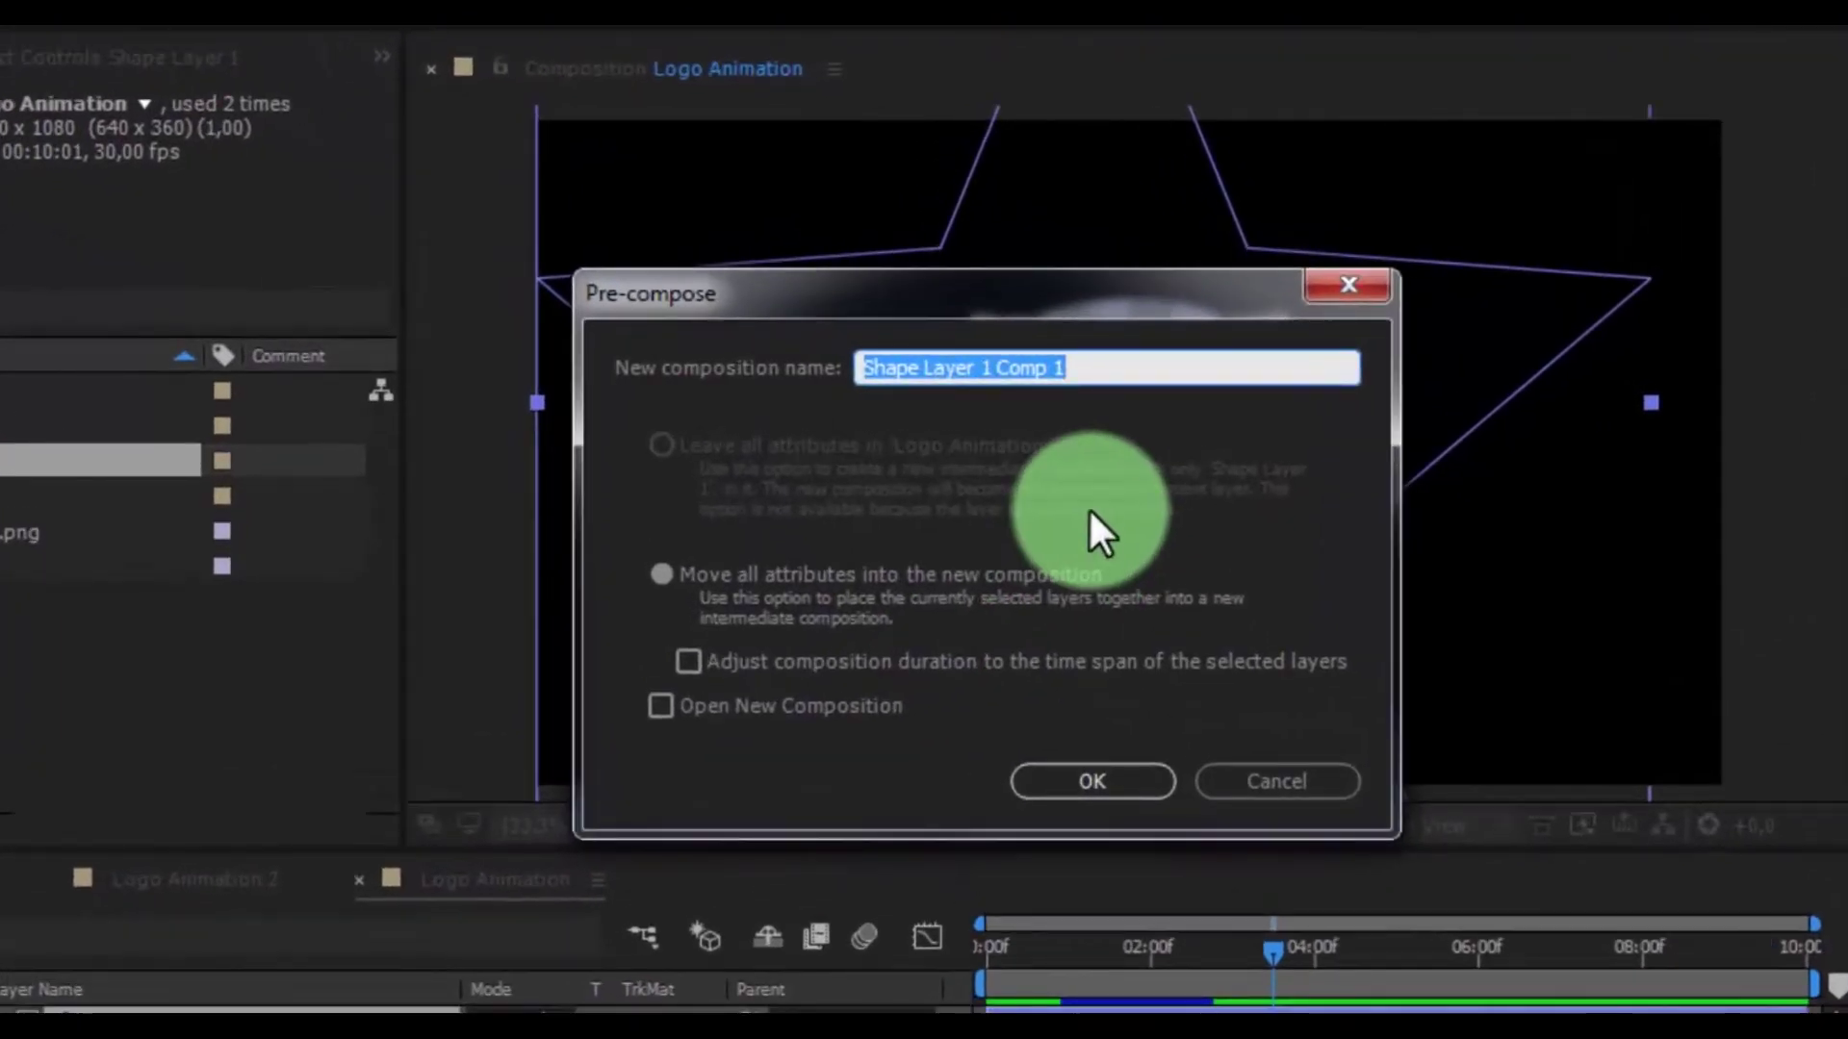
text(Shape)
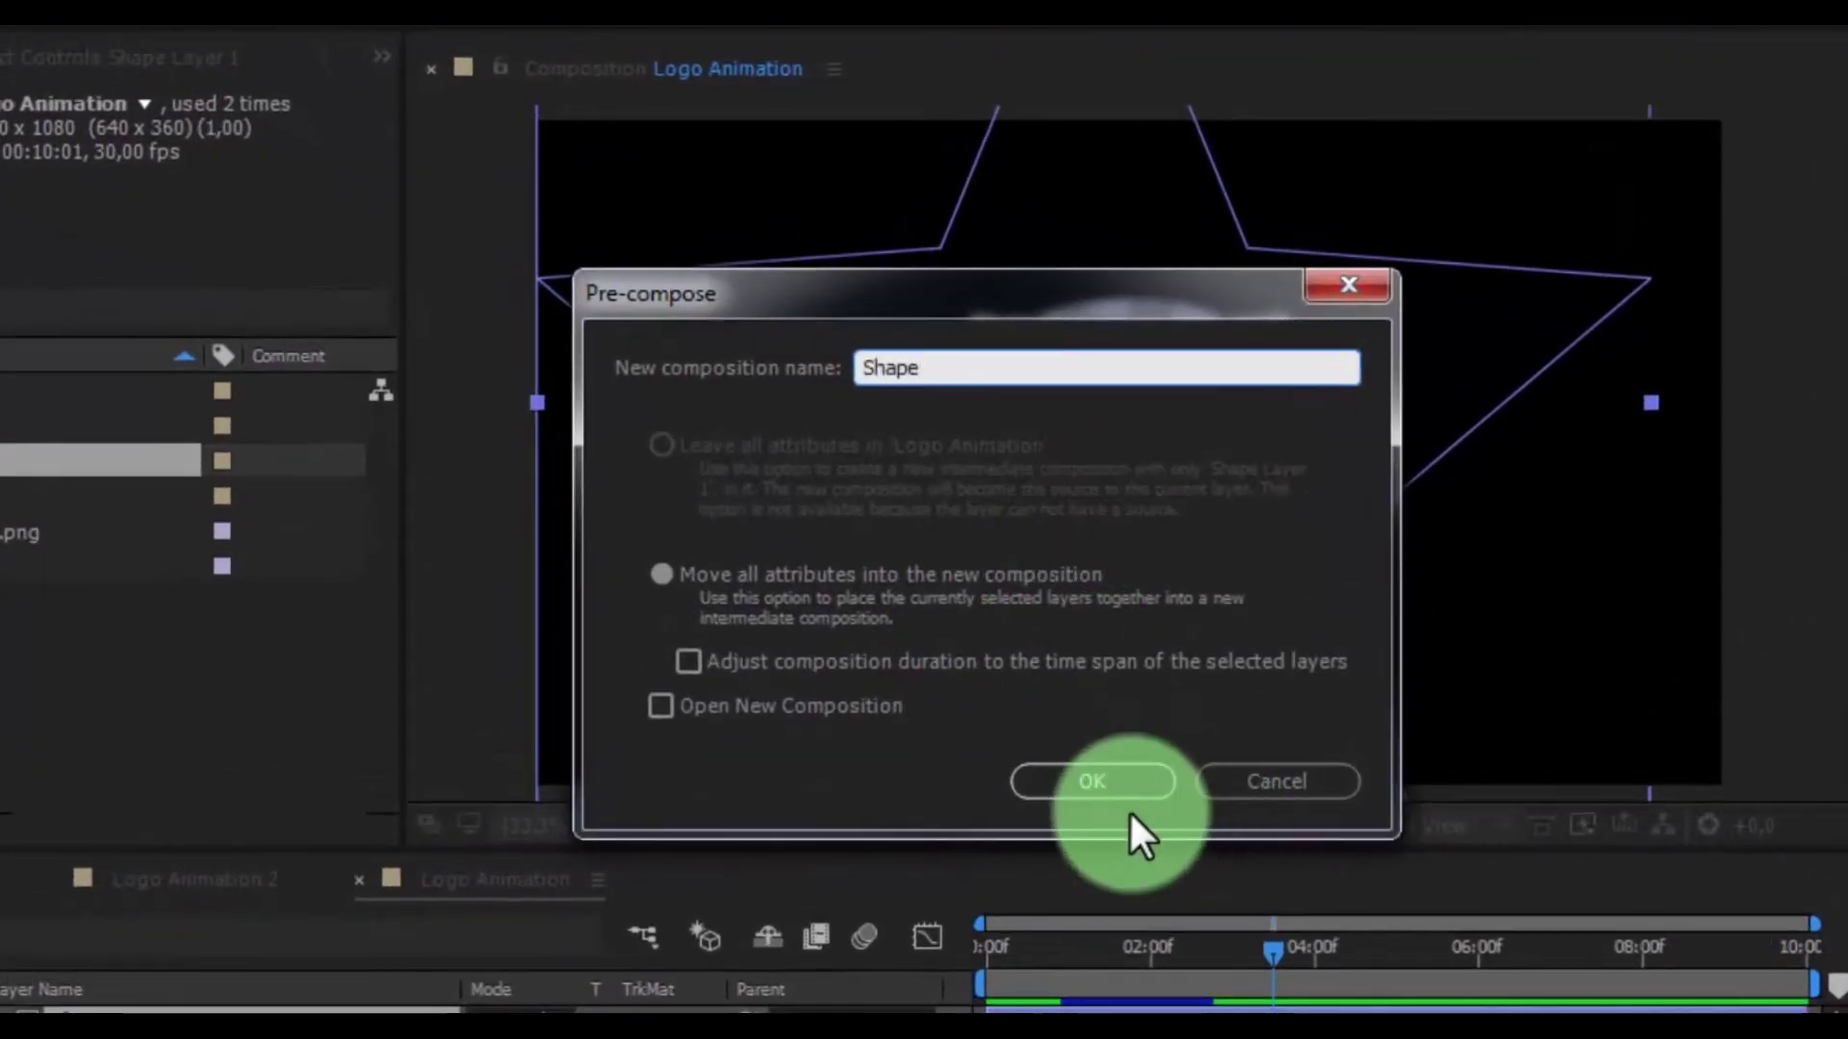
click(1100, 787)
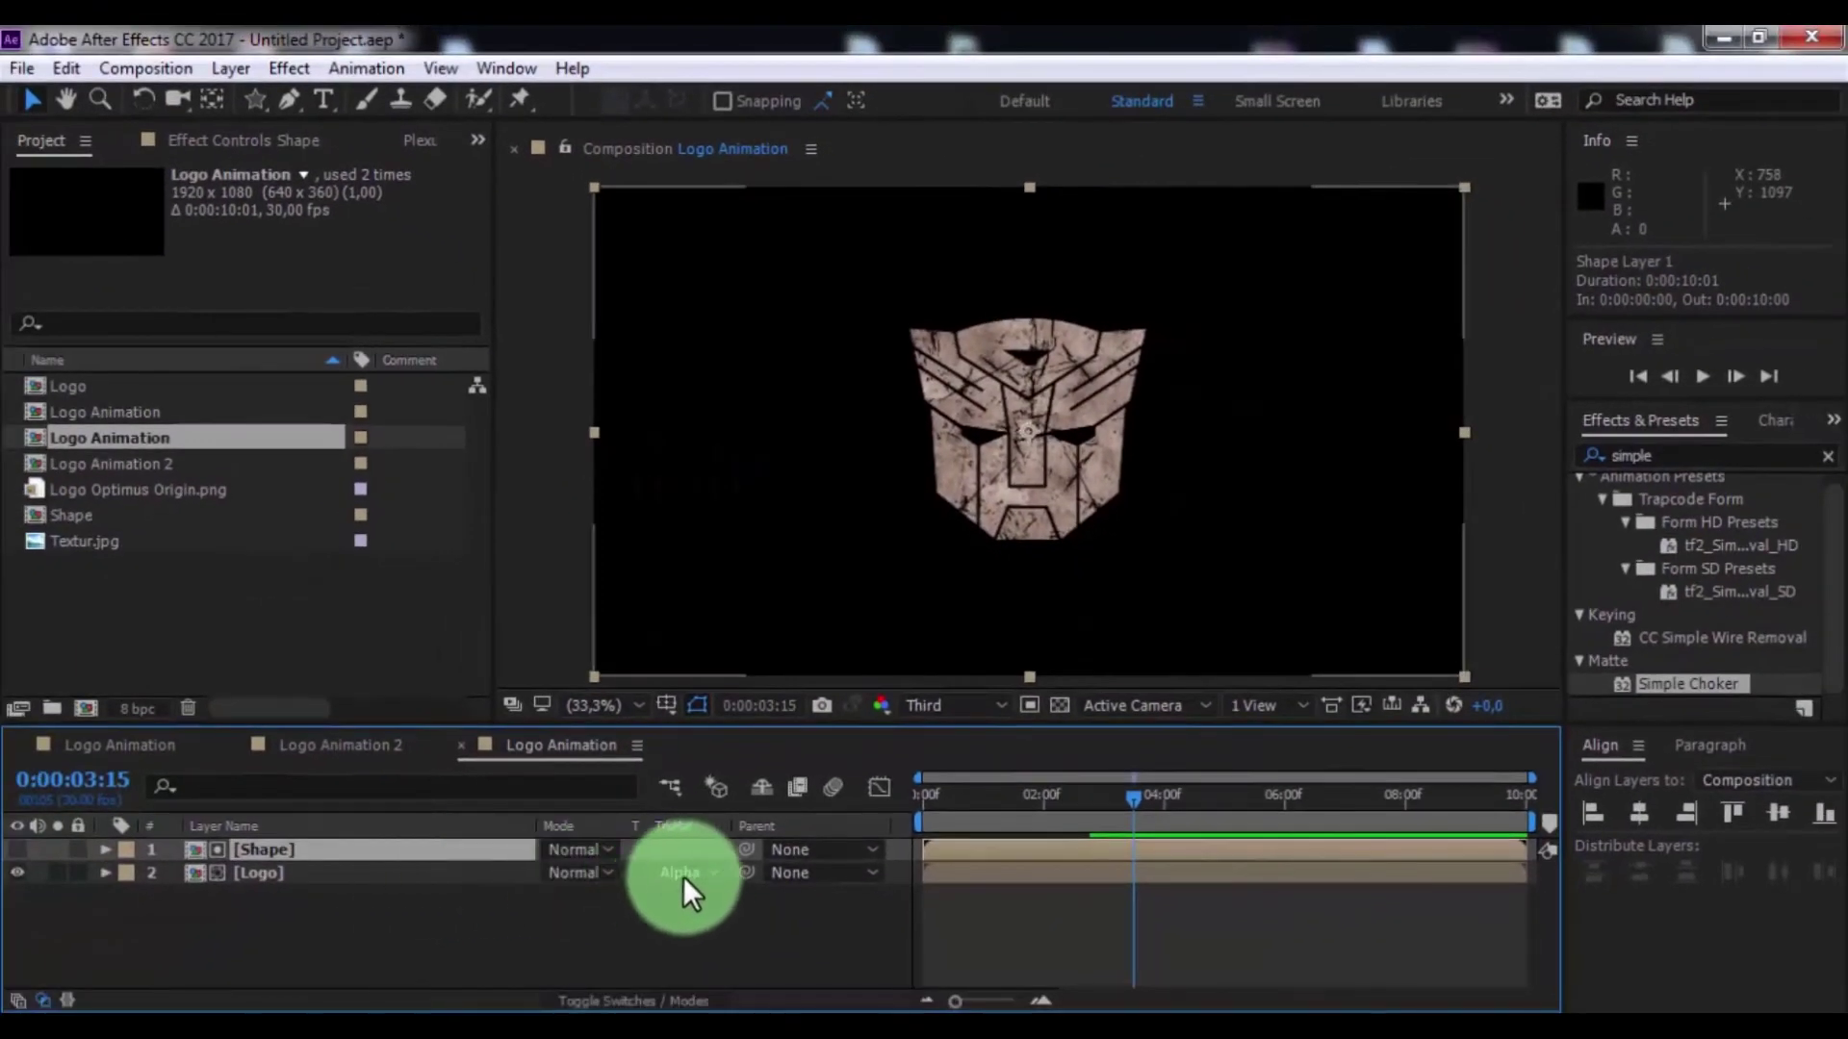
Add the Shape comp above Logo Animation 2 and use it as an inverted alpha matte
click(459, 745)
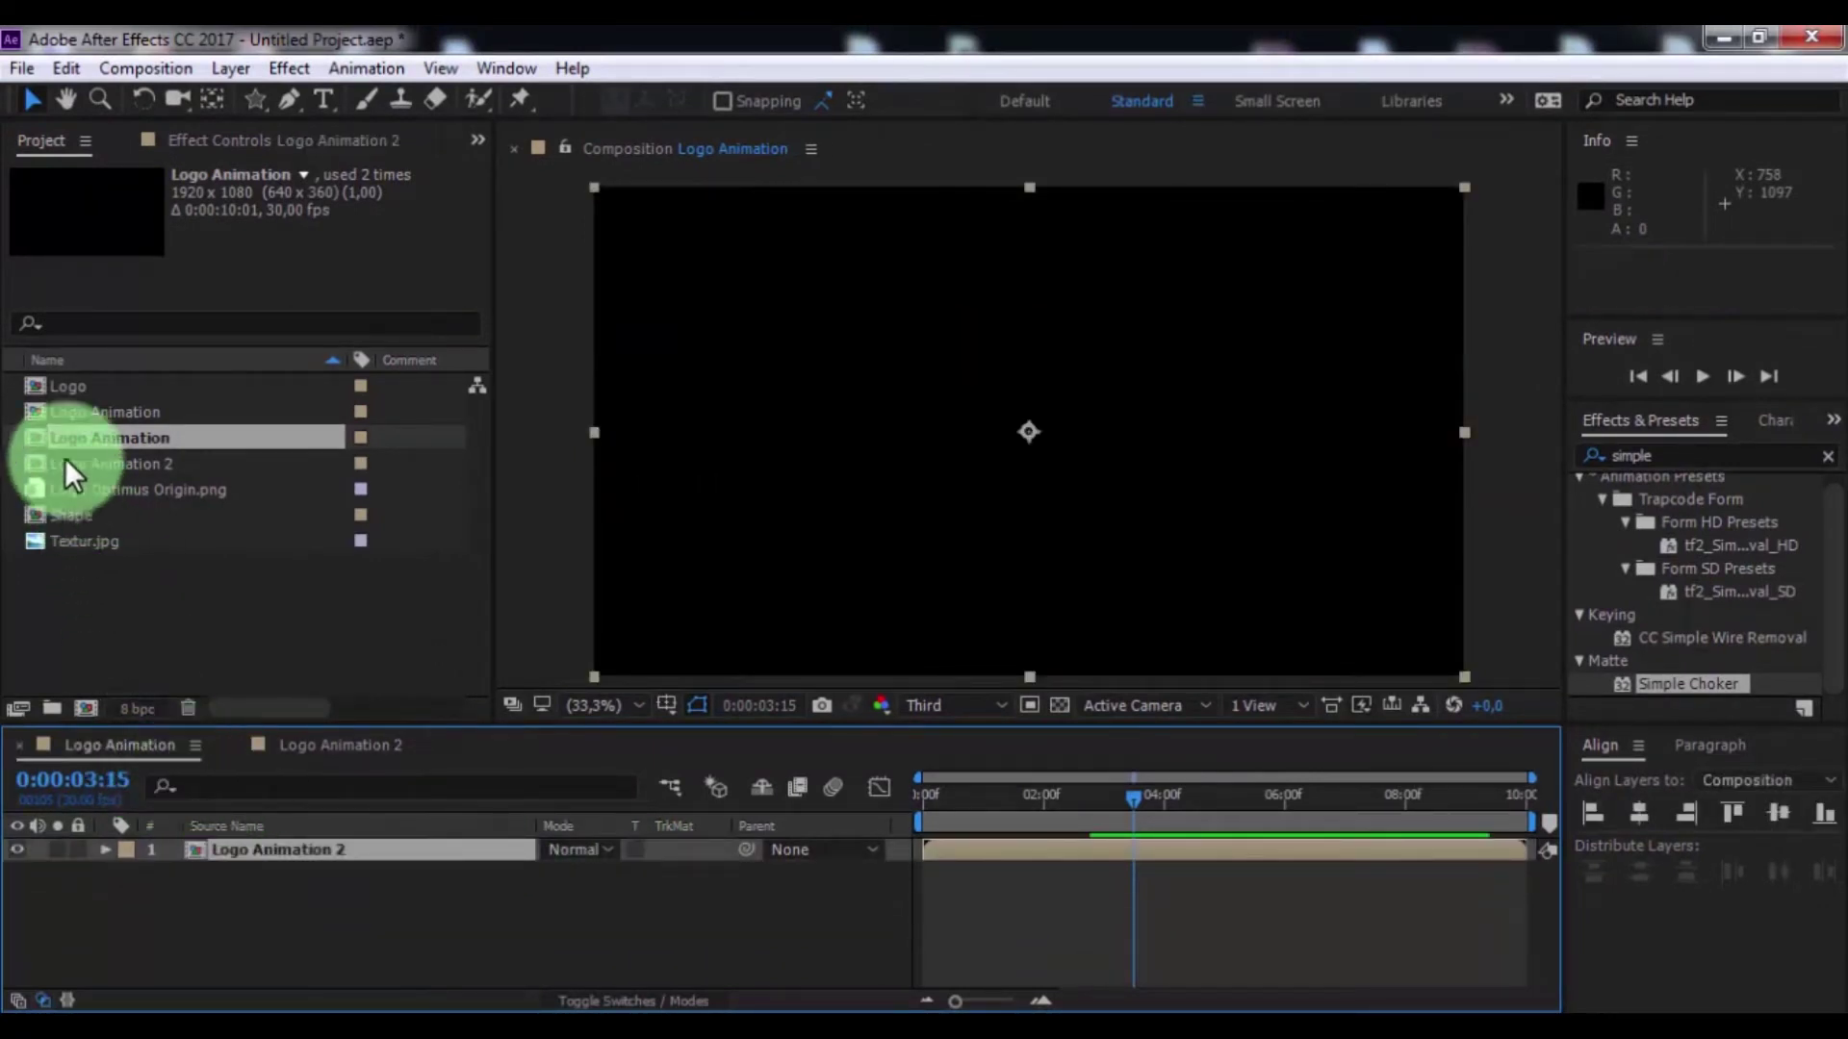
click(83, 521)
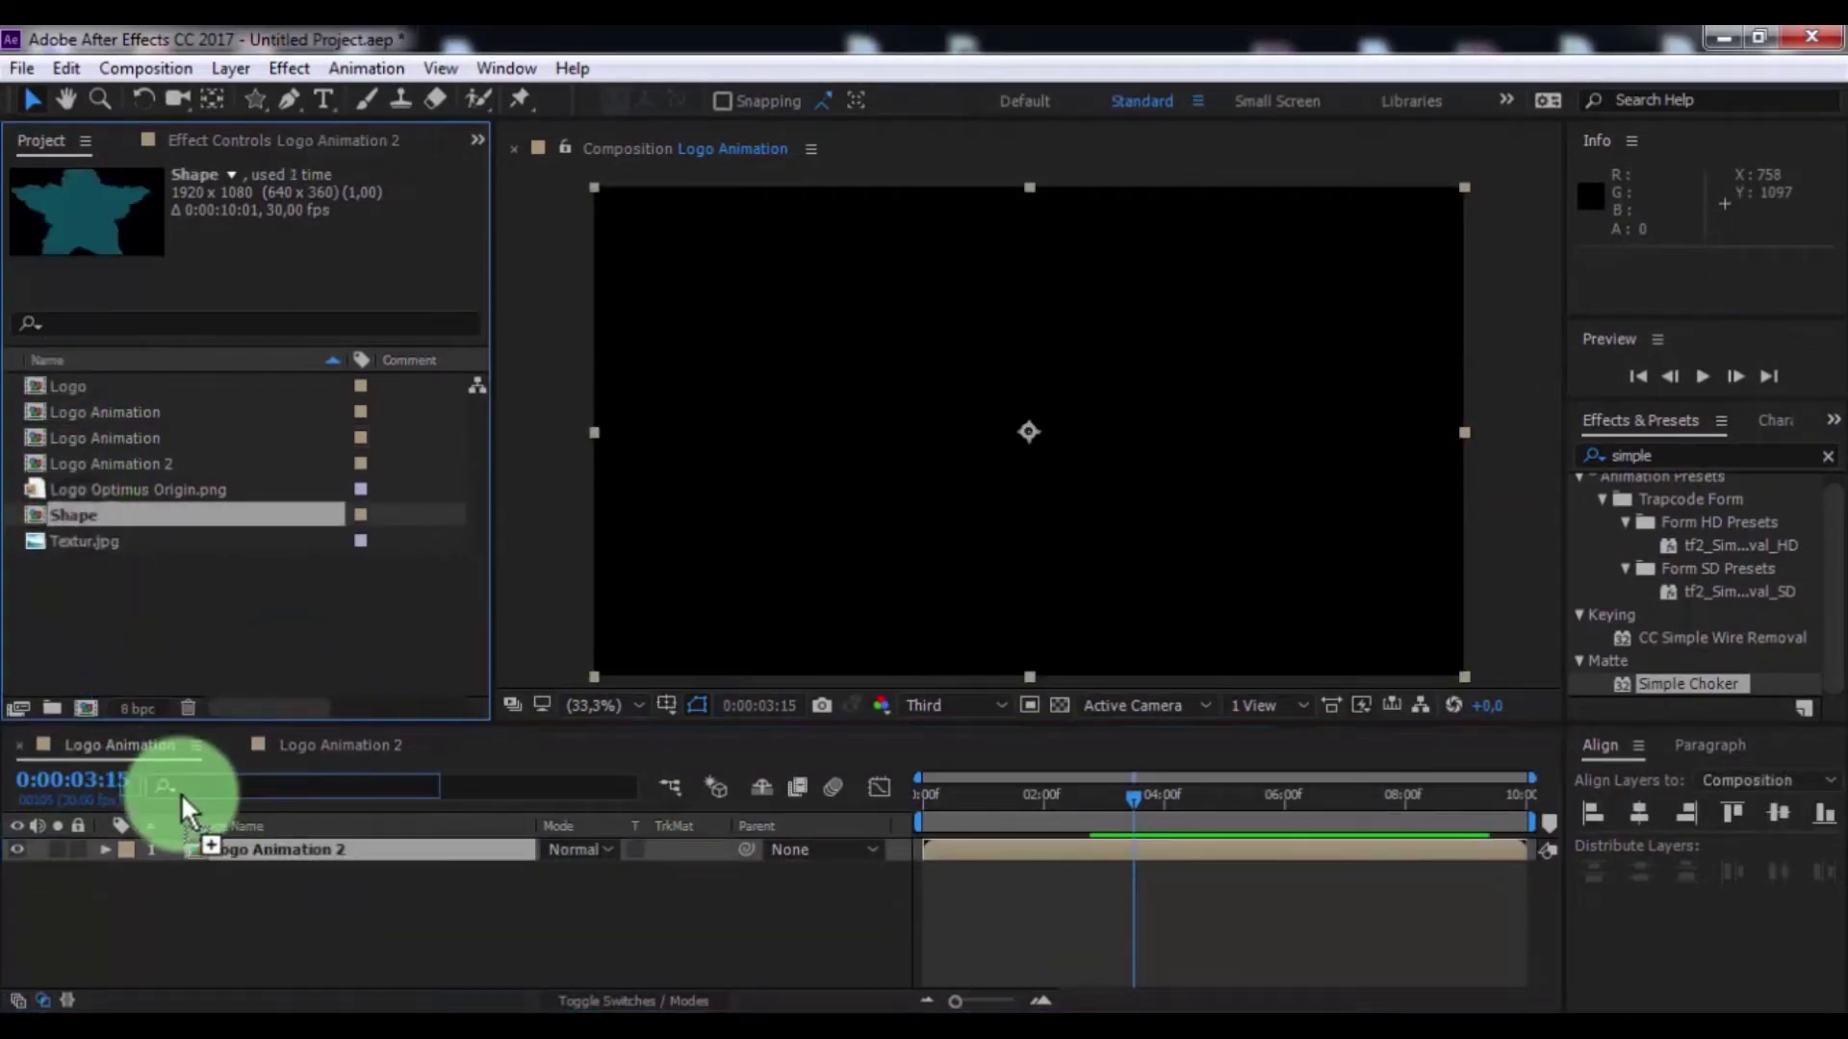
drag(83, 521, 218, 842)
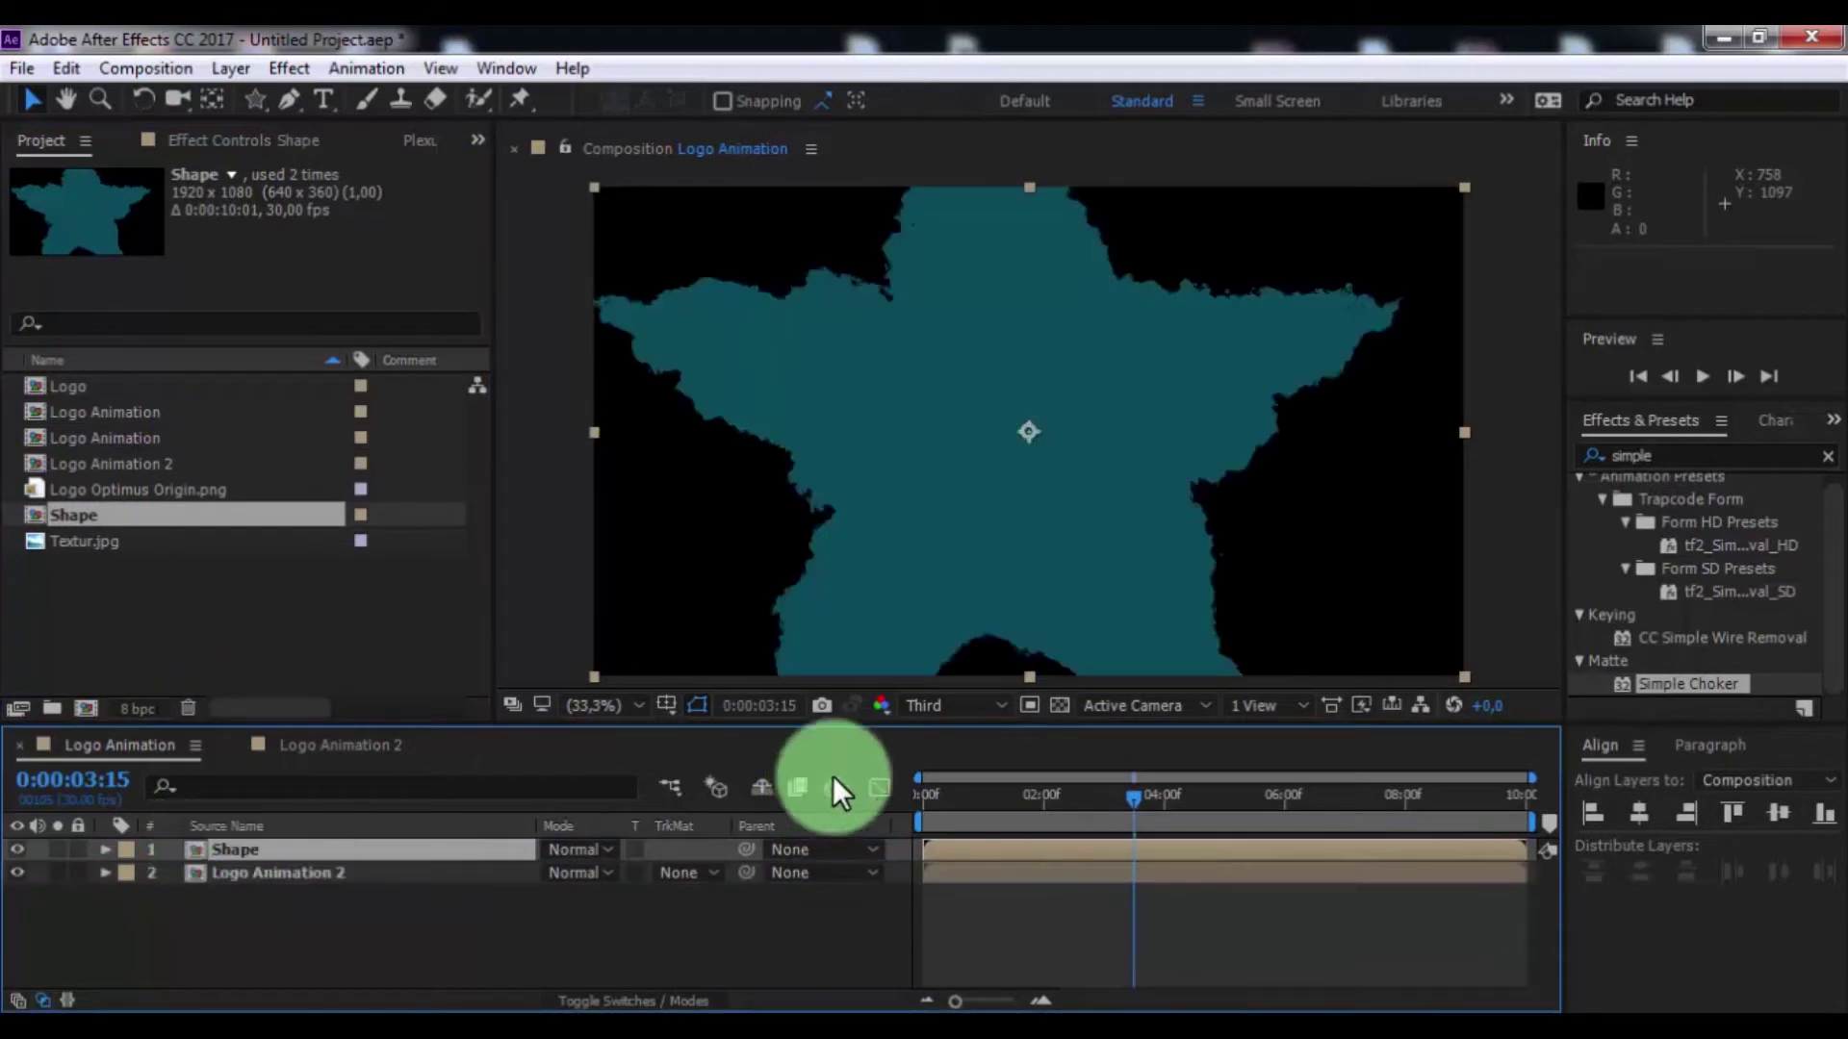
drag(1061, 823, 997, 816)
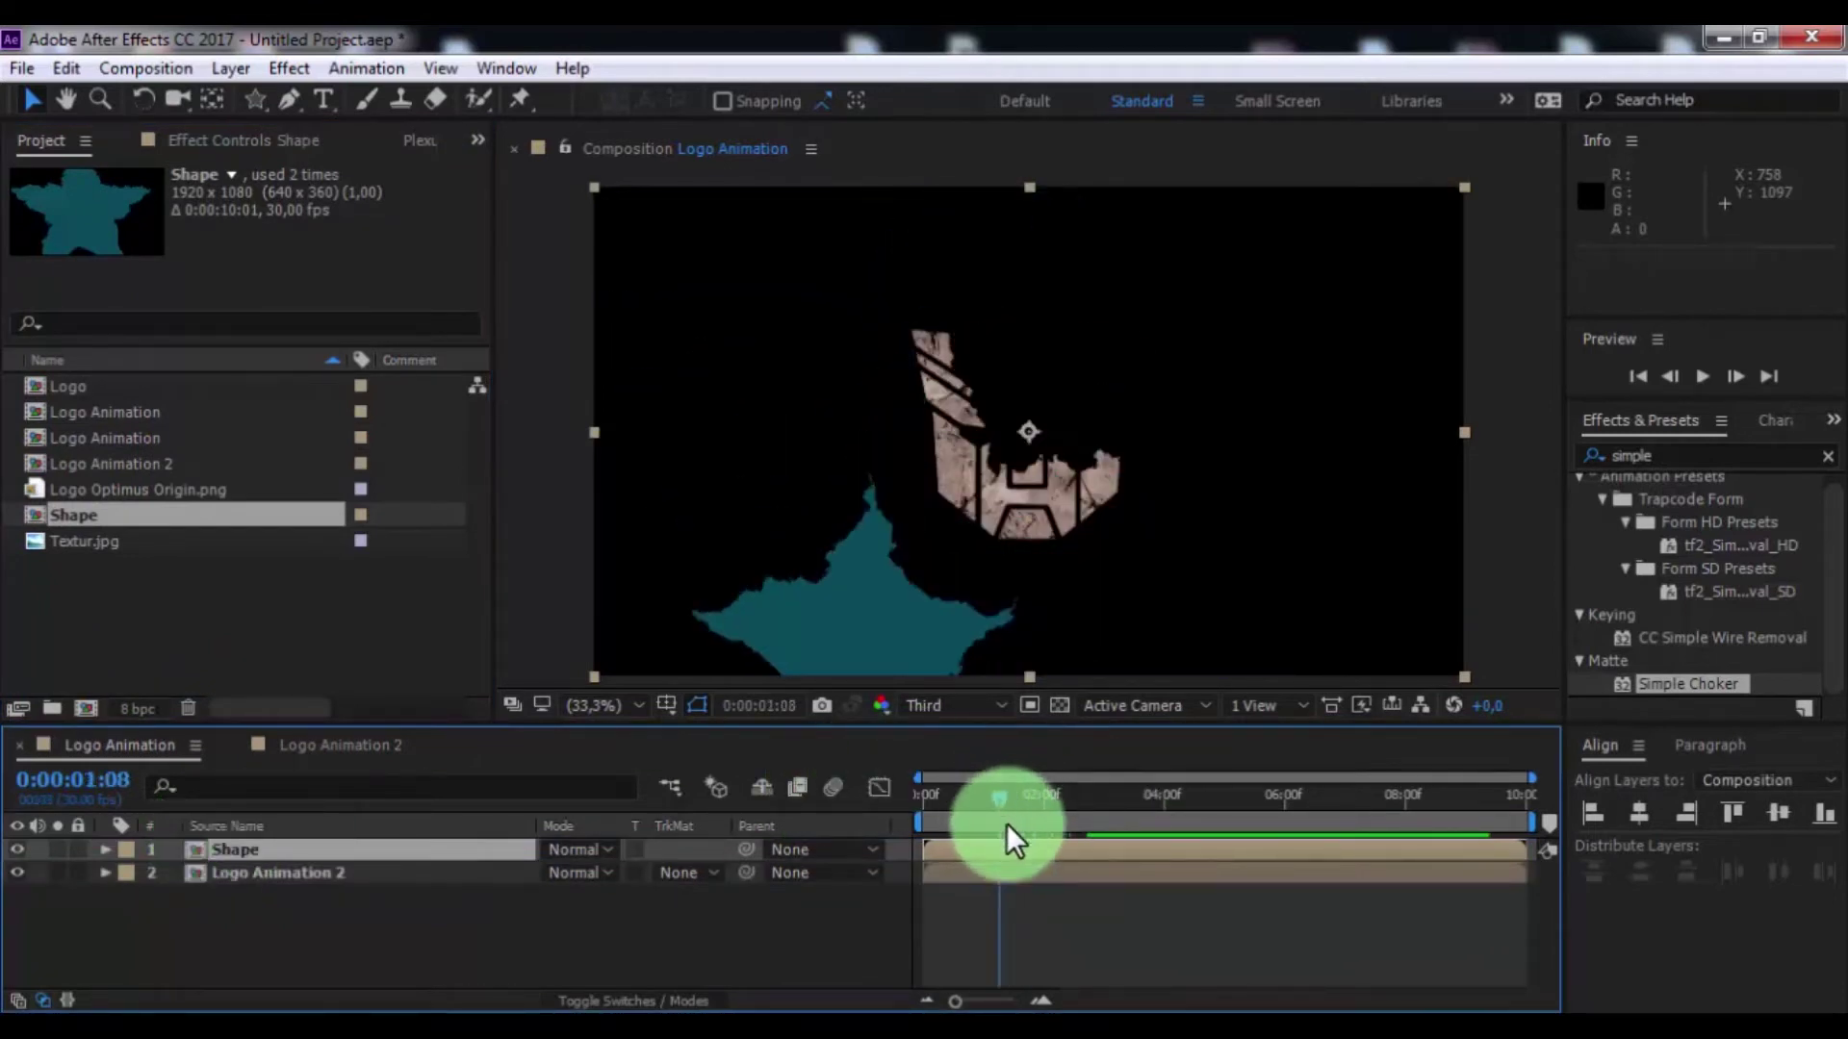
click(688, 874)
click(784, 779)
drag(996, 798, 886, 803)
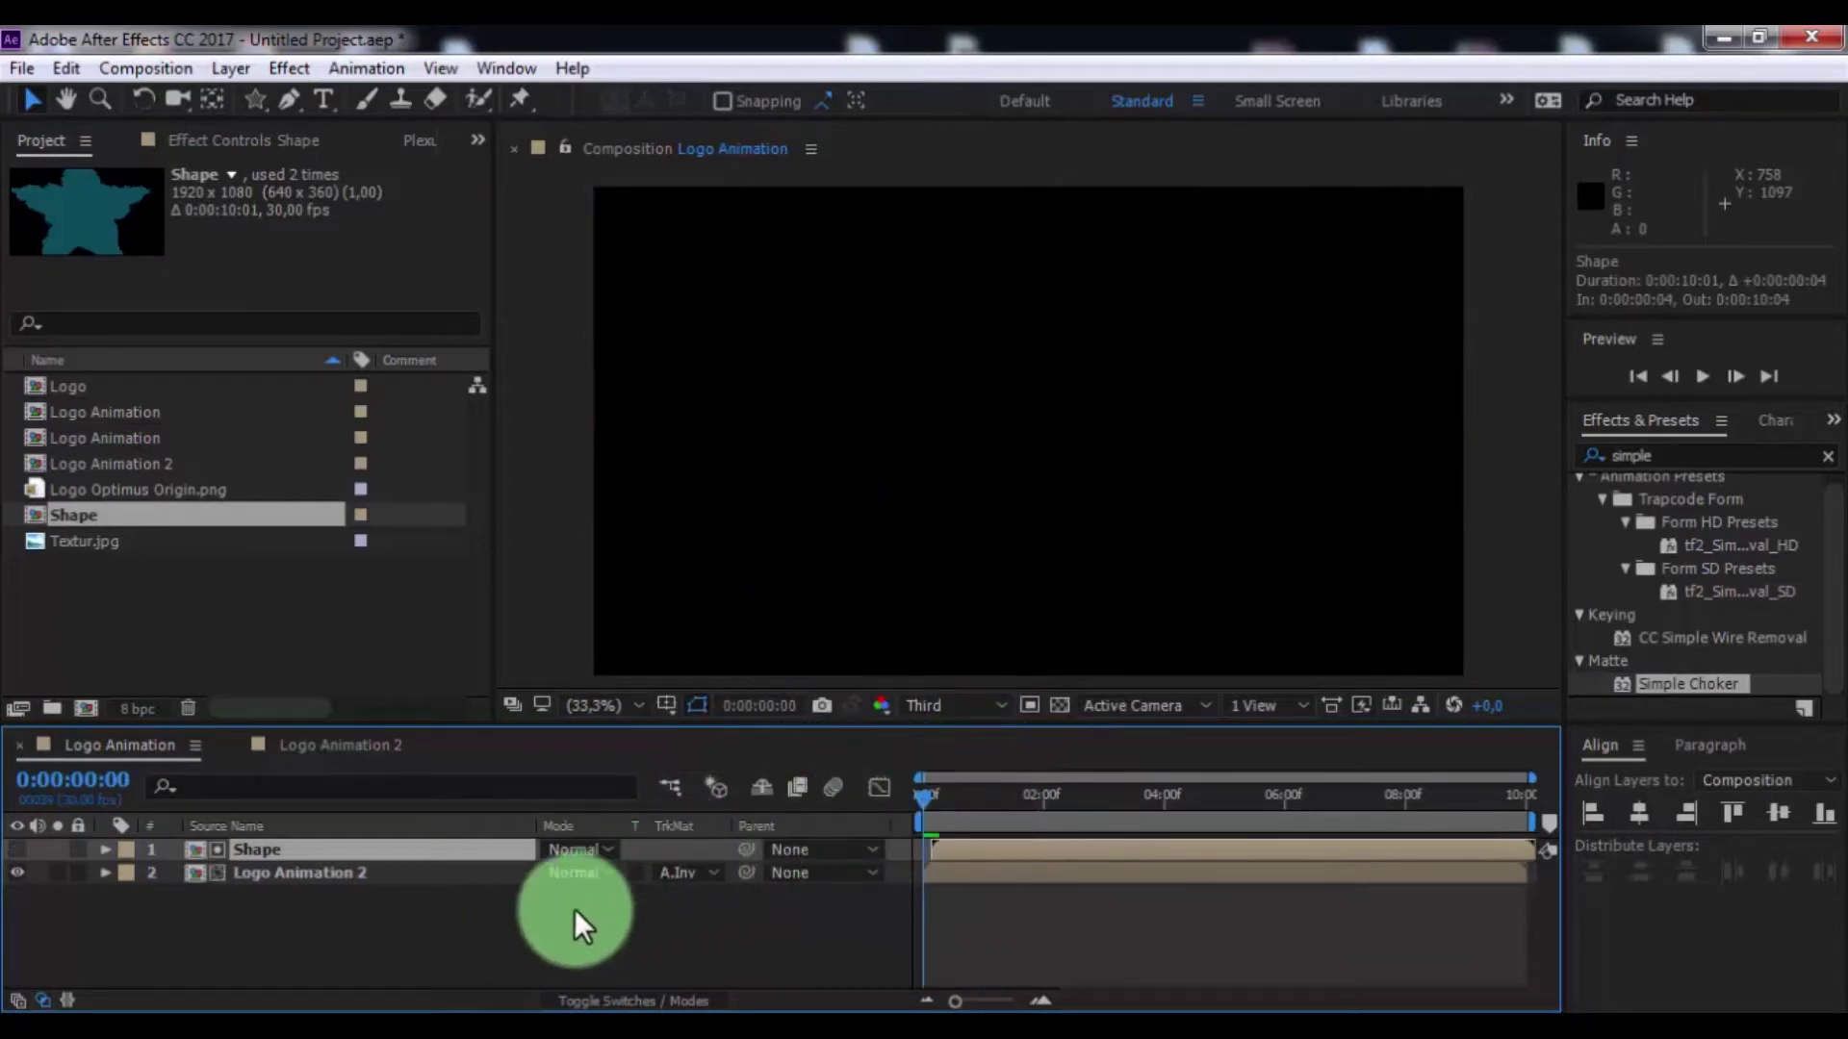
Precompose the Shape and Logo Animation 2 layers into a Logotype precomp
drag(562, 920, 282, 851)
right_click(282, 851)
click(387, 887)
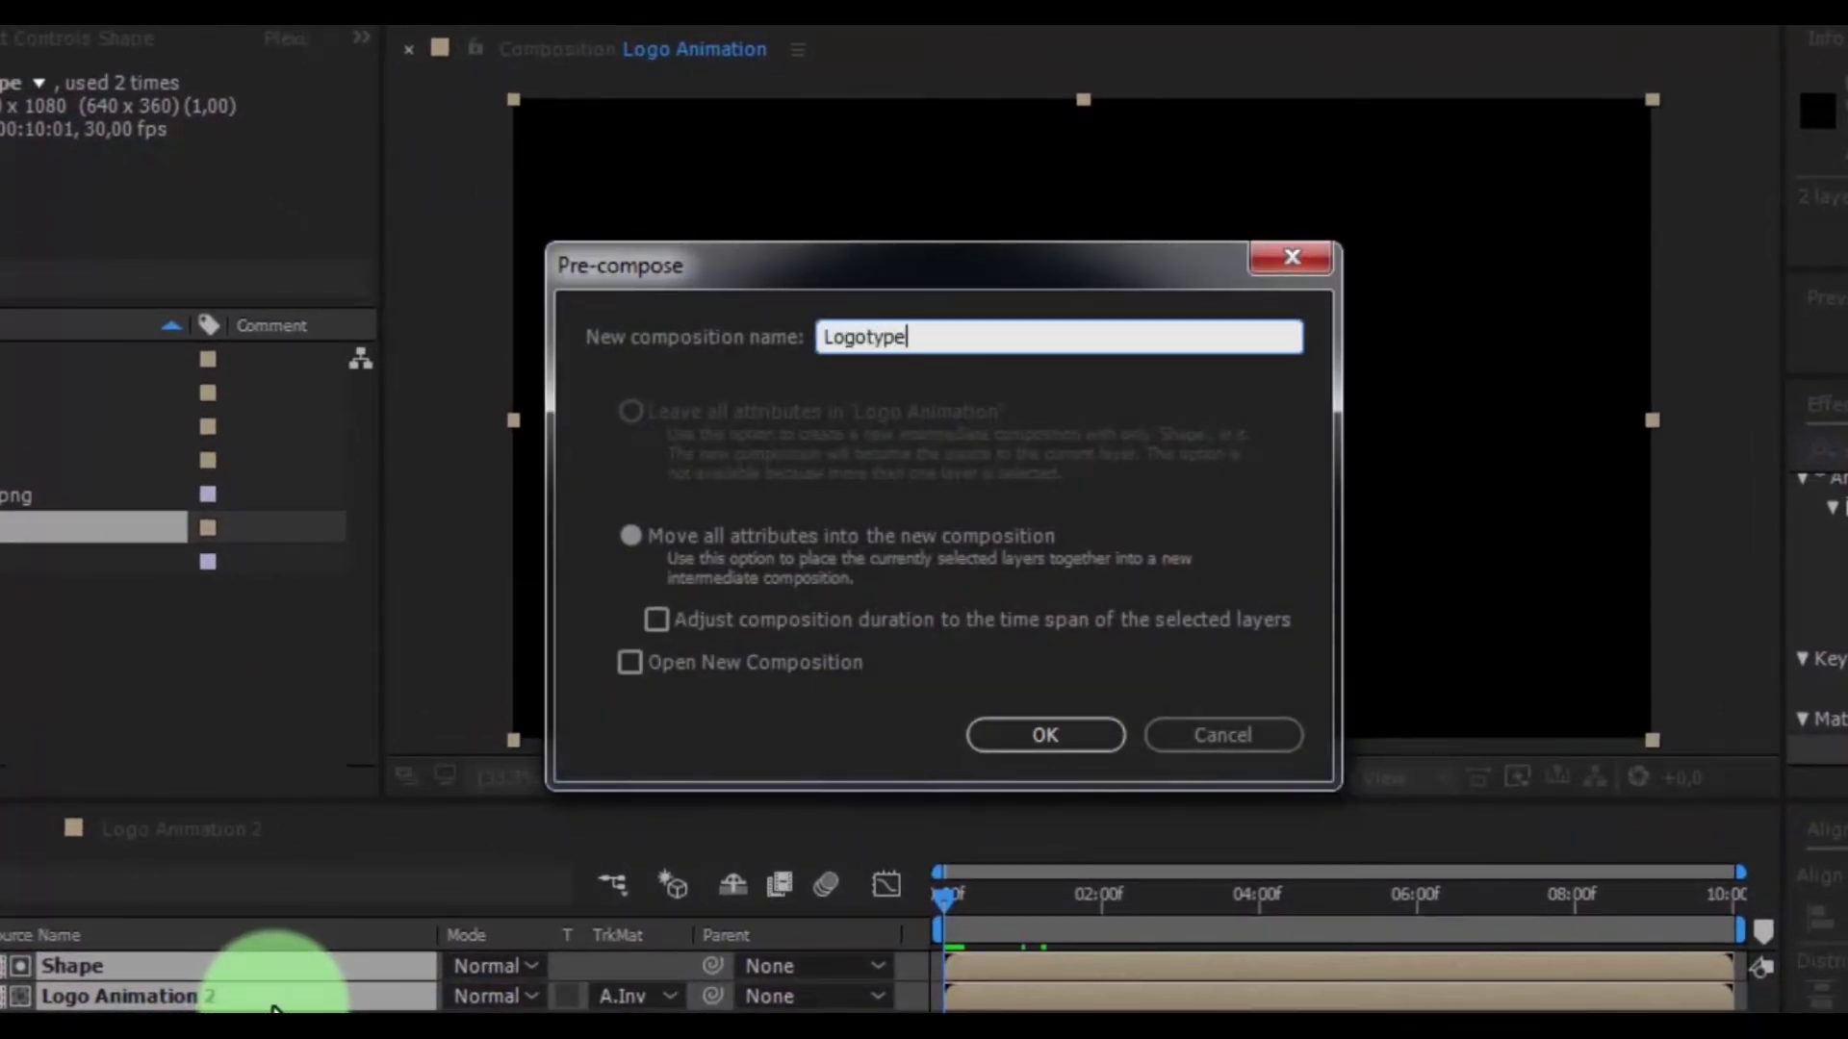
click(1083, 749)
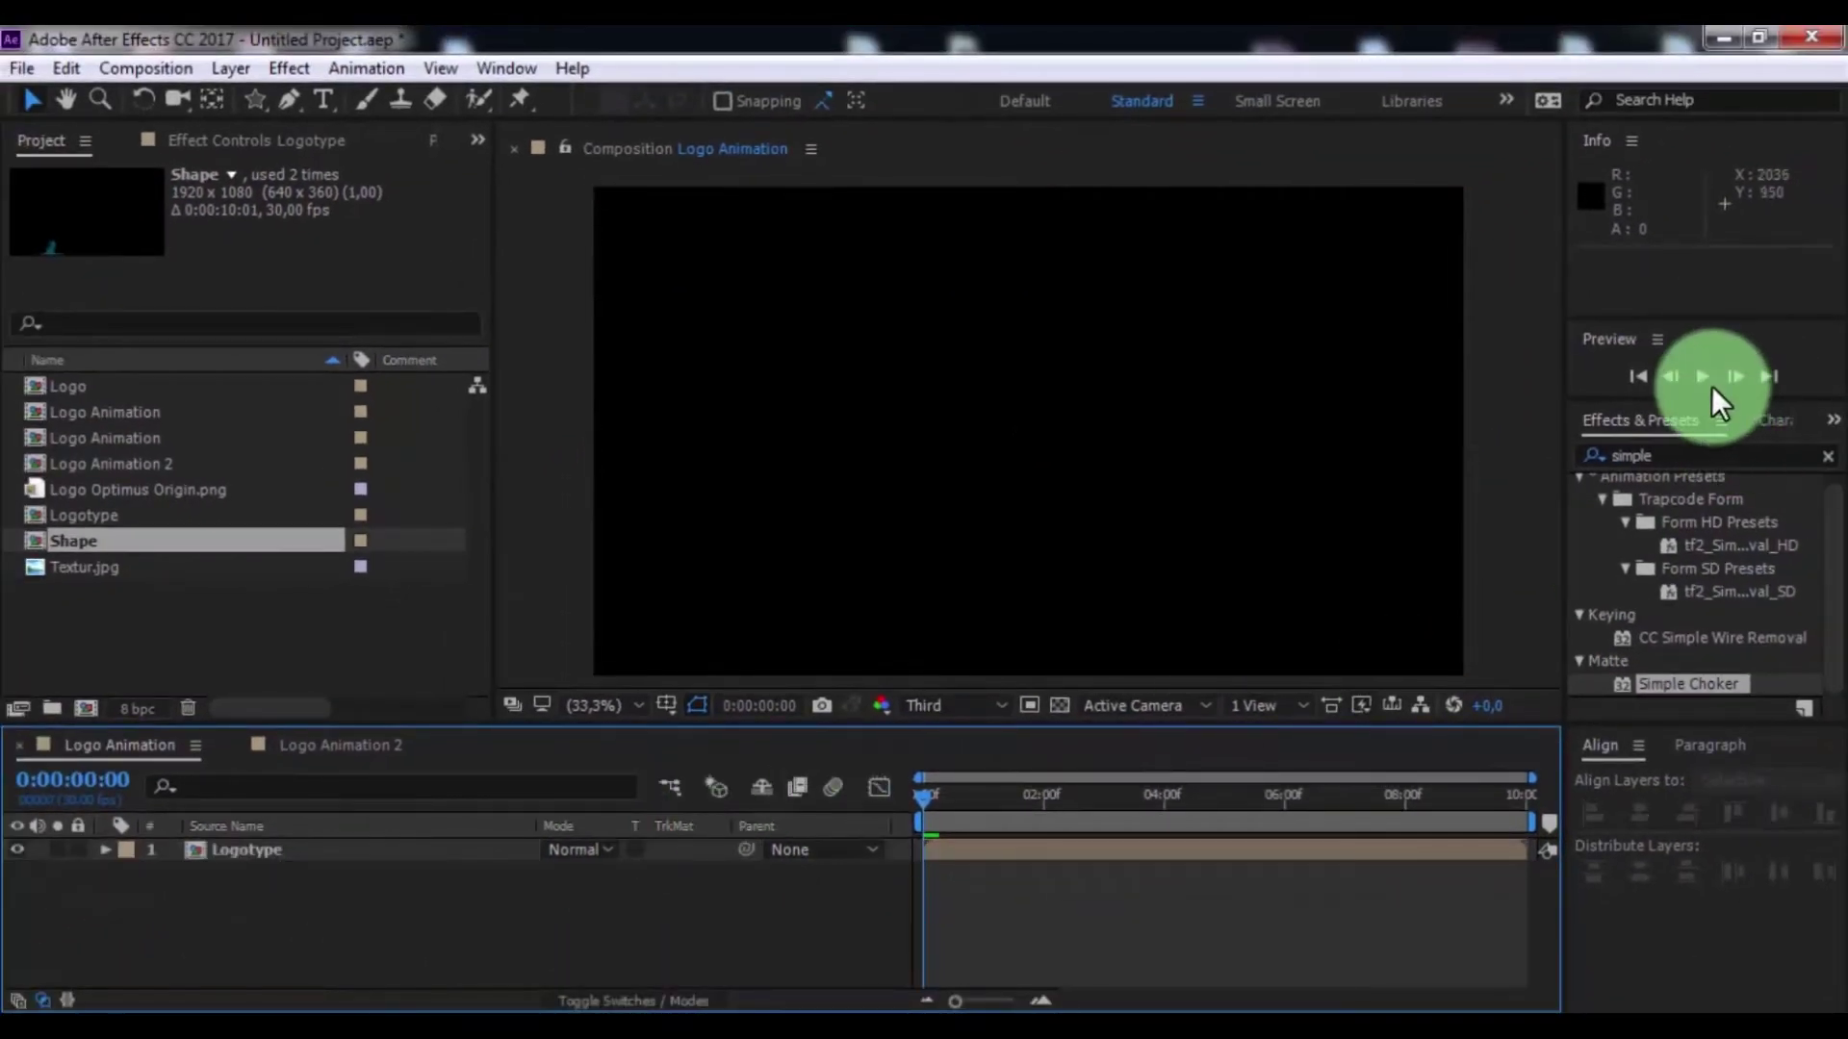
Preview the logo reveal, then select the Logotype layer
click(1716, 393)
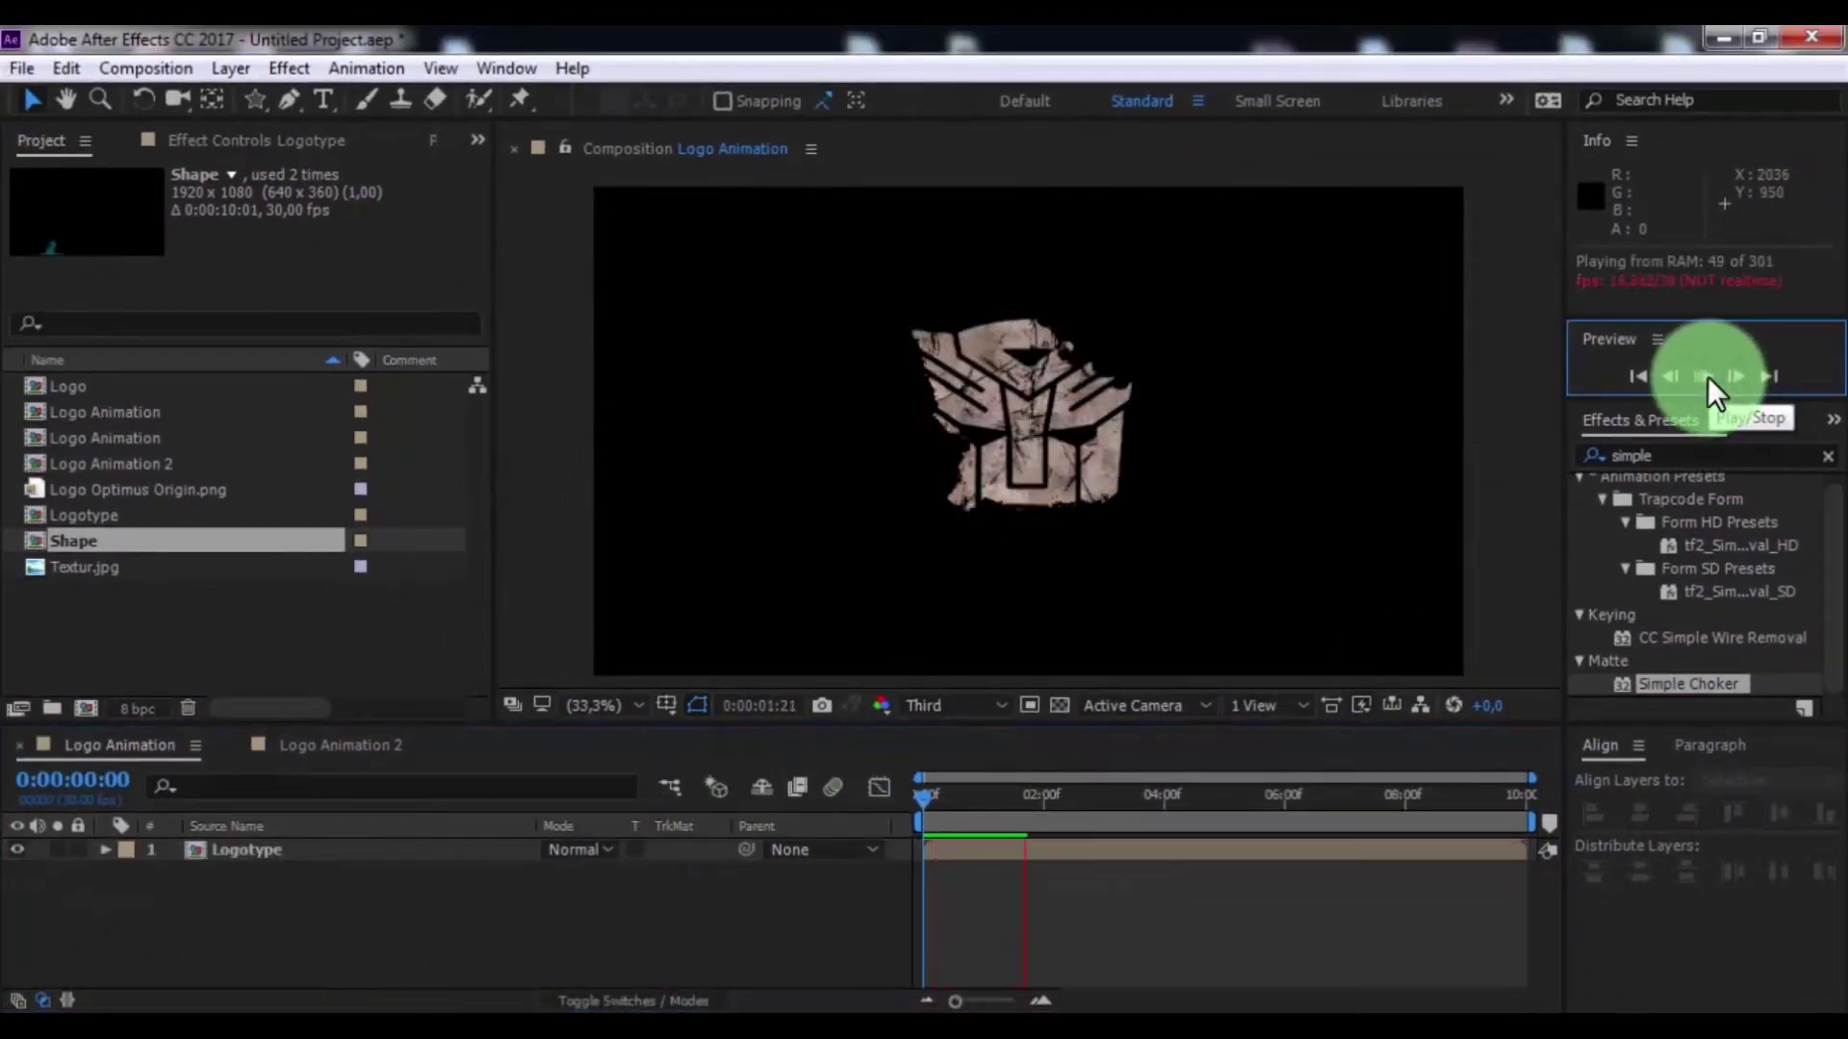
click(1708, 377)
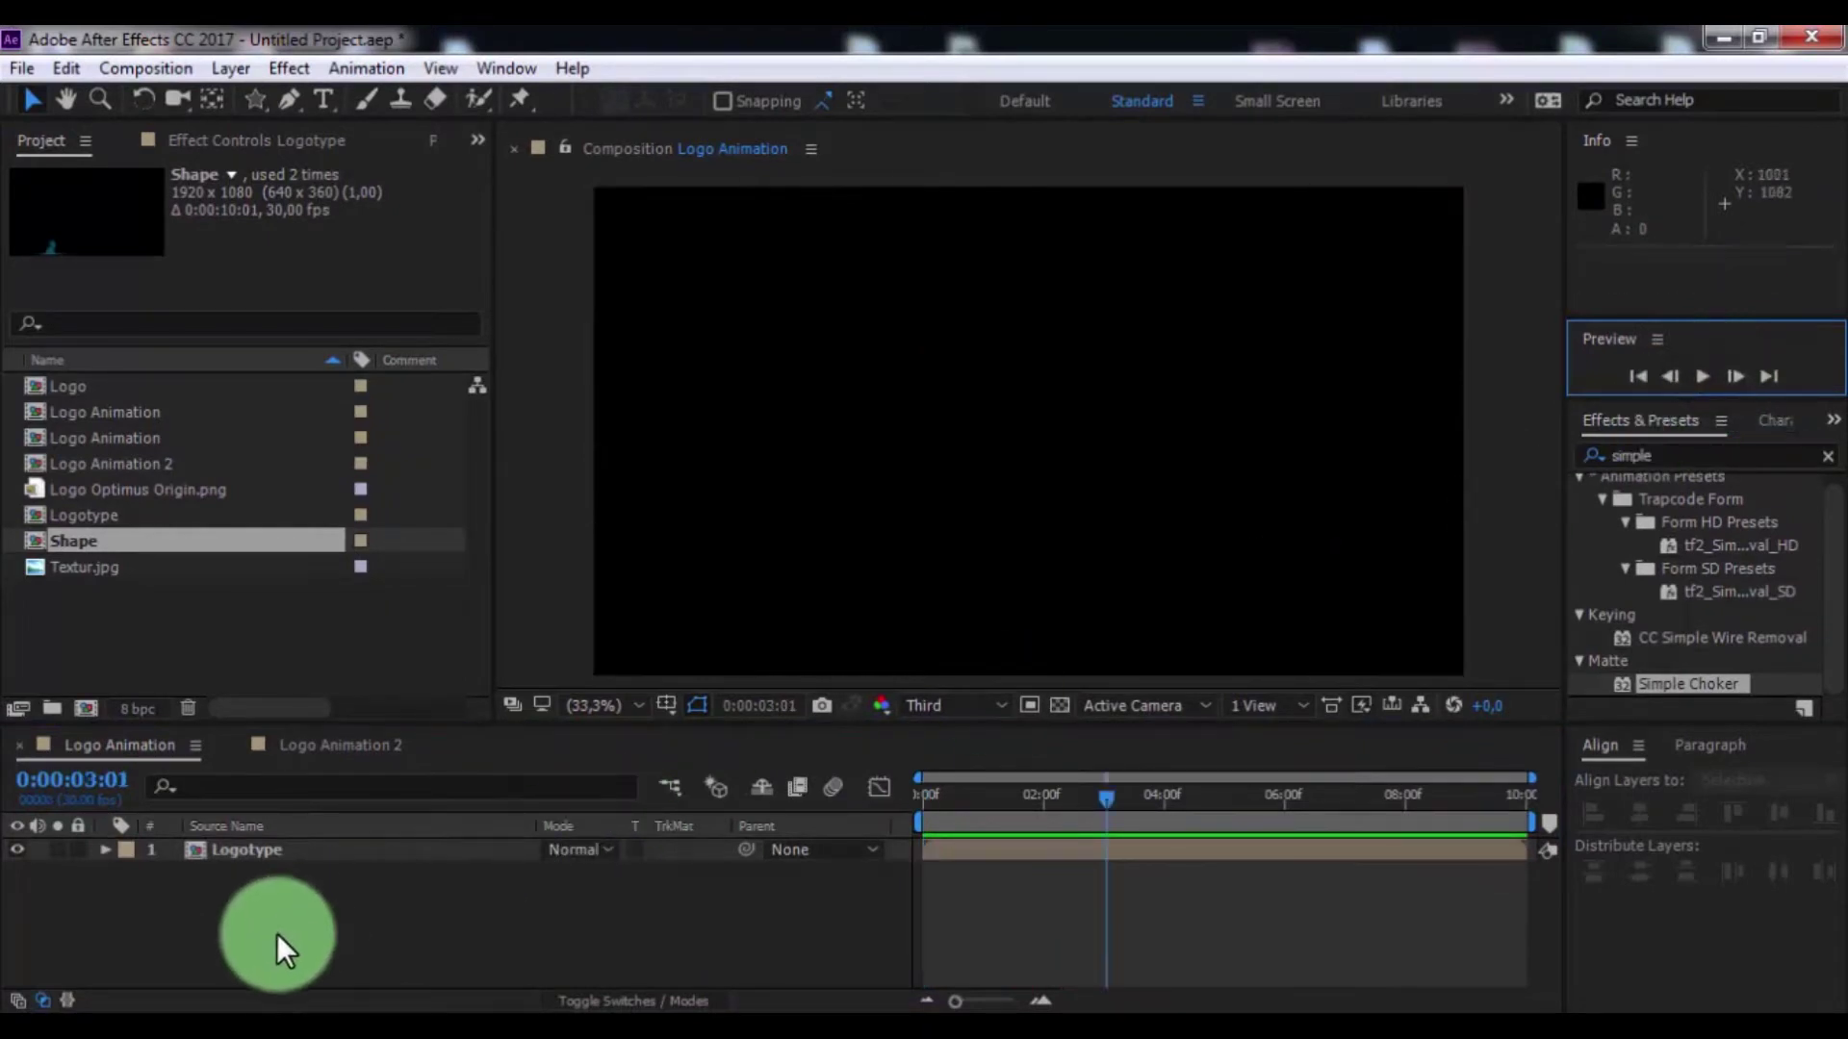
click(283, 856)
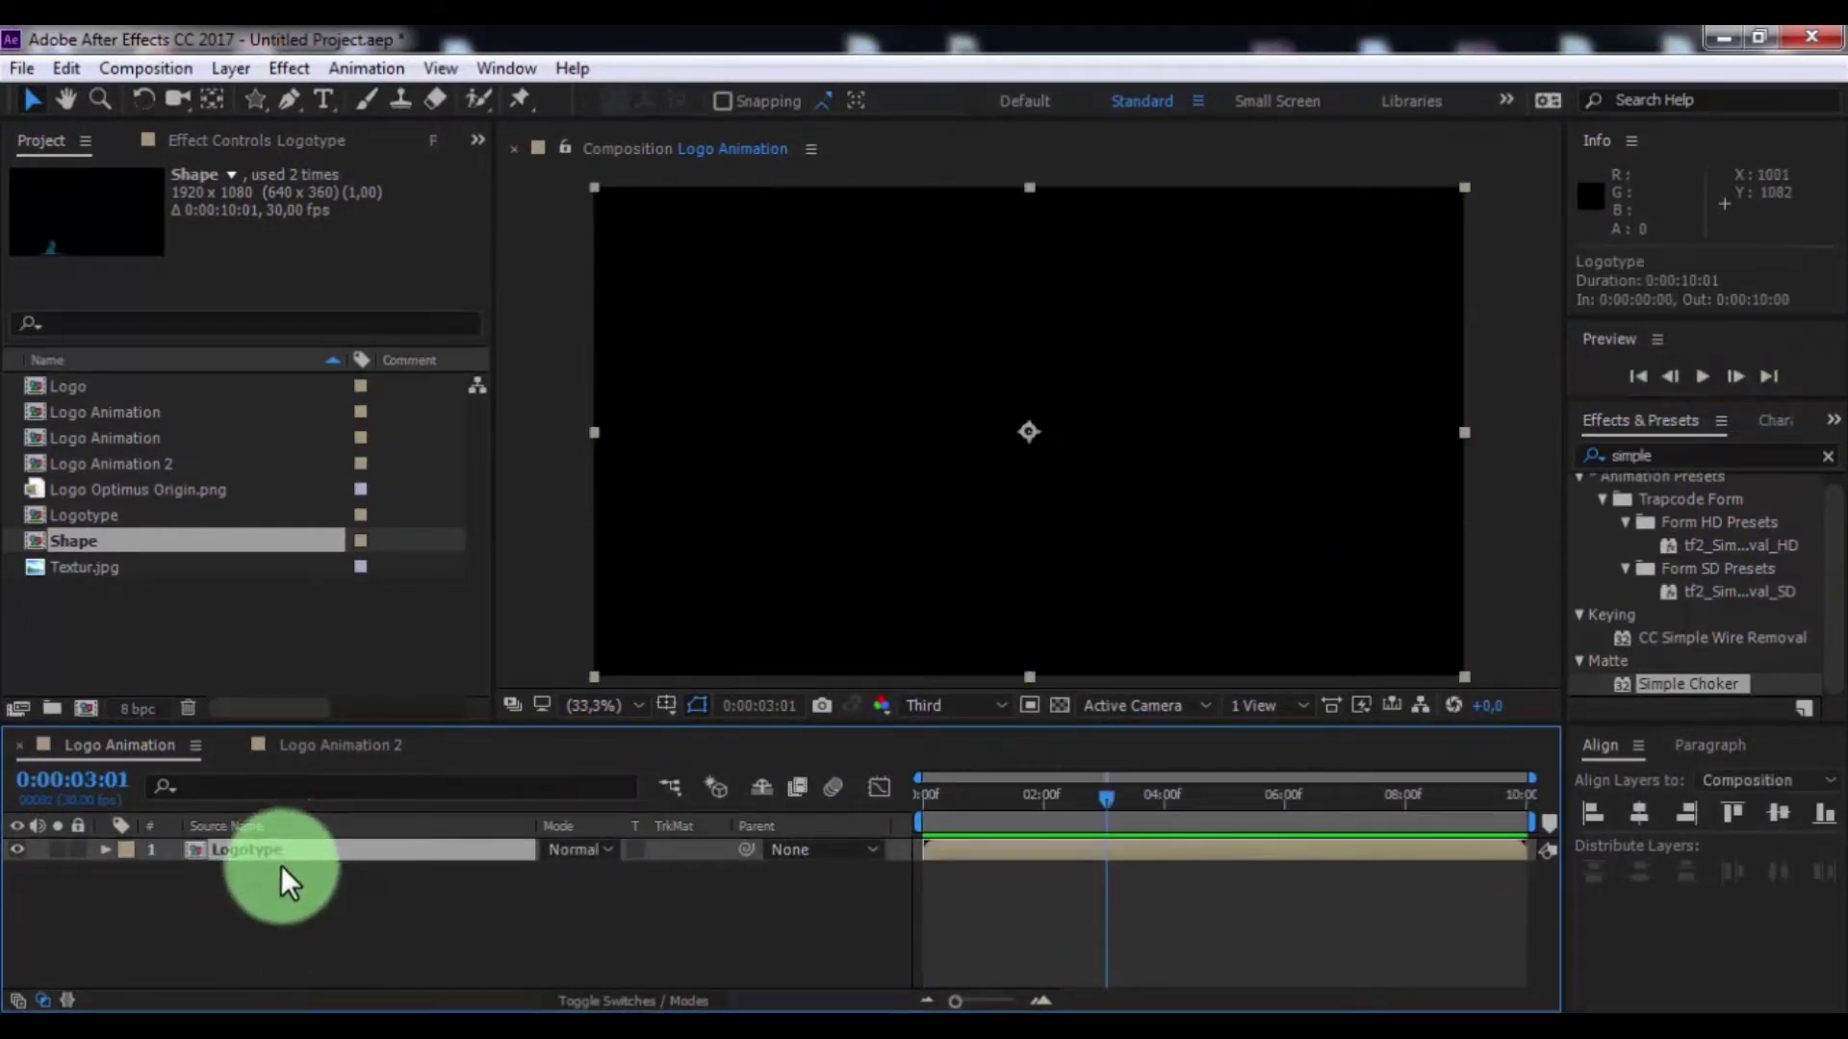
Create a new black 1920×1080 solid layer for the Particles emitter
right_click(279, 868)
mouse_move(433, 566)
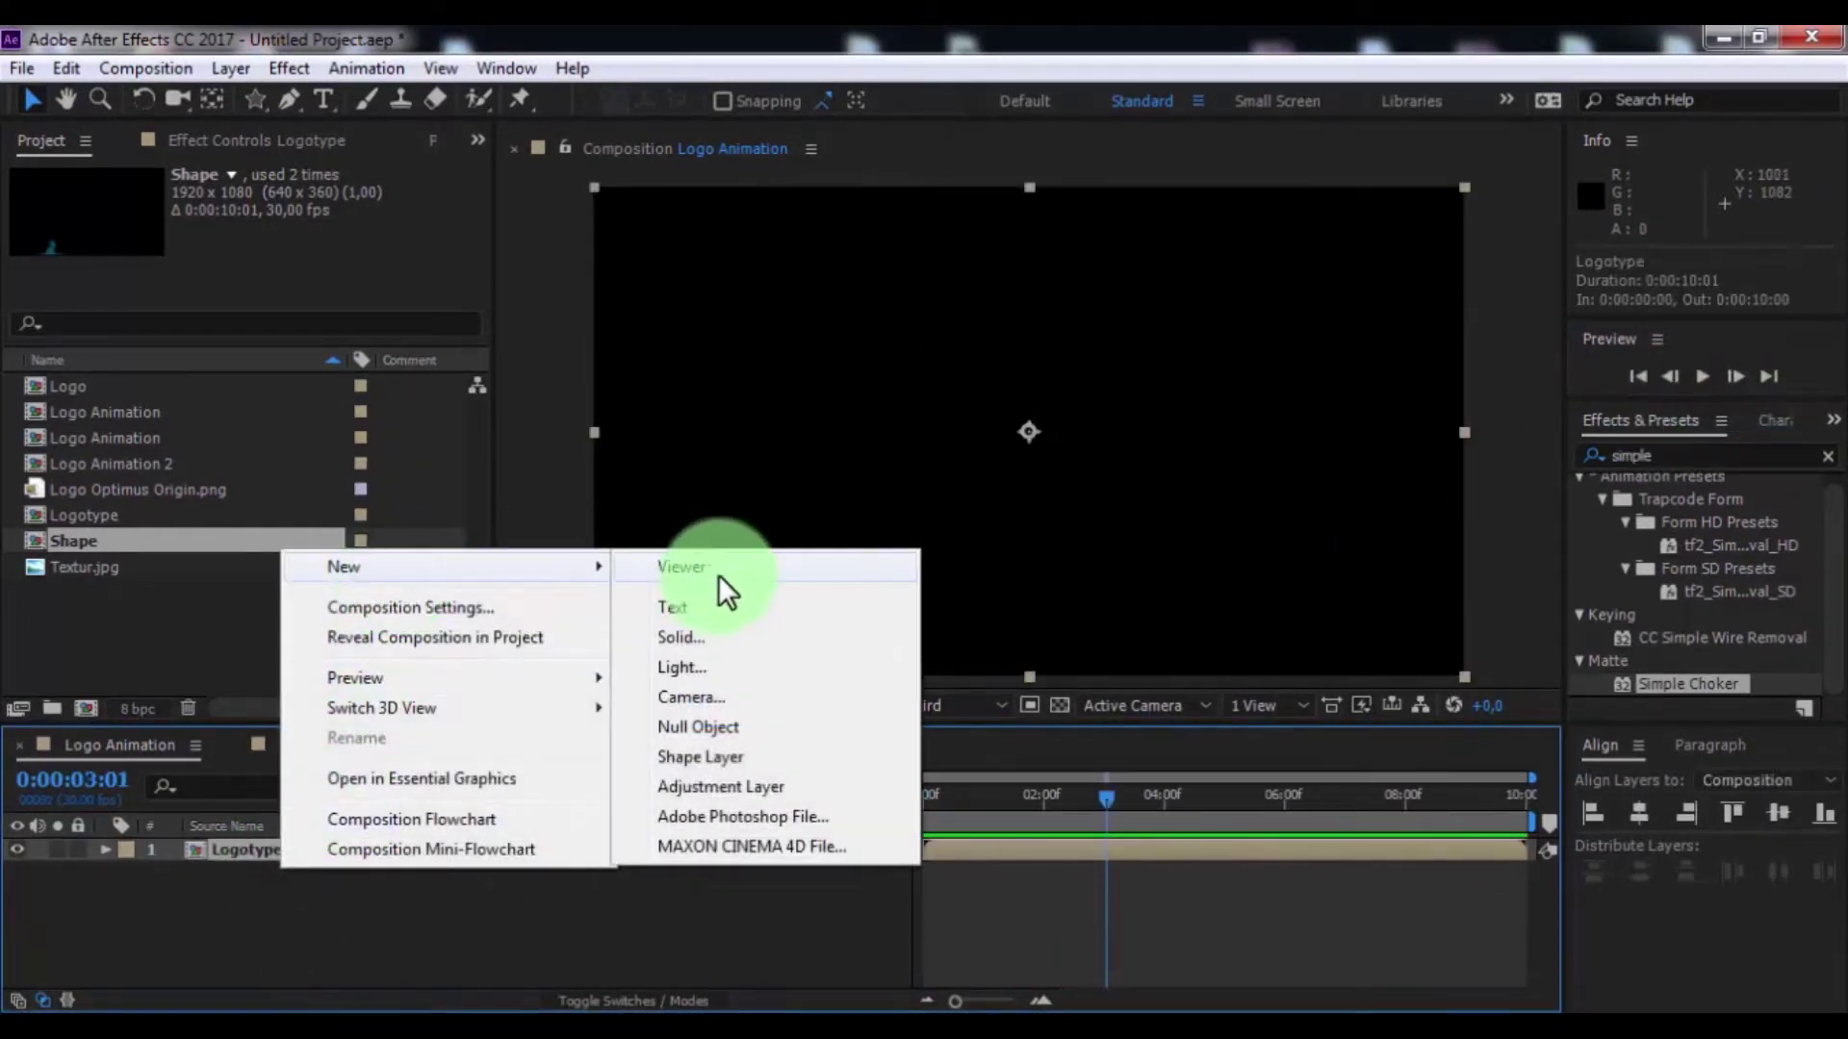
click(711, 636)
text(Pa)
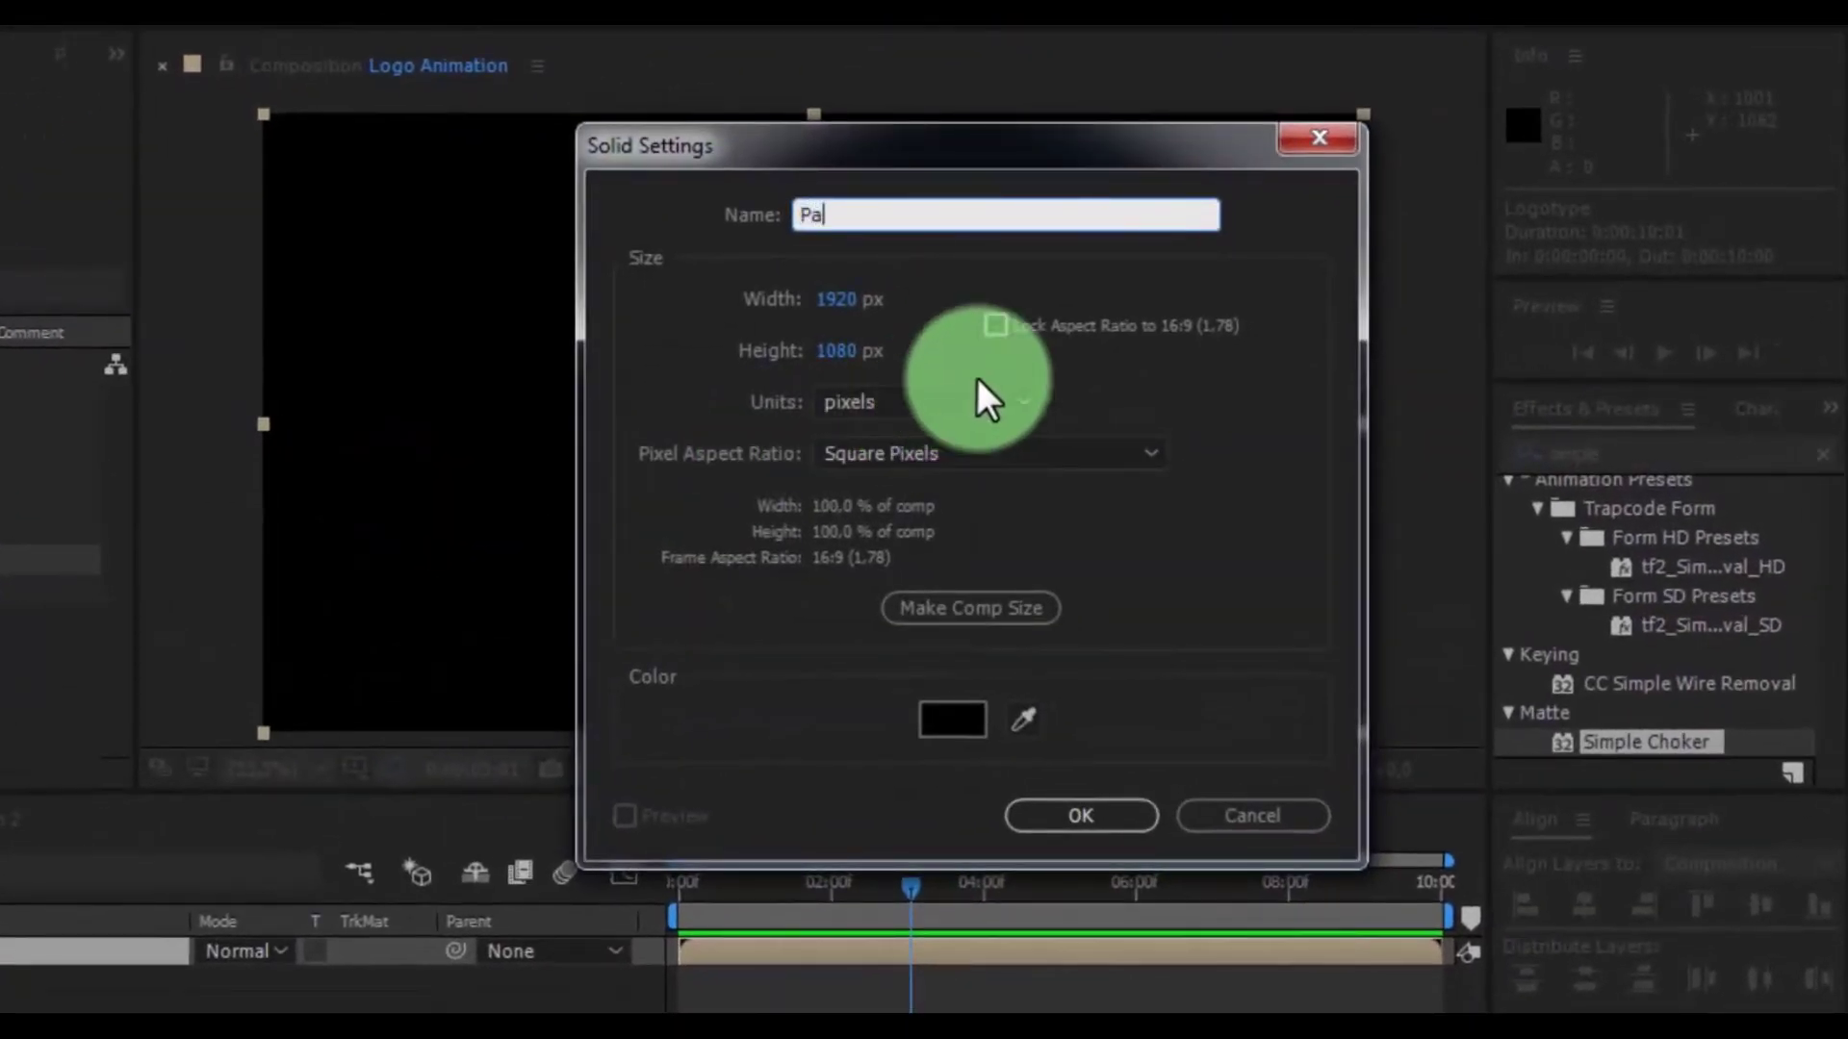
text(rticles)
Confirm the Particles solid and apply Trapcode Particular to it from Effects & Presets
click(1076, 816)
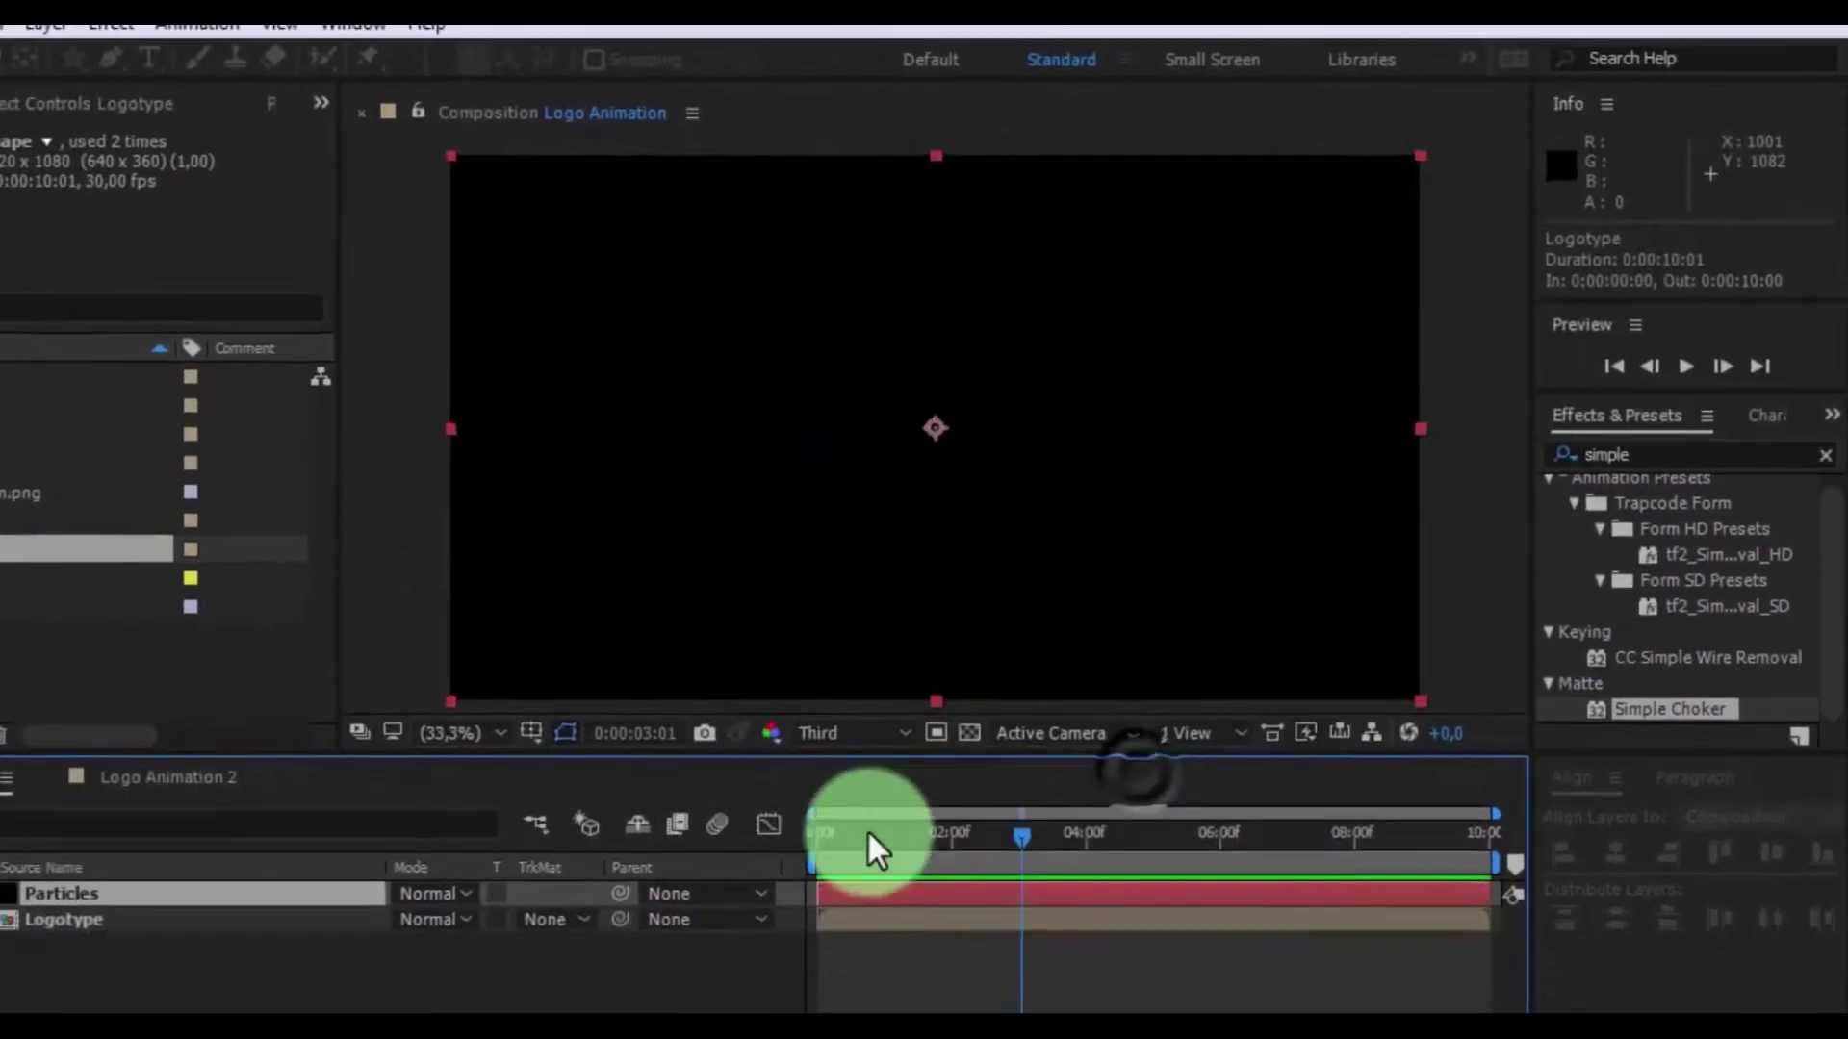
click(1609, 459)
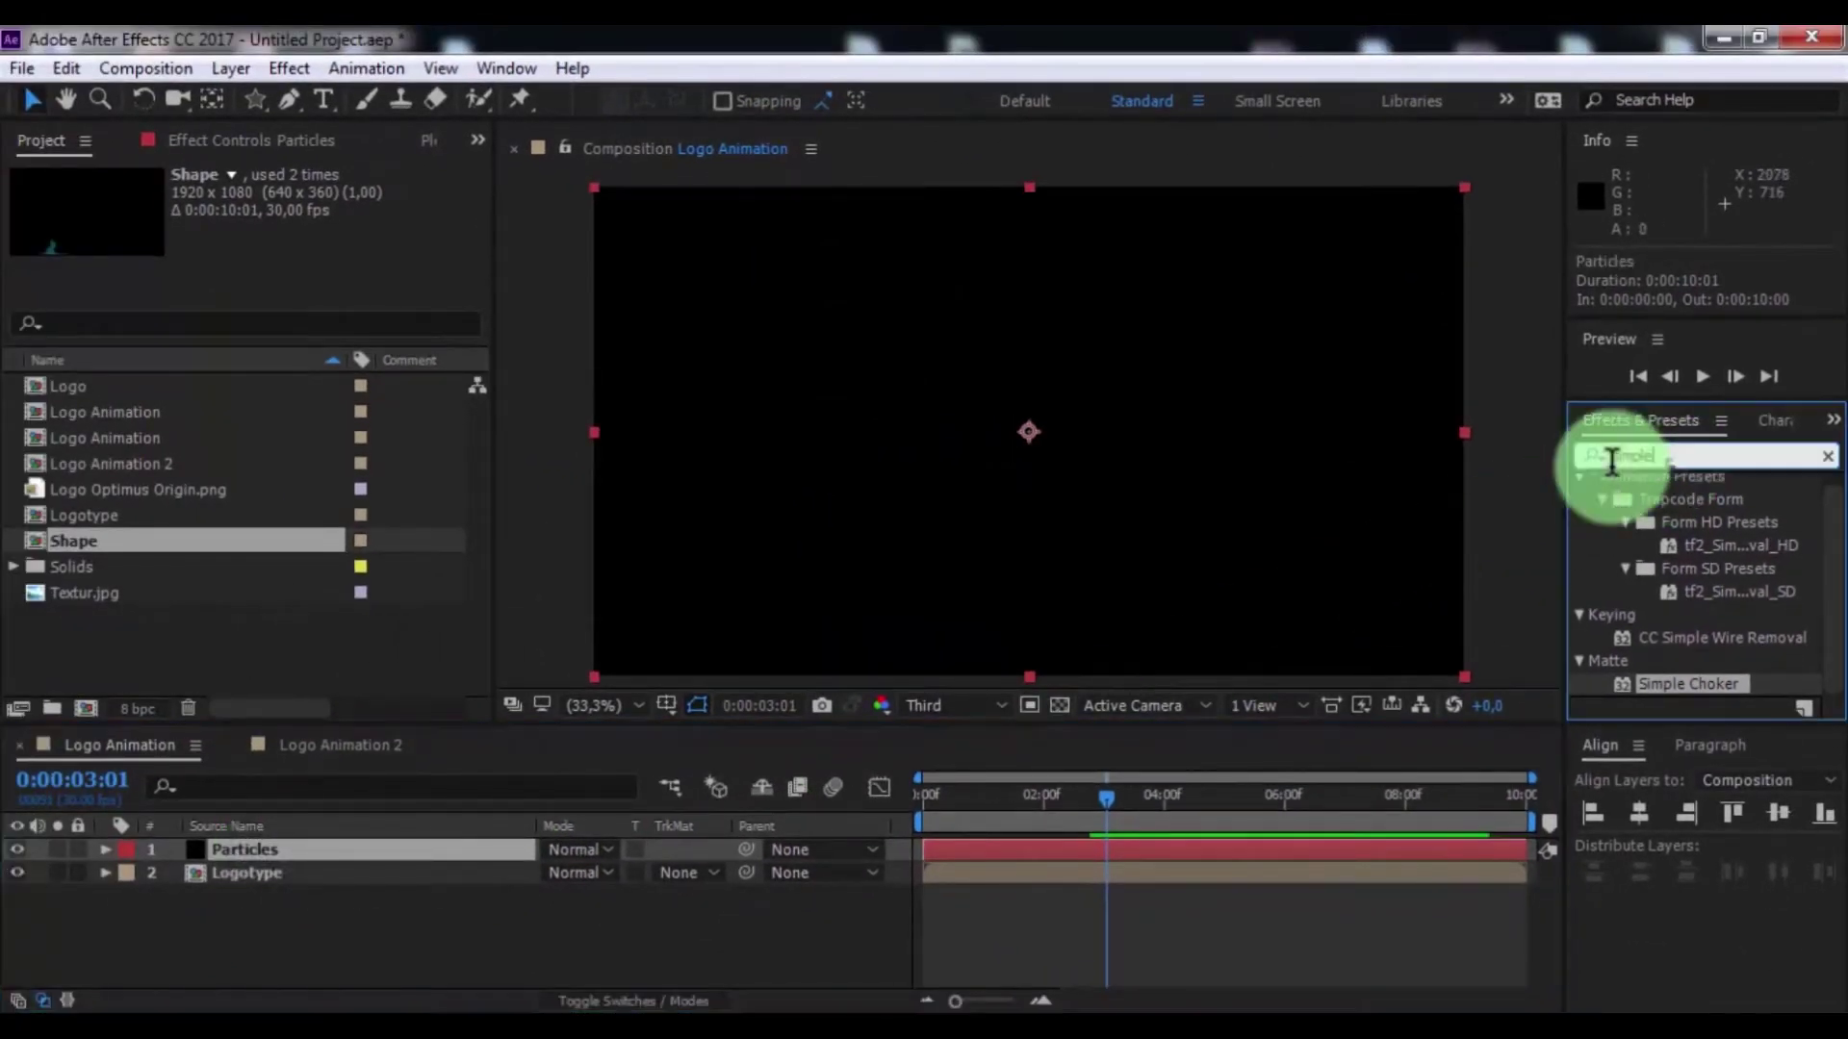
text(particular)
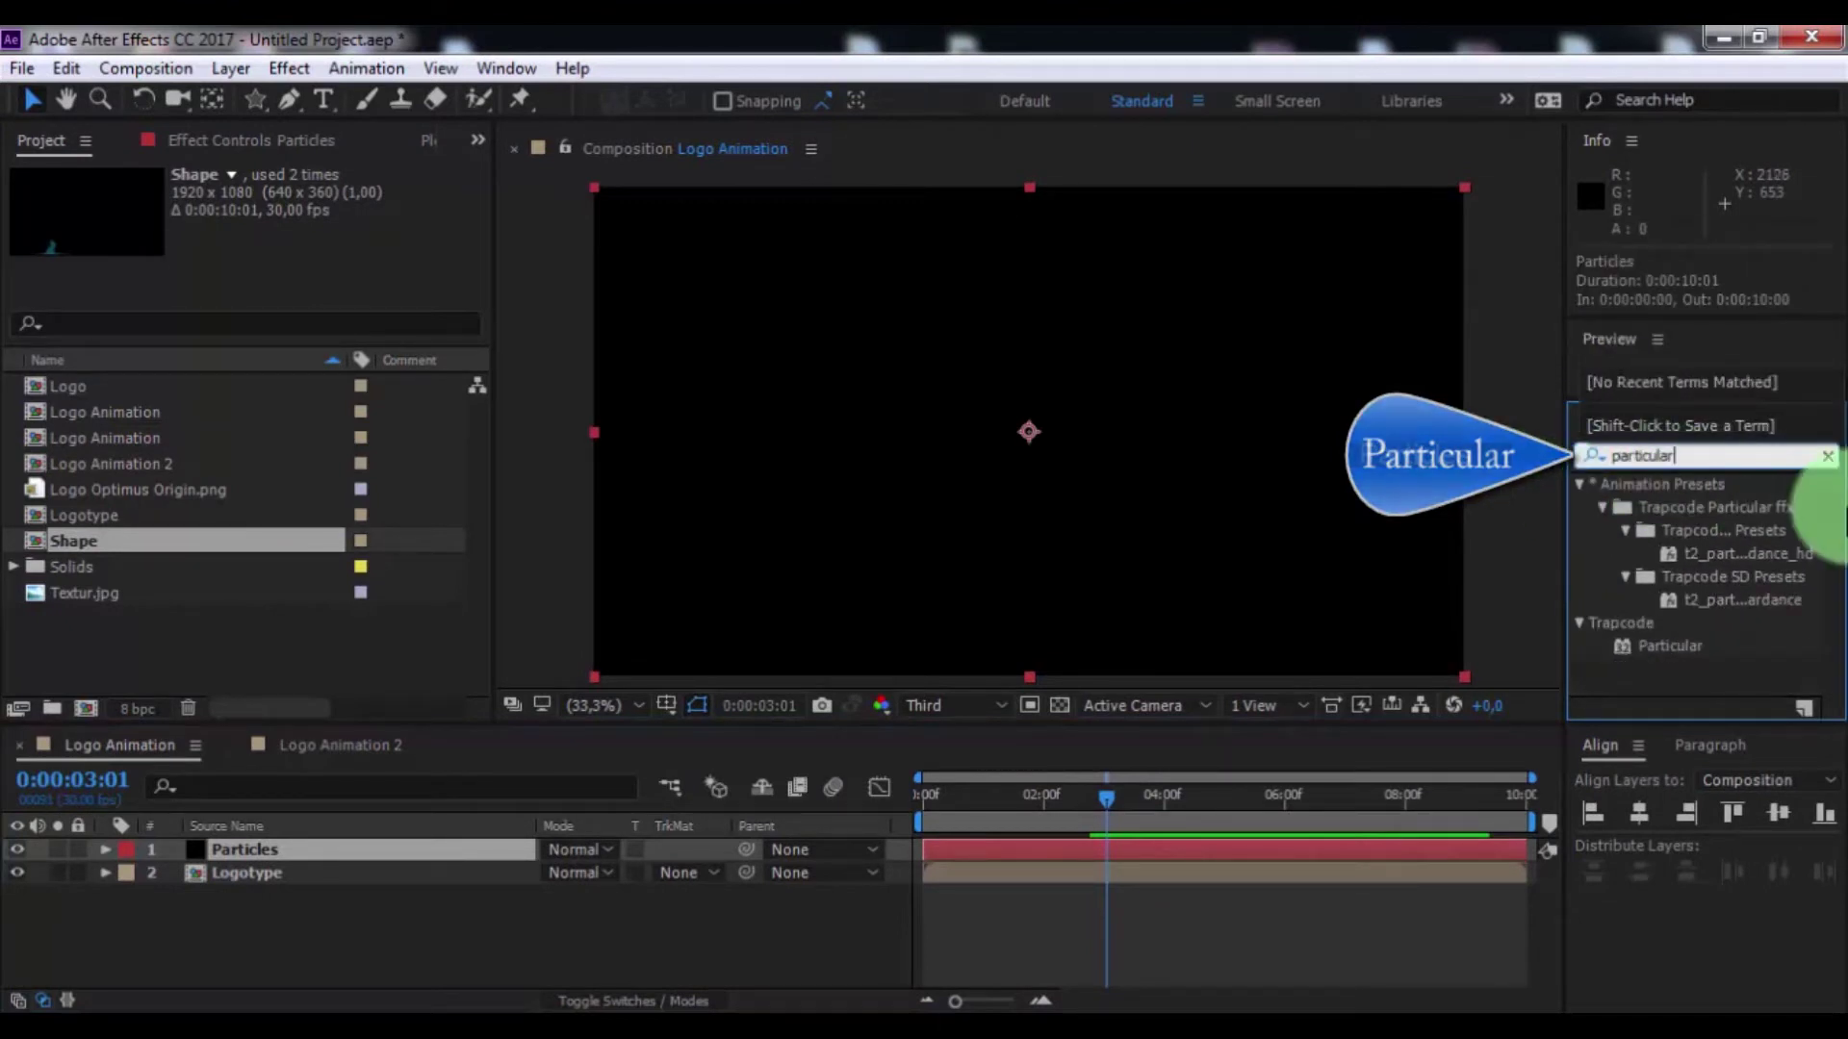
drag(1662, 646, 368, 855)
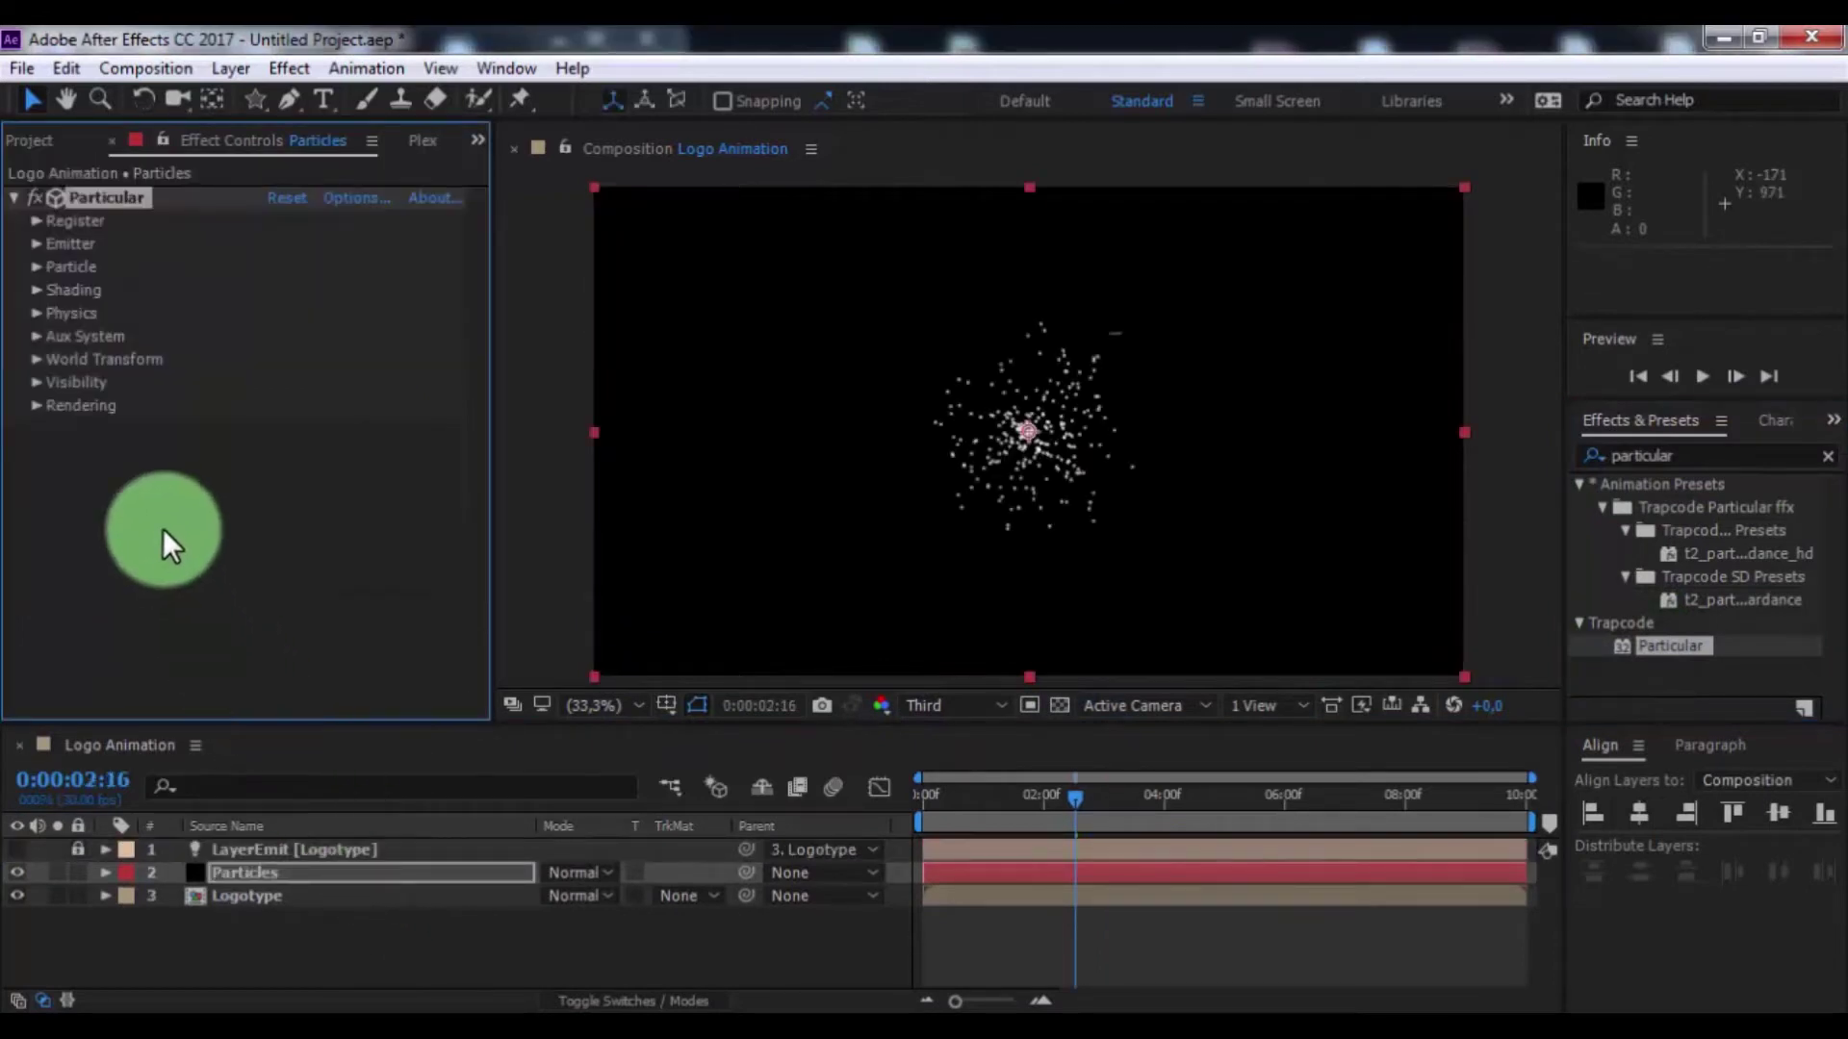
Set Particular's emitter to 100000 particles/sec with the Layer emitter type
click(37, 243)
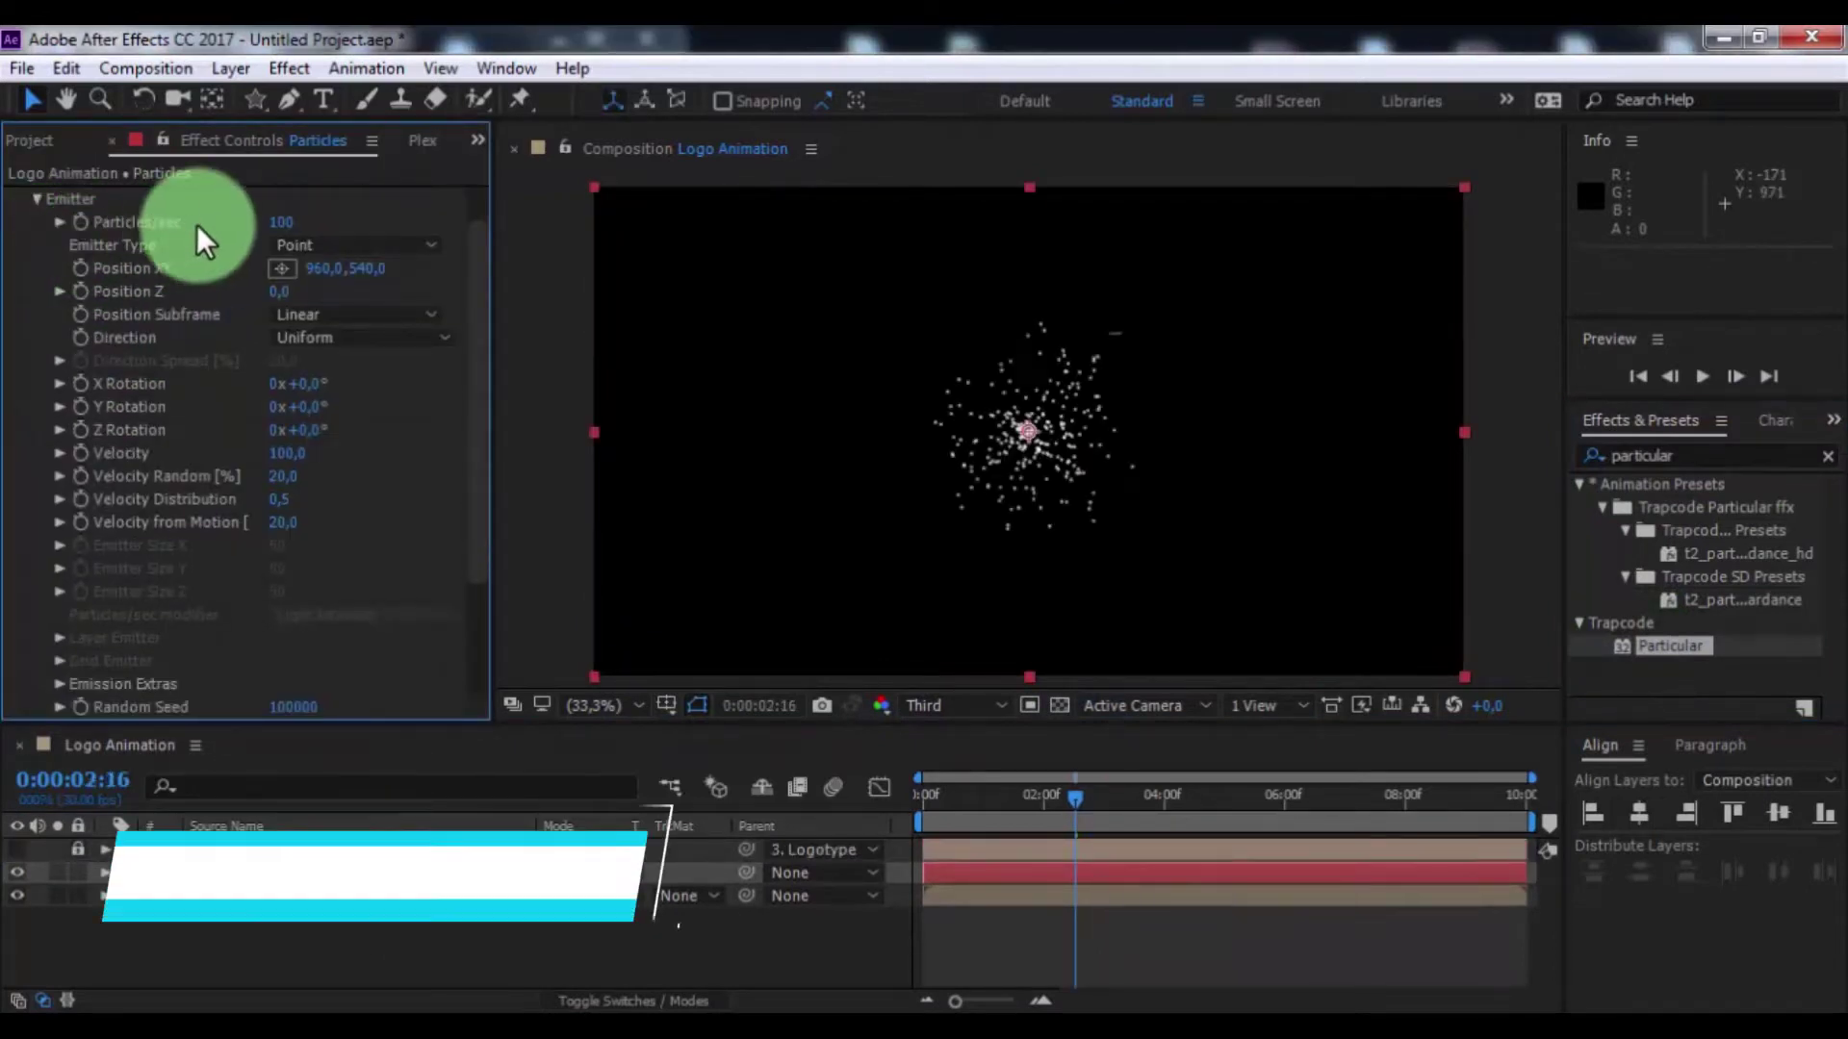
click(279, 227)
text(1000)
text(000)
key(Return)
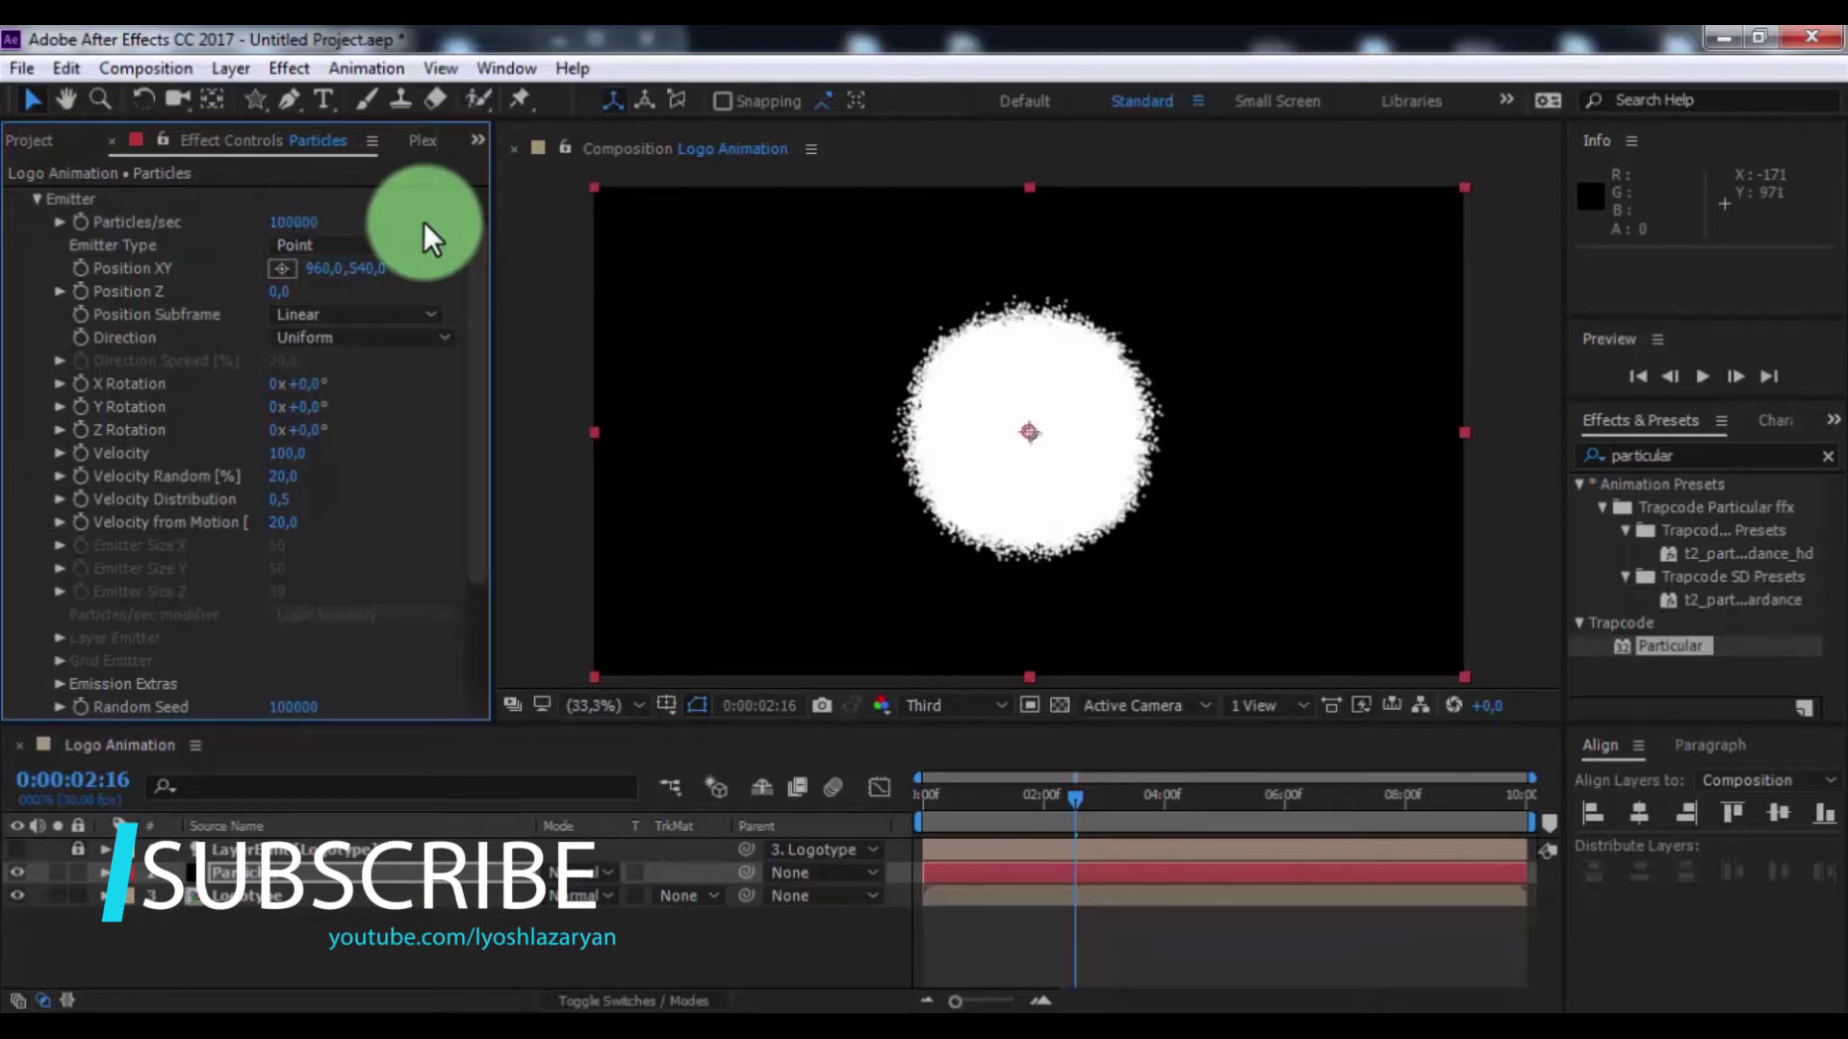
click(426, 243)
click(361, 422)
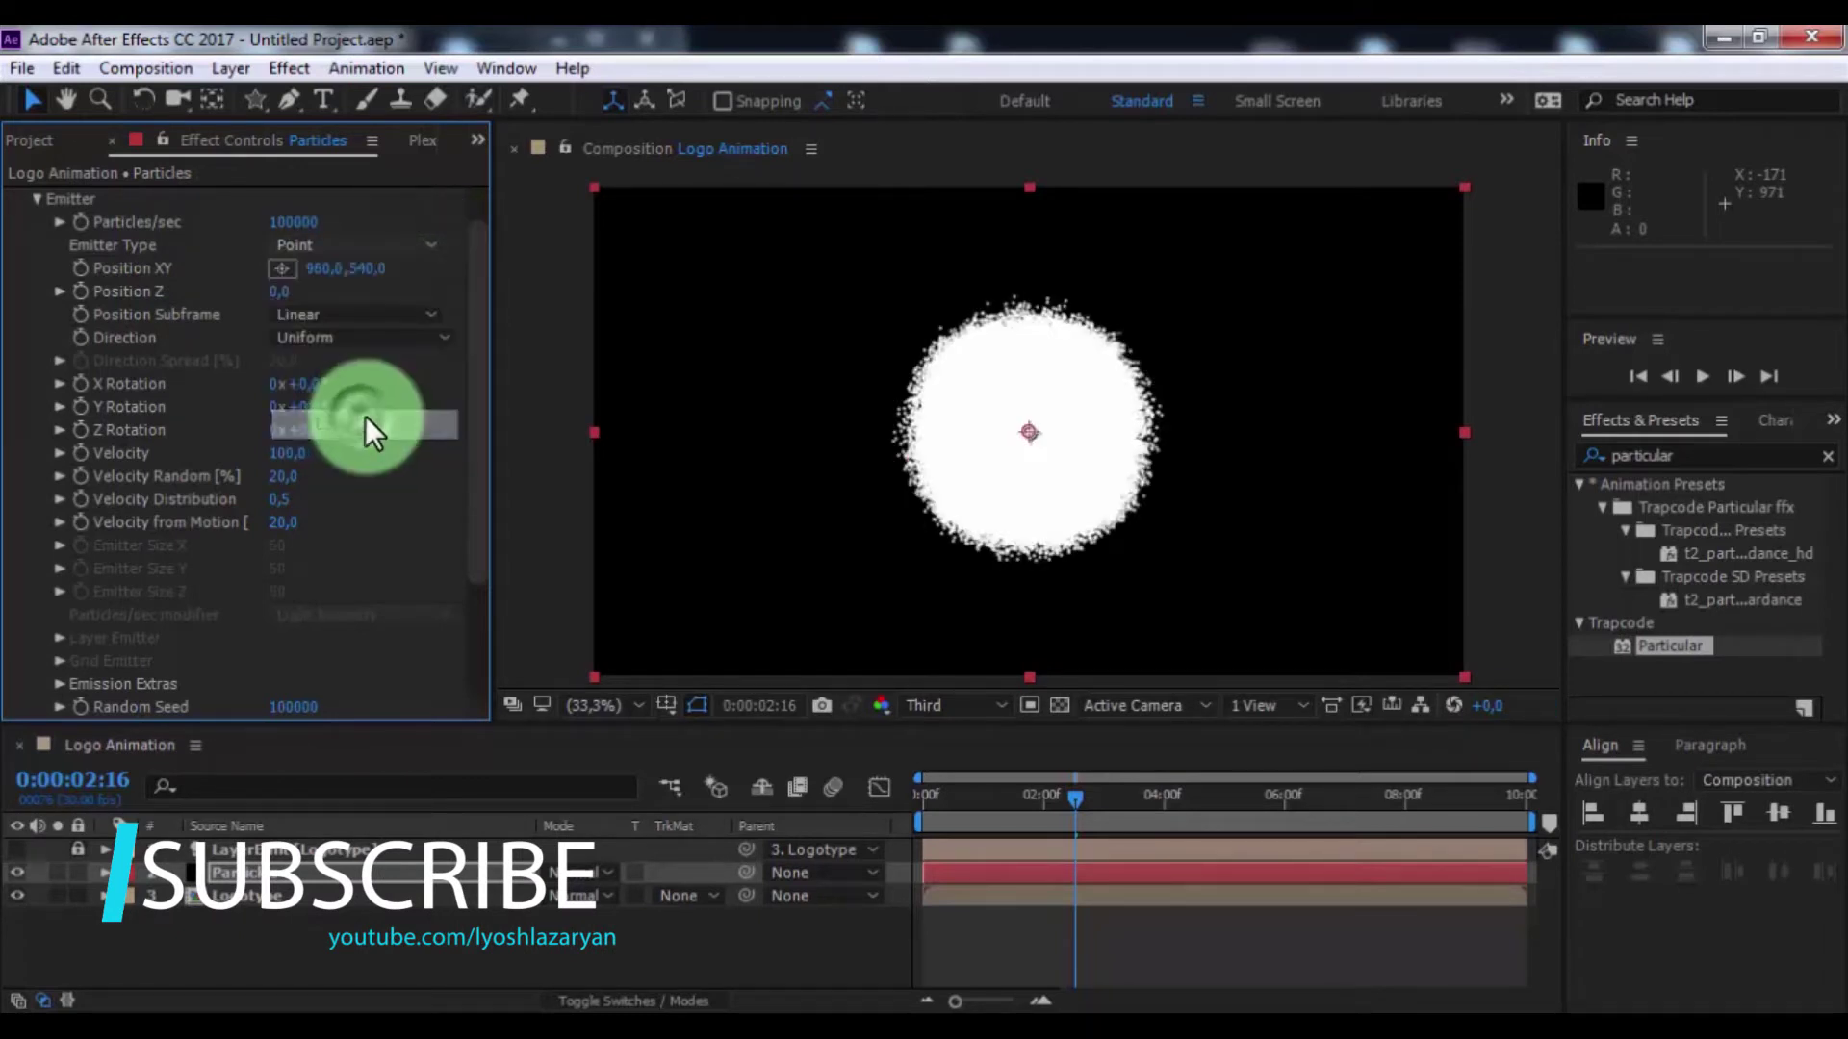
Choose the Logotype layer as the emitter source layer
click(642, 1001)
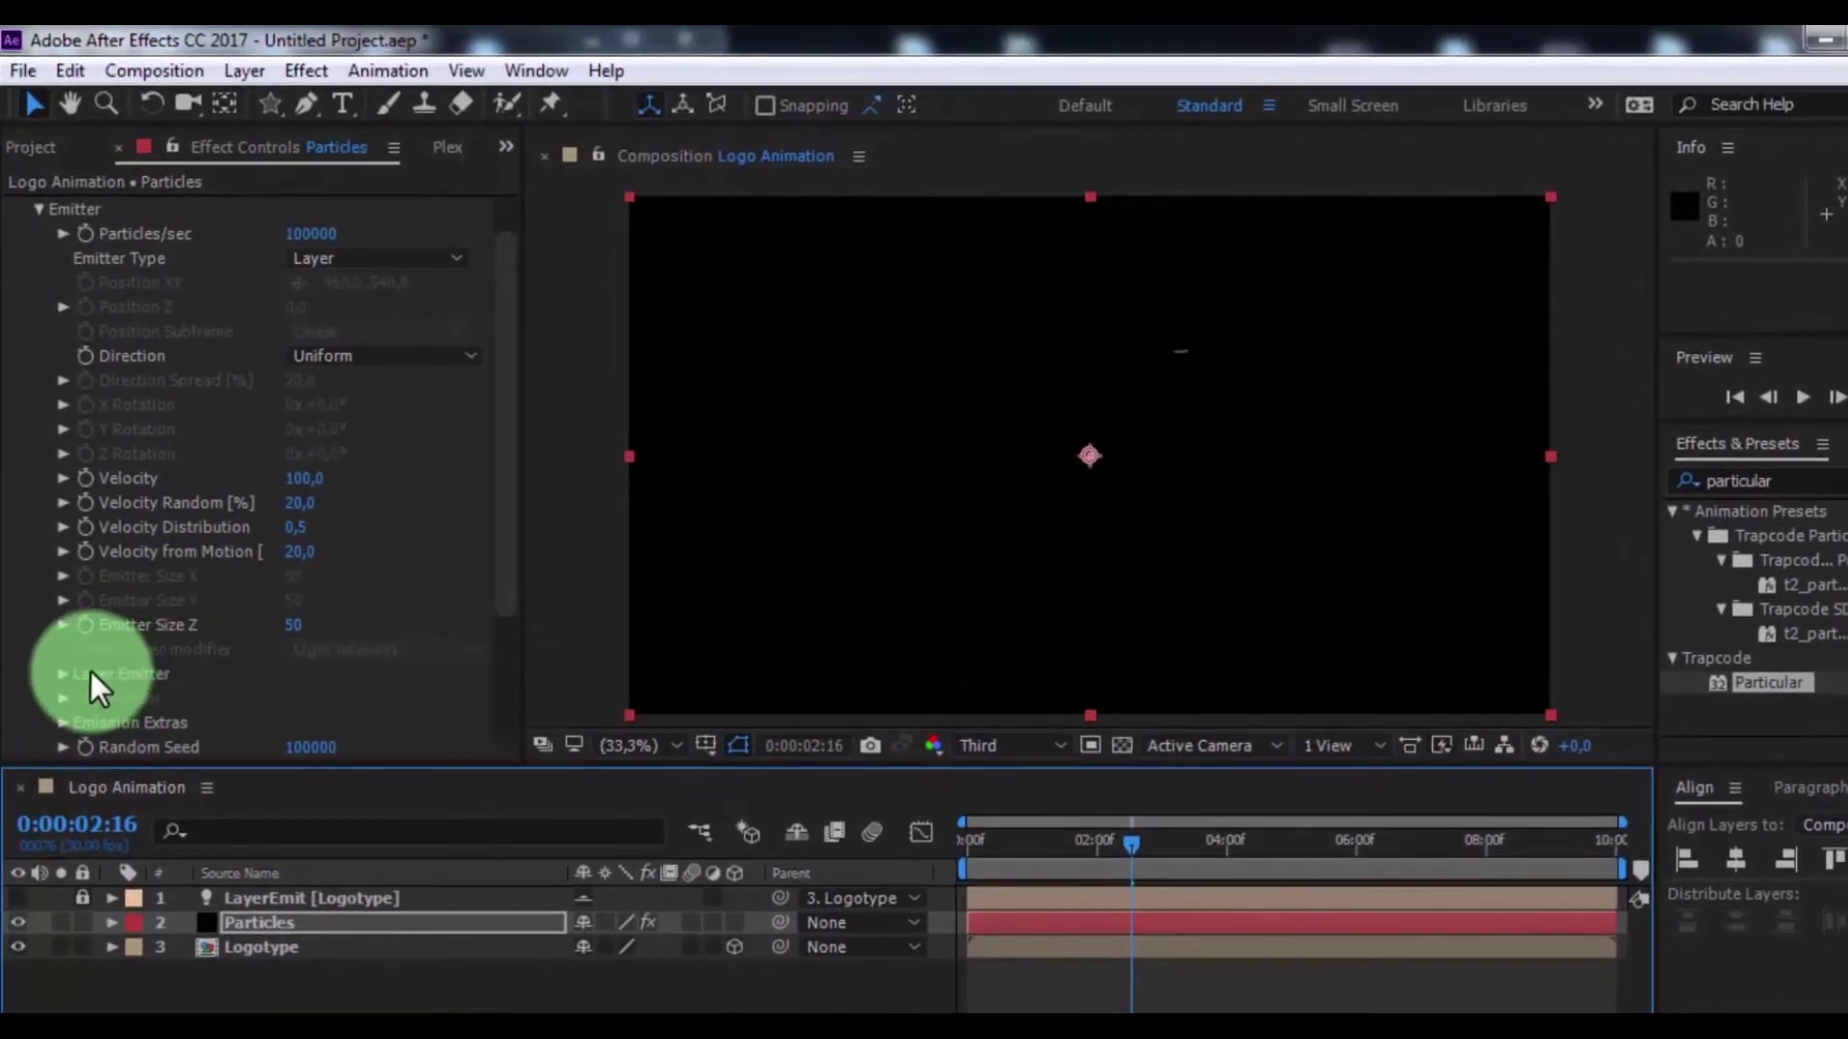
click(62, 674)
click(341, 700)
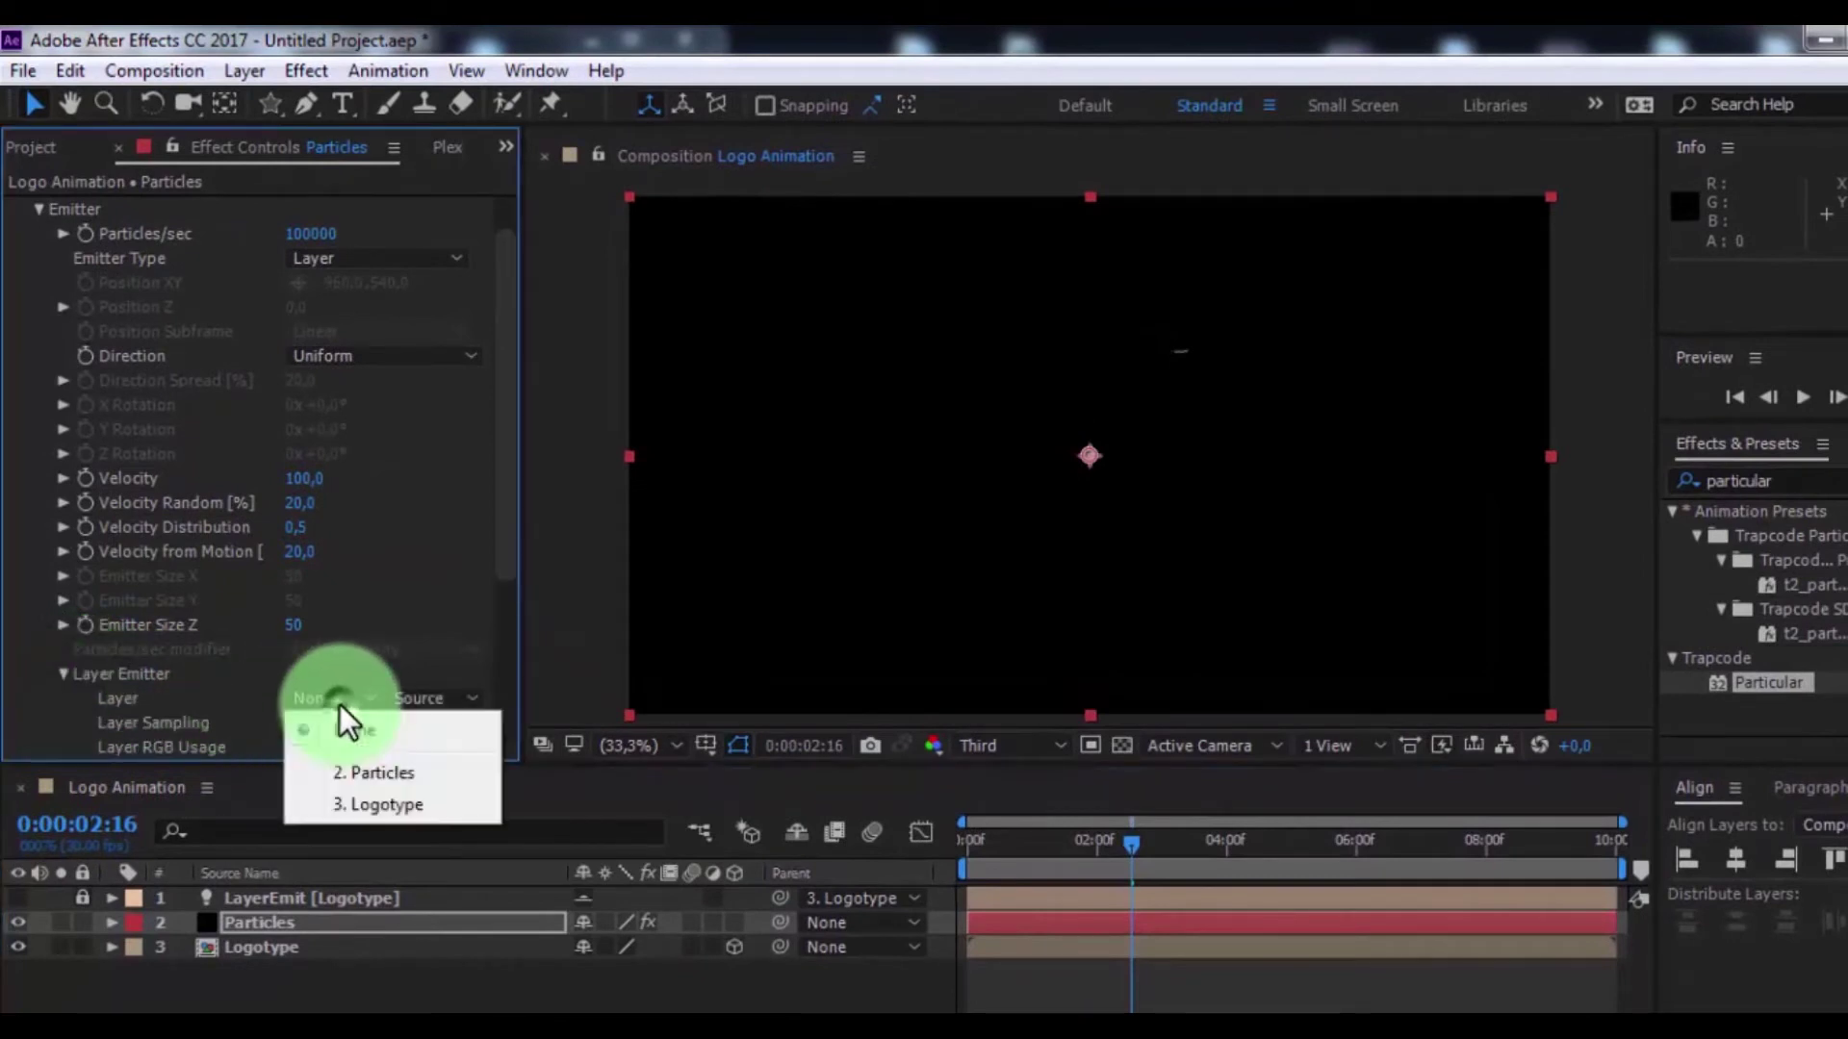
click(373, 805)
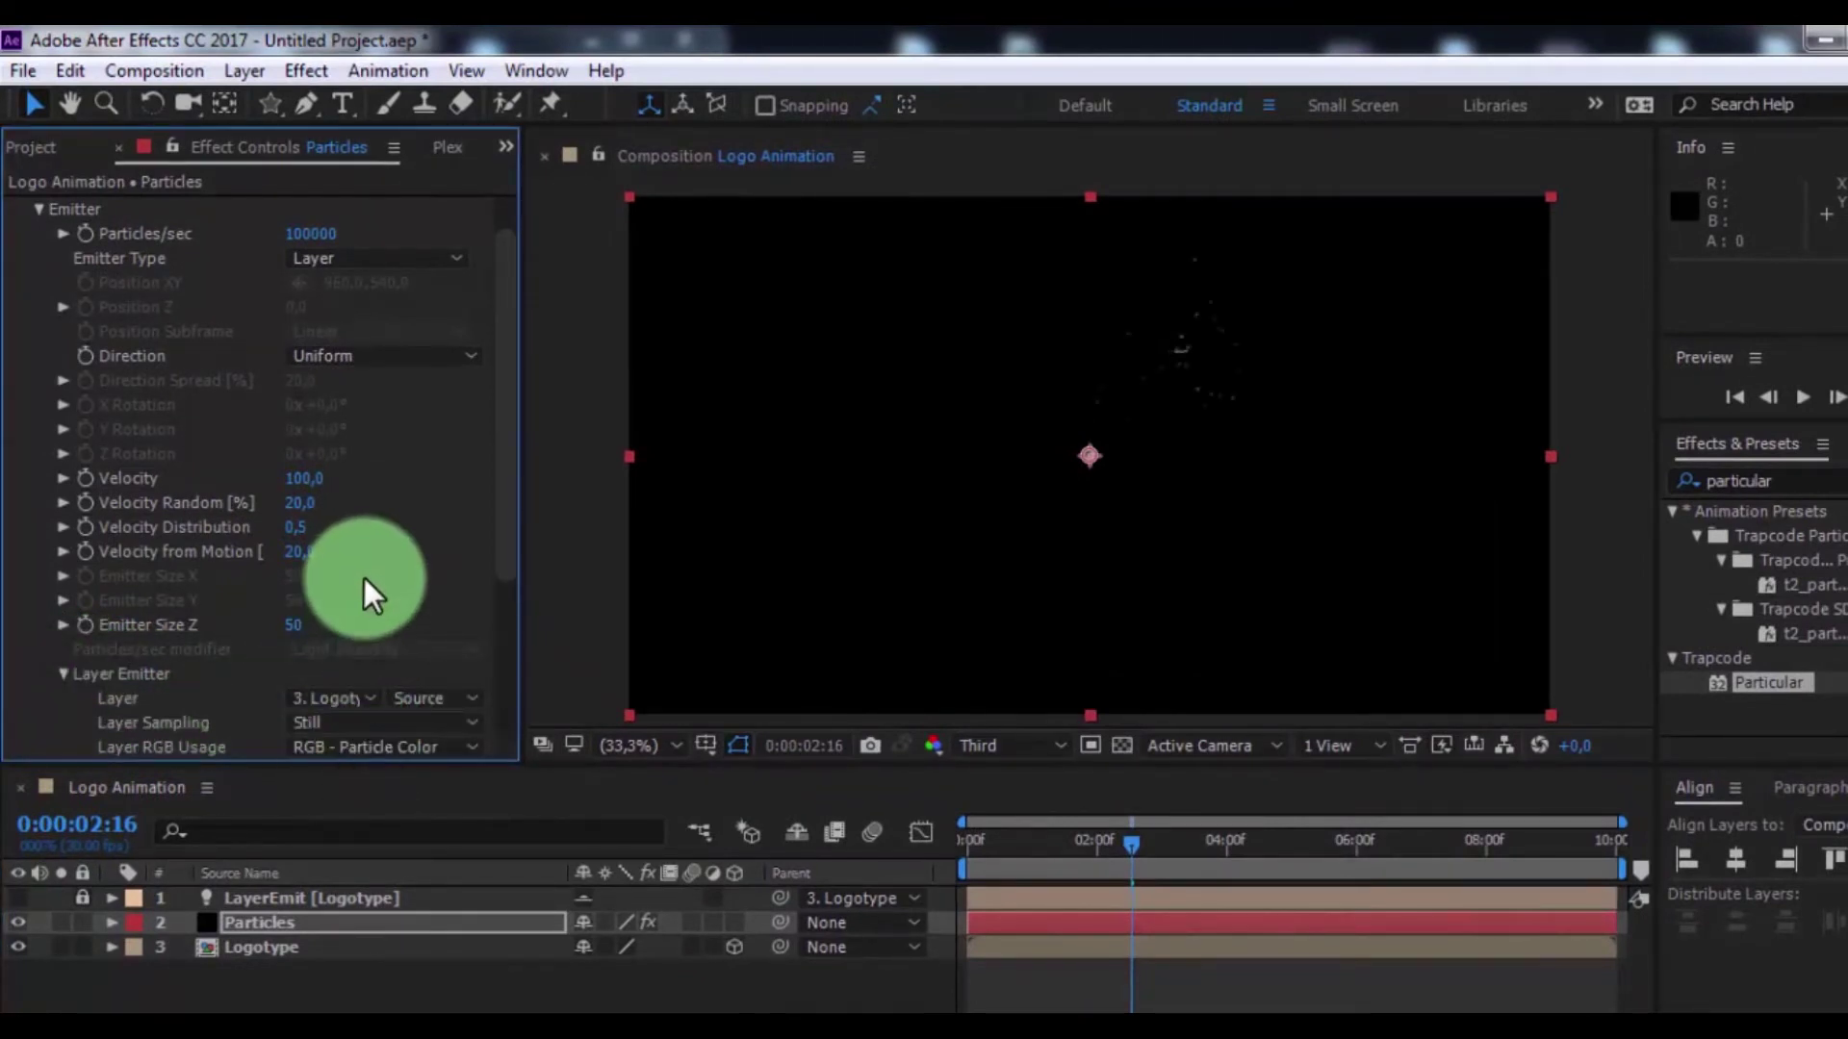
scroll(365, 588, down, 2)
click(1094, 846)
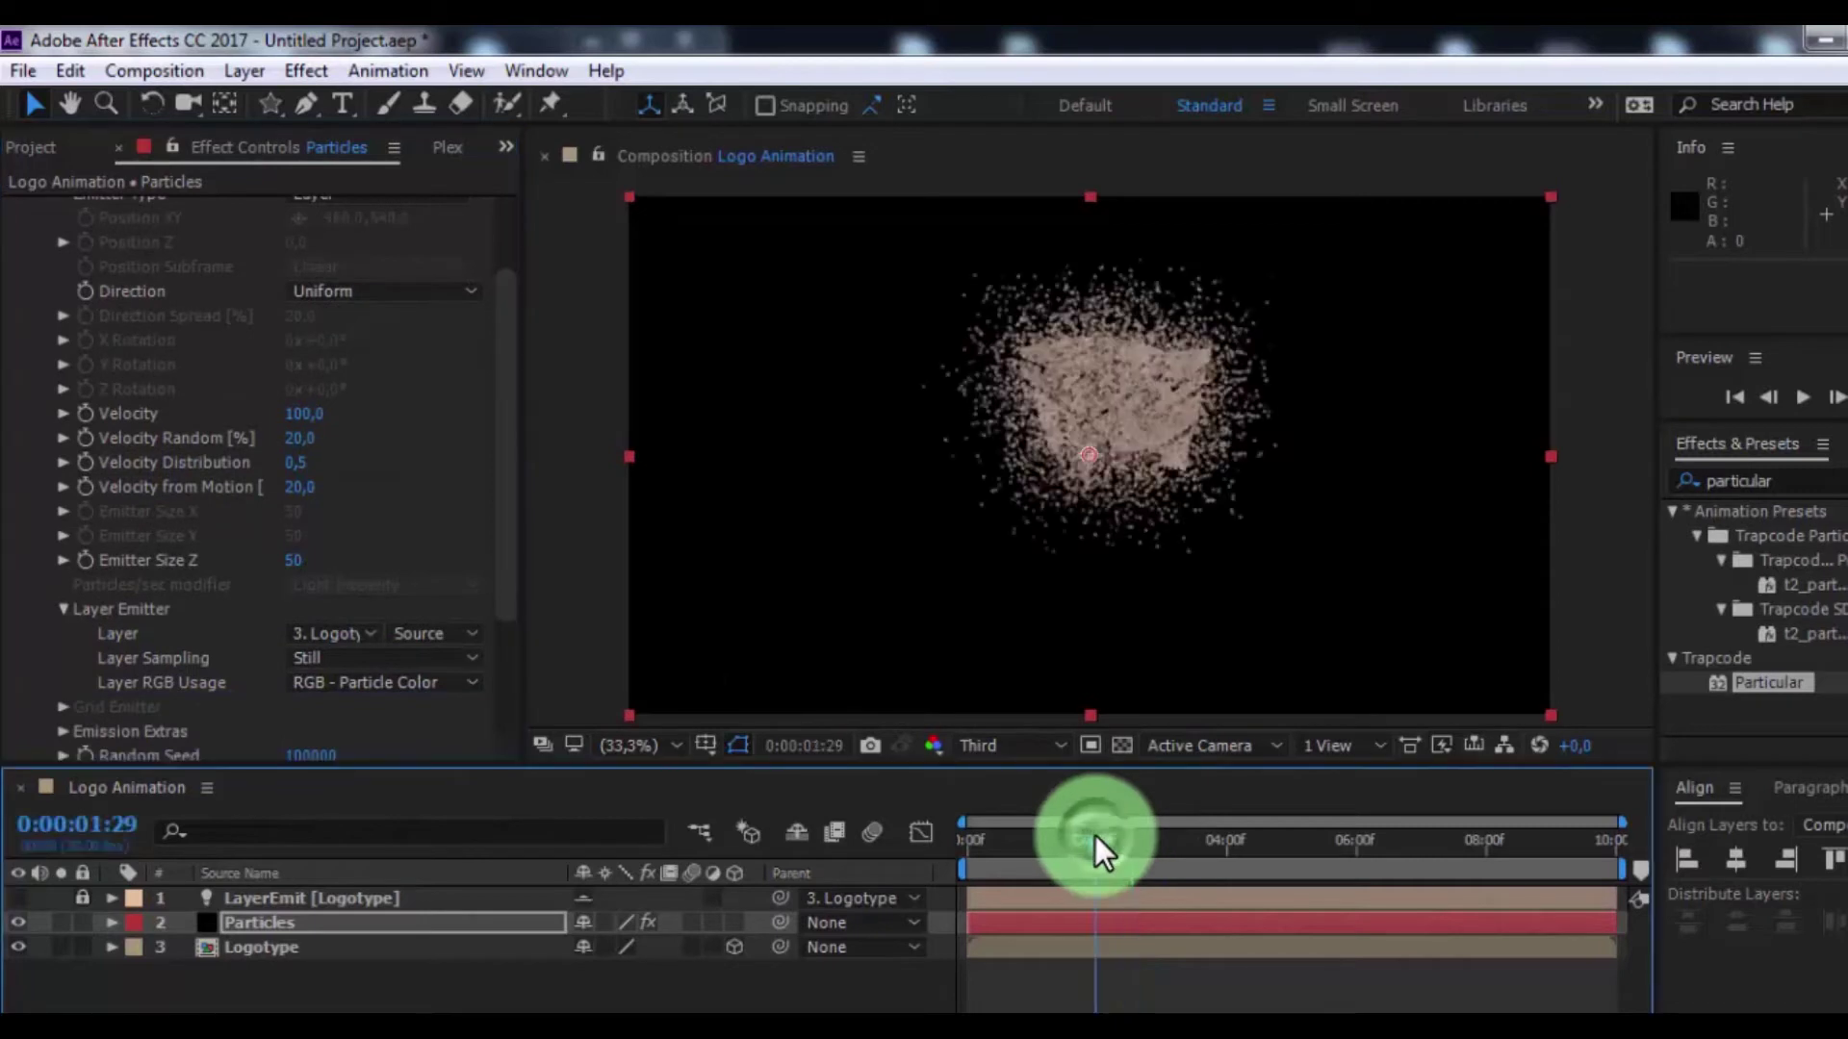
drag(1092, 852, 1070, 849)
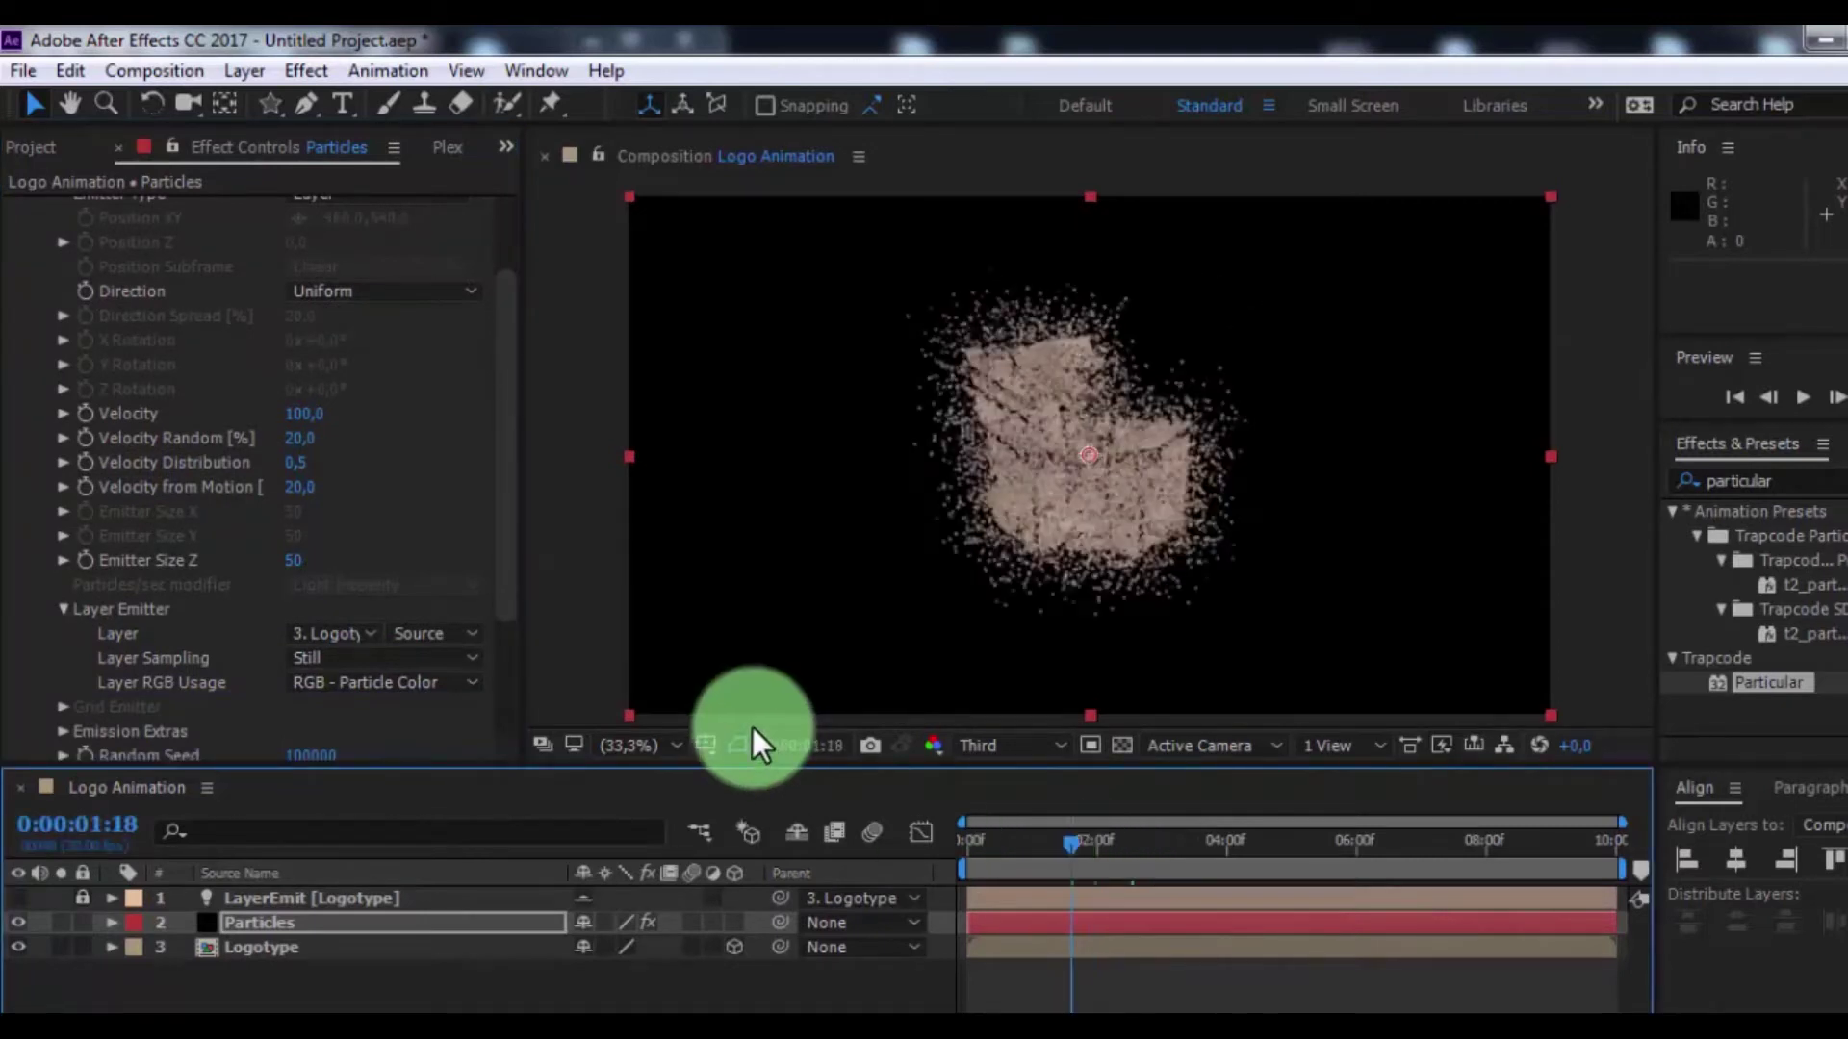
Use Birth Time sampling, XYZ Velocity RGB, Velocity 570 and Velocity Random 63
click(372, 660)
click(426, 721)
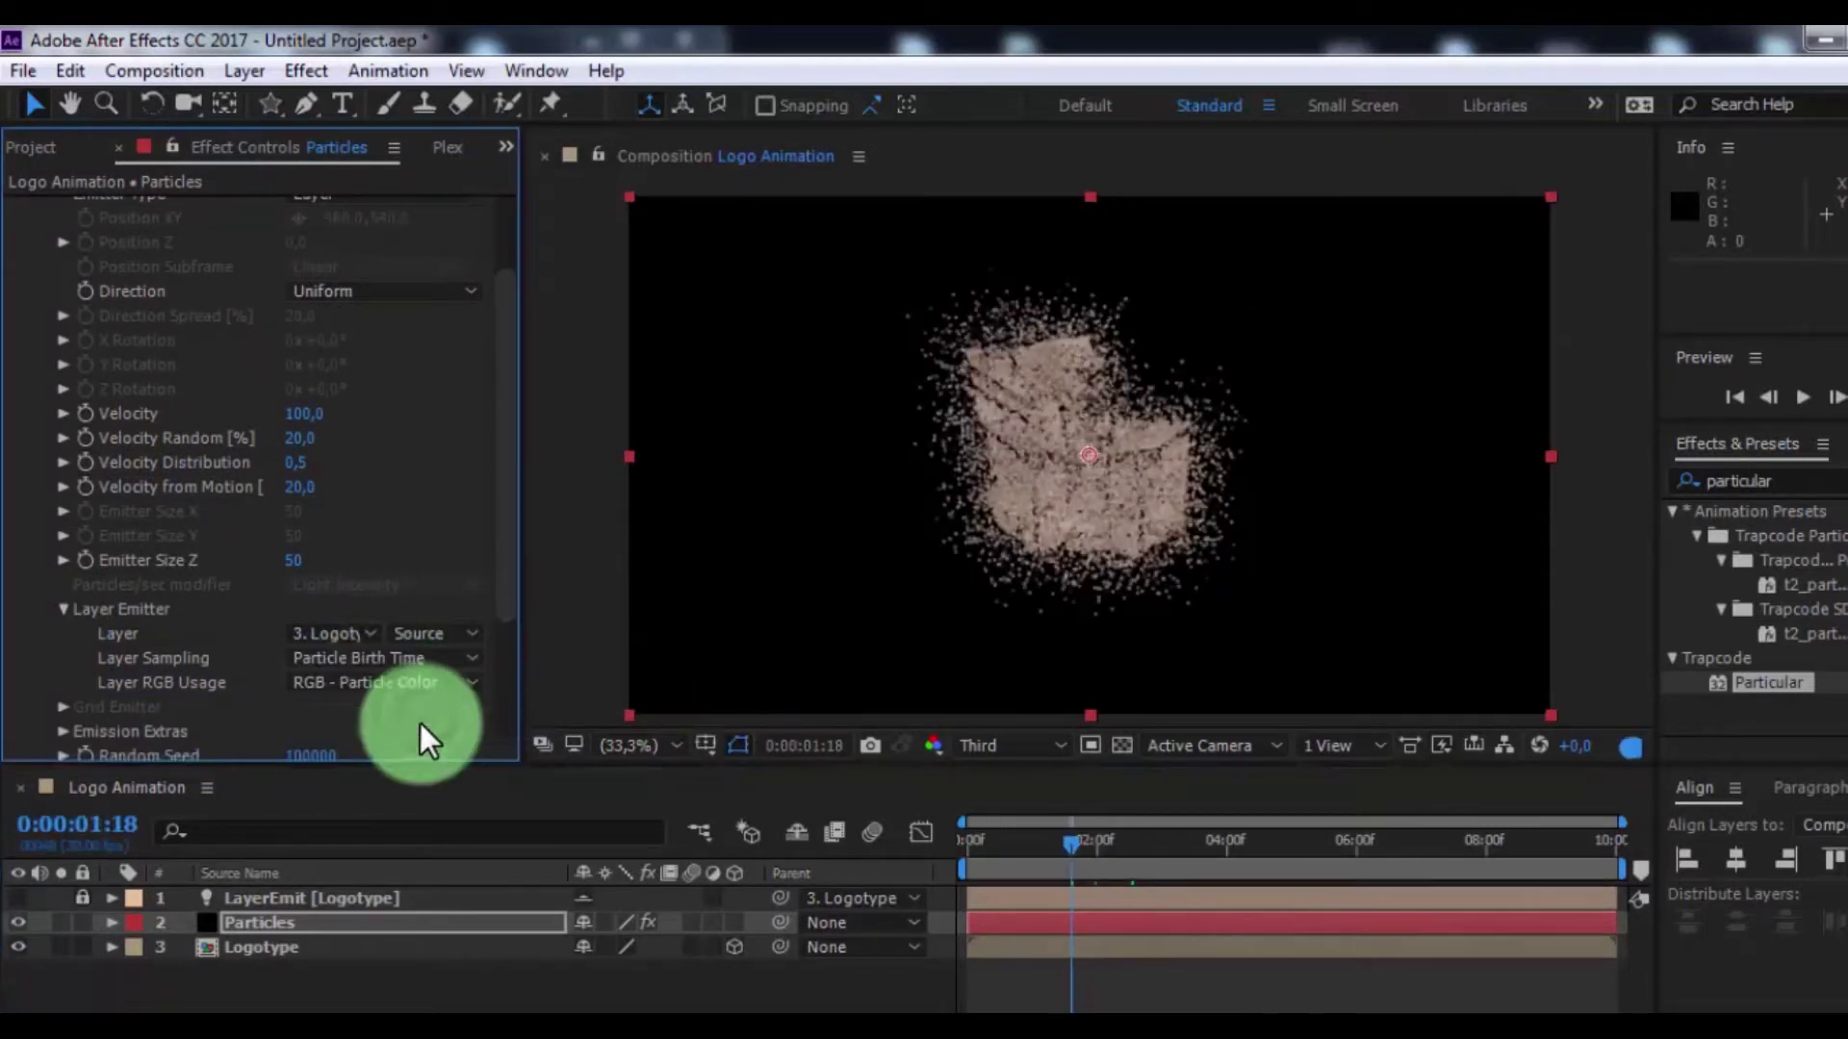
click(383, 683)
click(441, 983)
scroll(361, 578, up, 2)
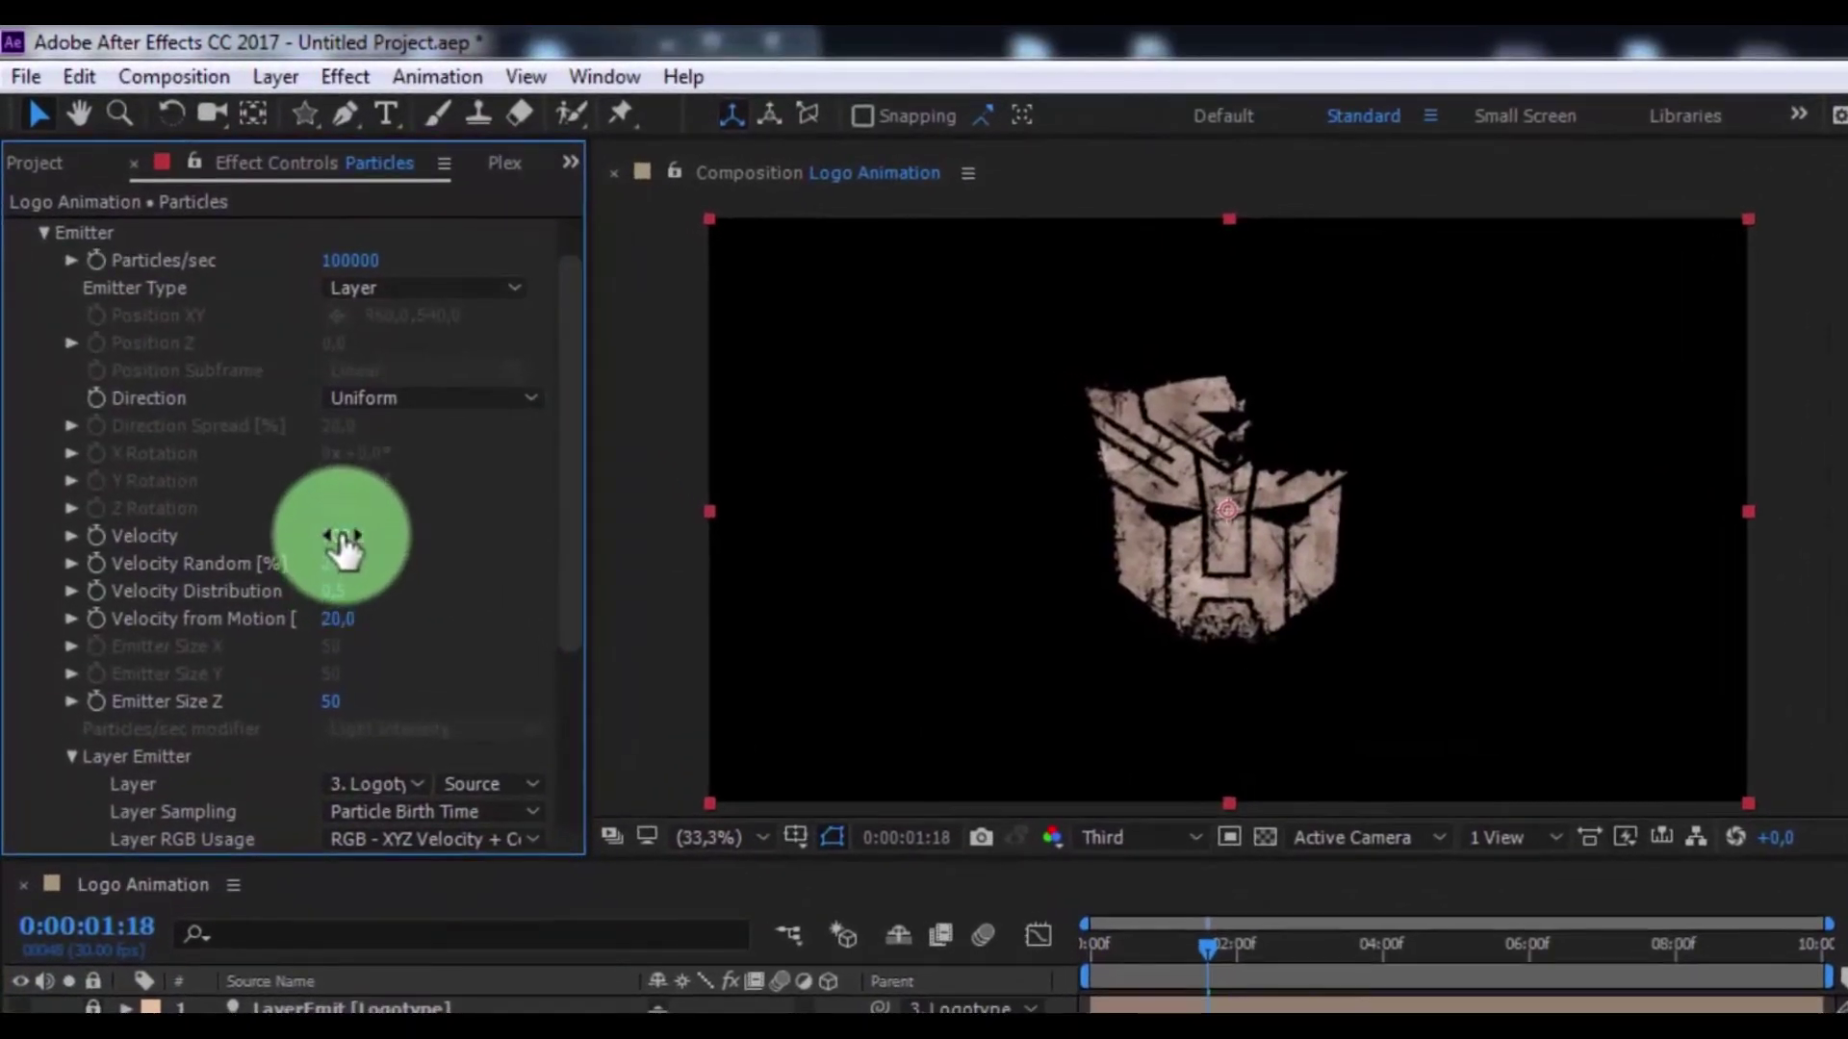
drag(343, 542, 425, 540)
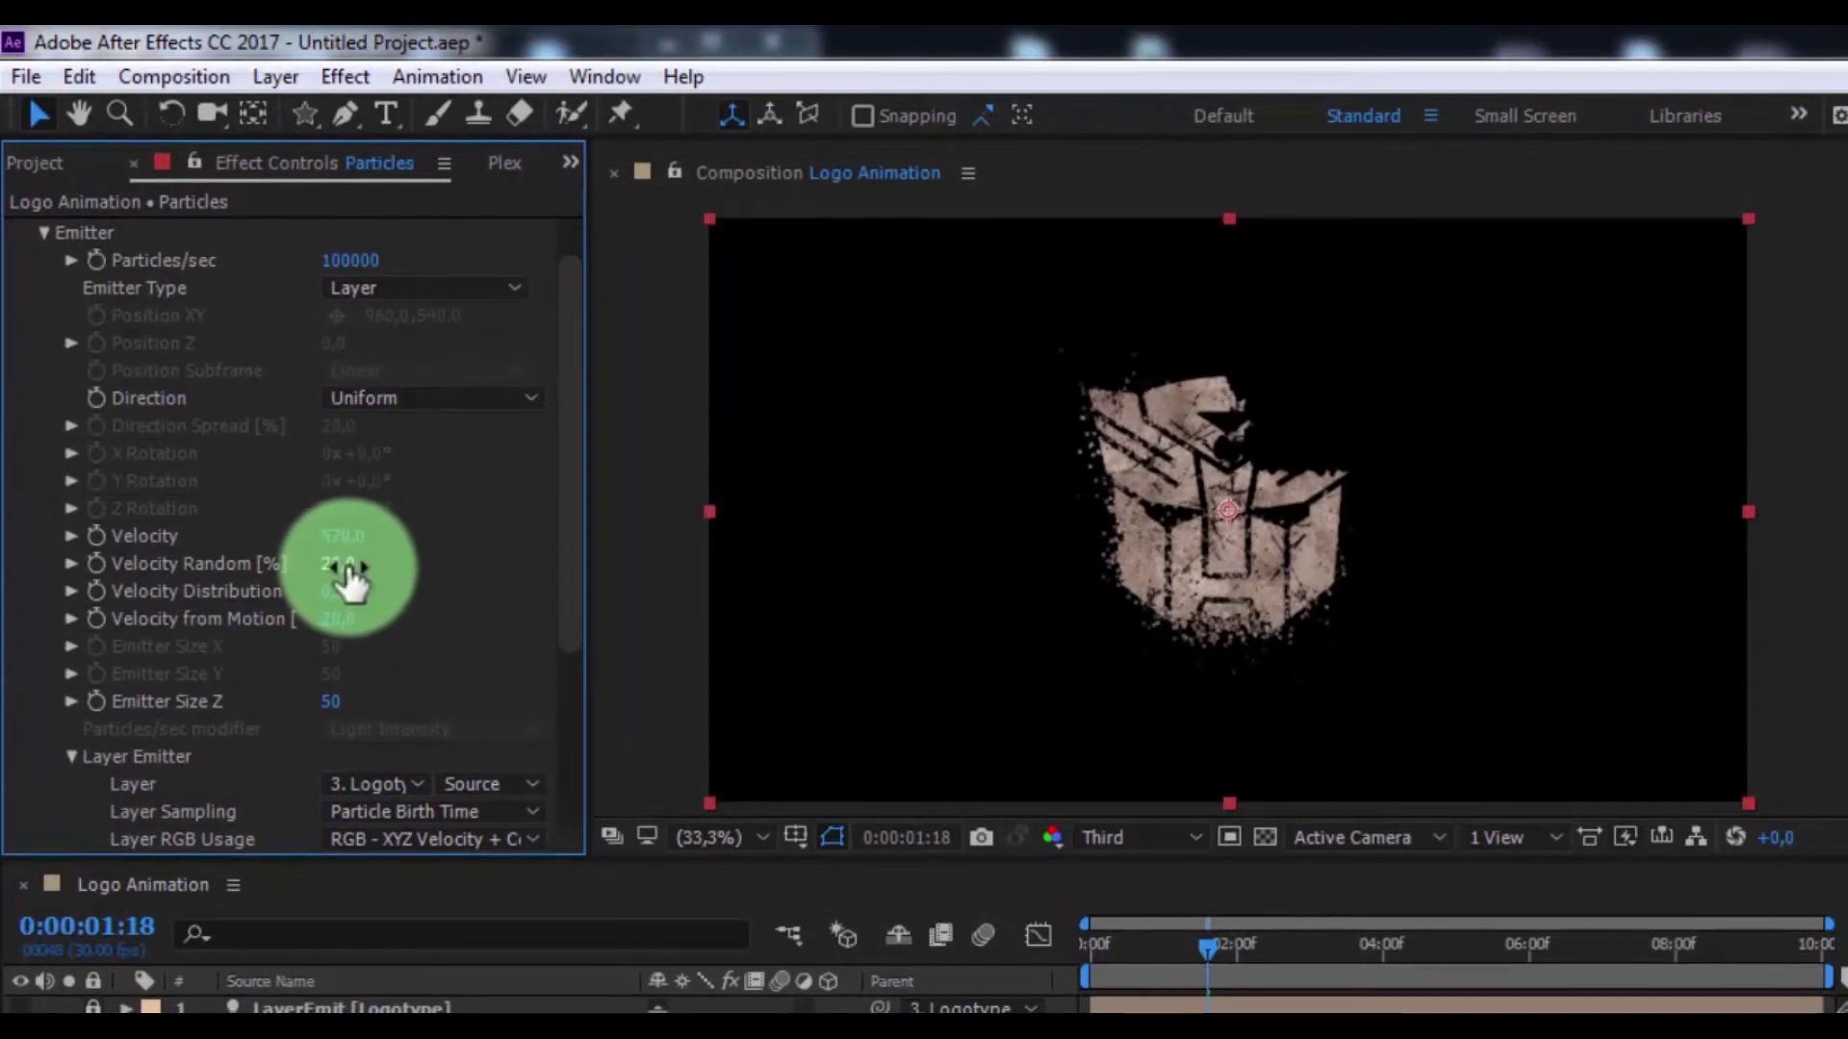
drag(347, 574, 426, 578)
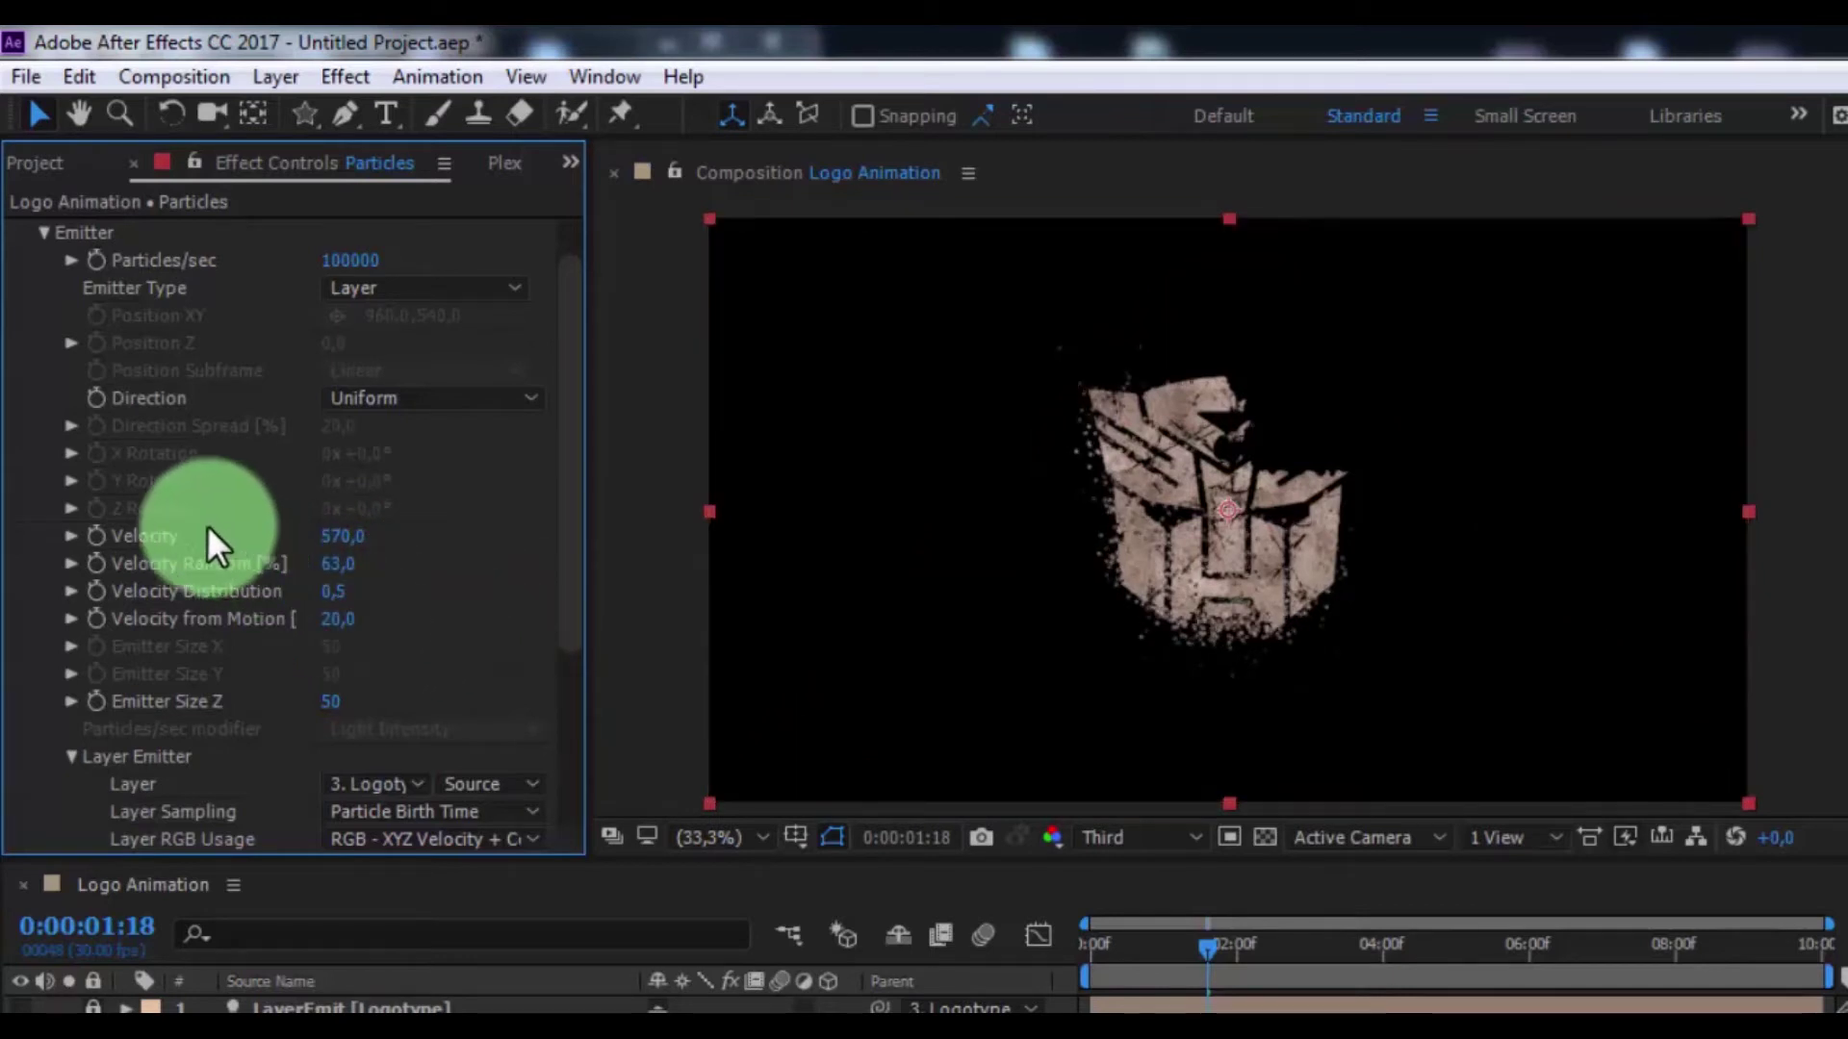
Set particle Life 1.8, Life Random 100, Sphere Feather 0, Size 8 and Size Random 100
click(44, 232)
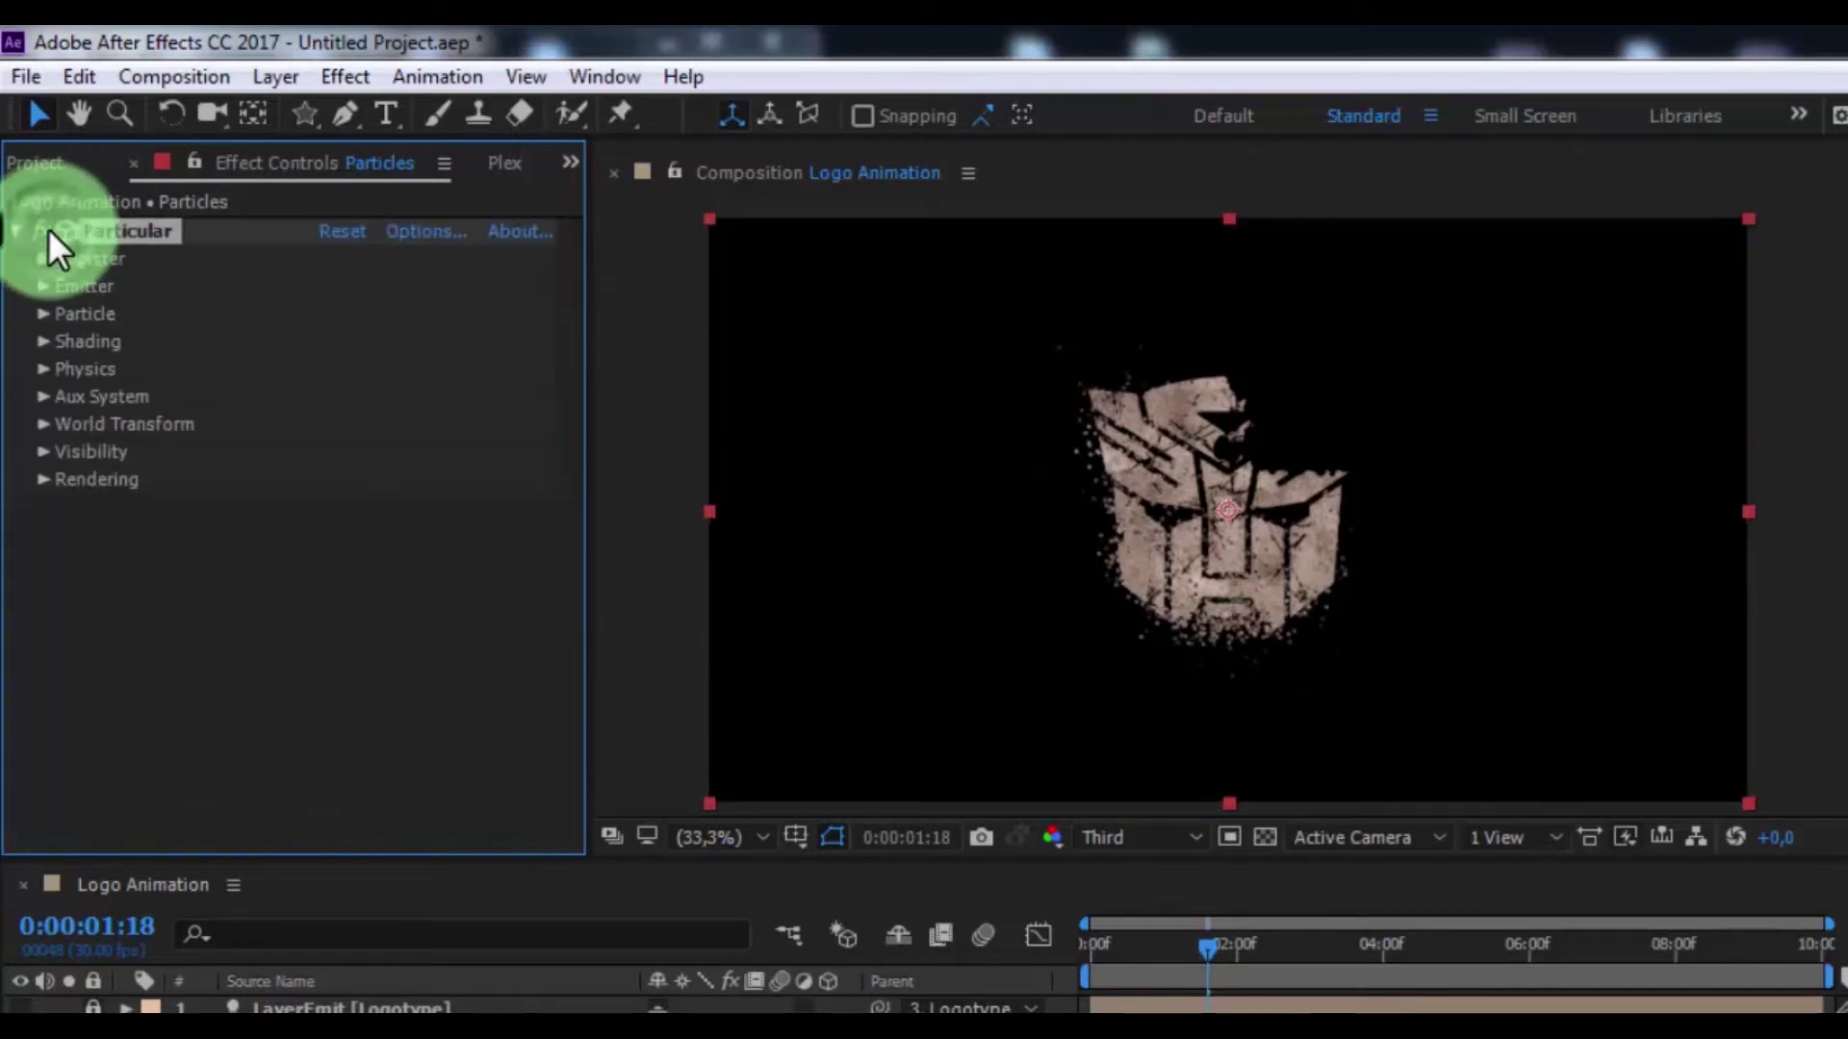
click(43, 313)
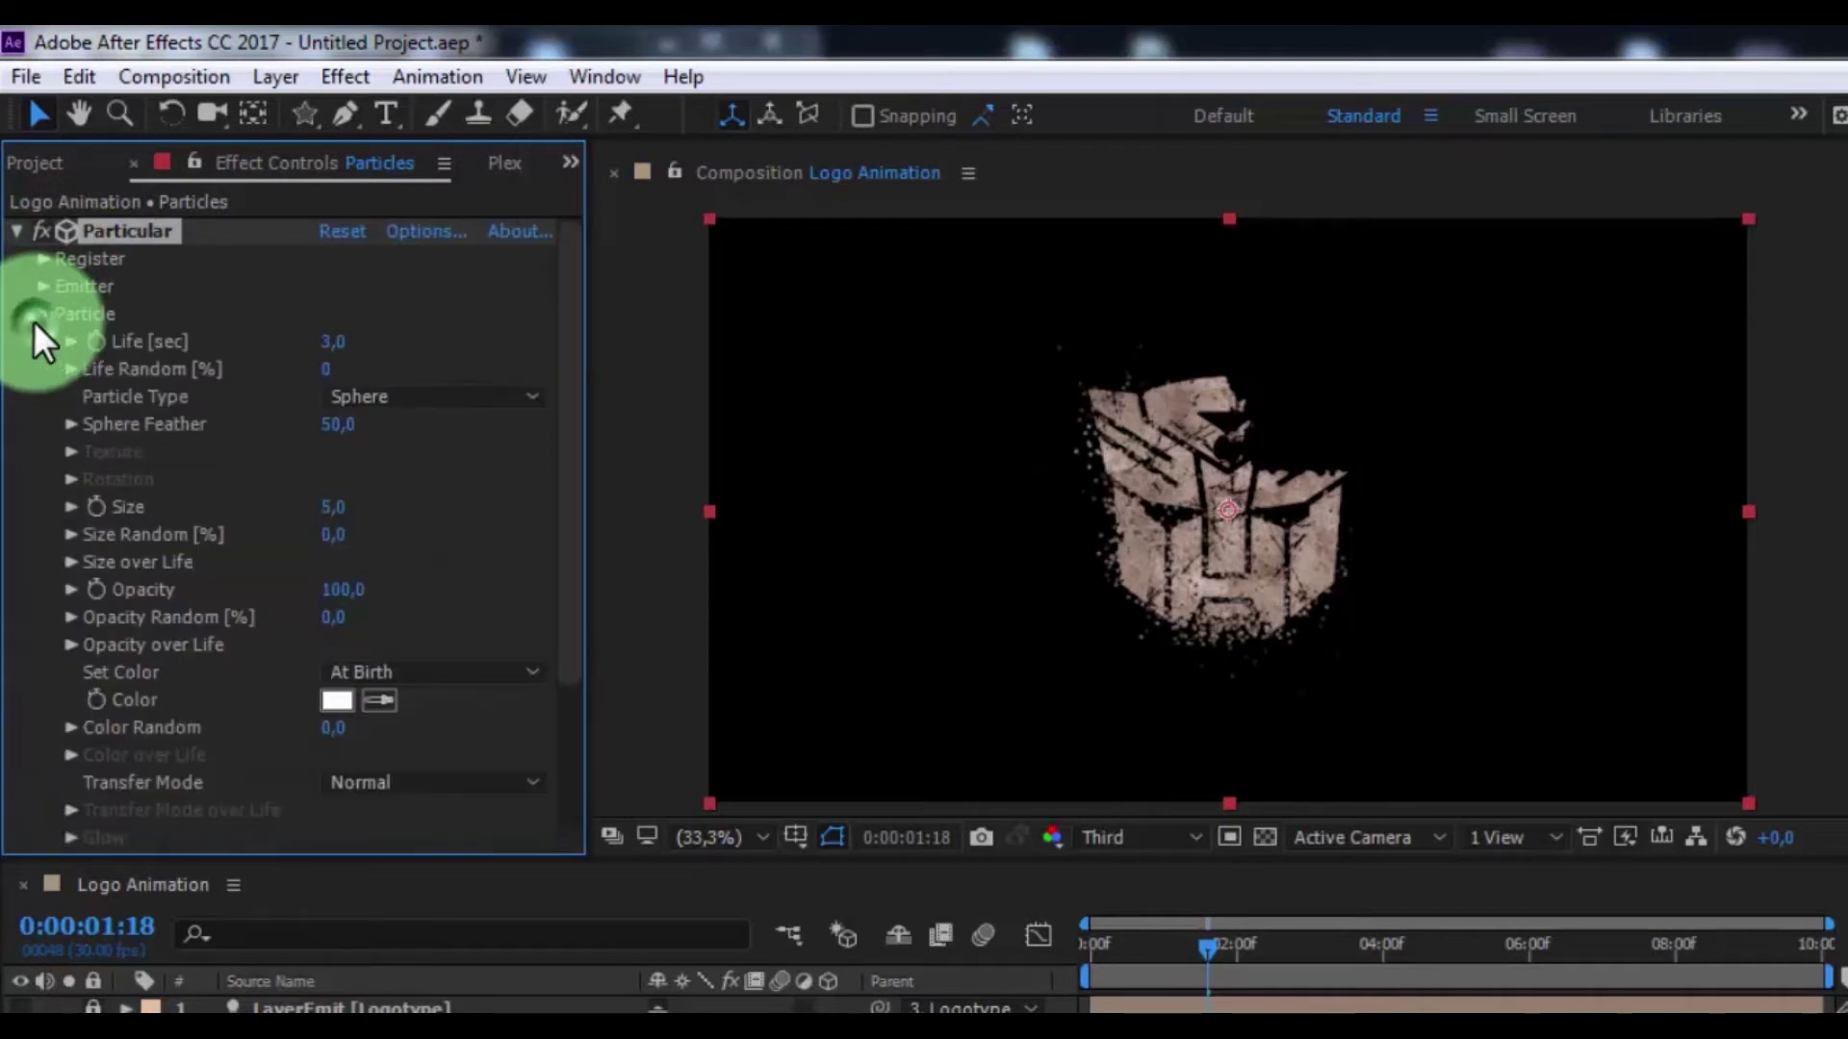
click(336, 315)
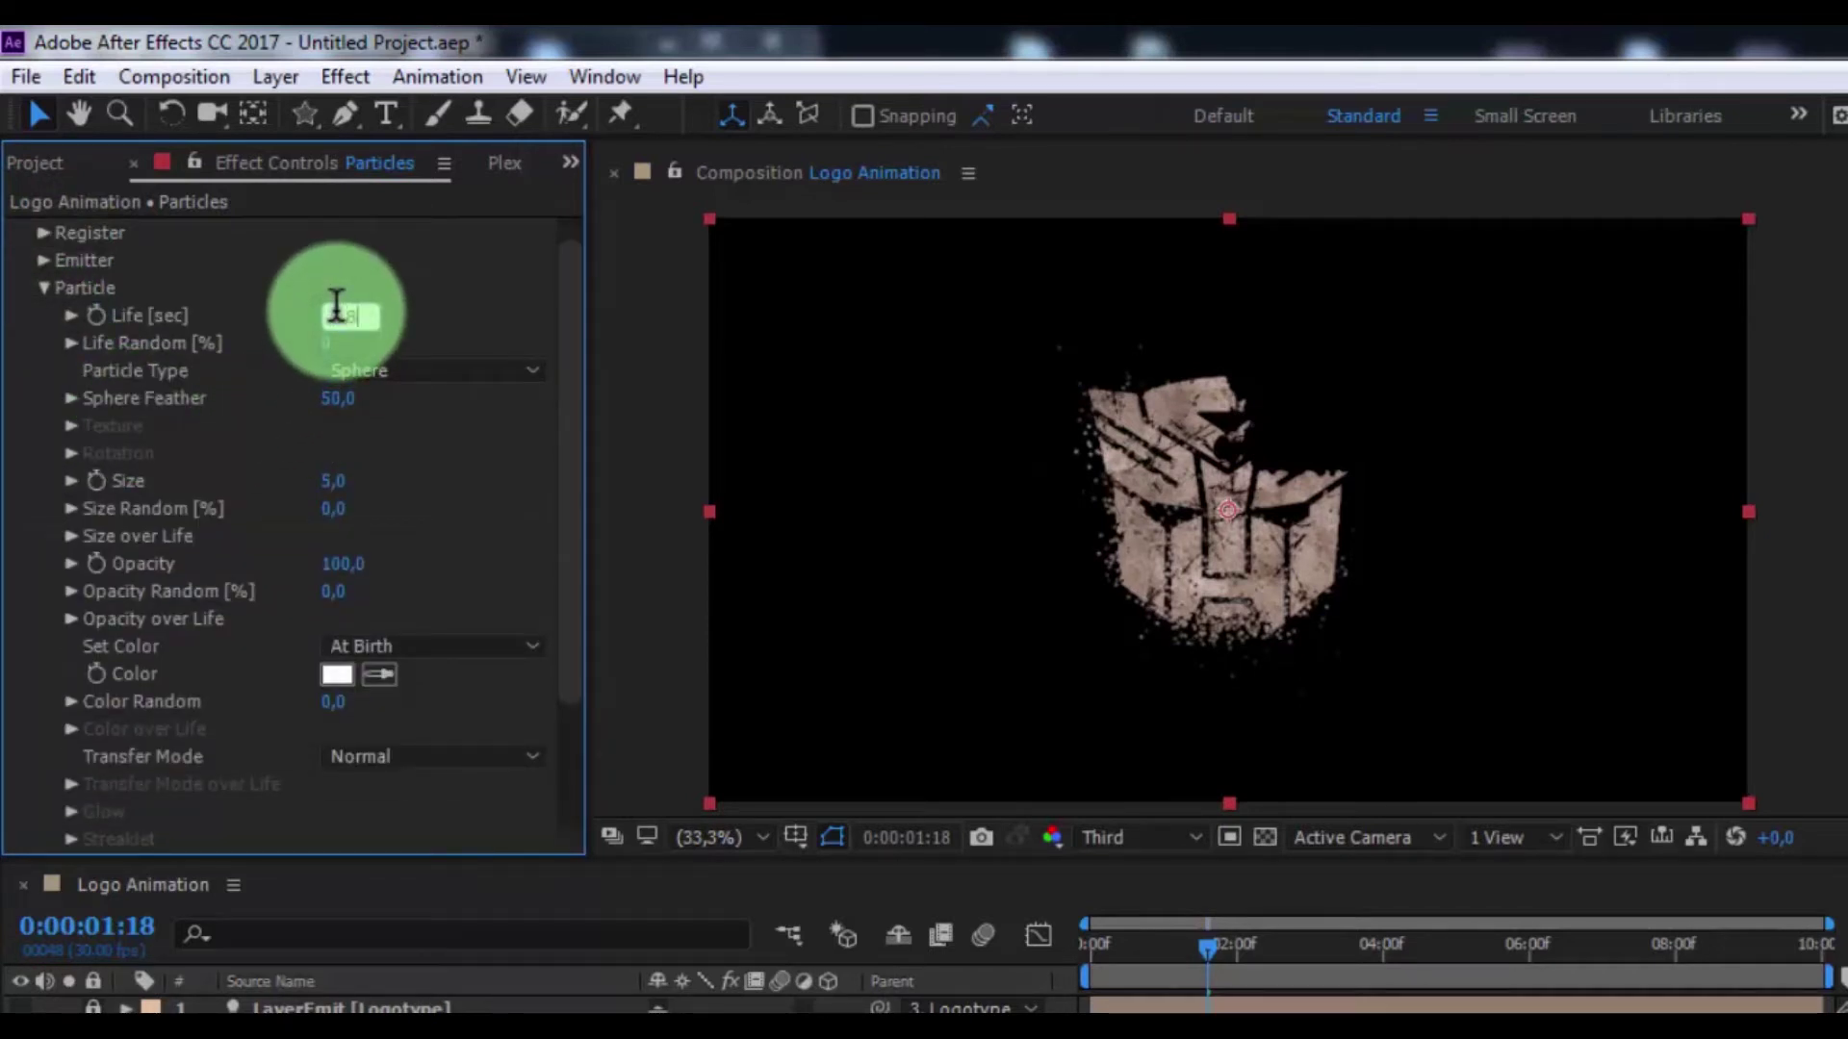
click(325, 345)
text(1,8)
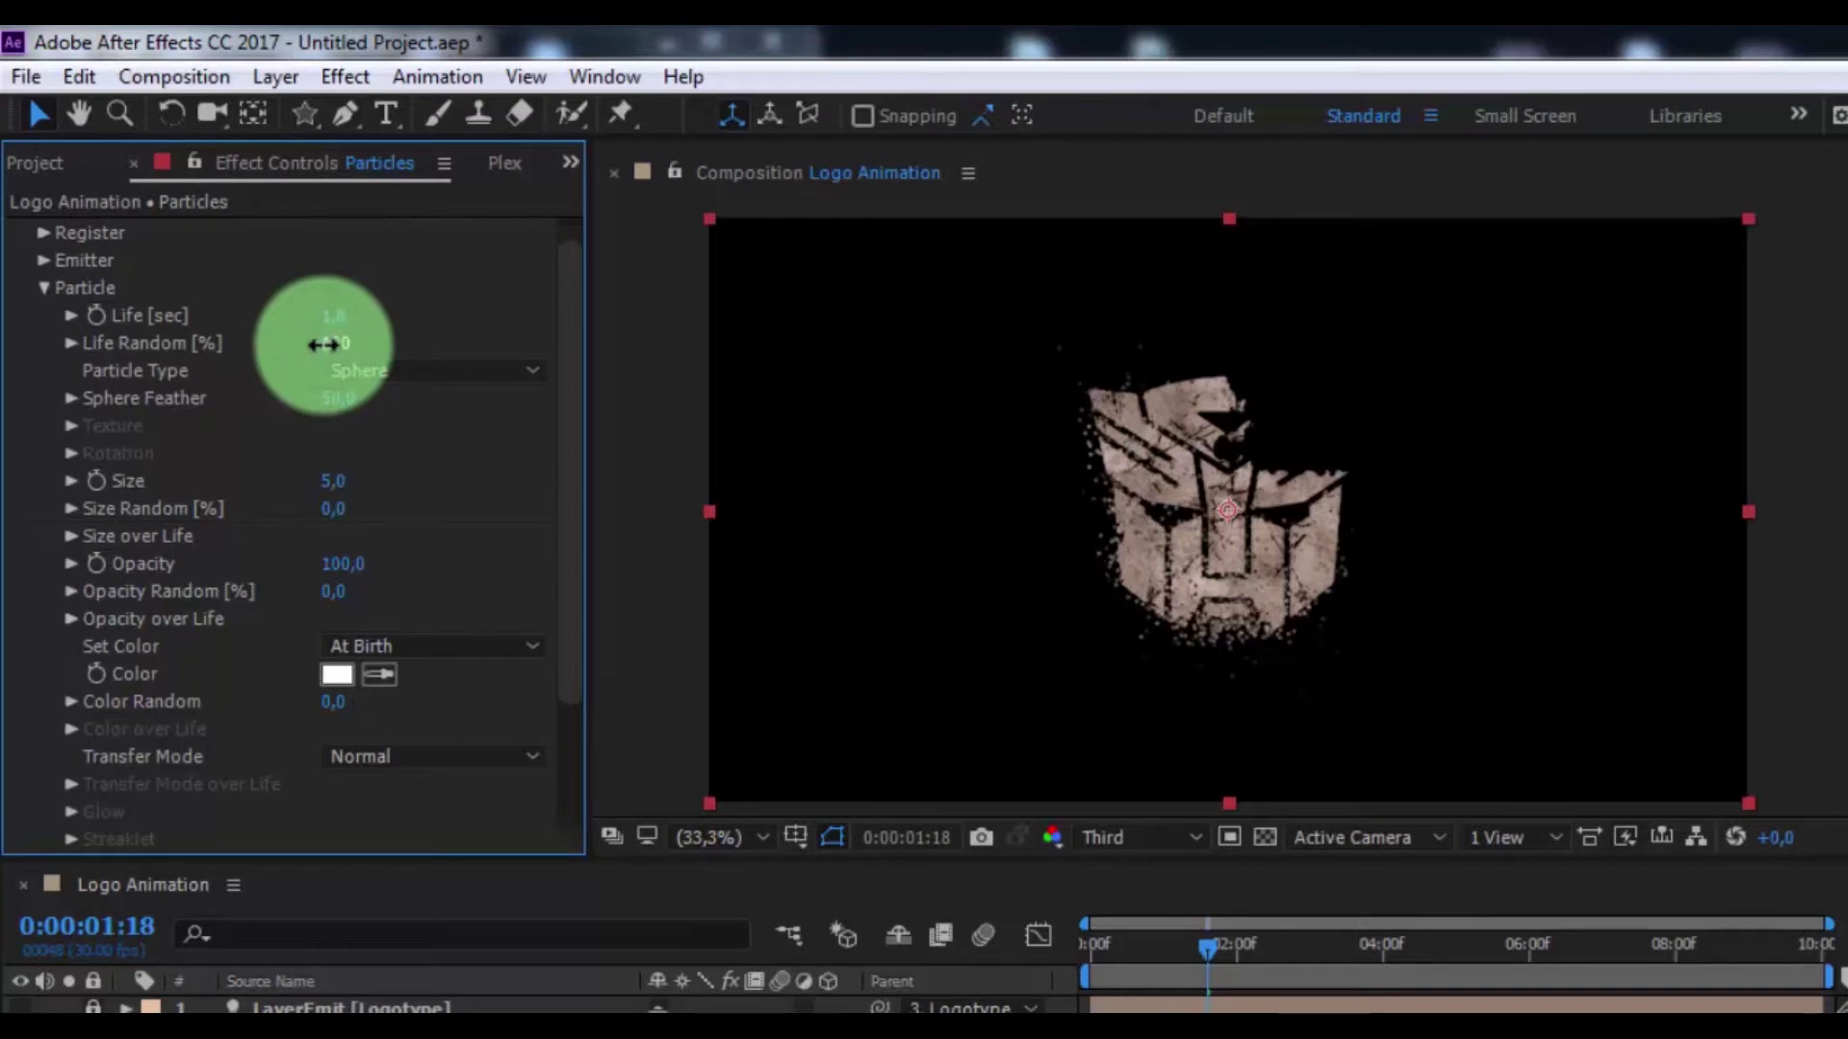
click(346, 399)
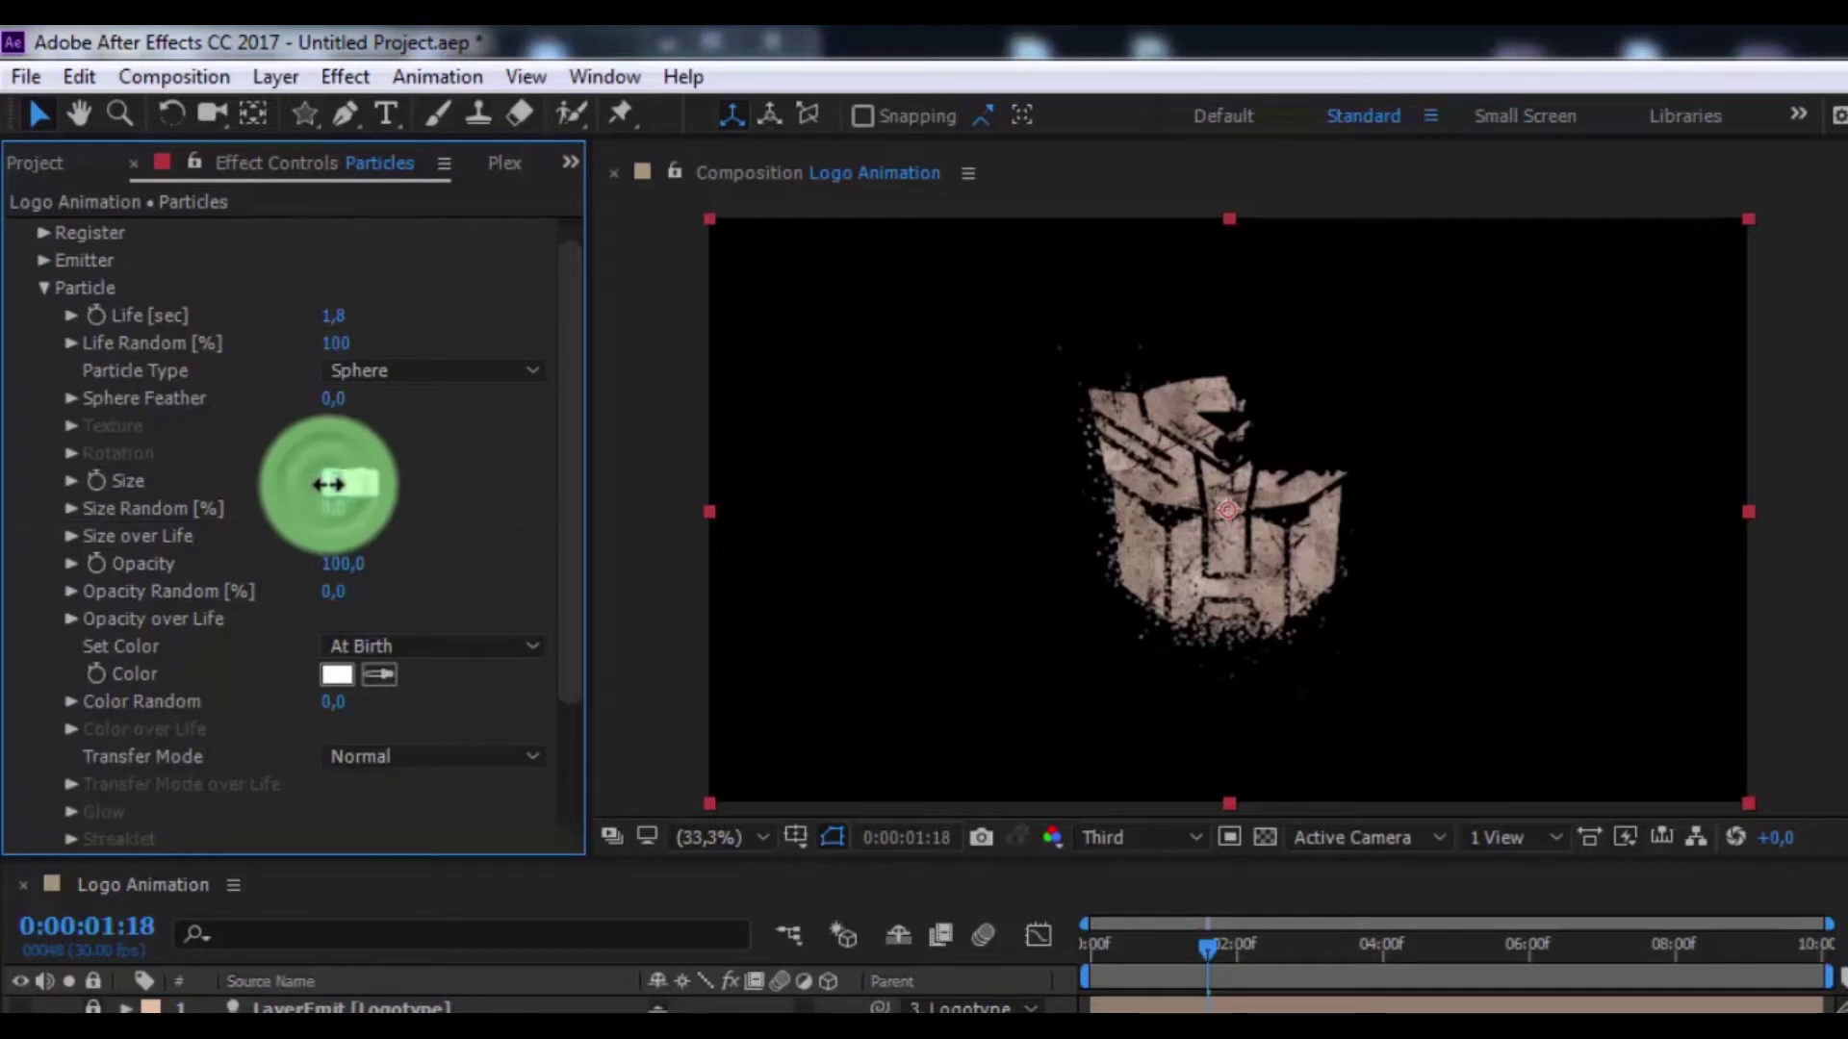
drag(330, 484, 576, 540)
scroll(261, 470, down, 2)
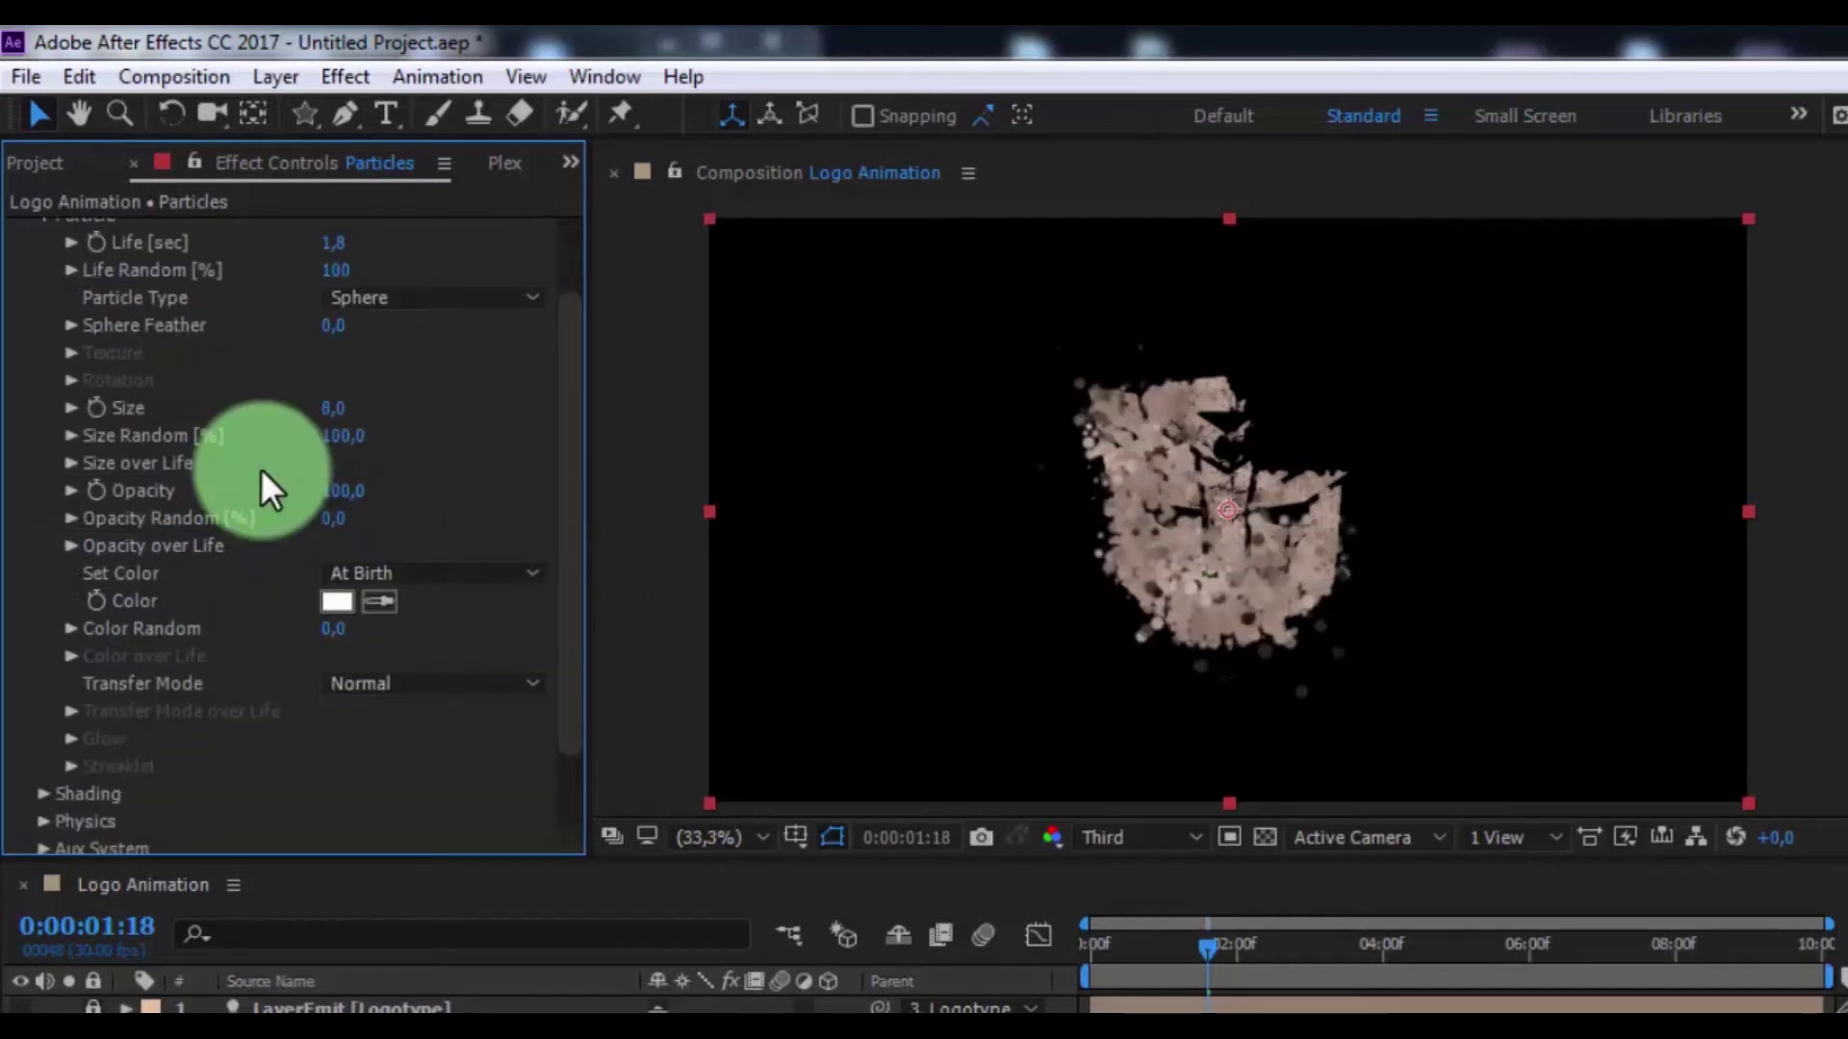
scroll(95, 271, up, 2)
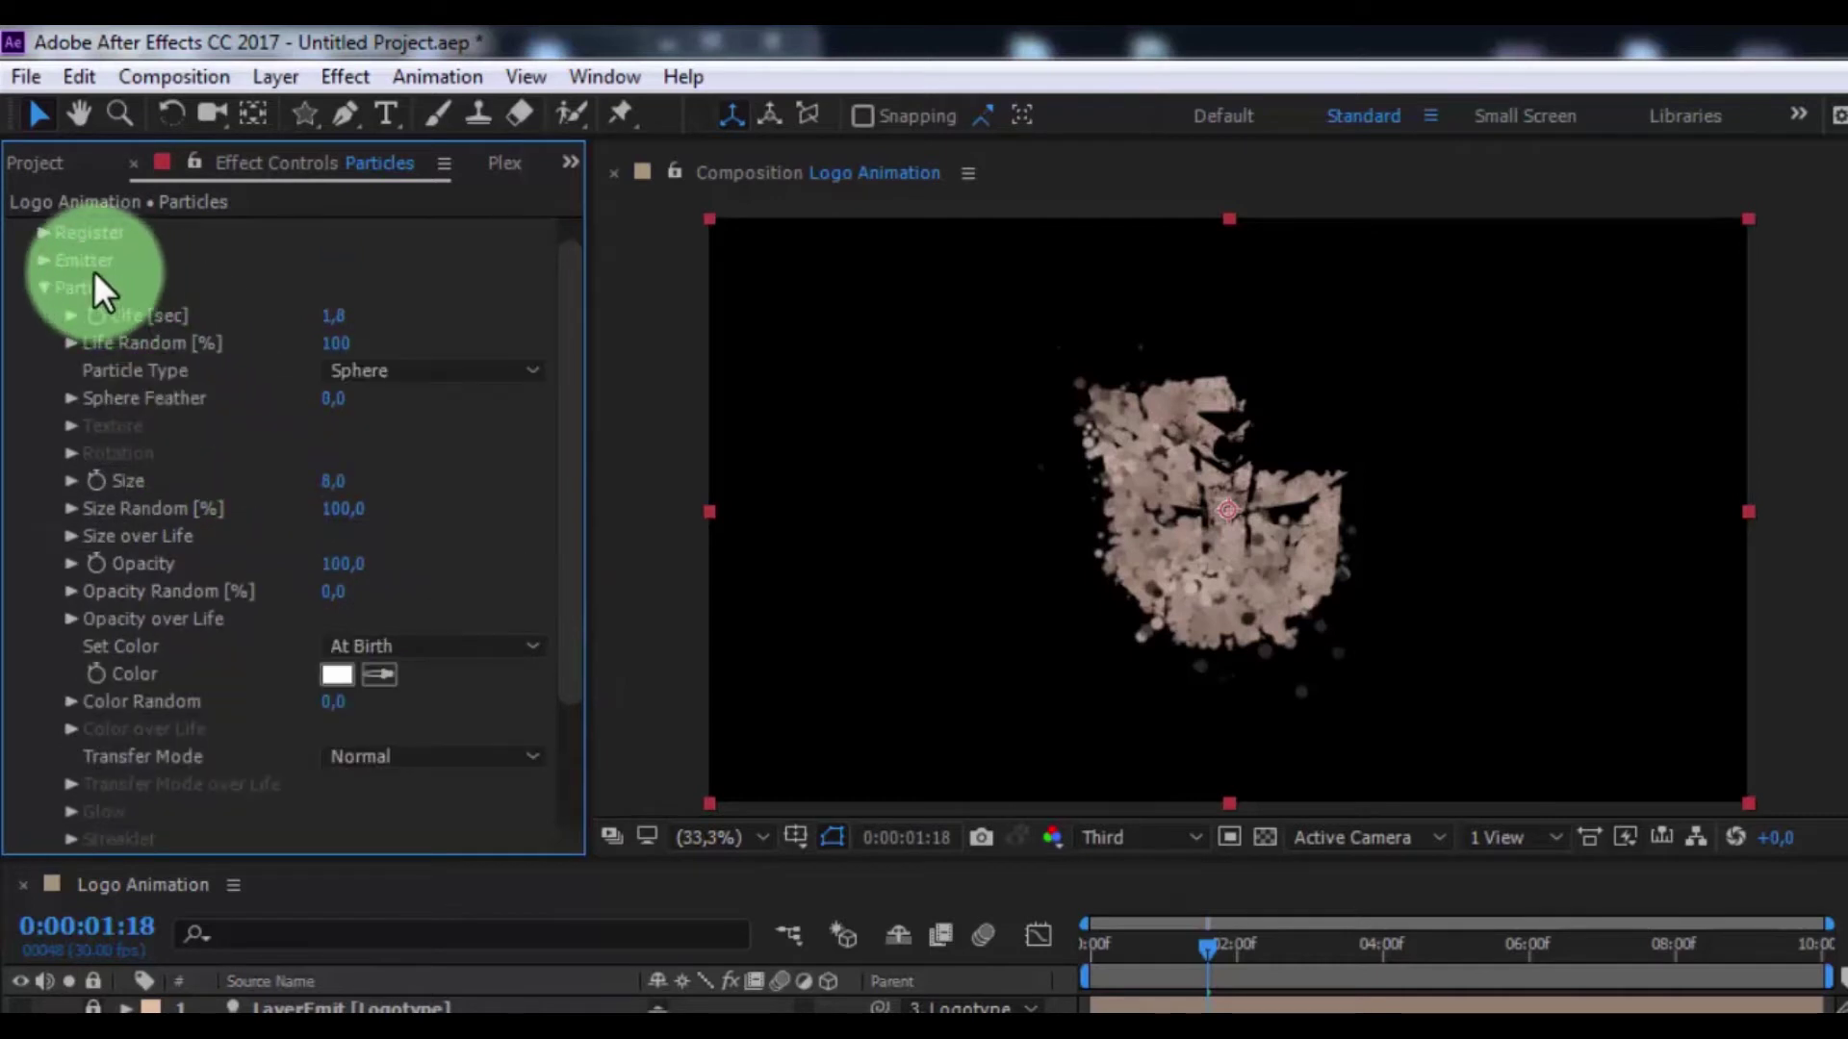
Turn on shadowlets for both main and auxiliary particles in Shading
click(43, 288)
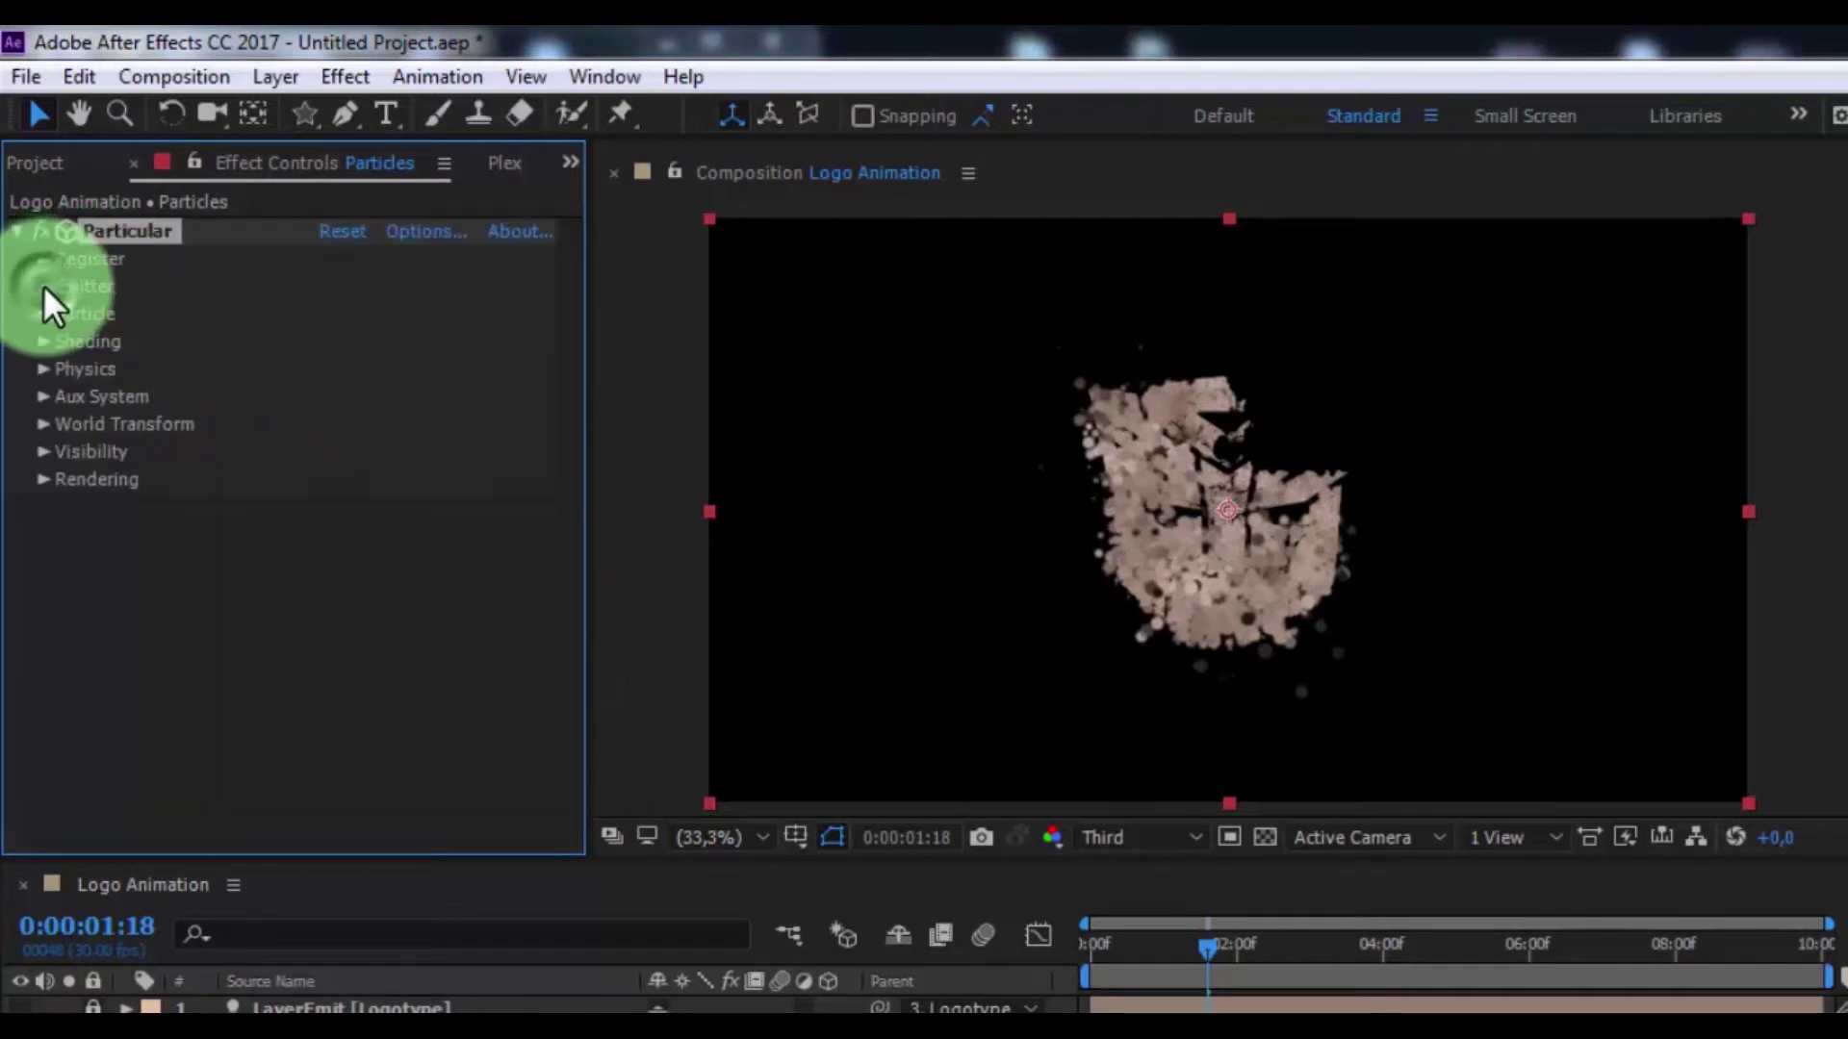
click(40, 341)
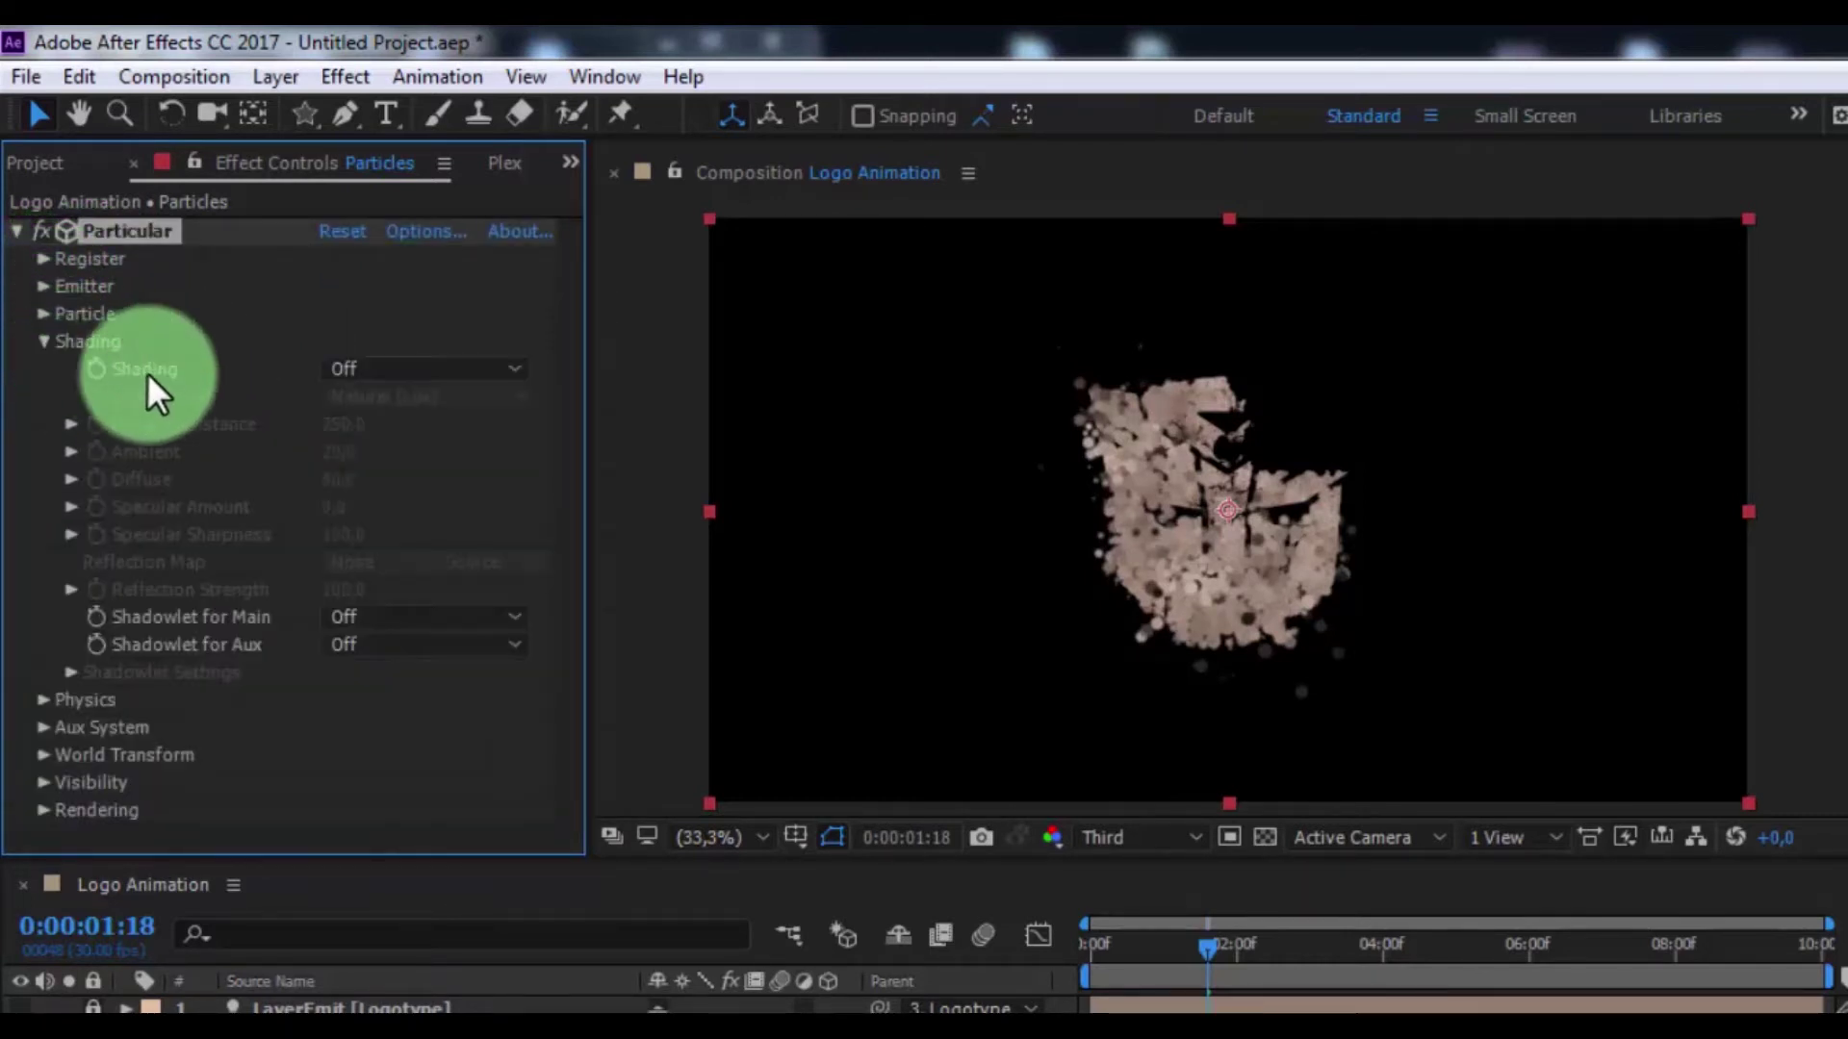
click(393, 616)
click(412, 688)
click(415, 640)
click(413, 702)
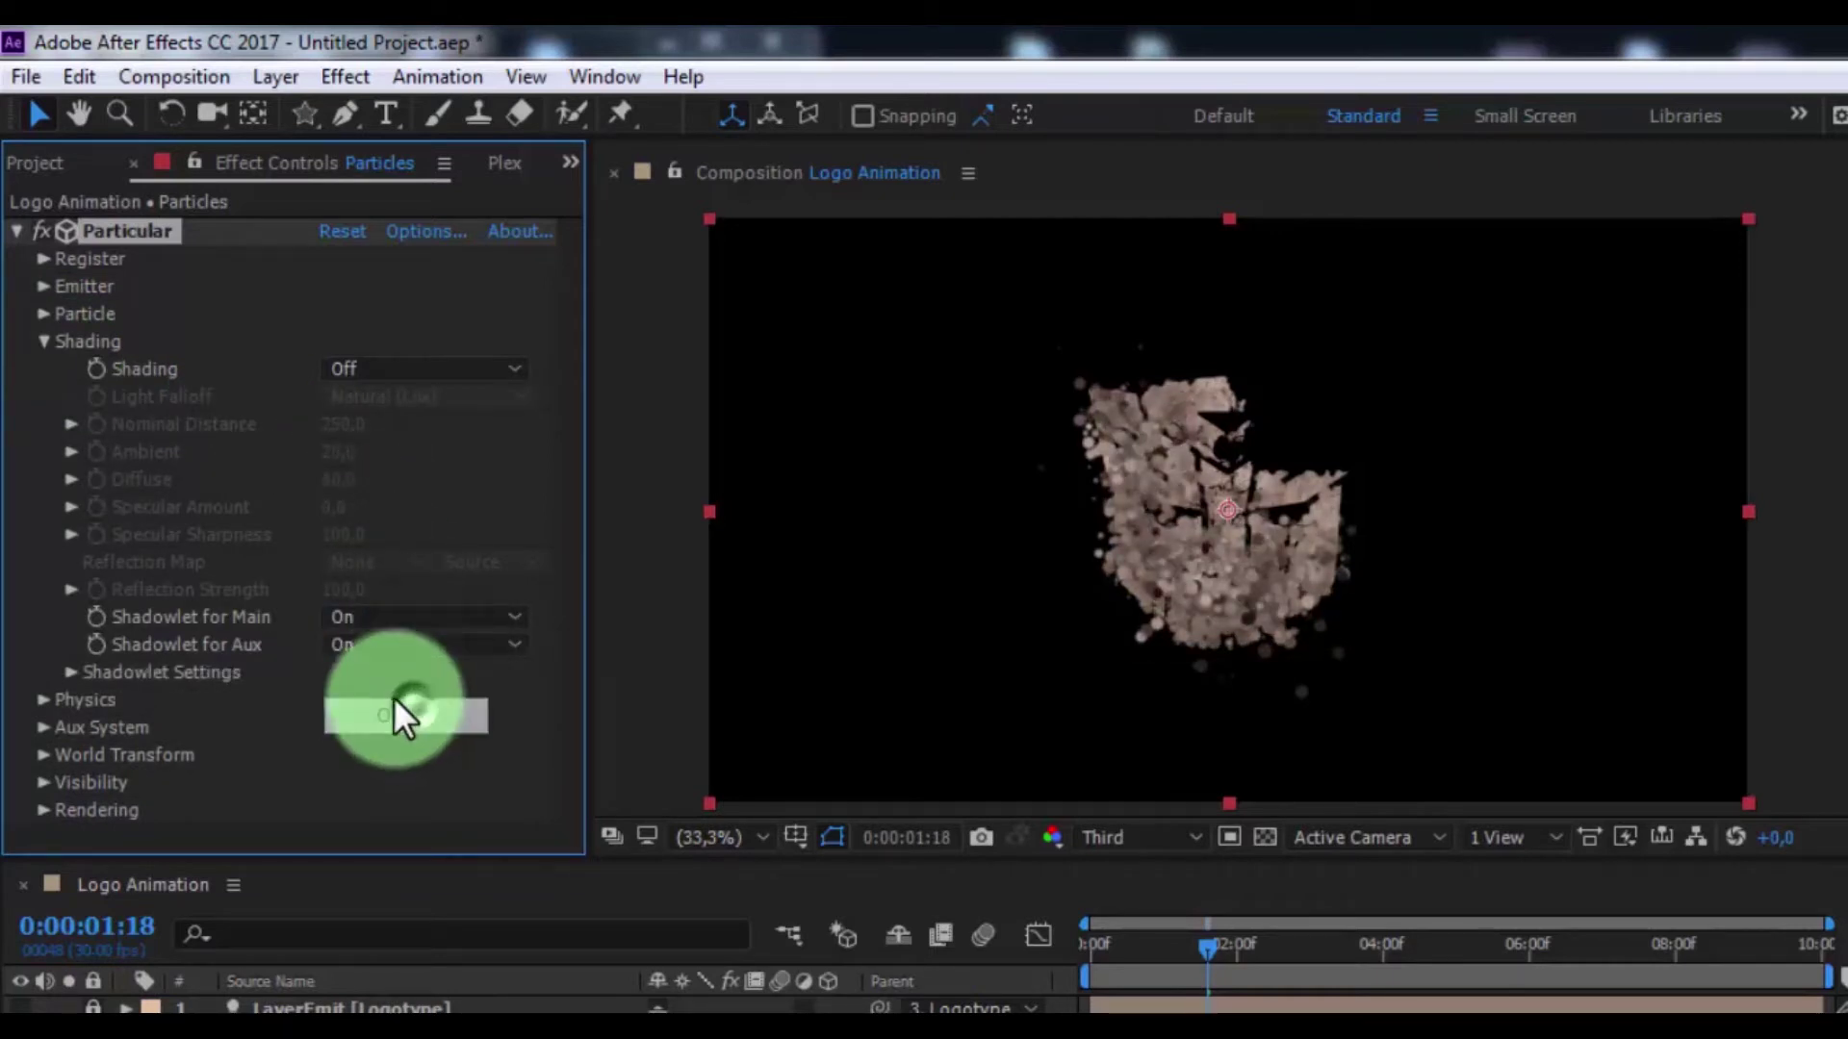
click(46, 340)
Set Physics > Air > Turbulence Field Affect Position to 50, then fold the groups
click(42, 370)
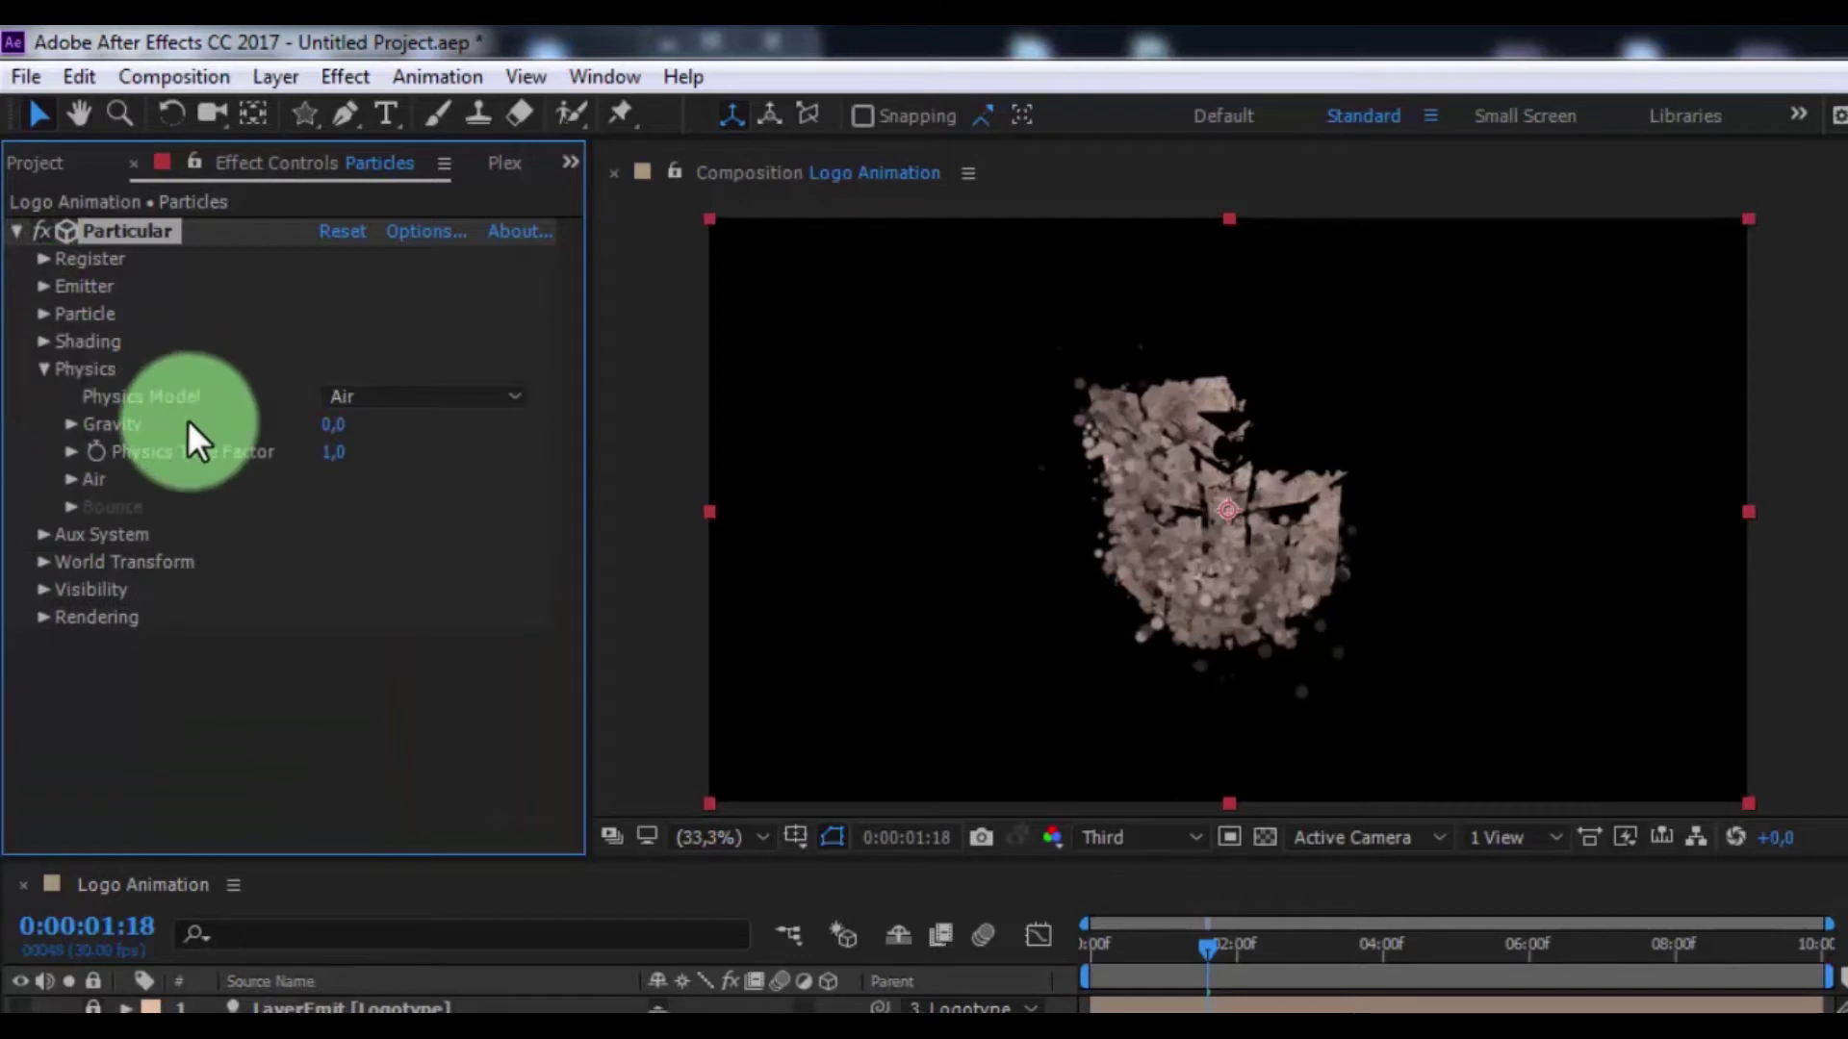
click(68, 481)
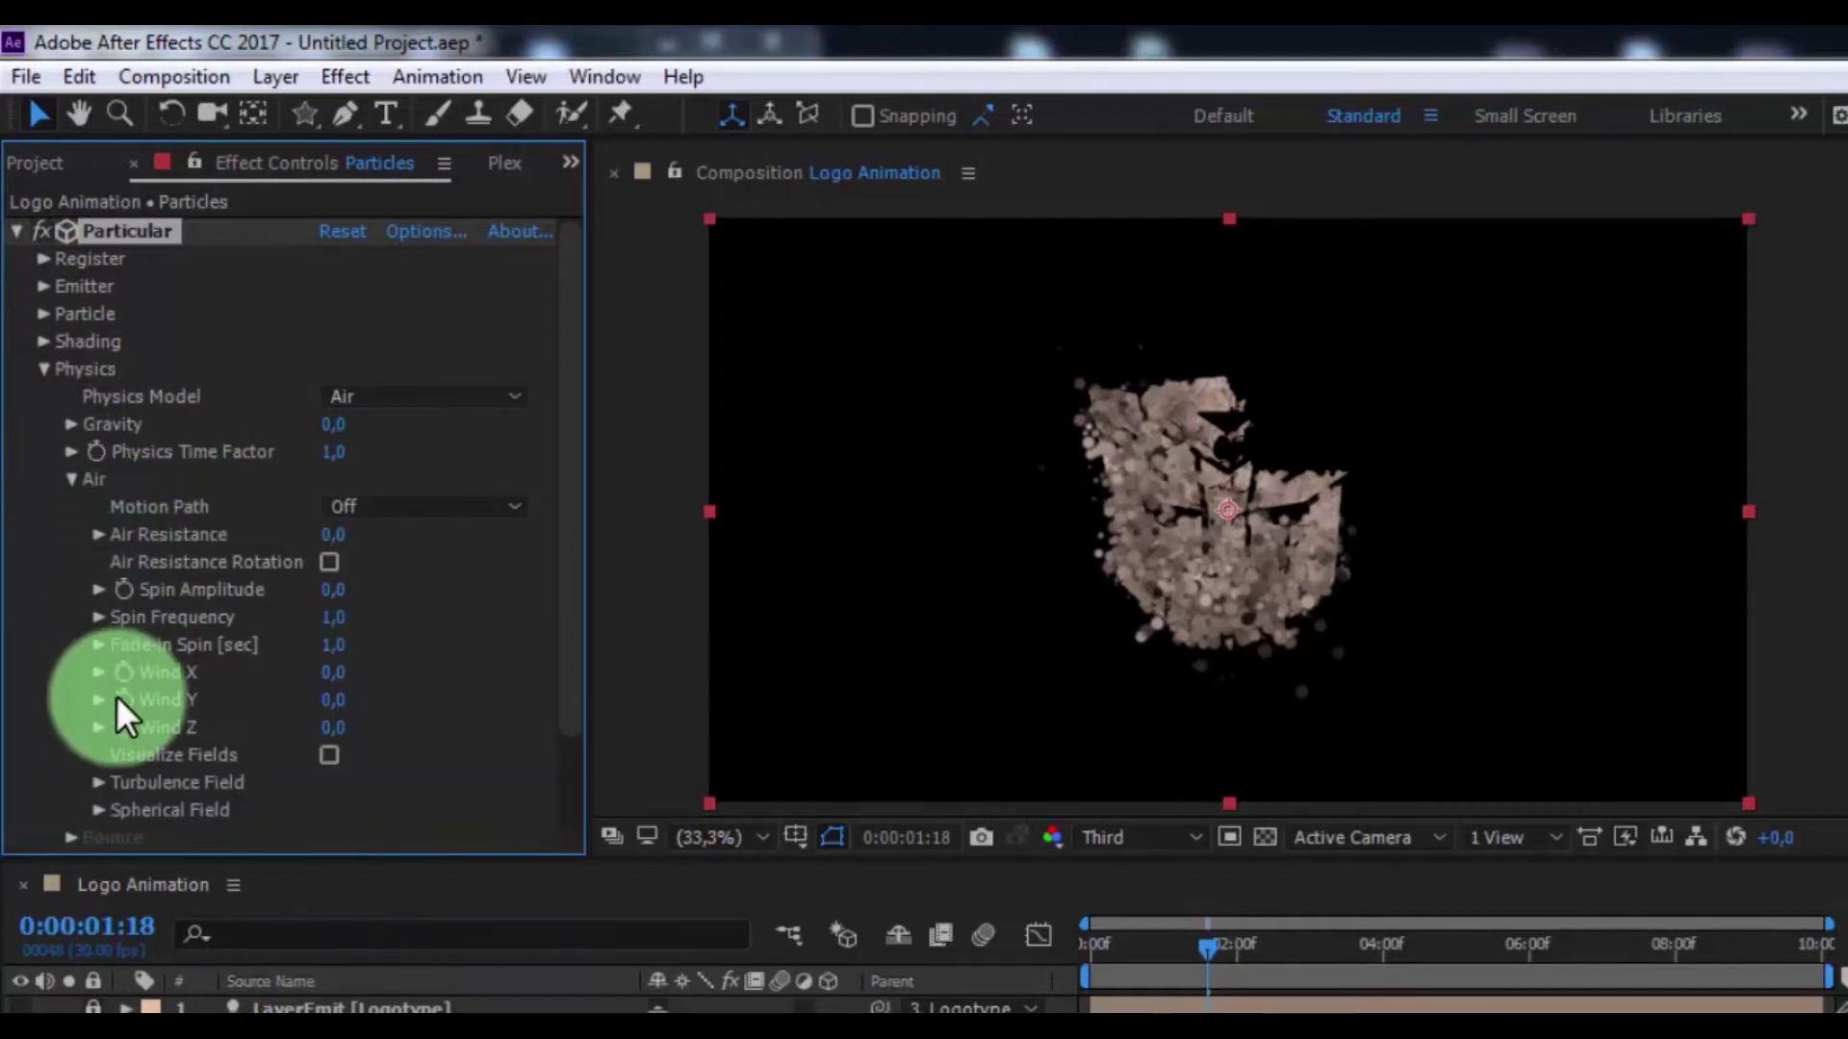
click(99, 783)
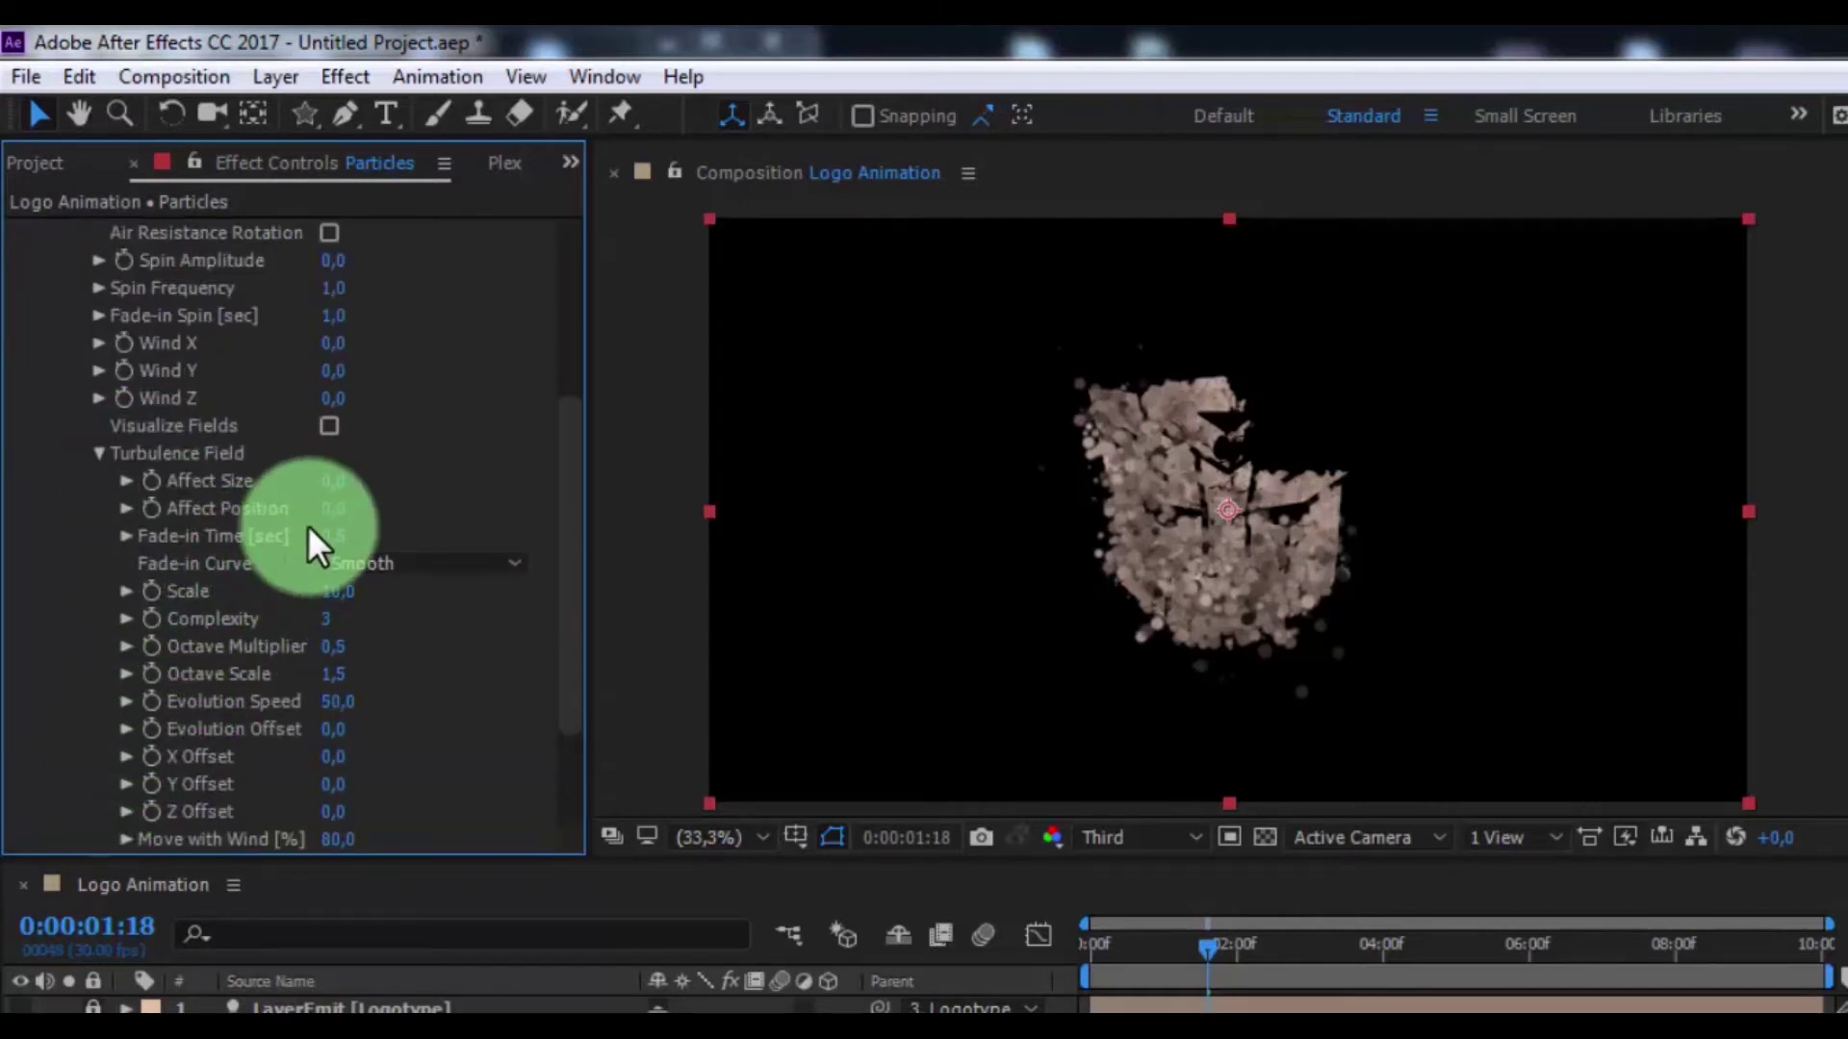
click(336, 508)
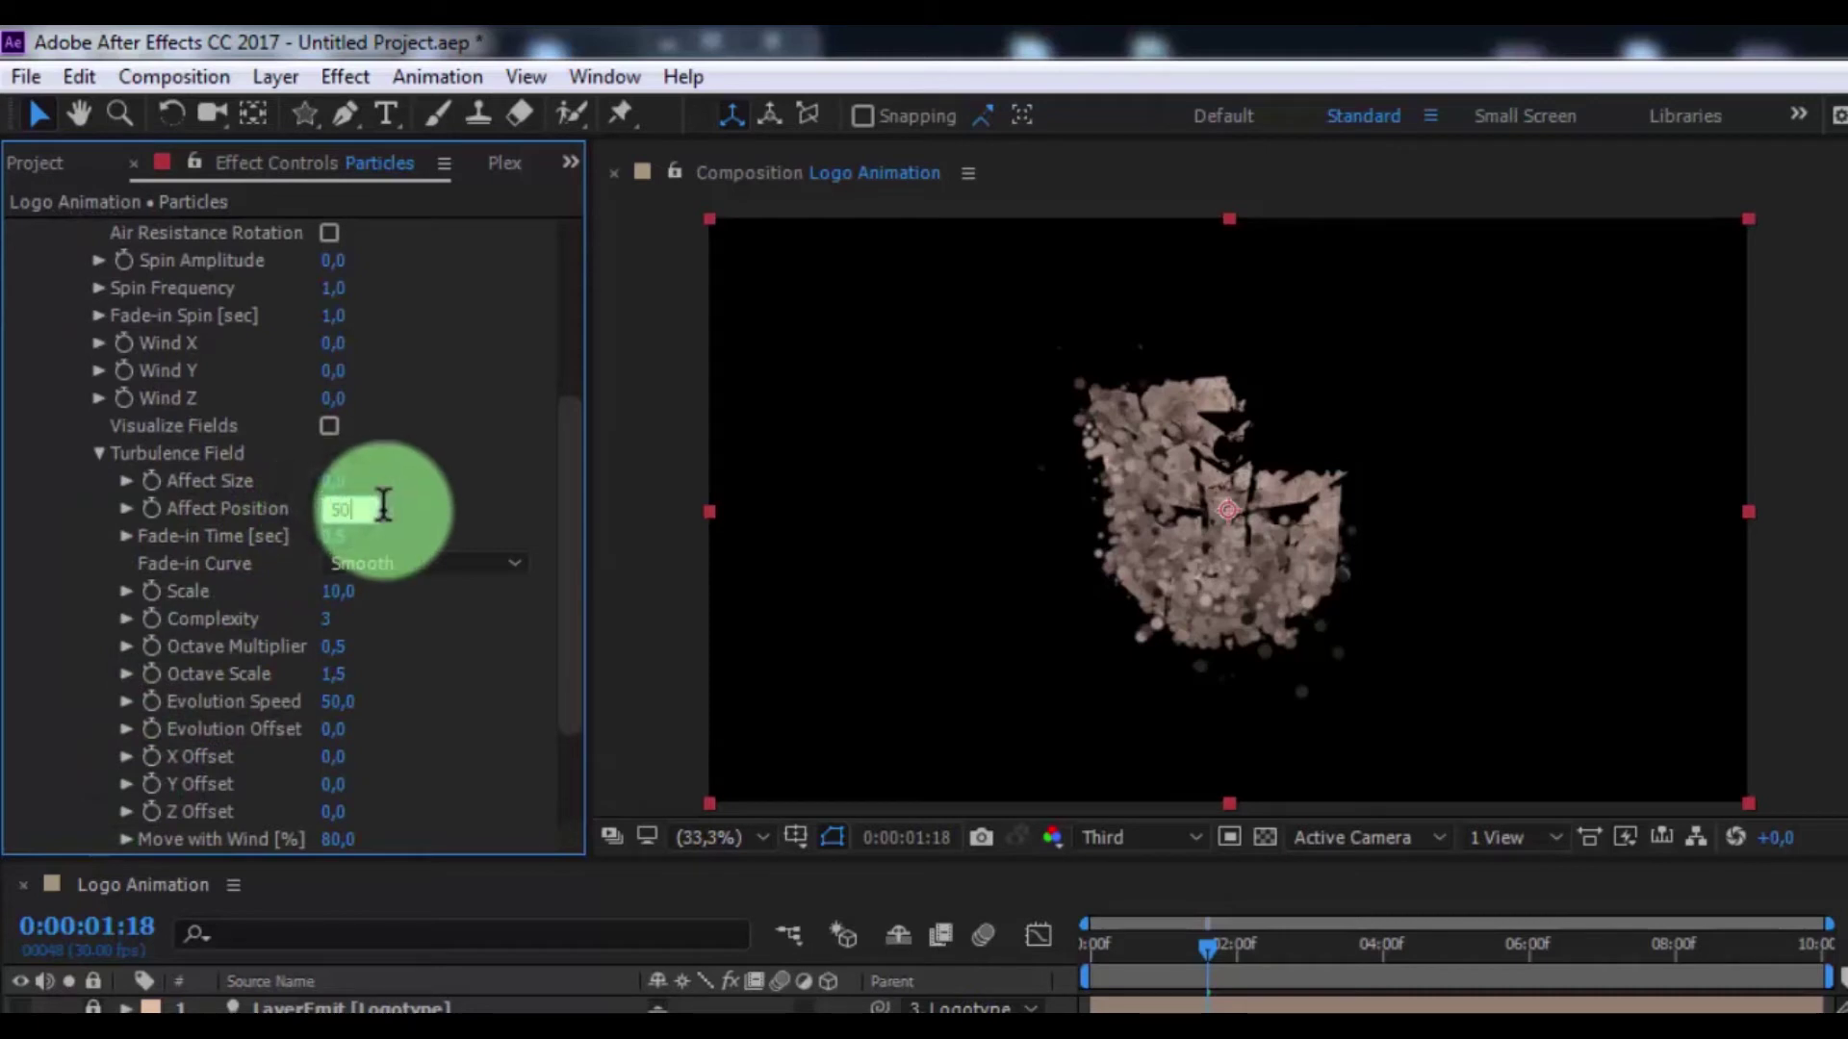
click(99, 452)
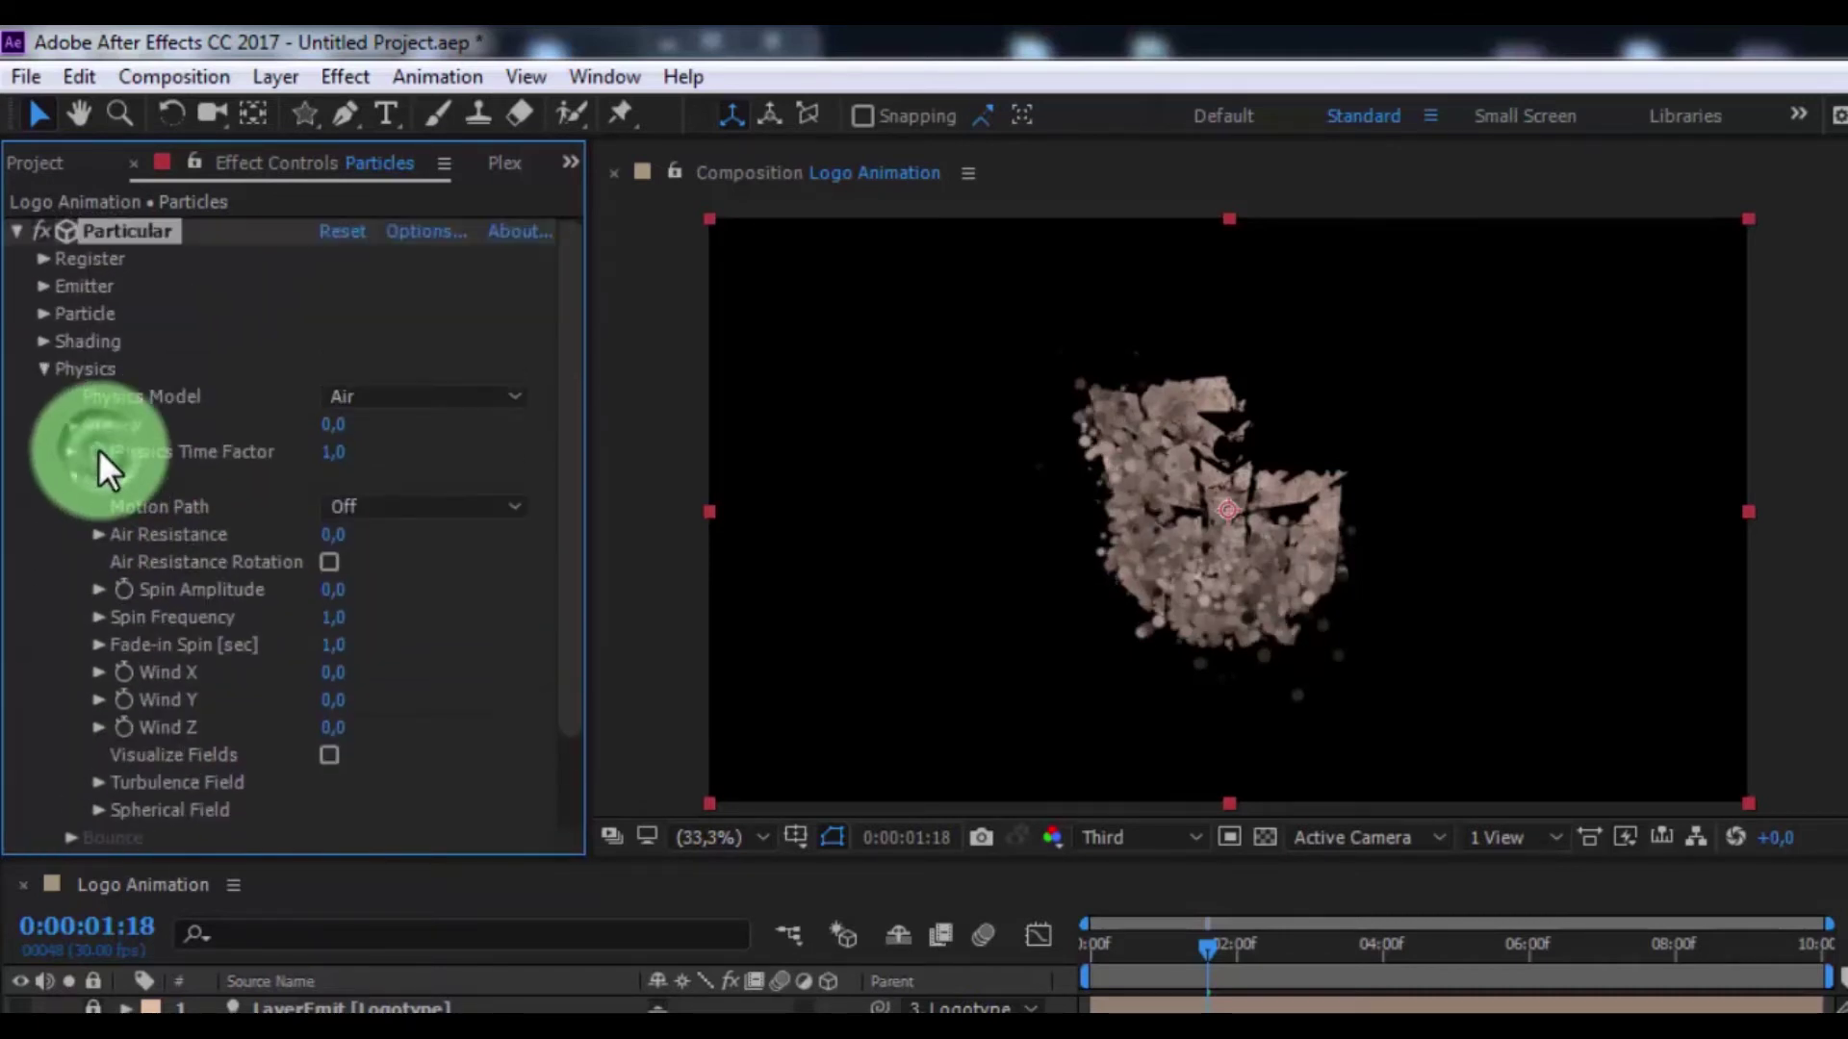
click(71, 476)
Make the Aux System emit continuously with Opacity 100 and Color From Main 100
click(47, 368)
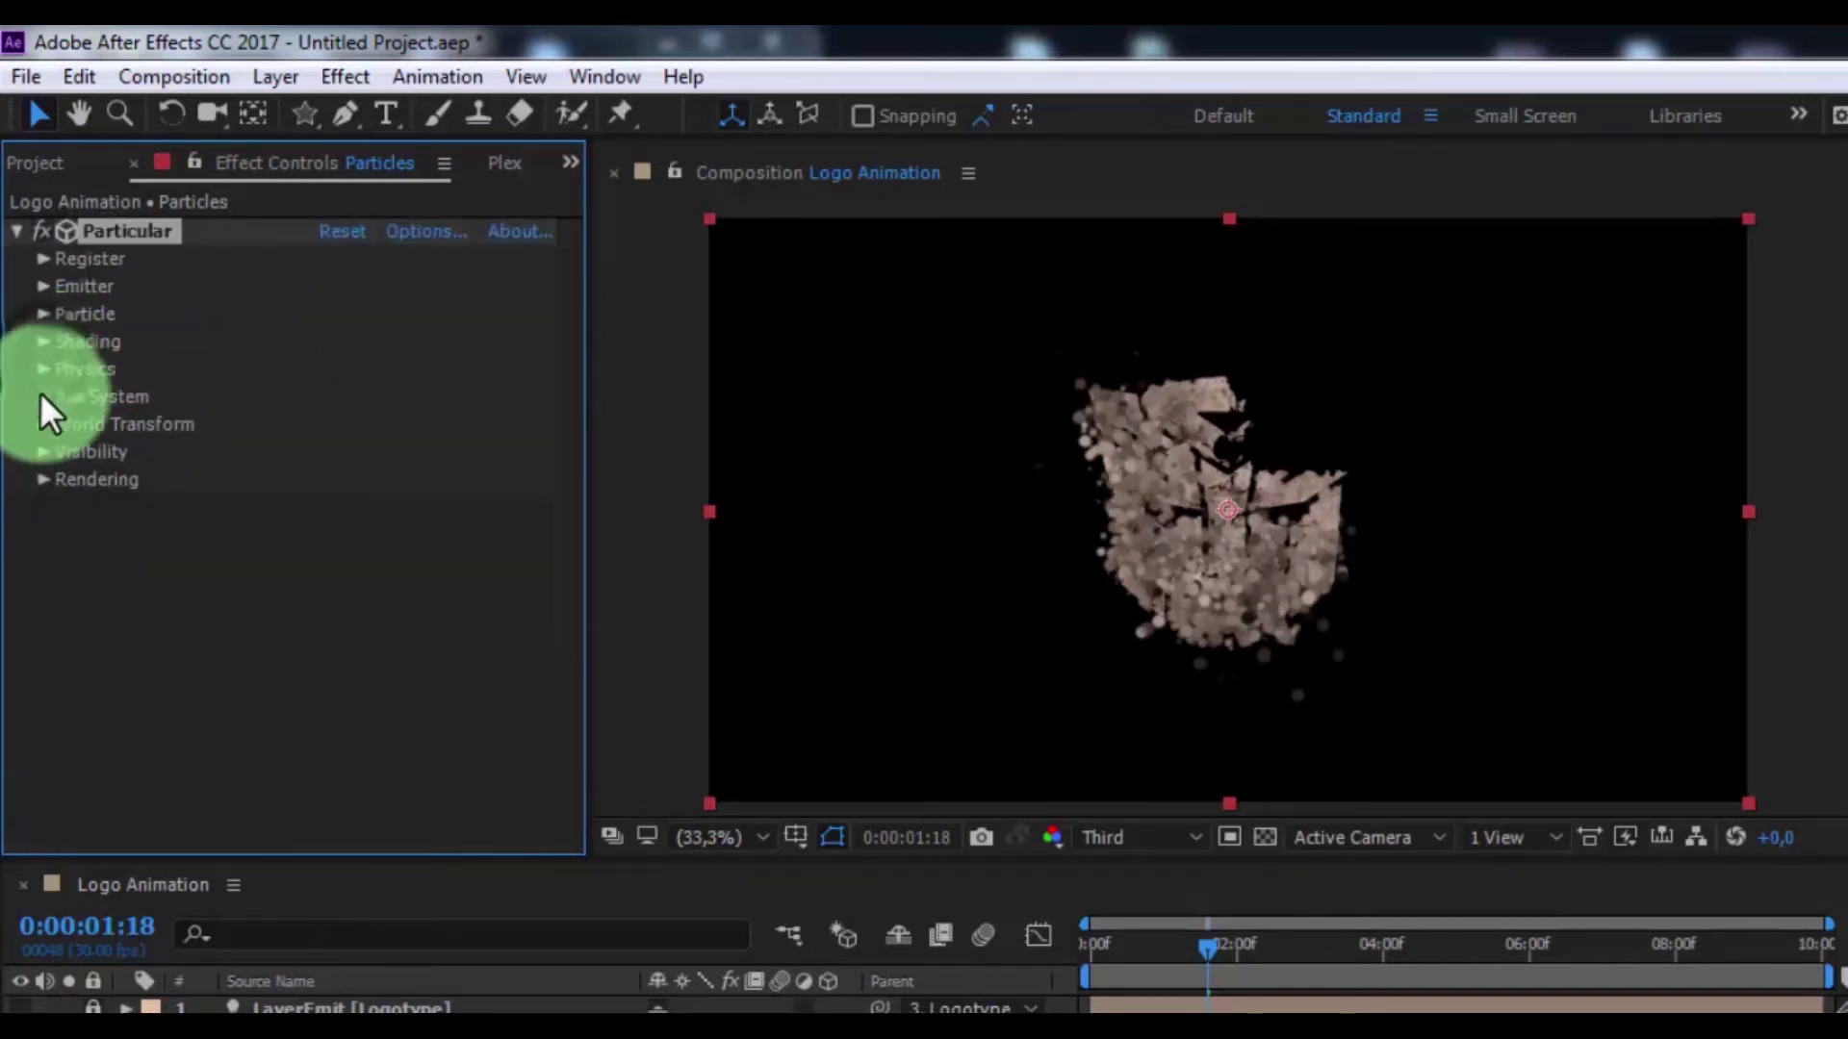
click(369, 342)
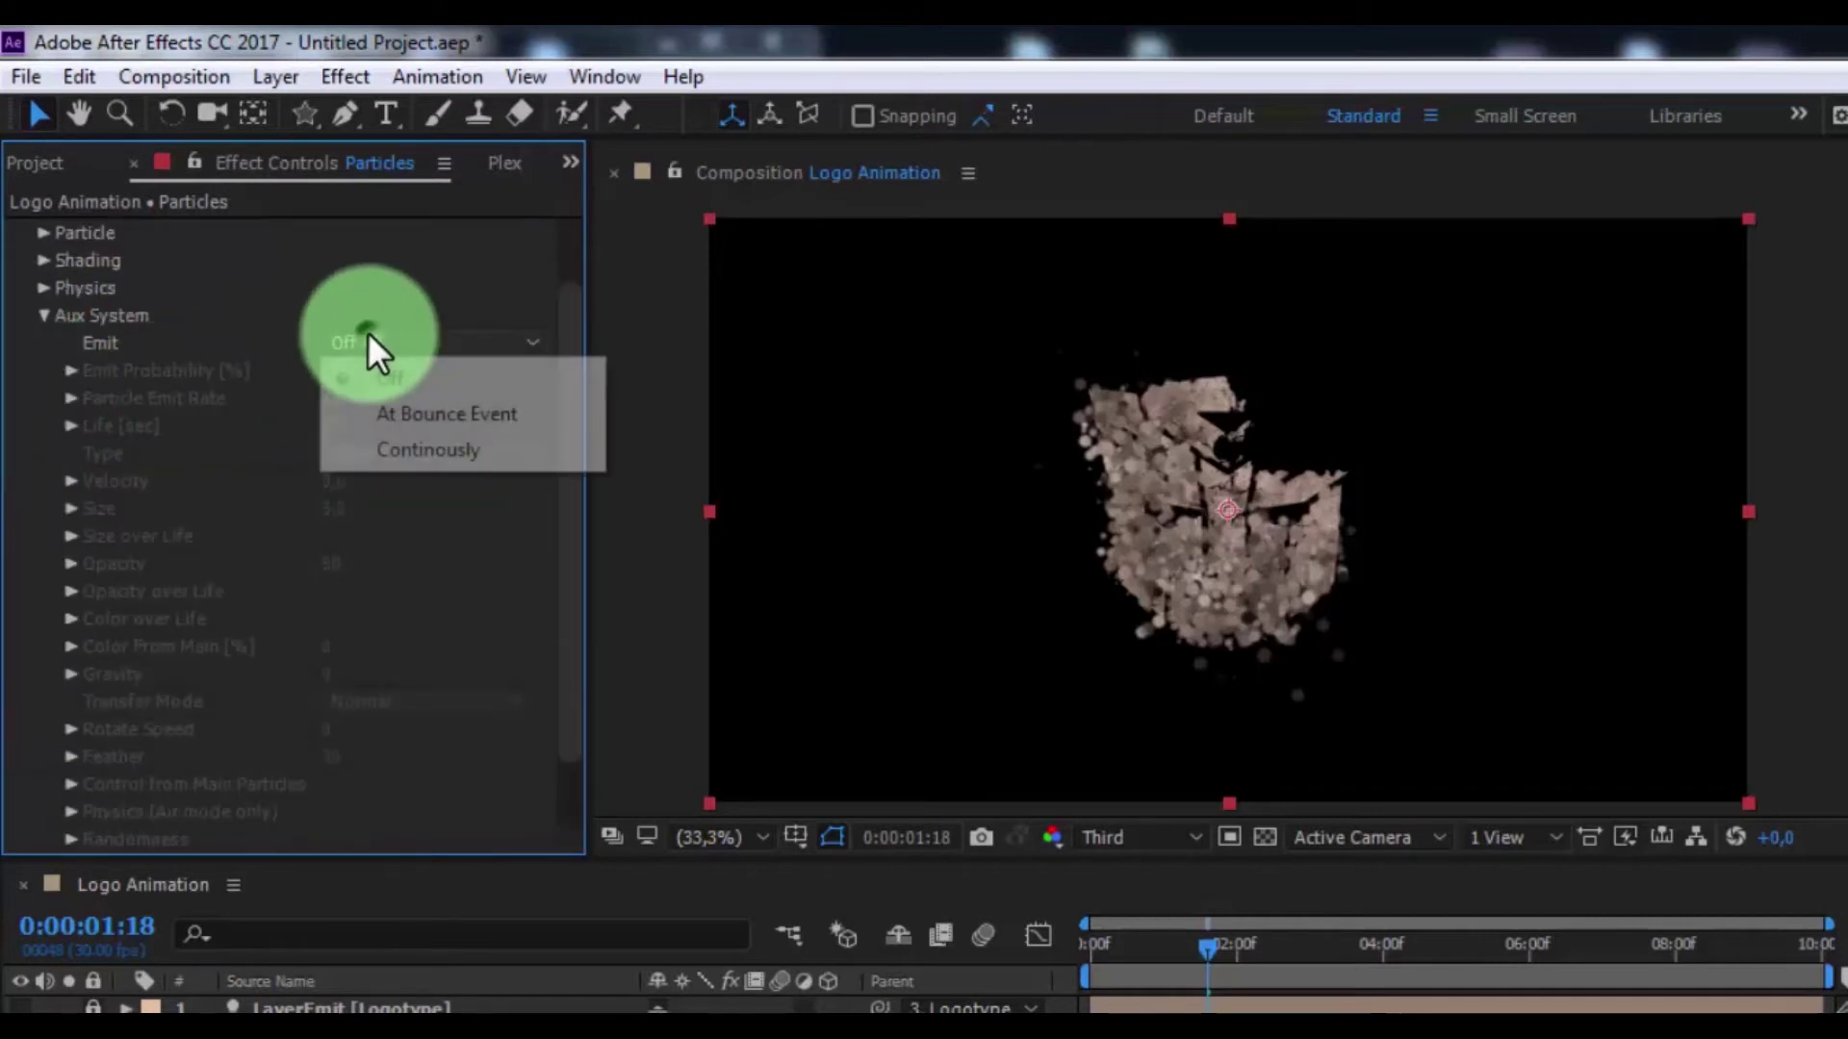
click(451, 451)
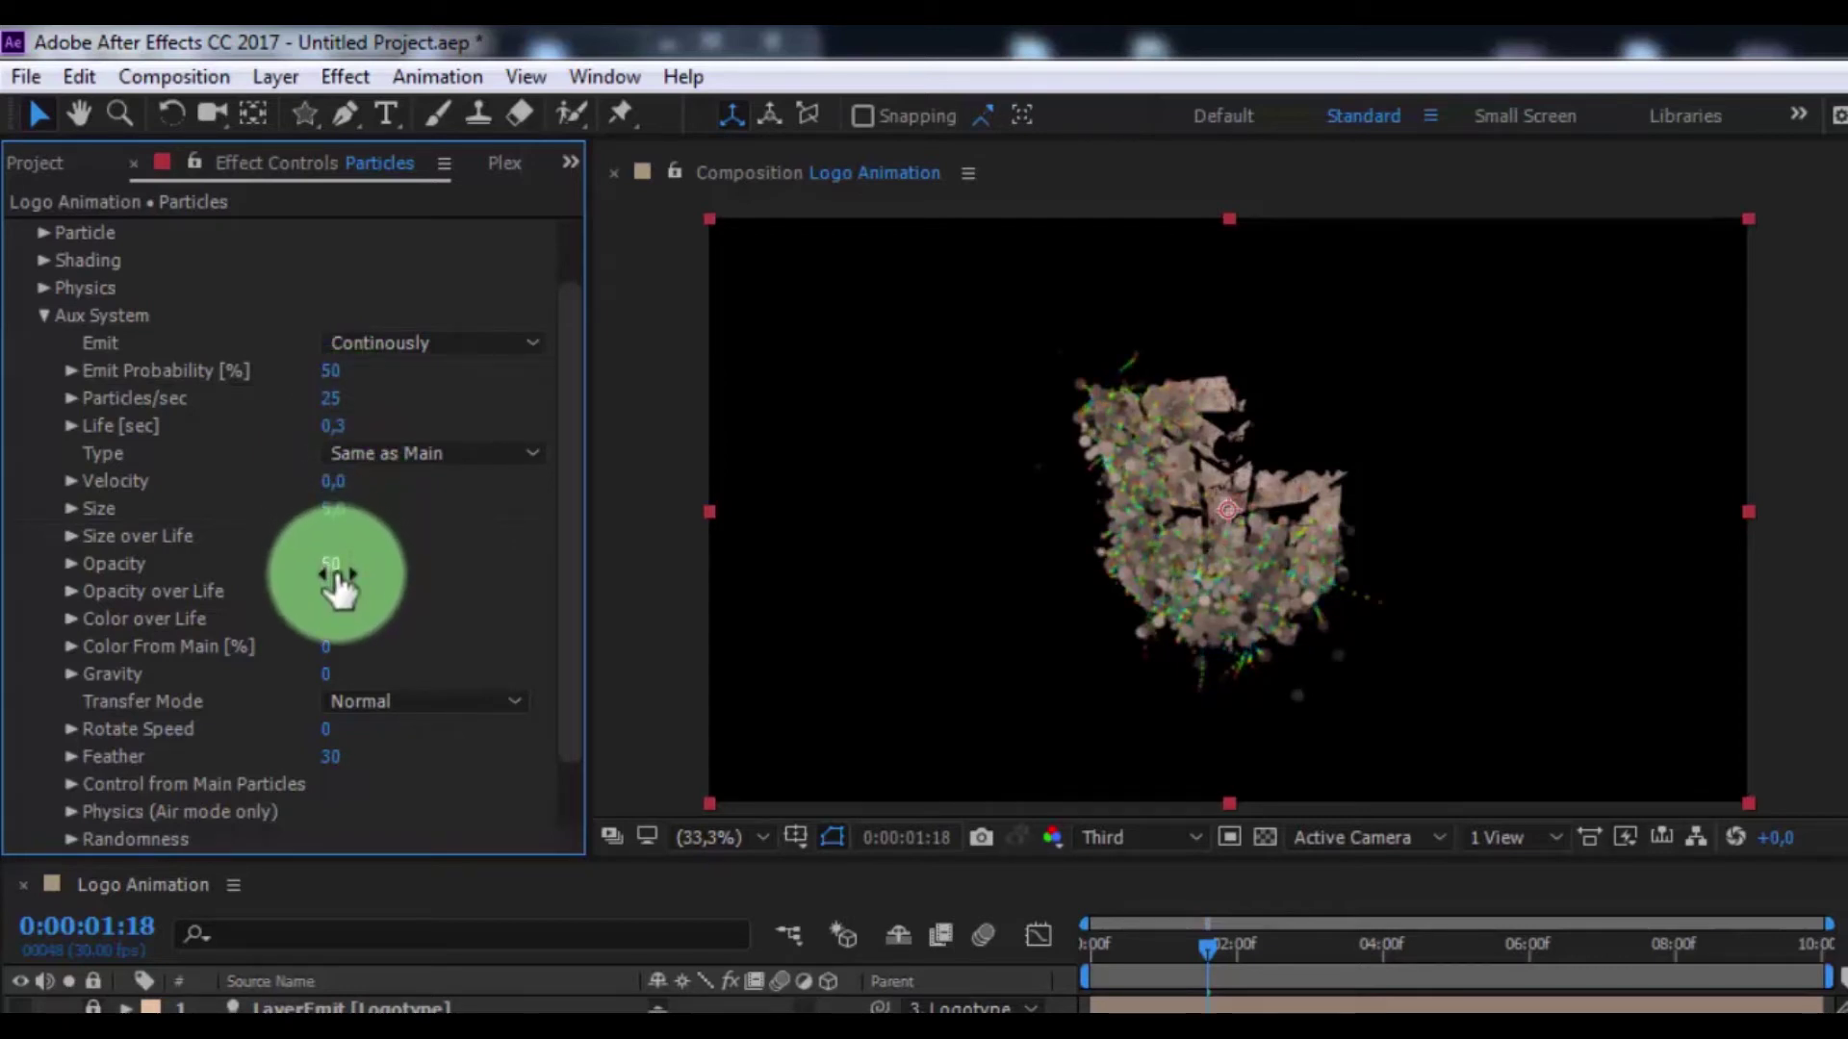
drag(336, 583, 524, 597)
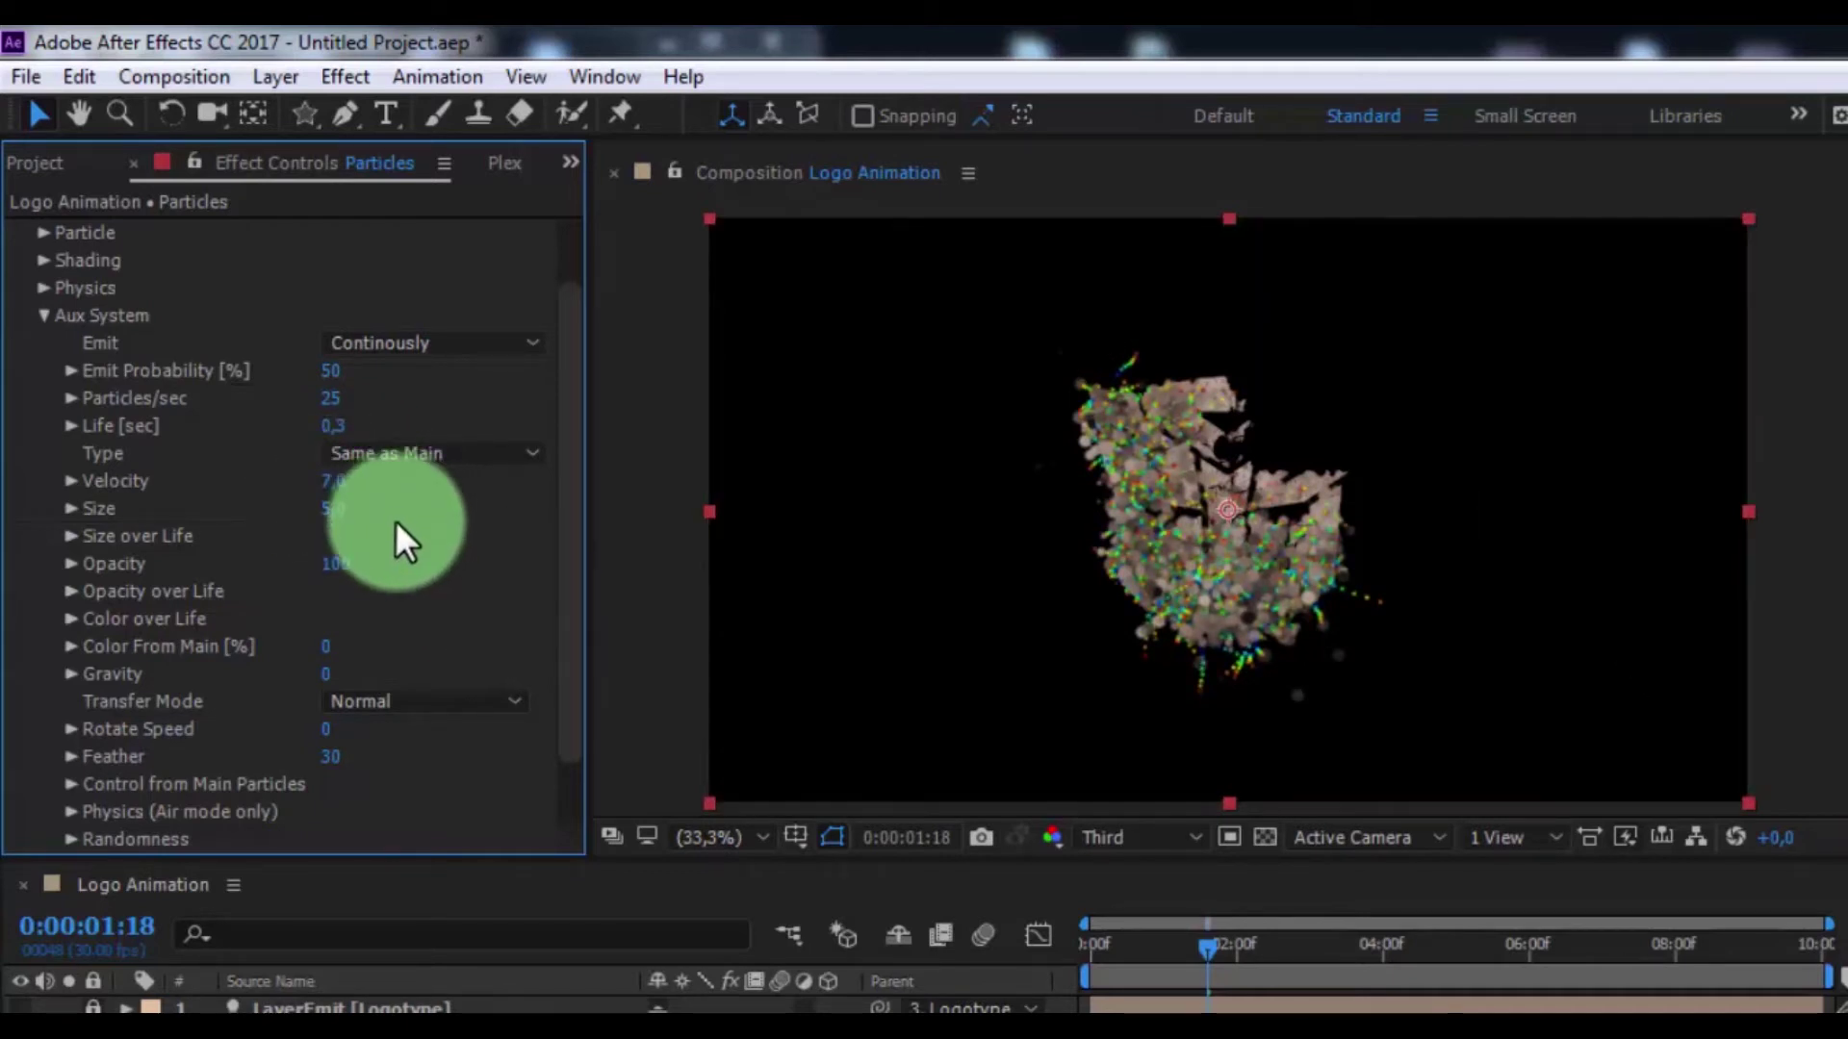
drag(324, 646, 708, 682)
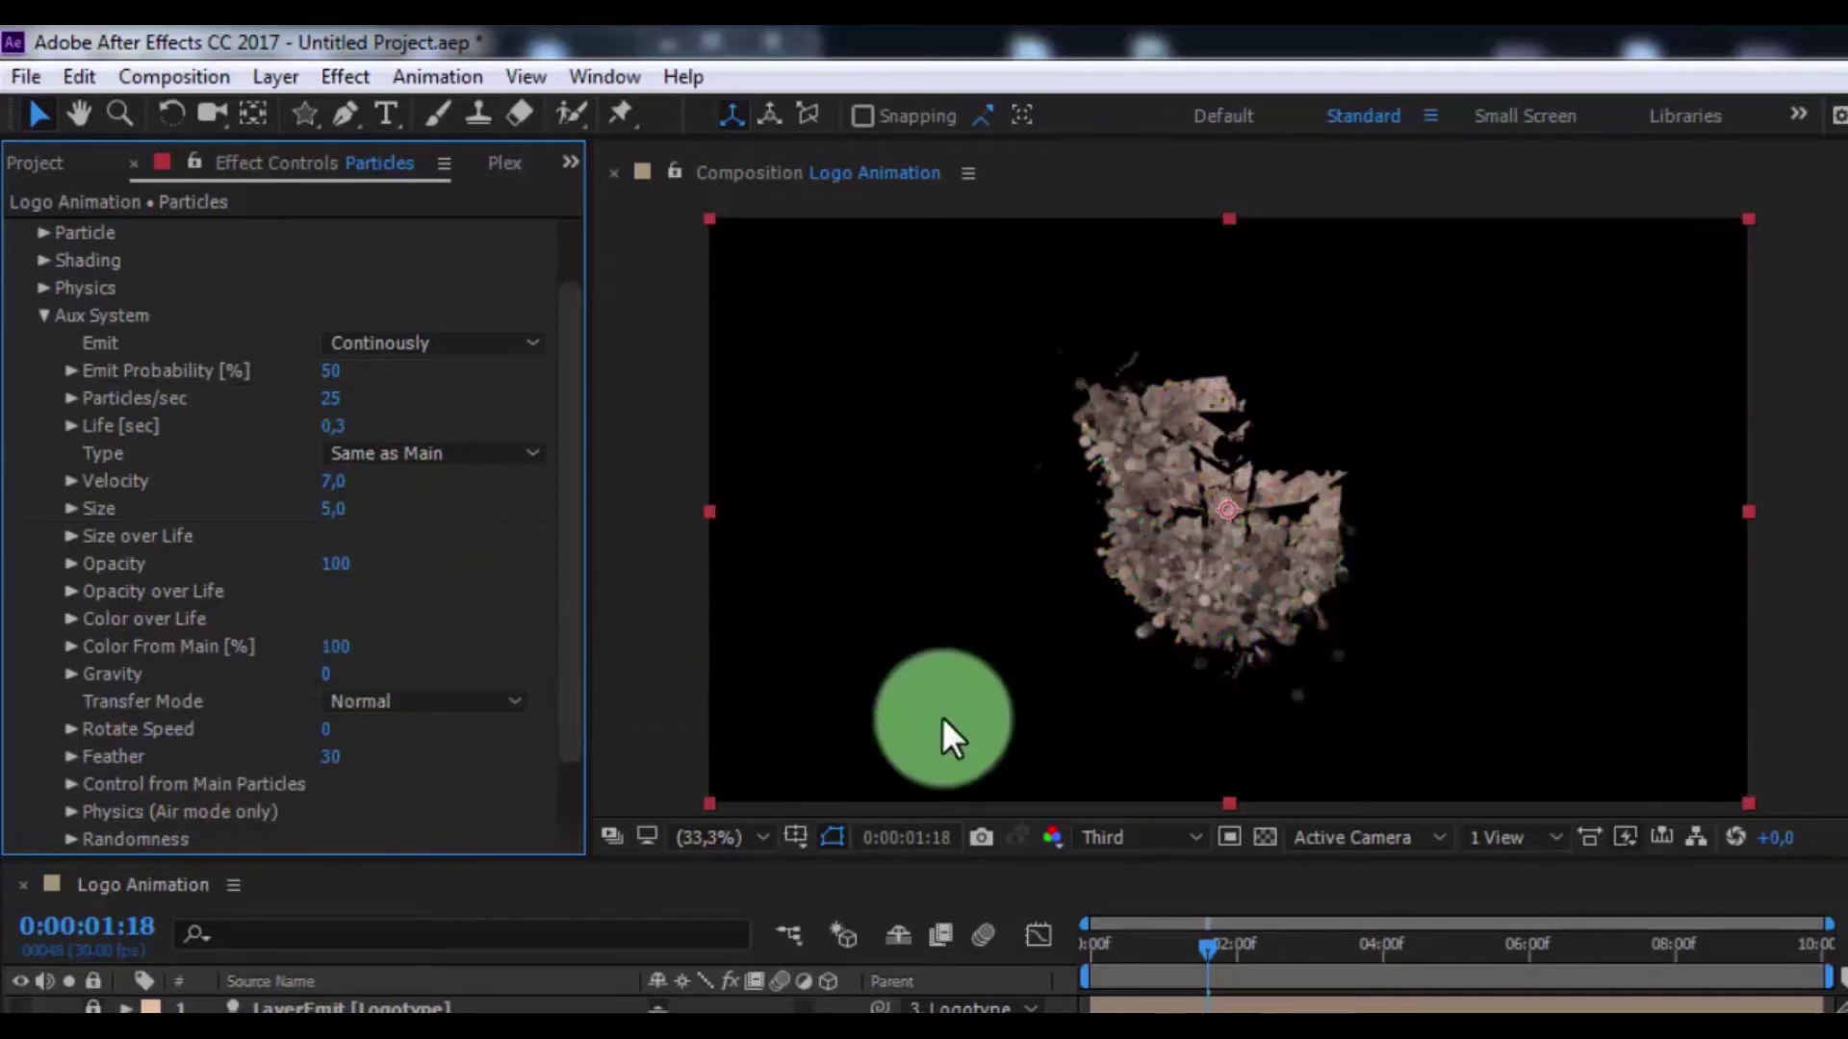
Inspect trails at a later frame and check the auxiliary Air and Randomness subgroups
drag(1256, 974, 1242, 965)
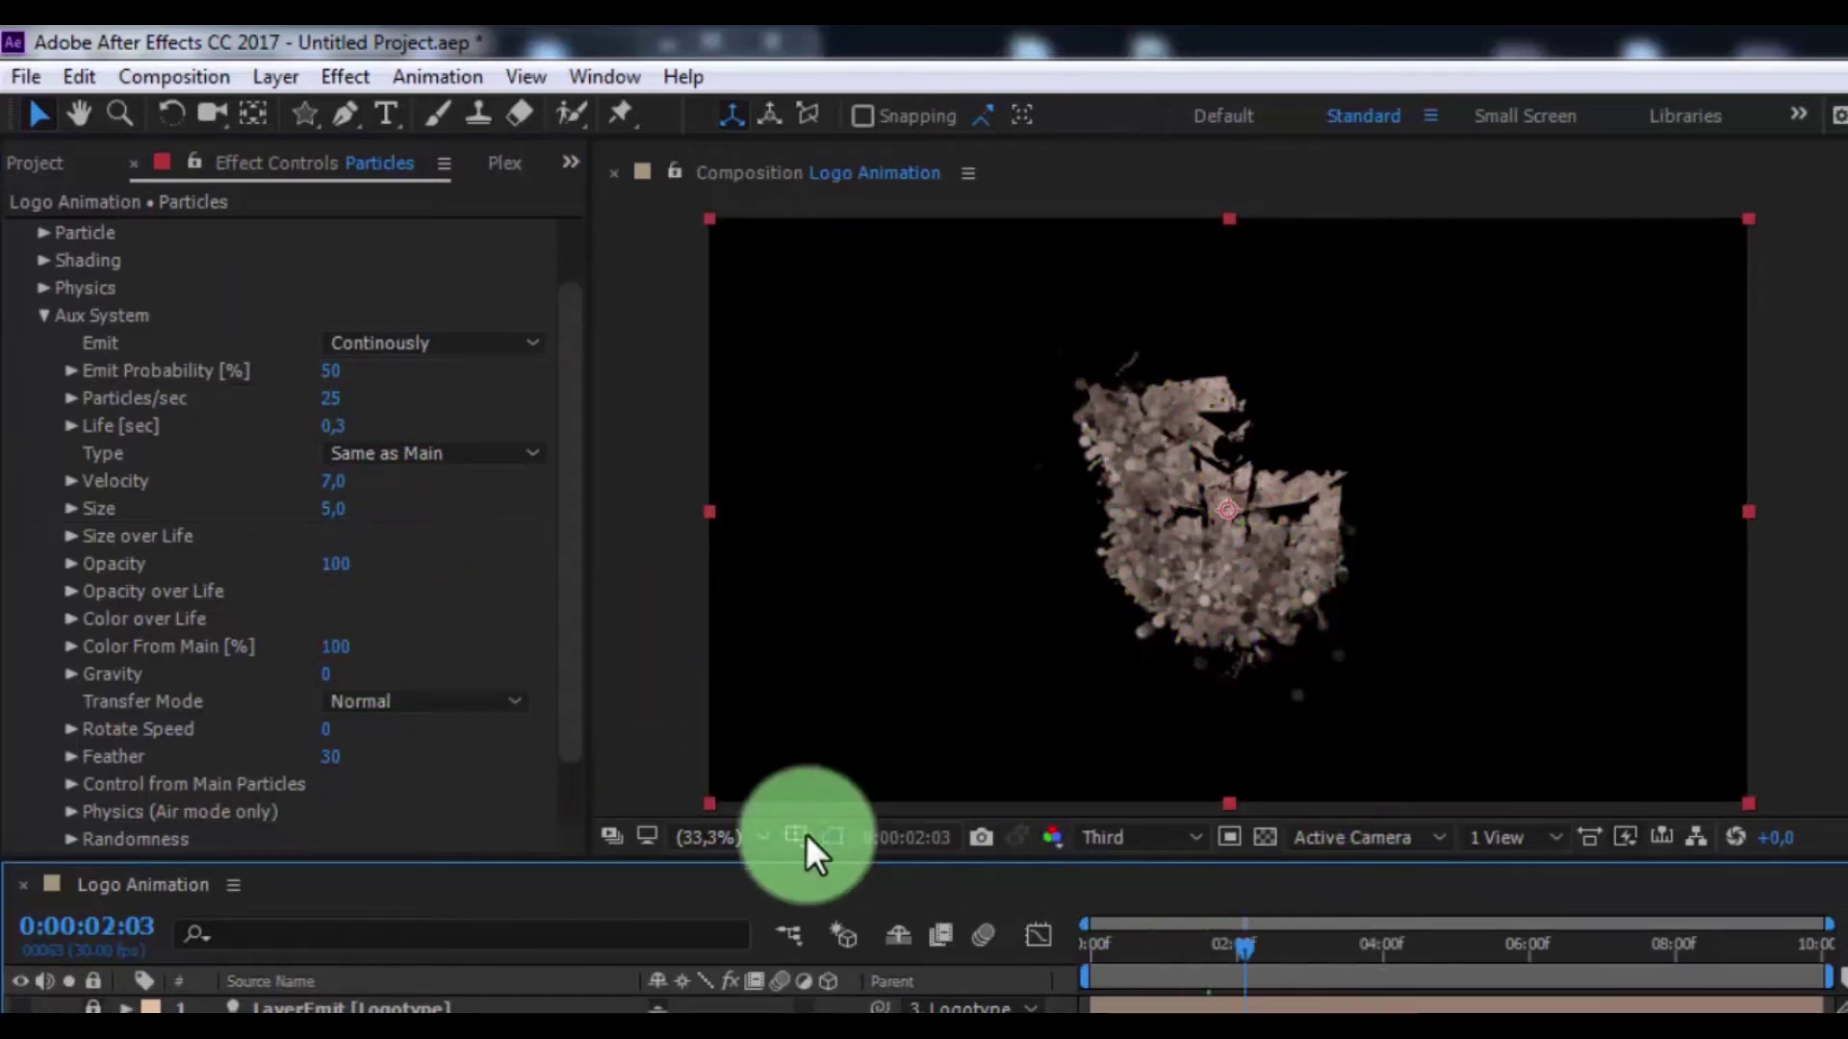
scroll(80, 815, down, 2)
click(72, 739)
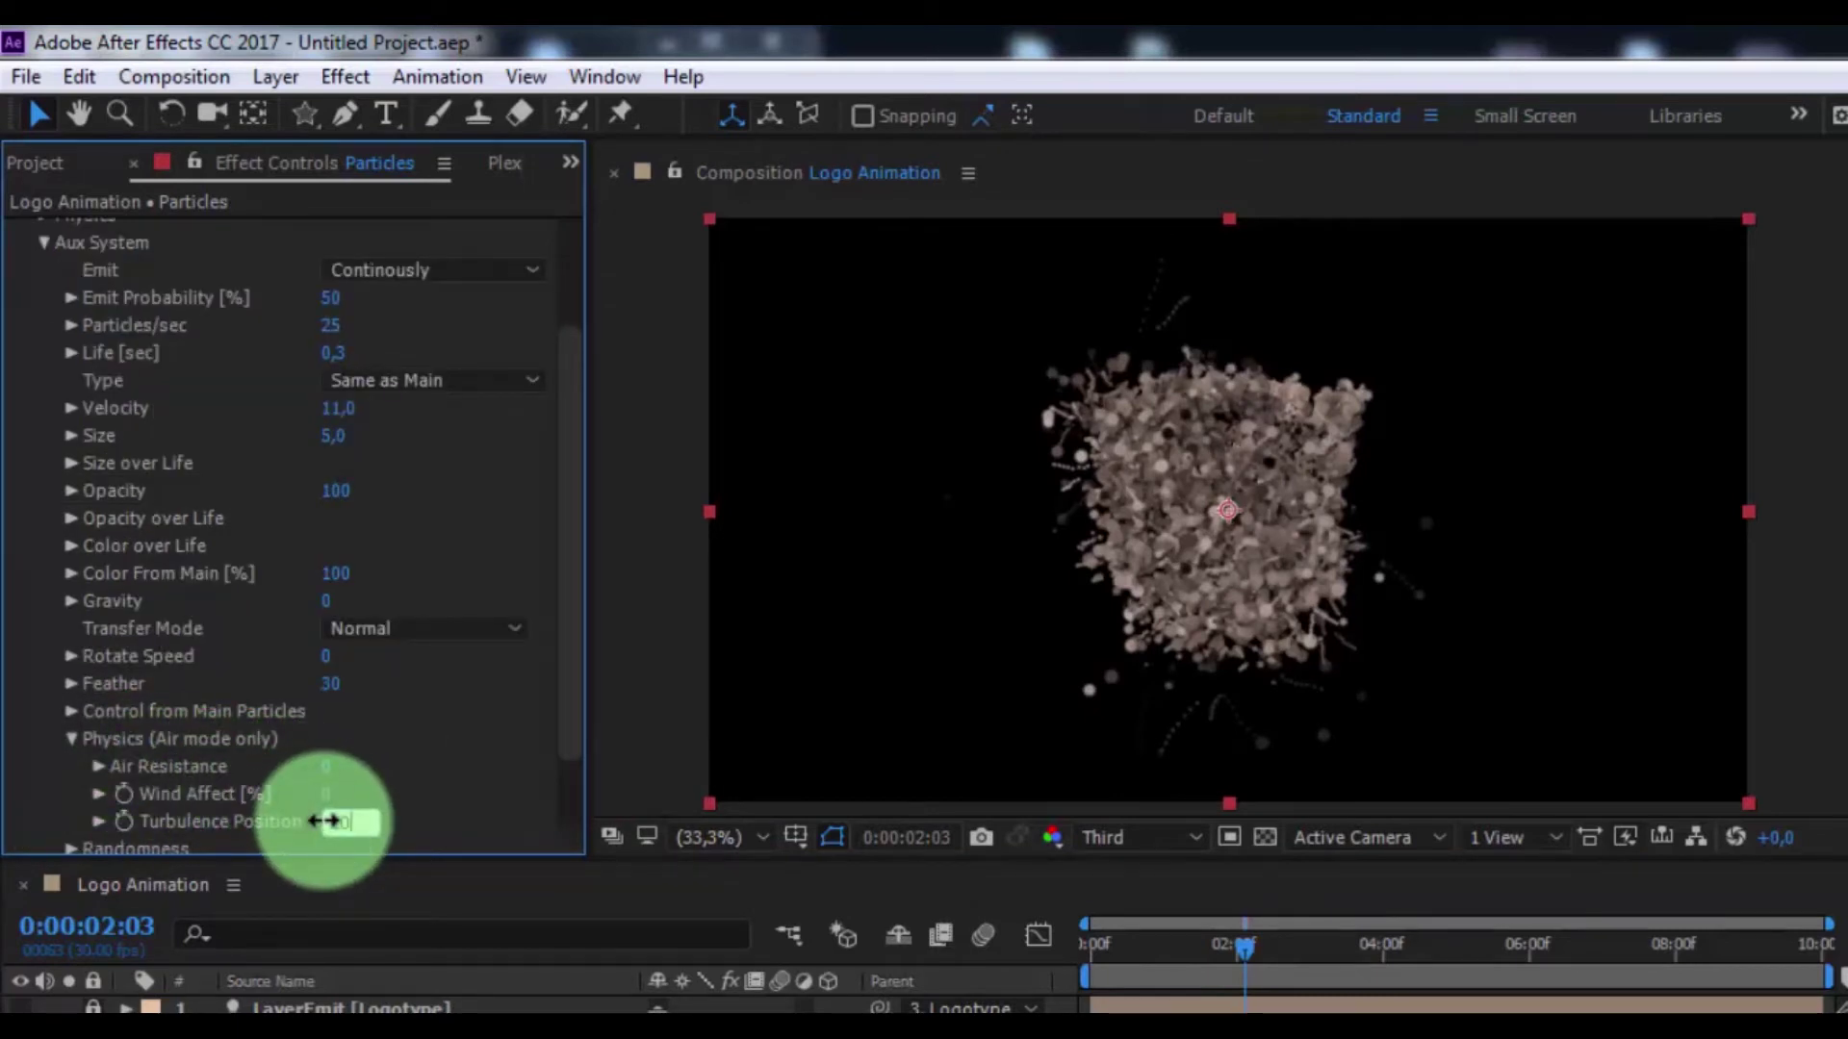
click(71, 737)
click(71, 766)
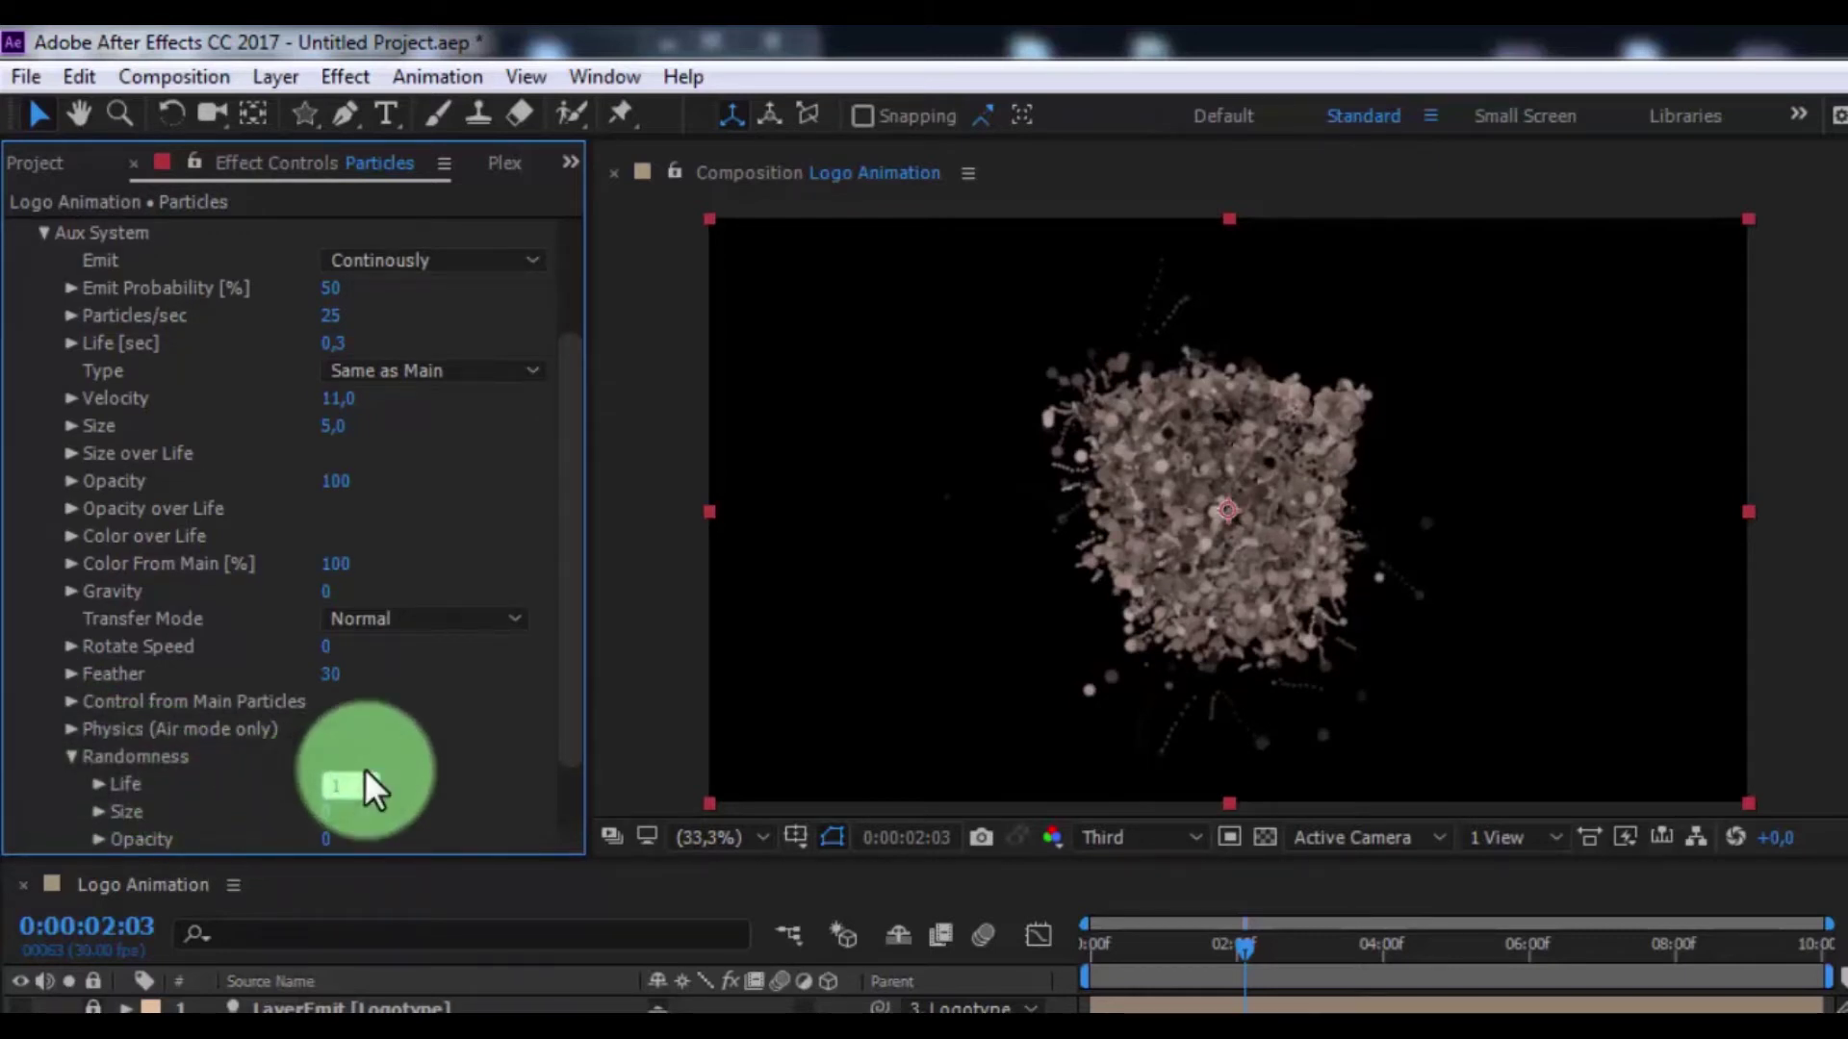
Collapse Randomness and play the particle burst with trails from the start
click(71, 756)
key(space)
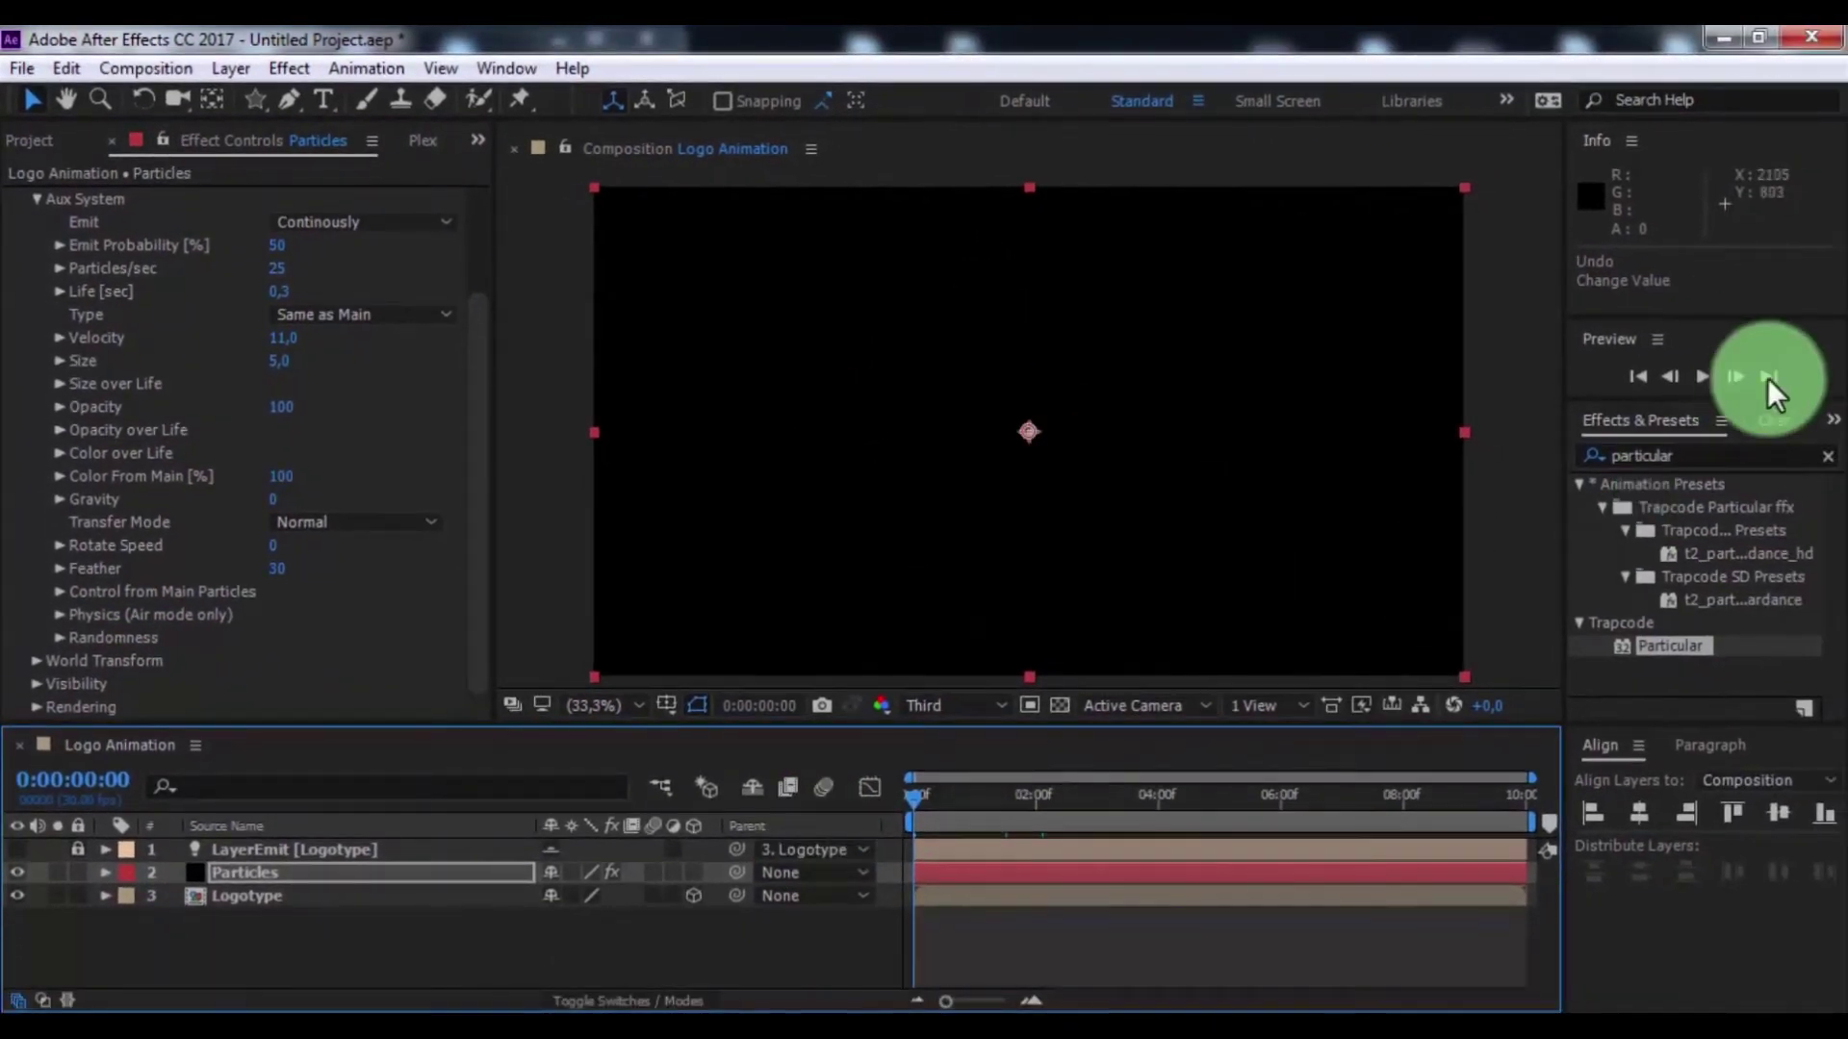
click(1712, 381)
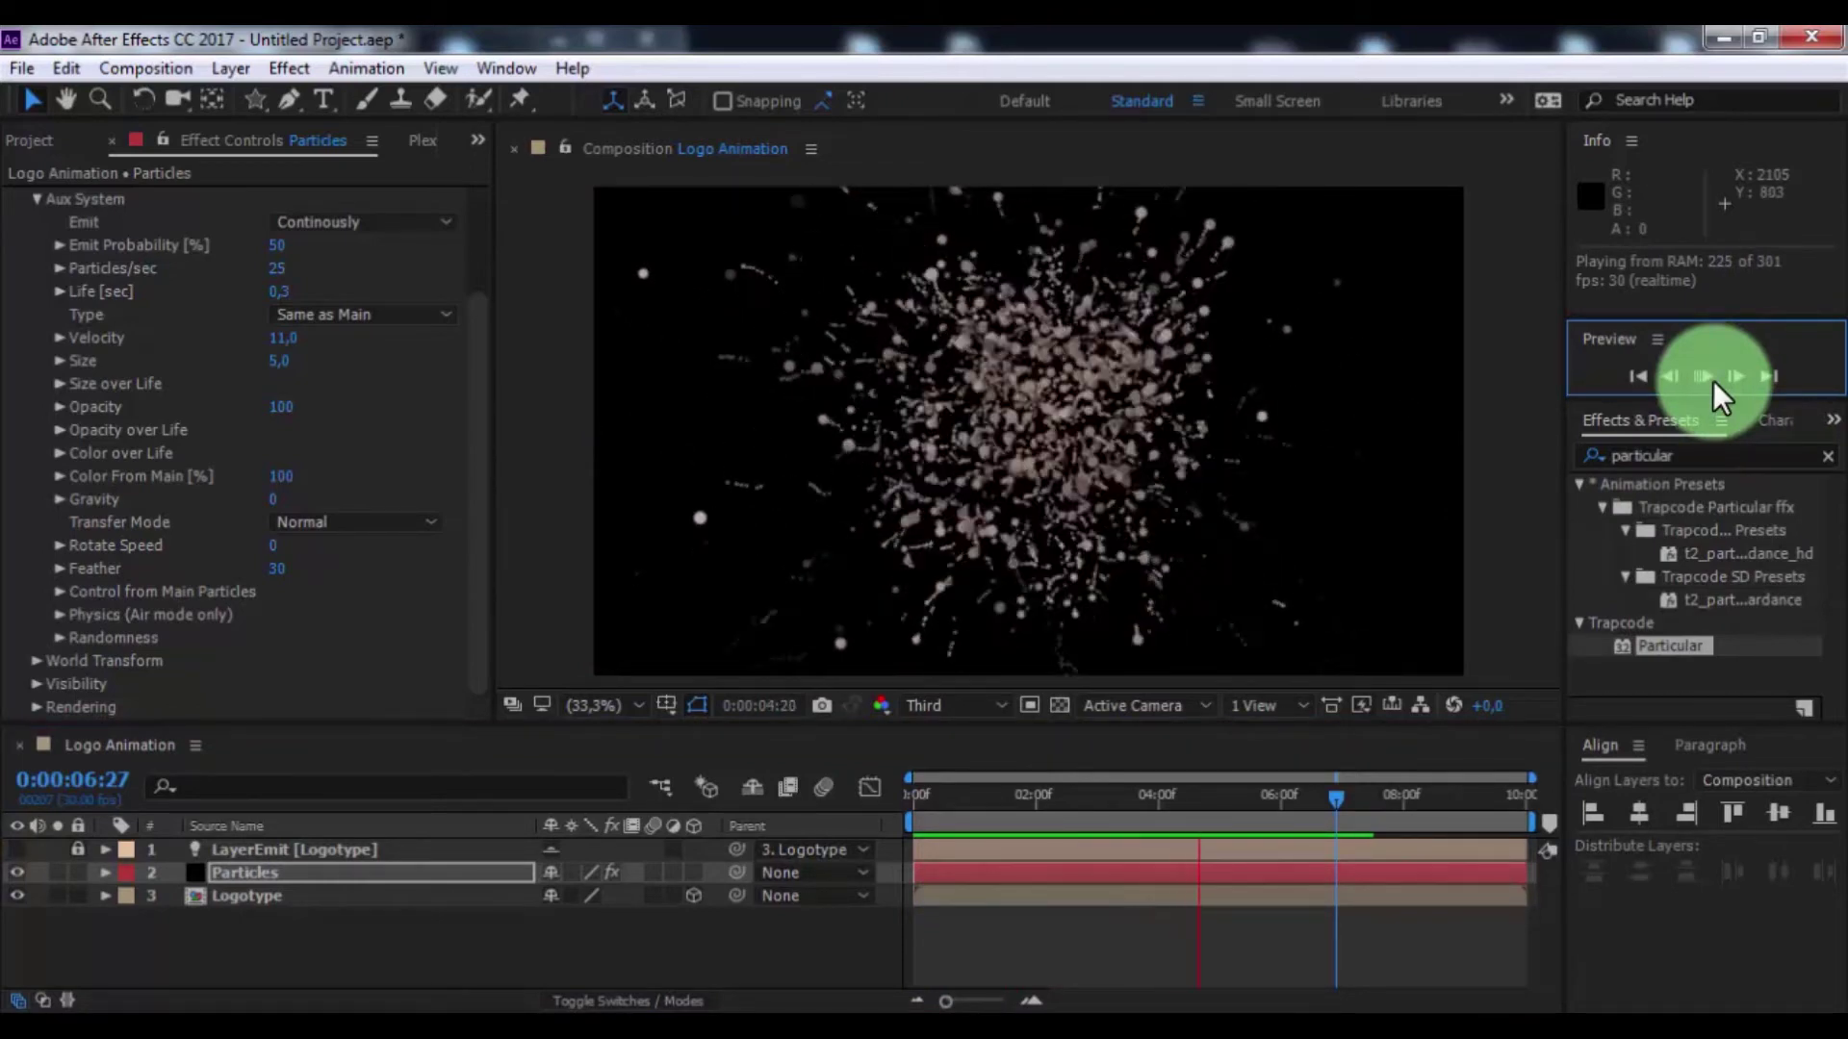
click(1714, 380)
click(540, 810)
scroll(4, 242, up, 3)
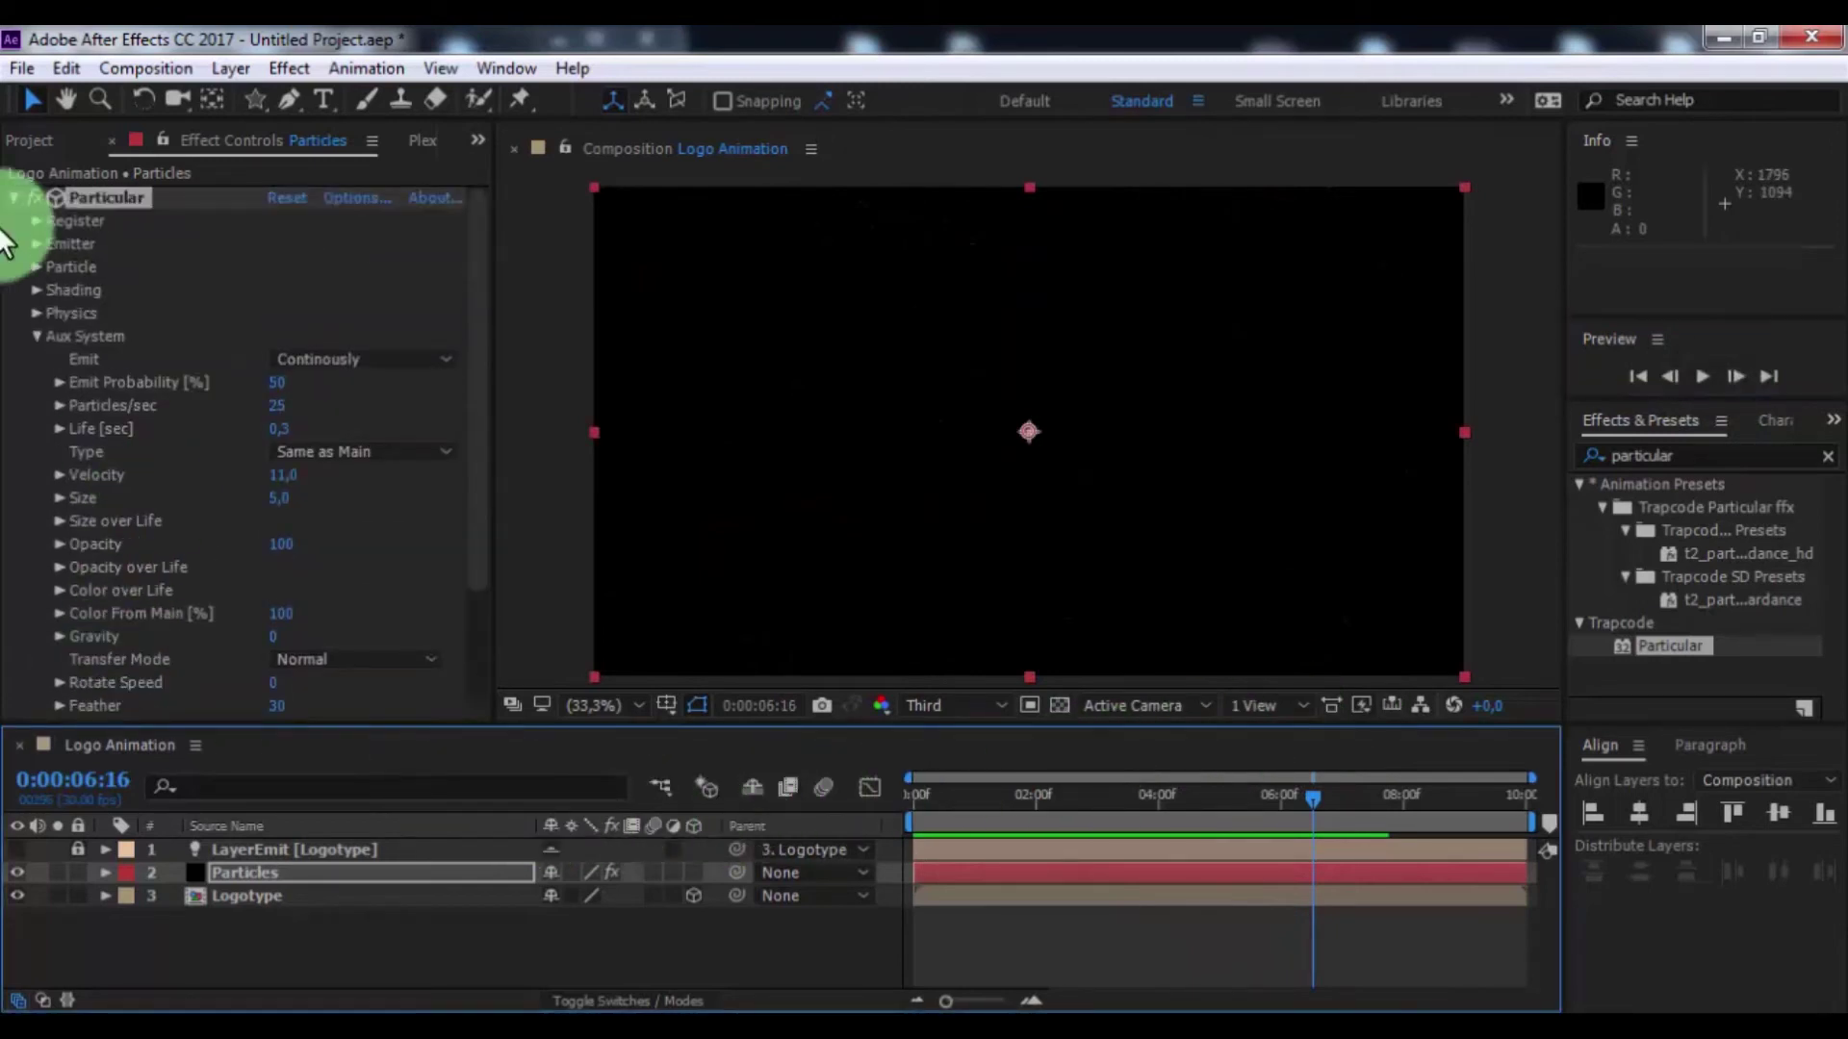
Add a black 1920×1080 solid named BG and move it to the bottom of the stack
click(37, 335)
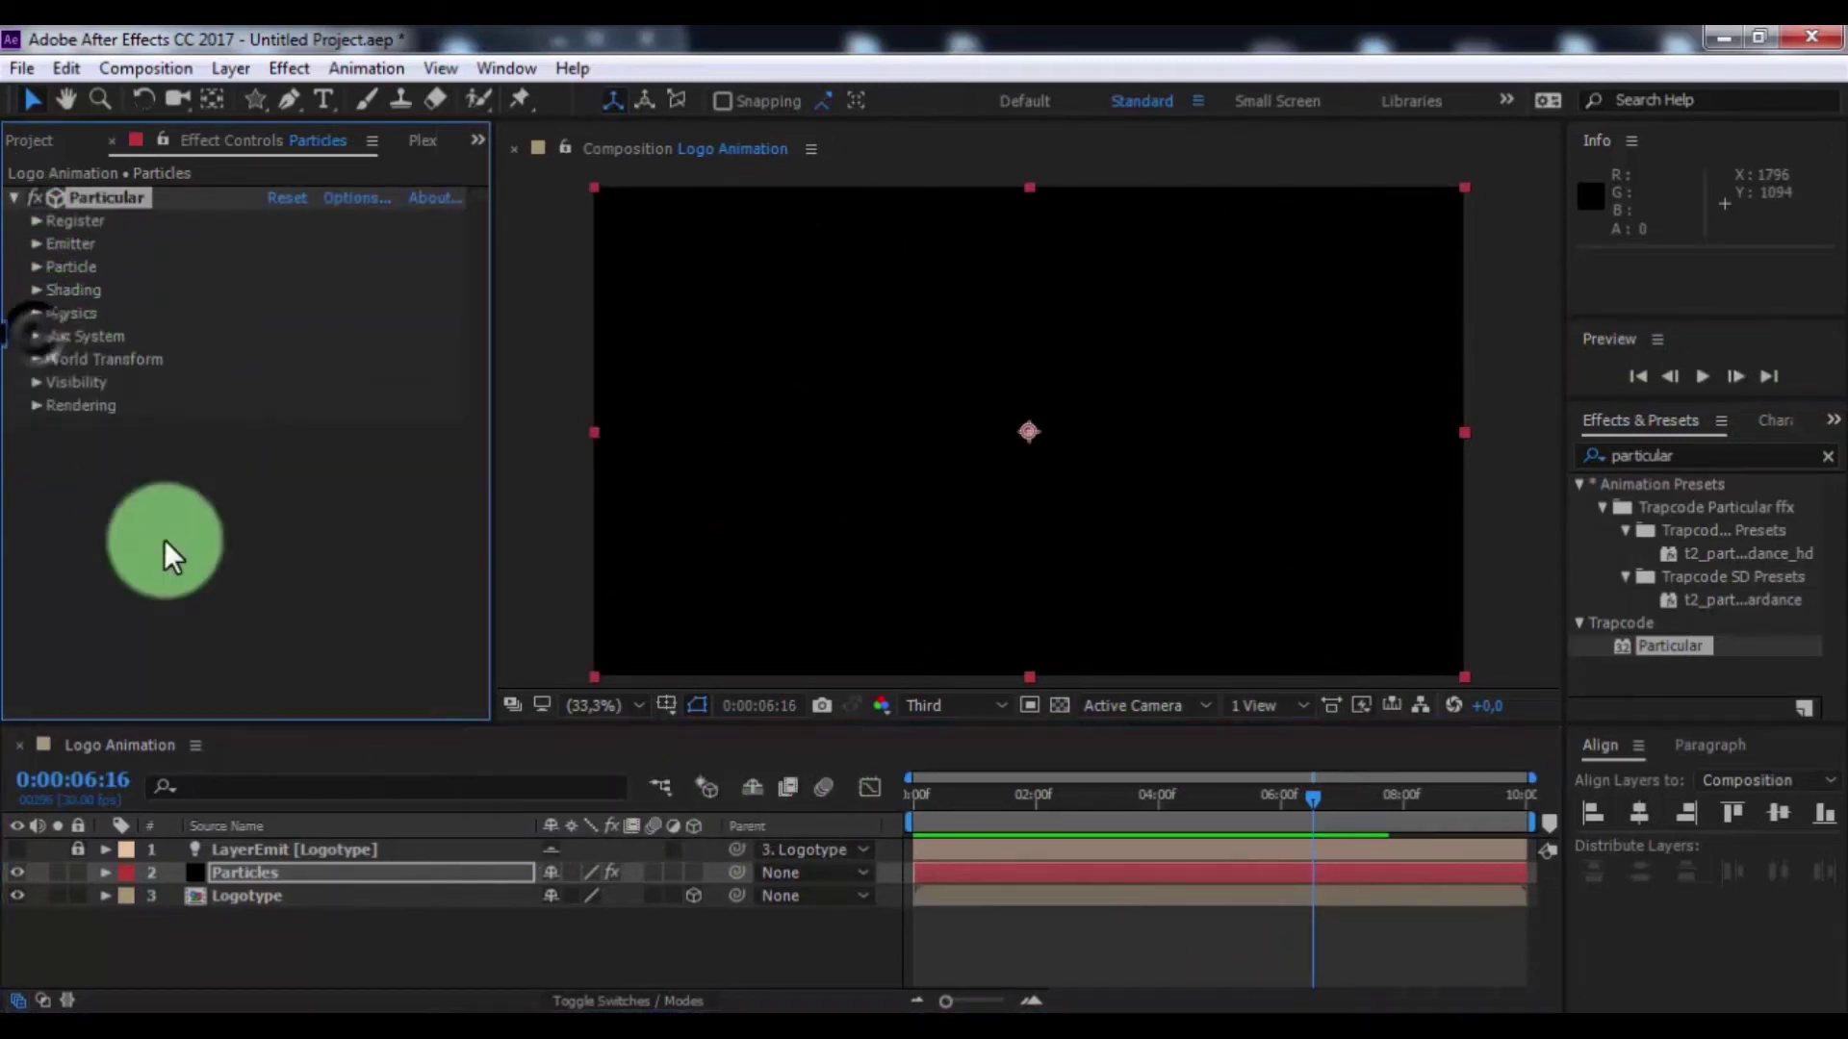
right_click(233, 918)
mouse_move(300, 619)
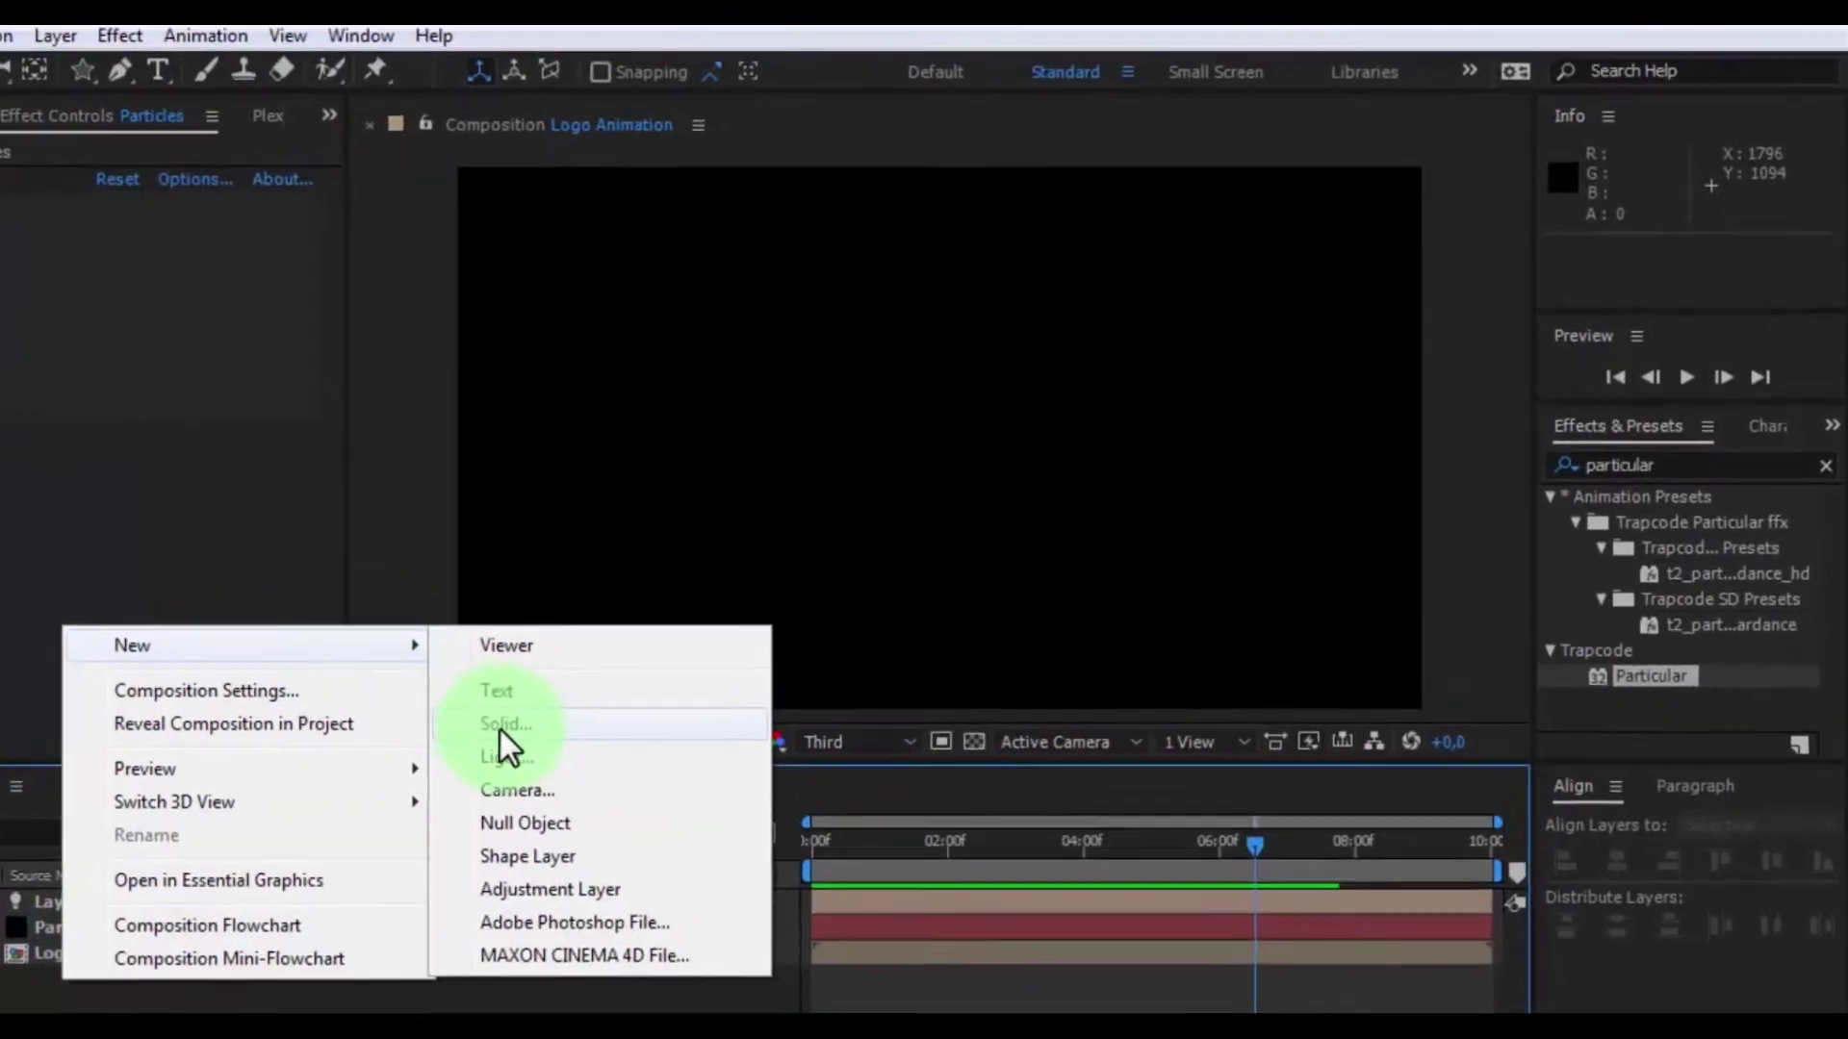
click(580, 664)
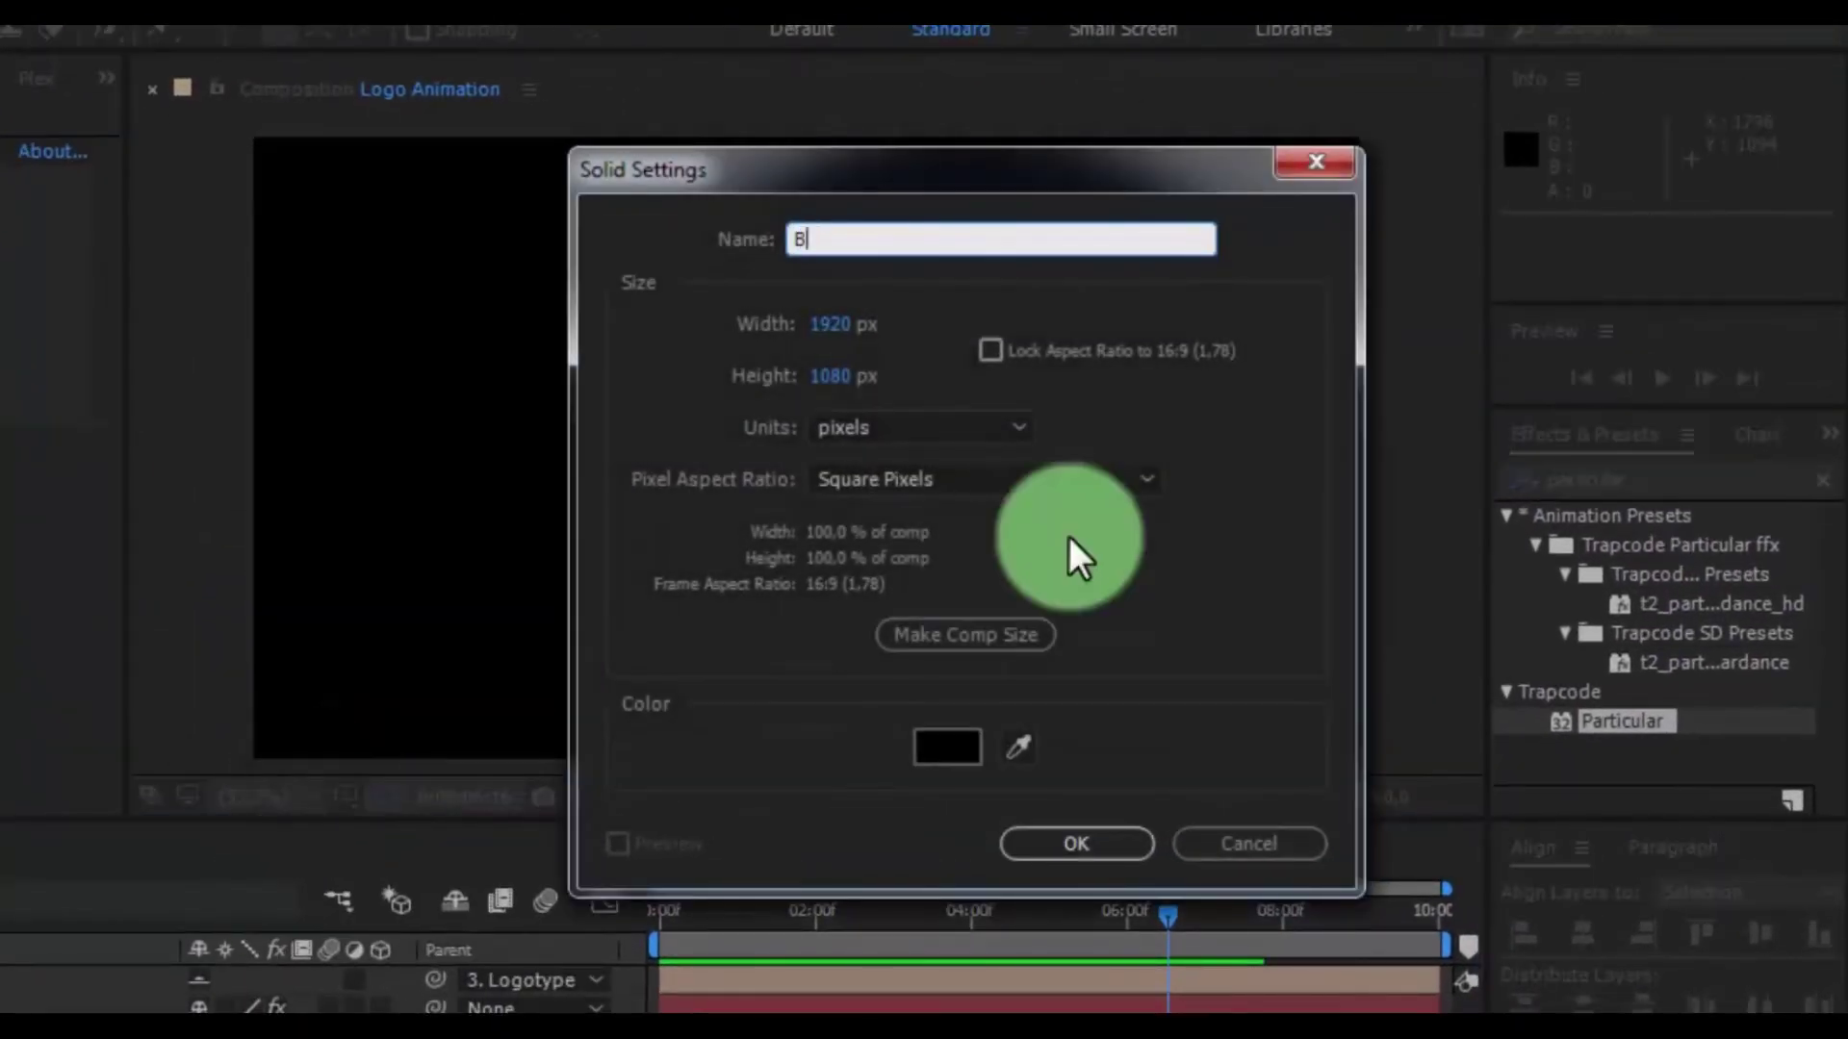
click(1068, 843)
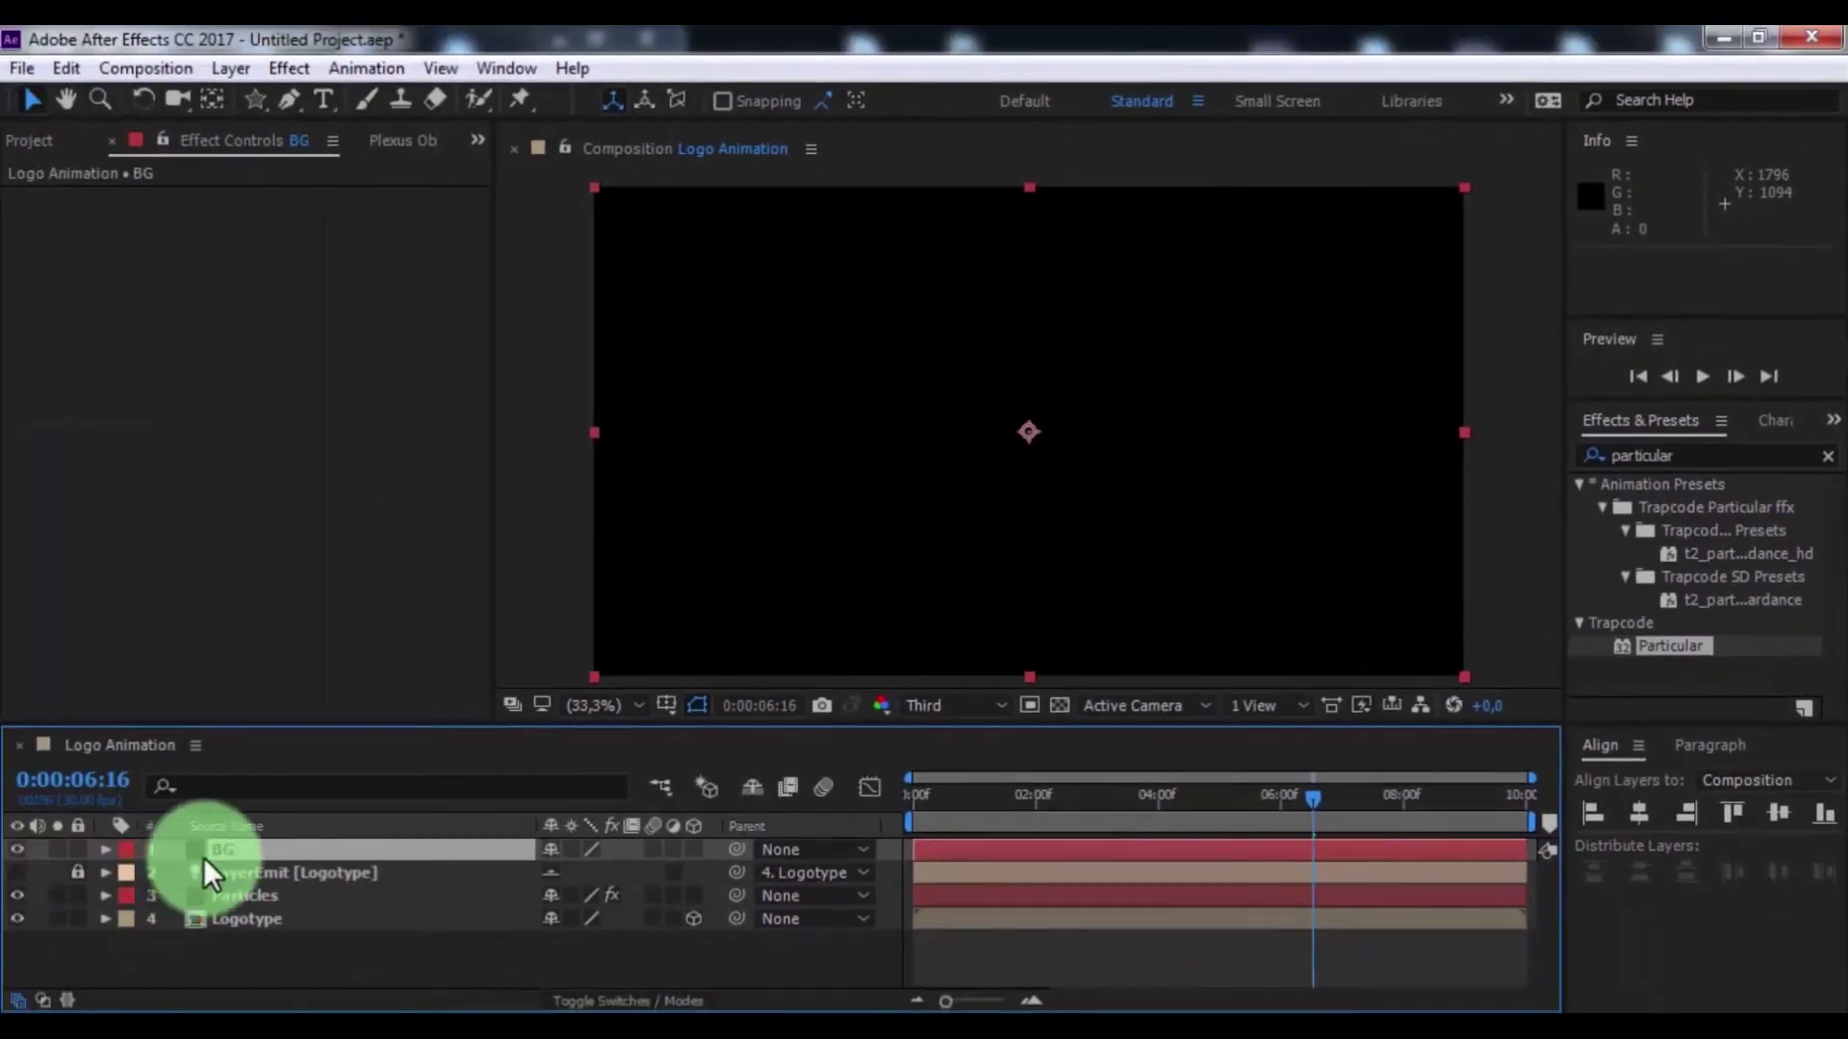
mouse_move(203, 851)
mouse_down()
mouse_move(261, 961)
mouse_move(247, 949)
mouse_up()
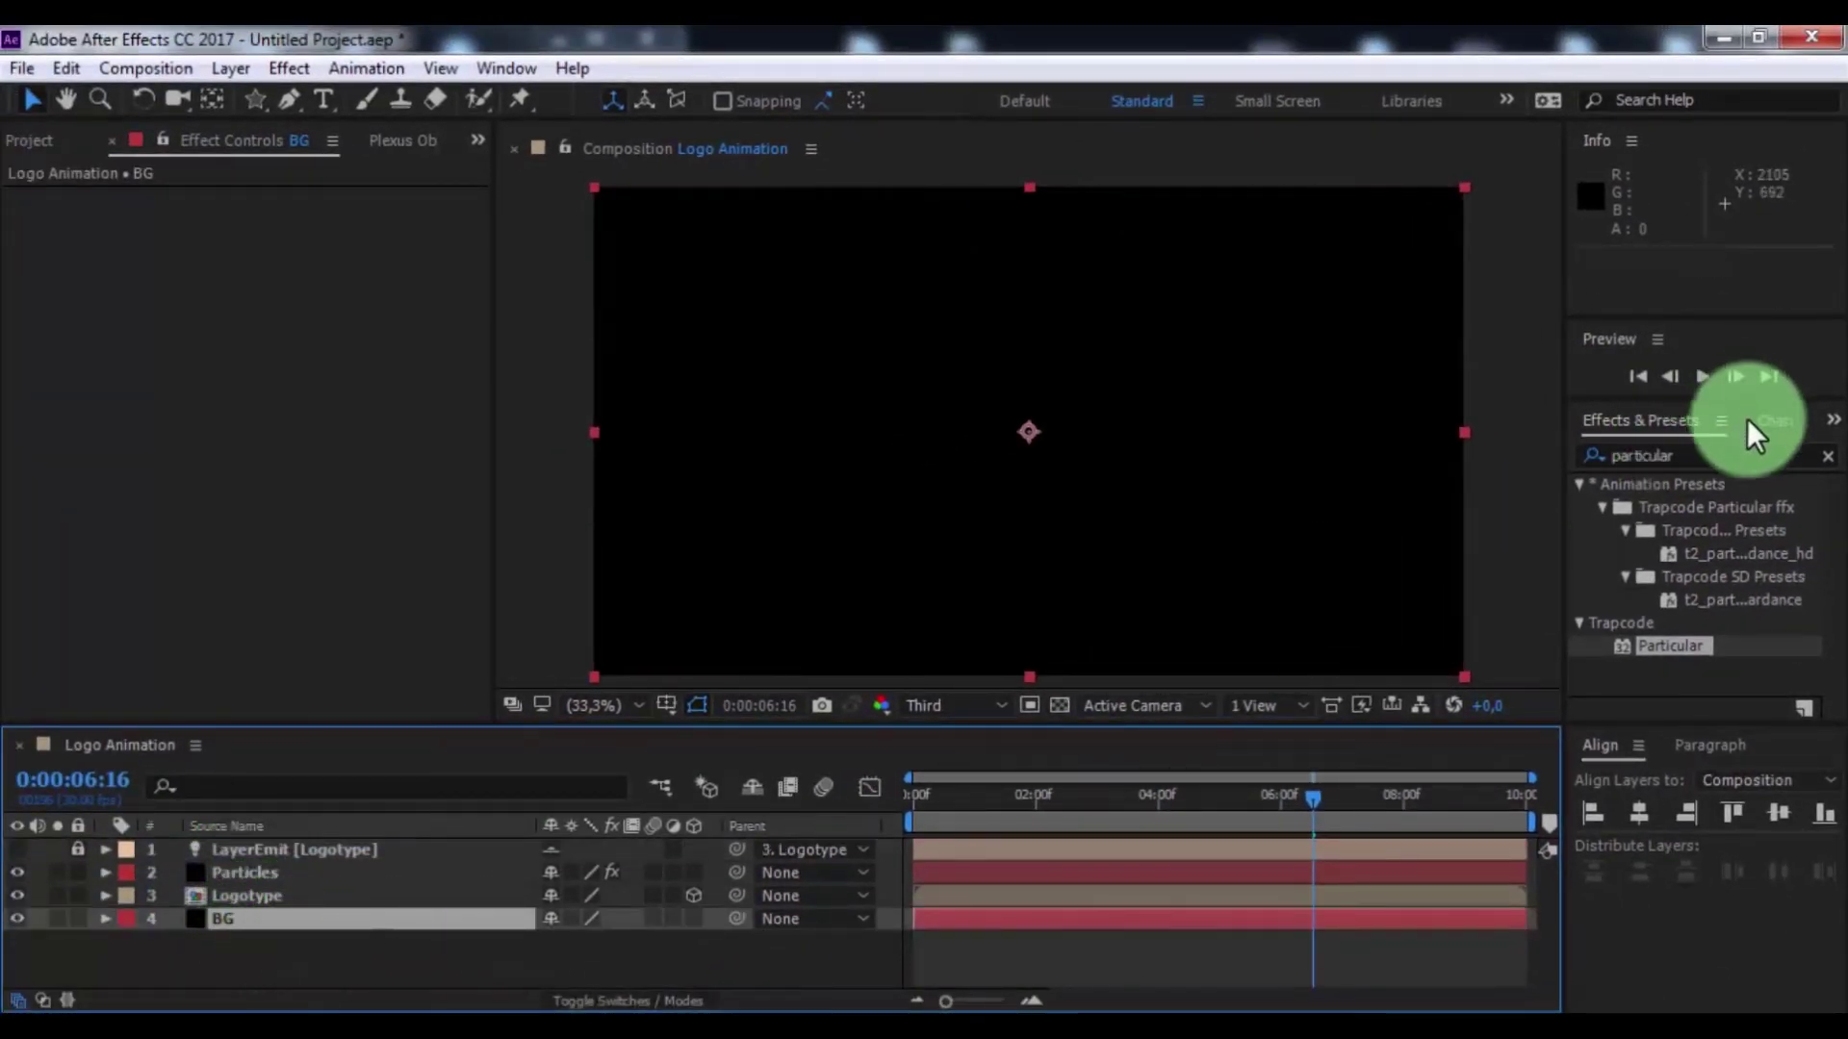
Apply a reversed radial Gradient Ramp to BG, centred and reaching past the right edge
click(1718, 455)
text(gr)
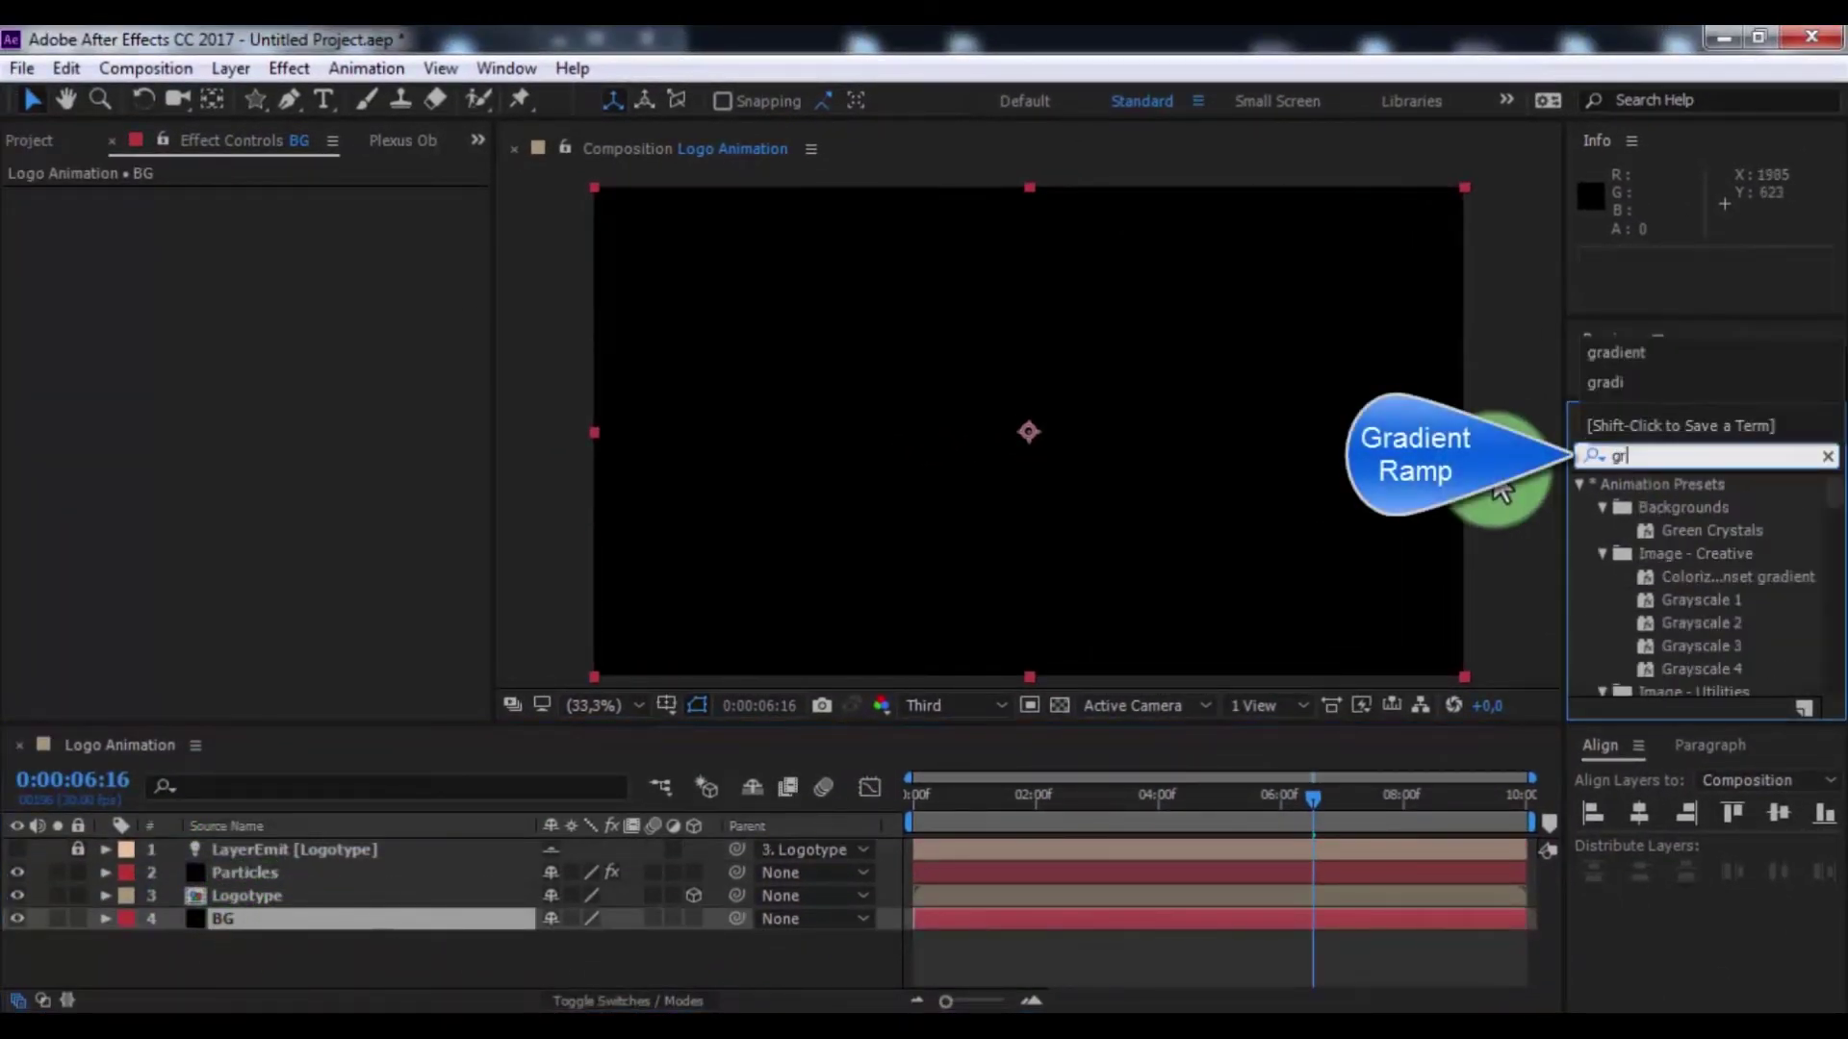
text(adient)
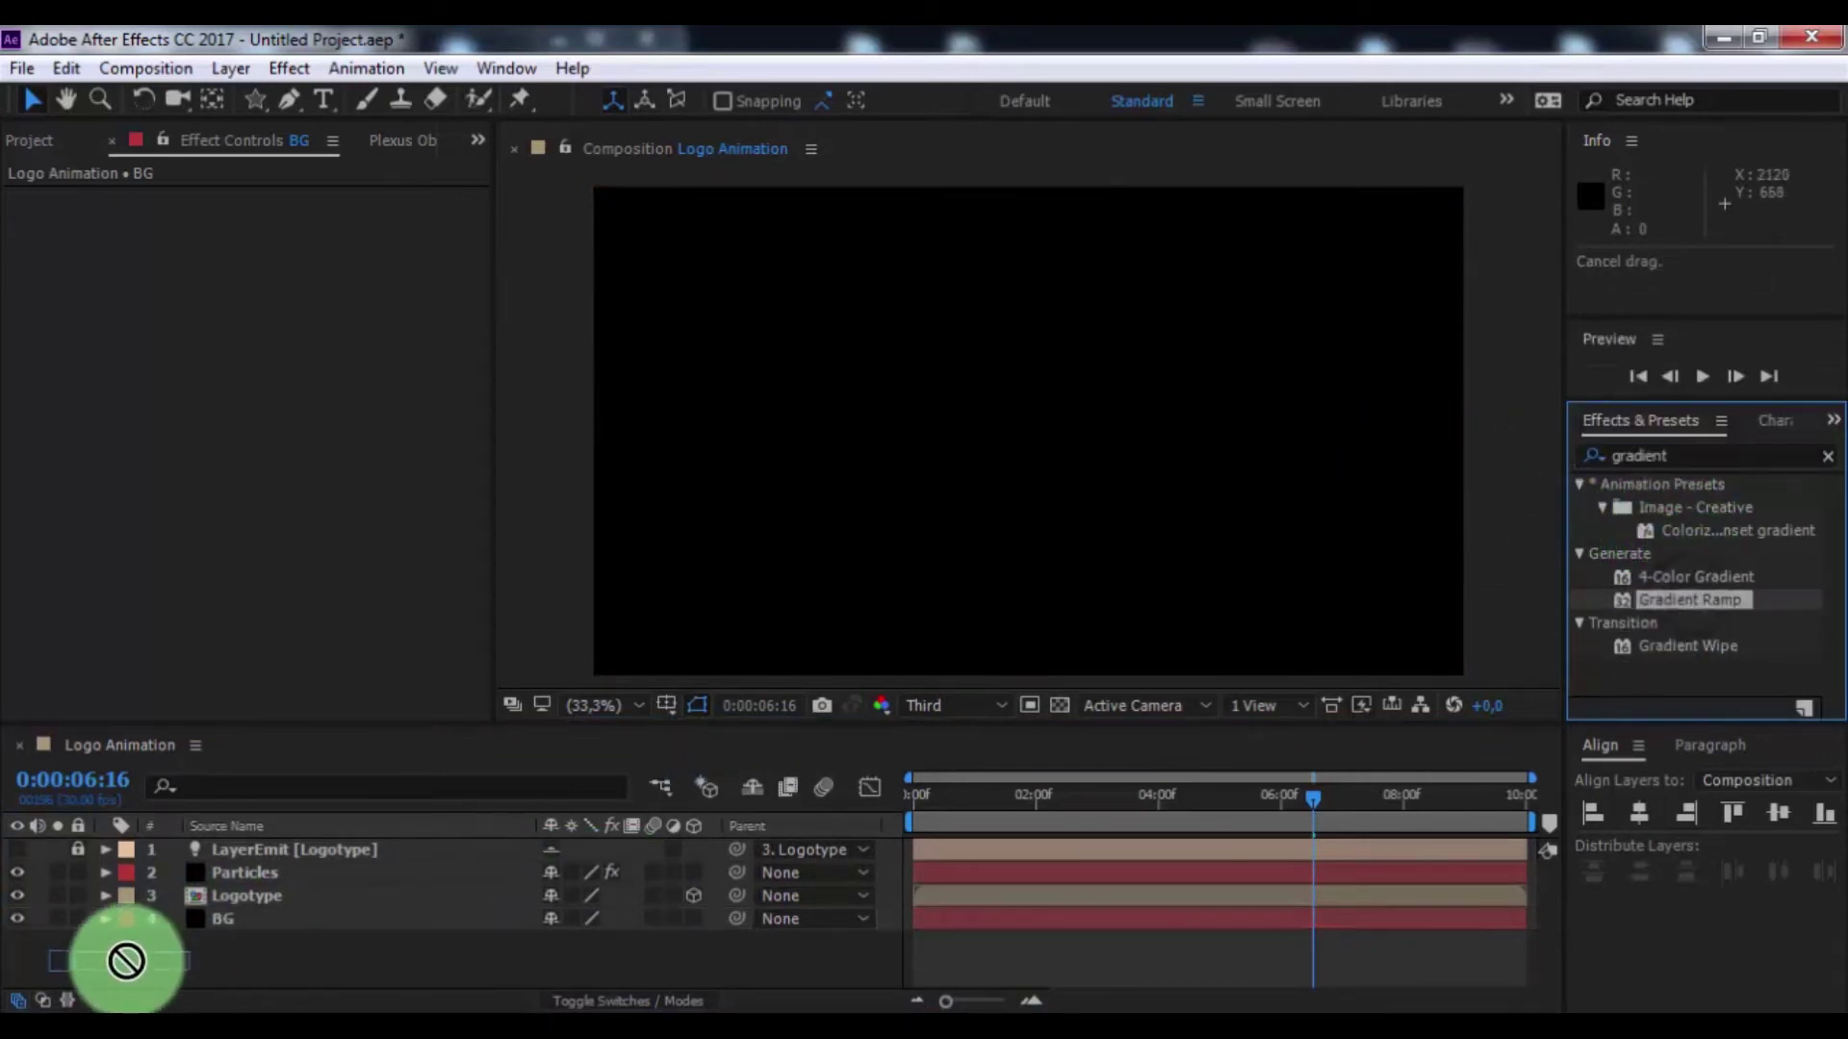
drag(1697, 598, 231, 915)
click(300, 331)
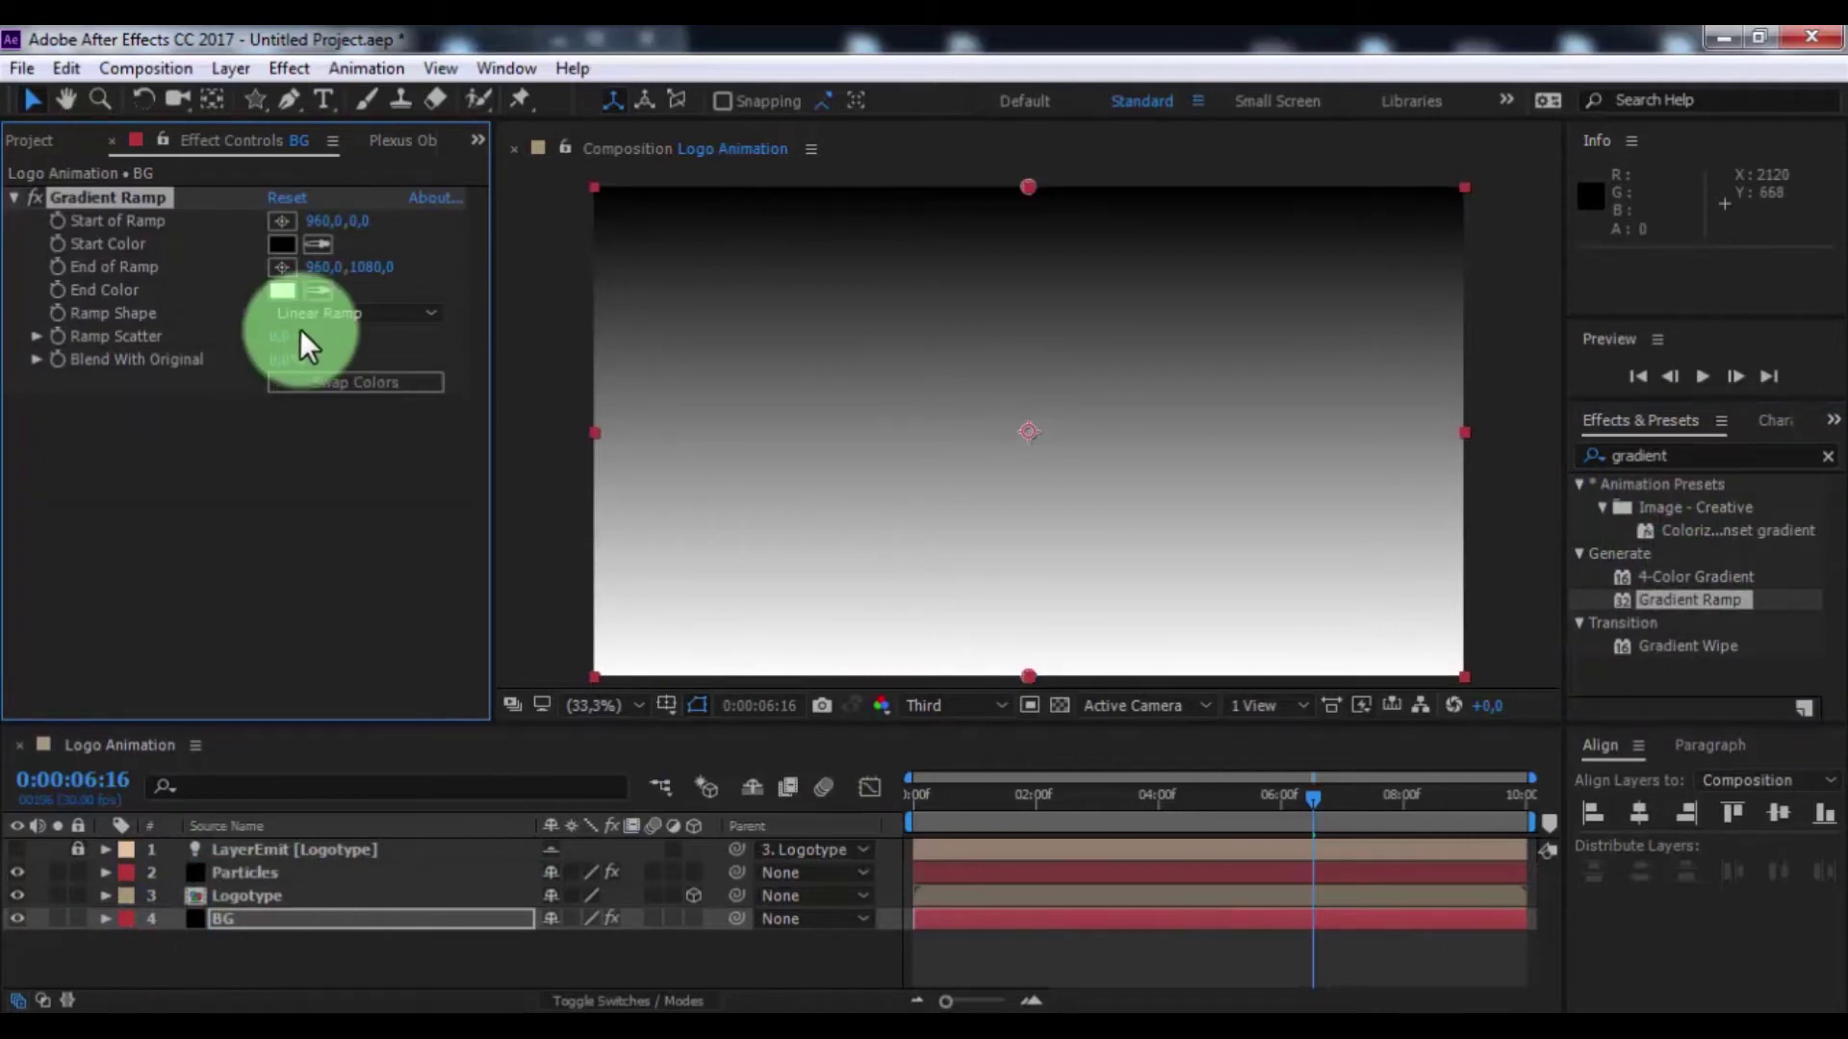
click(334, 380)
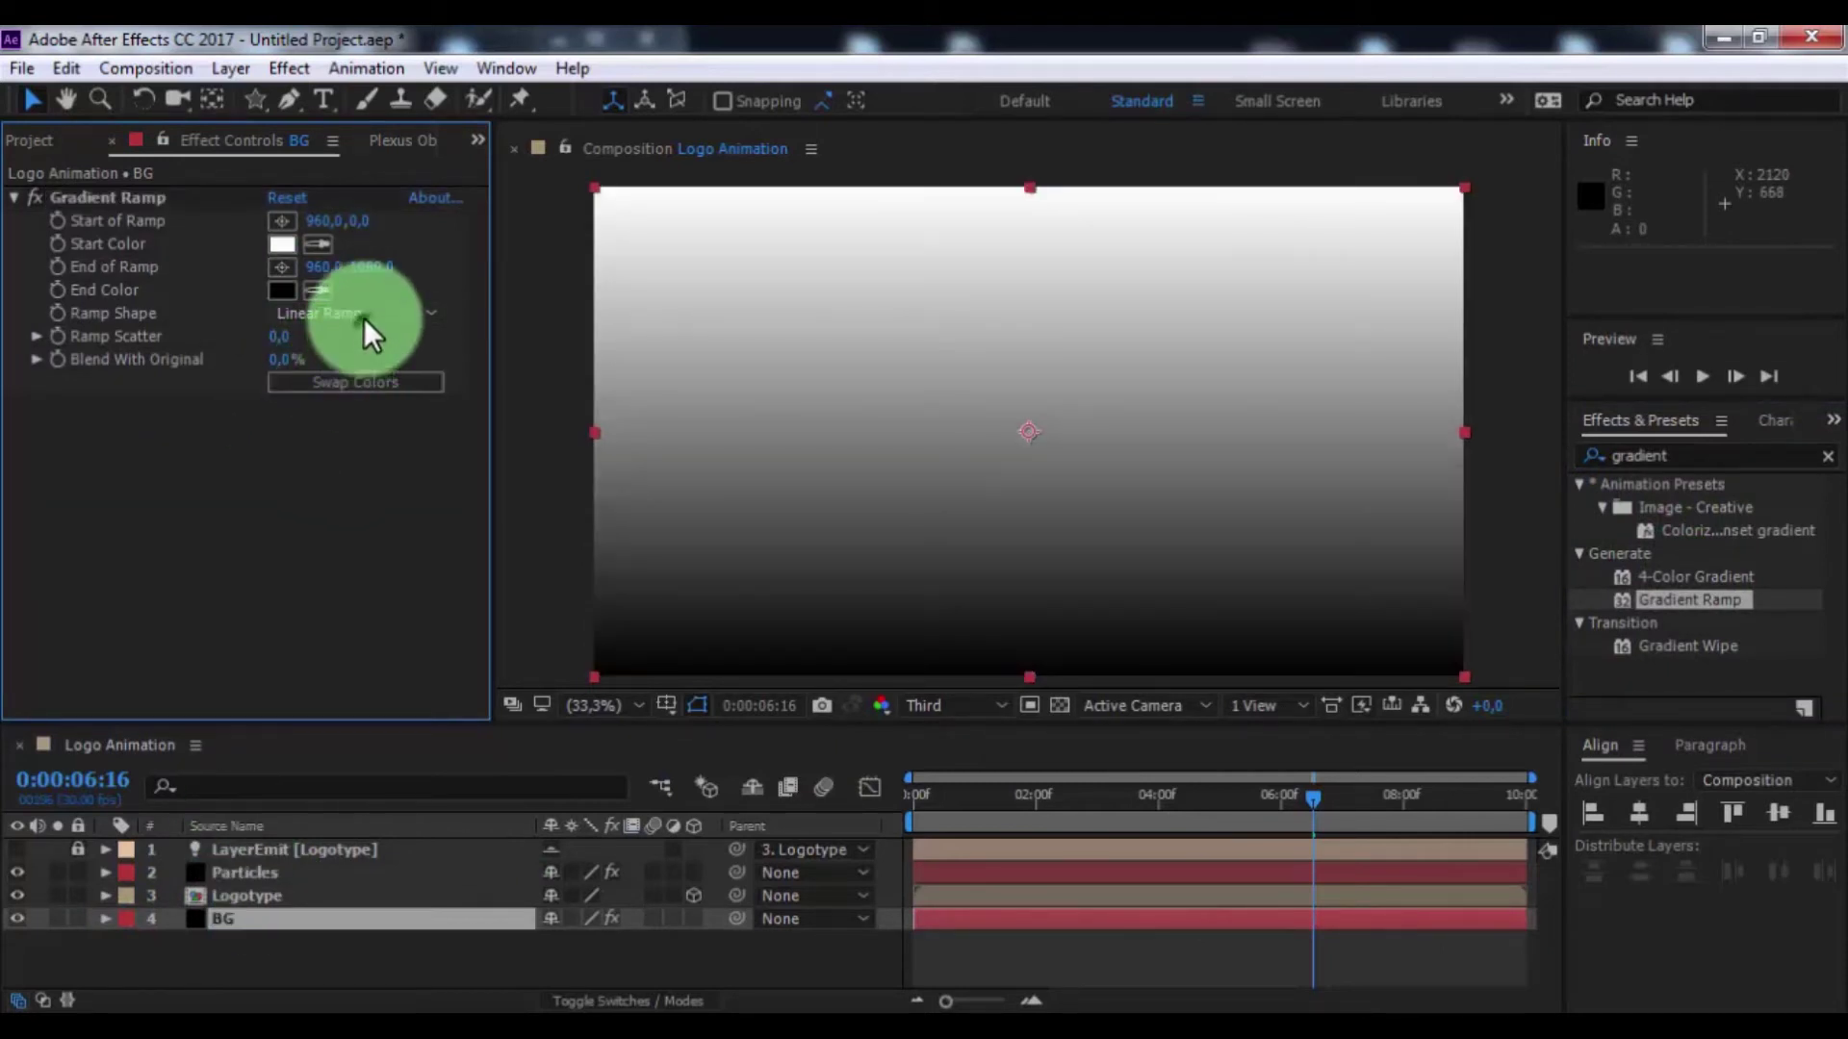
click(365, 314)
click(361, 374)
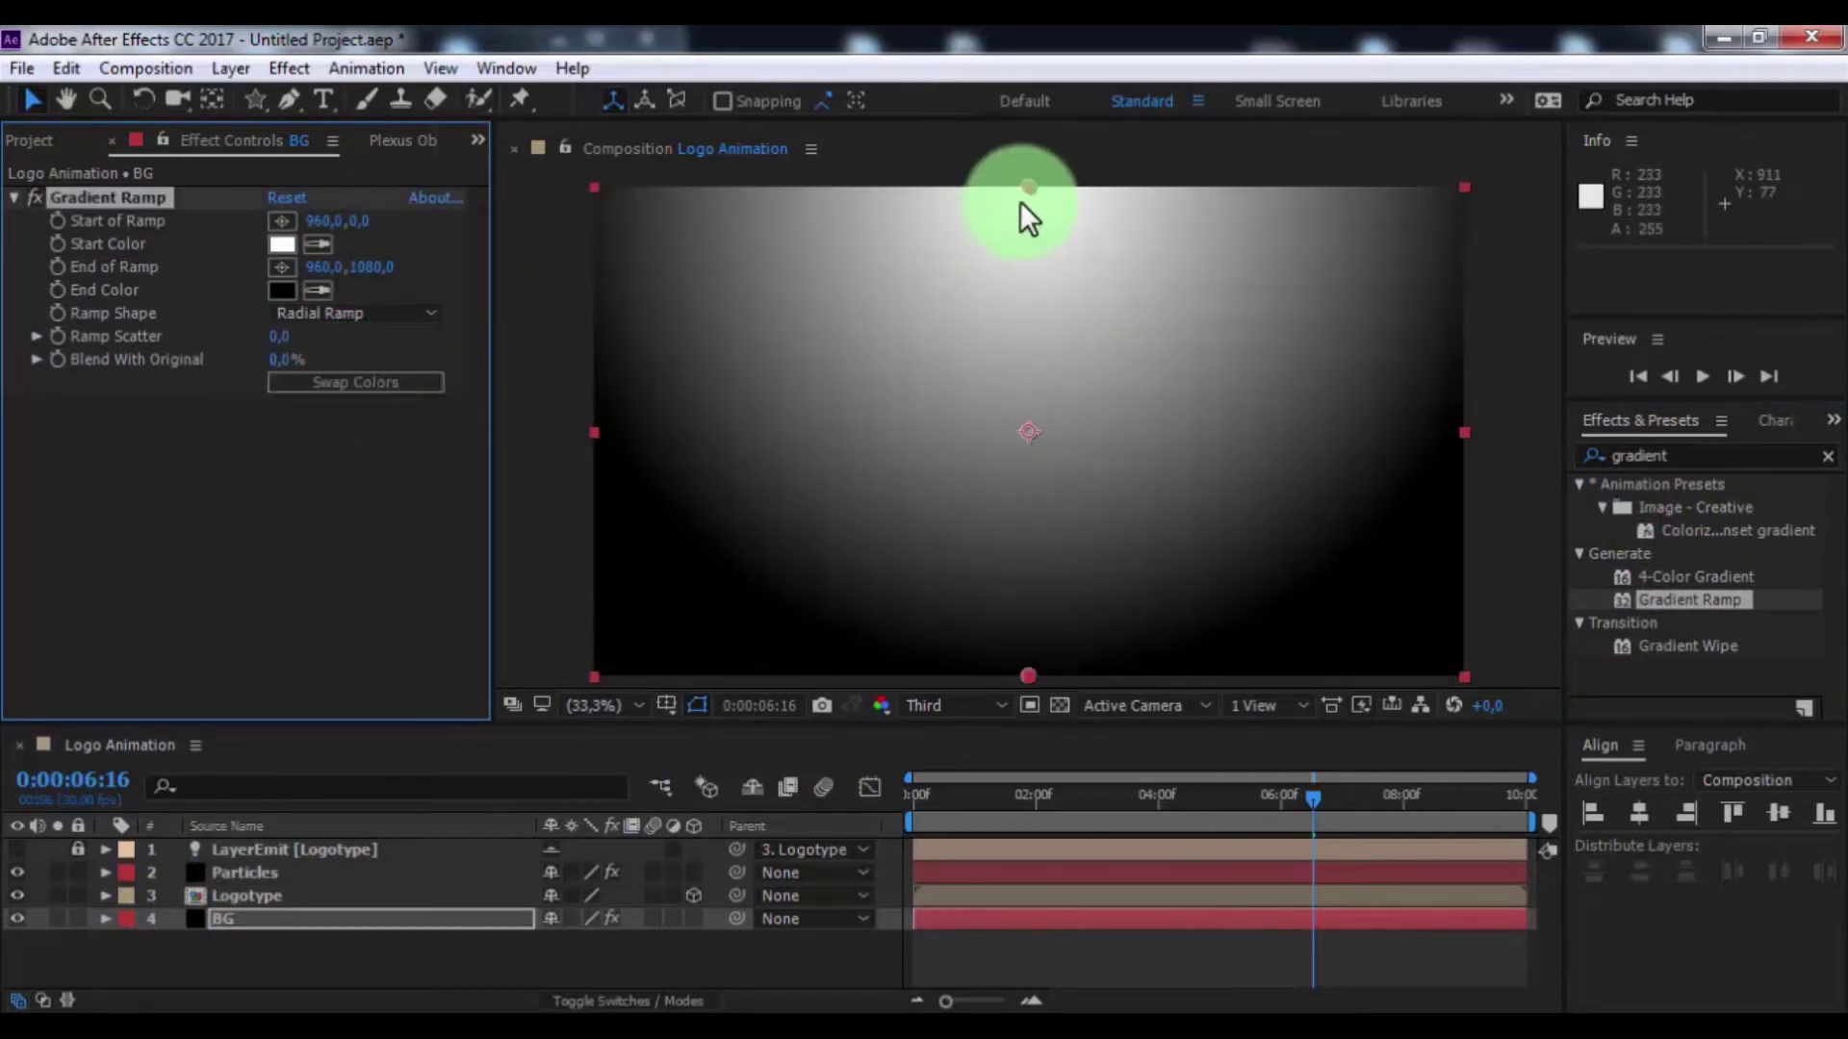
drag(1034, 183, 1036, 435)
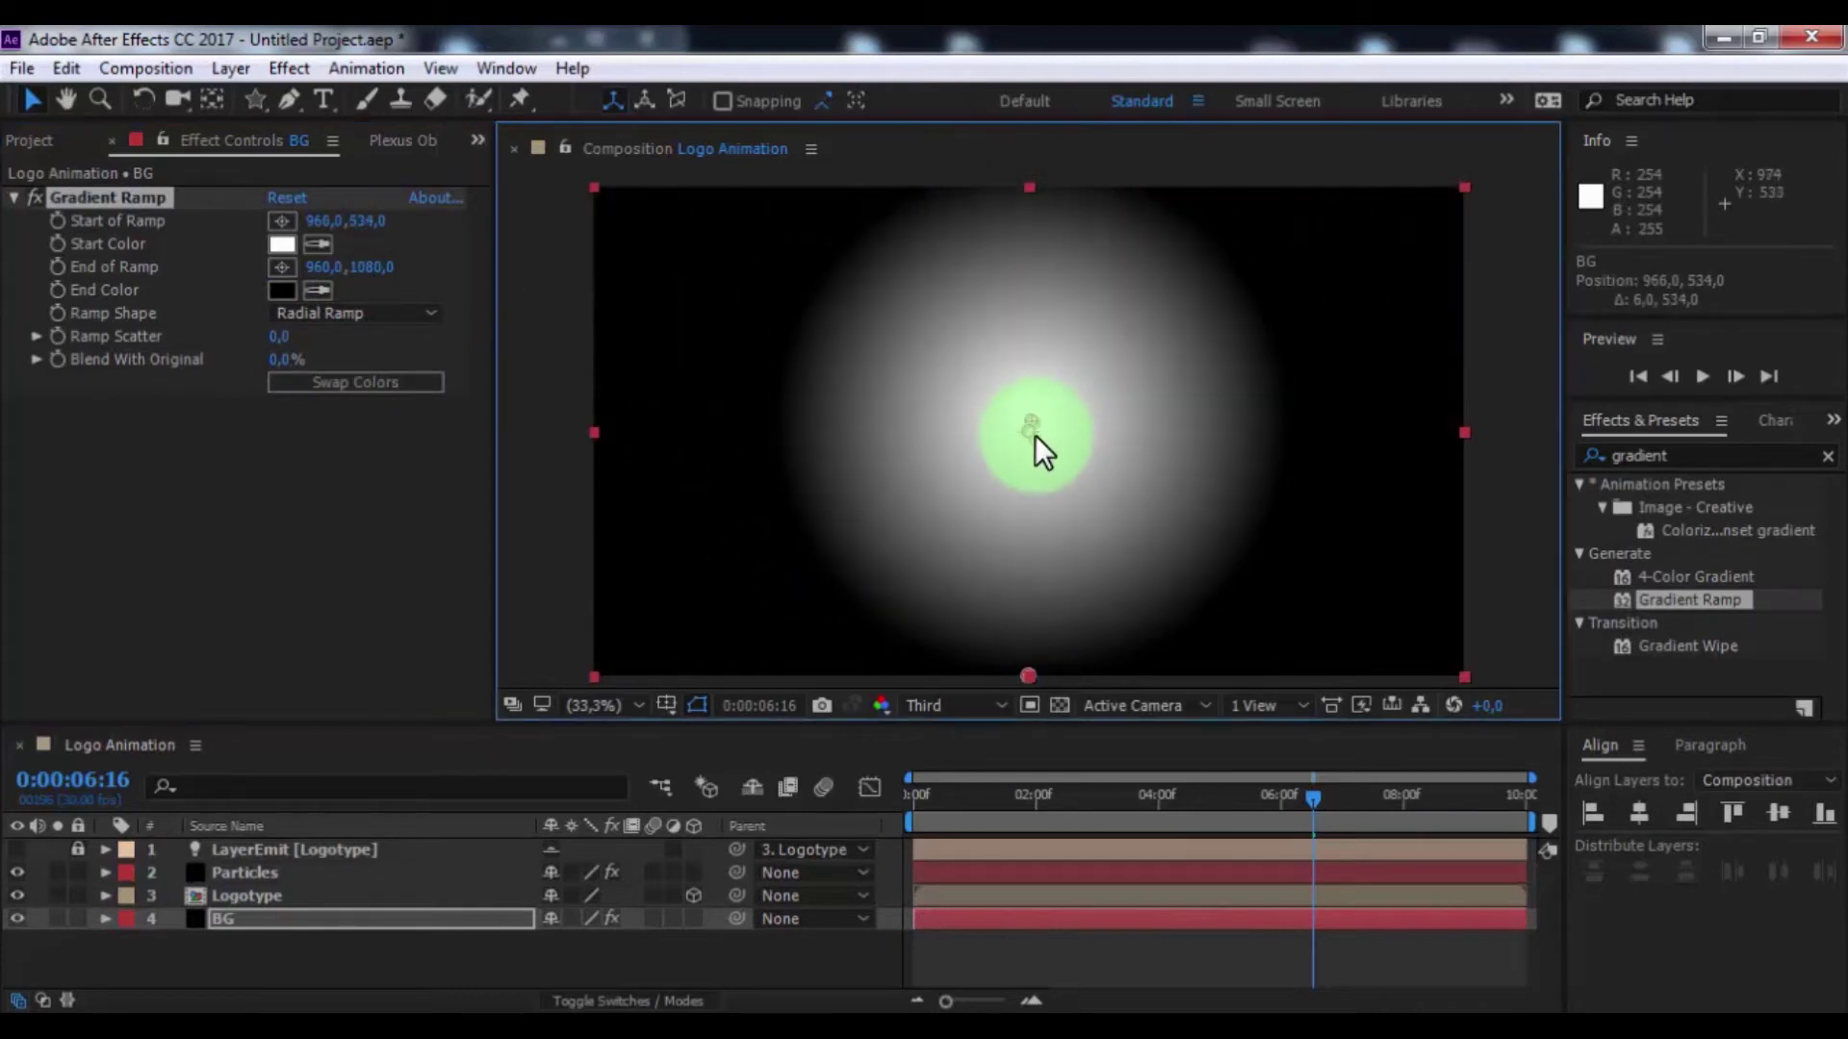
drag(1028, 675, 1662, 468)
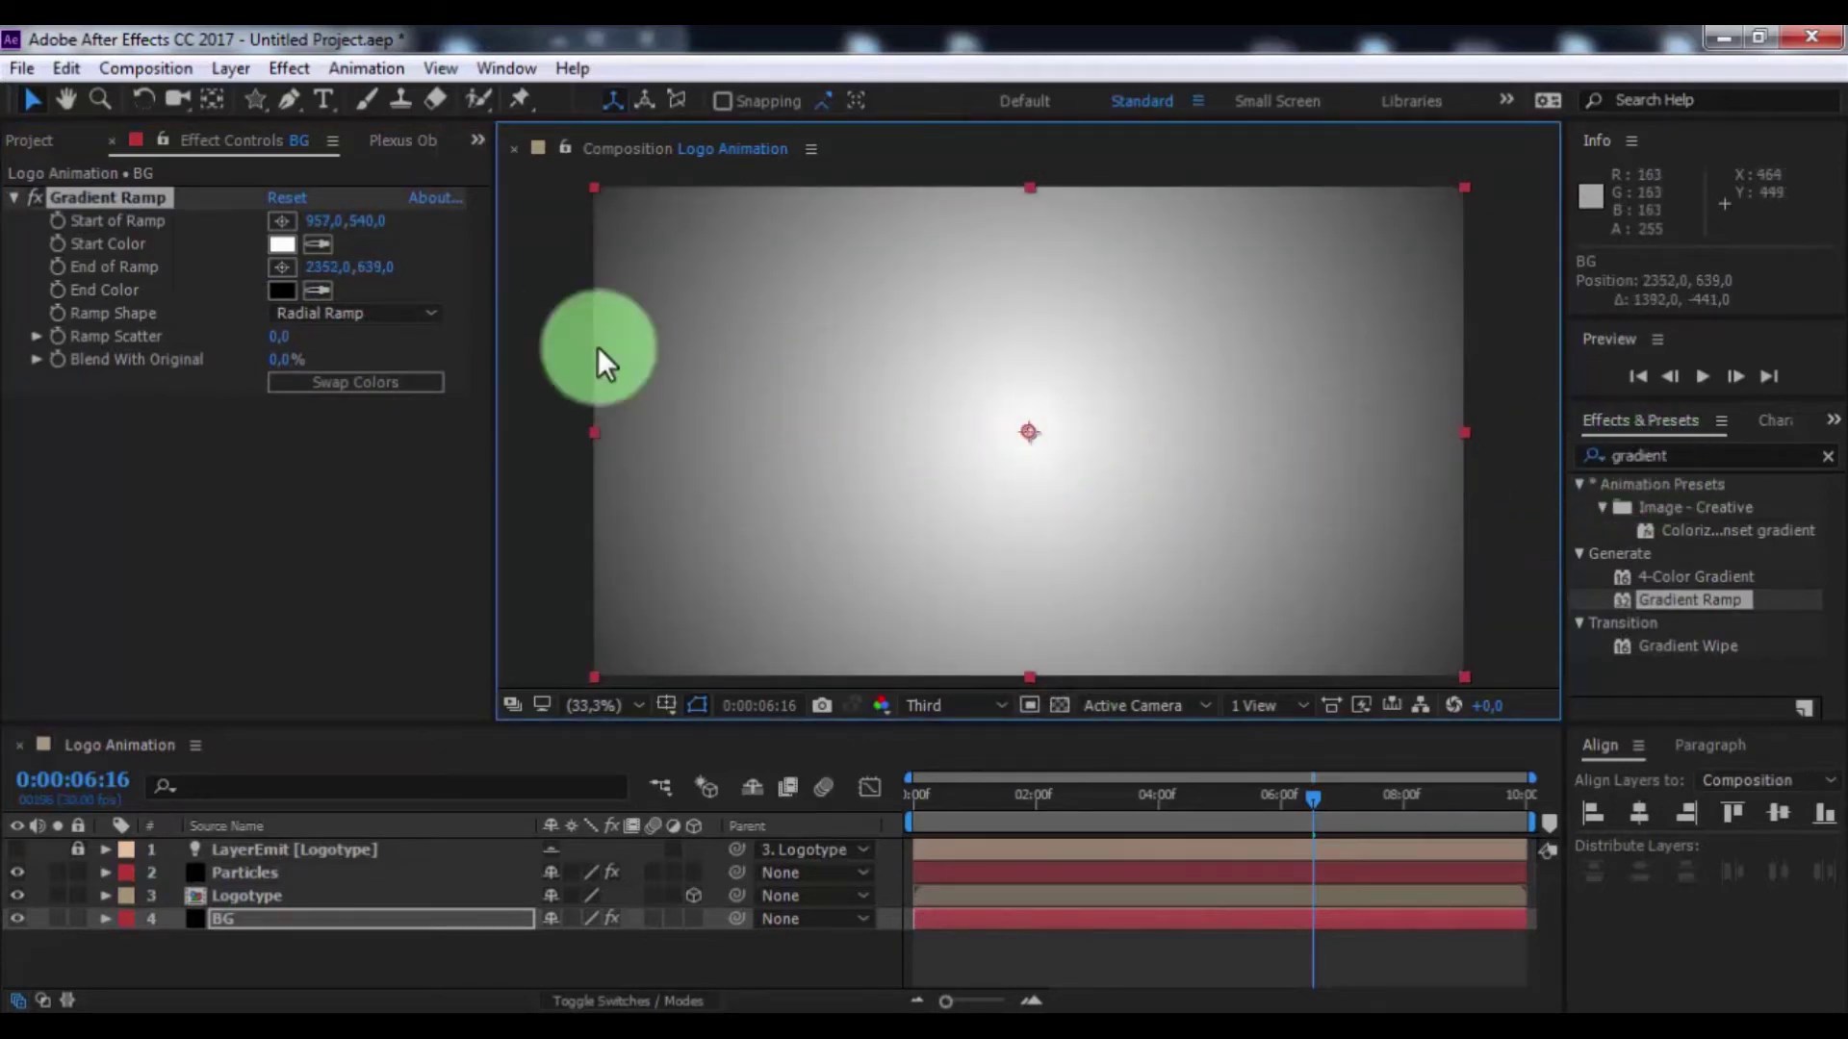
Give the gradient a warm off-white start colour
click(282, 246)
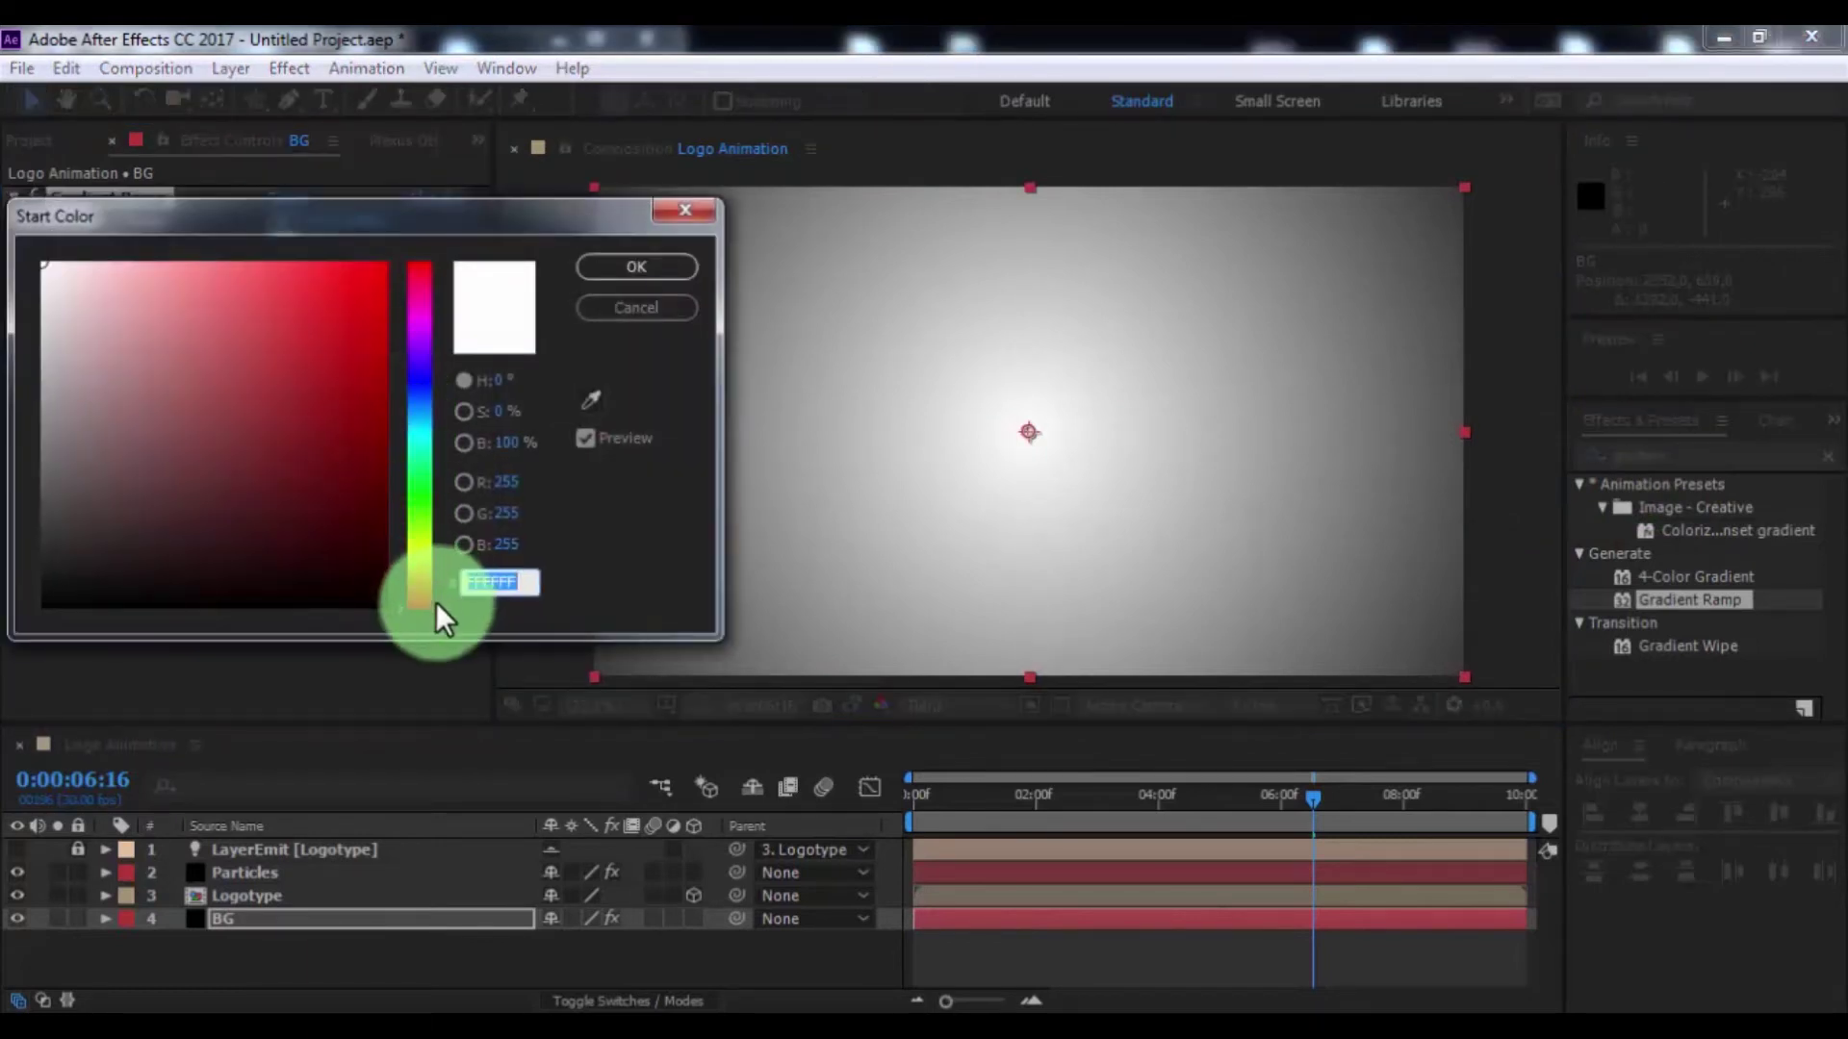
click(435, 588)
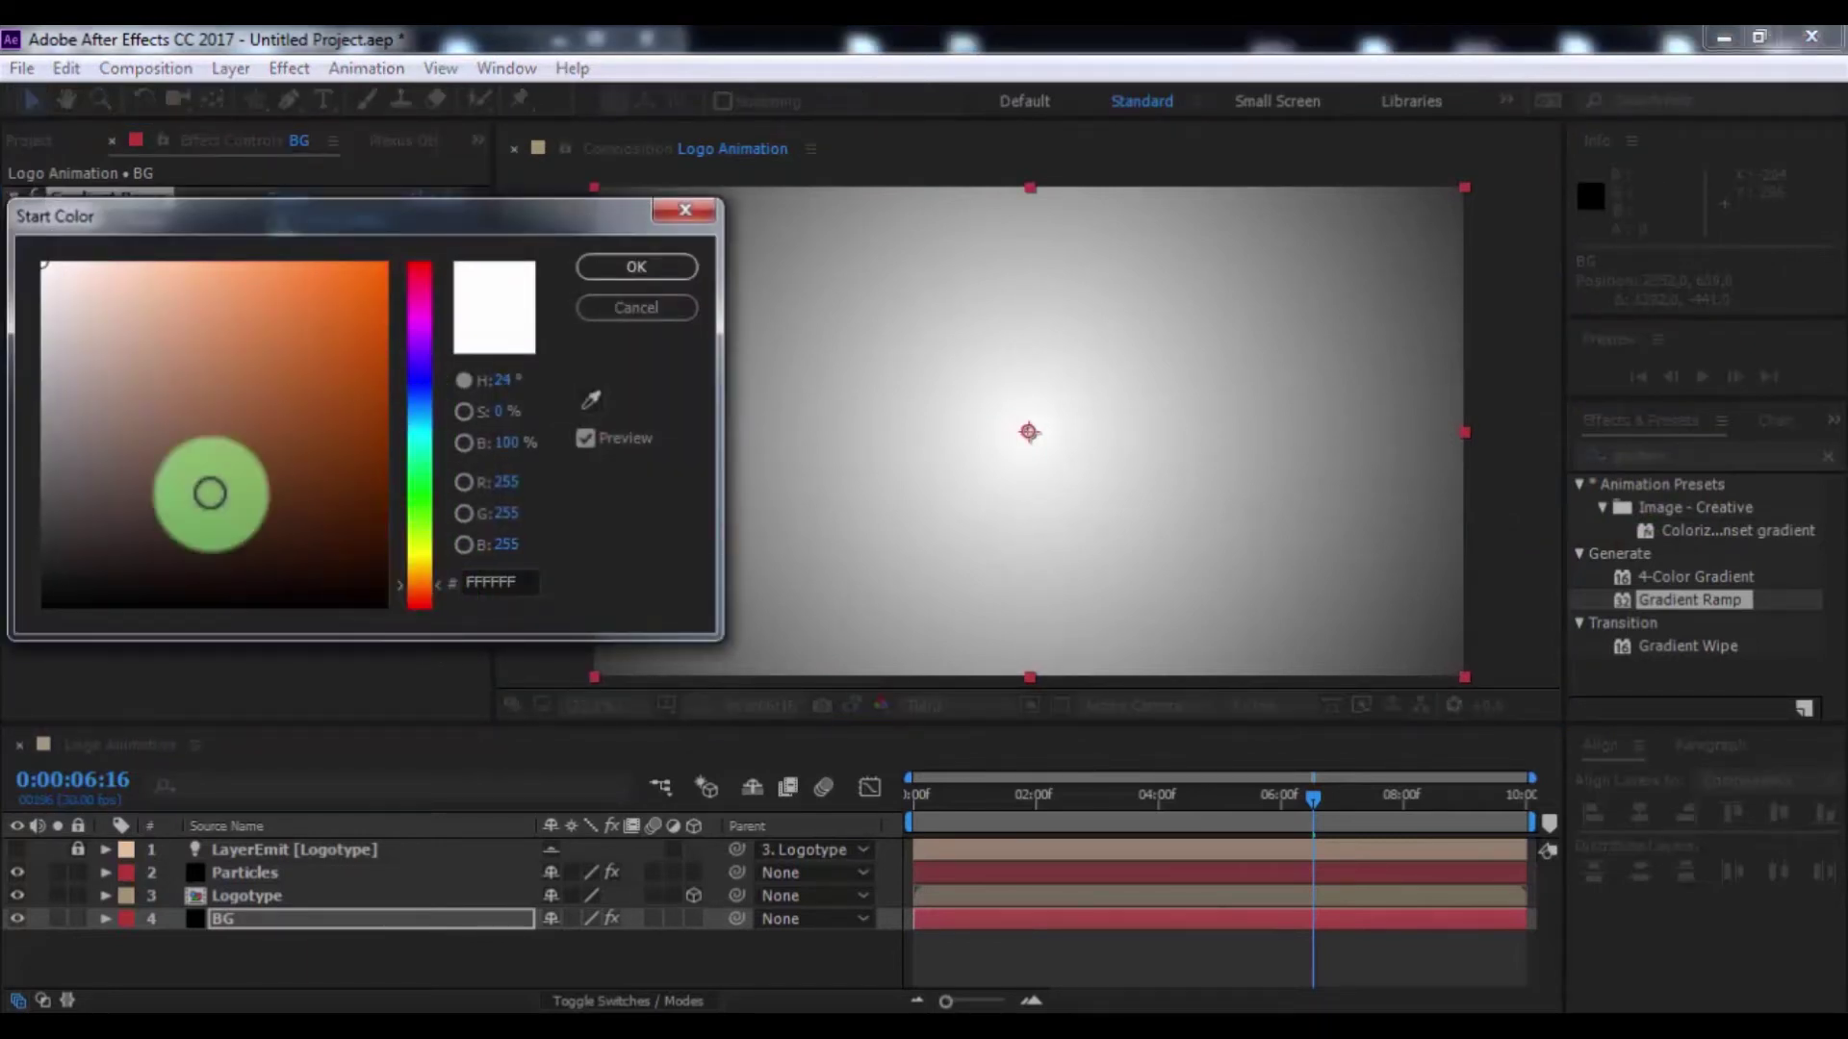
click(88, 307)
drag(88, 307, 67, 250)
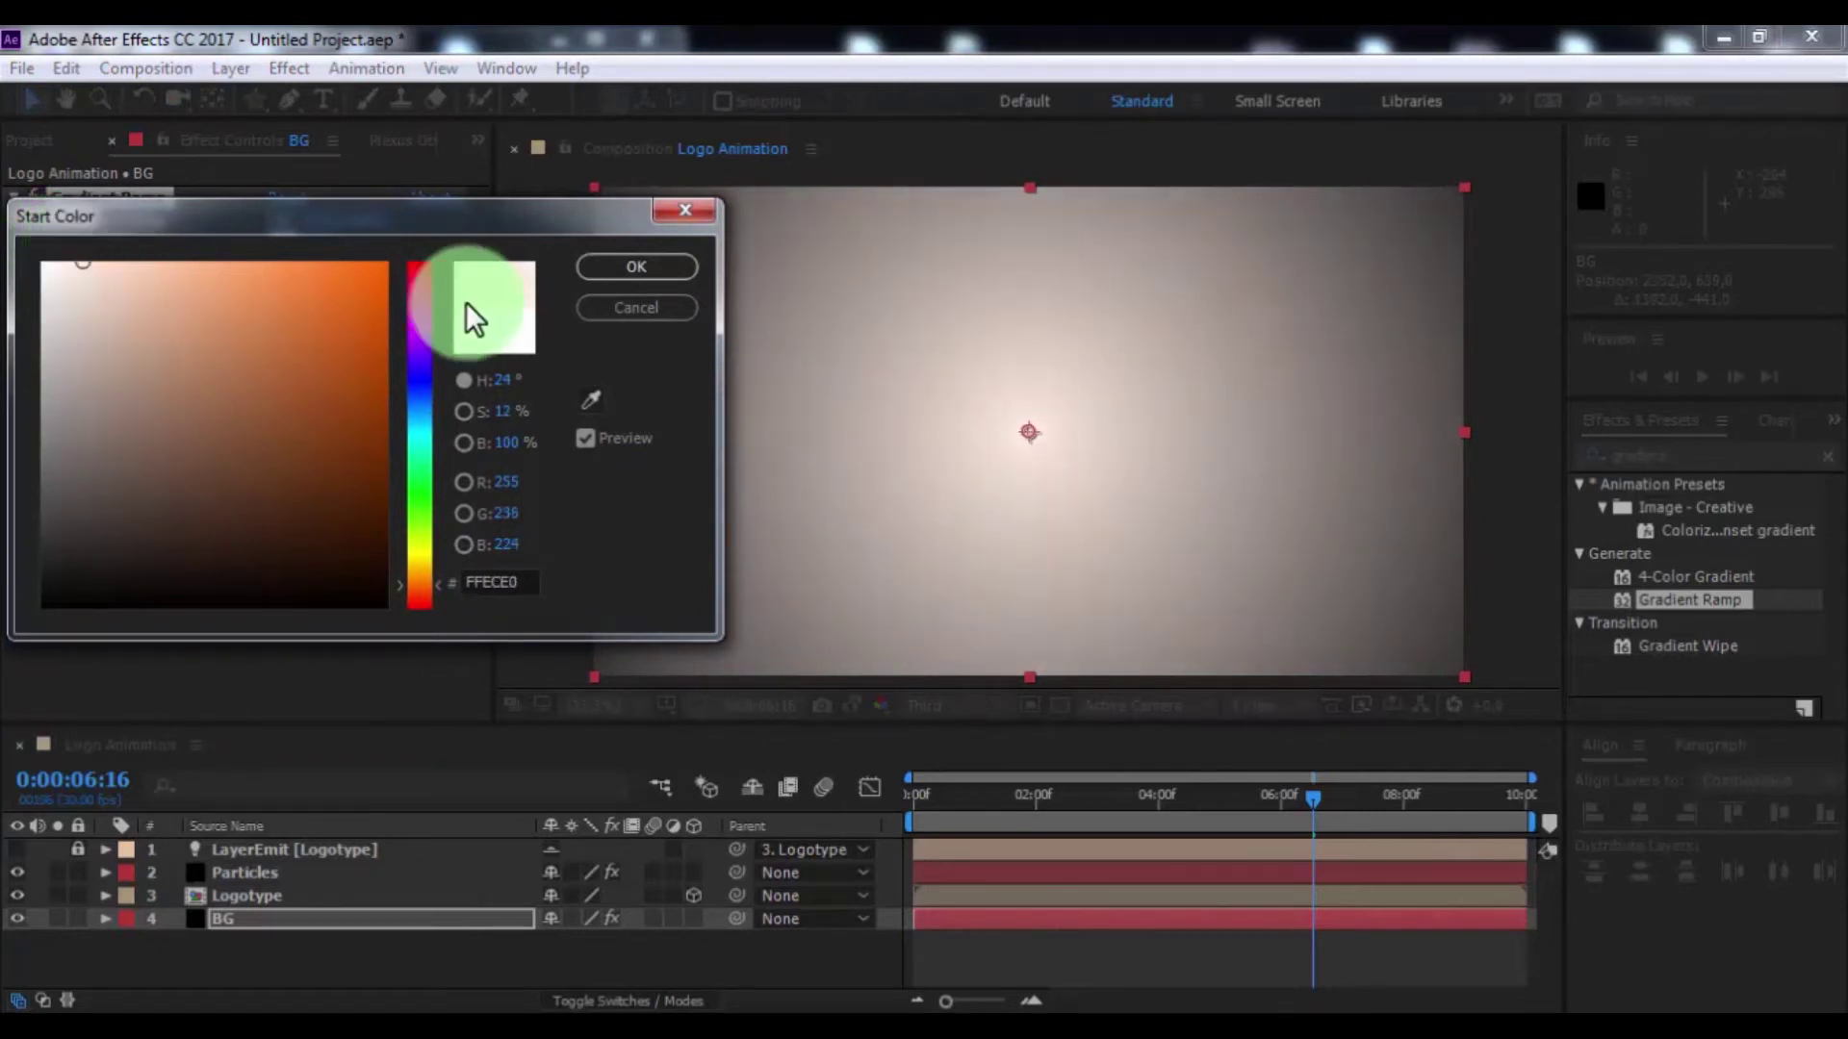
click(592, 265)
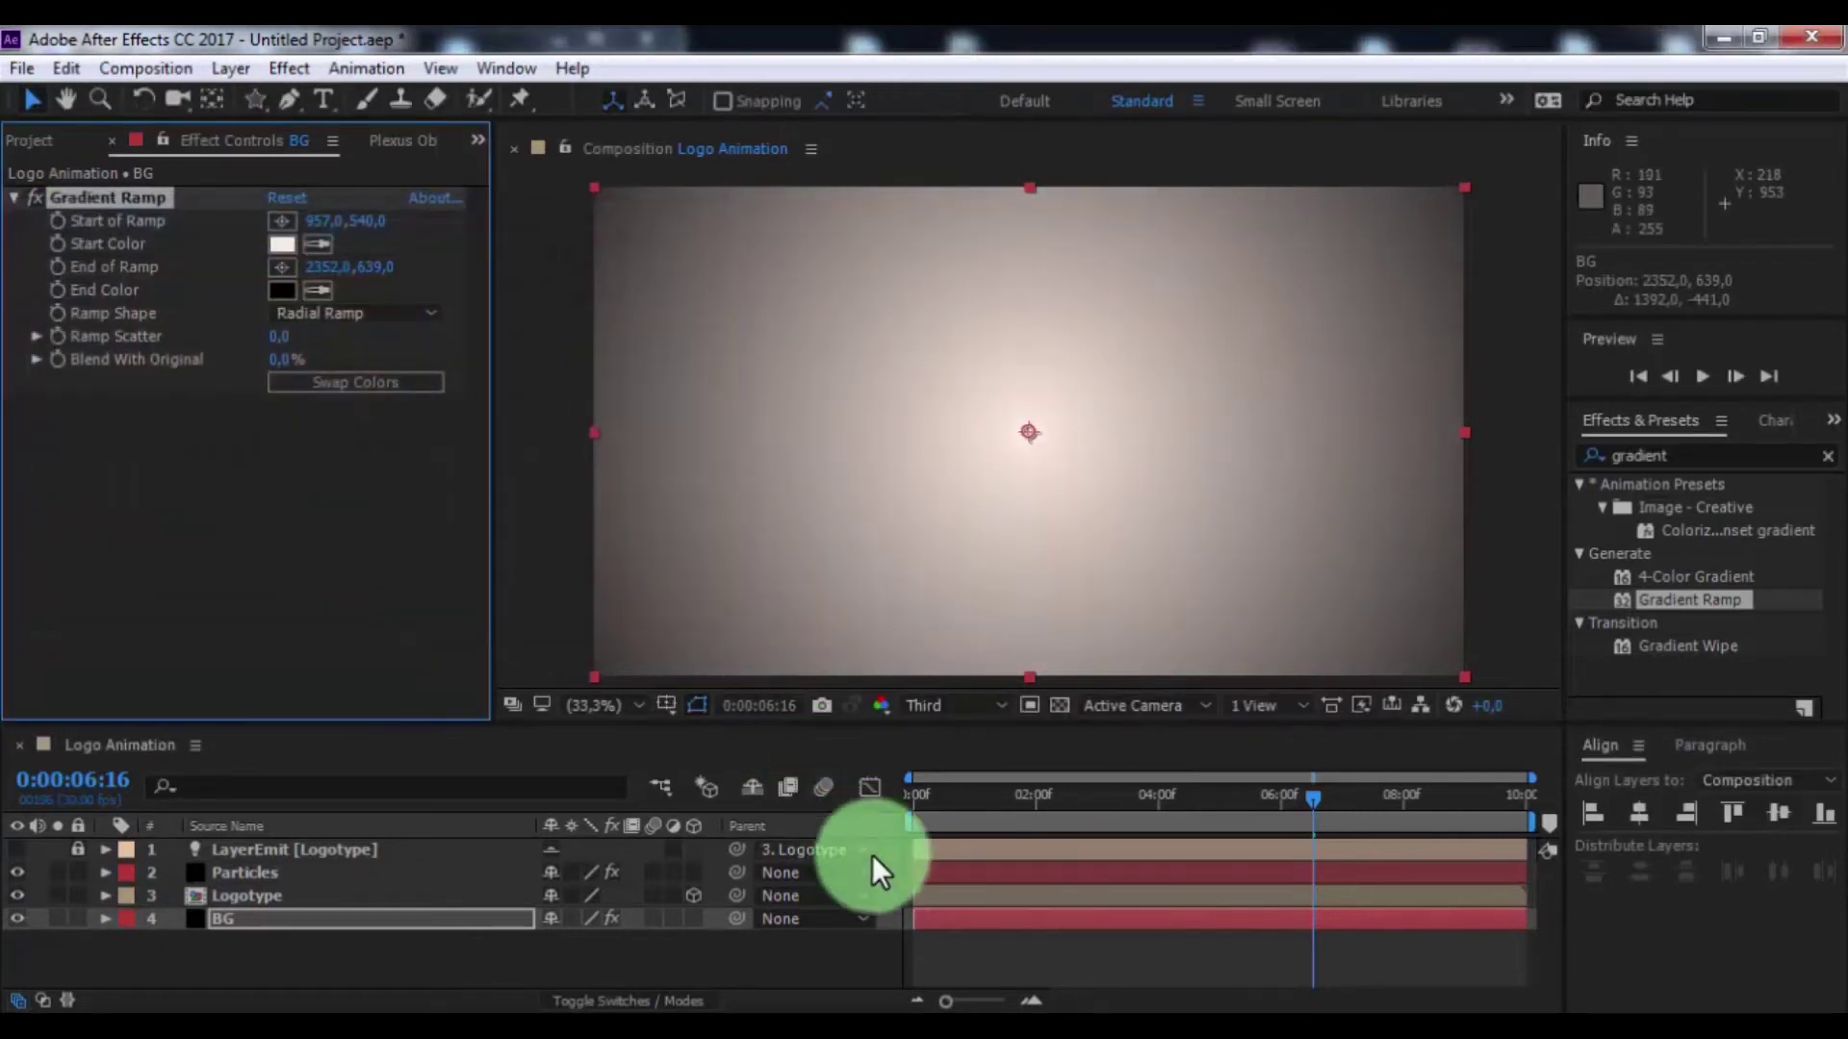
click(1014, 796)
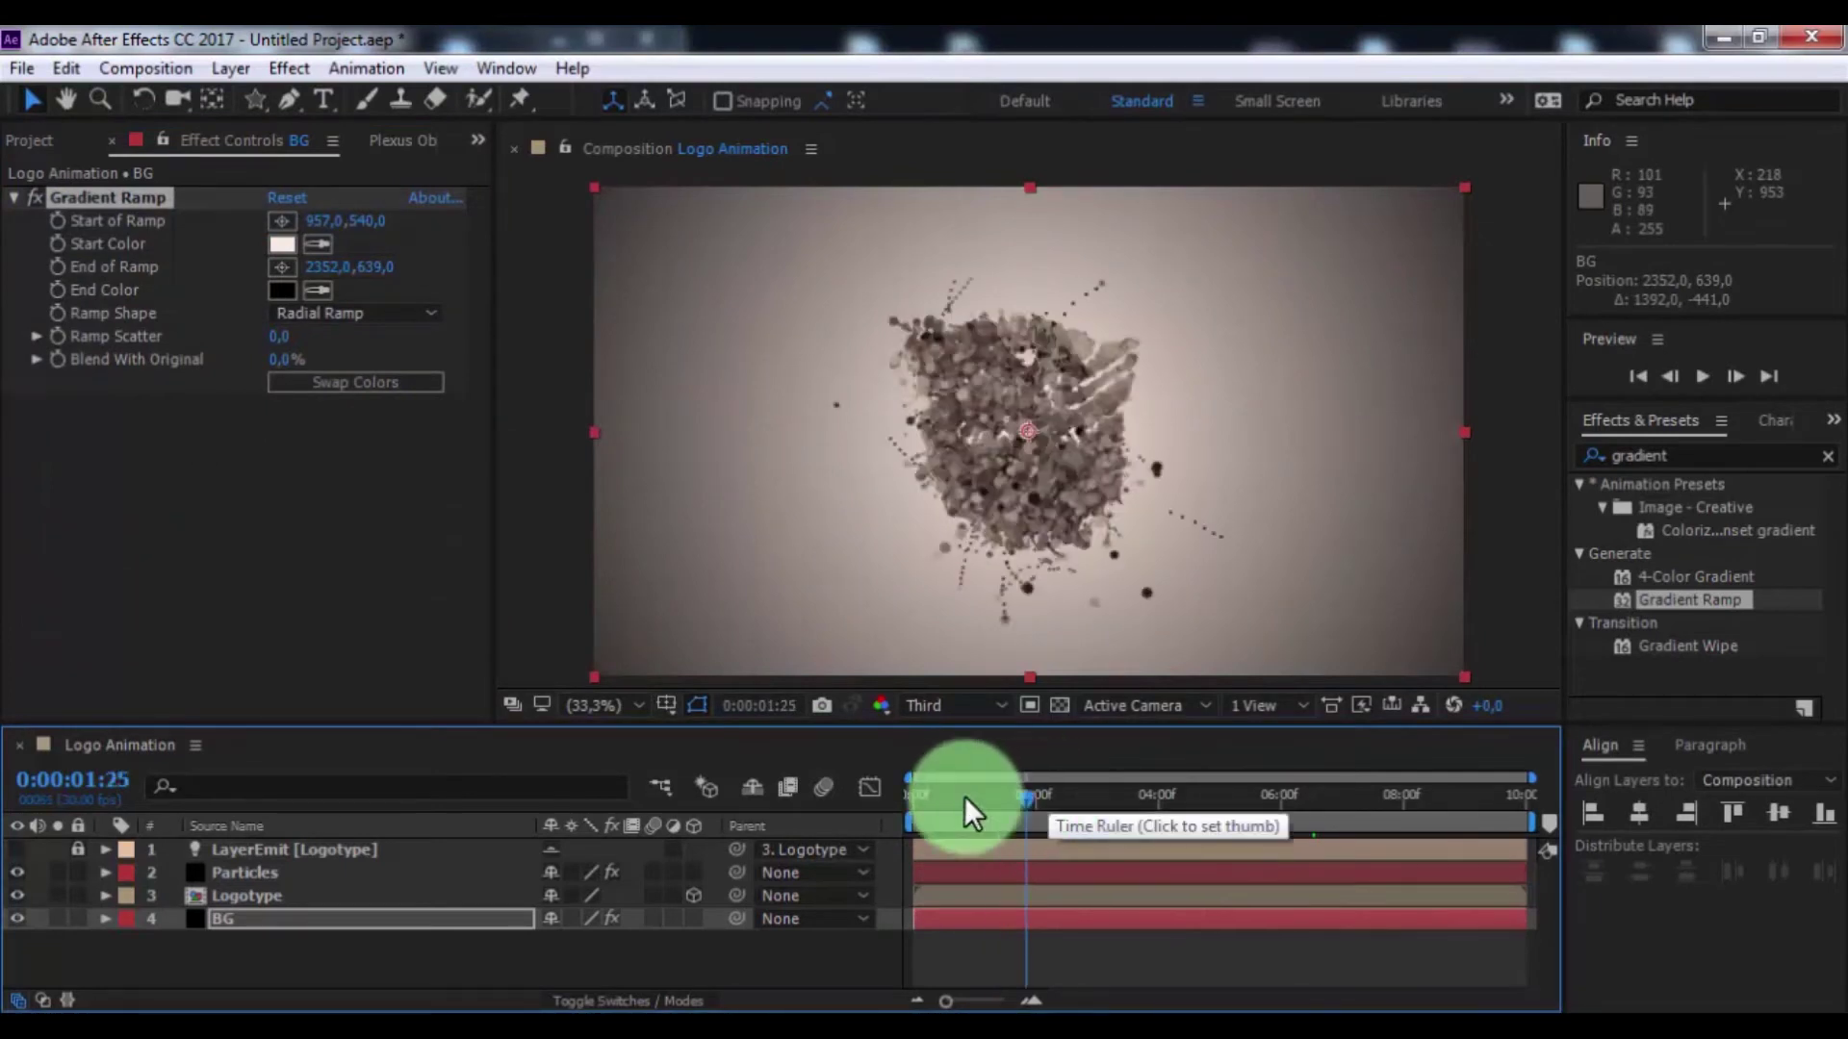
Create a black solid layer and place it just above BG
right_click(286, 948)
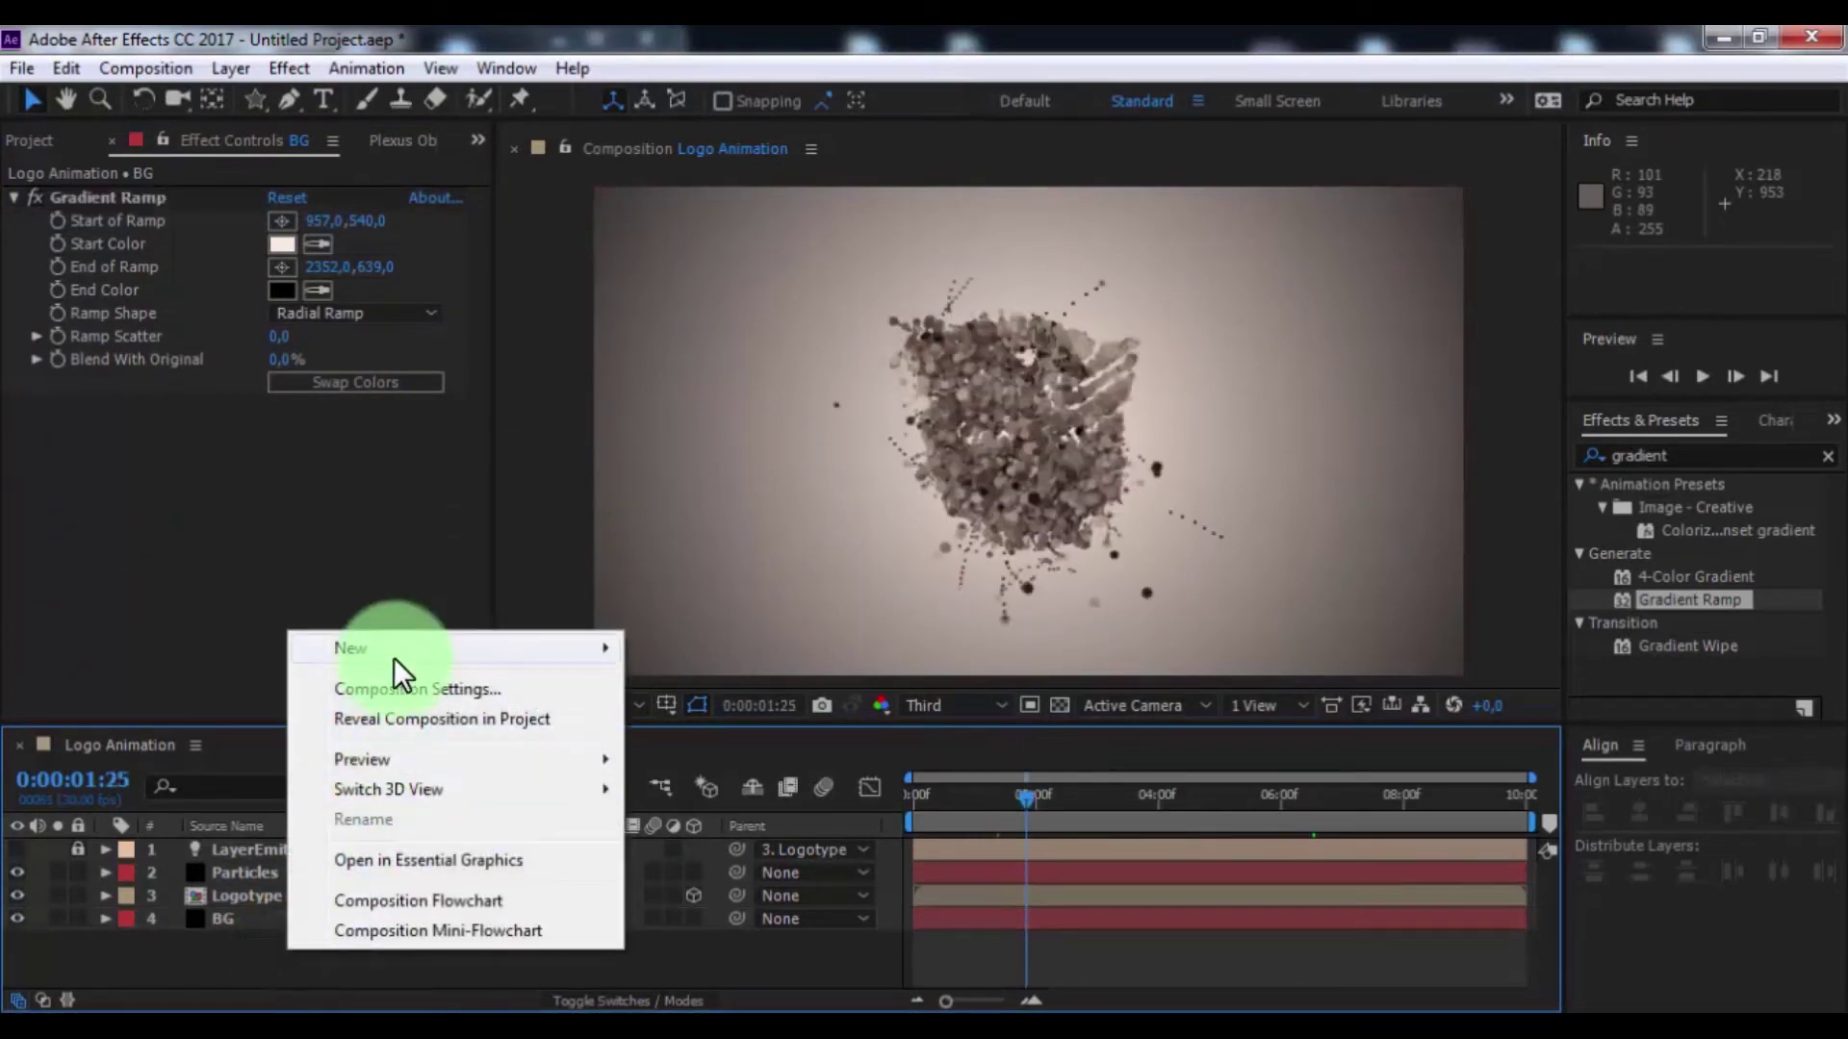
mouse_move(350, 649)
click(713, 720)
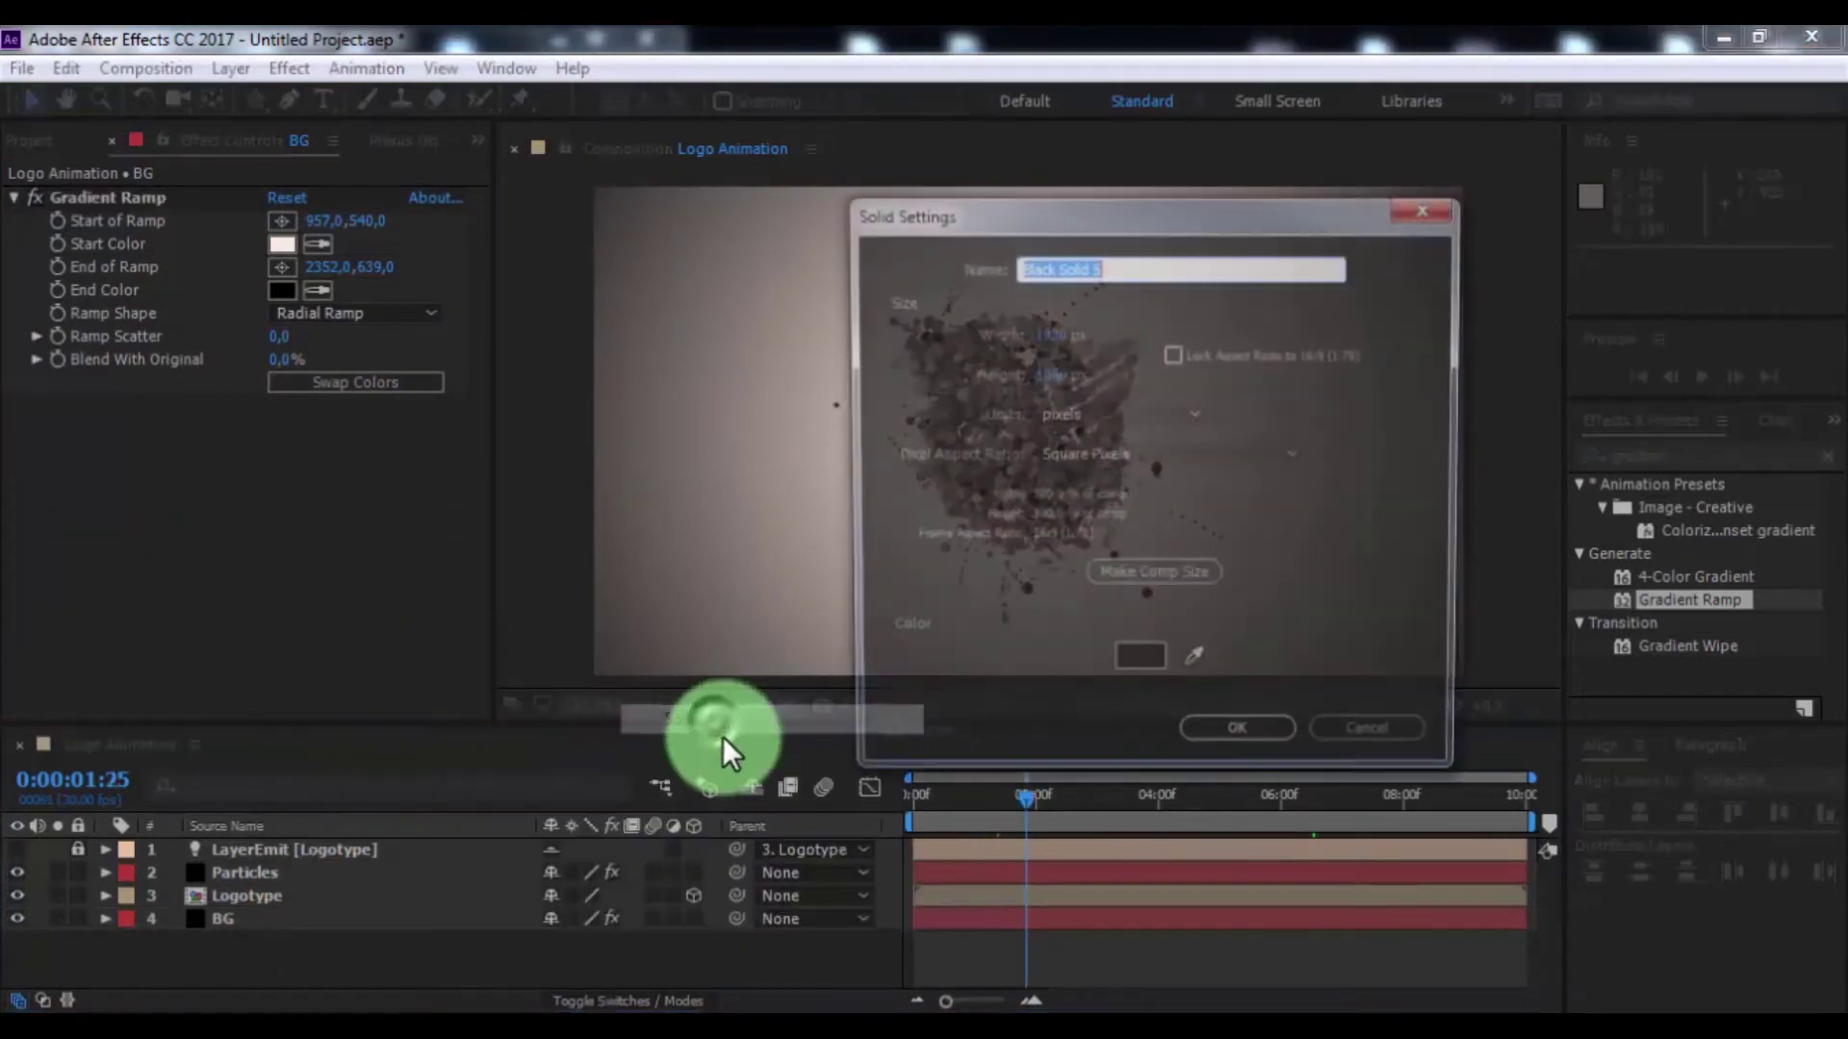
click(1164, 675)
click(1210, 749)
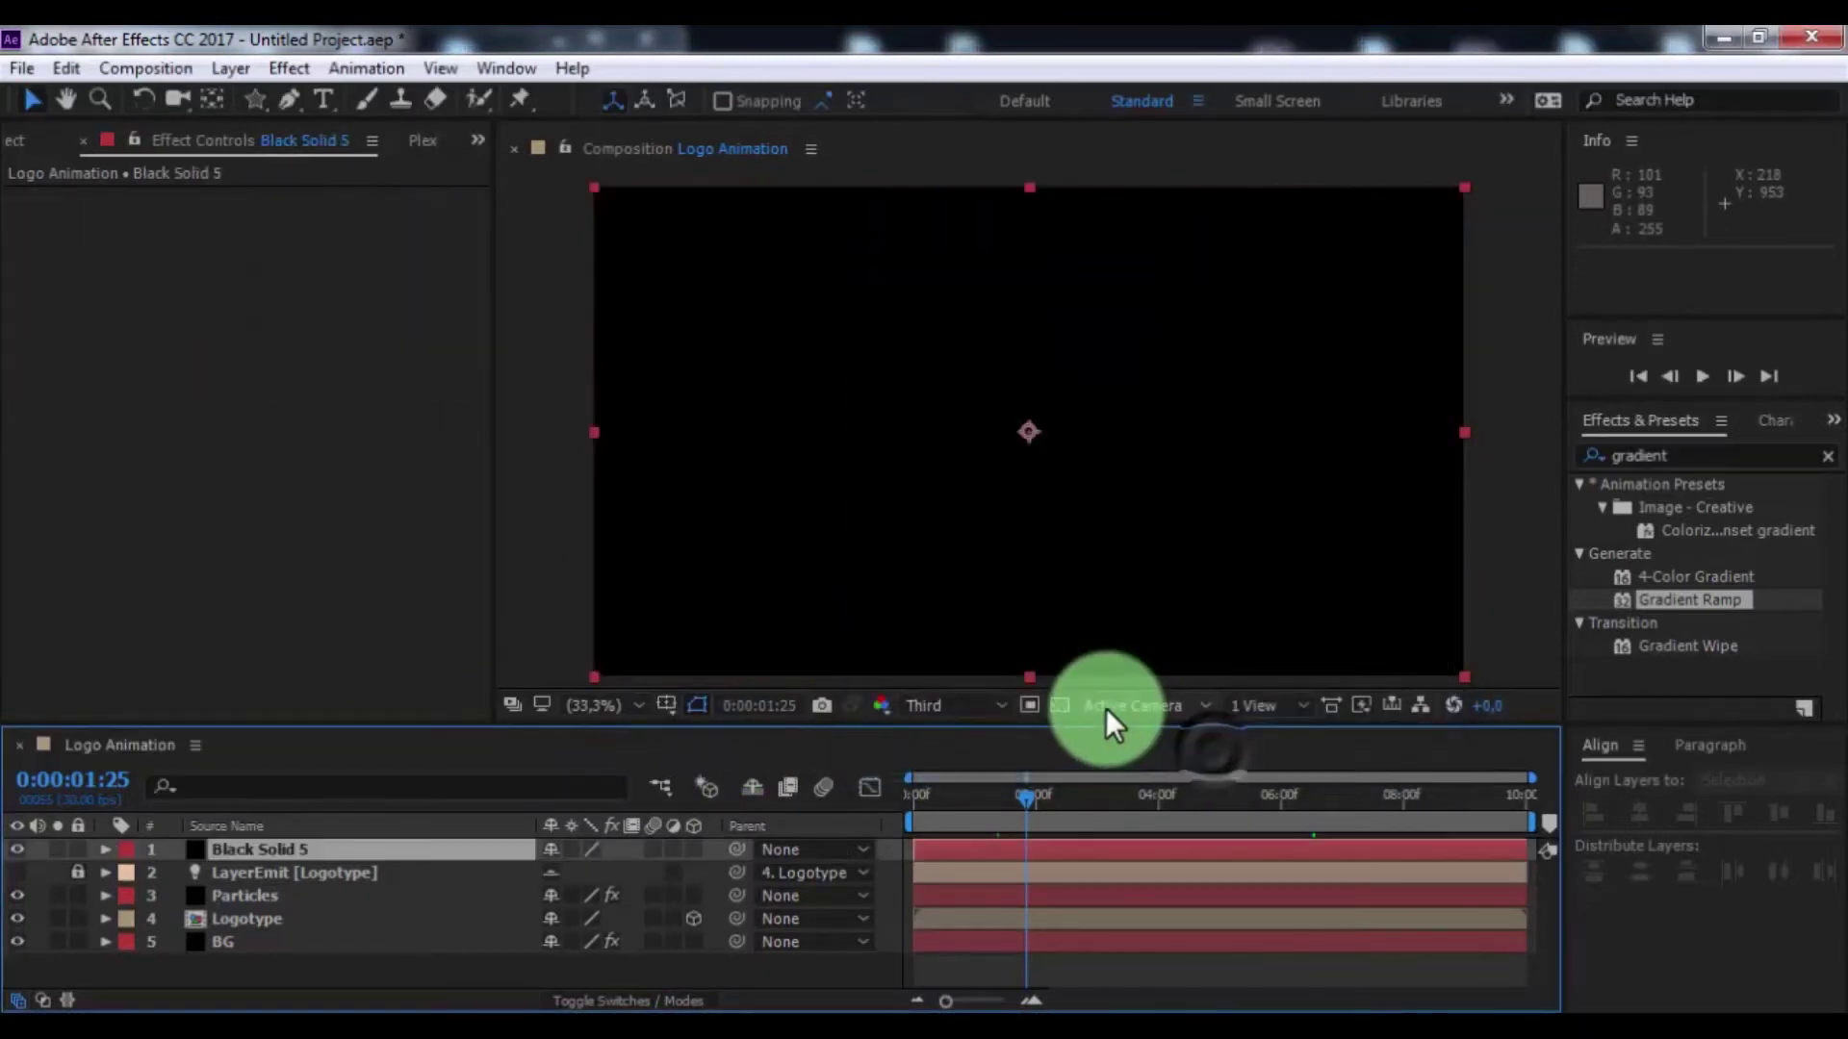
drag(279, 851, 283, 932)
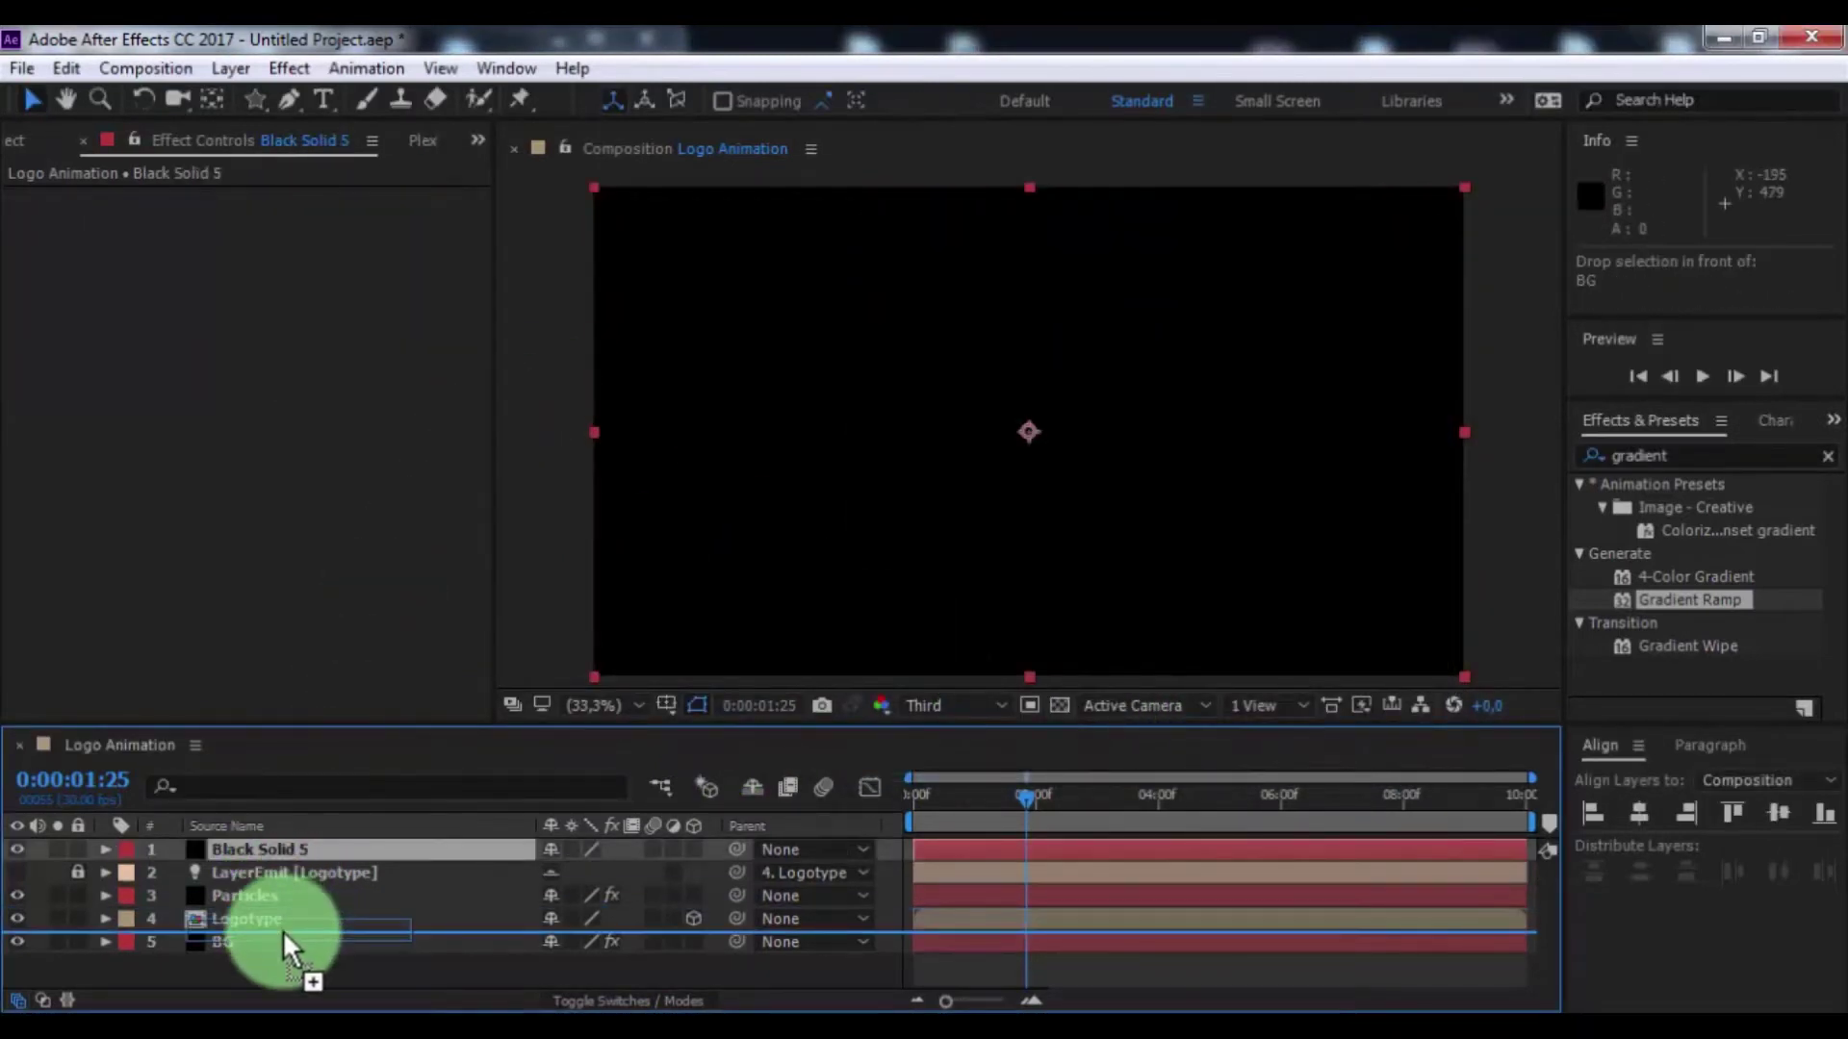
Draw a wide elliptical mask across the black solid and feather its edge
mouse_move(253, 102)
mouse_down()
mouse_move(351, 166)
mouse_move(373, 158)
mouse_up()
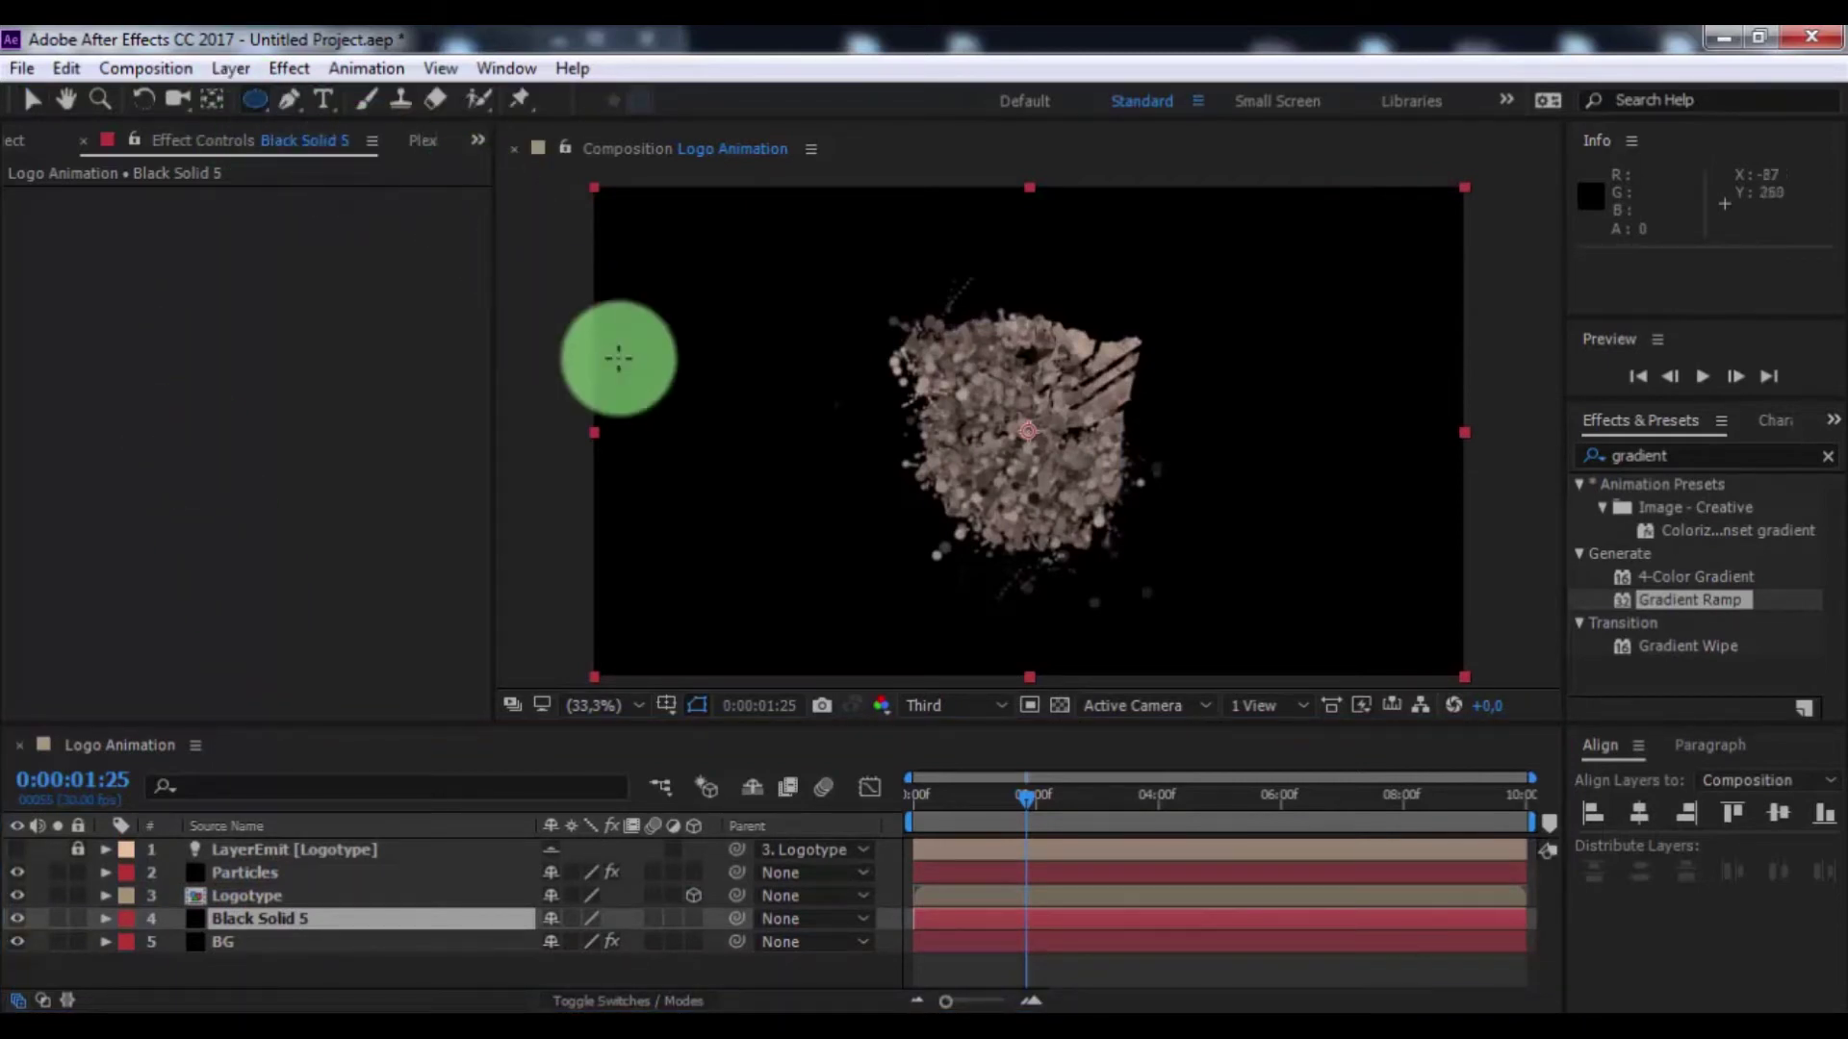
mouse_move(652, 537)
mouse_down()
mouse_move(1117, 574)
mouse_move(1436, 564)
mouse_move(1421, 553)
mouse_up()
click(1641, 822)
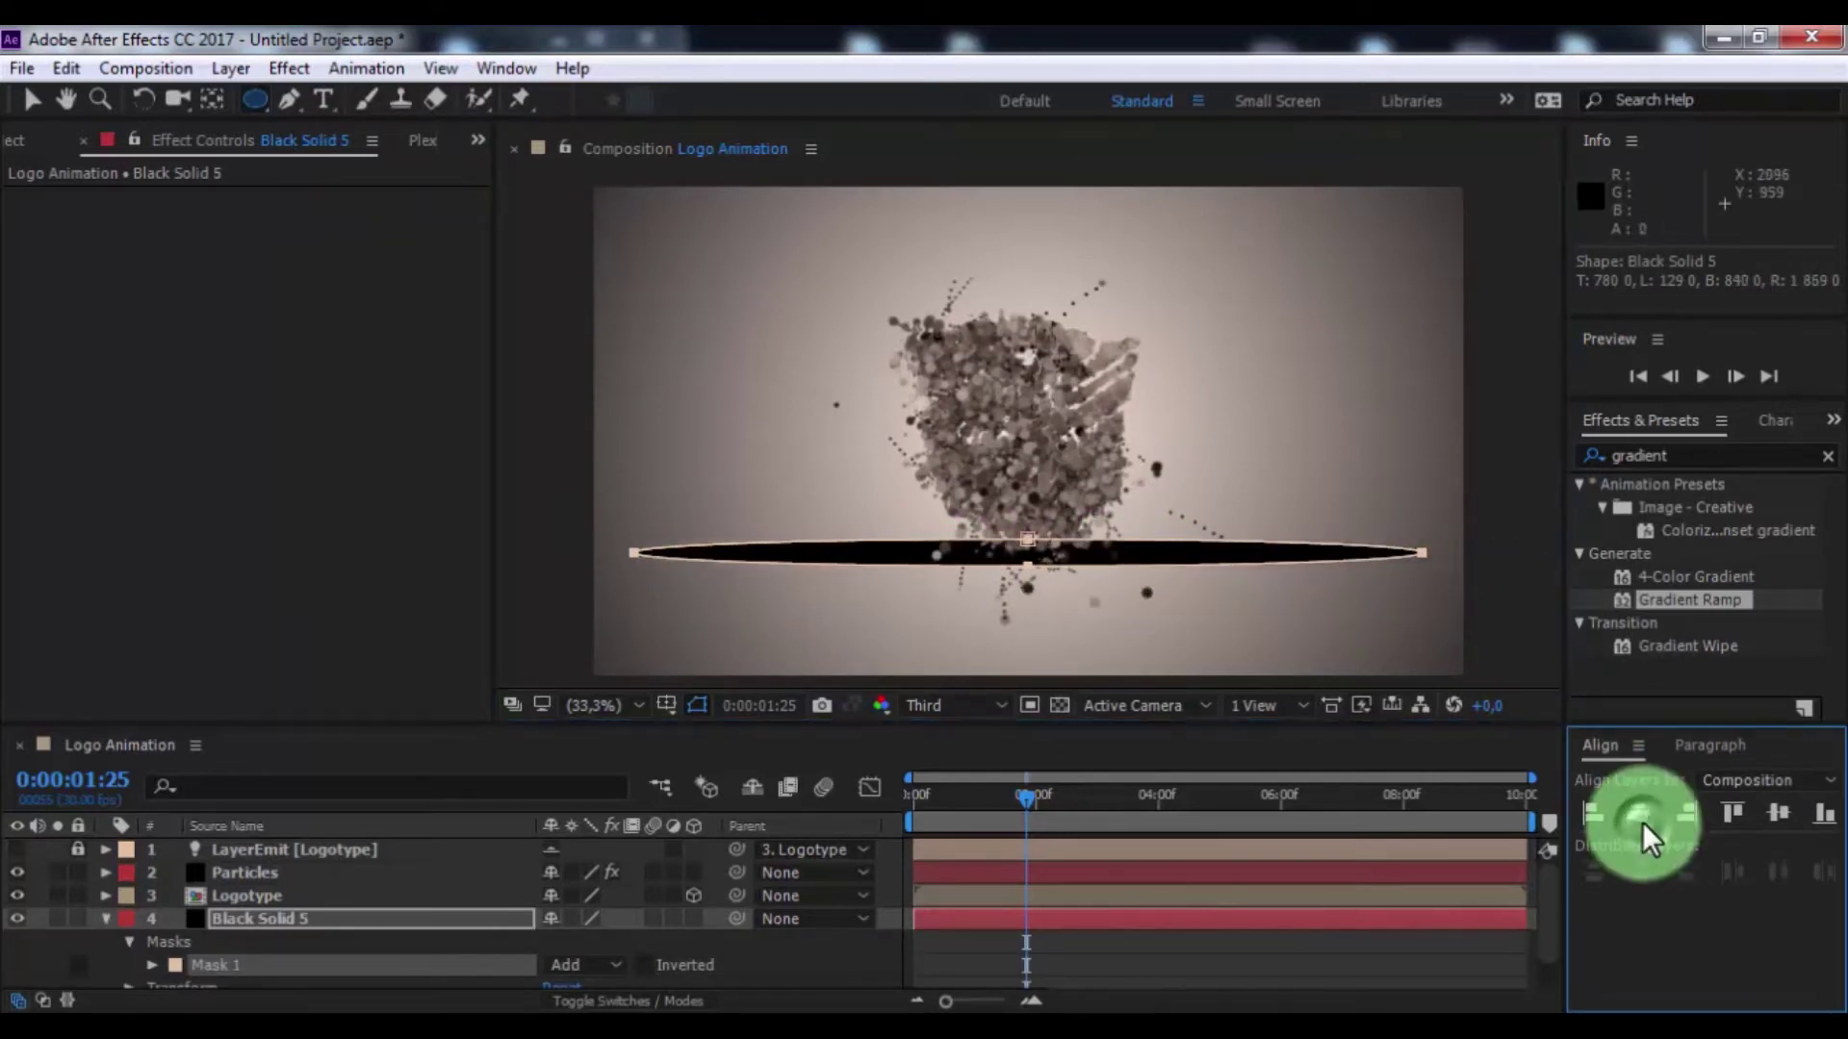
click(152, 965)
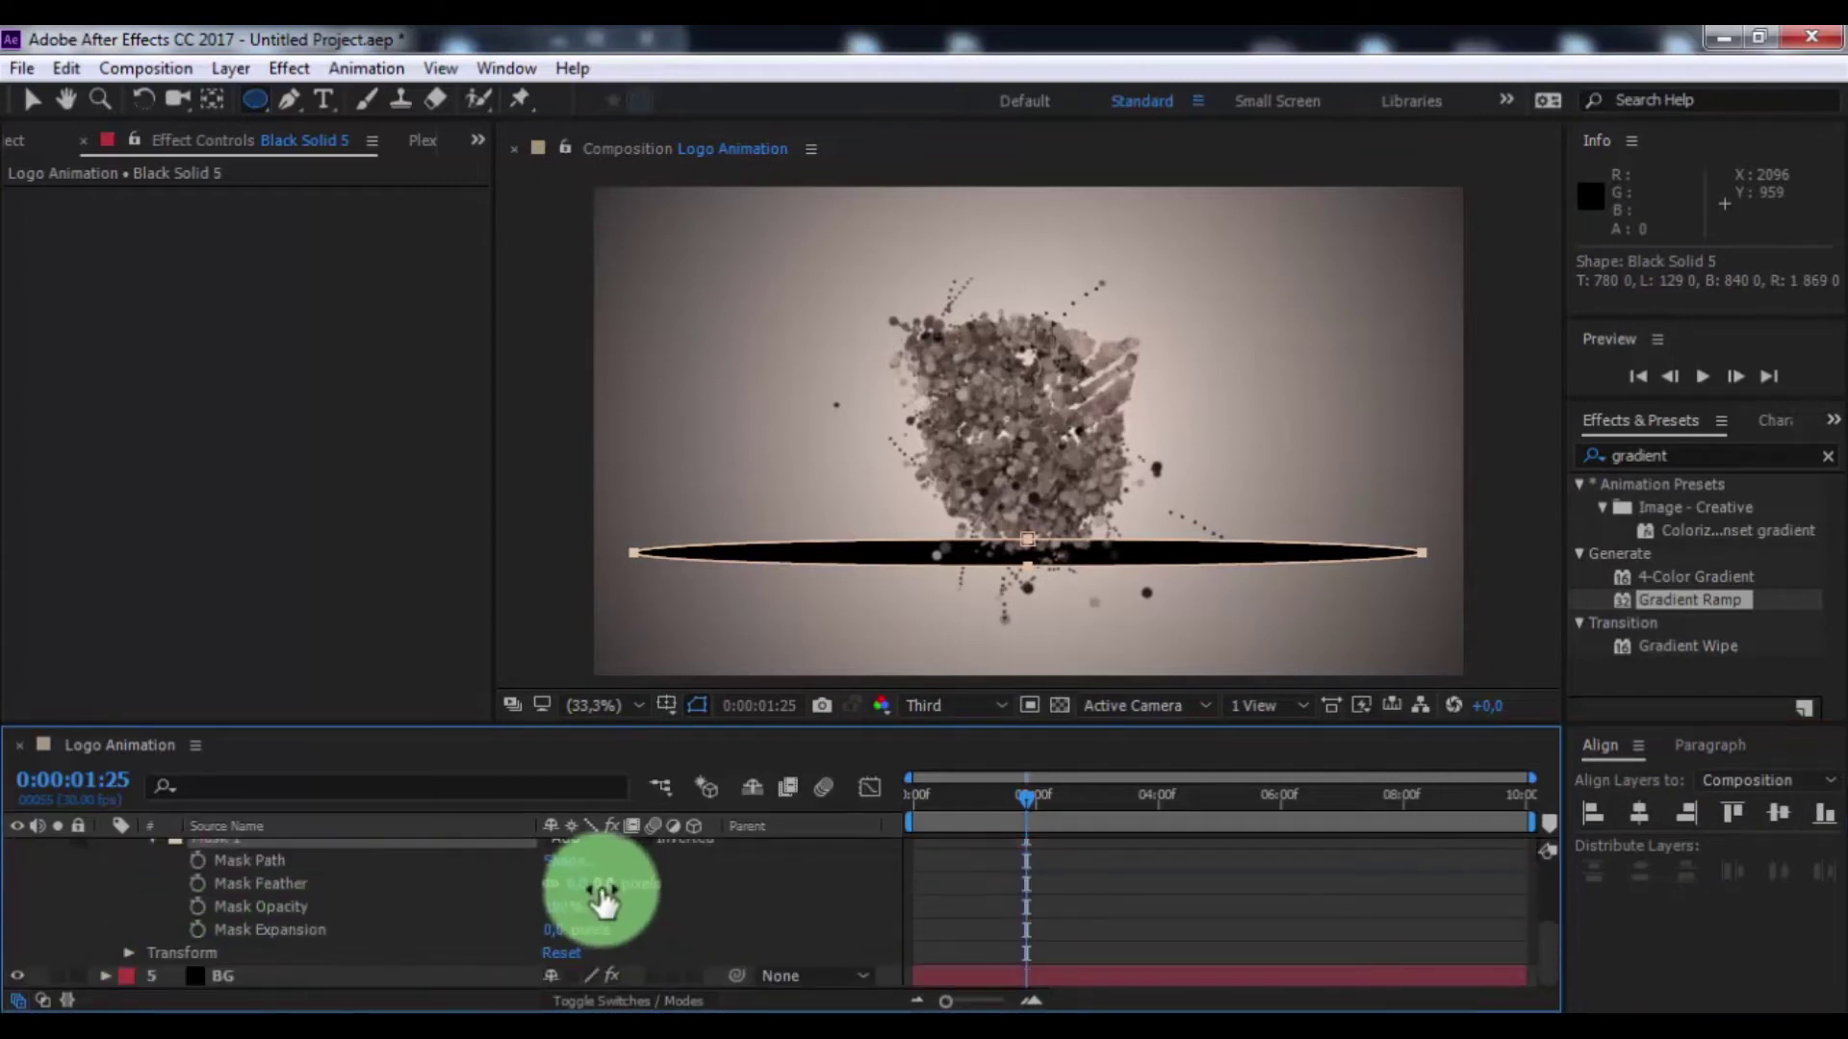
drag(595, 884, 777, 872)
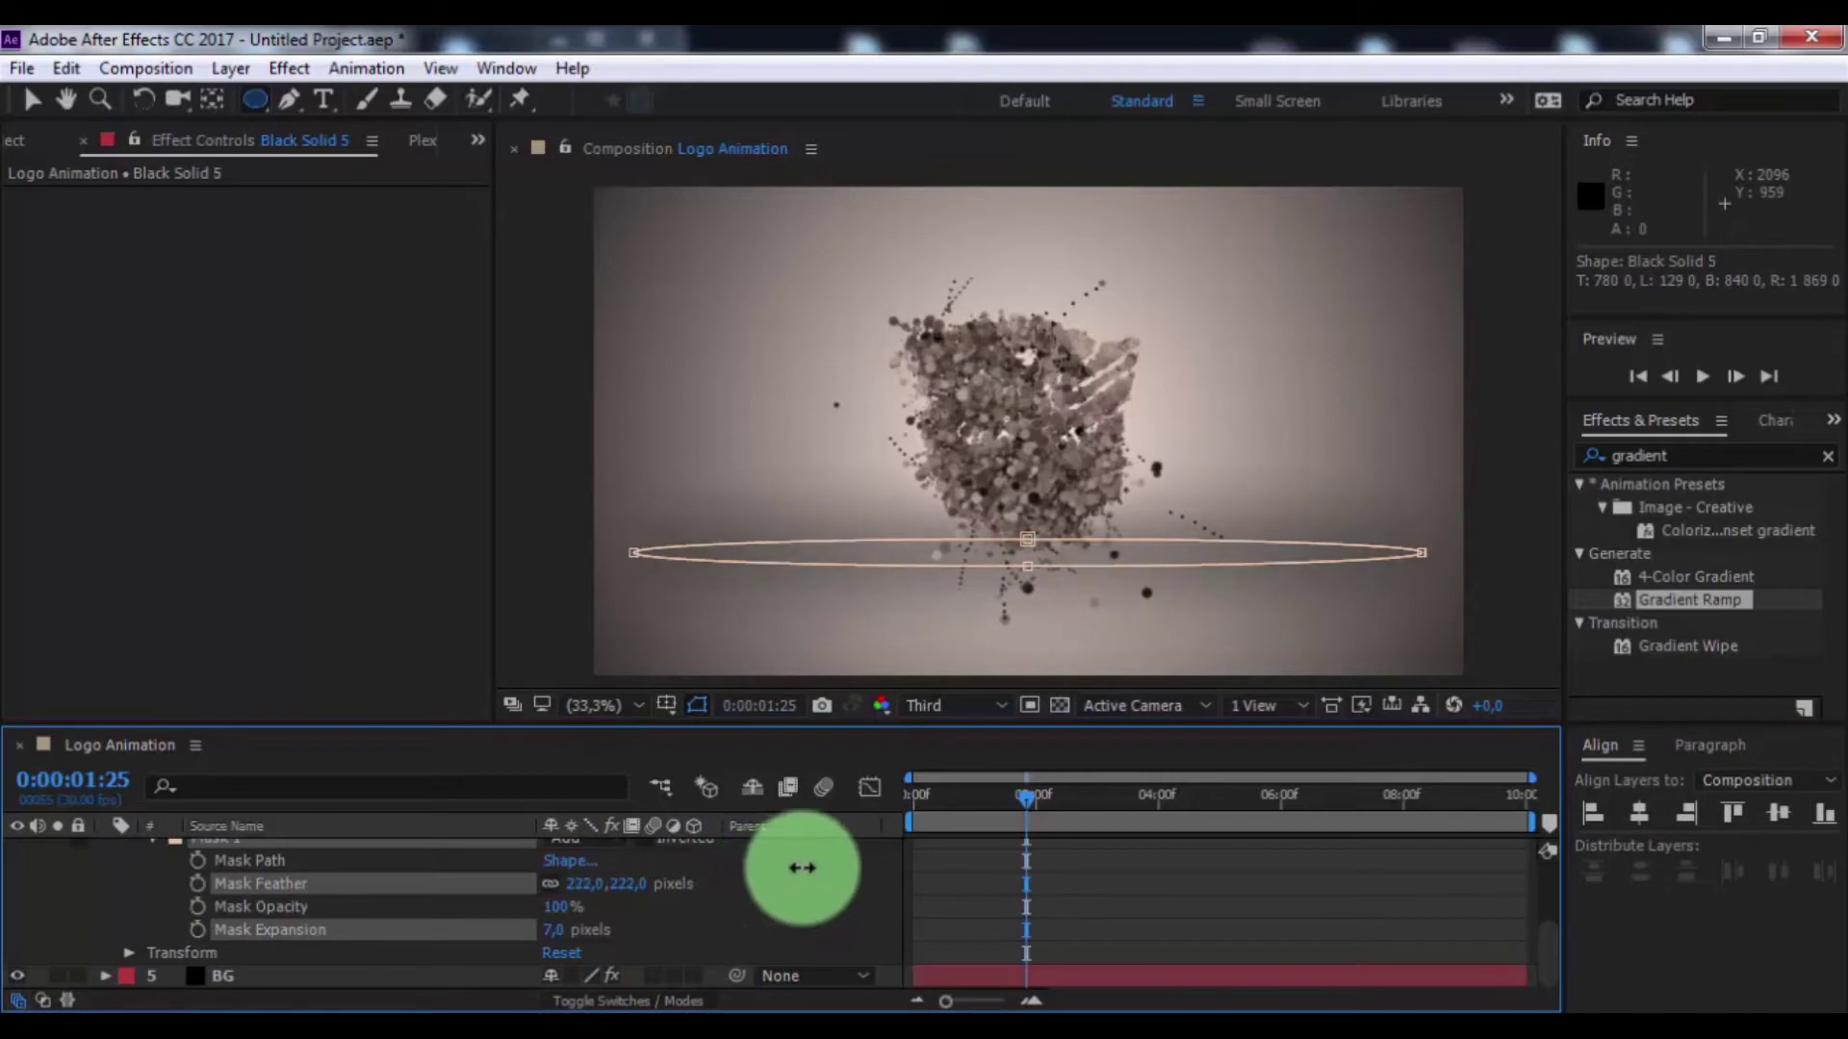
drag(776, 872, 775, 874)
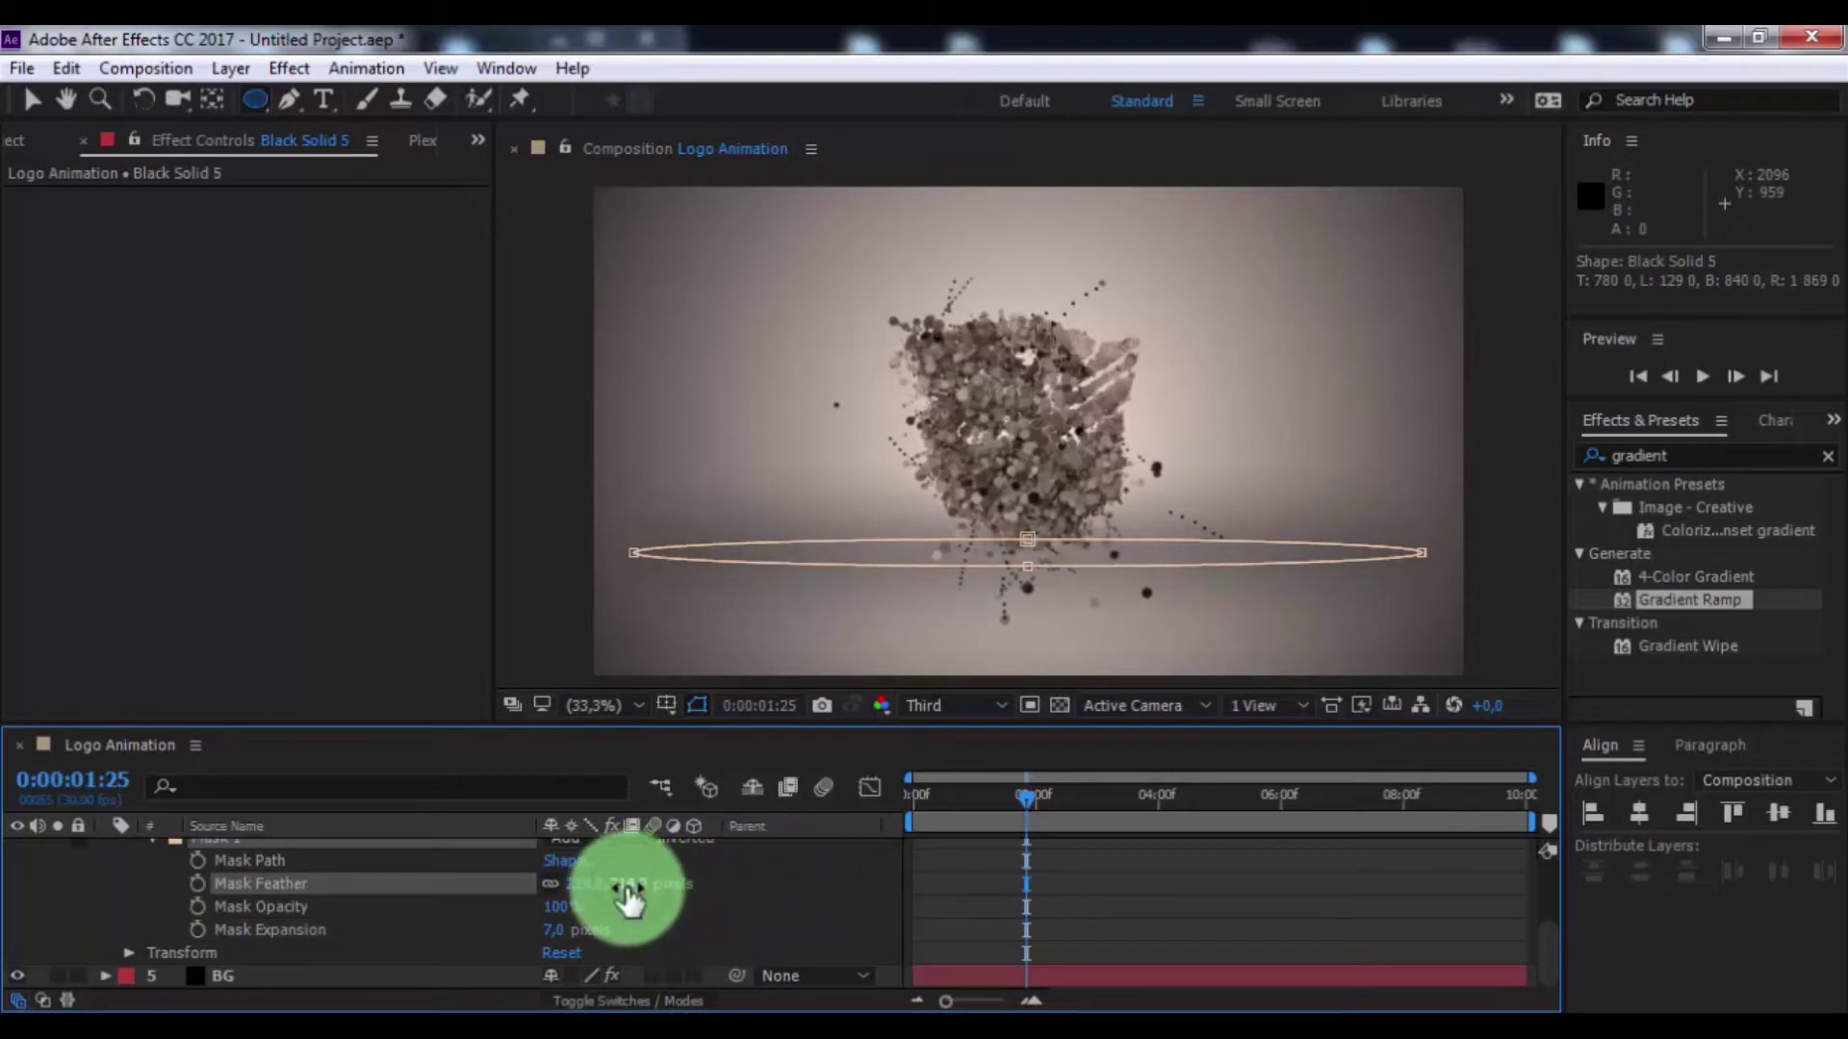
scroll(275, 865, up, 3)
Move the masked solid lower in the frame and raise the feather to about 278 px
key(p)
mouse_move(590, 941)
mouse_down()
mouse_move(749, 919)
mouse_move(344, 952)
mouse_up()
key(m)
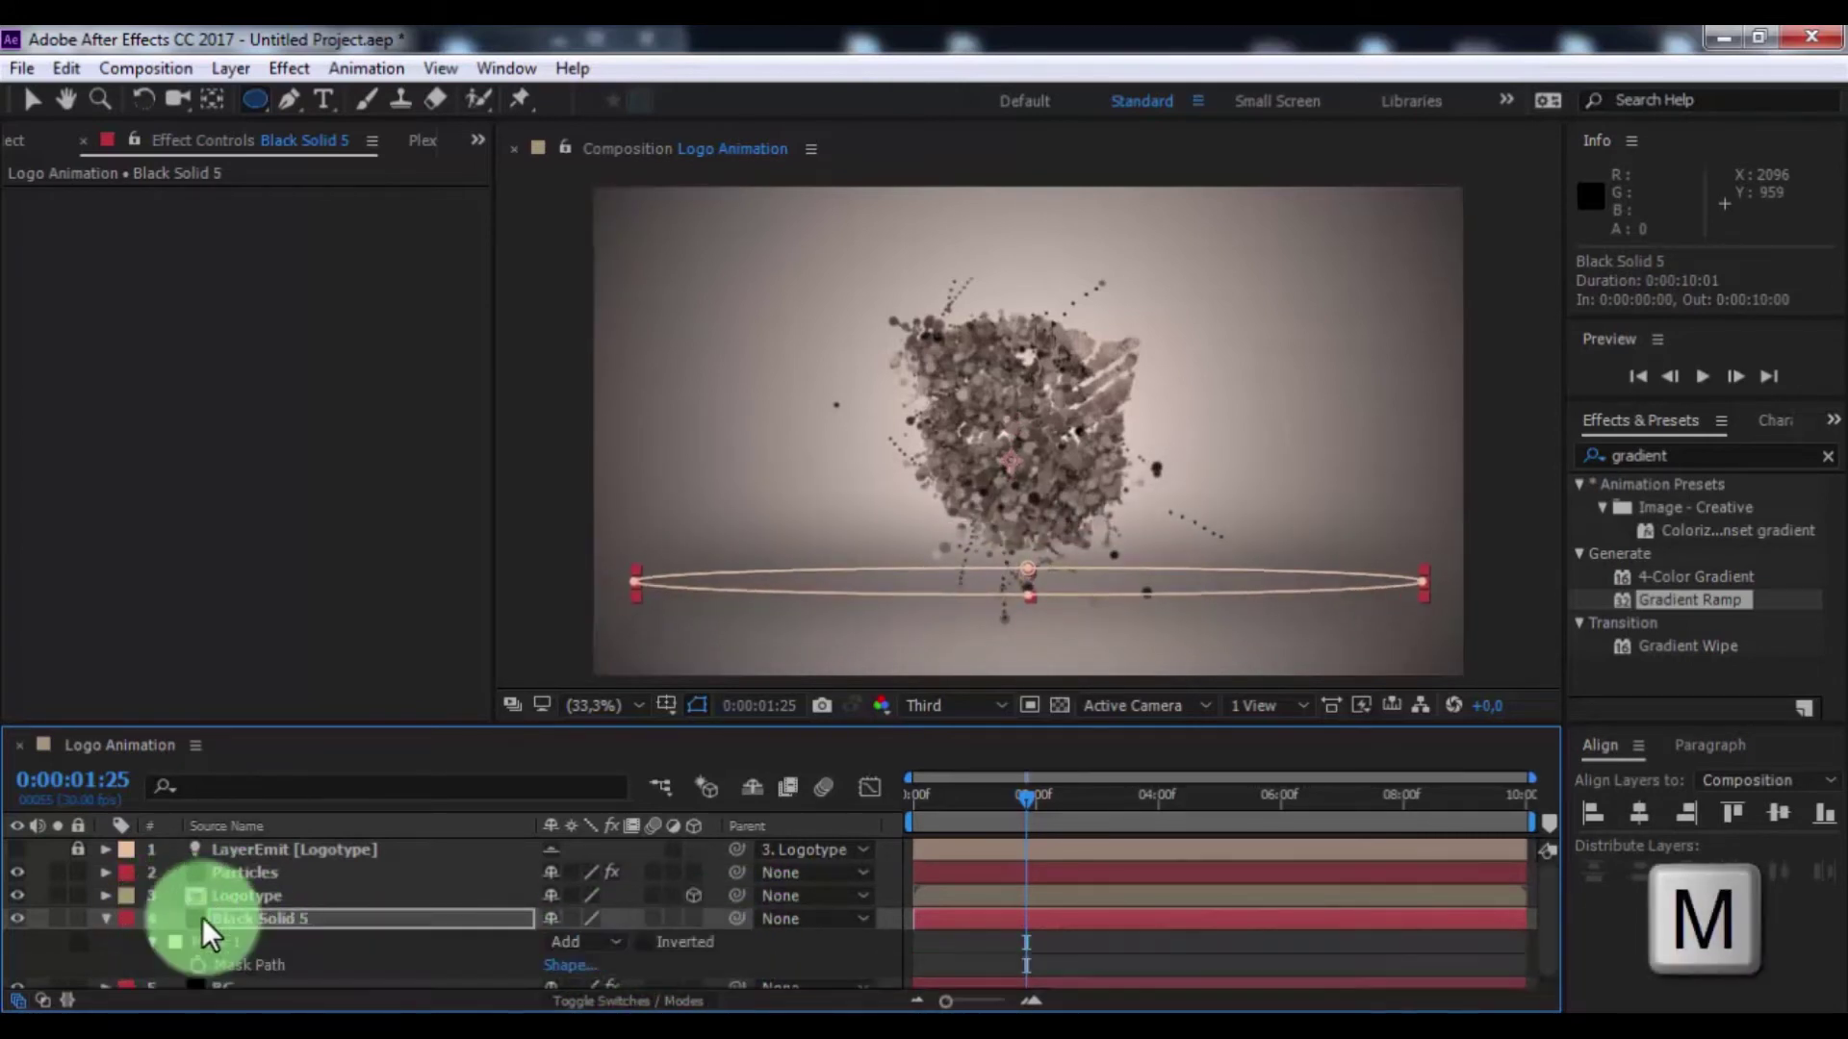
click(155, 939)
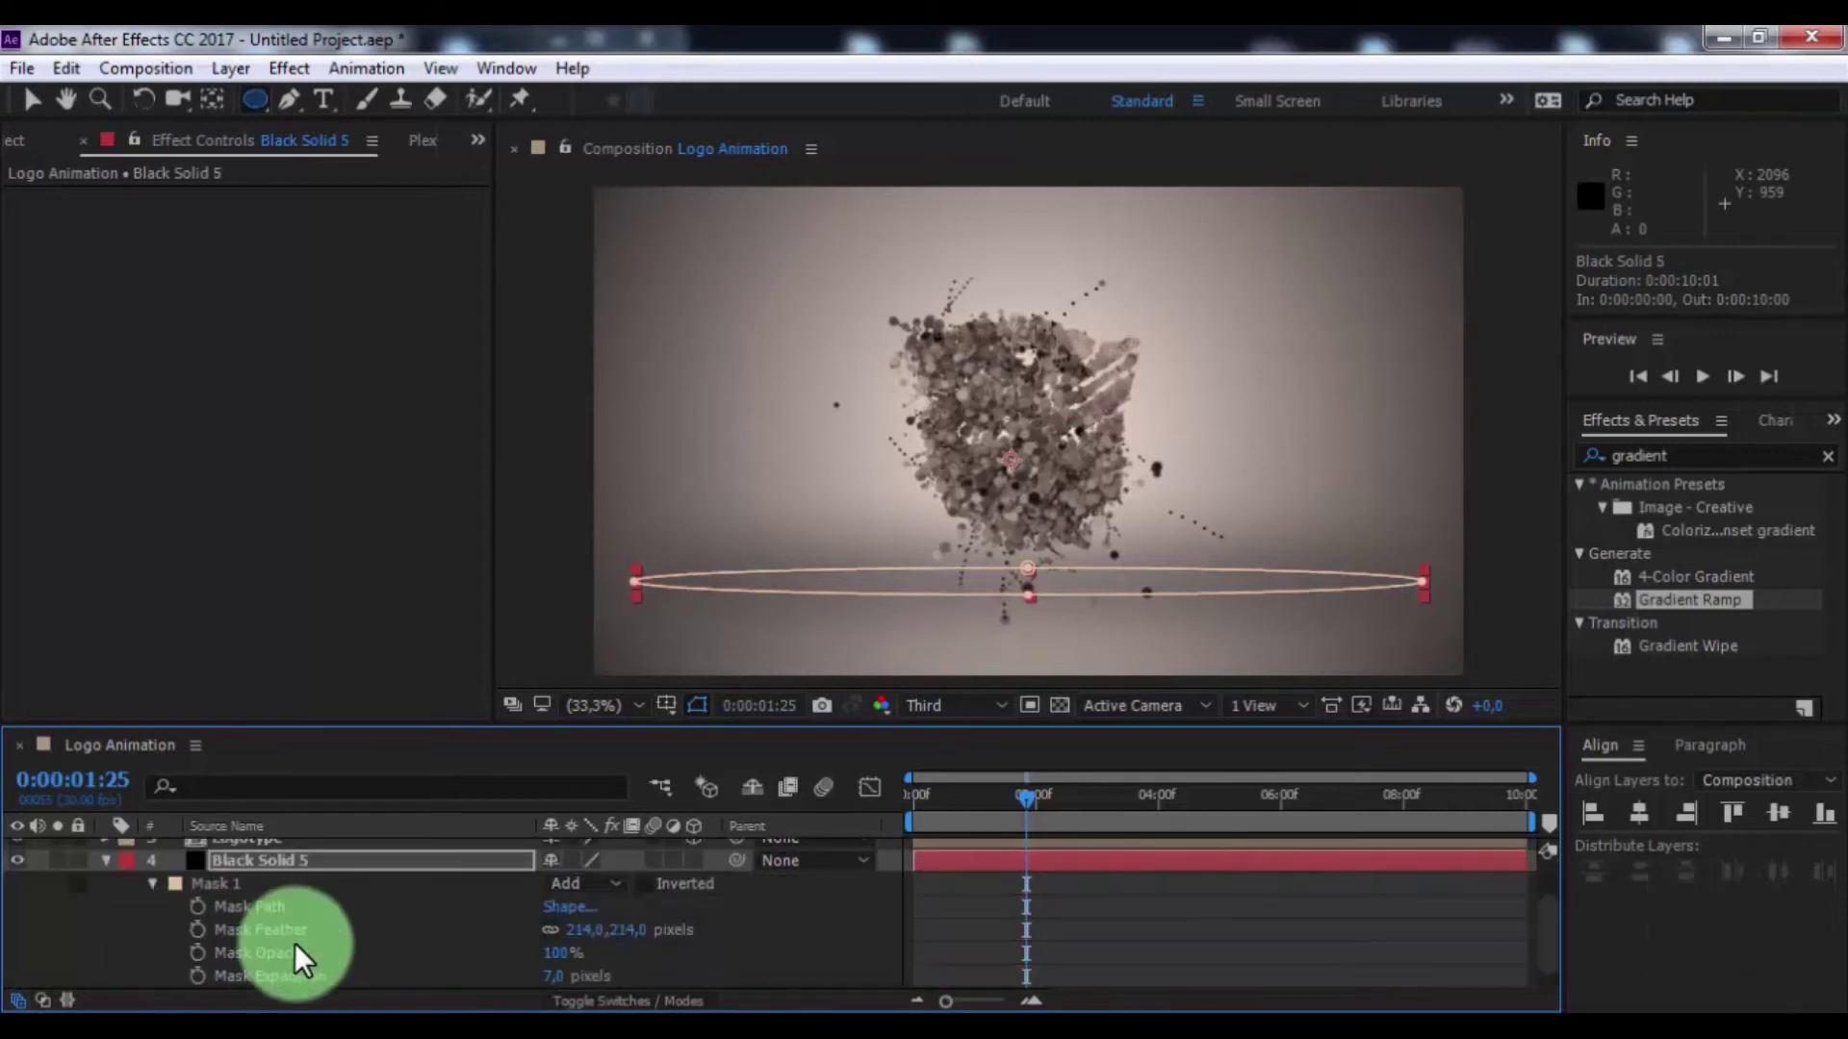
mouse_move(635, 921)
mouse_down()
mouse_move(608, 910)
mouse_move(719, 910)
mouse_up()
click(790, 880)
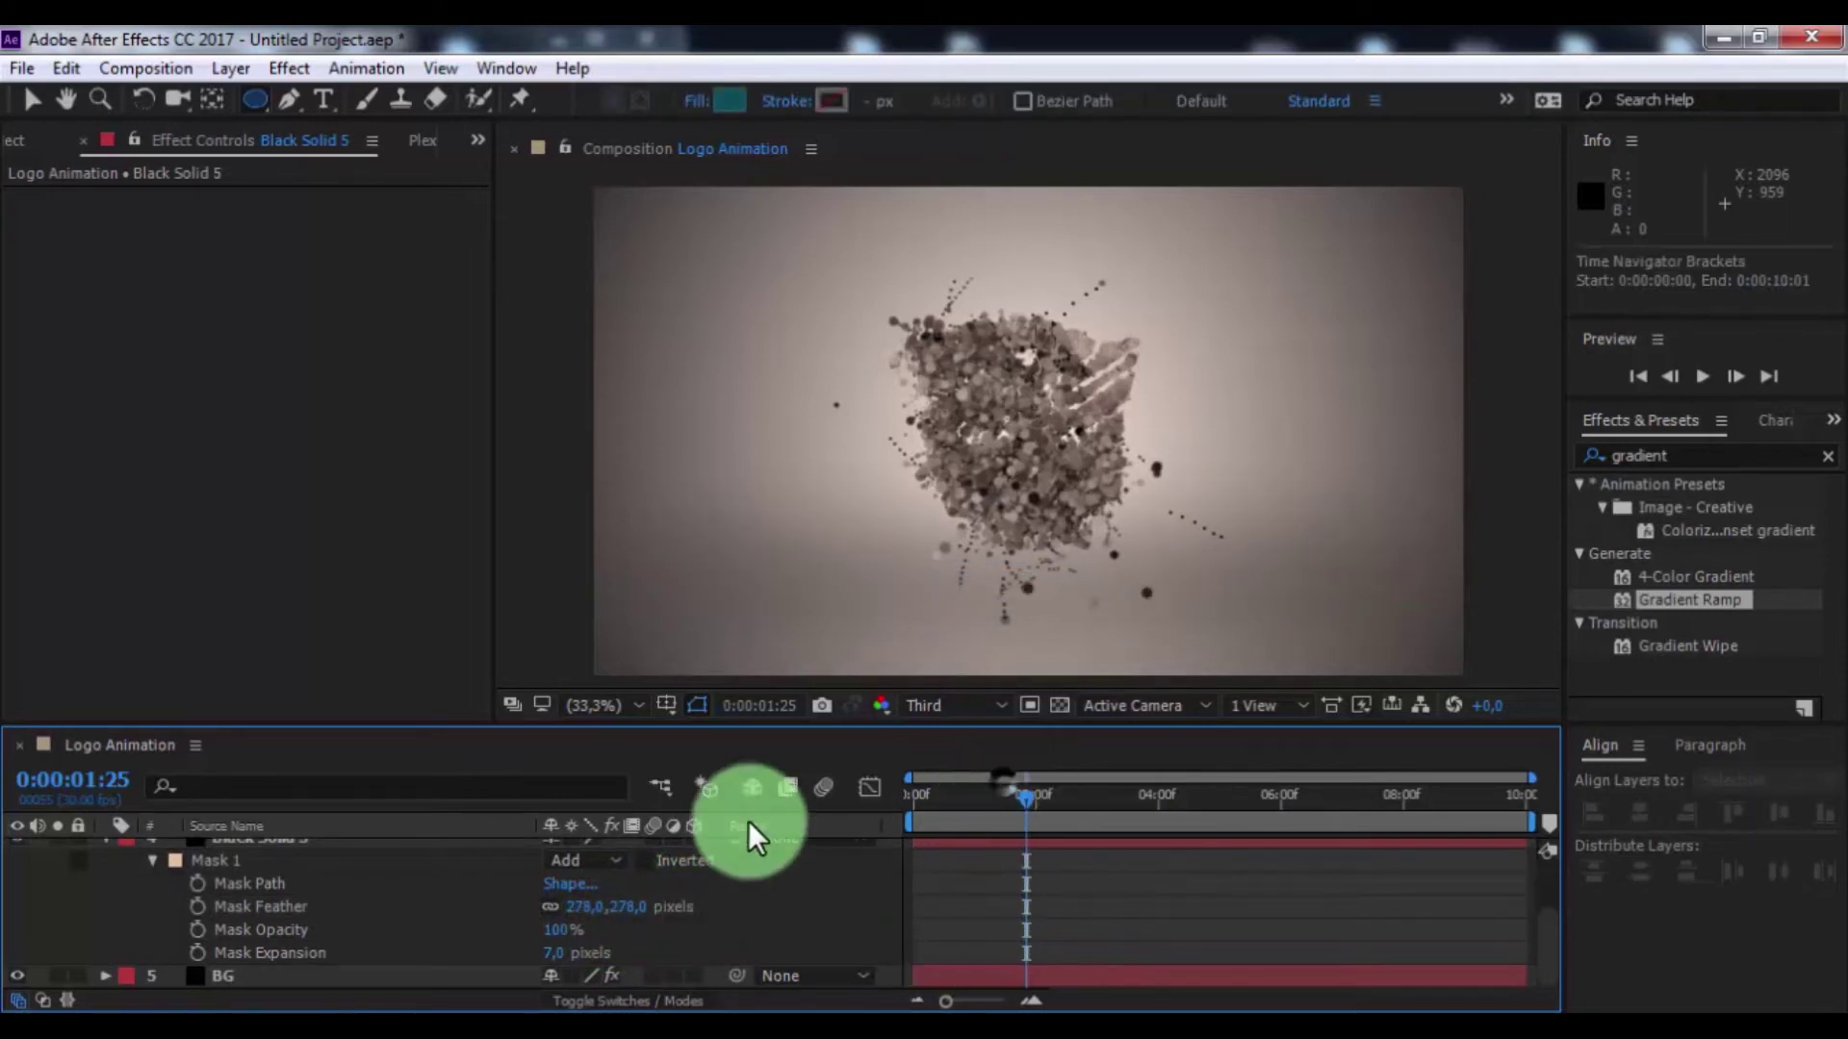
scroll(102, 867, up, 3)
click(104, 920)
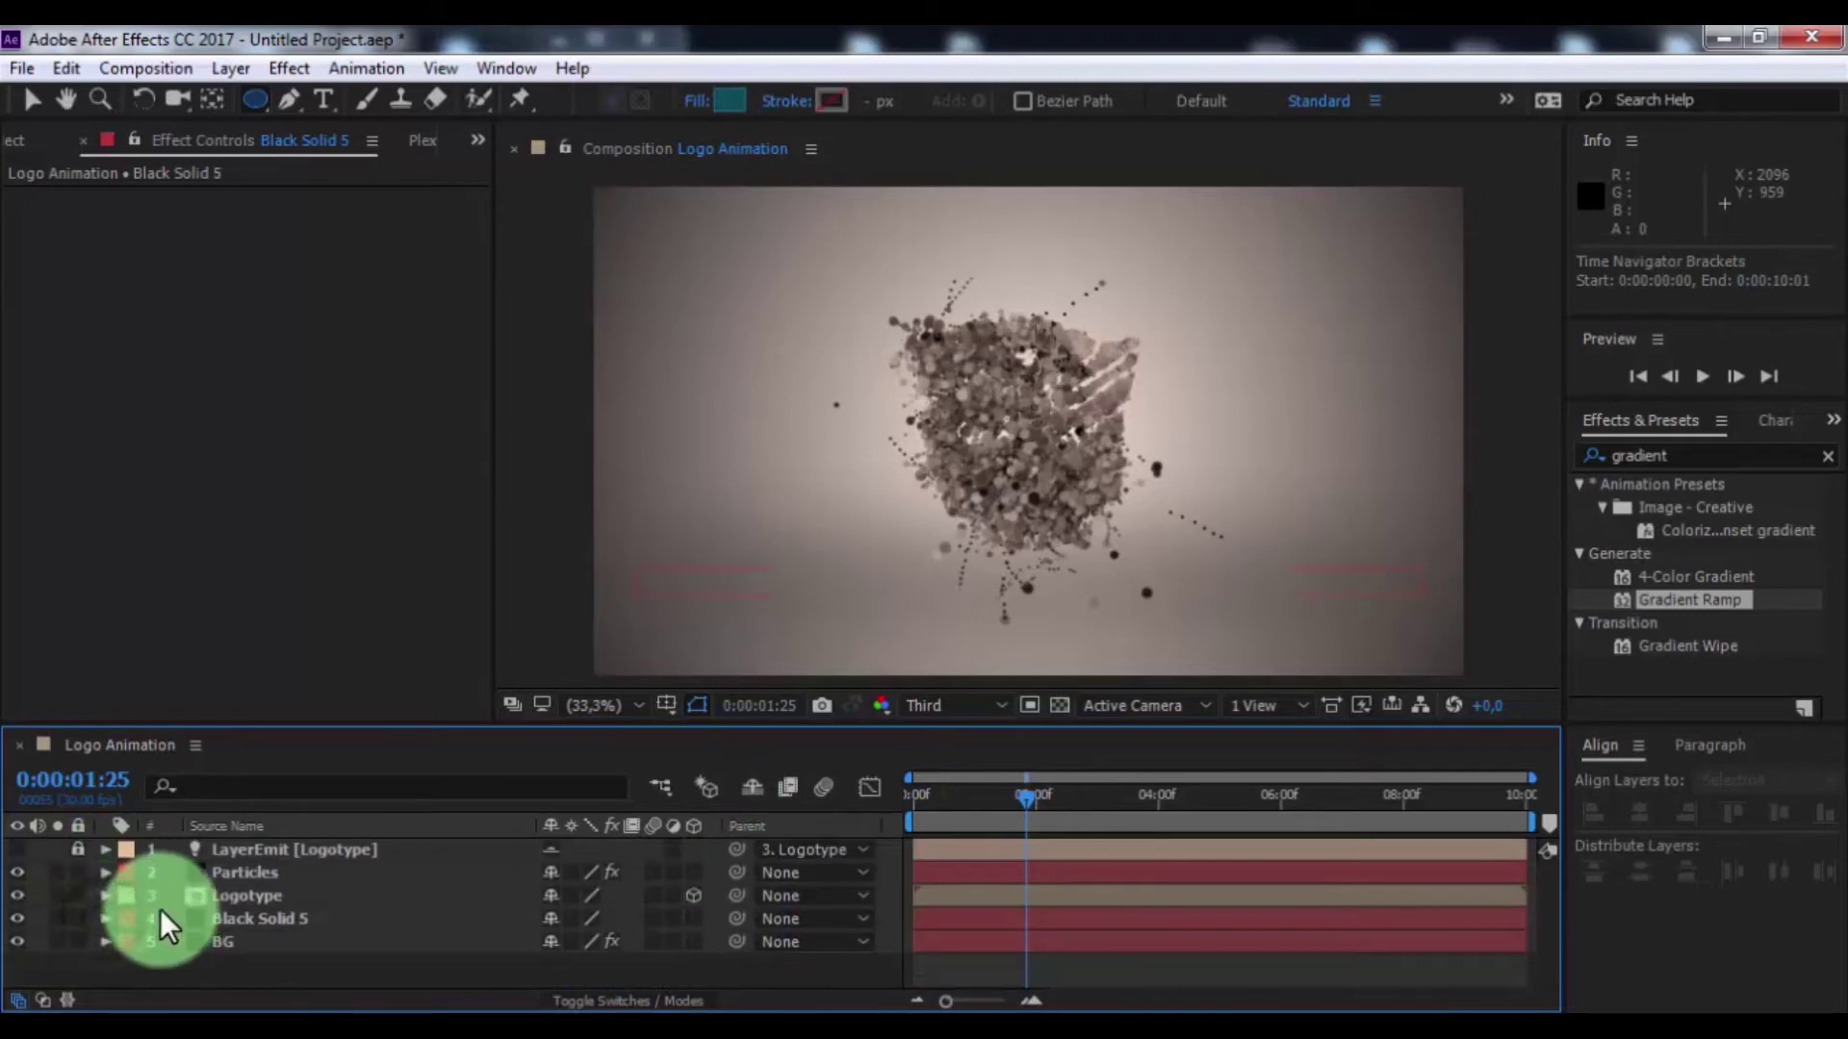
Add Logo Animation from the Project panel to the timeline, above the black solid
click(18, 150)
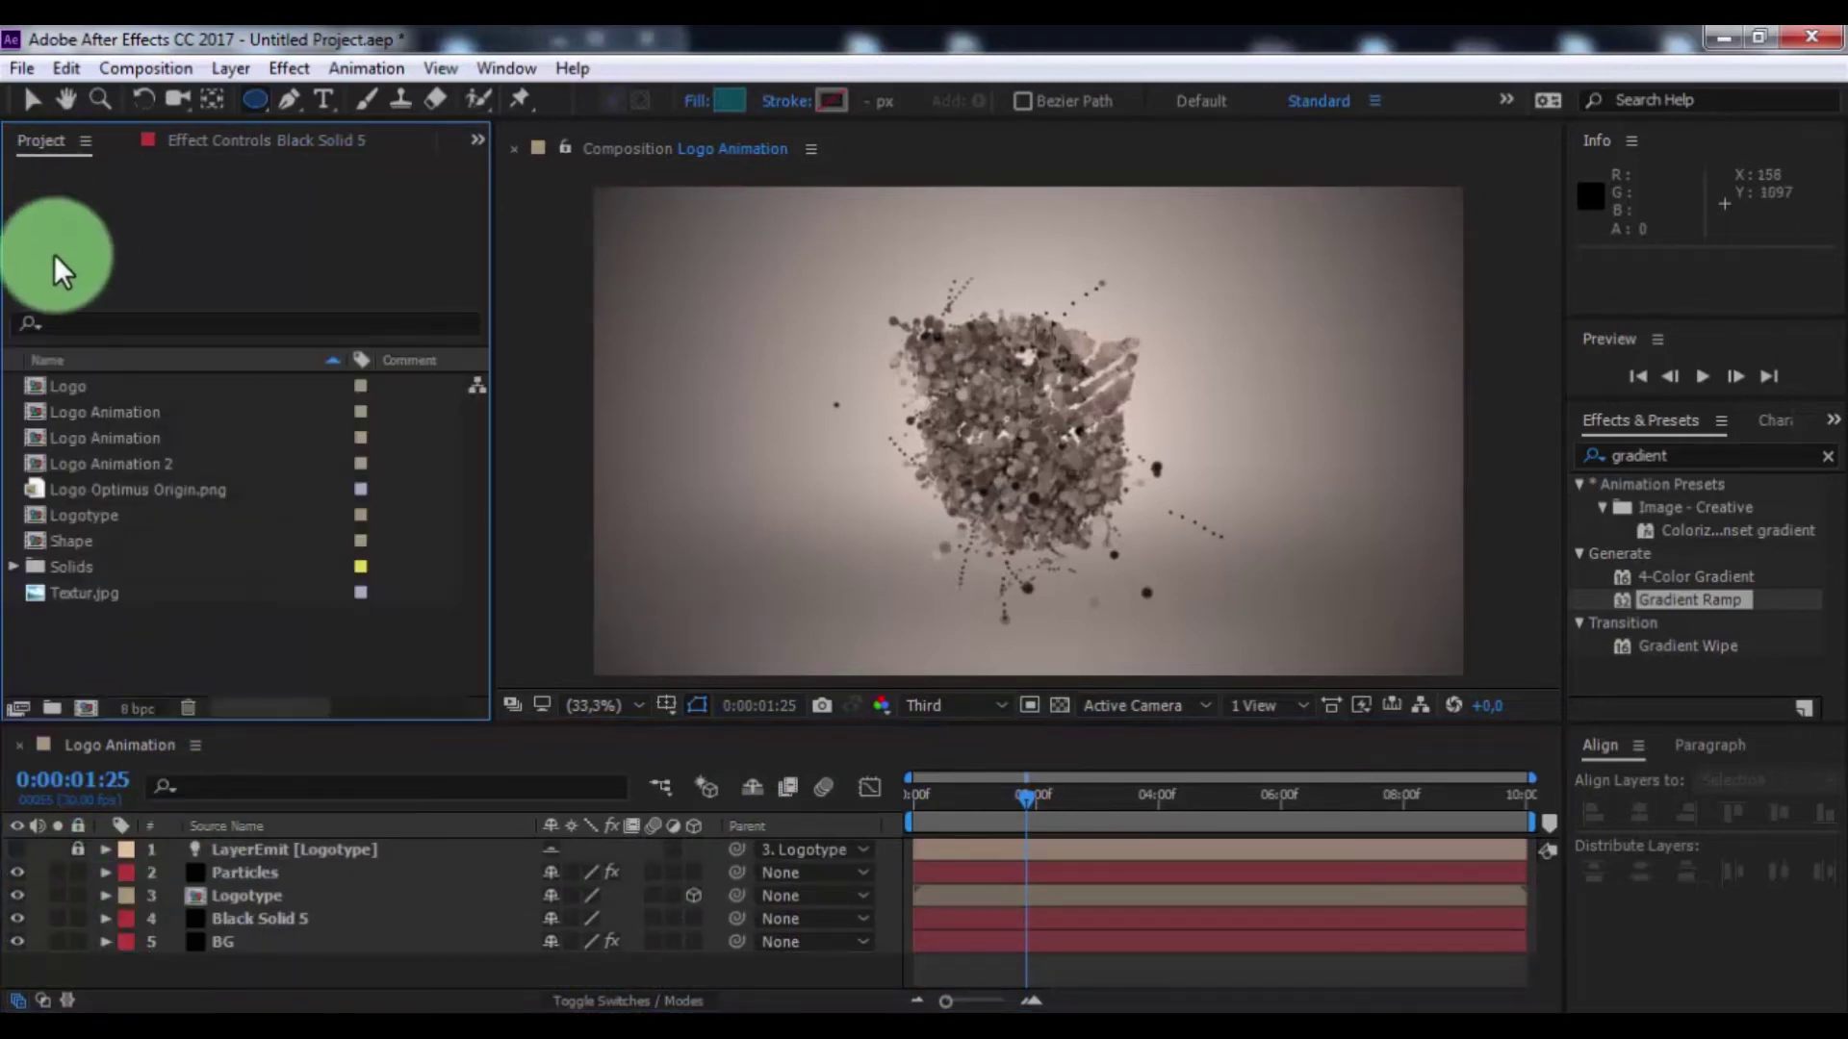
drag(94, 438, 159, 900)
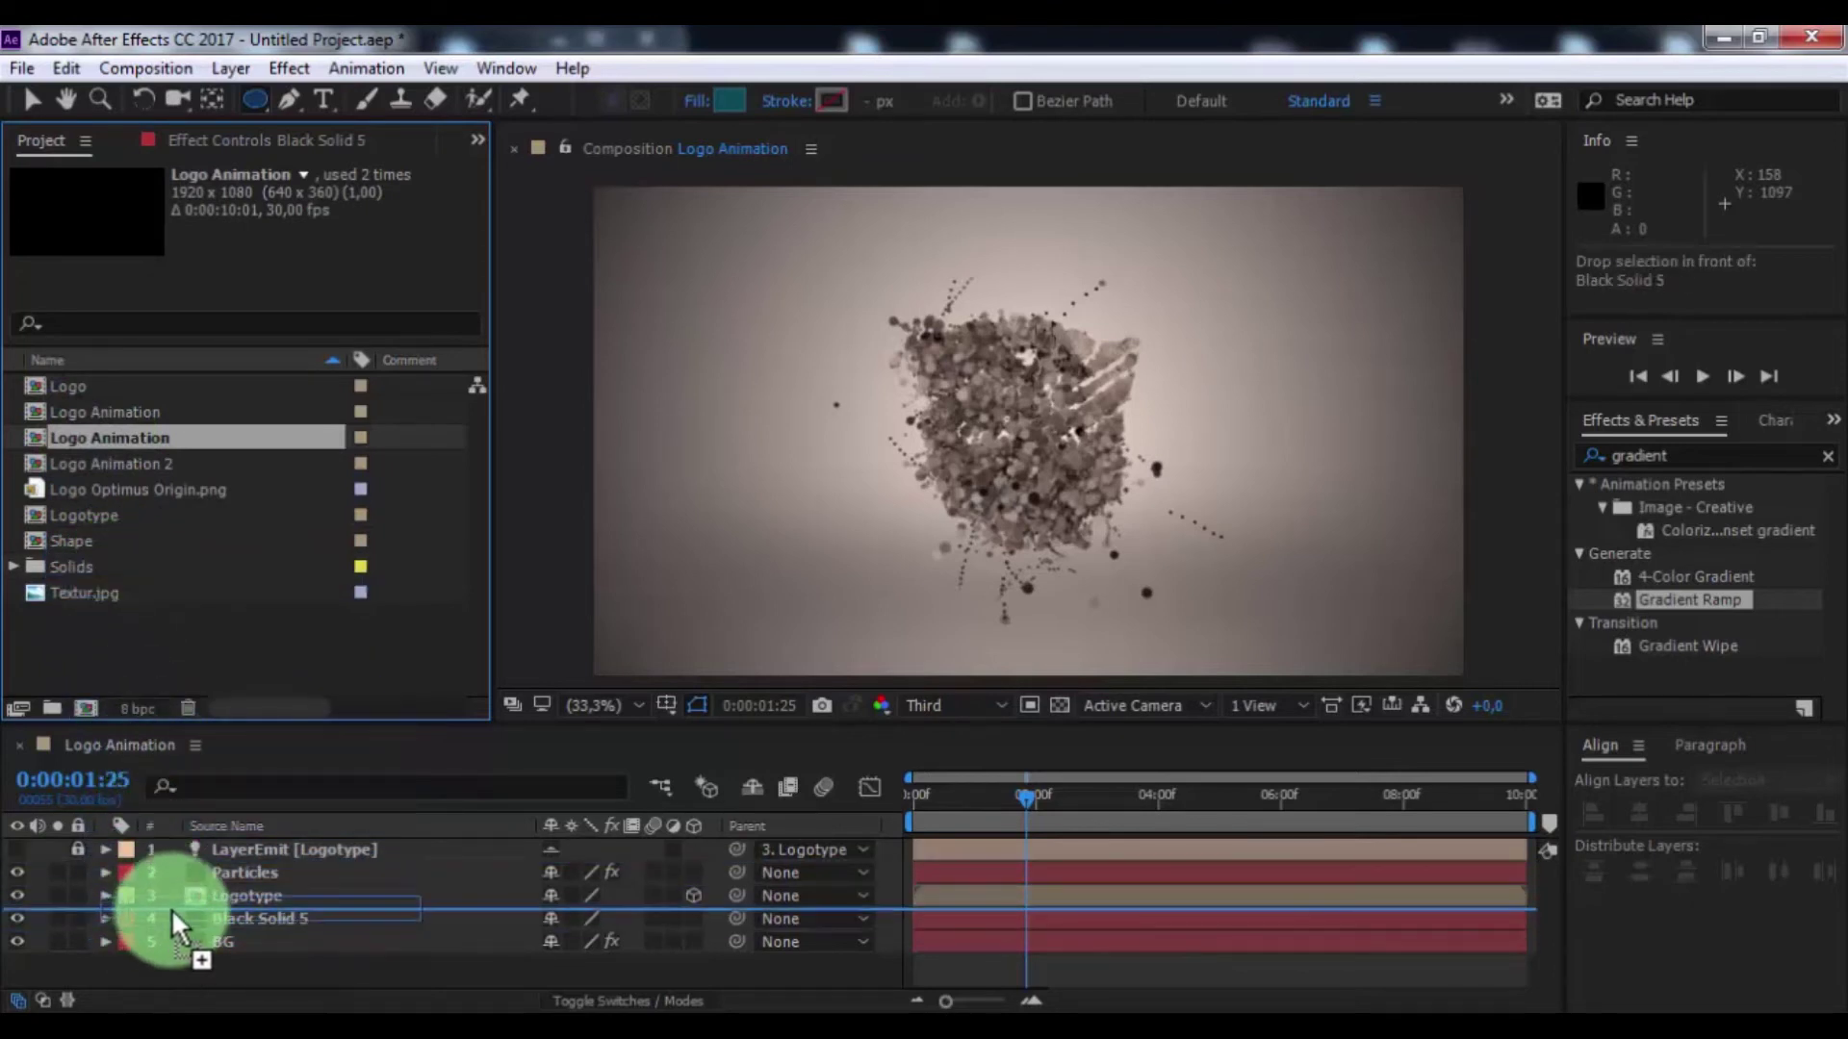
drag(159, 899, 207, 918)
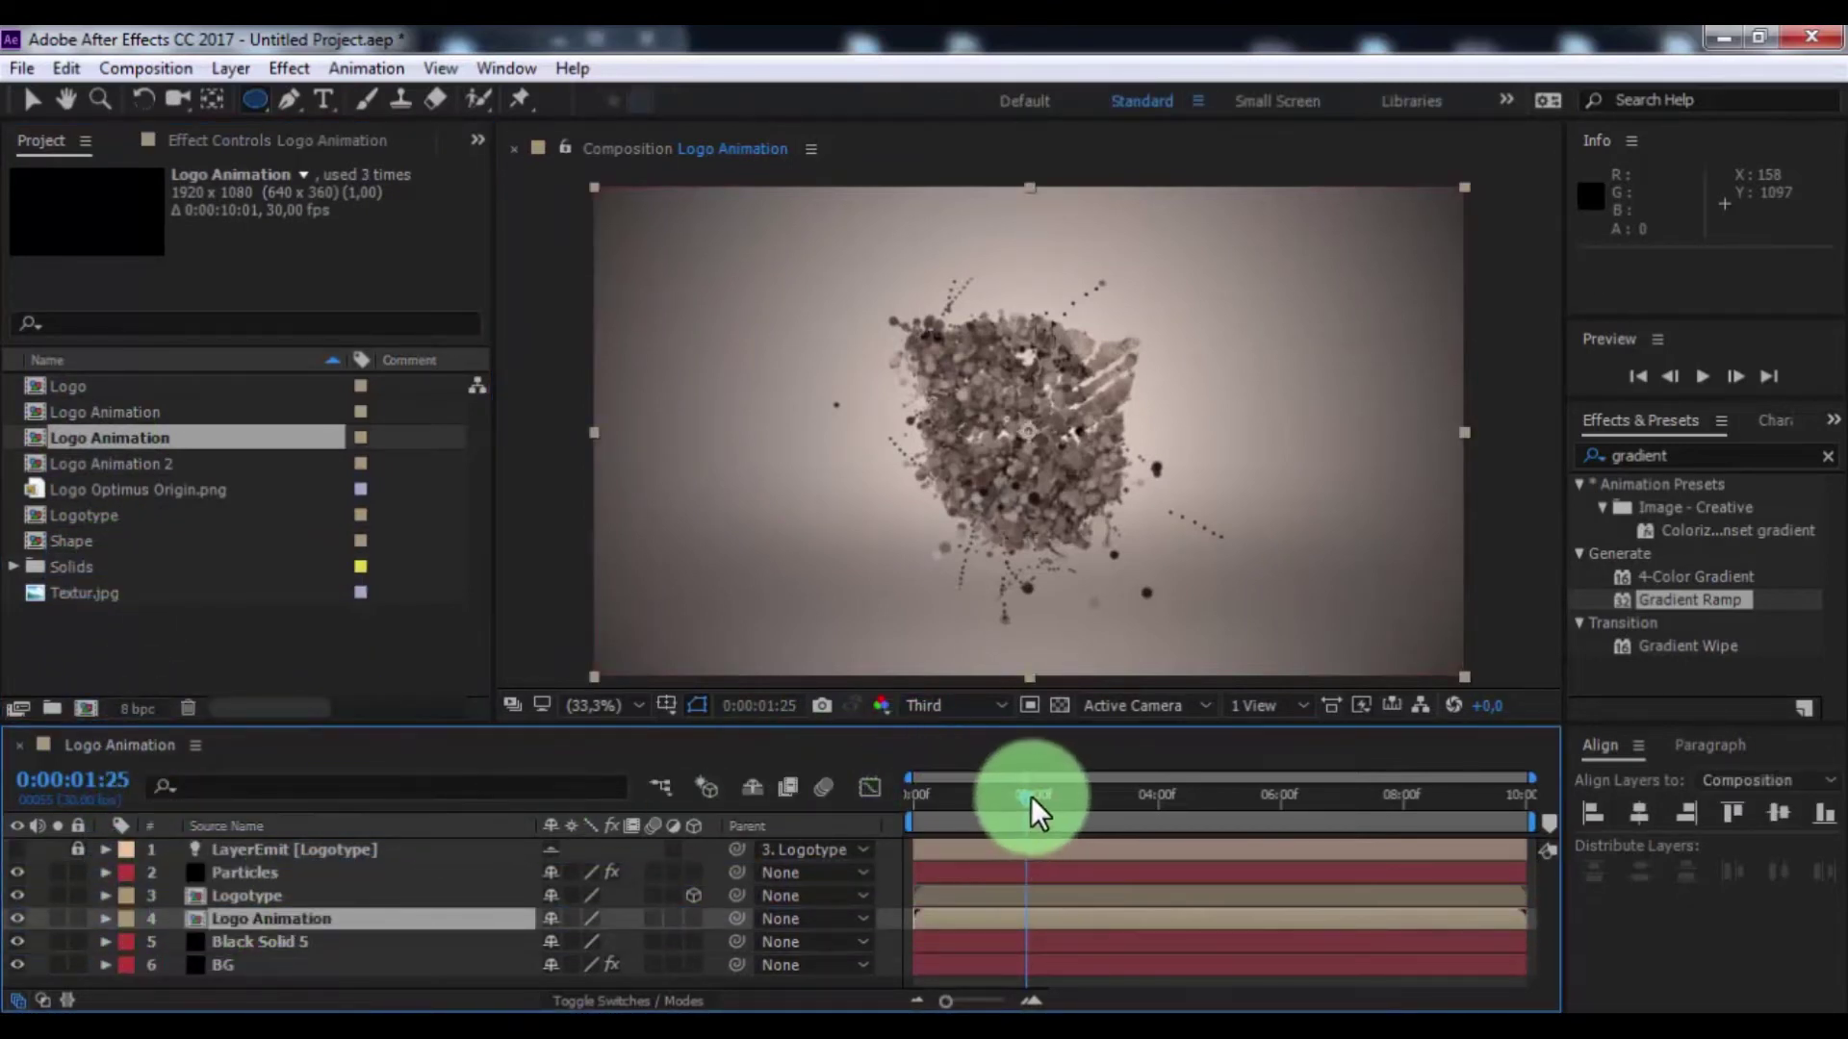
Freeze Logo Animation on its assembled frame at 0:00:02:19, then return to the start
mouse_move(1024, 844)
mouse_down()
mouse_move(963, 826)
mouse_move(1021, 820)
mouse_up()
click(15, 895)
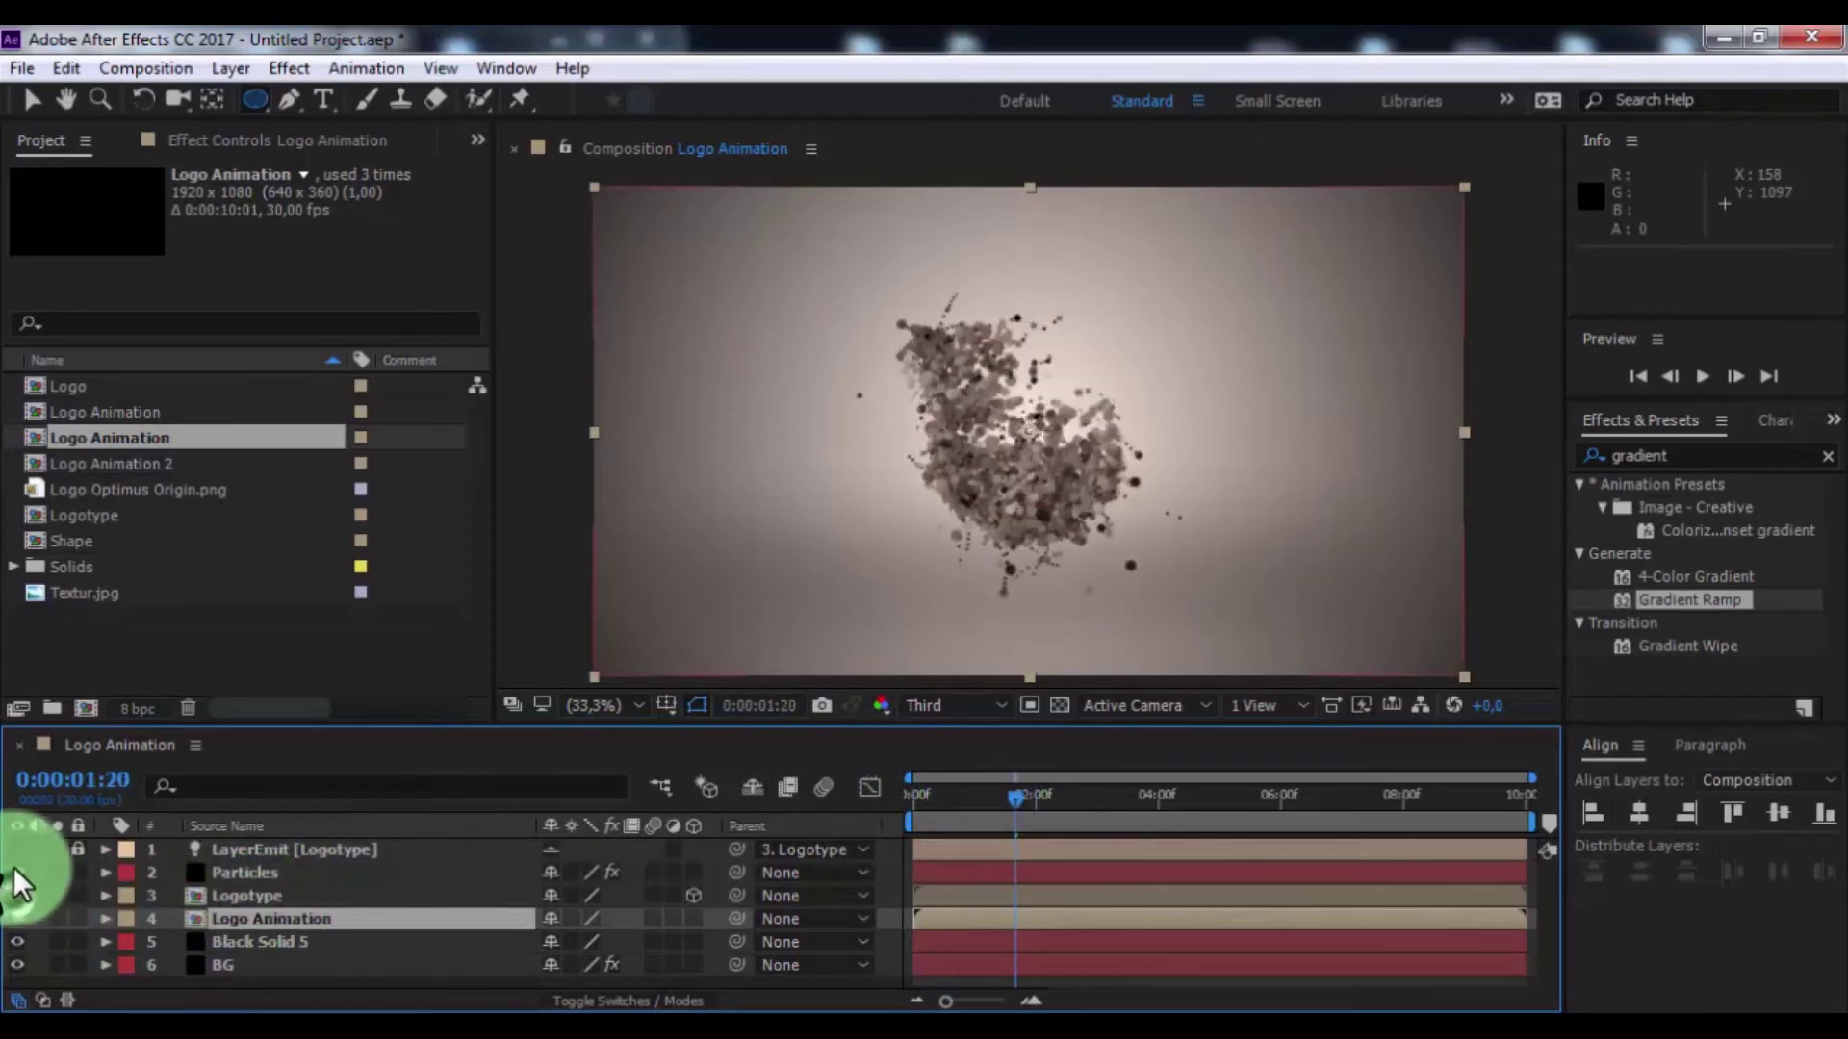
drag(1021, 793, 1080, 796)
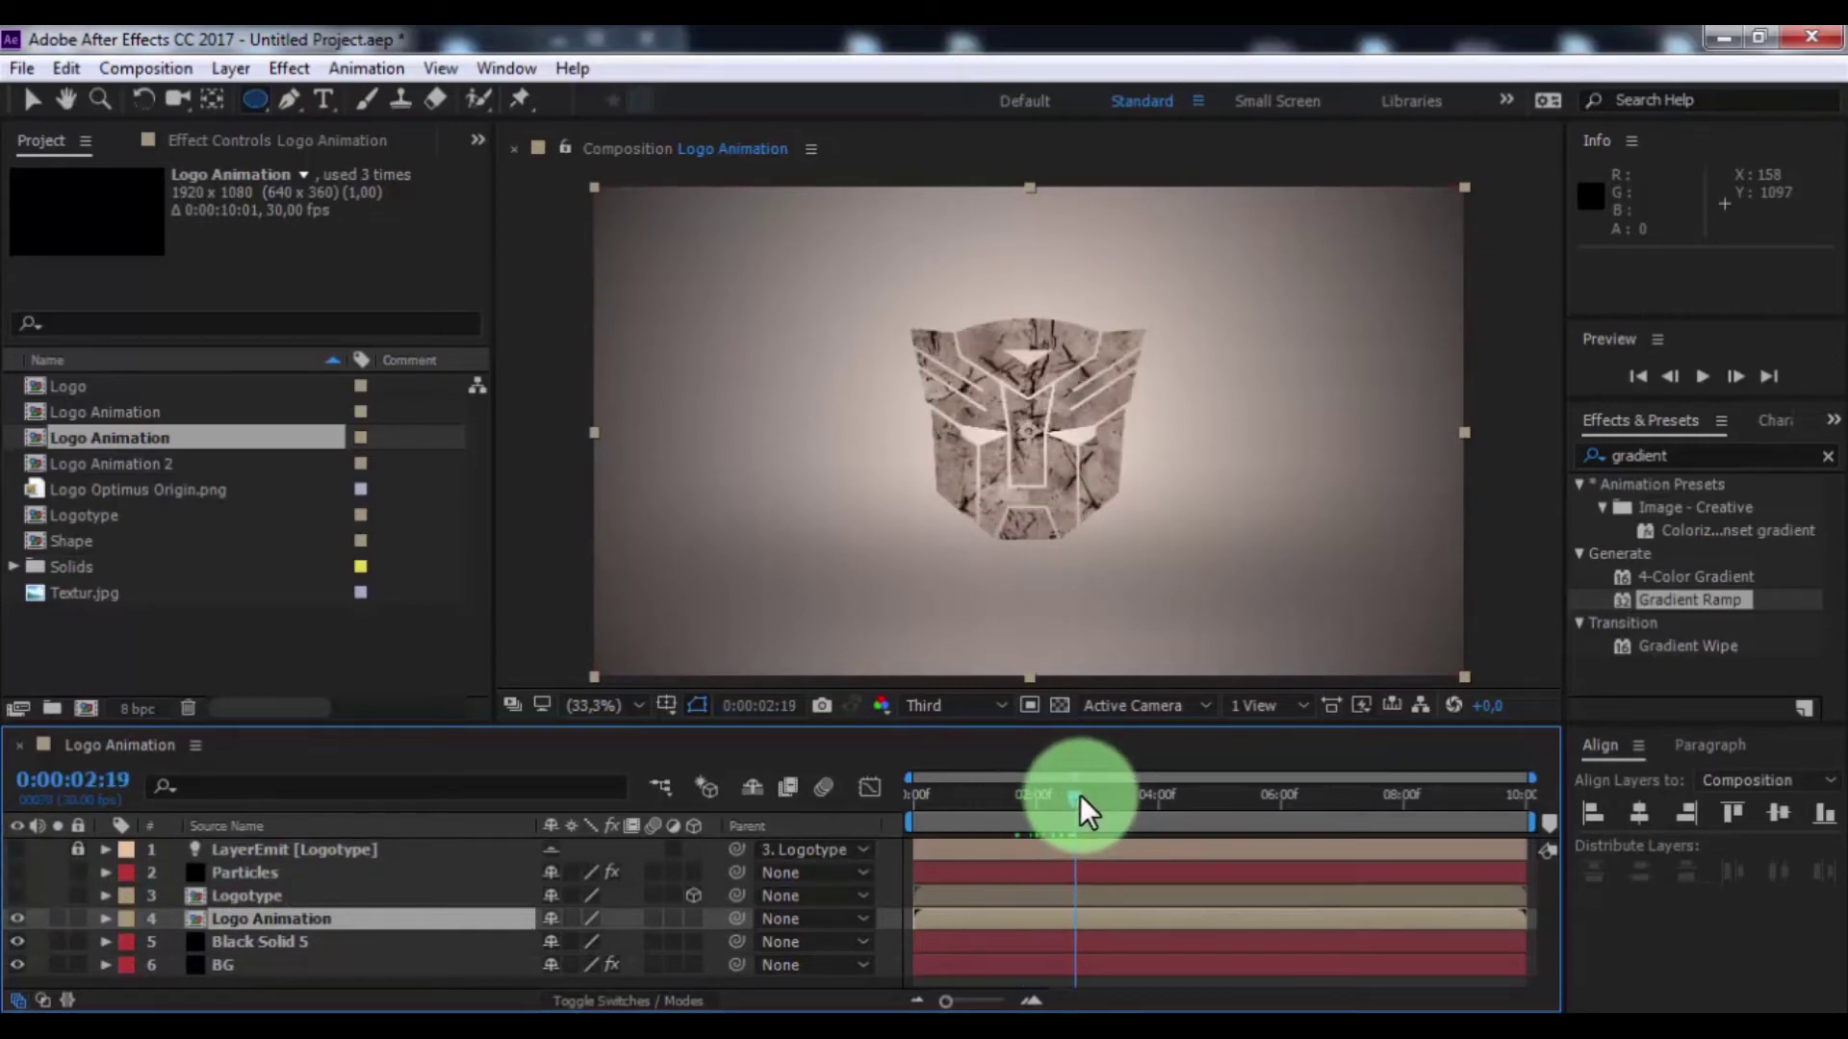
right_click(1015, 902)
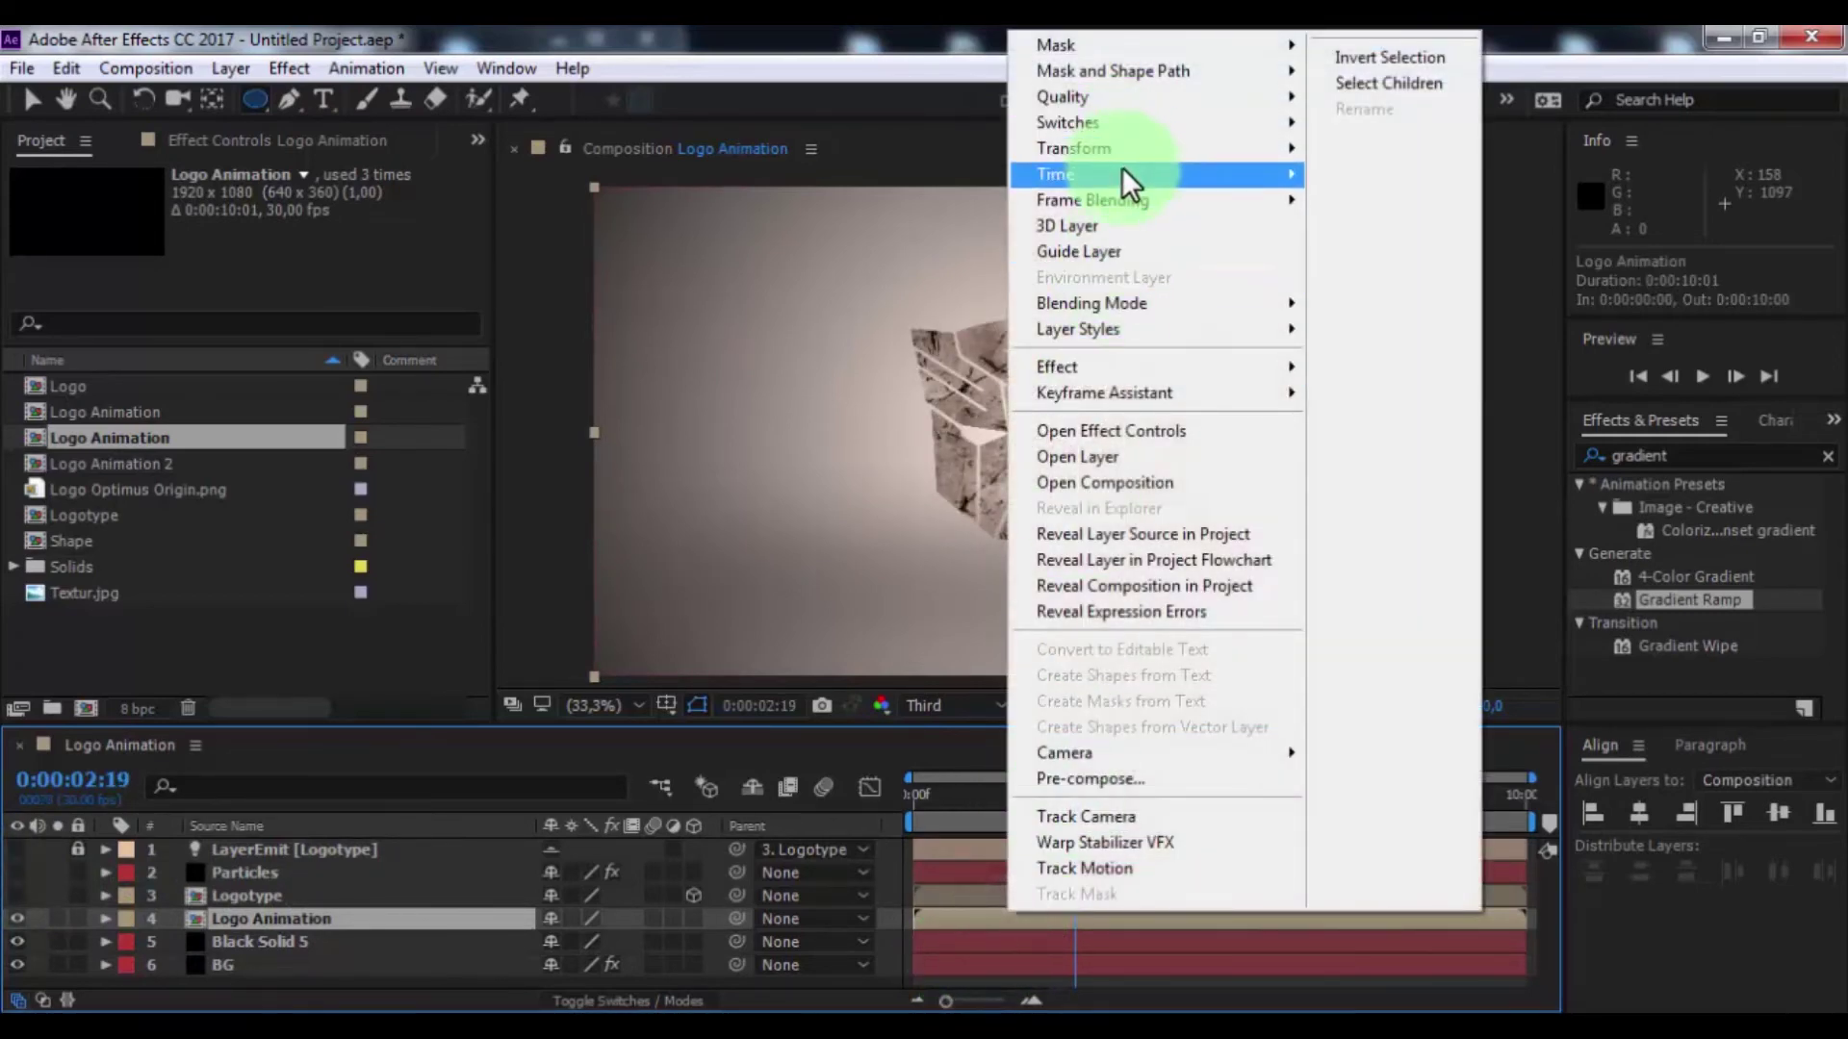
mouse_move(1097, 173)
click(1420, 262)
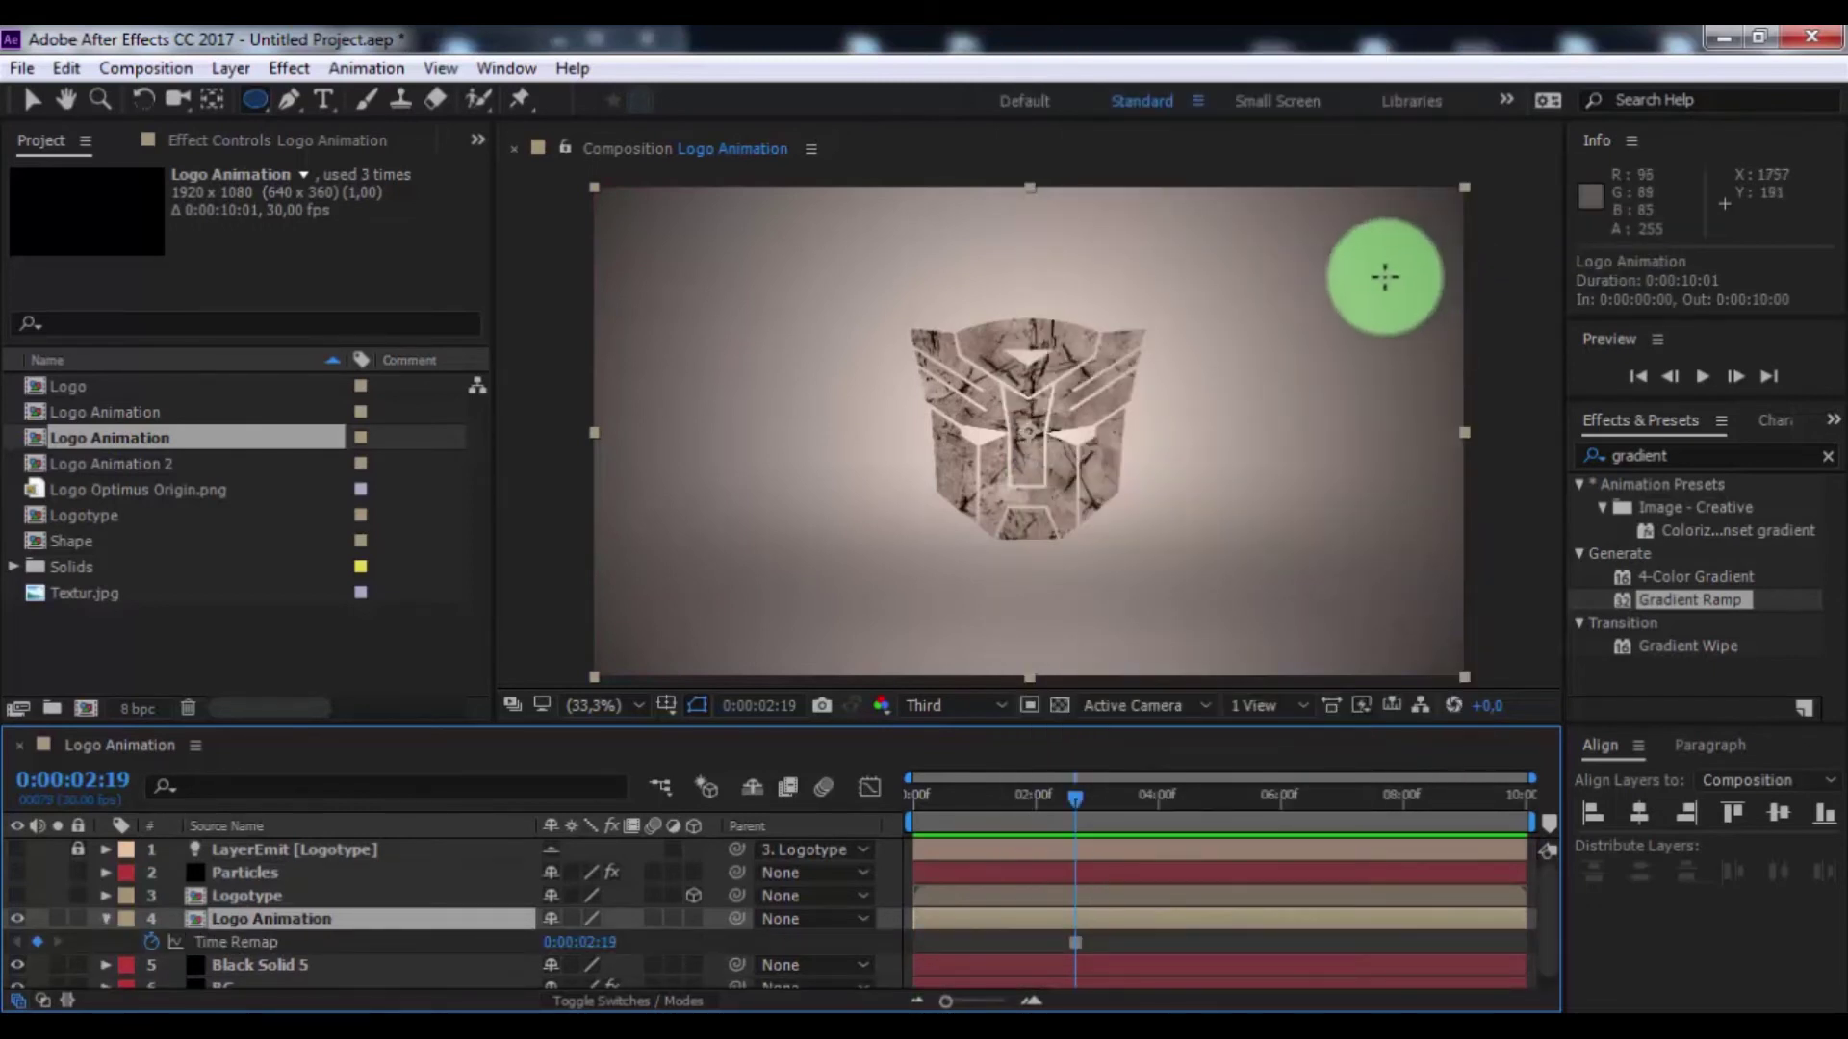
key(Home)
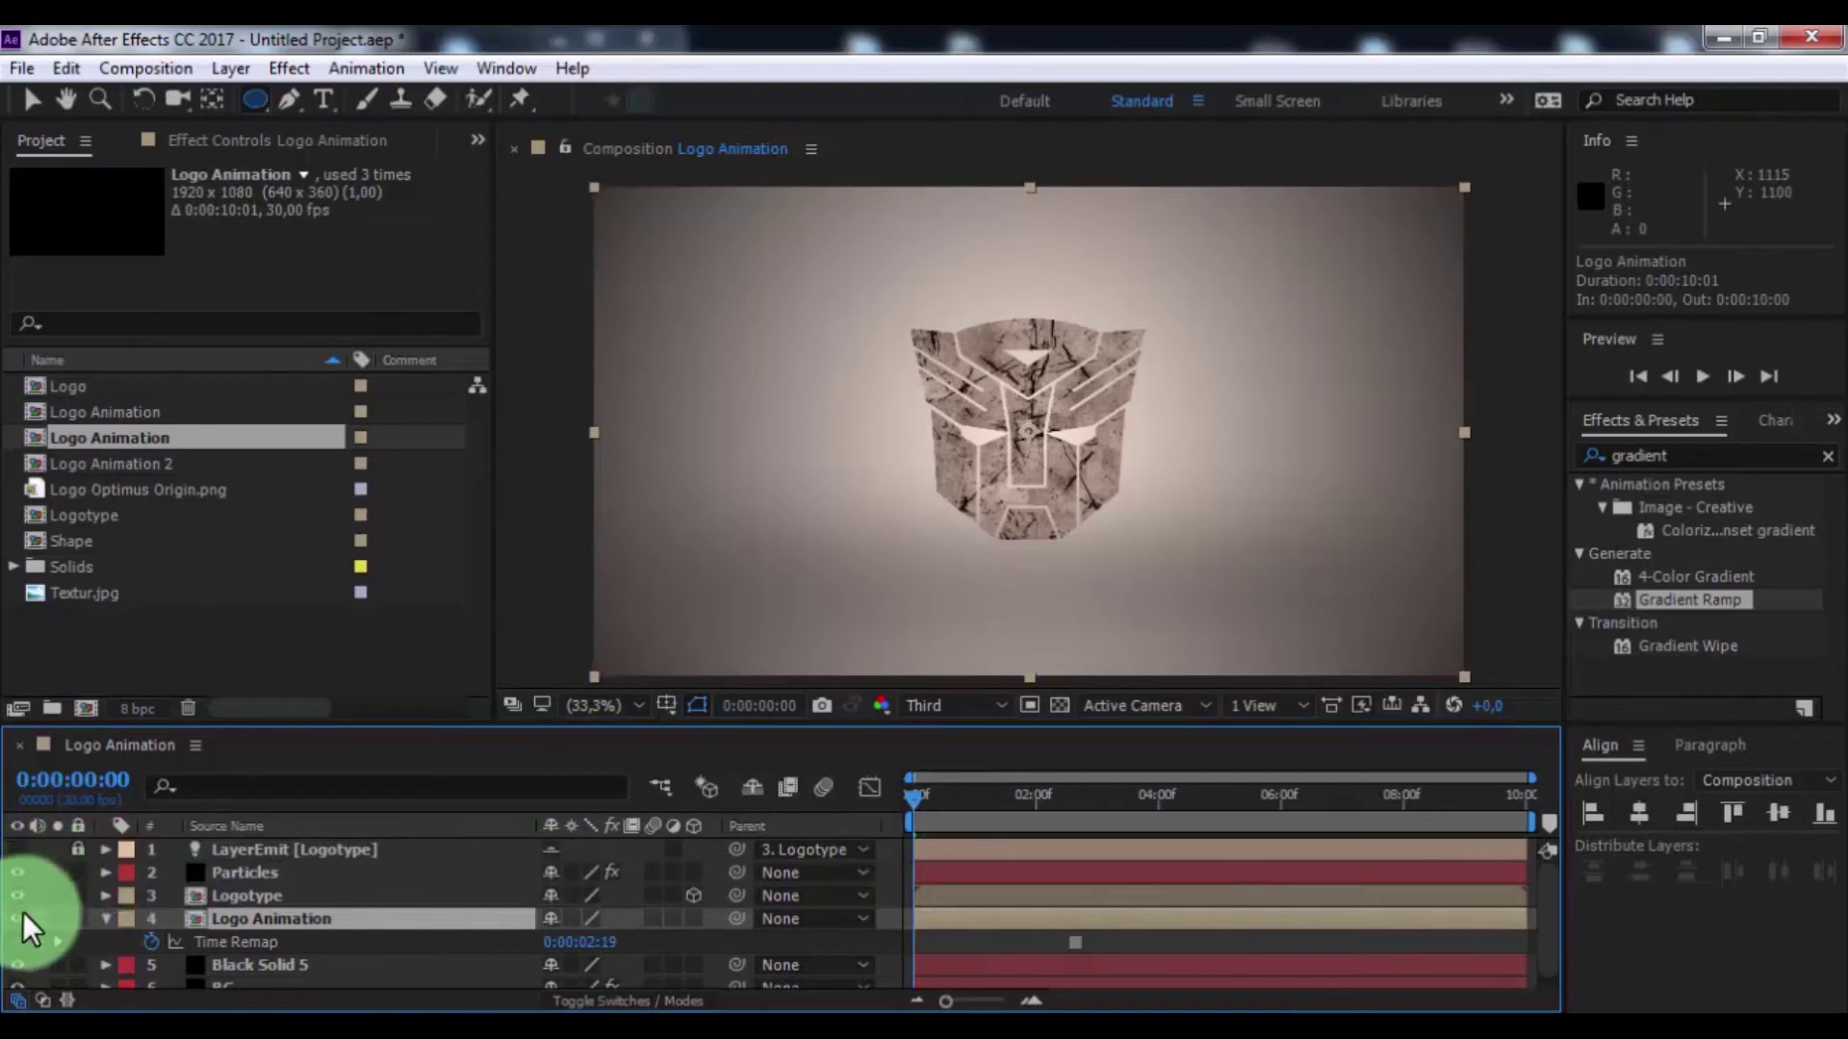
Preview the animation and set an Opacity keyframe where the logo breaks apart
key(t)
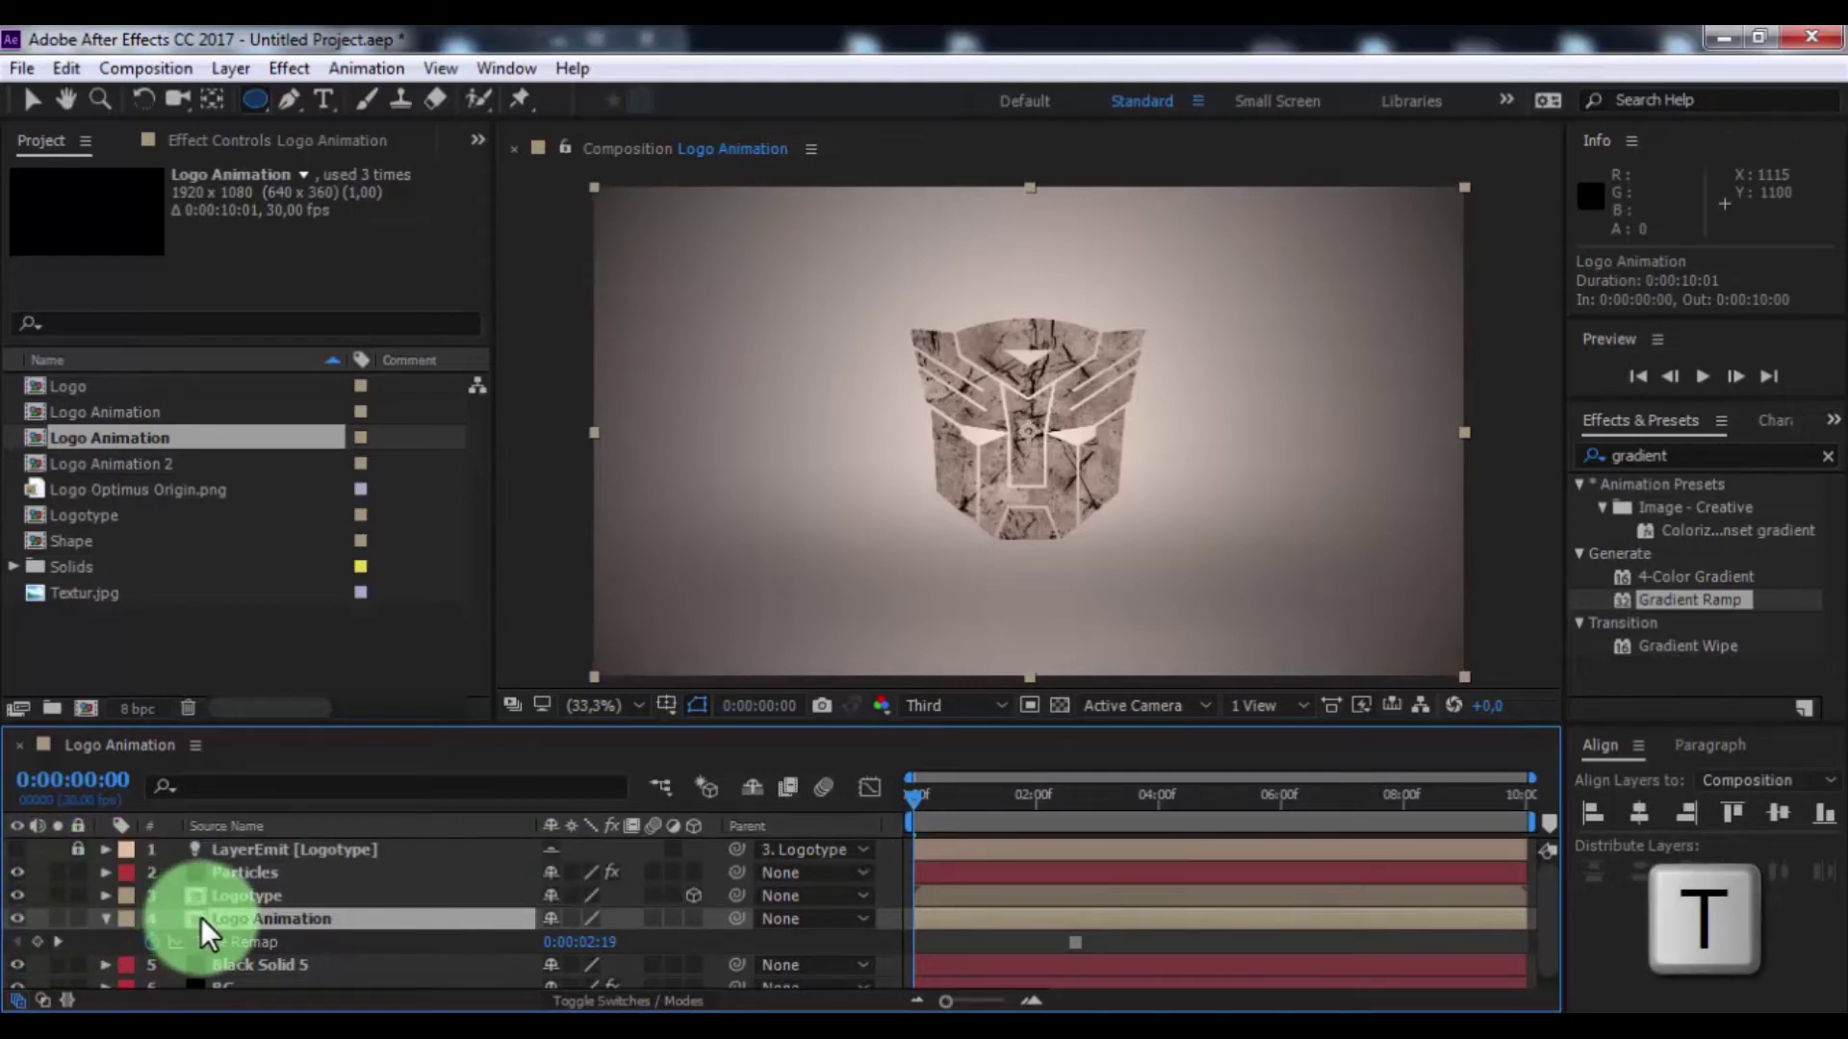
click(1705, 383)
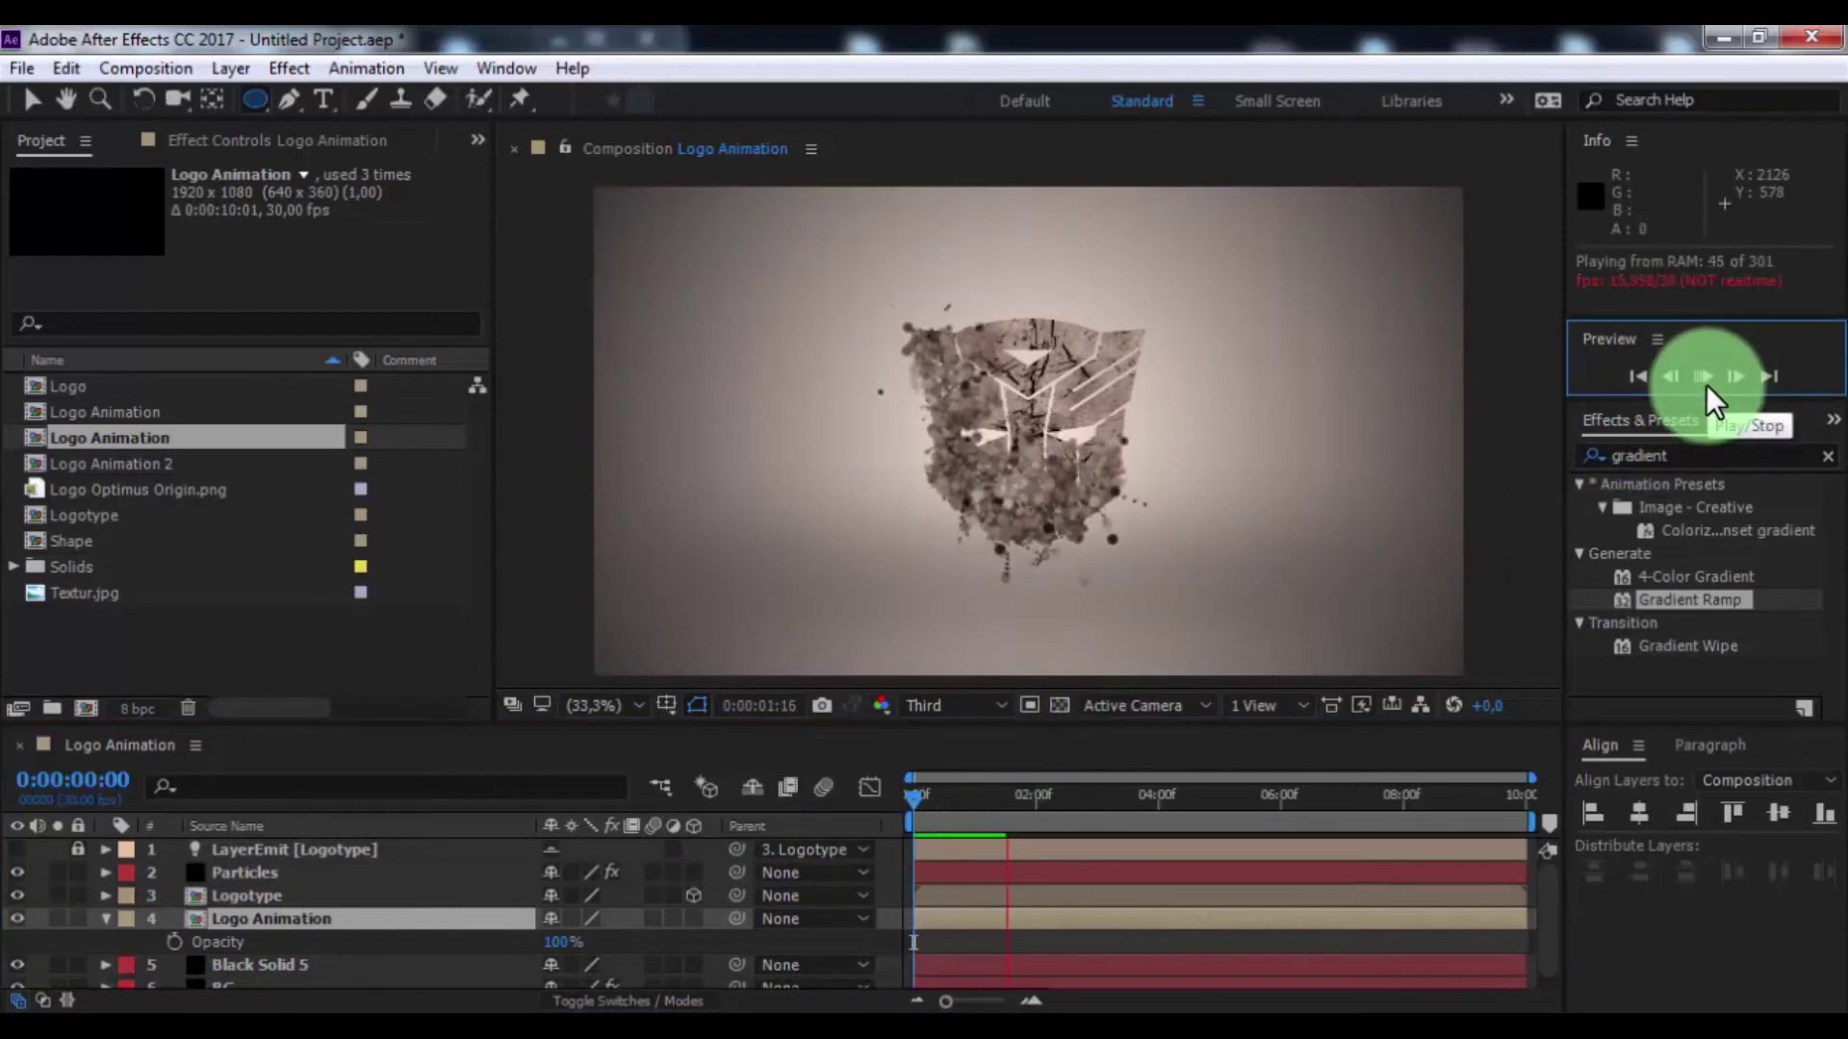
click(1704, 384)
click(1007, 797)
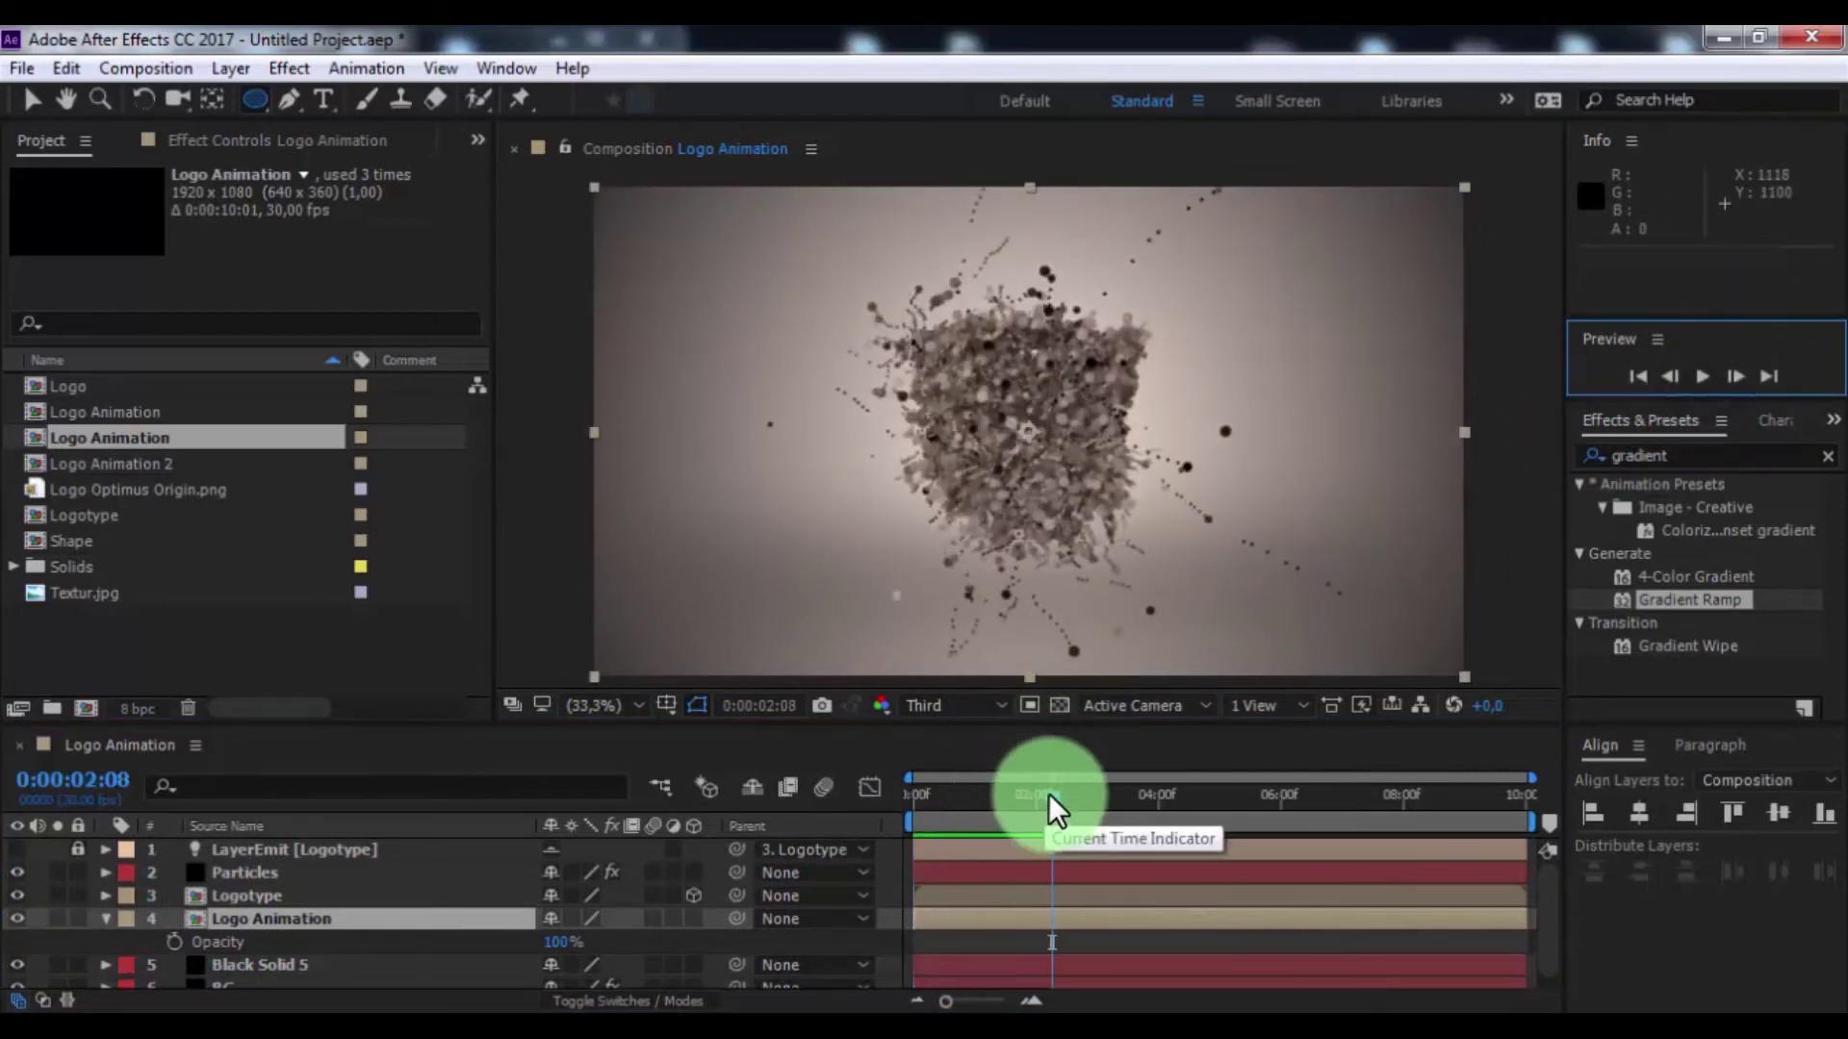
drag(997, 813, 981, 814)
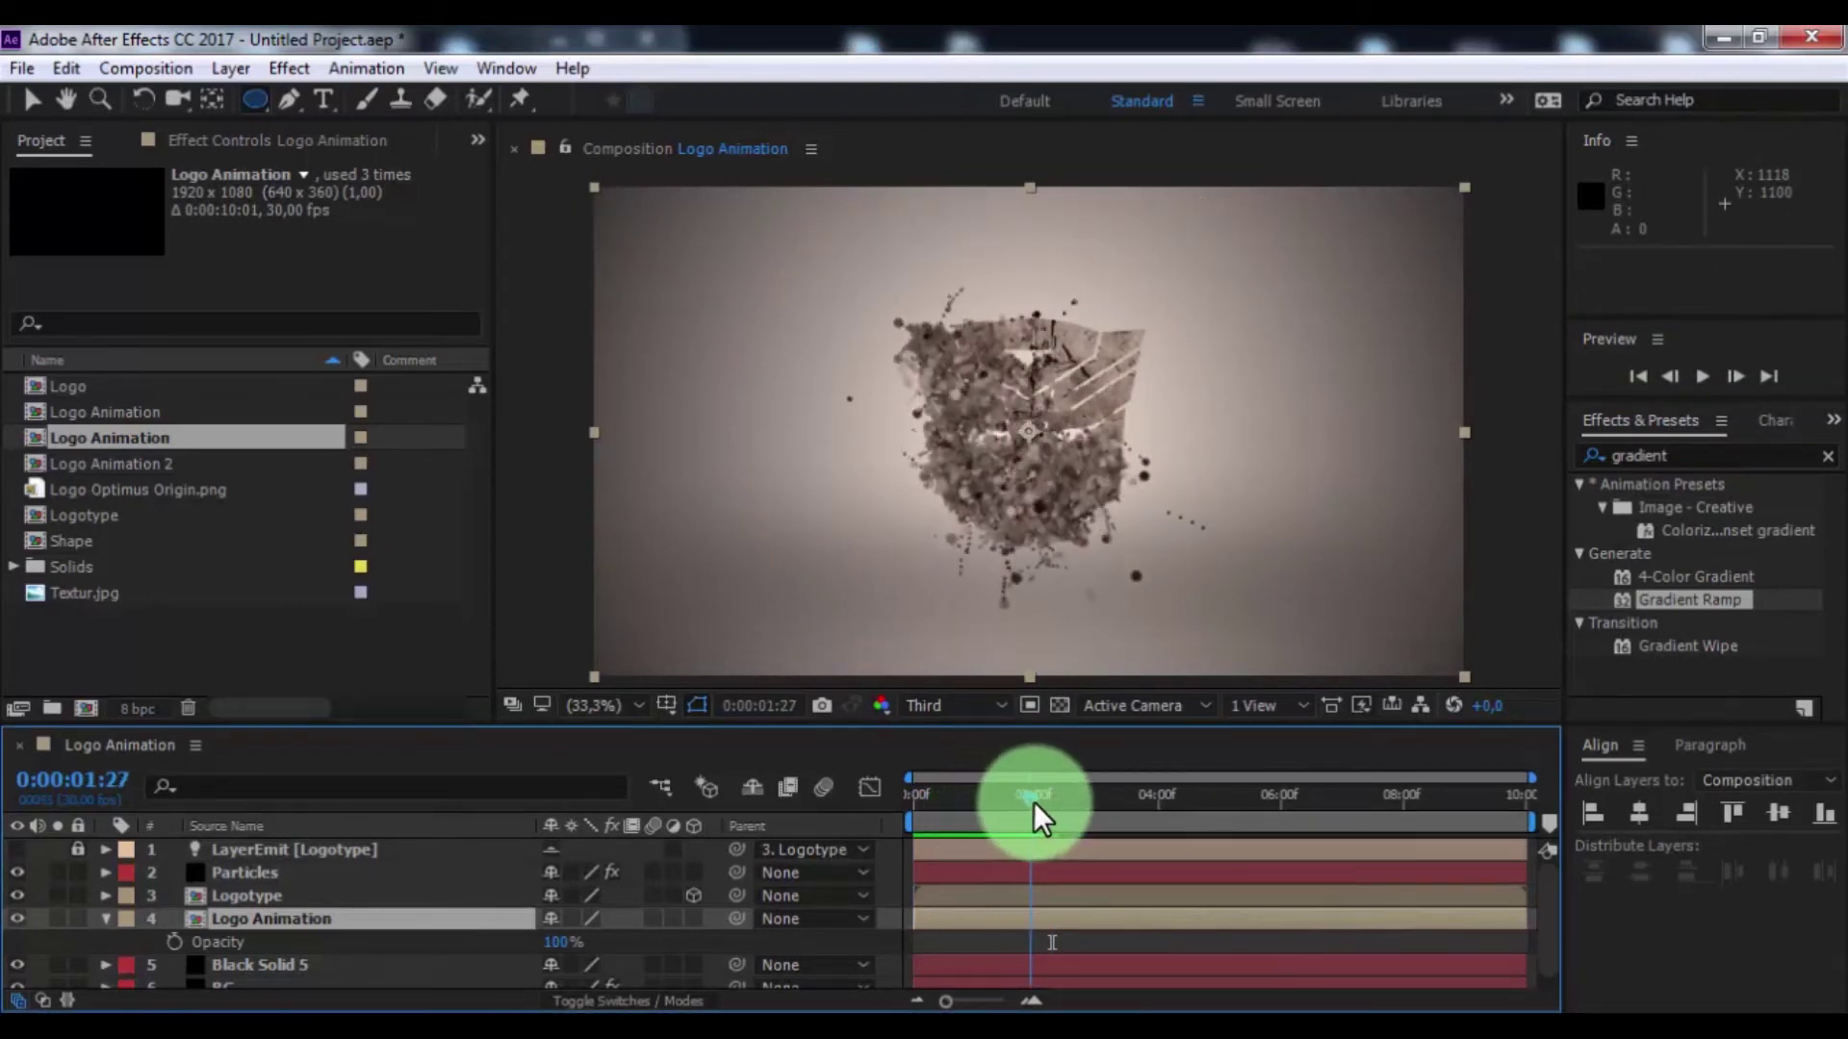
drag(982, 812, 1055, 802)
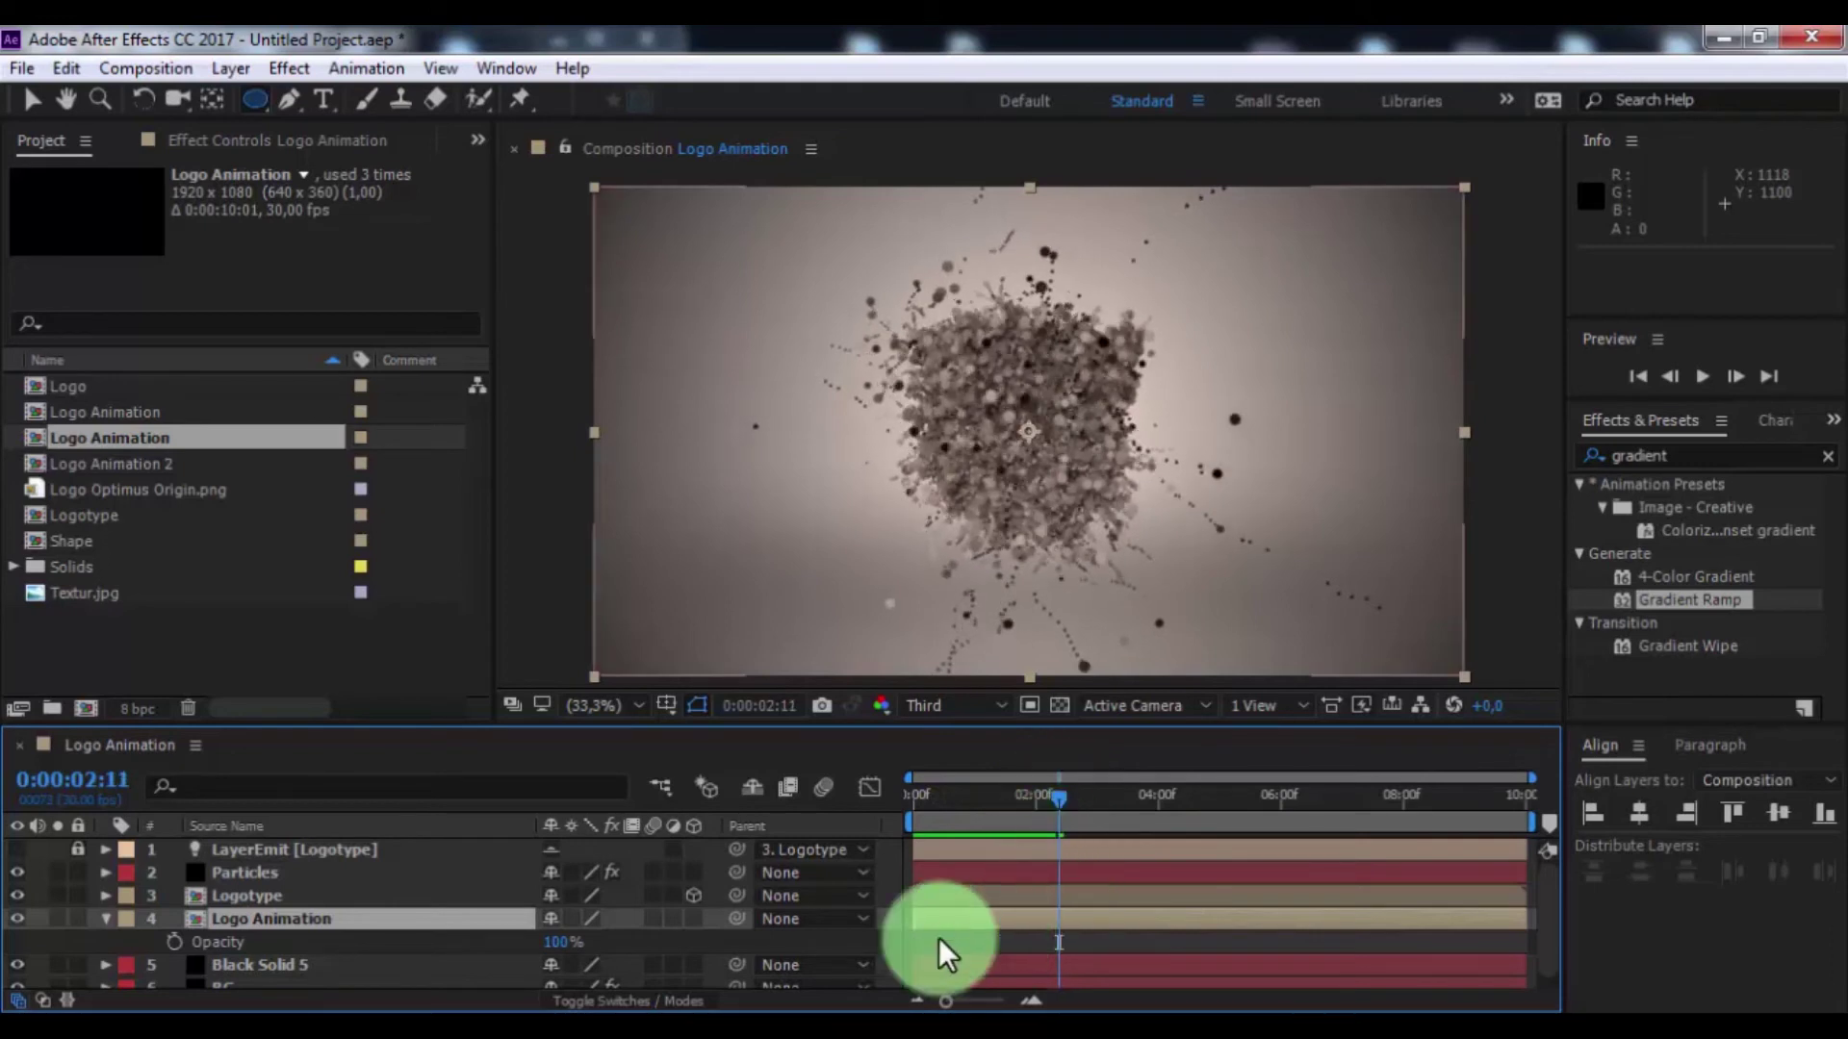
click(175, 941)
click(549, 938)
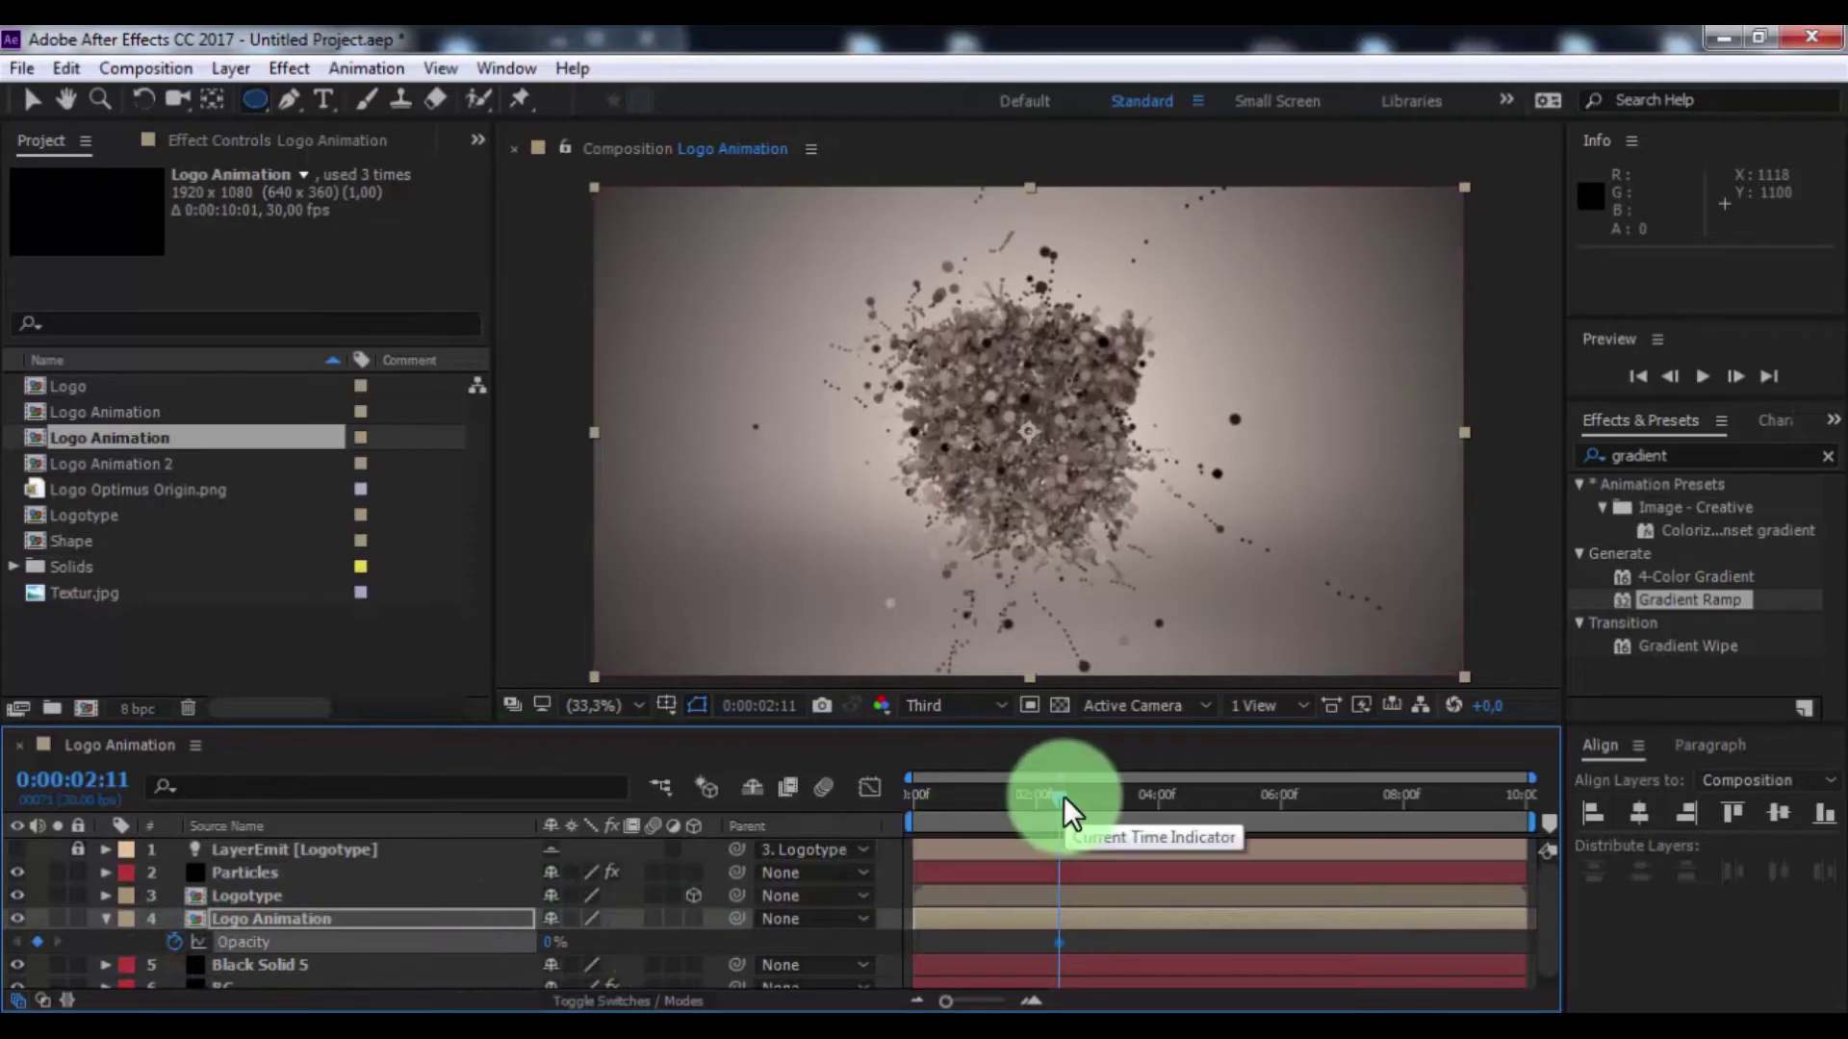
Set the logo layer's Opacity to 100% at an earlier particle frame
drag(1064, 796, 1043, 796)
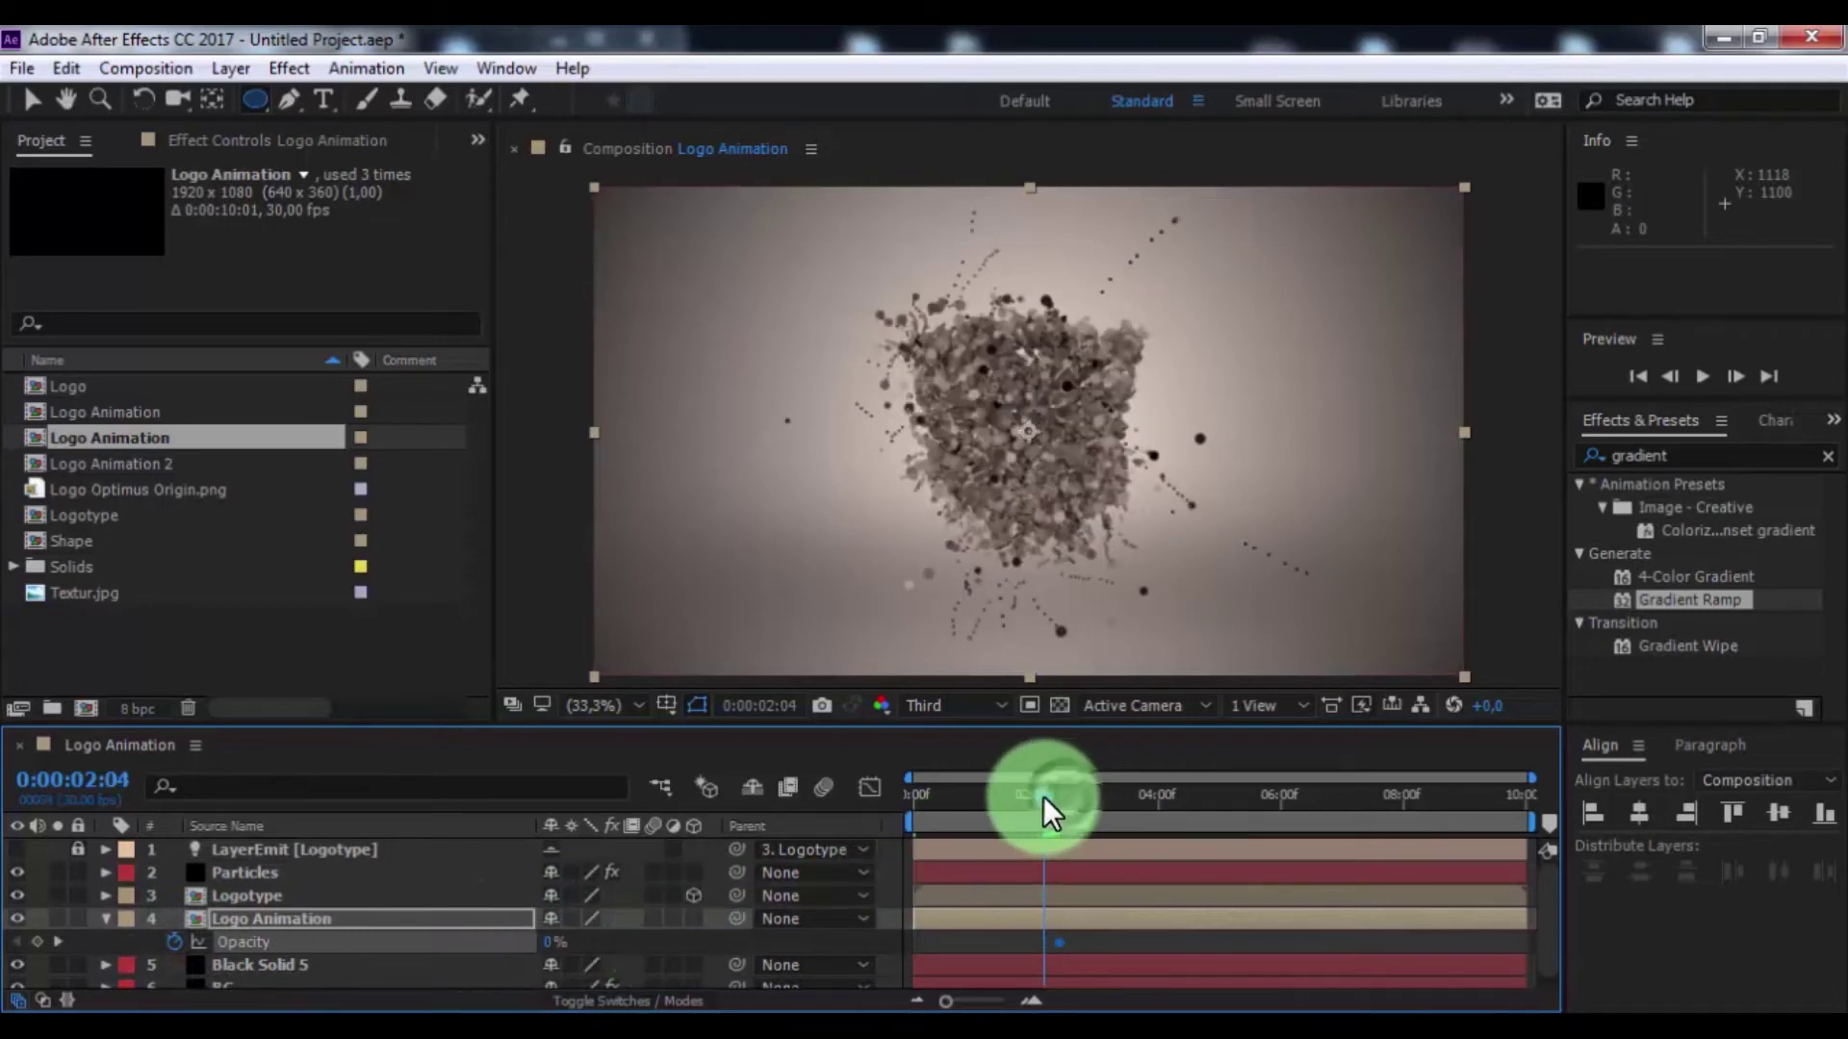
click(549, 941)
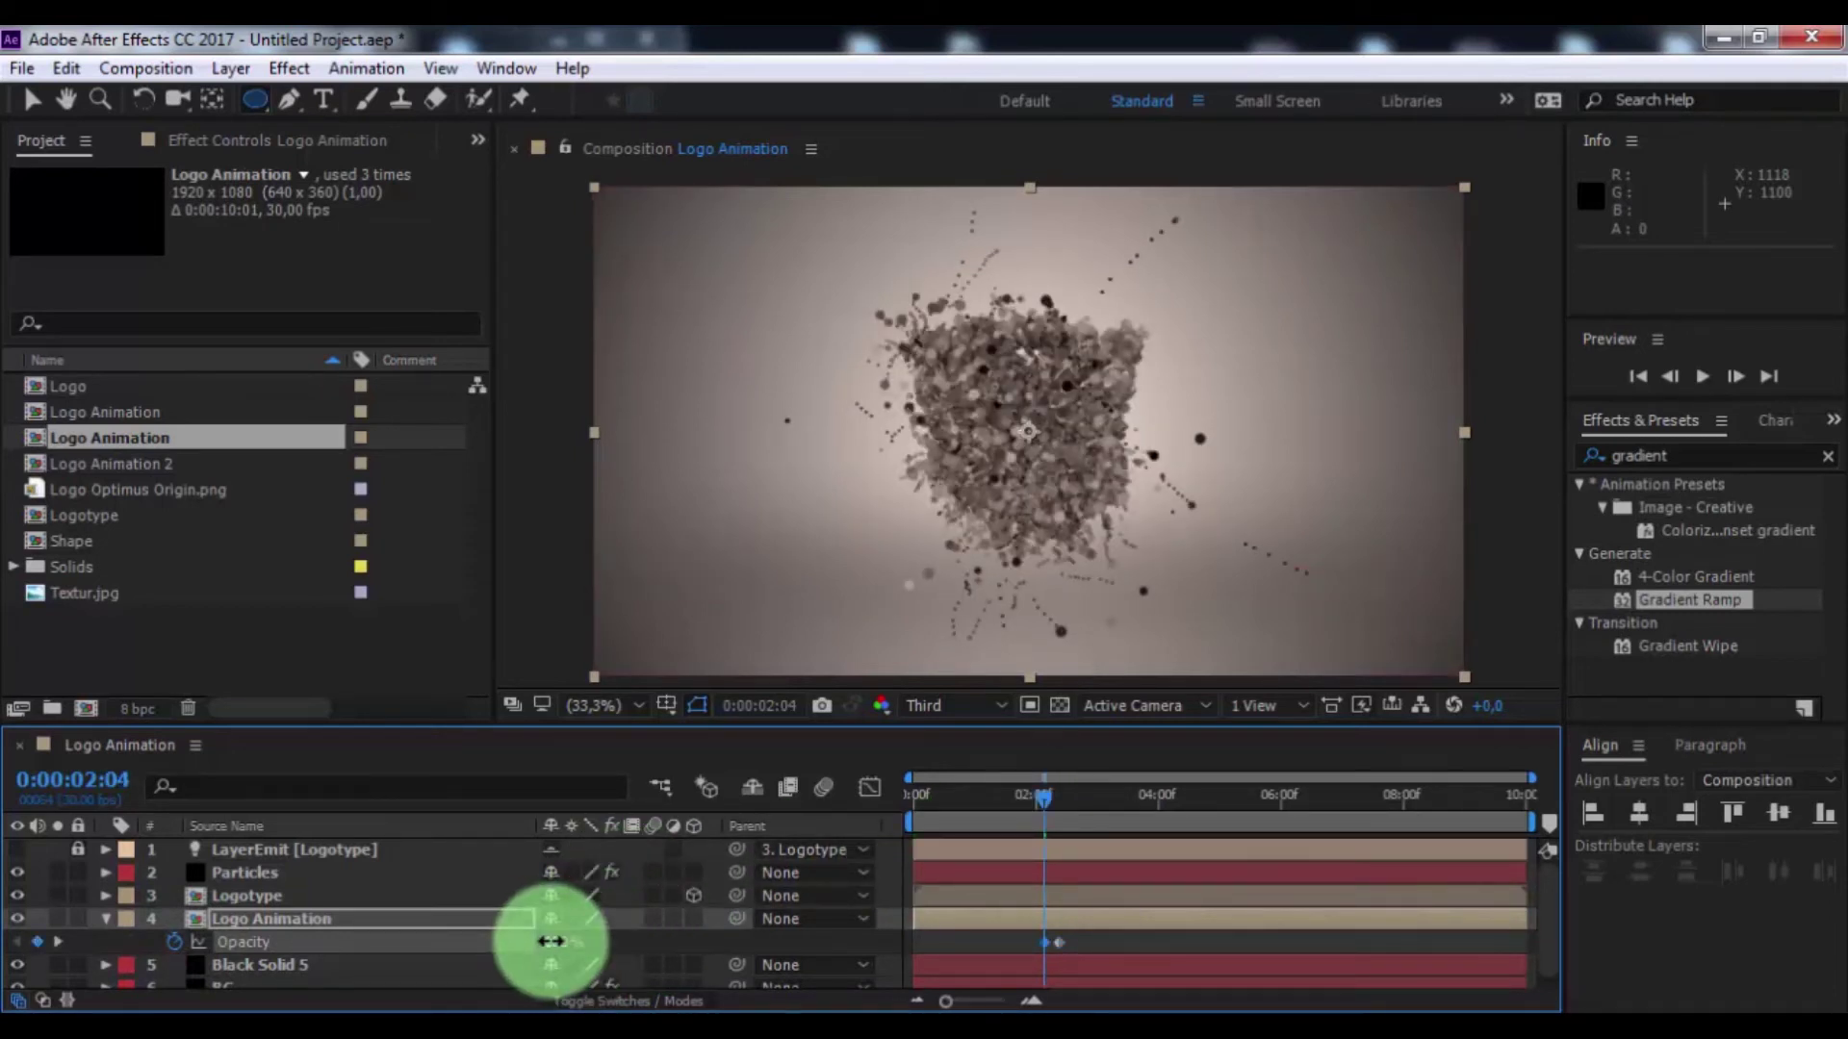
click(1515, 918)
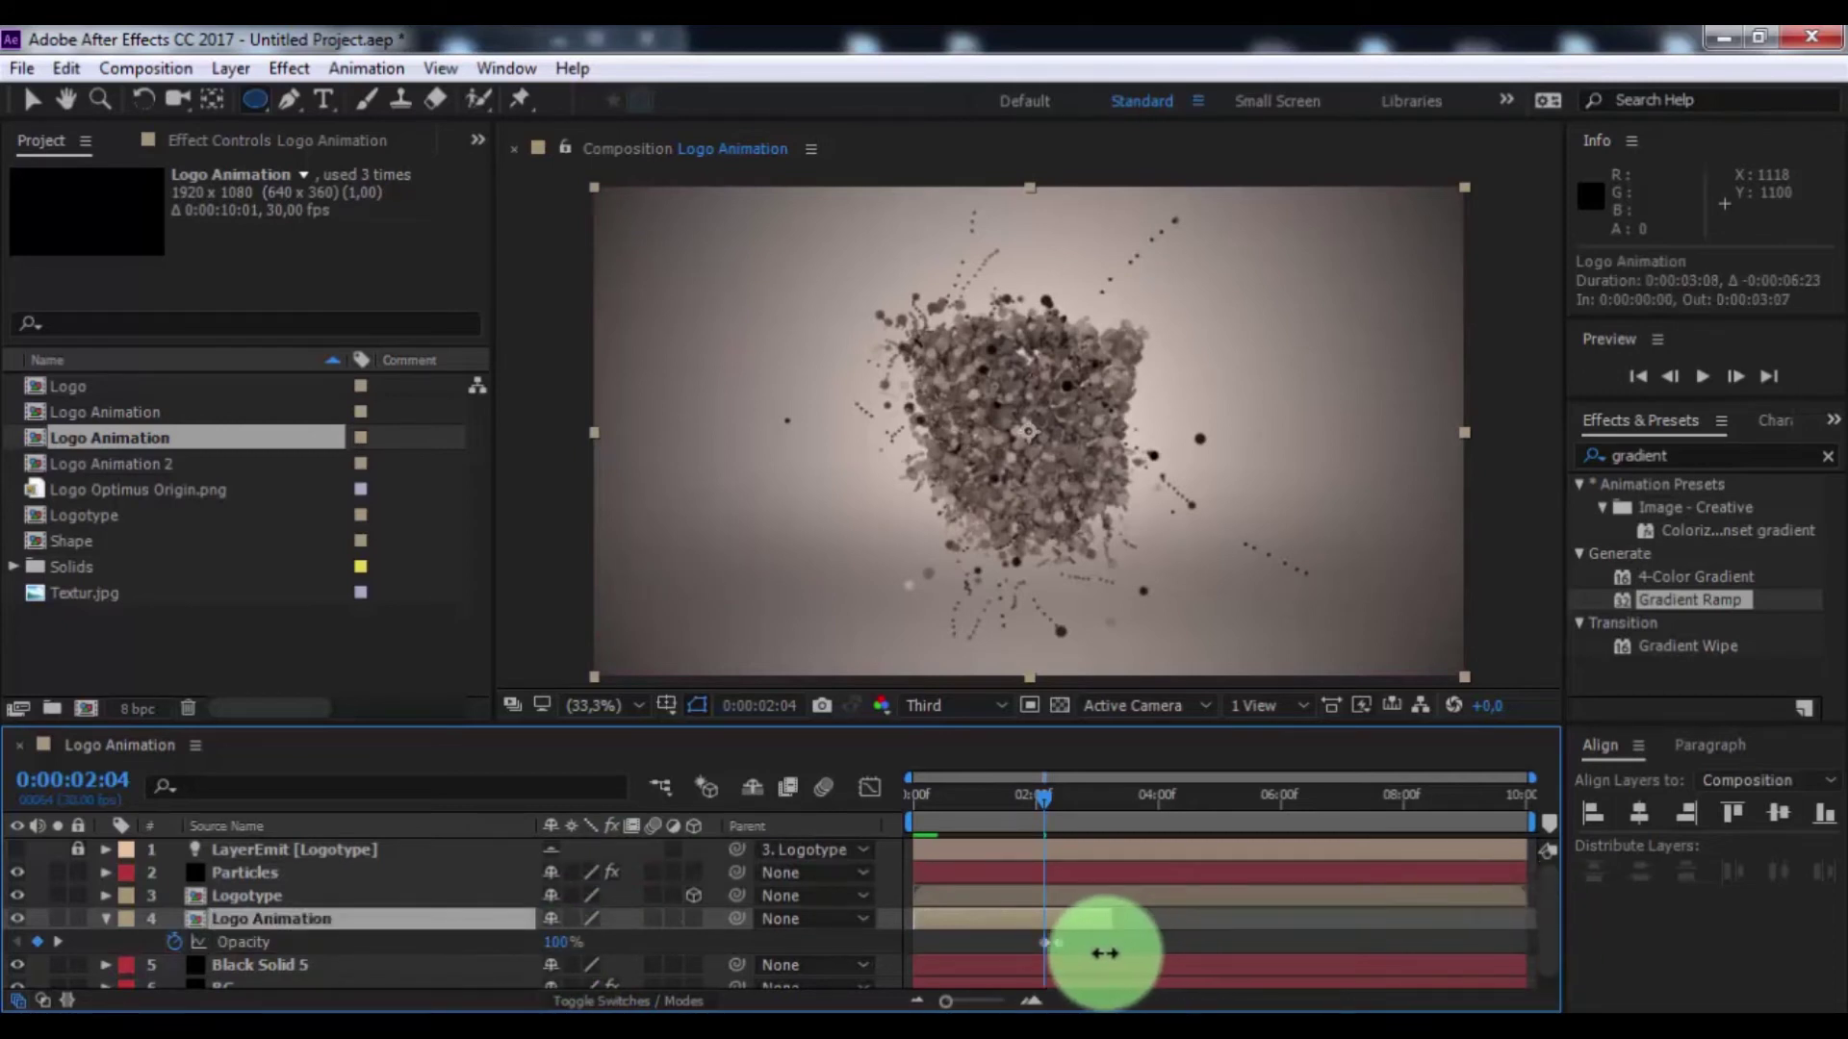
Trim Logo Animation to end around 0:00:02:12 and select the layer
drag(1098, 953, 1057, 955)
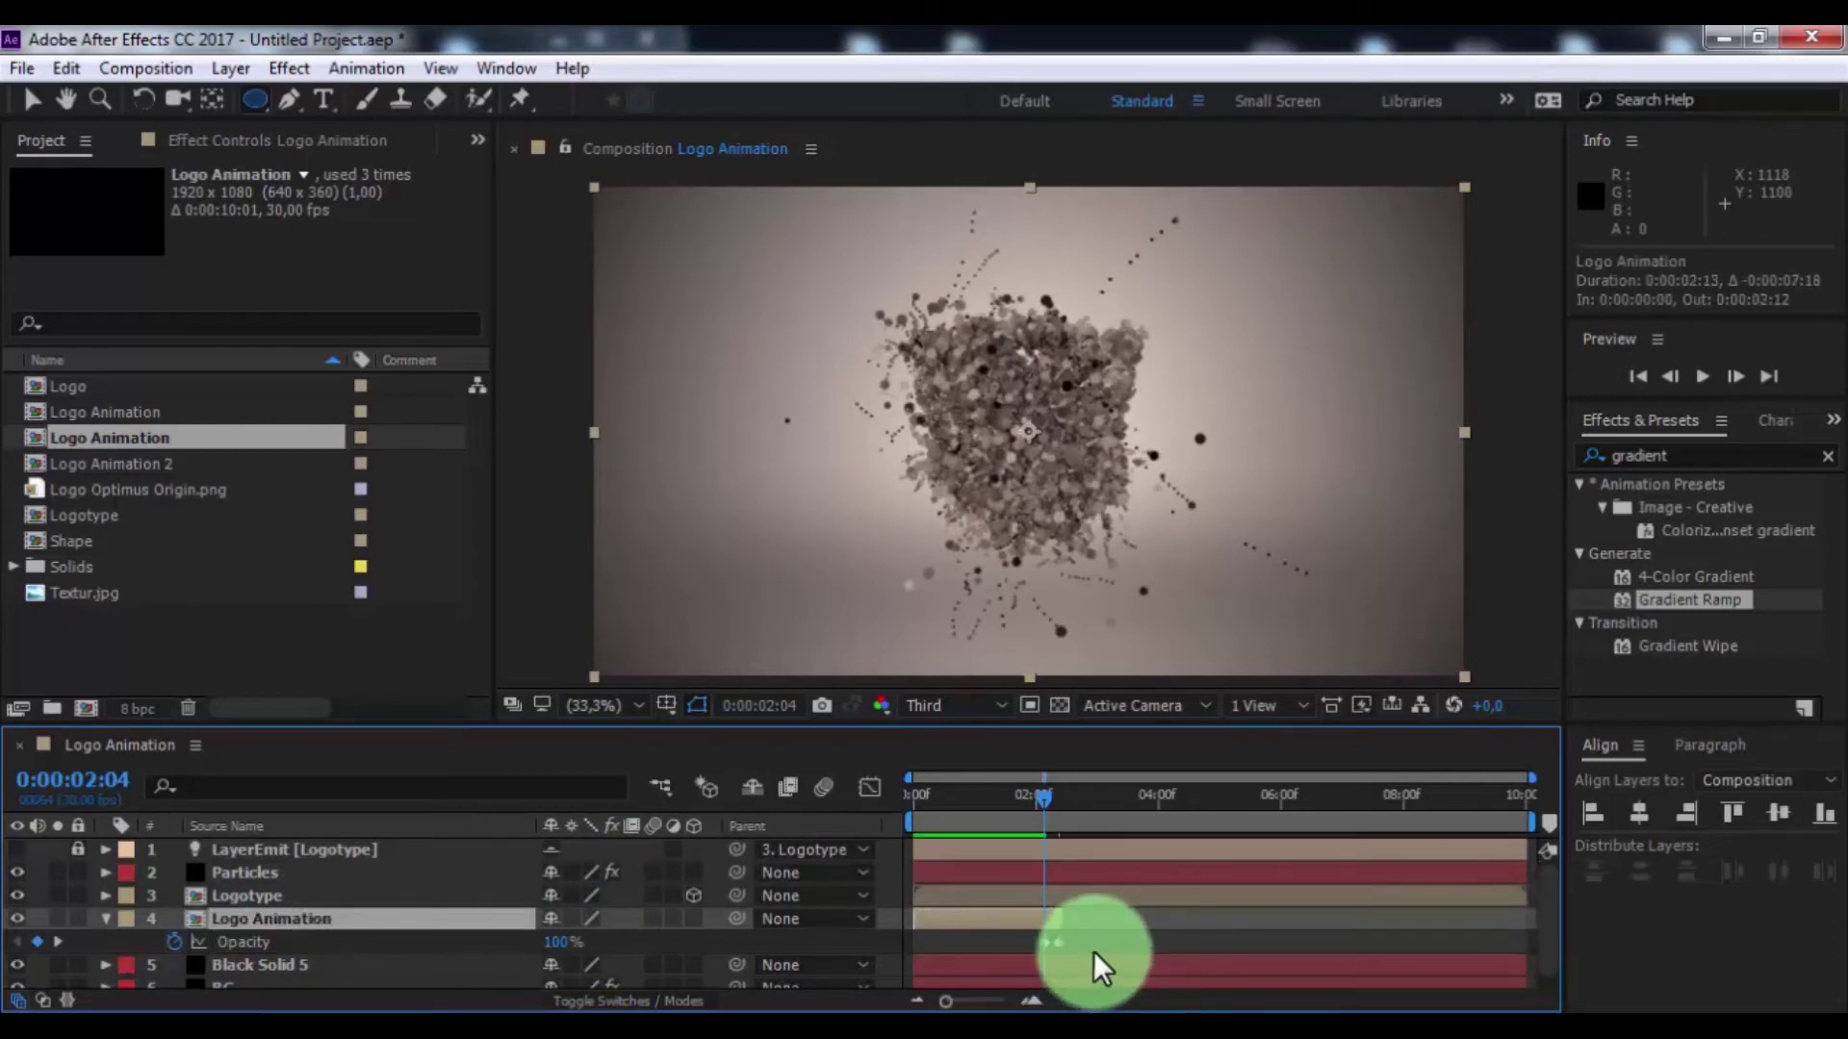
click(1093, 952)
mouse_move(1041, 805)
mouse_down()
mouse_move(1183, 790)
mouse_move(977, 851)
mouse_up()
click(936, 918)
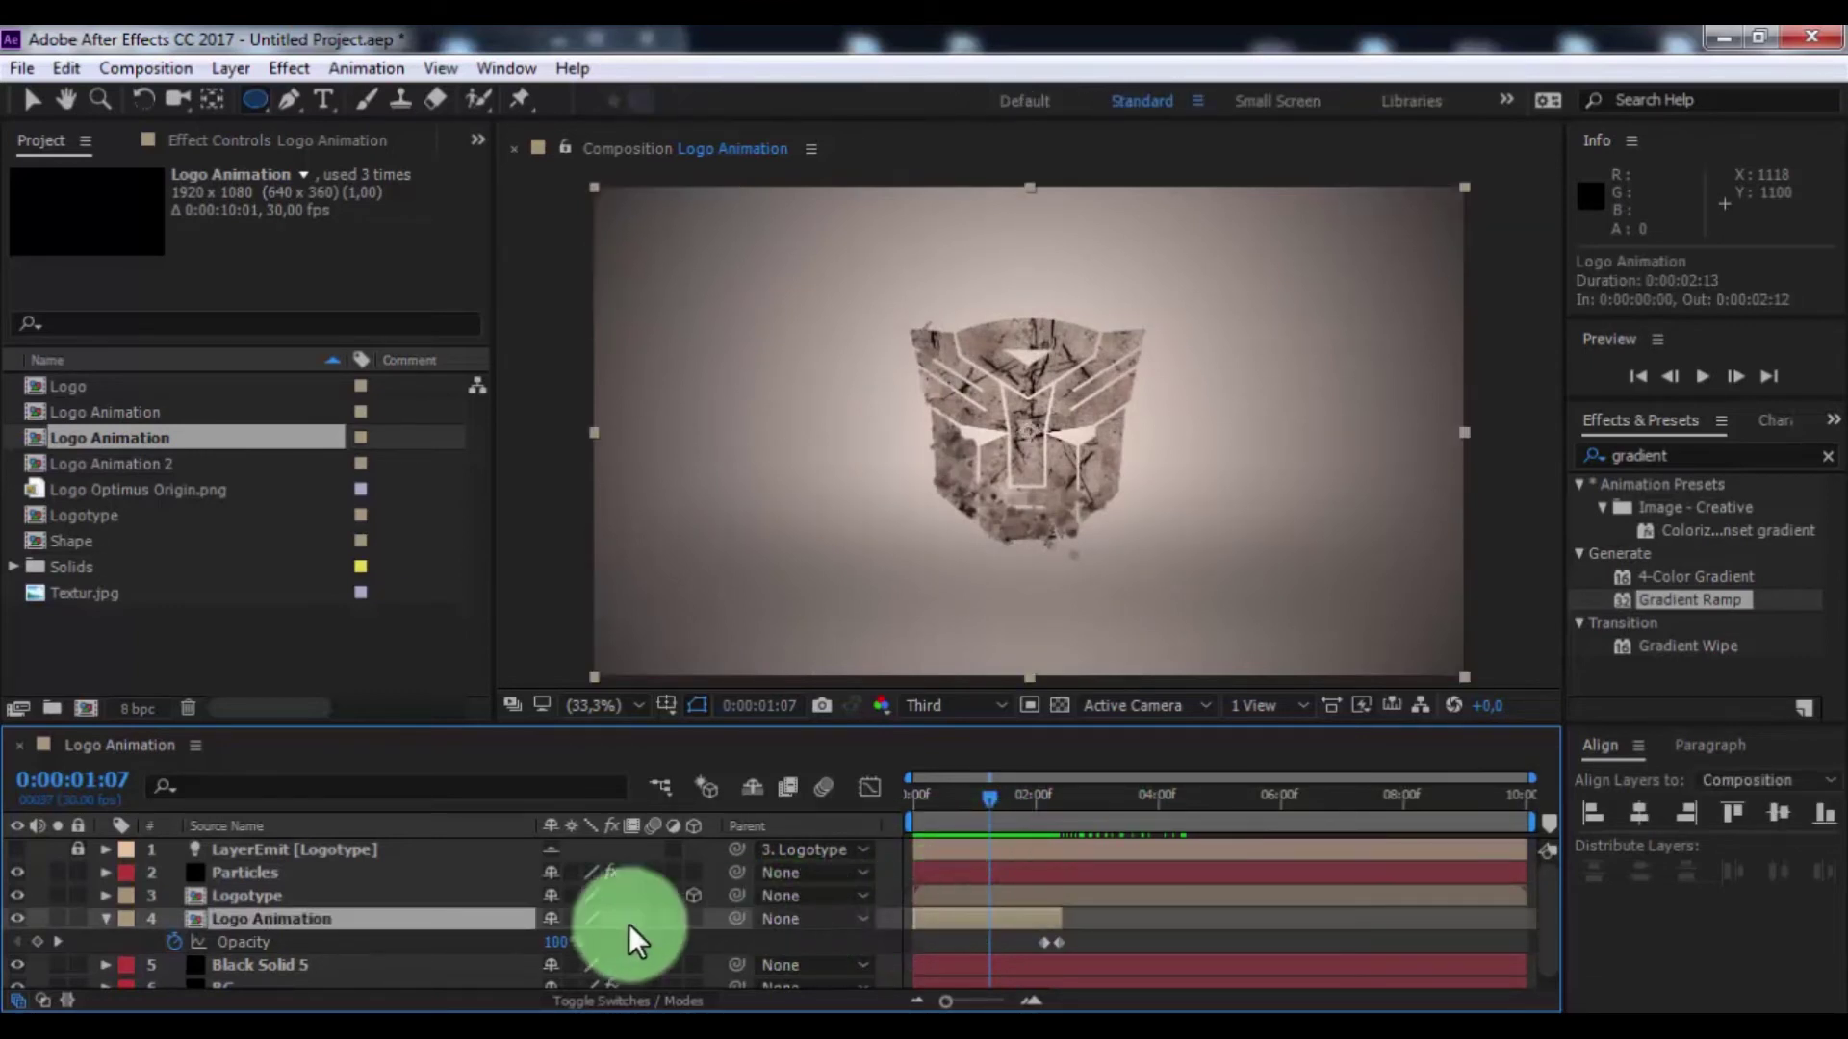
Apply Curves to Logo Animation and bend the RGB curve to darken slightly
click(275, 141)
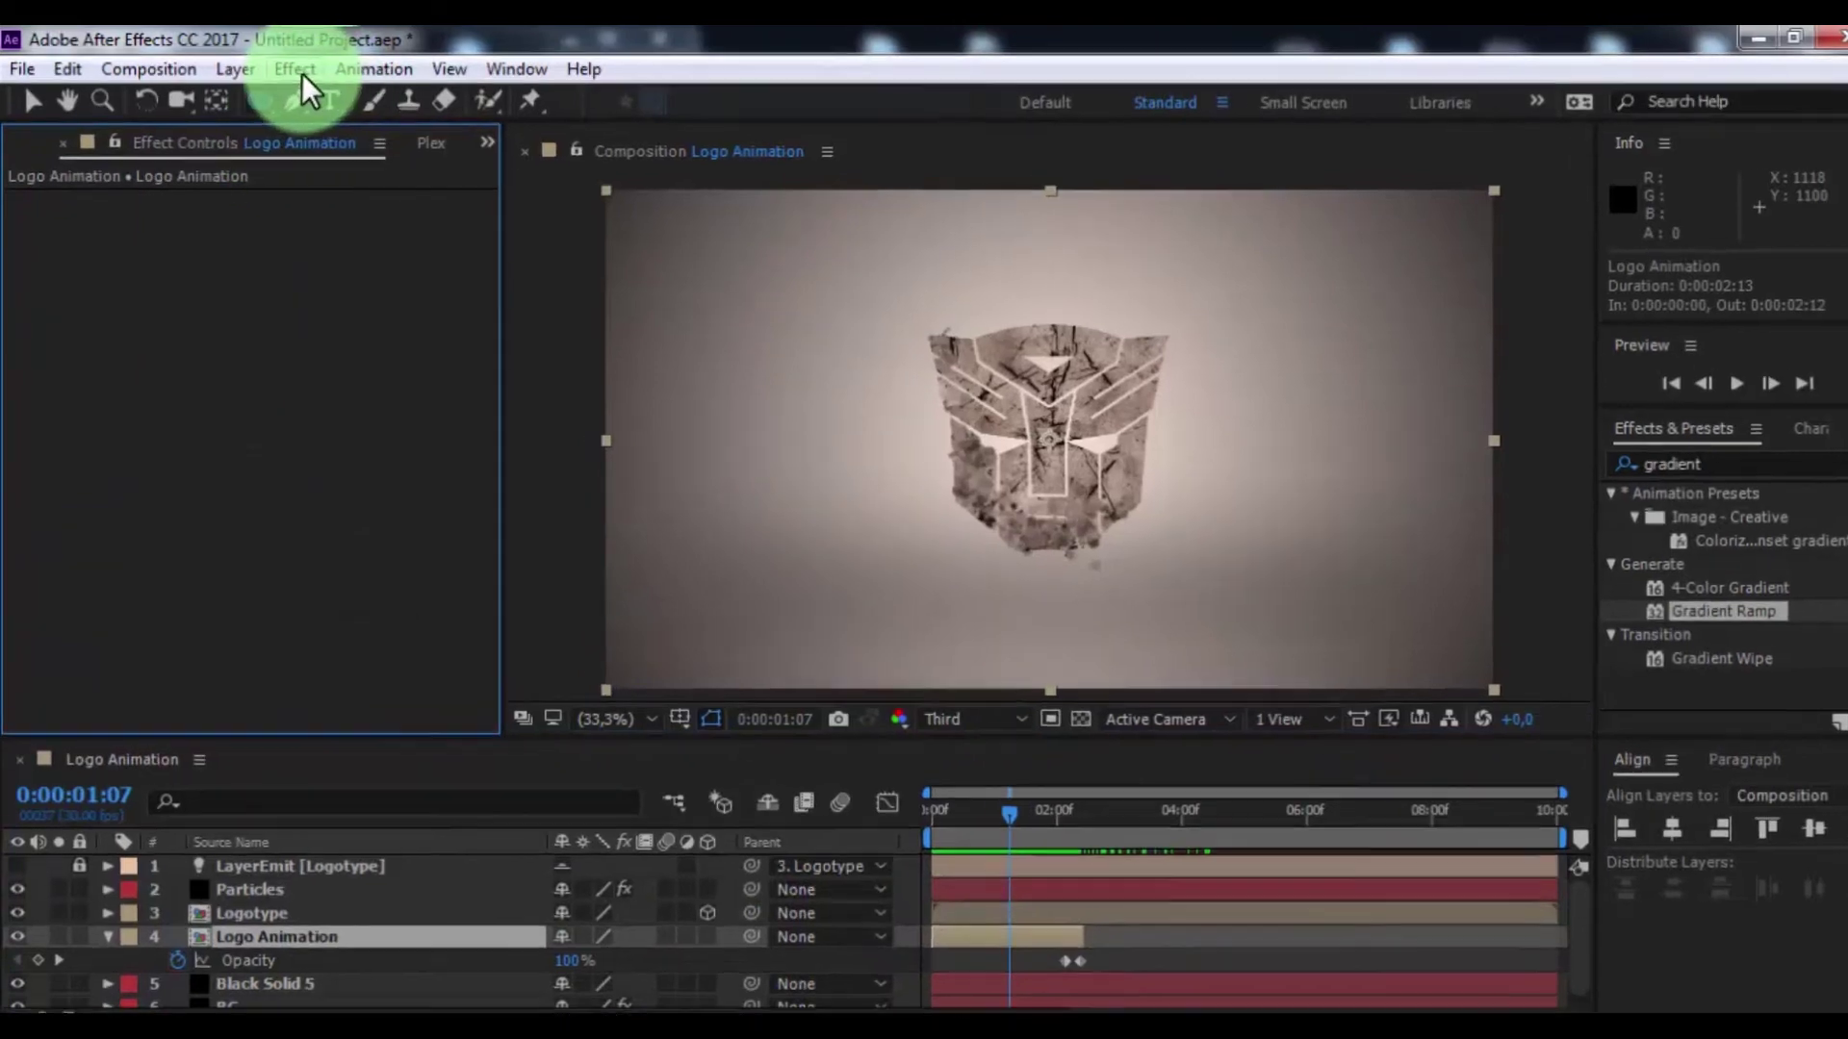
click(300, 73)
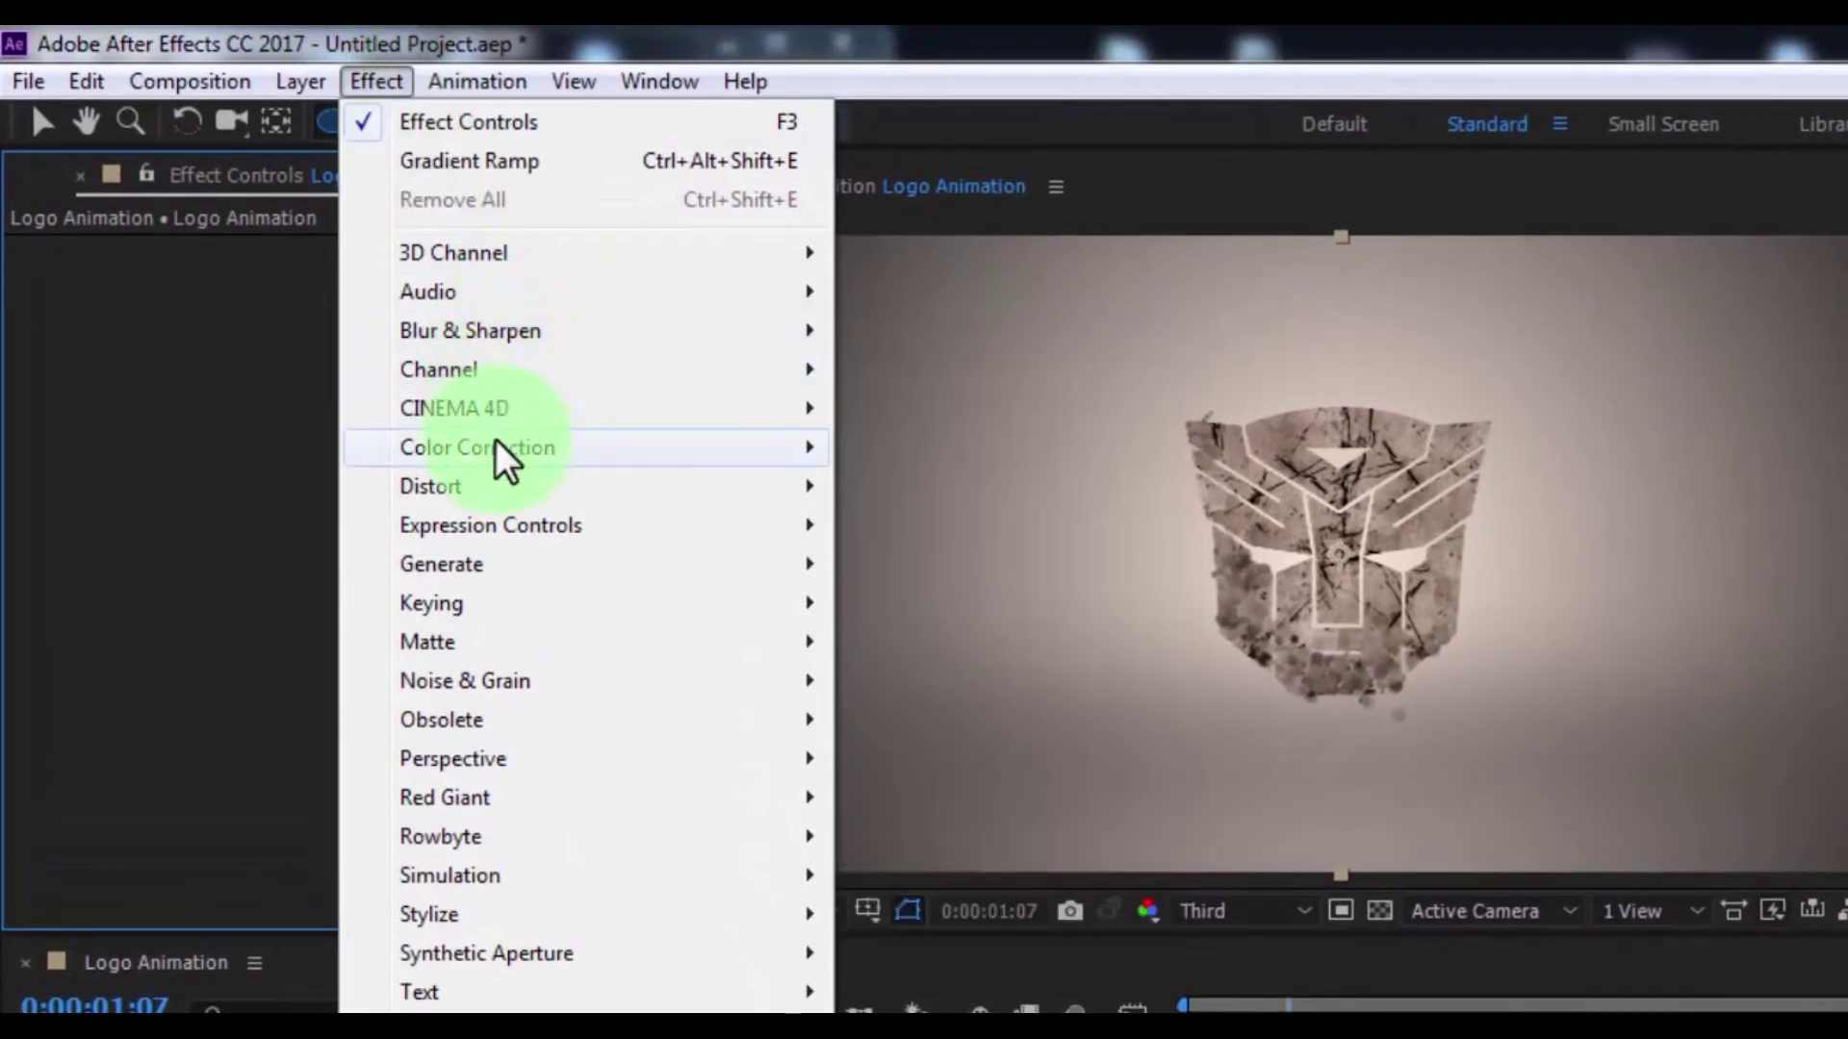
mouse_move(469, 441)
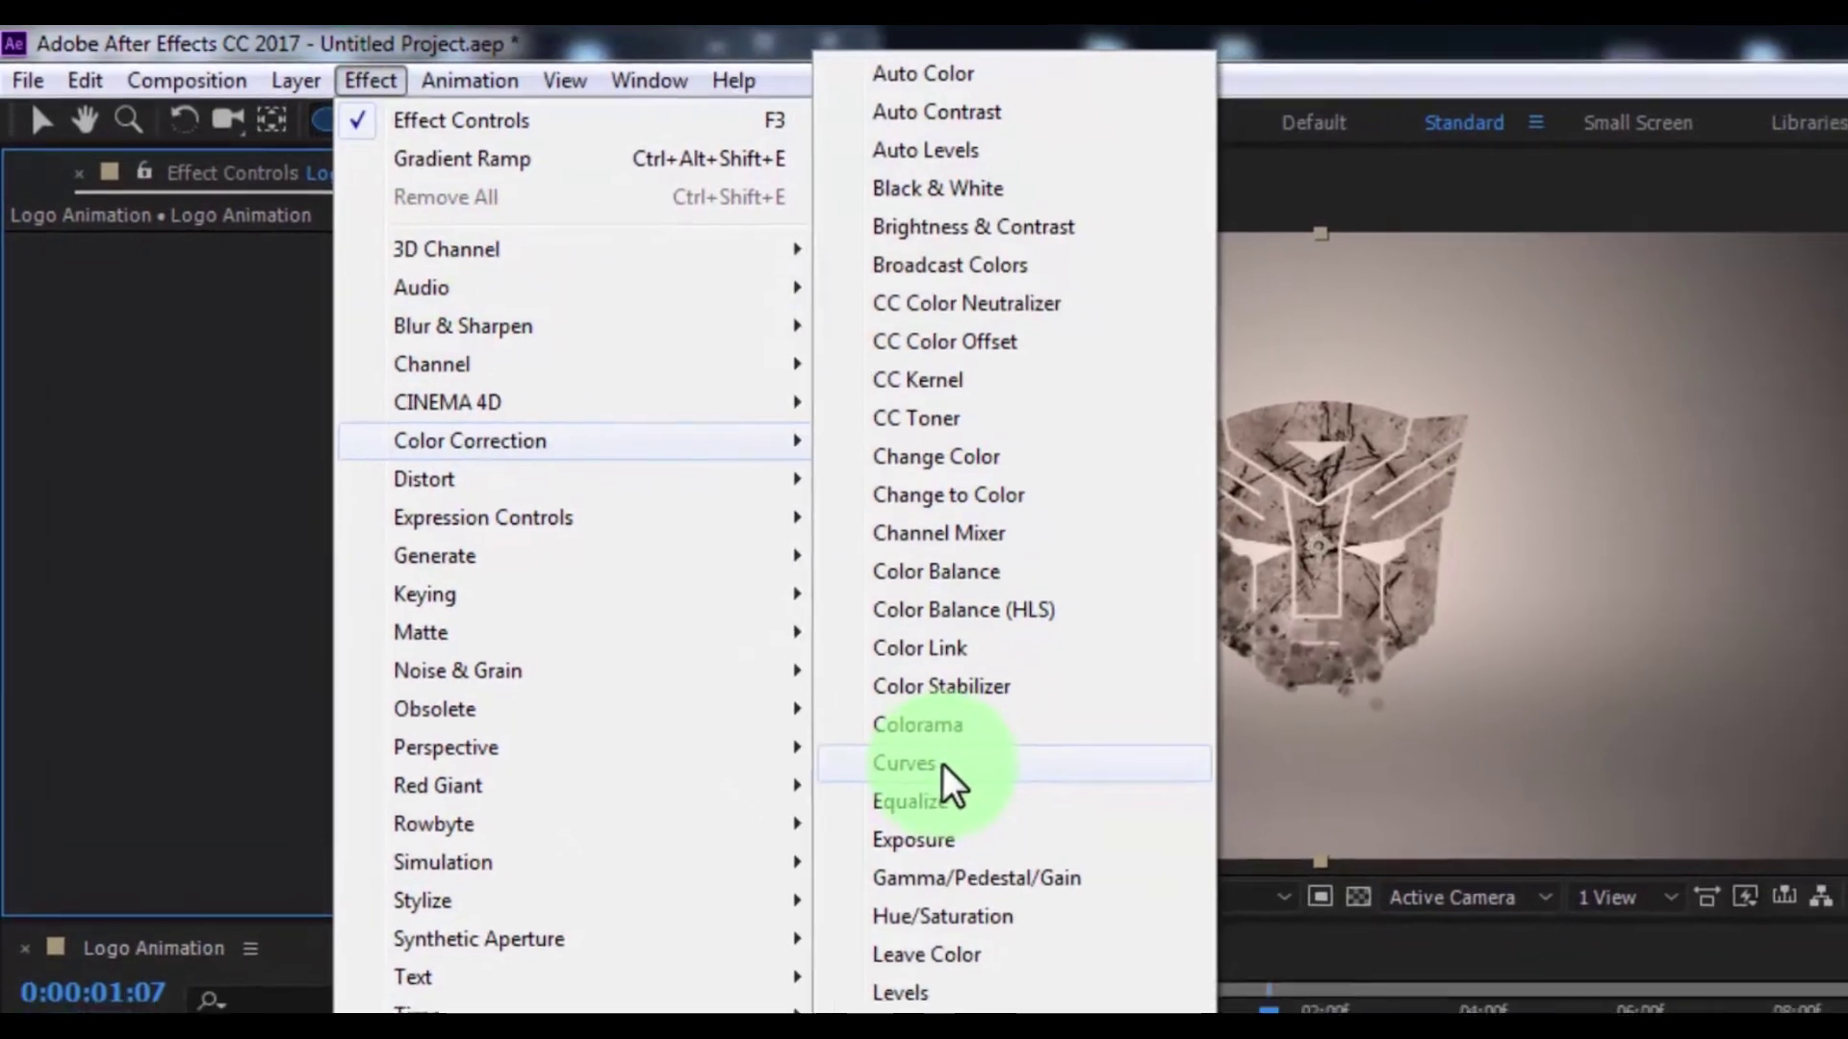
click(935, 776)
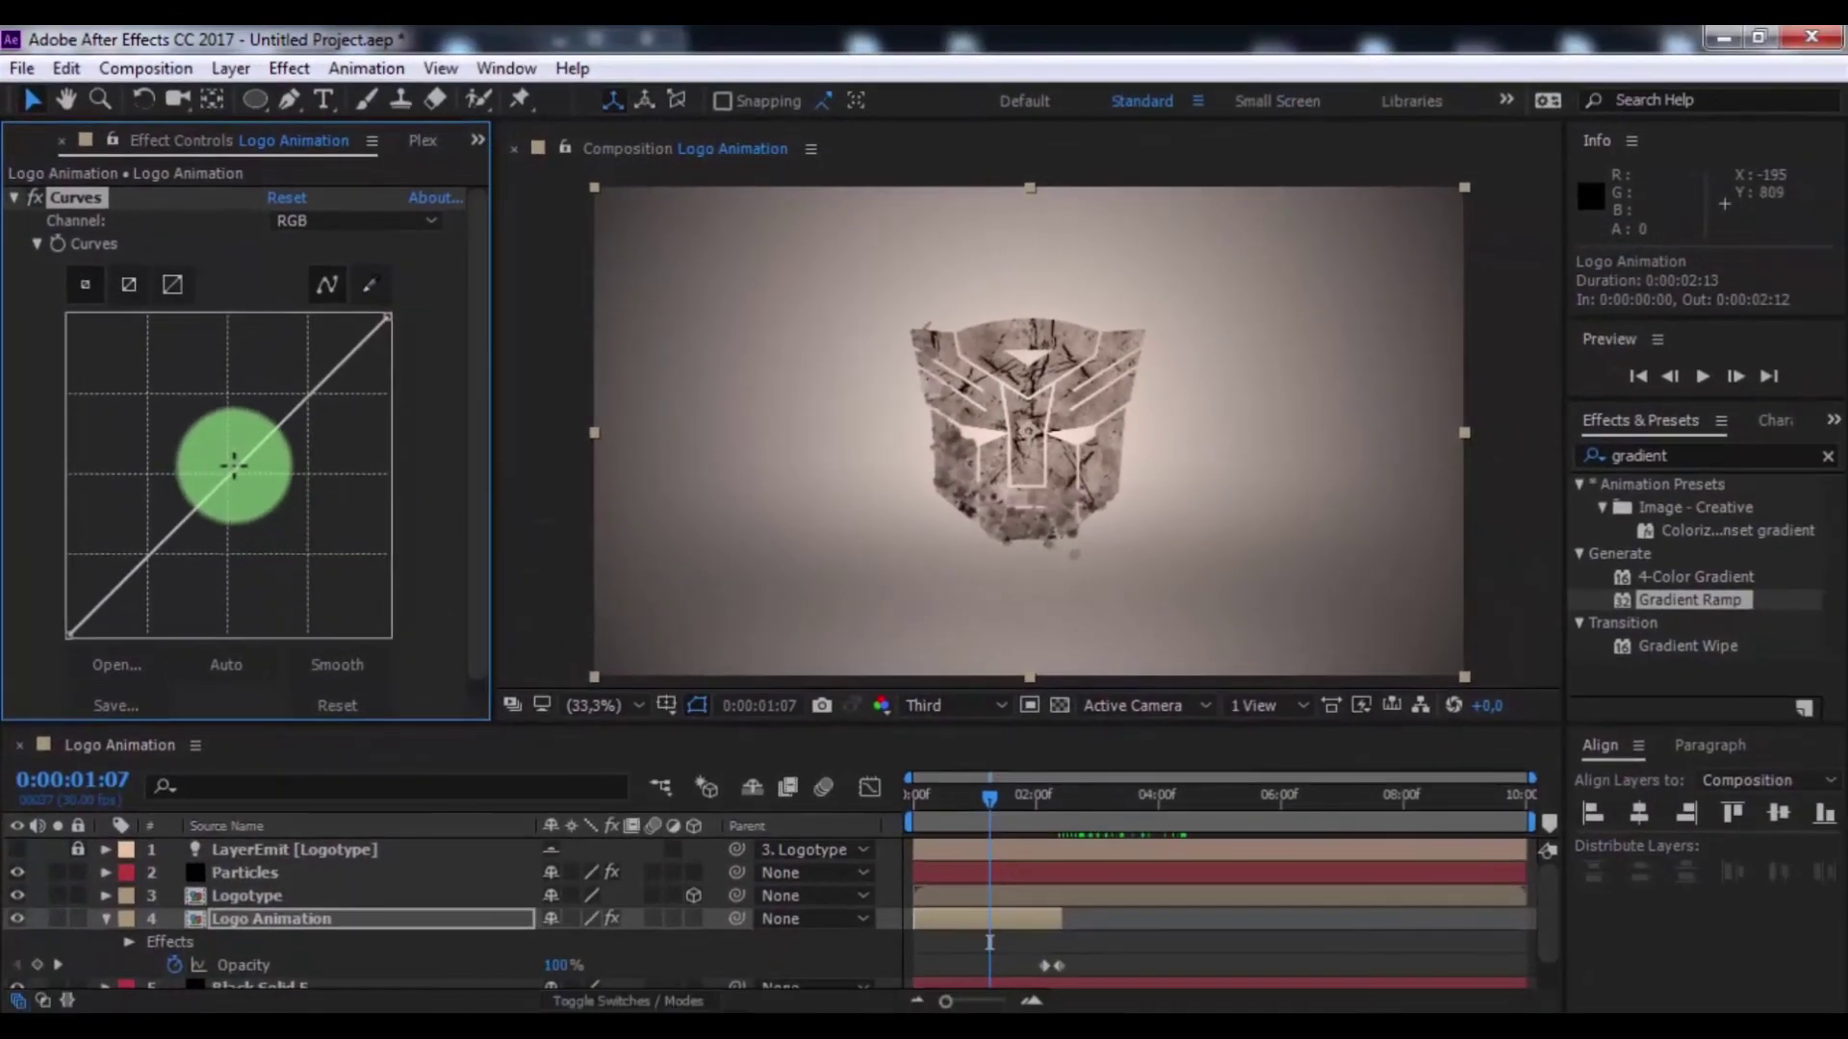
drag(238, 455, 250, 481)
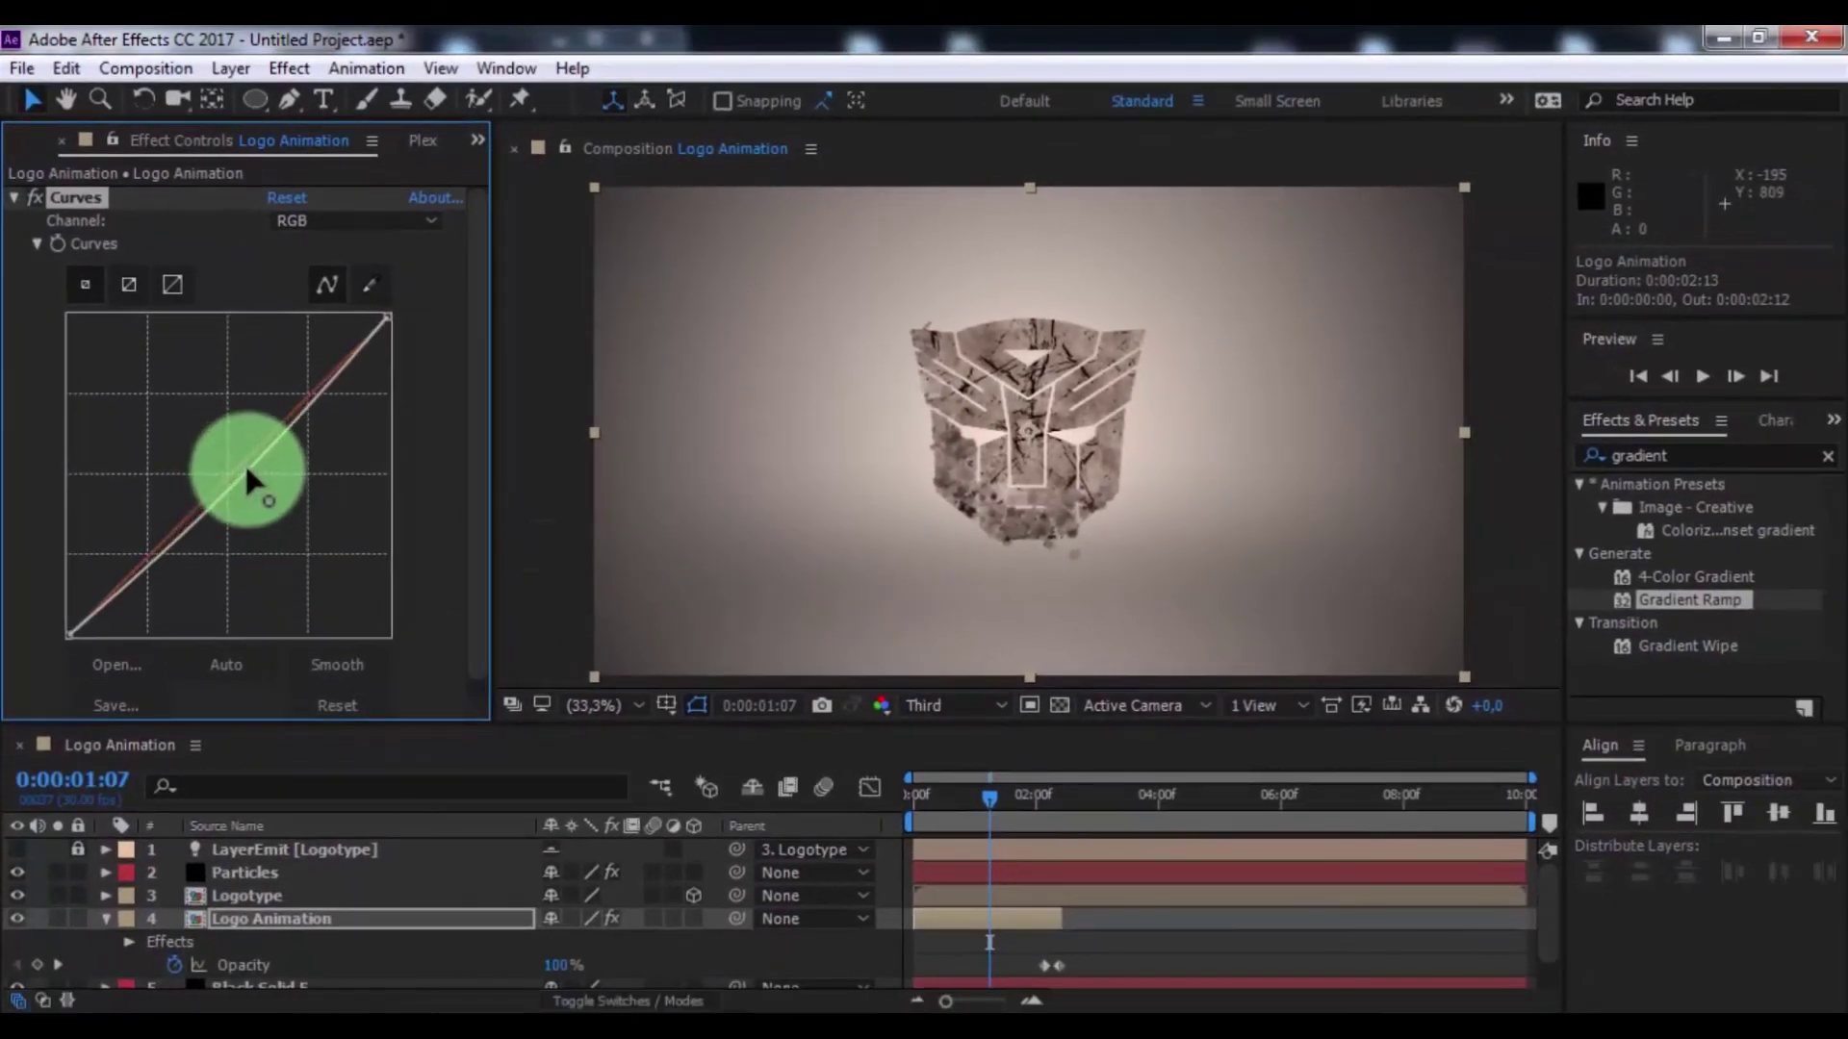
Lower the Red channel curve slightly and raise the Blue channel curve
click(361, 219)
click(337, 282)
drag(214, 453, 254, 460)
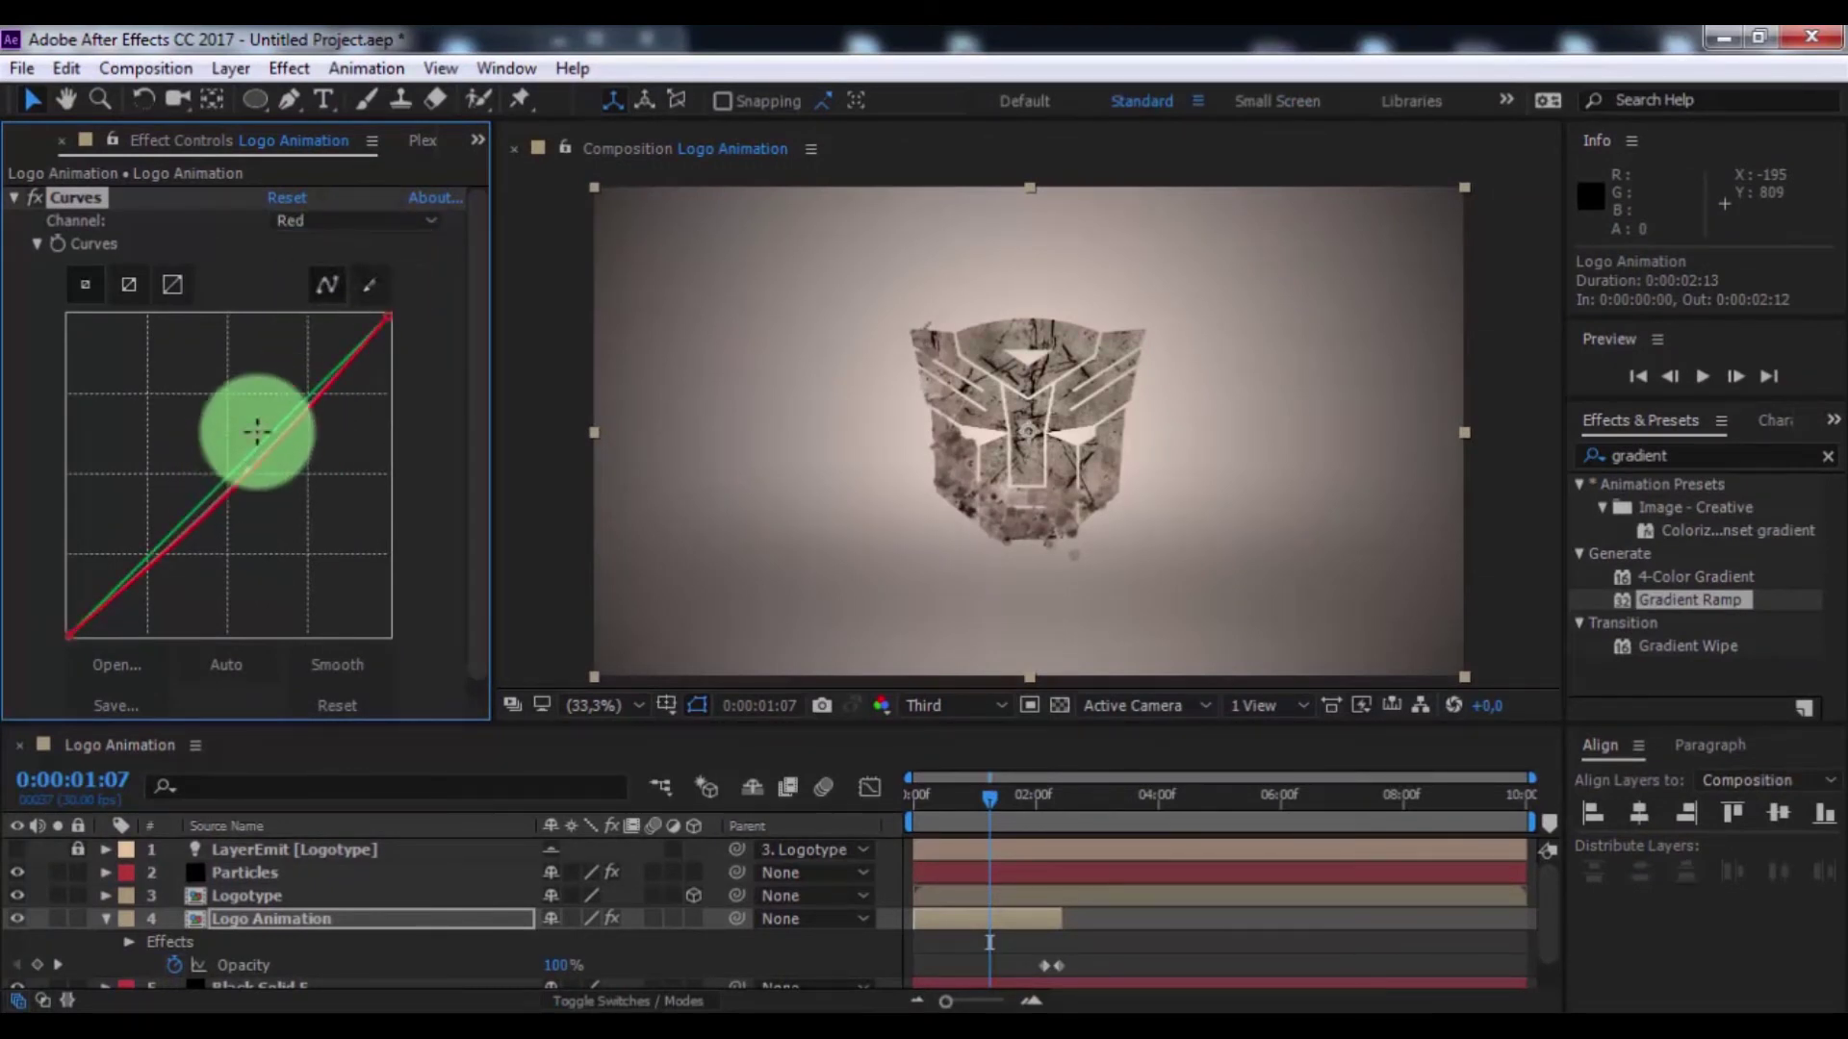
click(293, 209)
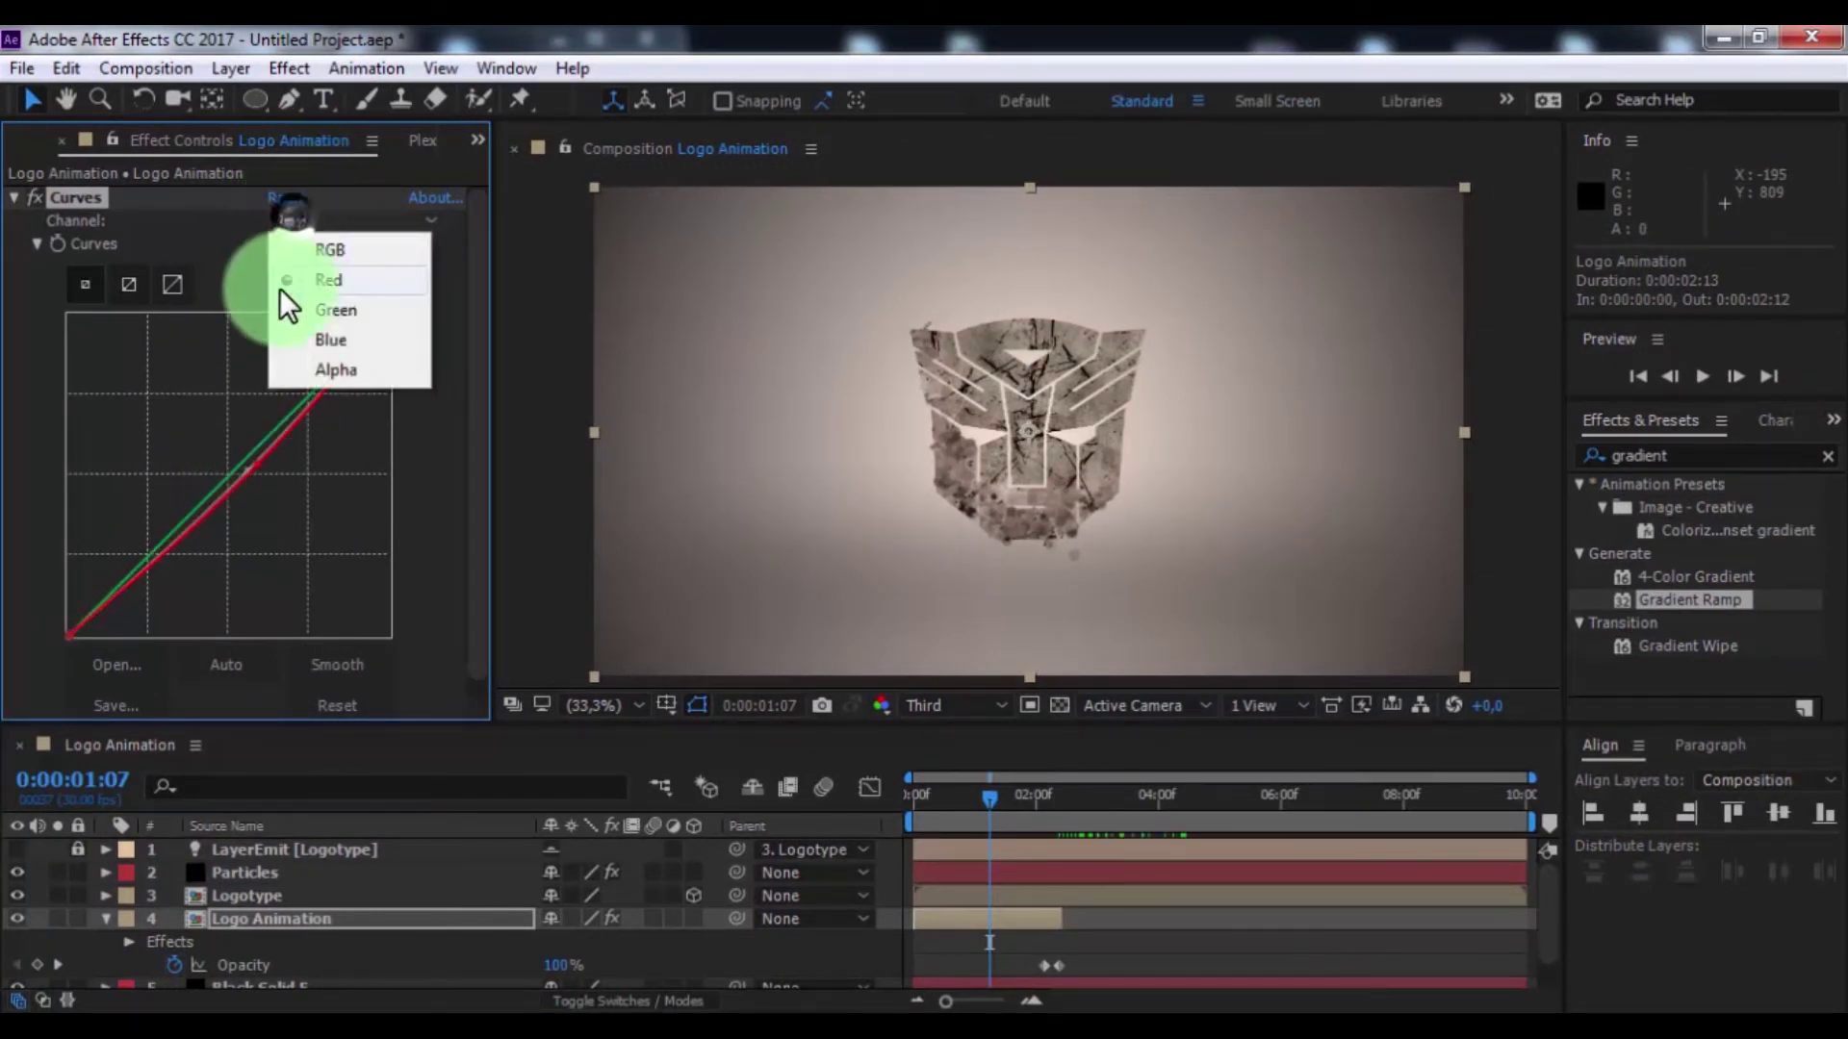
click(319, 339)
drag(250, 535, 228, 476)
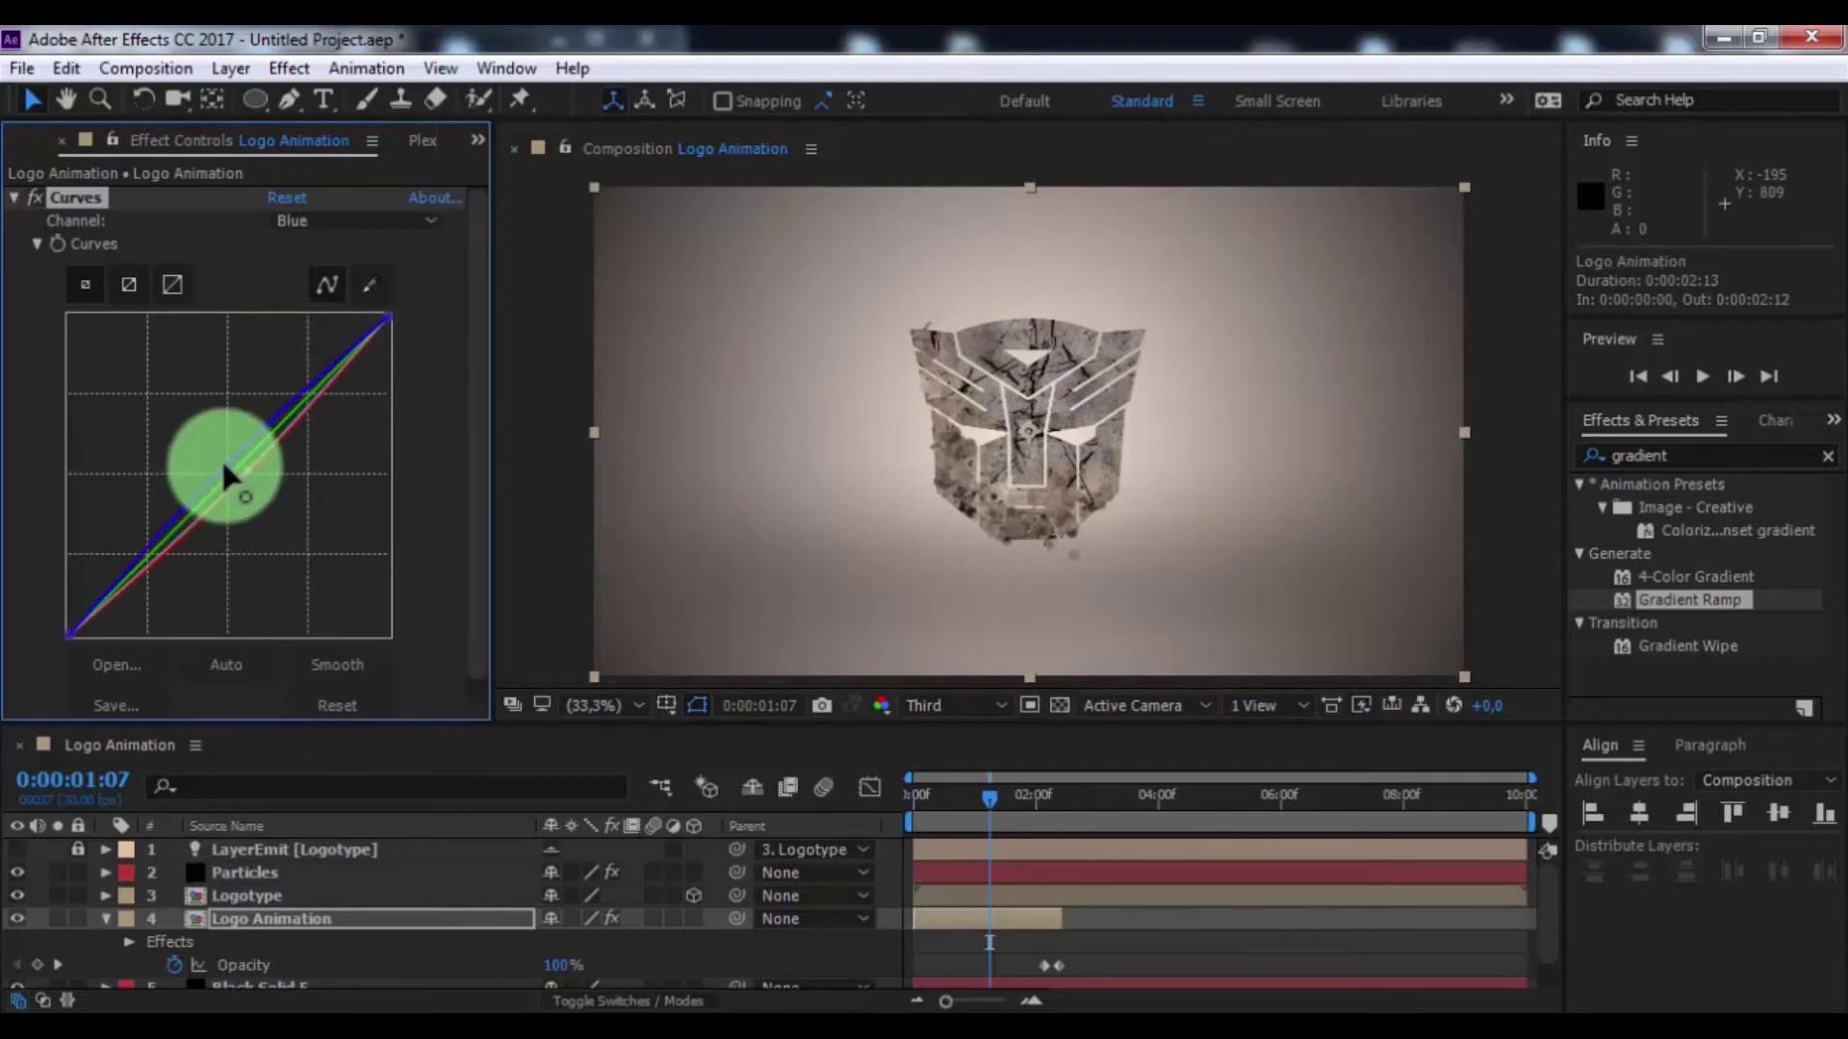
drag(224, 479, 225, 466)
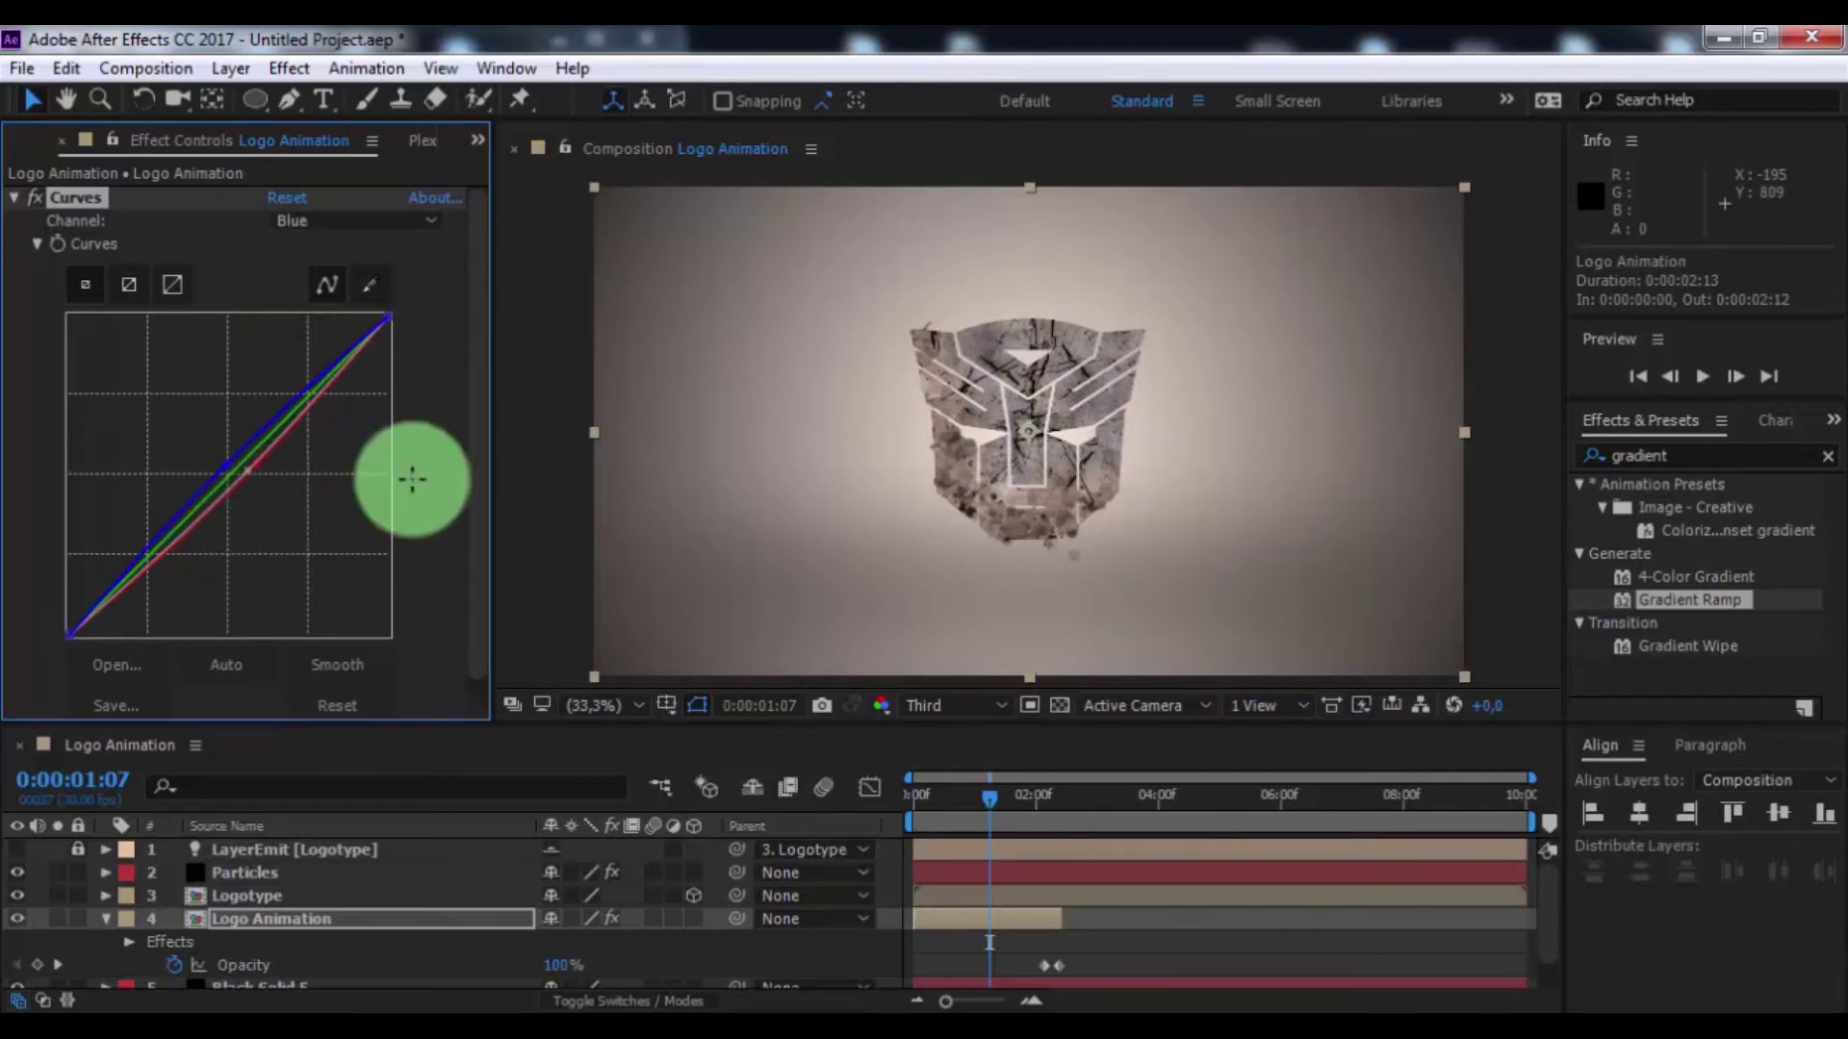
Apply Simple Choker to Logo Animation with Choke Matte 2.00
double_click(1682, 455)
text(simple)
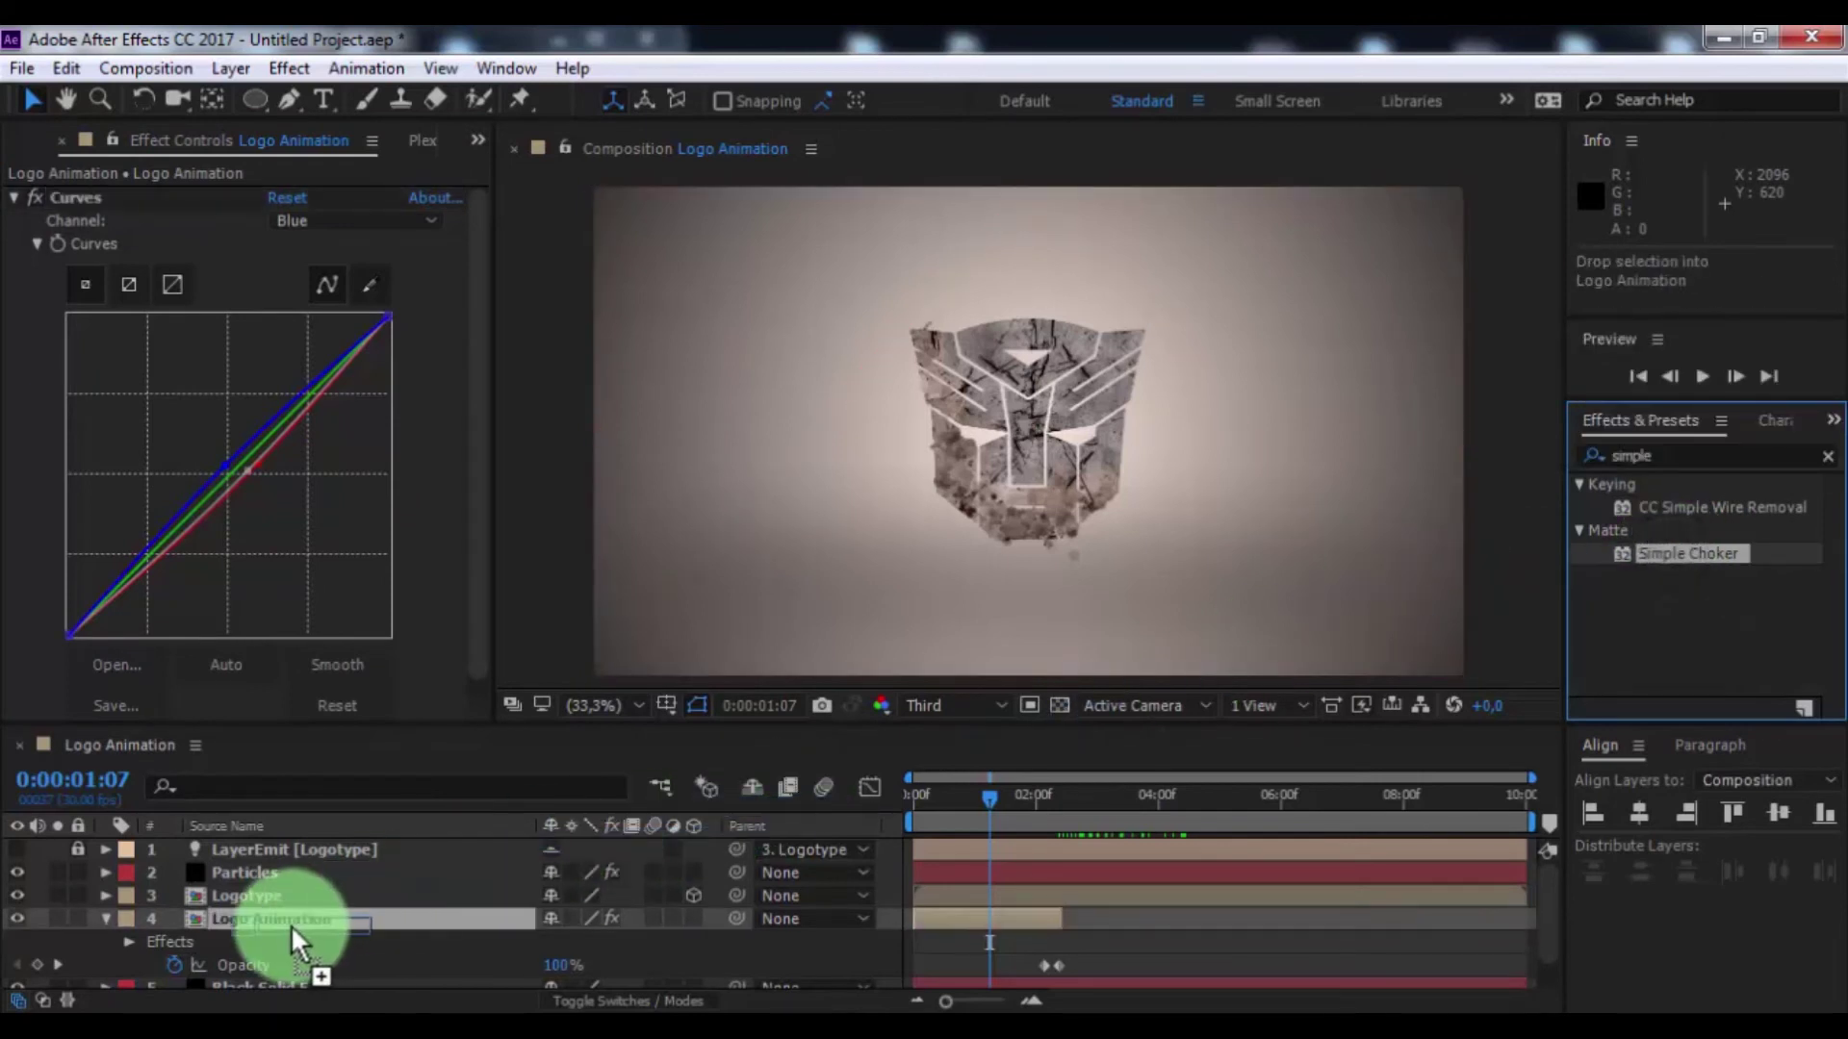
drag(1682, 564, 290, 925)
click(284, 708)
key(Return)
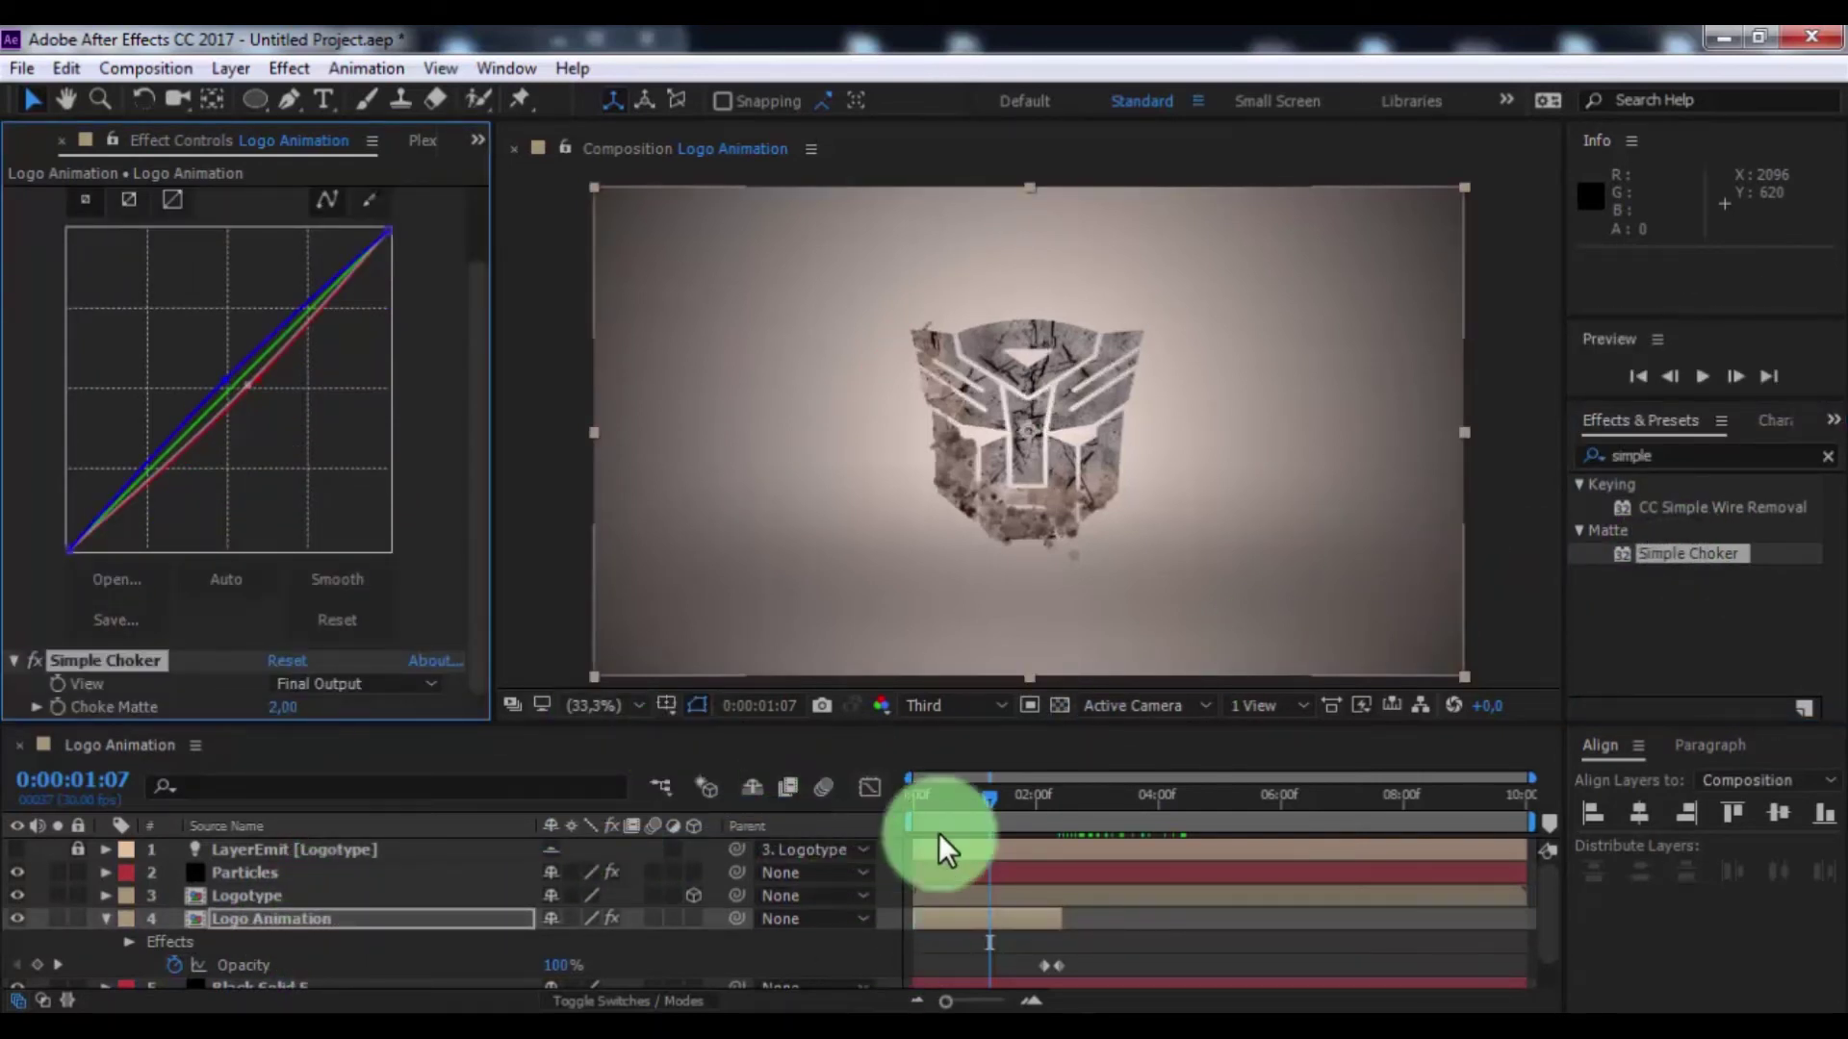
Preview the animation from the start of the timeline
drag(986, 799, 812, 832)
click(1270, 954)
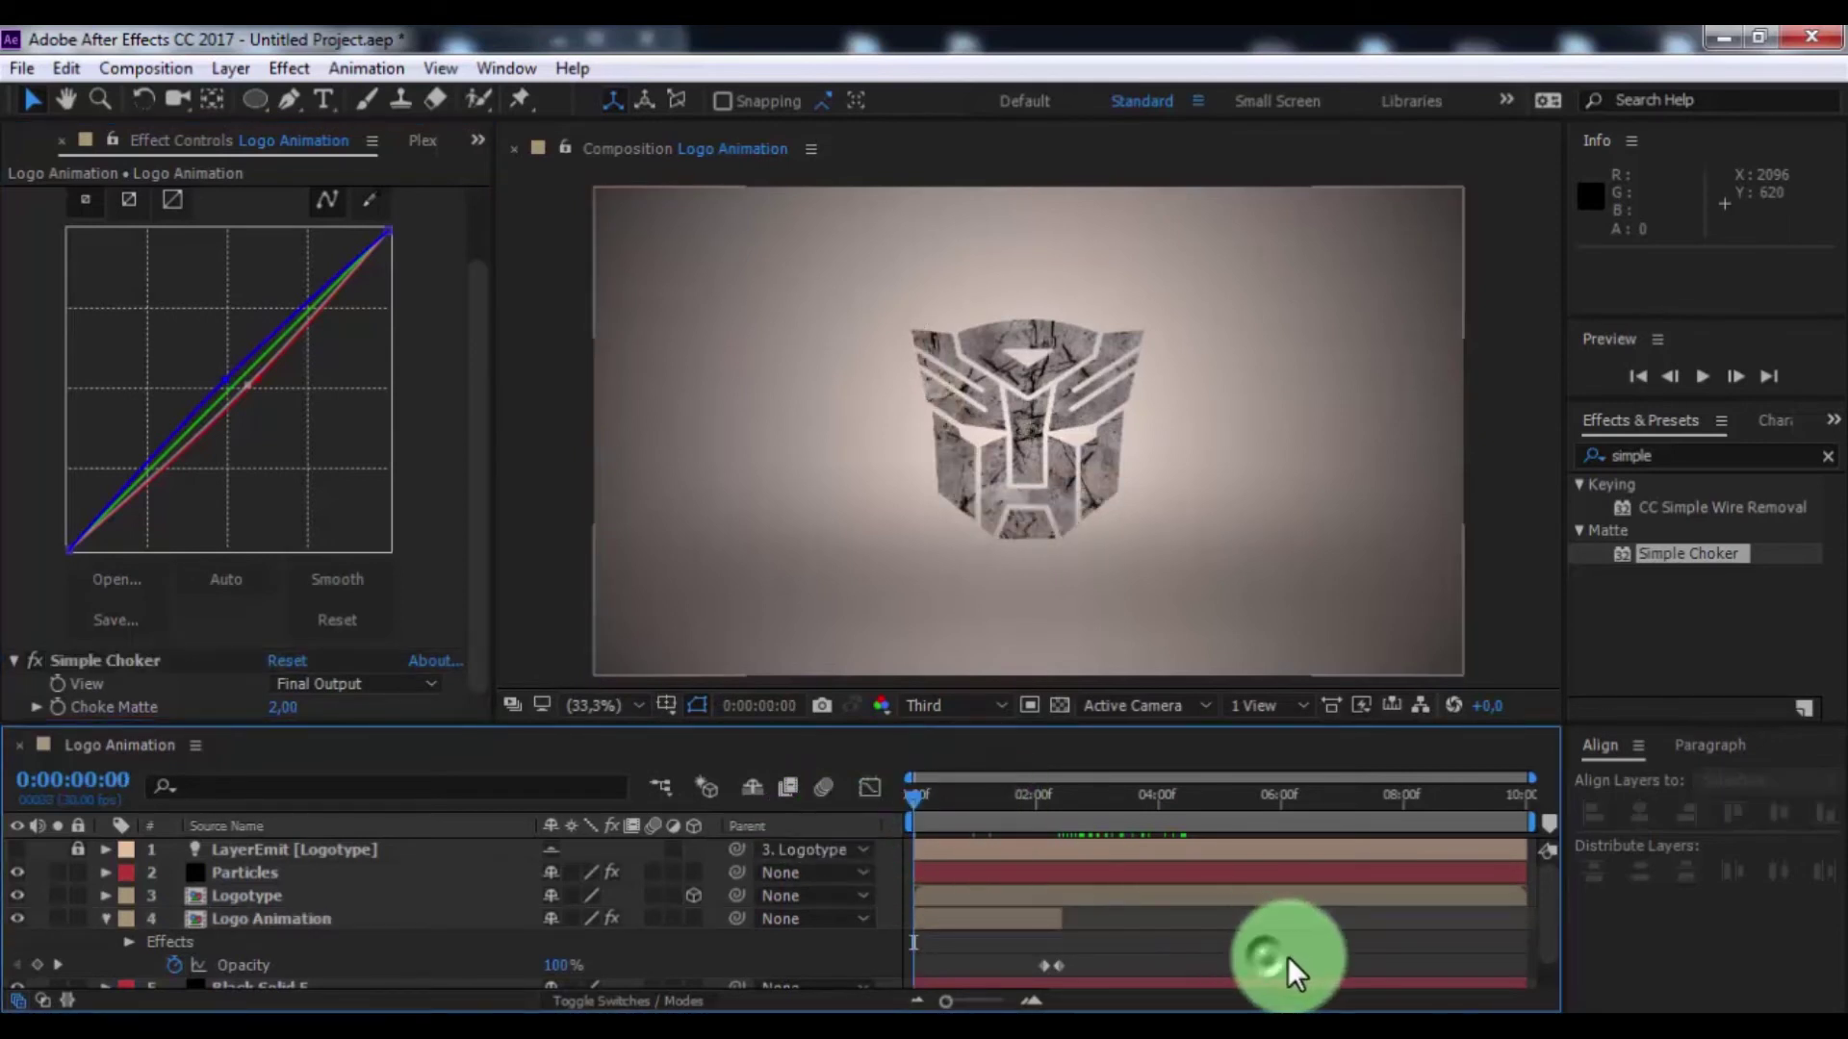
click(1700, 377)
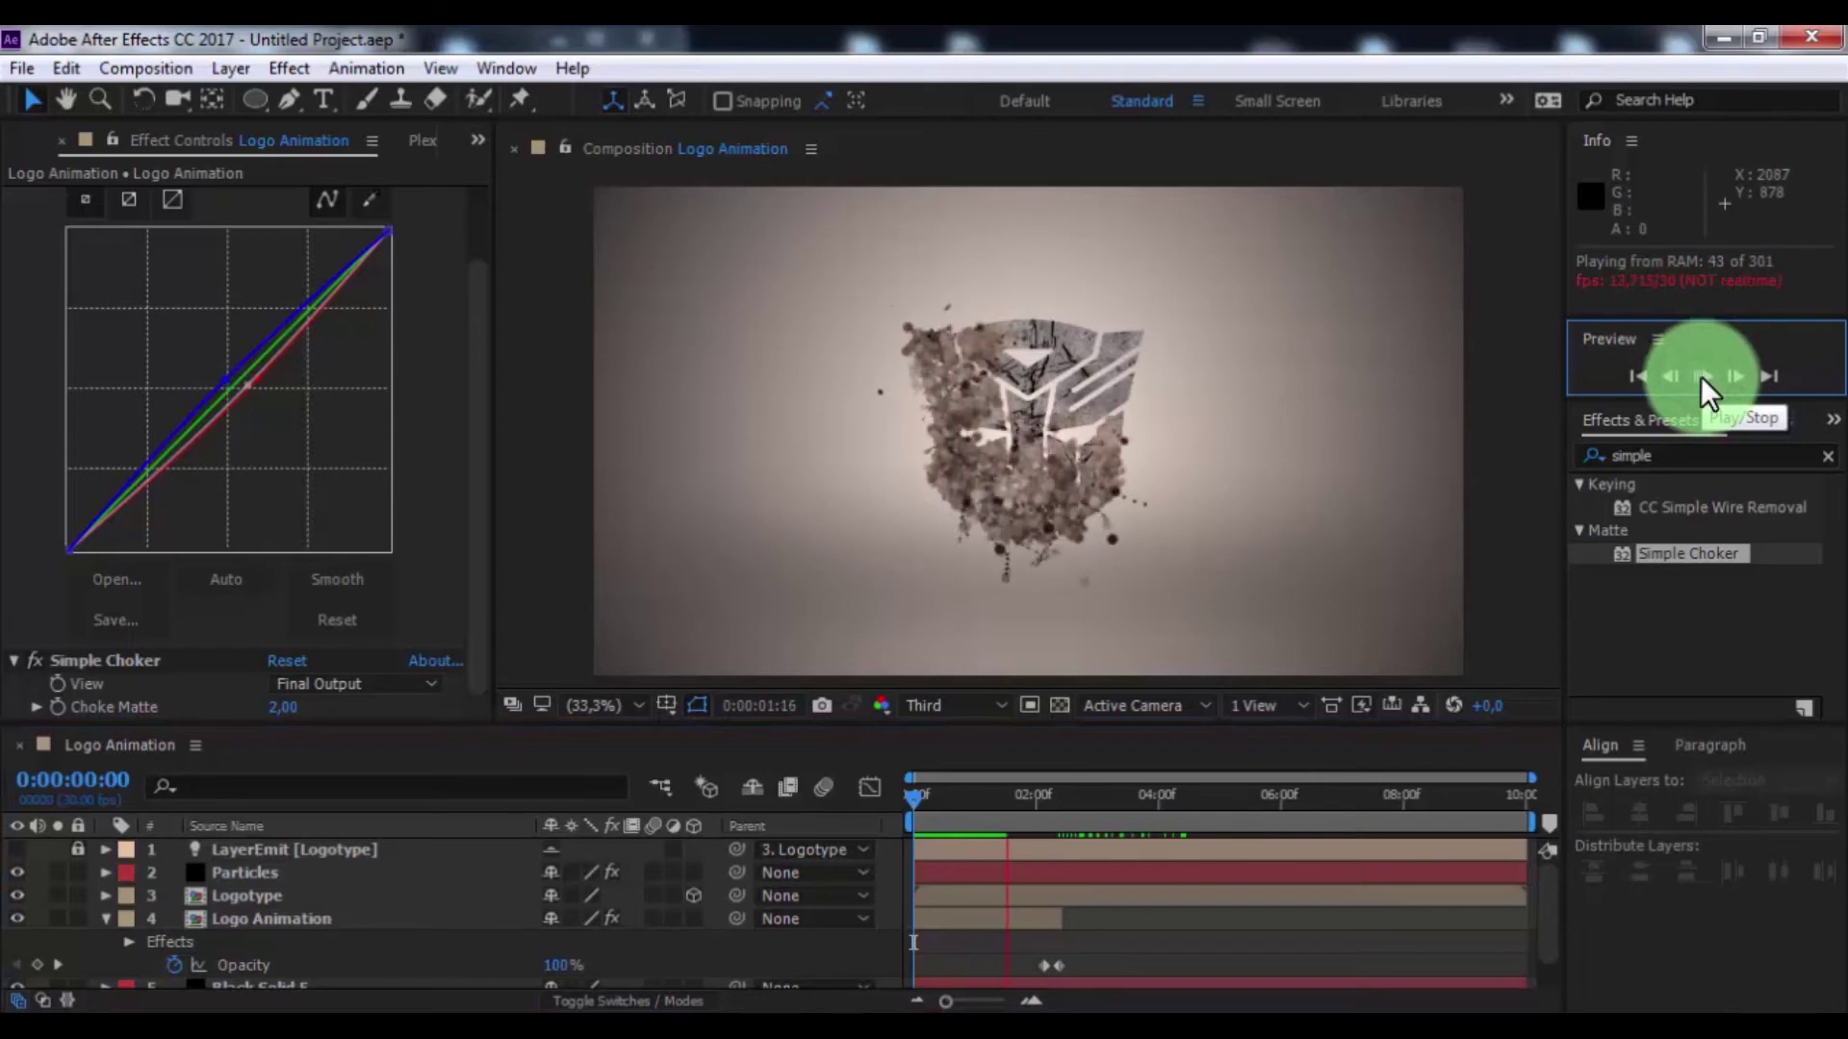
click(1701, 377)
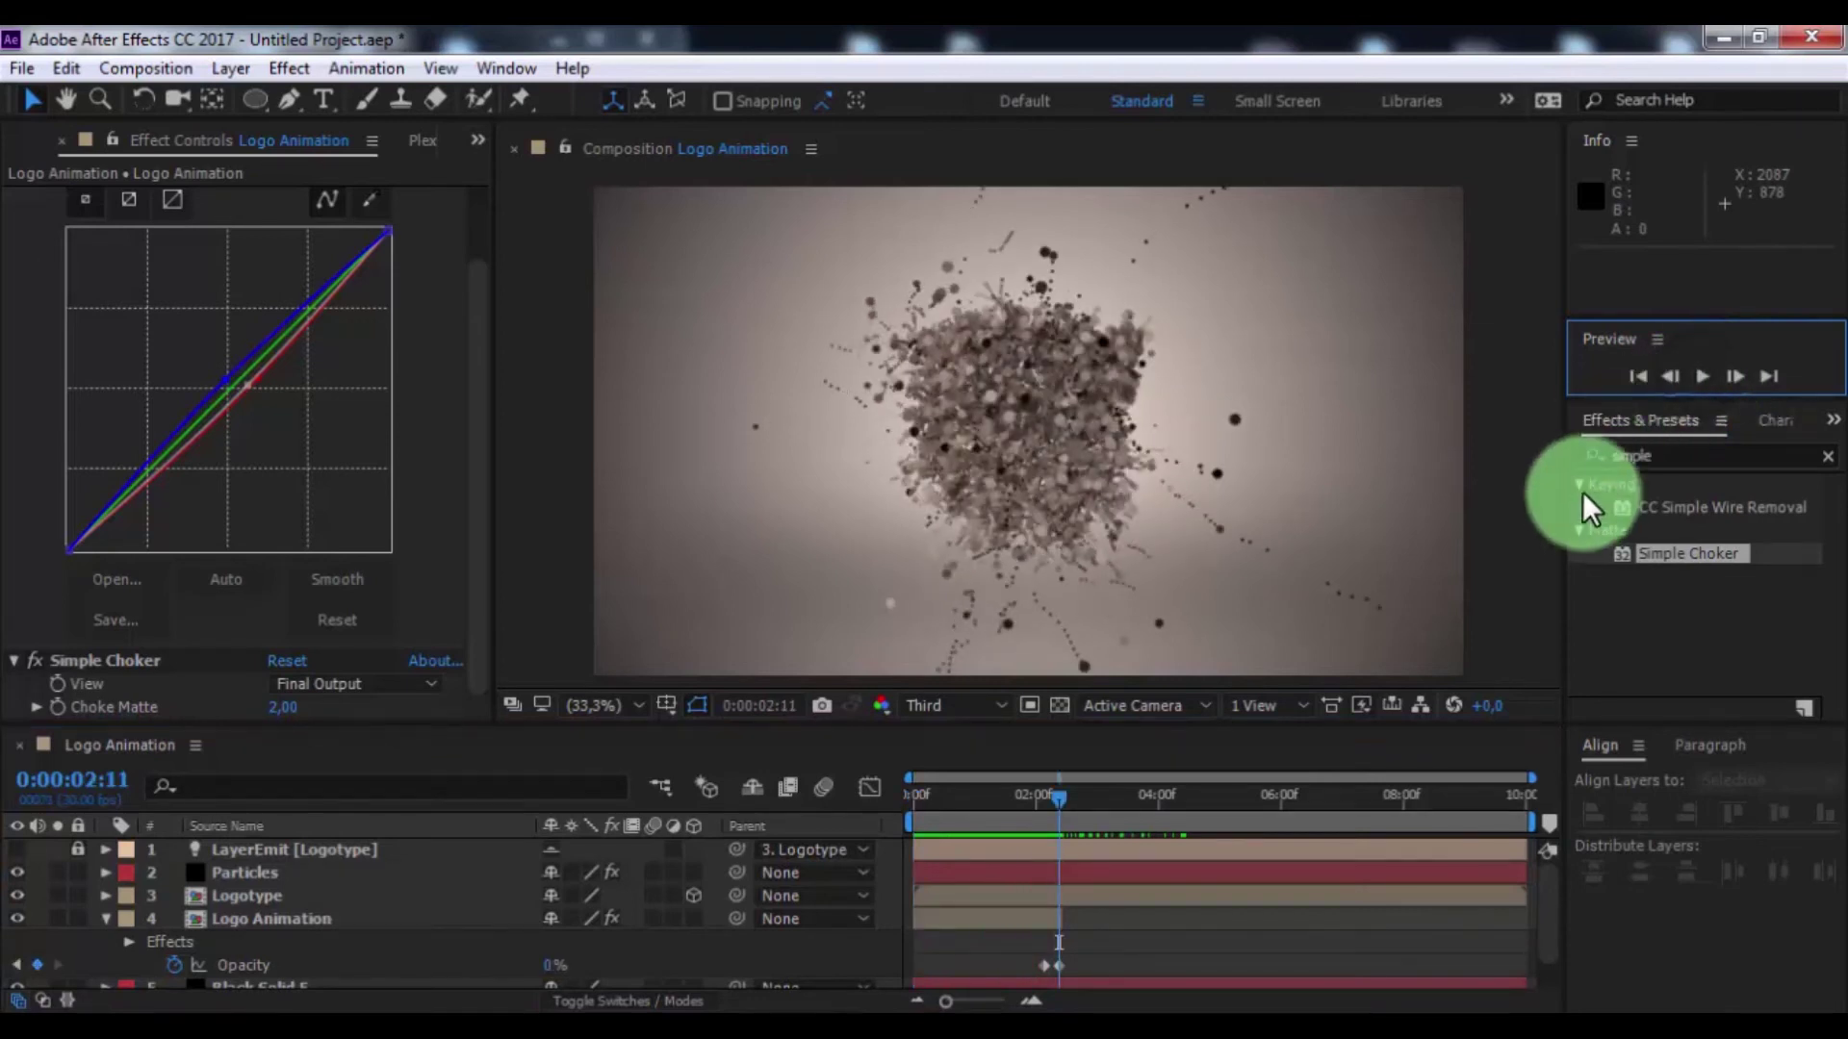
click(101, 922)
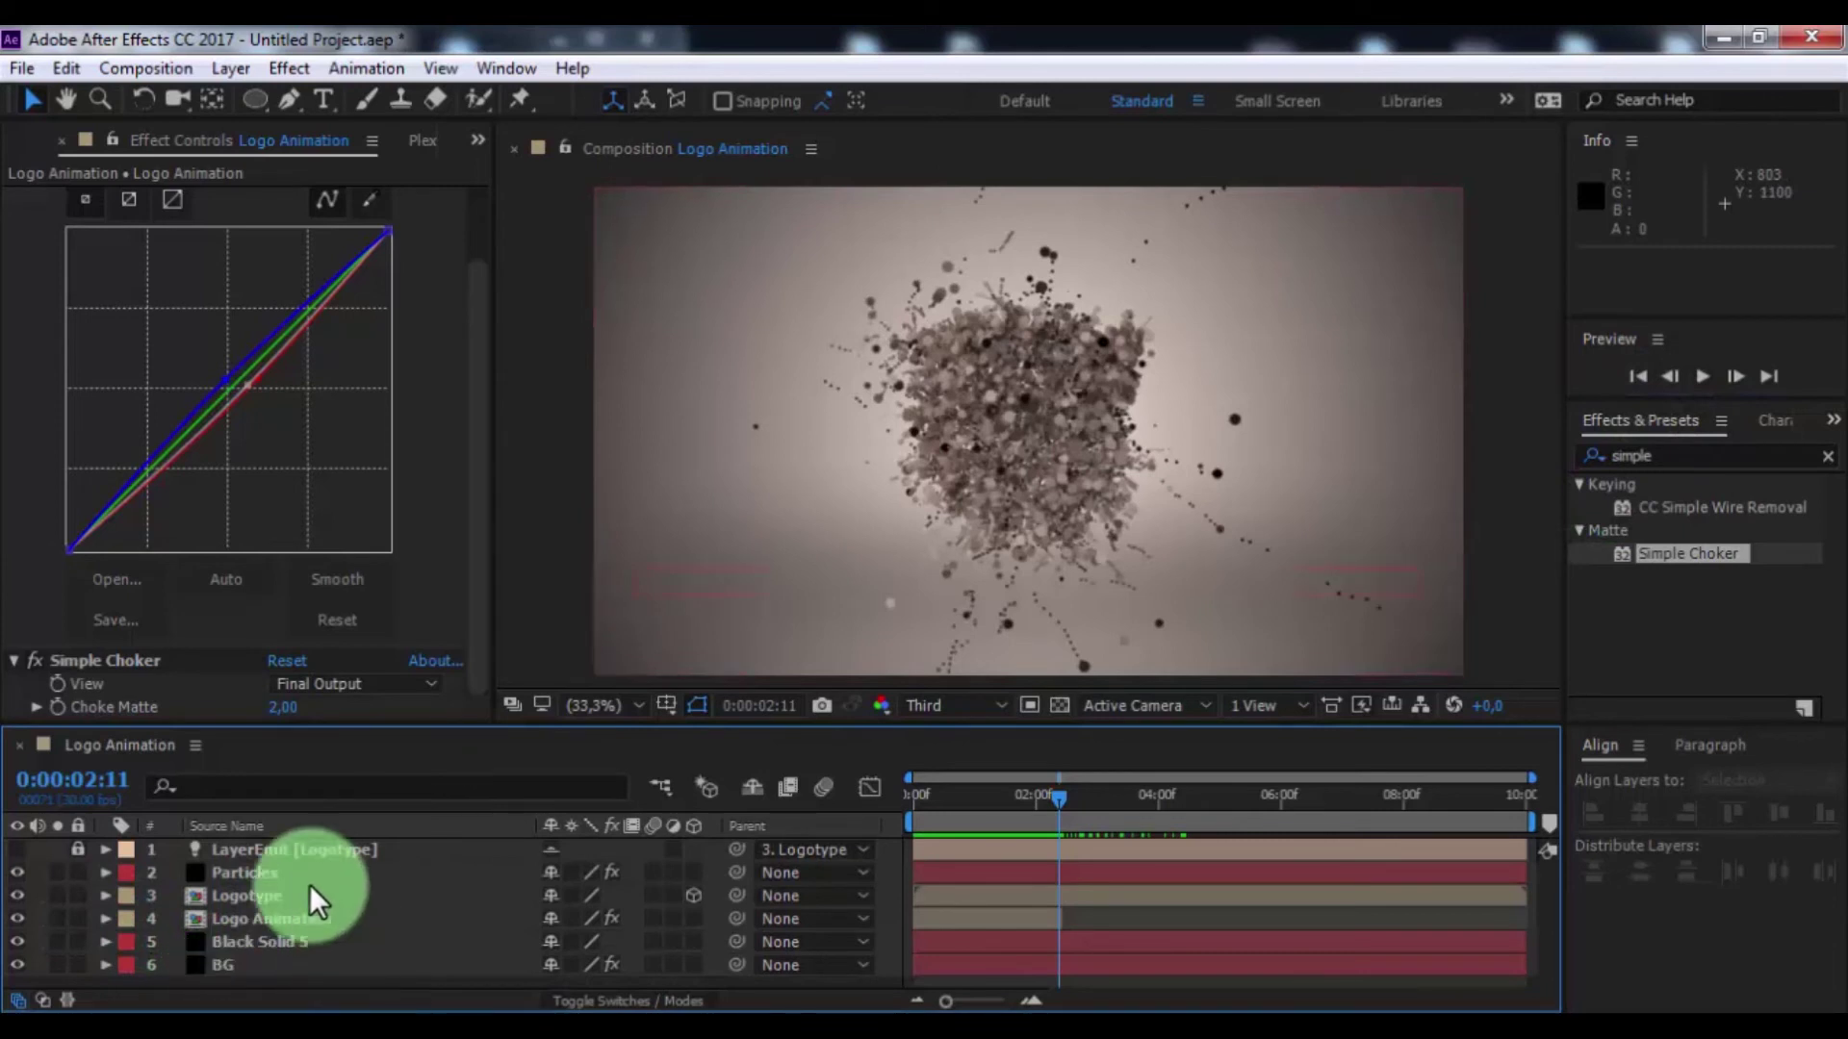
Shift the Particles and Logotype layers later to start near 1:27
click(262, 890)
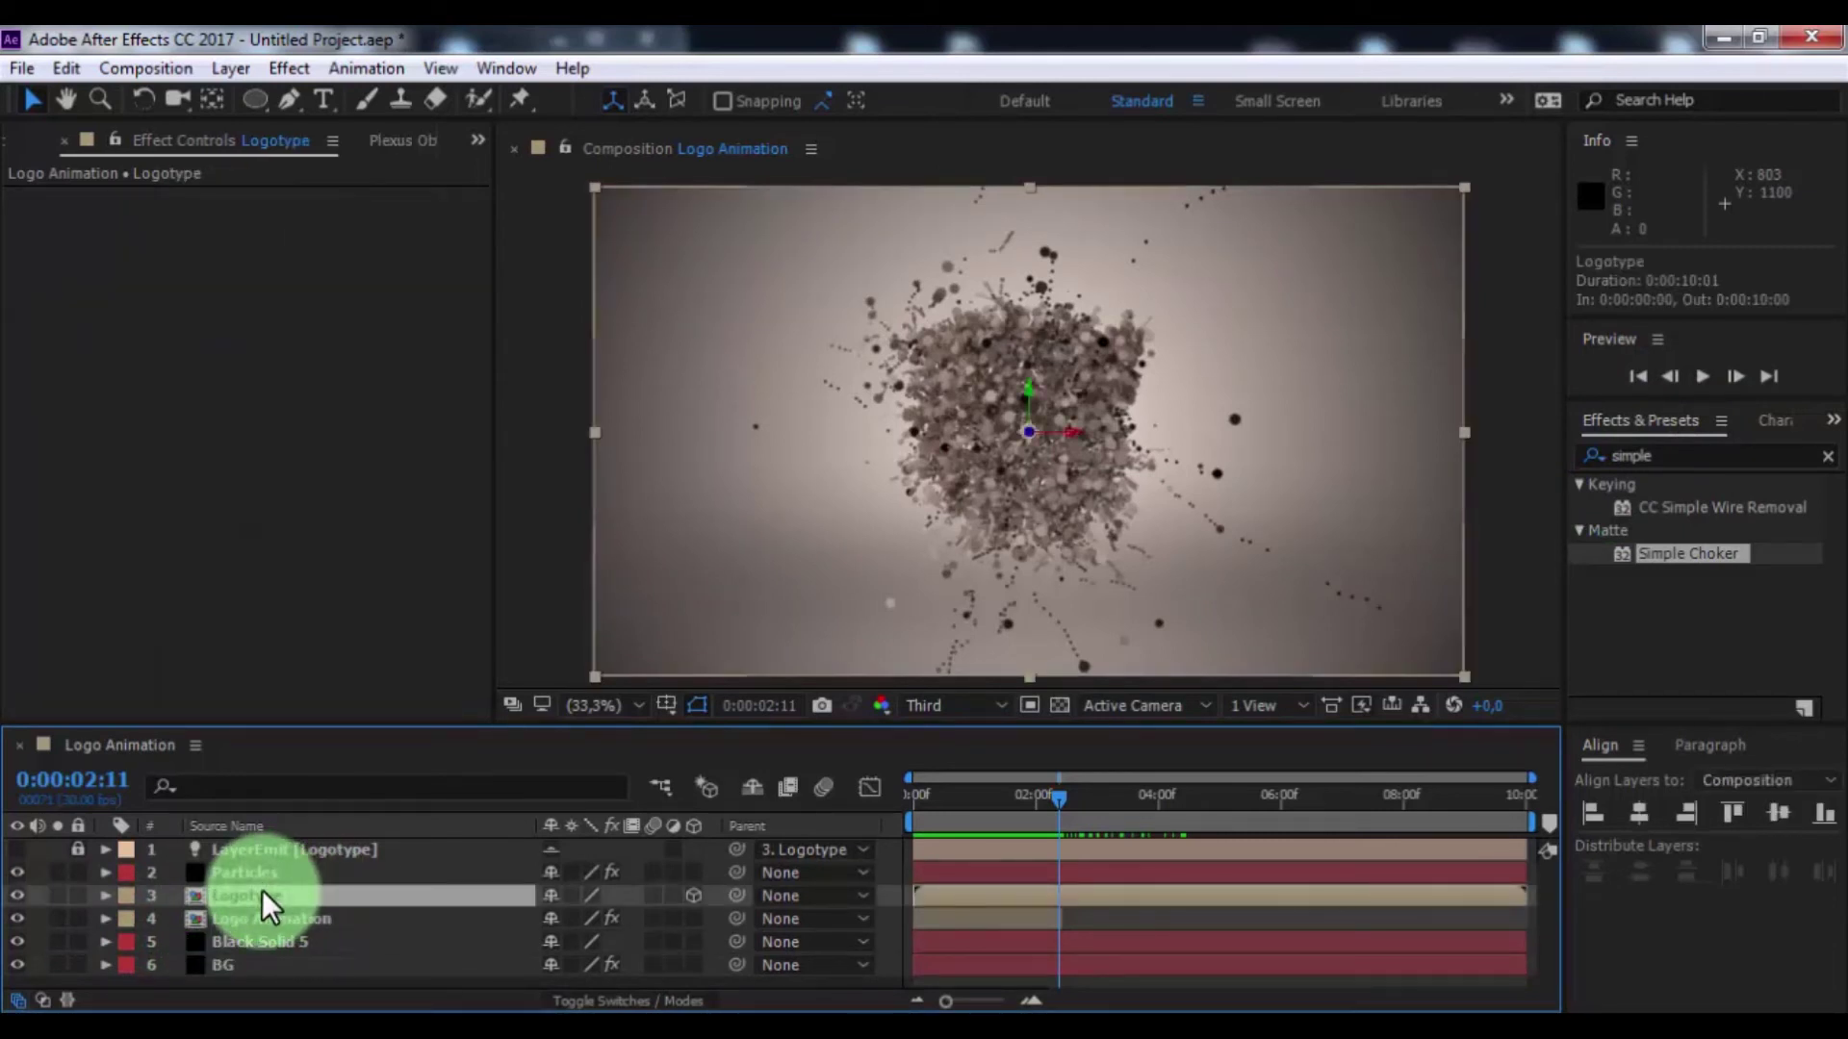
ctrl+click(263, 876)
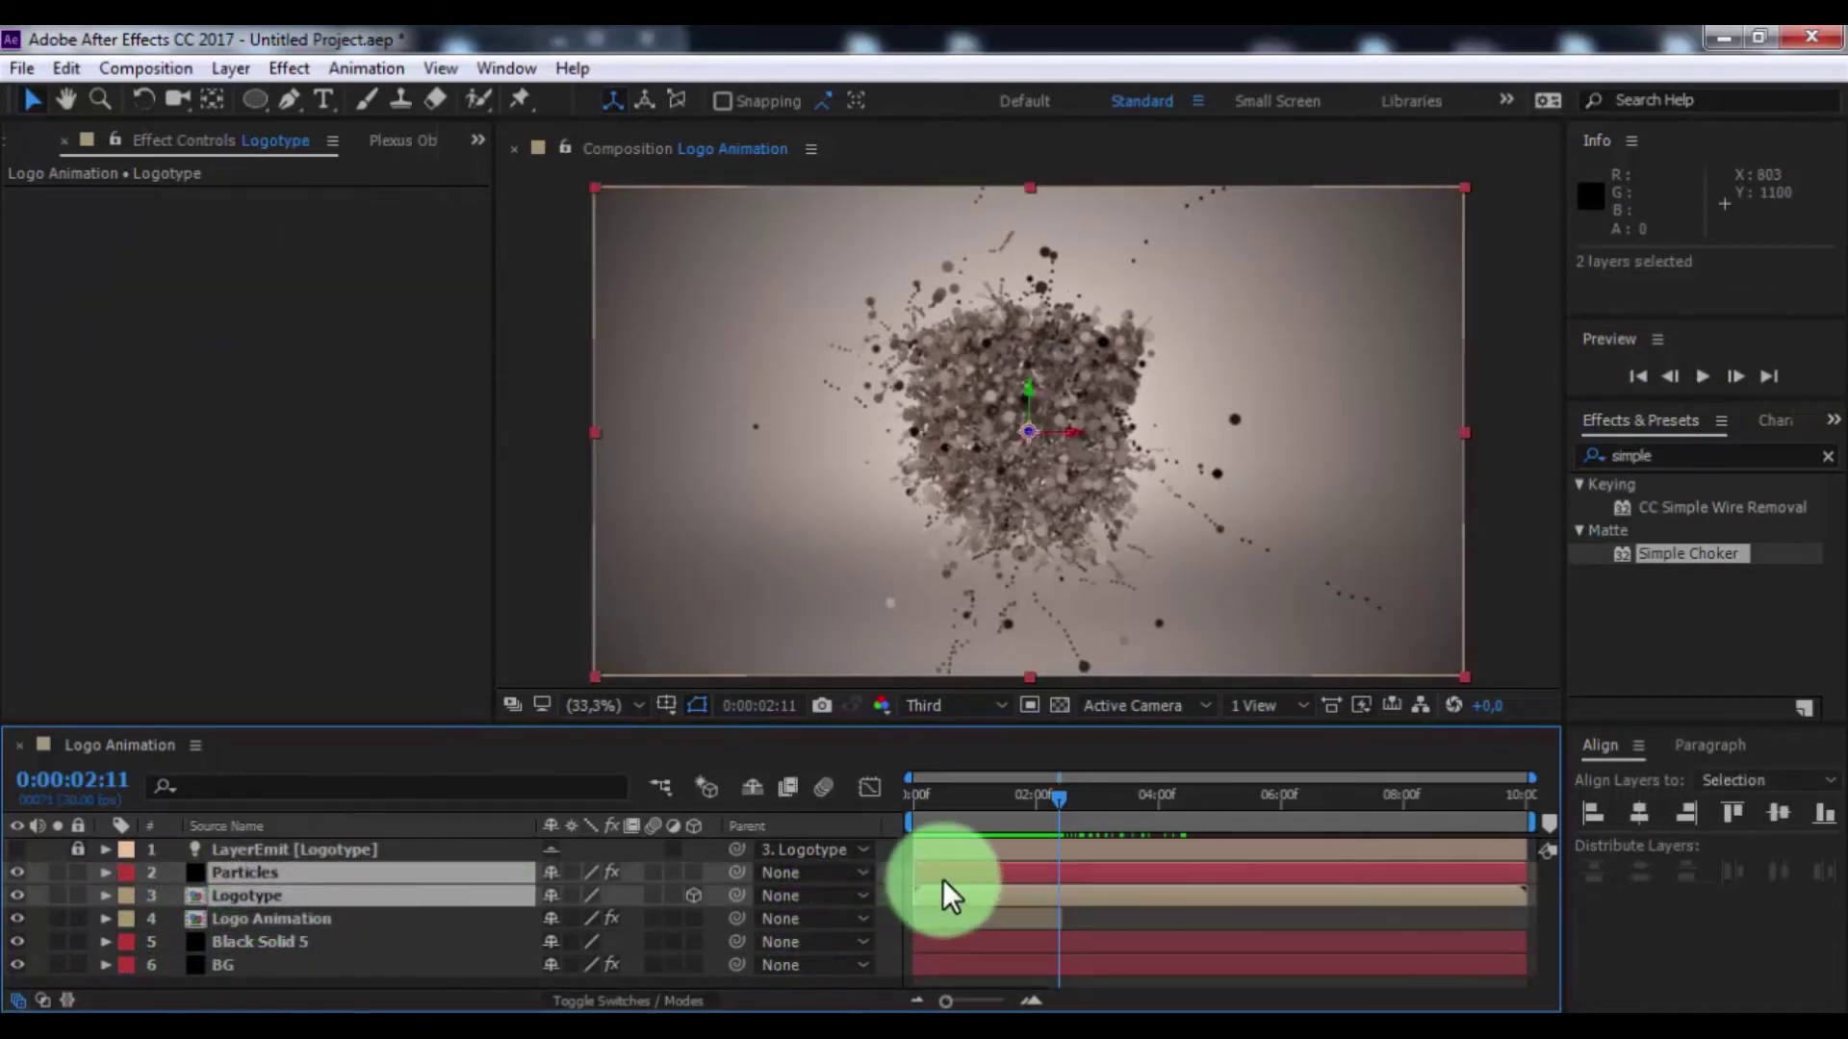
drag(949, 895, 1070, 897)
drag(911, 799, 1166, 796)
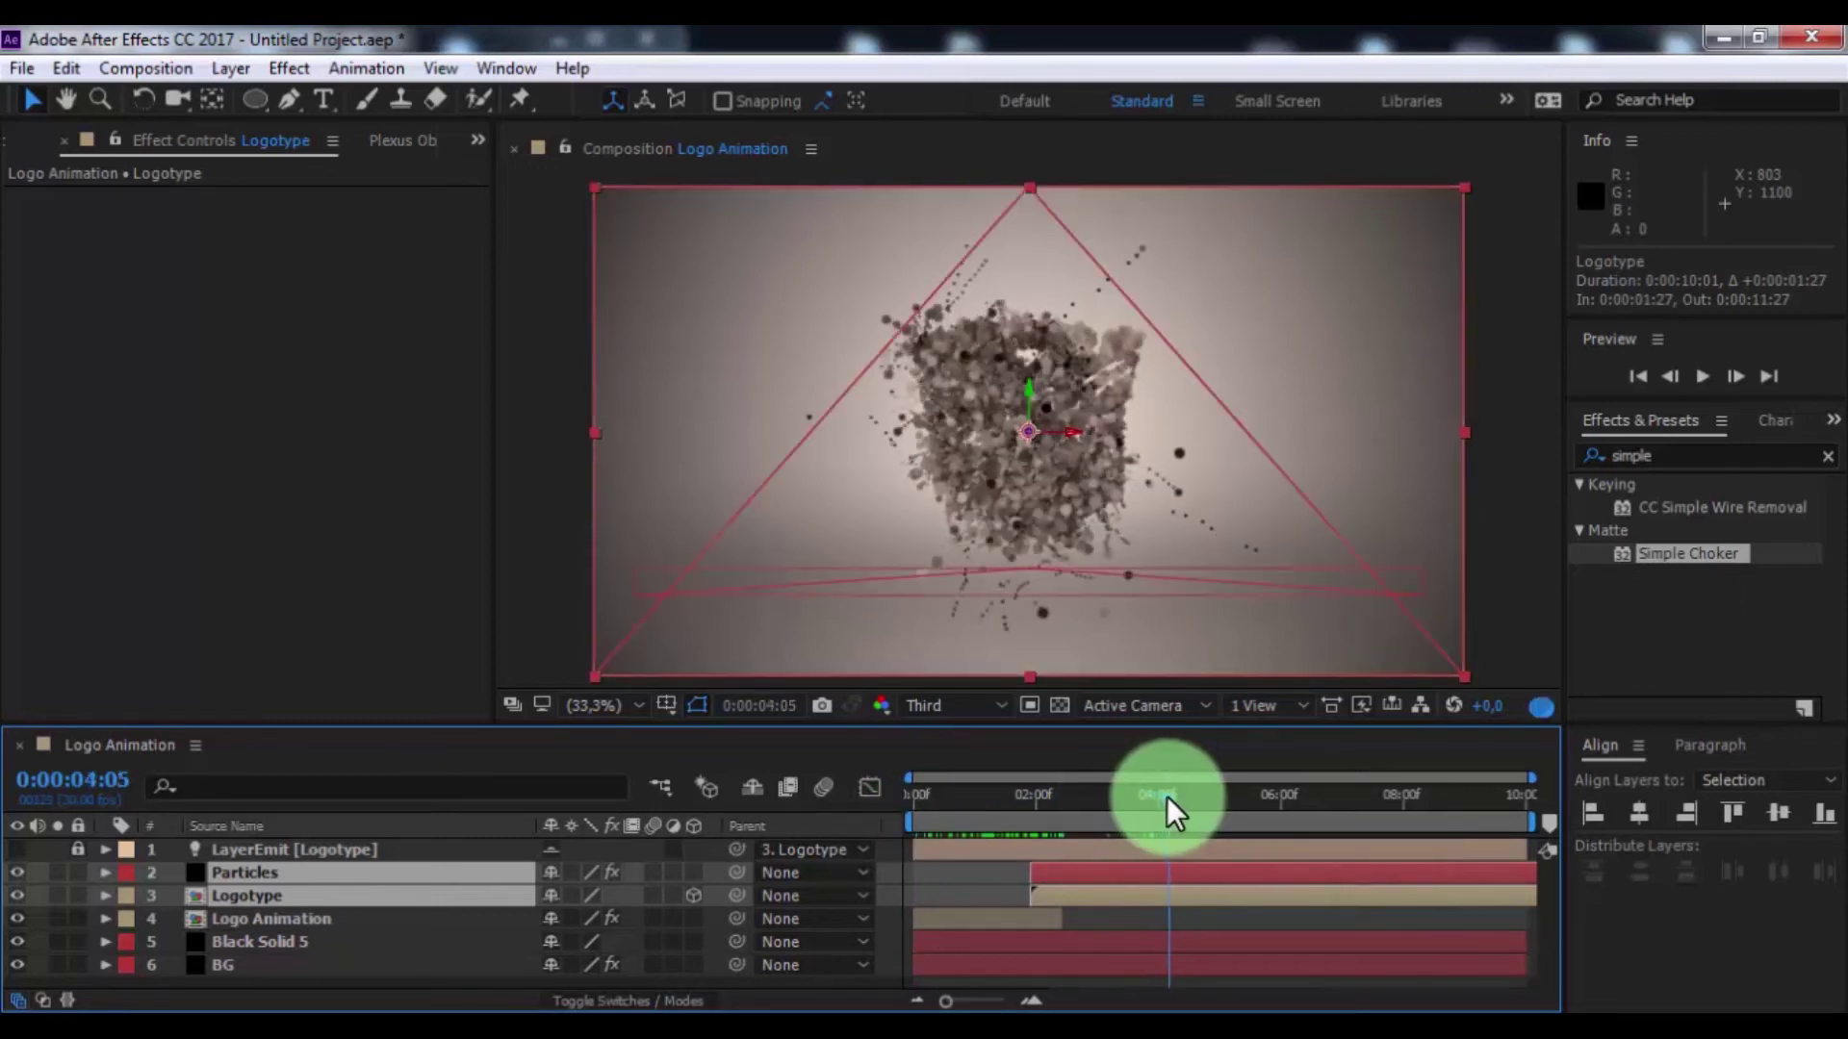
Move Logo Animation's Opacity keyframes later and extend its out point to 0:00:04:04
click(1097, 920)
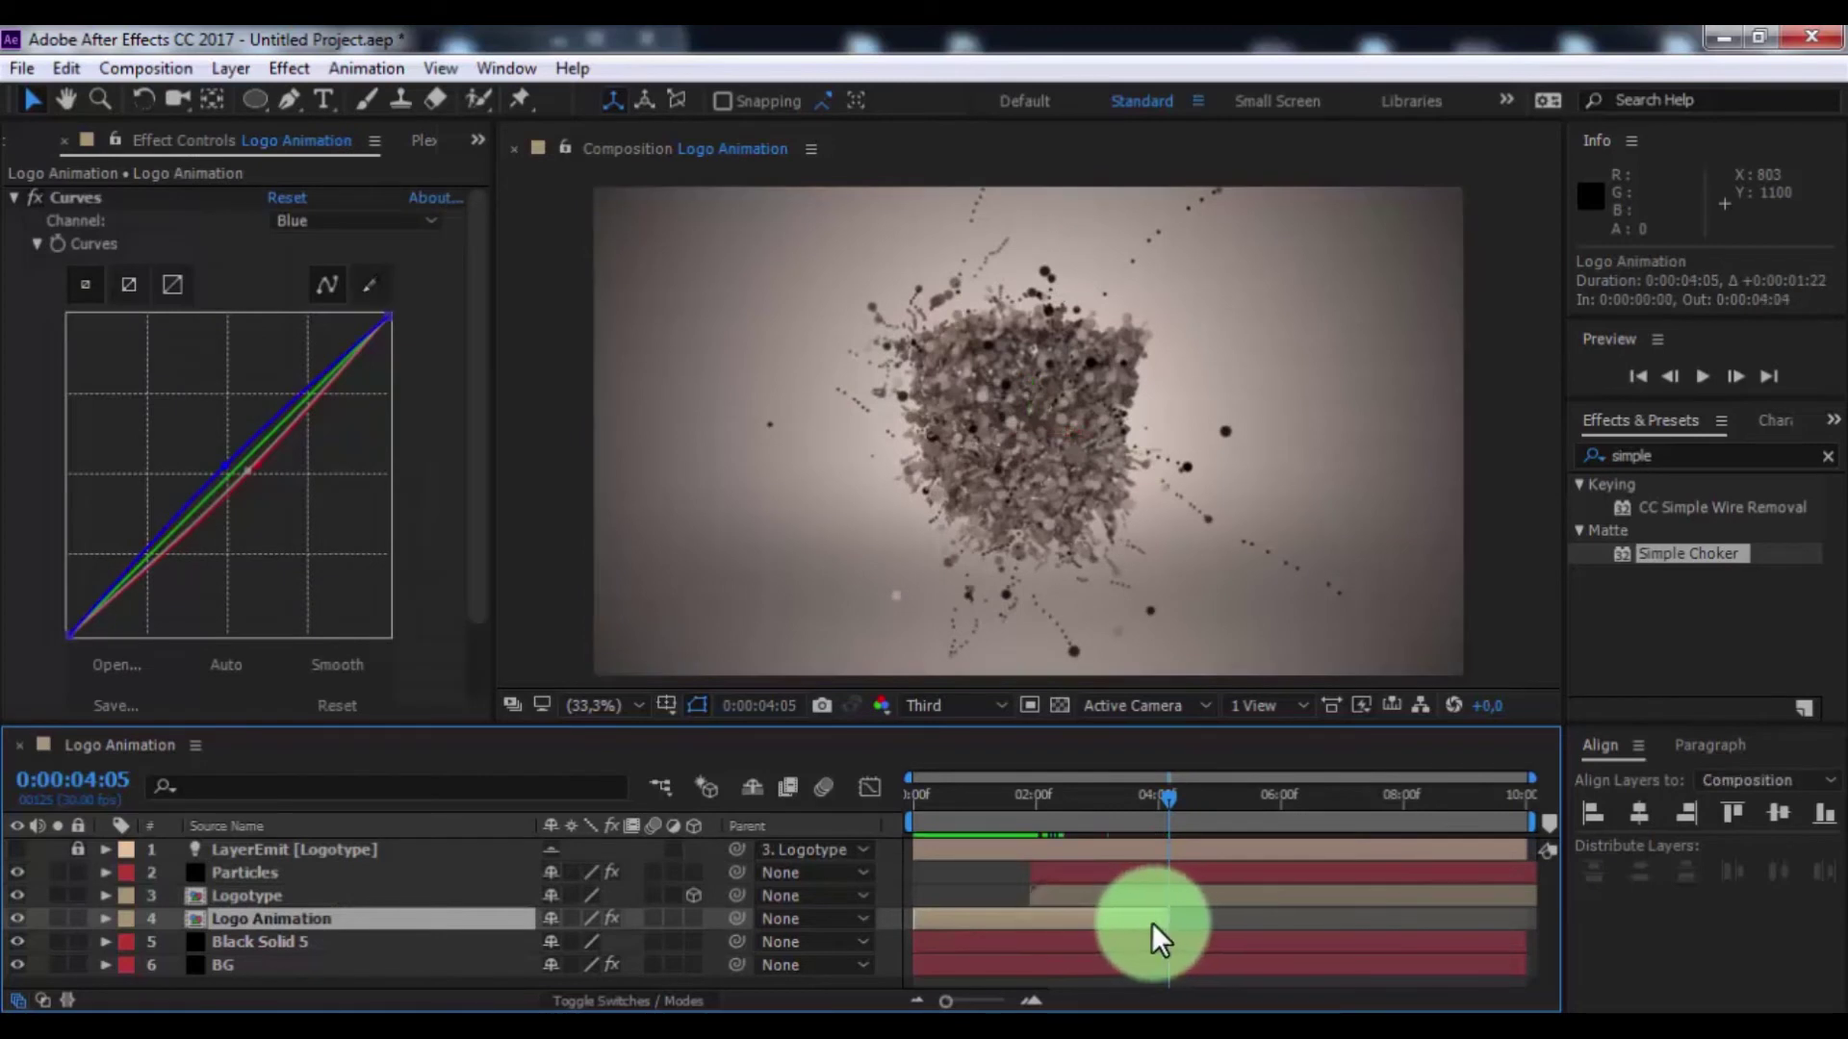
key(t)
click(1054, 966)
drag(1056, 965, 1166, 964)
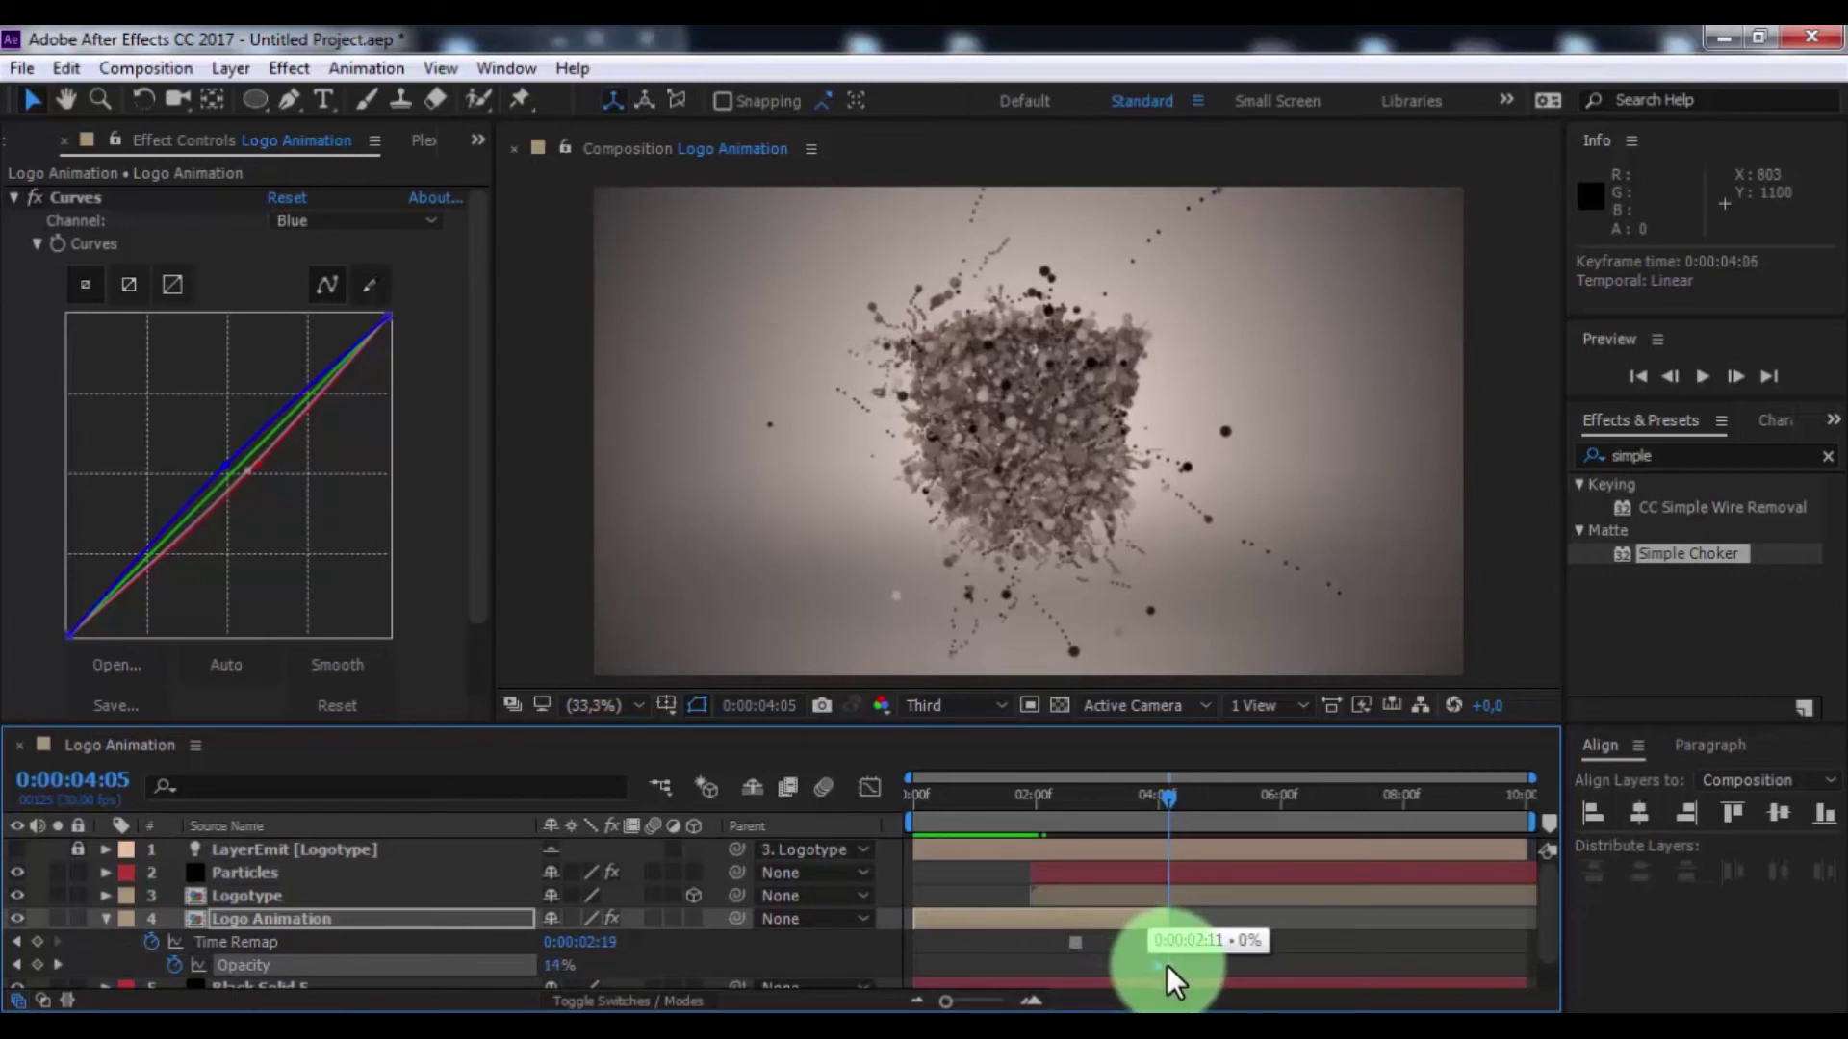
key(alt+])
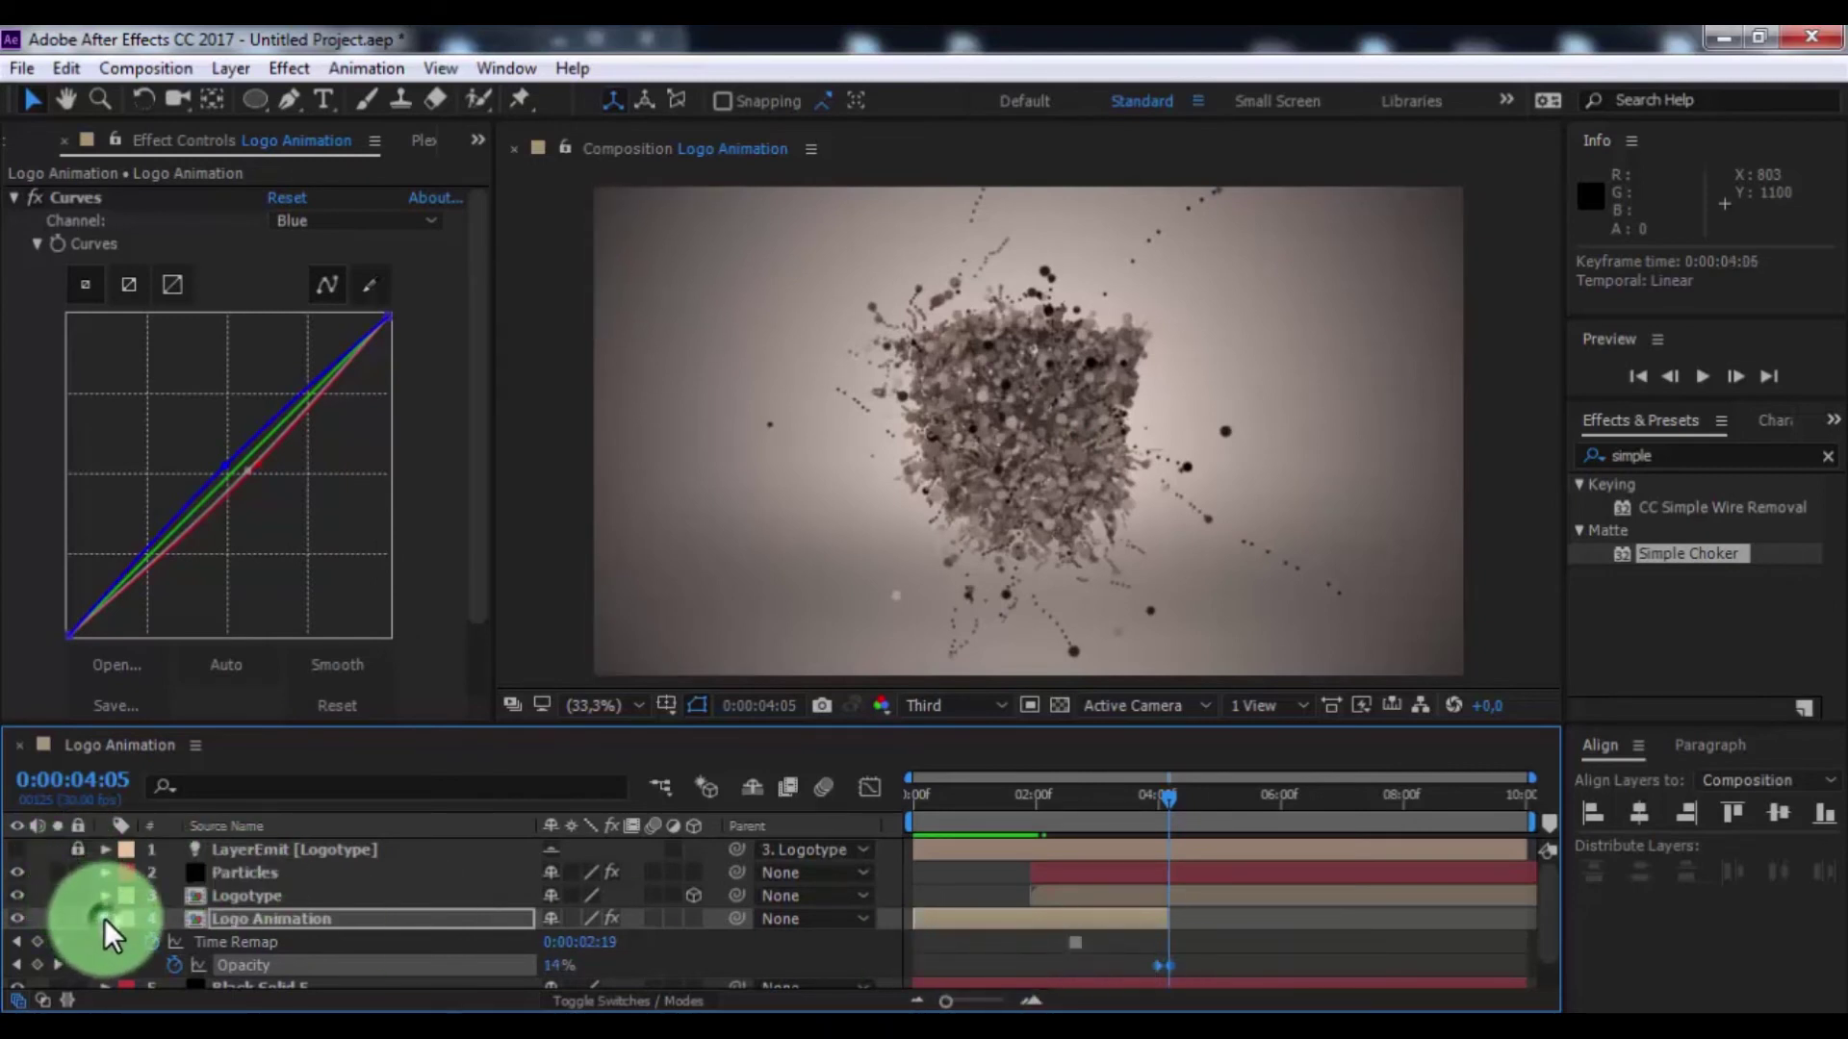
click(104, 918)
click(932, 884)
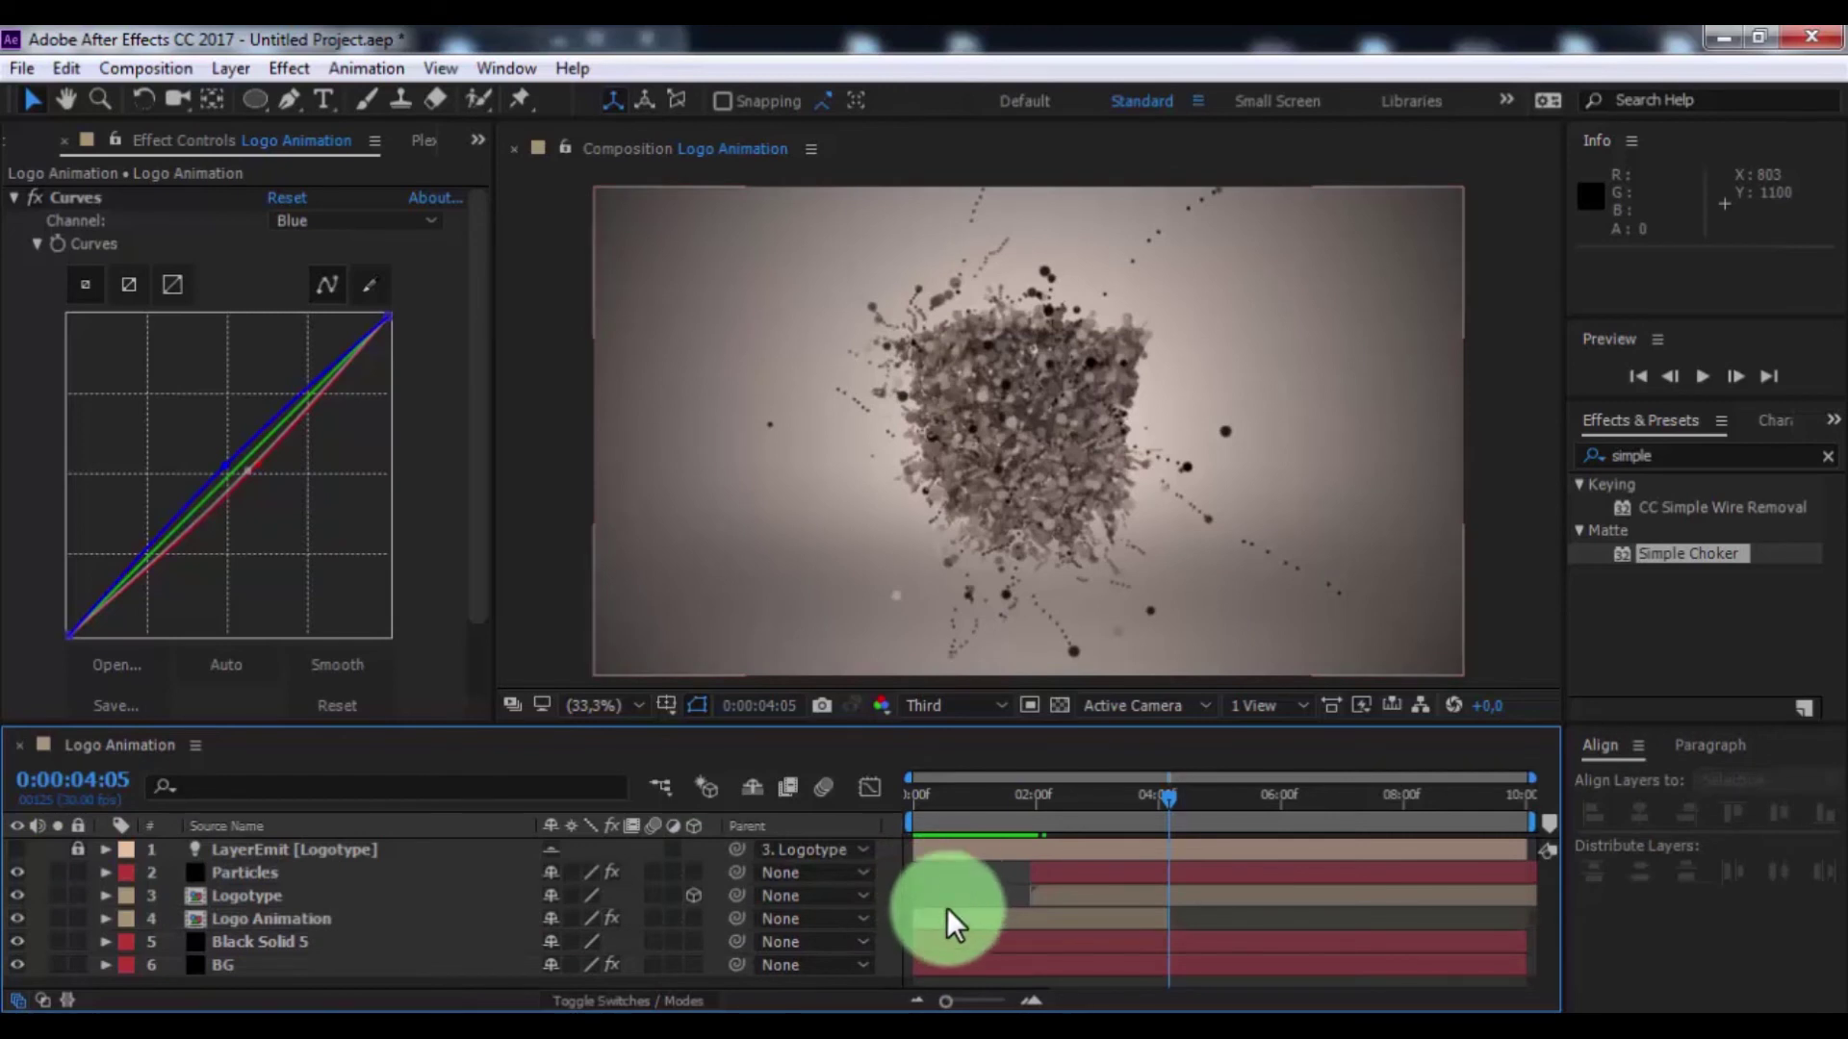
click(975, 927)
Keyframe Logo Animation's Scale from 93% at 0:00 to 100% at 0:00:02:29
key(s)
drag(1168, 816, 1092, 825)
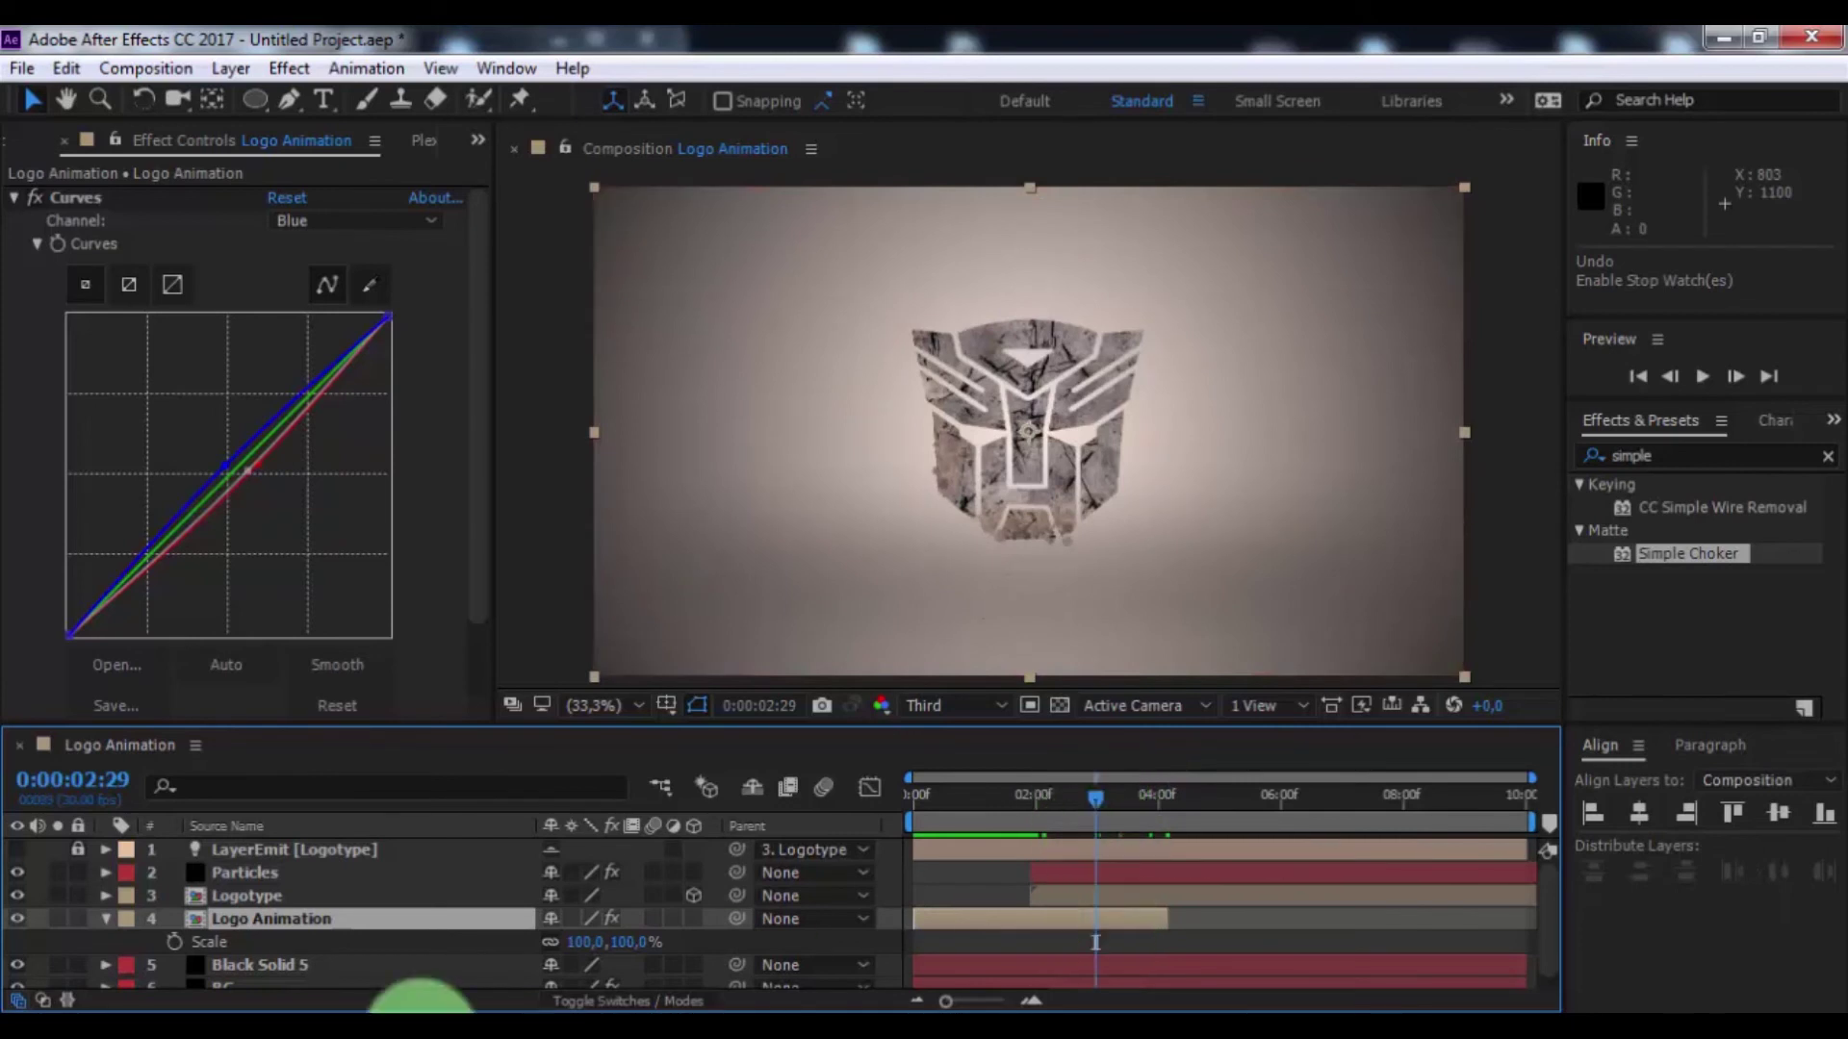
click(173, 942)
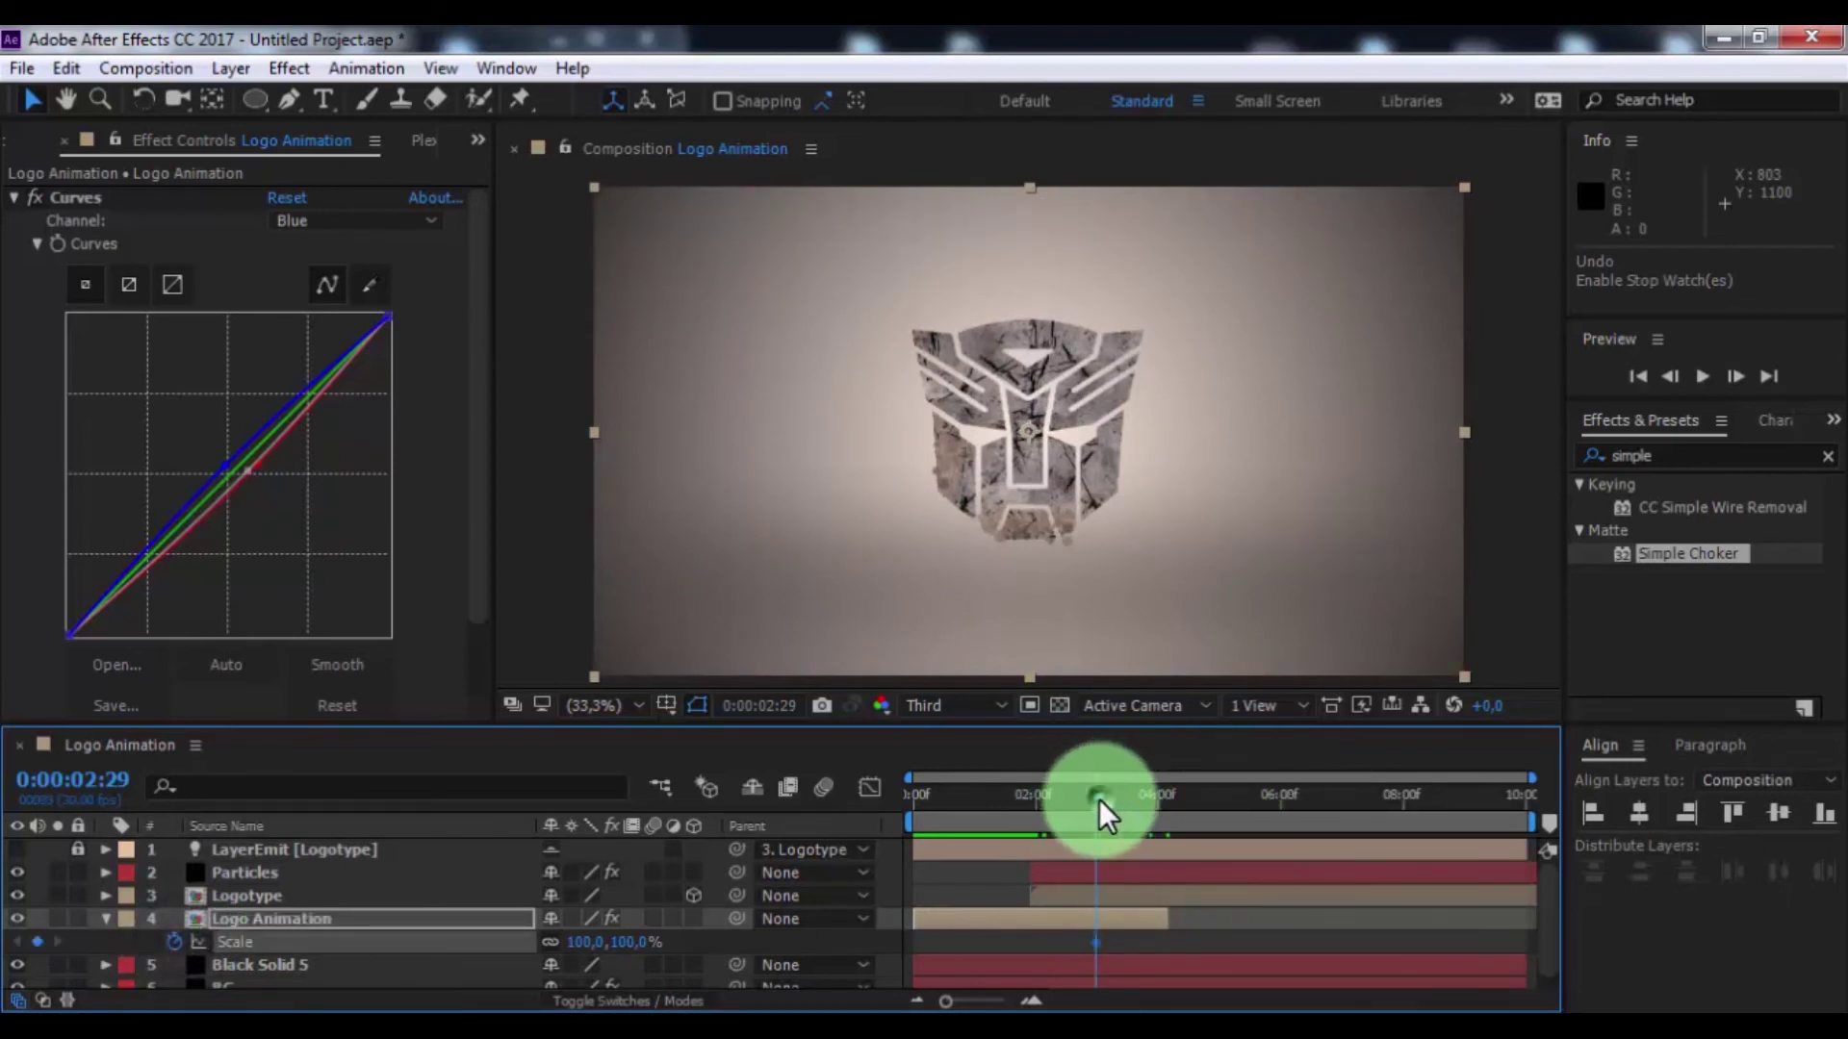
drag(1093, 812, 883, 866)
drag(621, 941, 617, 947)
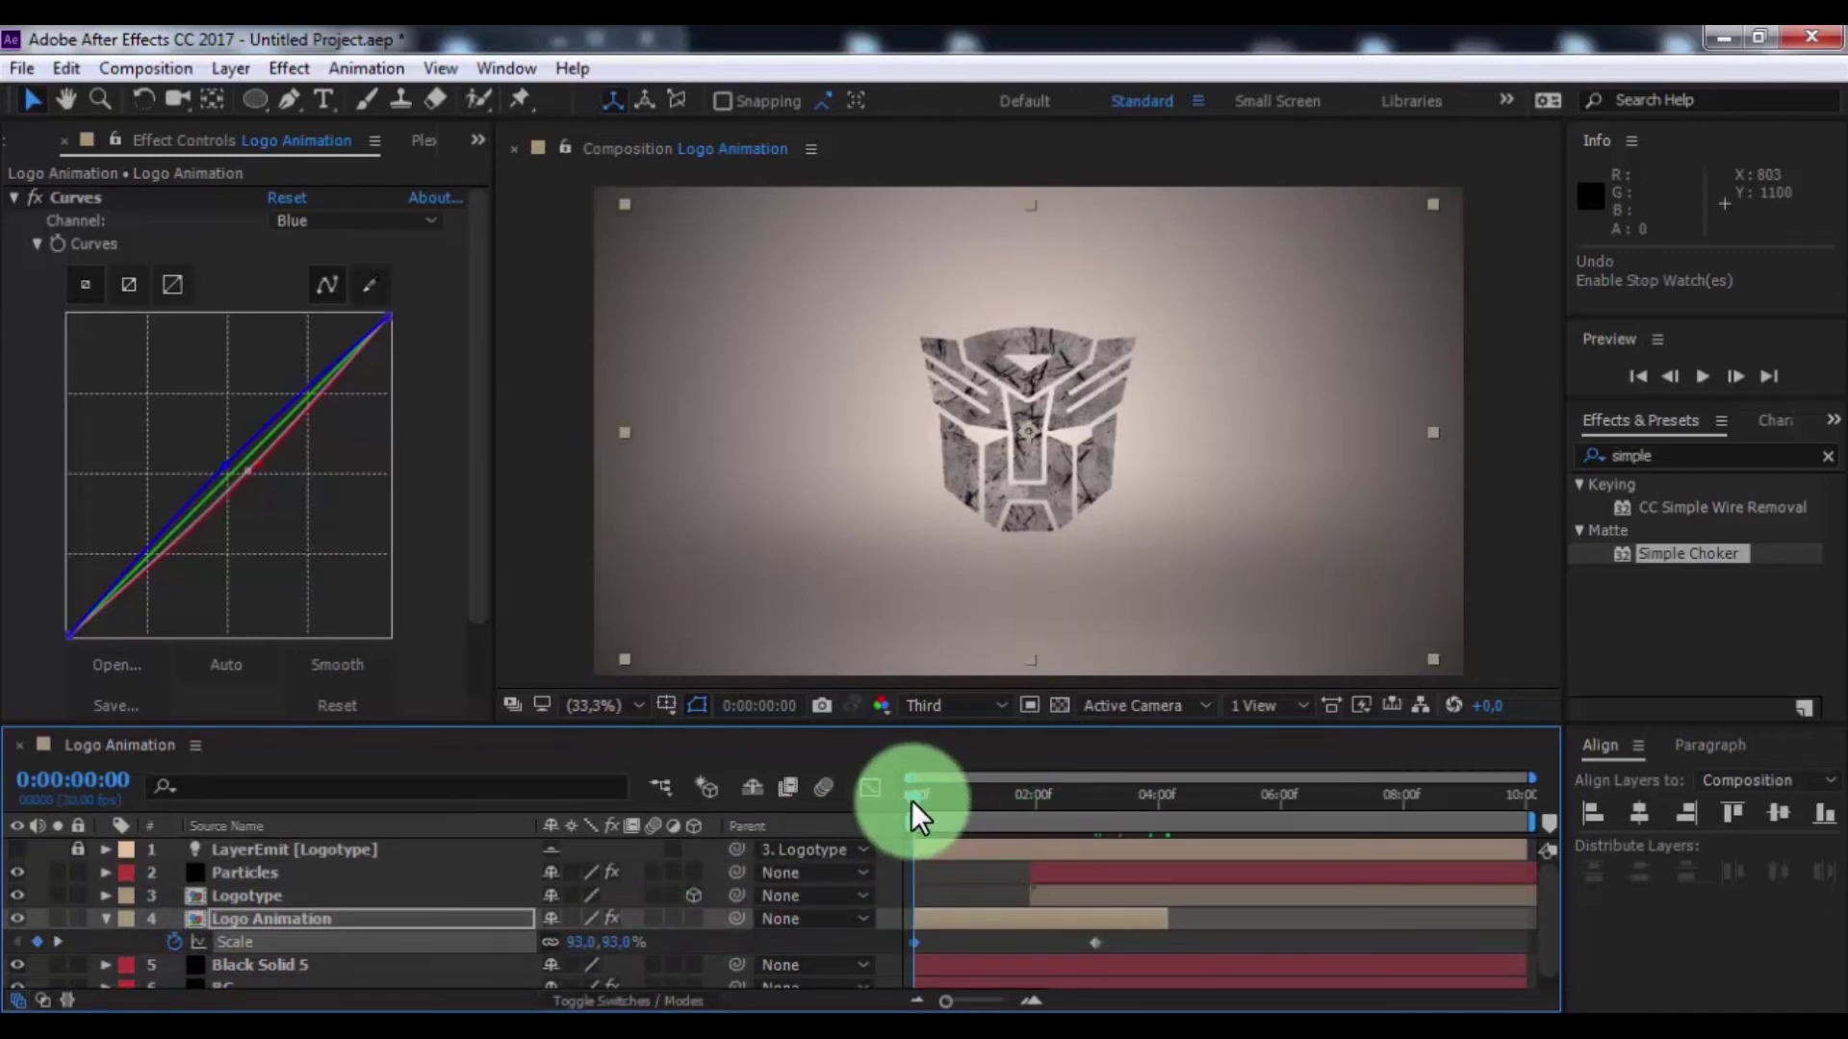
drag(915, 801, 1093, 808)
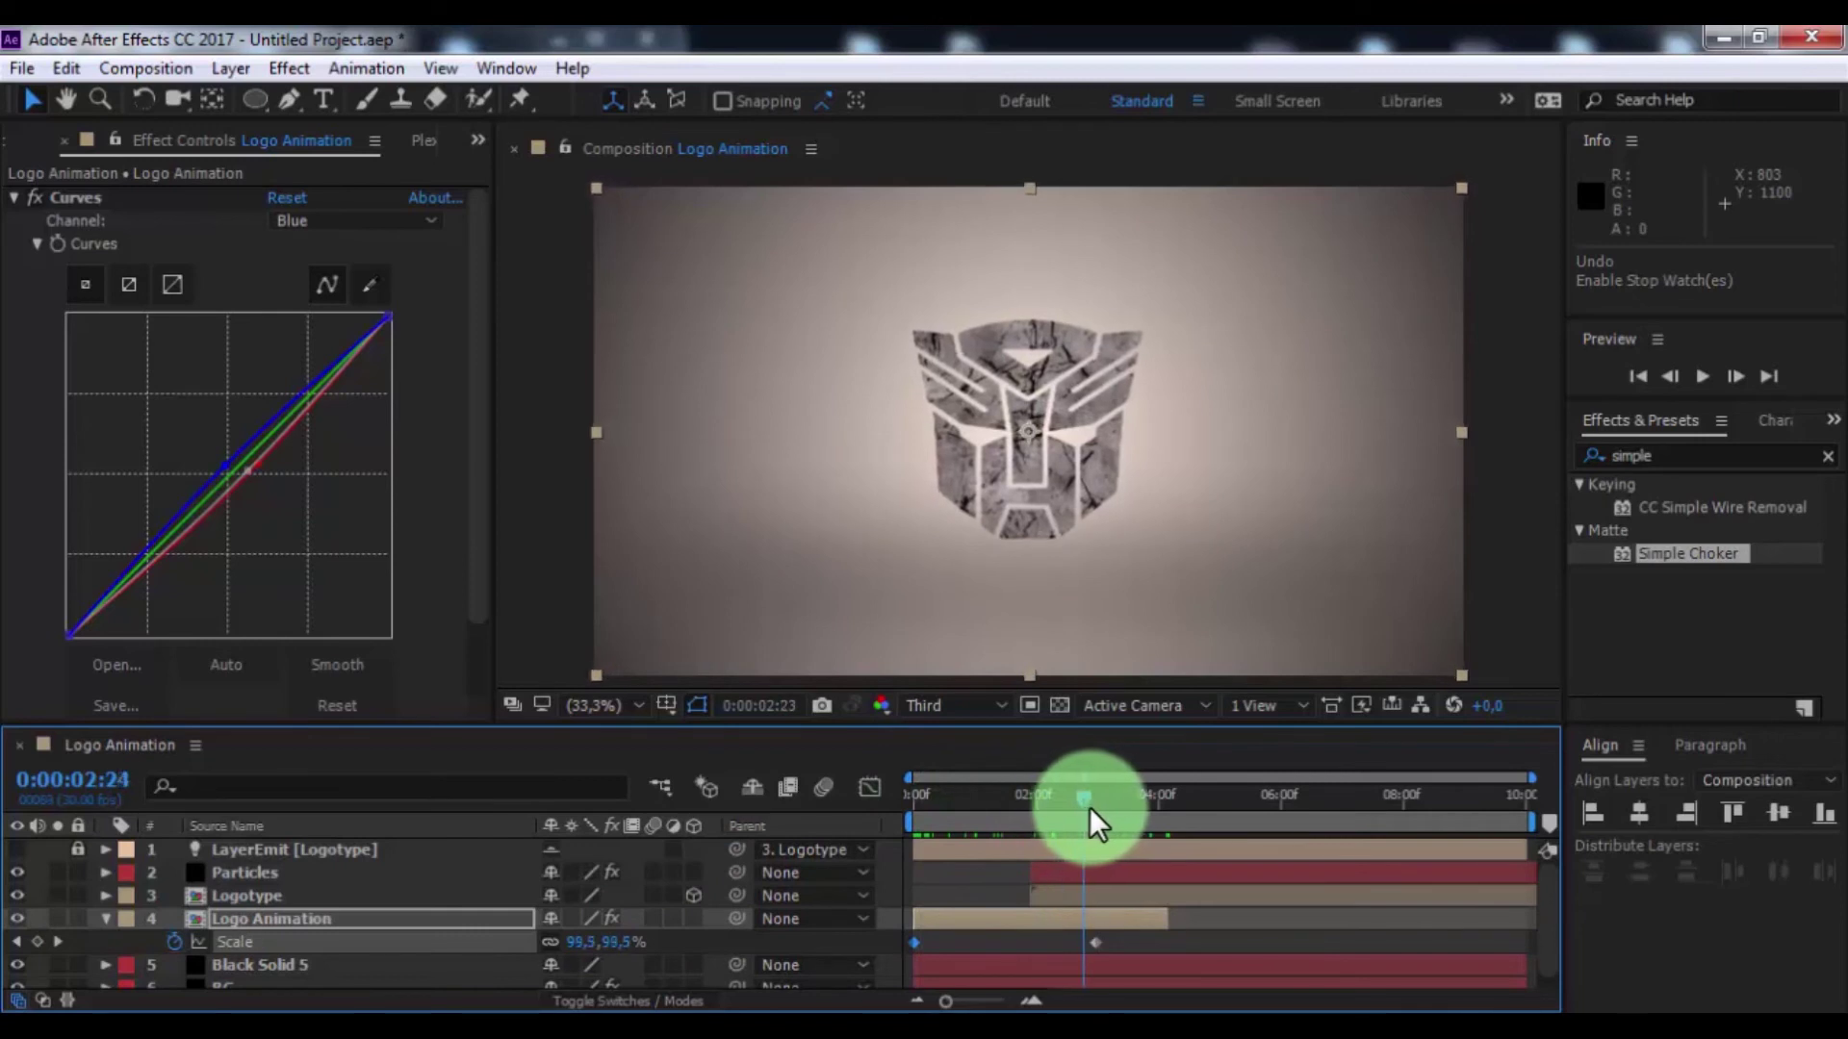
drag(1093, 806, 909, 835)
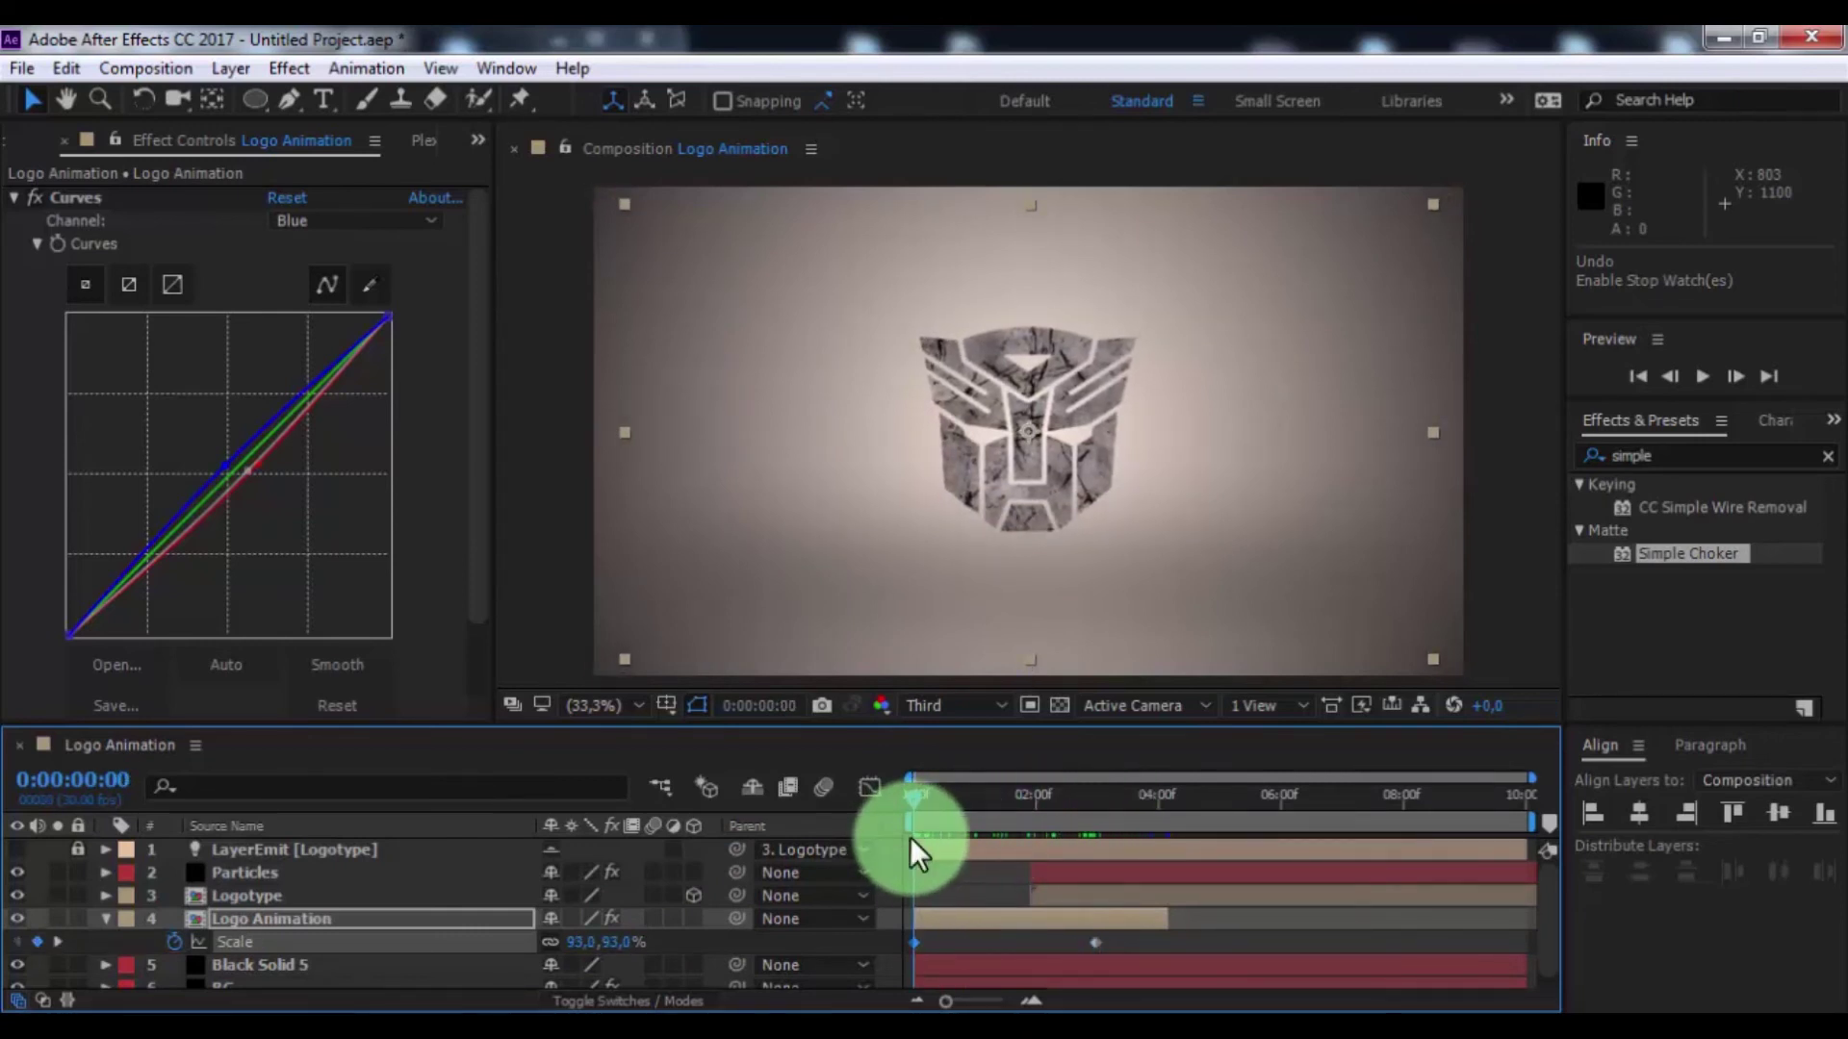
click(105, 919)
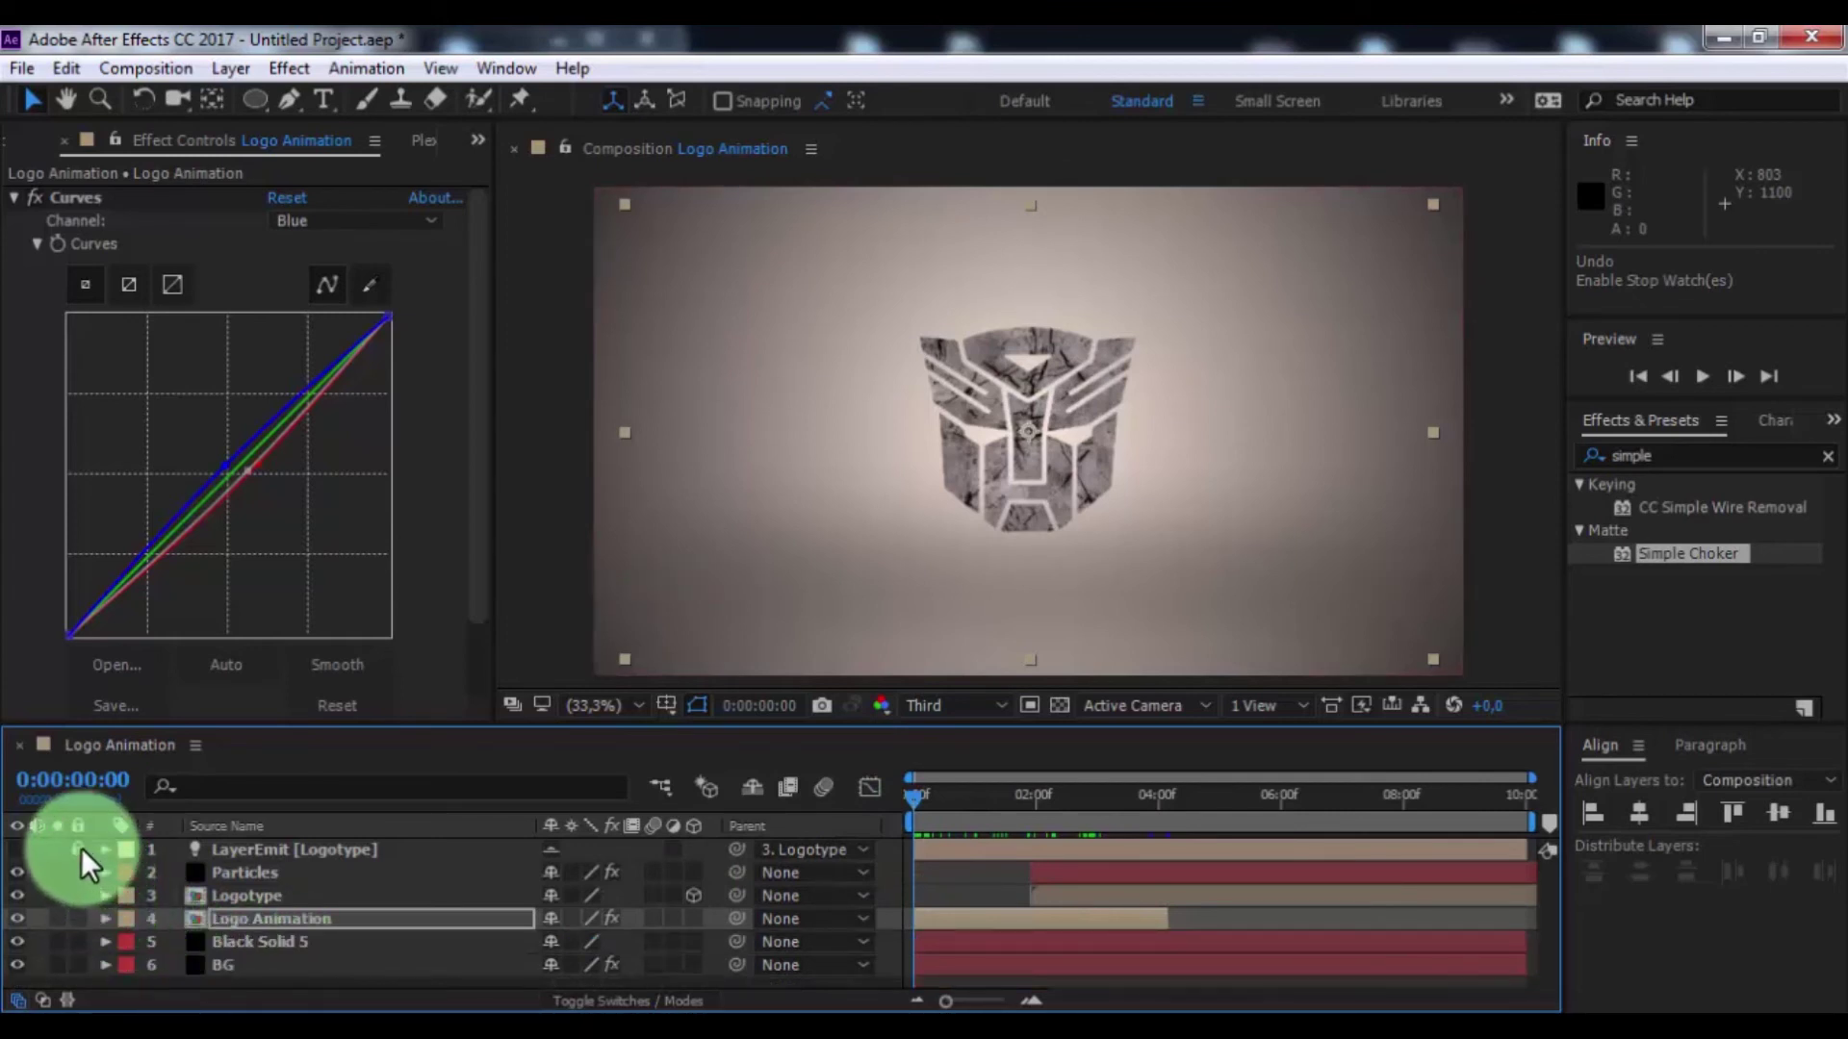
Add a new adjustment layer on top with a Curves effect
right_click(388, 976)
mouse_move(451, 677)
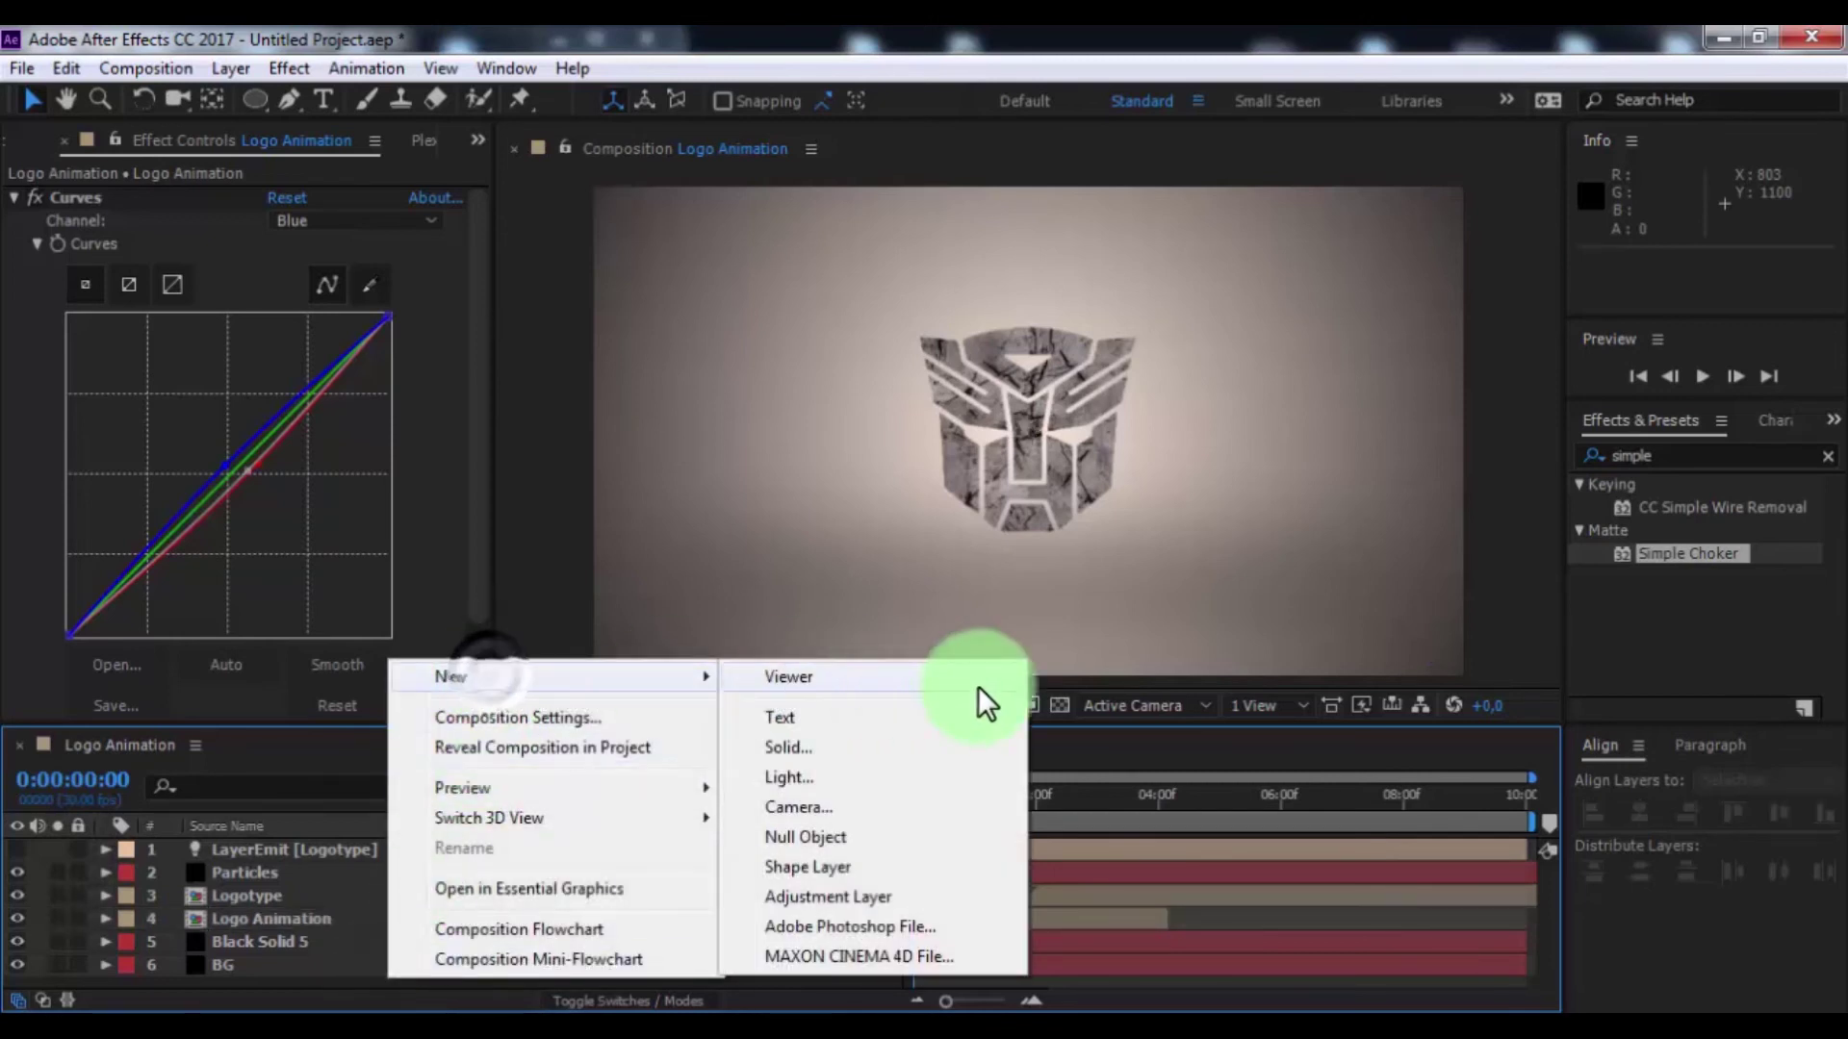
click(846, 898)
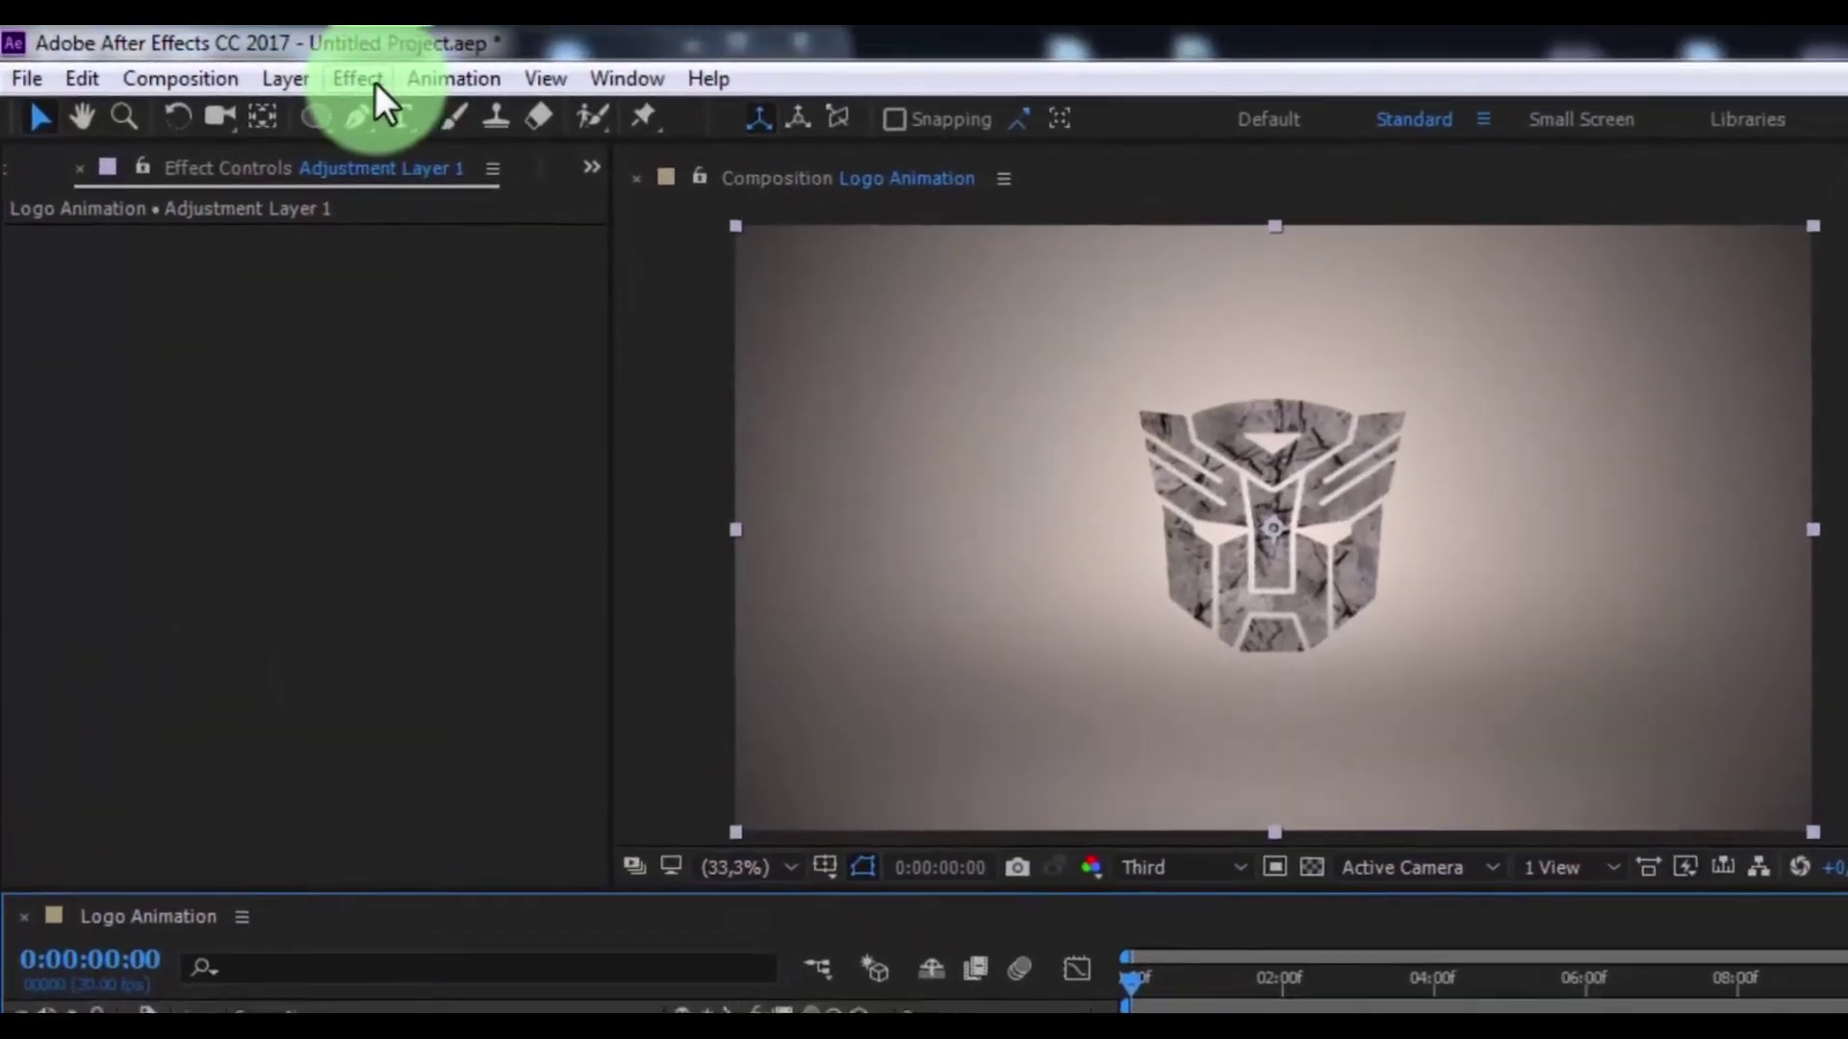
click(289, 67)
mouse_move(494, 452)
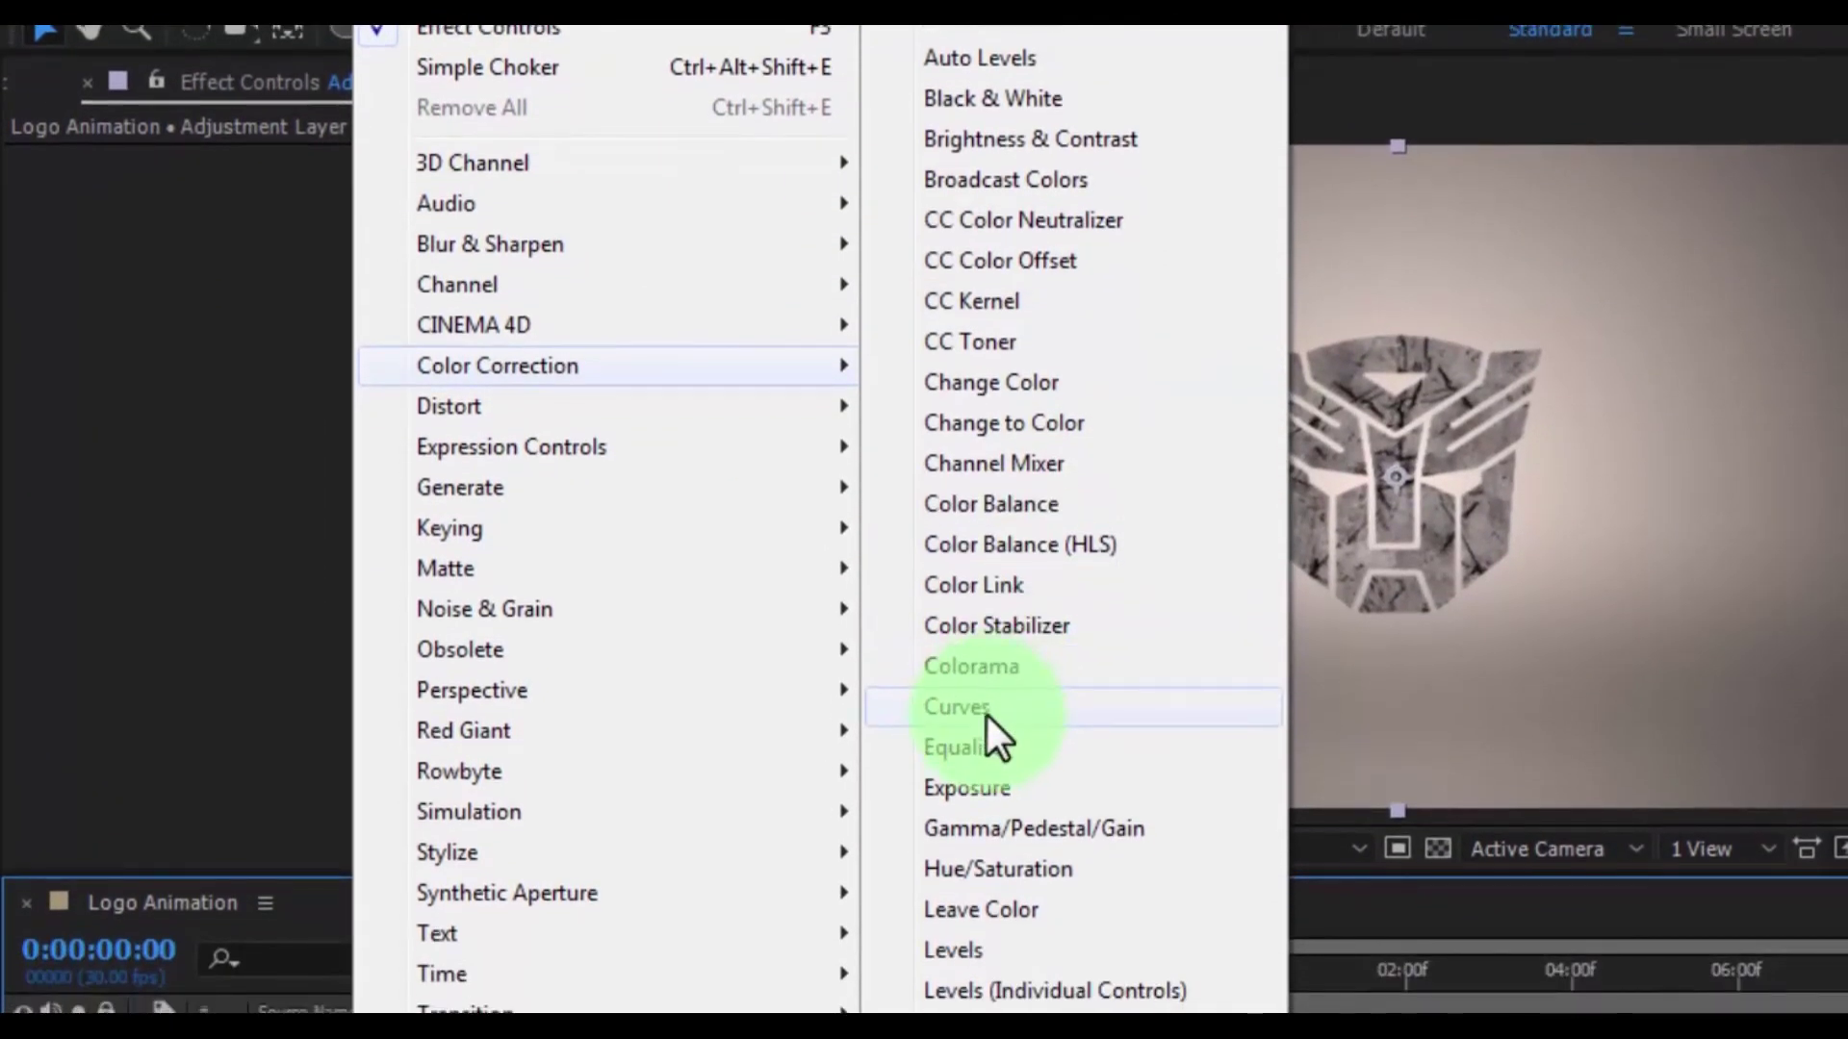
click(986, 715)
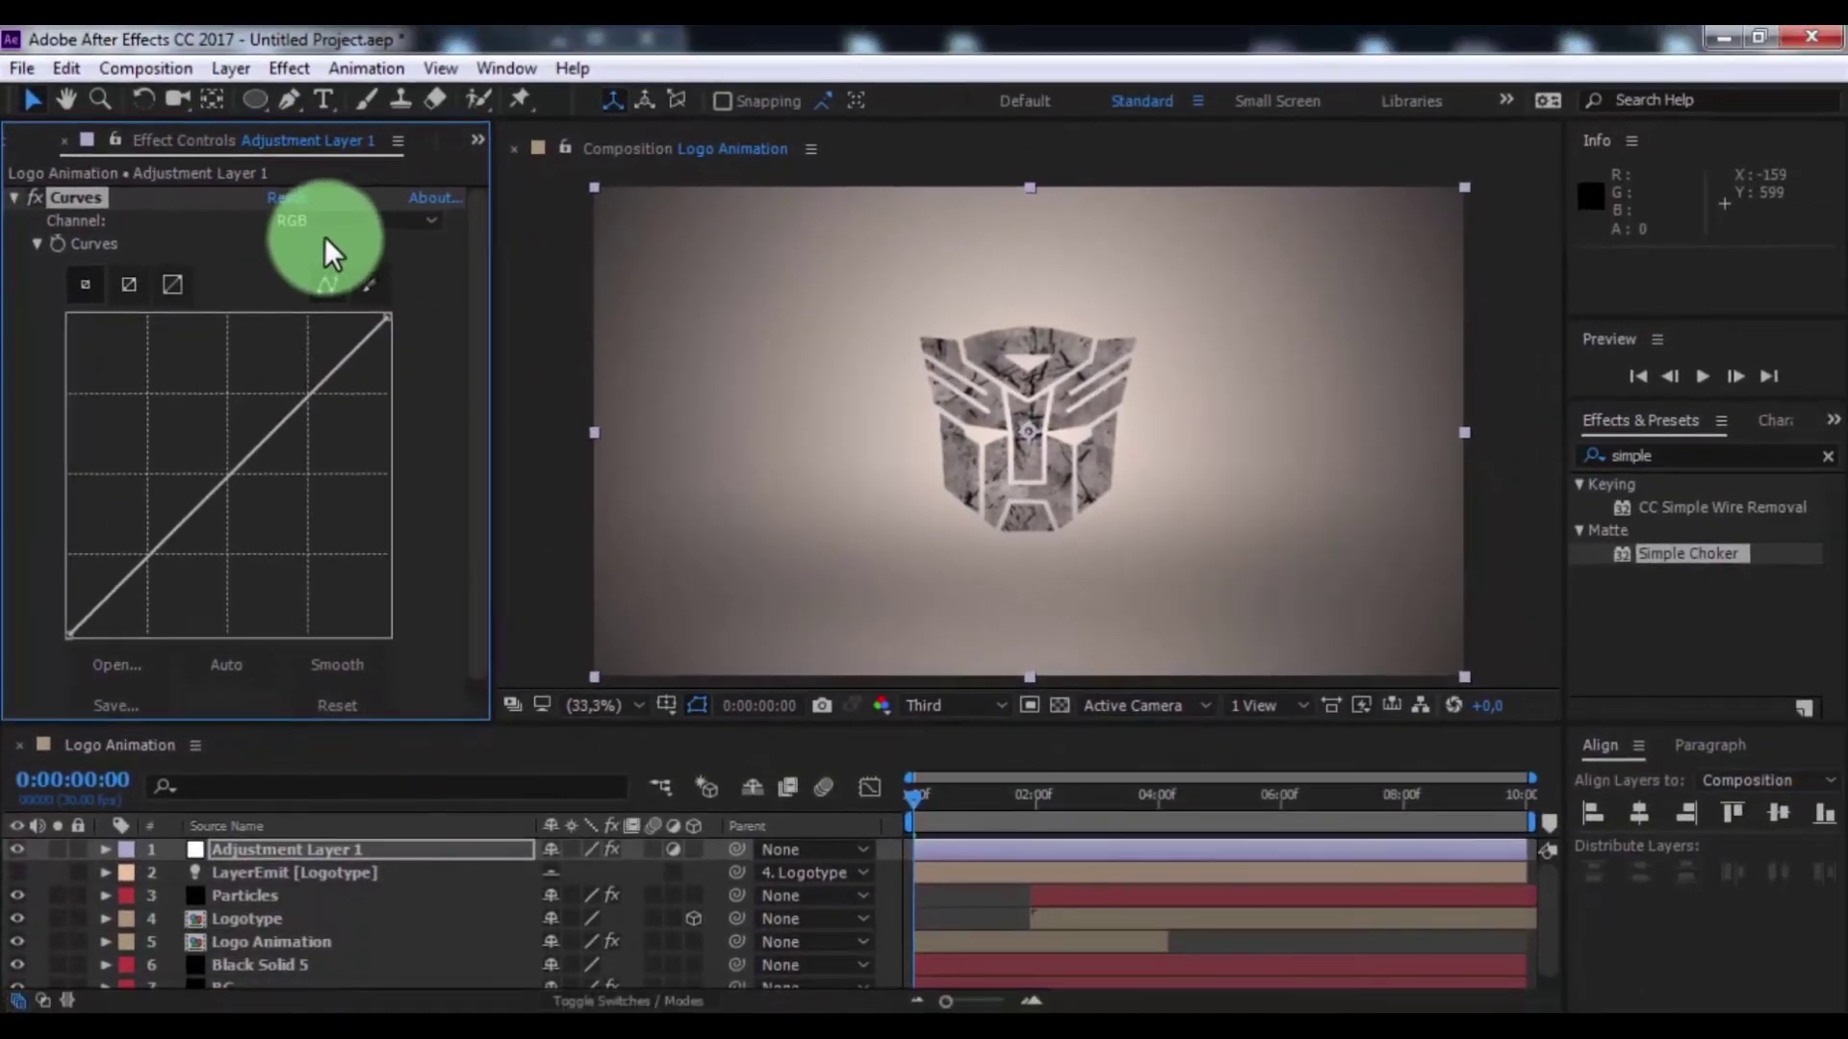
Raise the RGB curve's top-right point to slightly brighten highlights
click(326, 229)
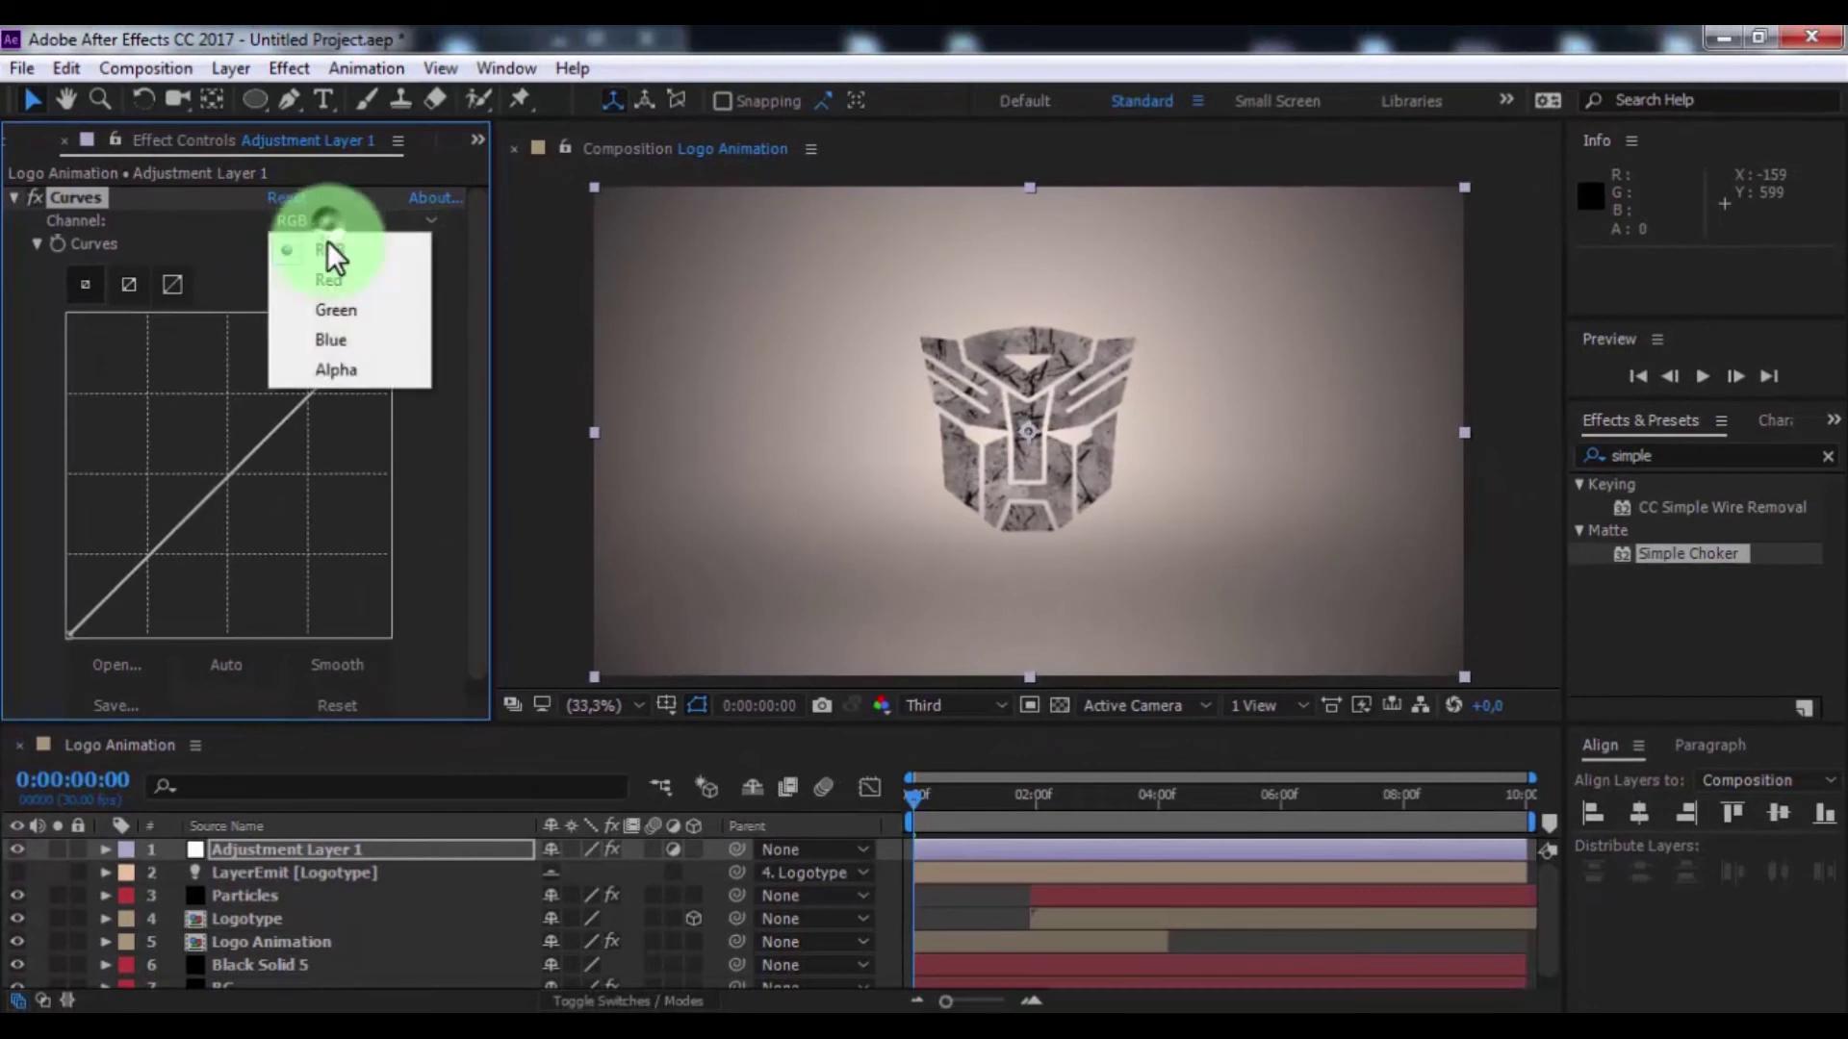
click(337, 339)
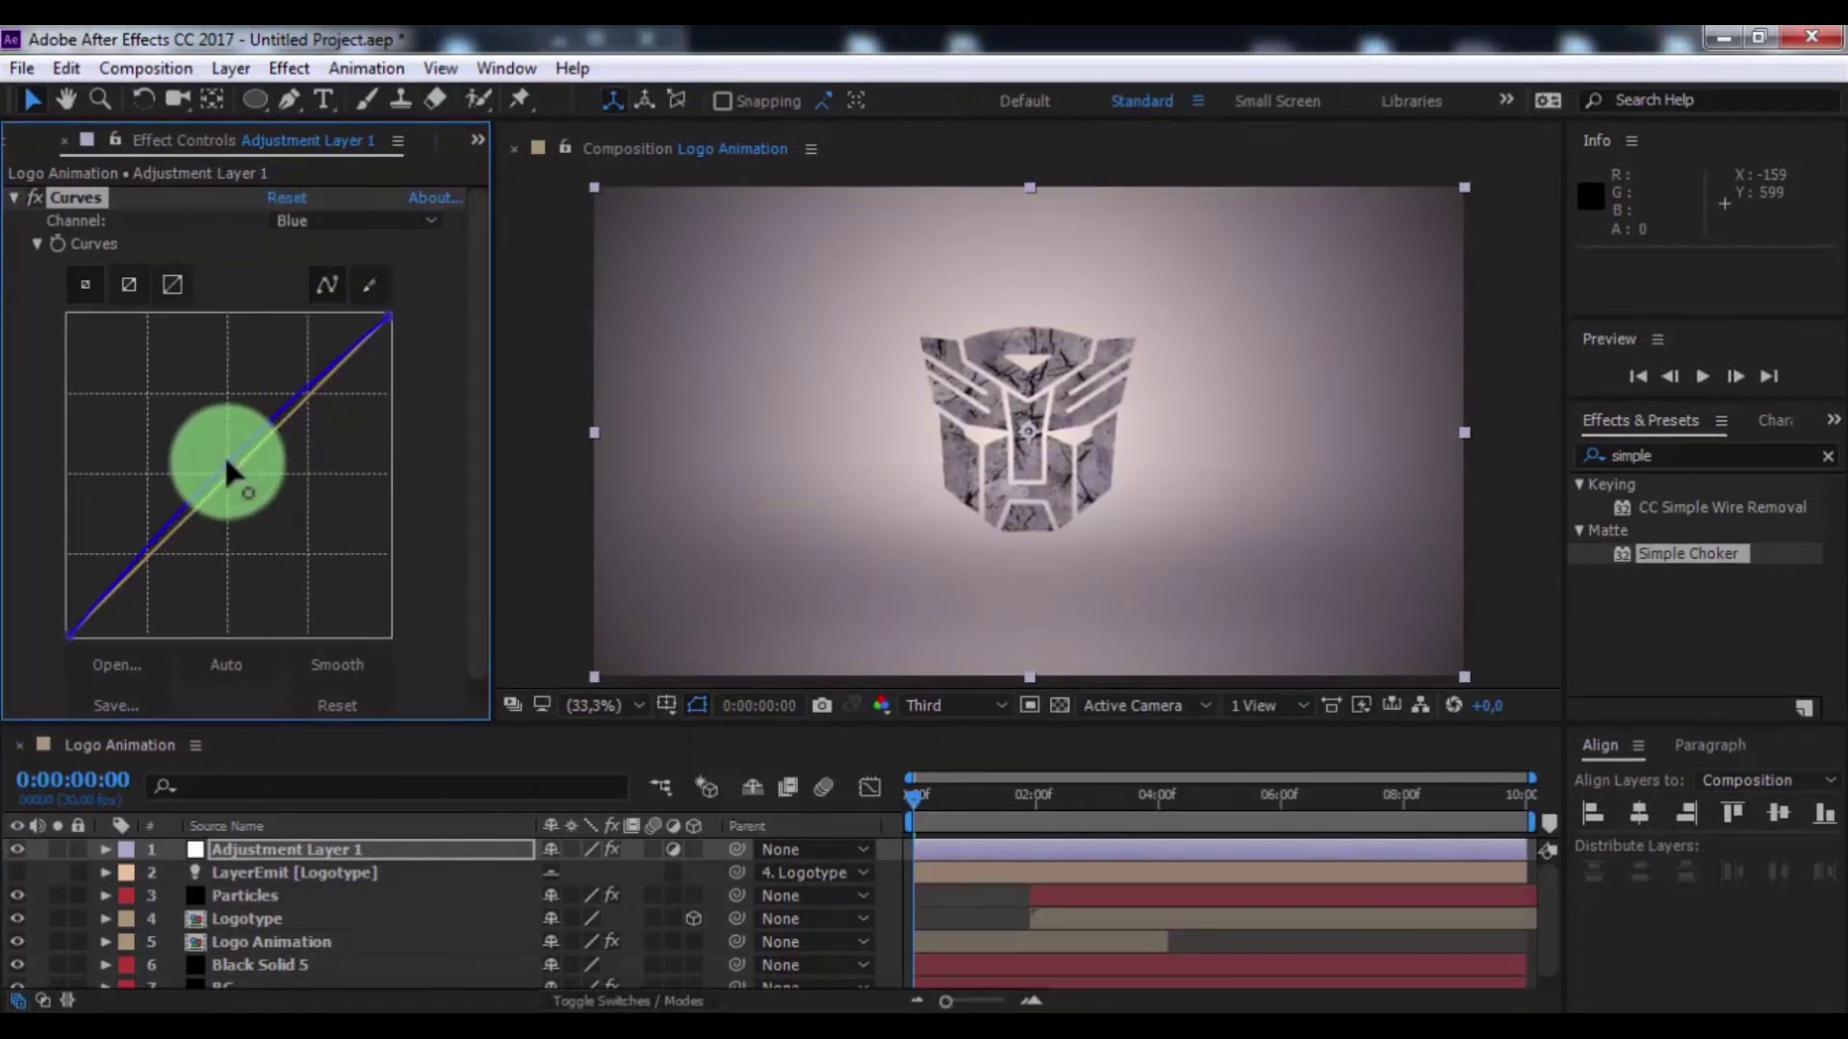
click(308, 221)
click(319, 248)
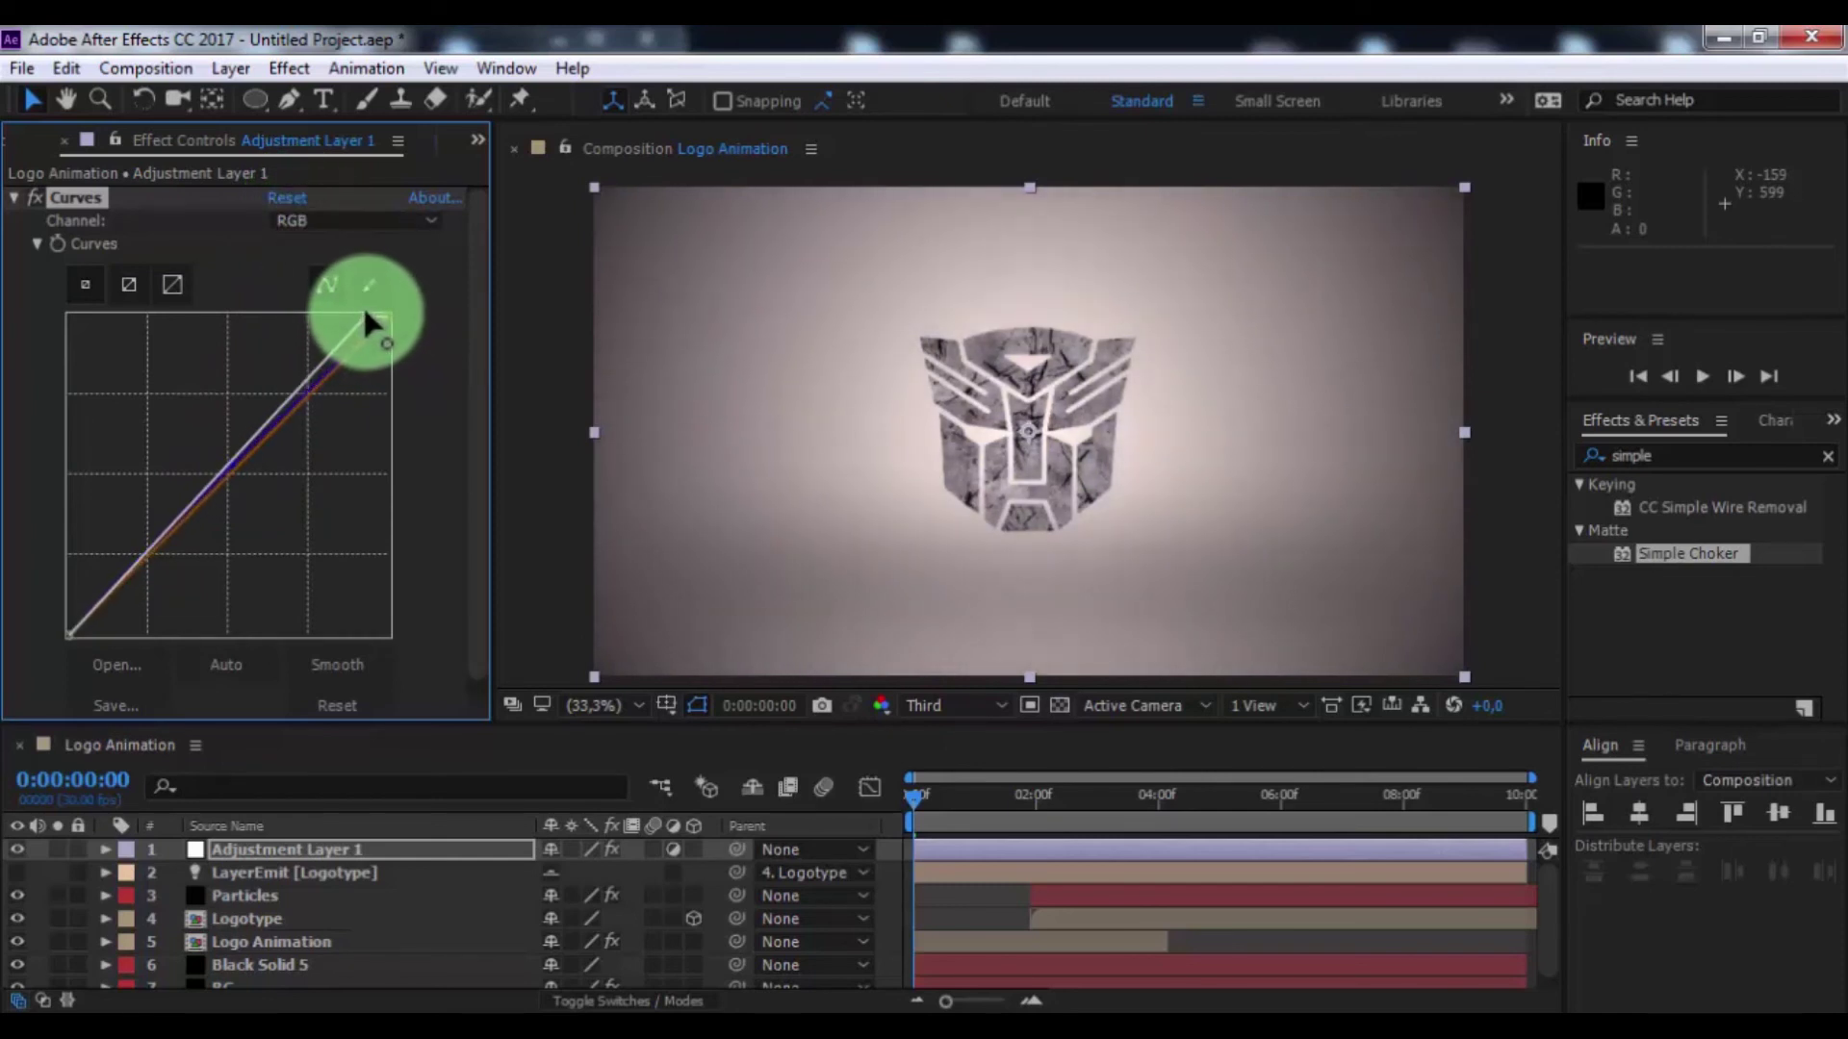
drag(370, 324, 387, 315)
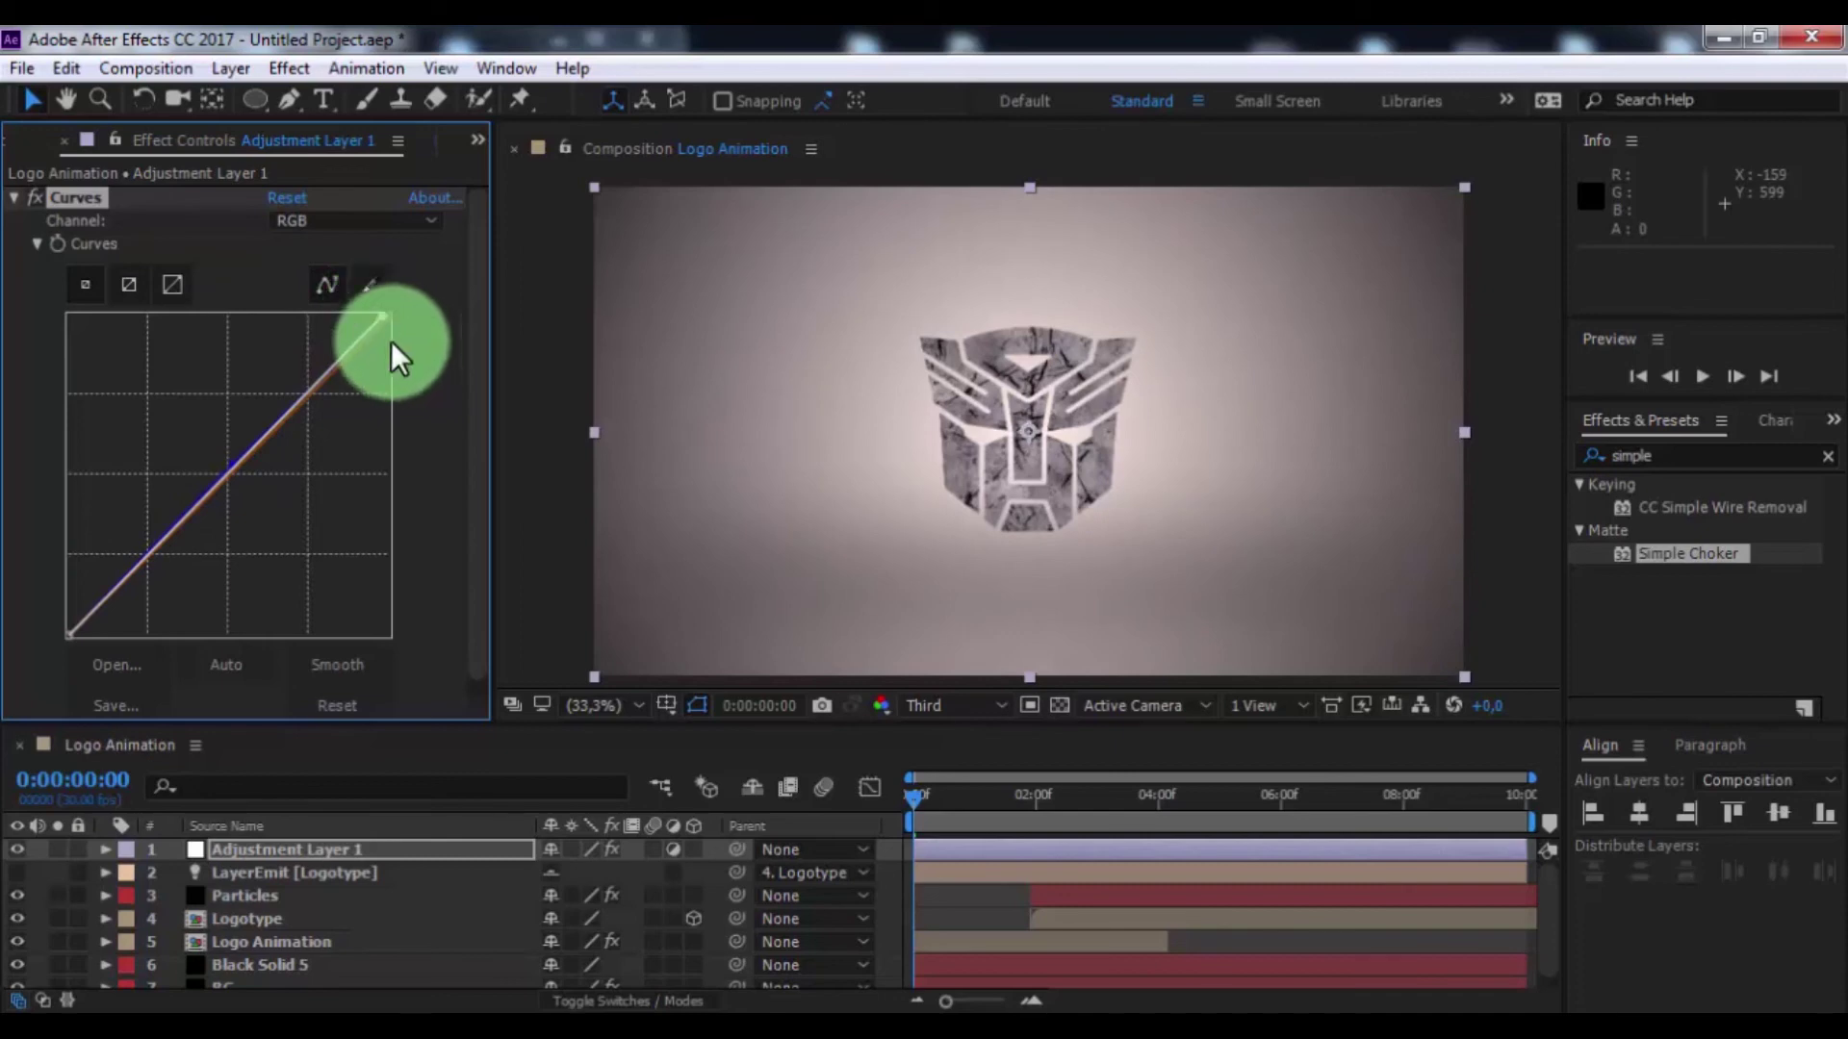
Select all seven layers and precompose them as 'Logo Revael'
click(233, 911)
key(ctrl+a)
right_click(234, 908)
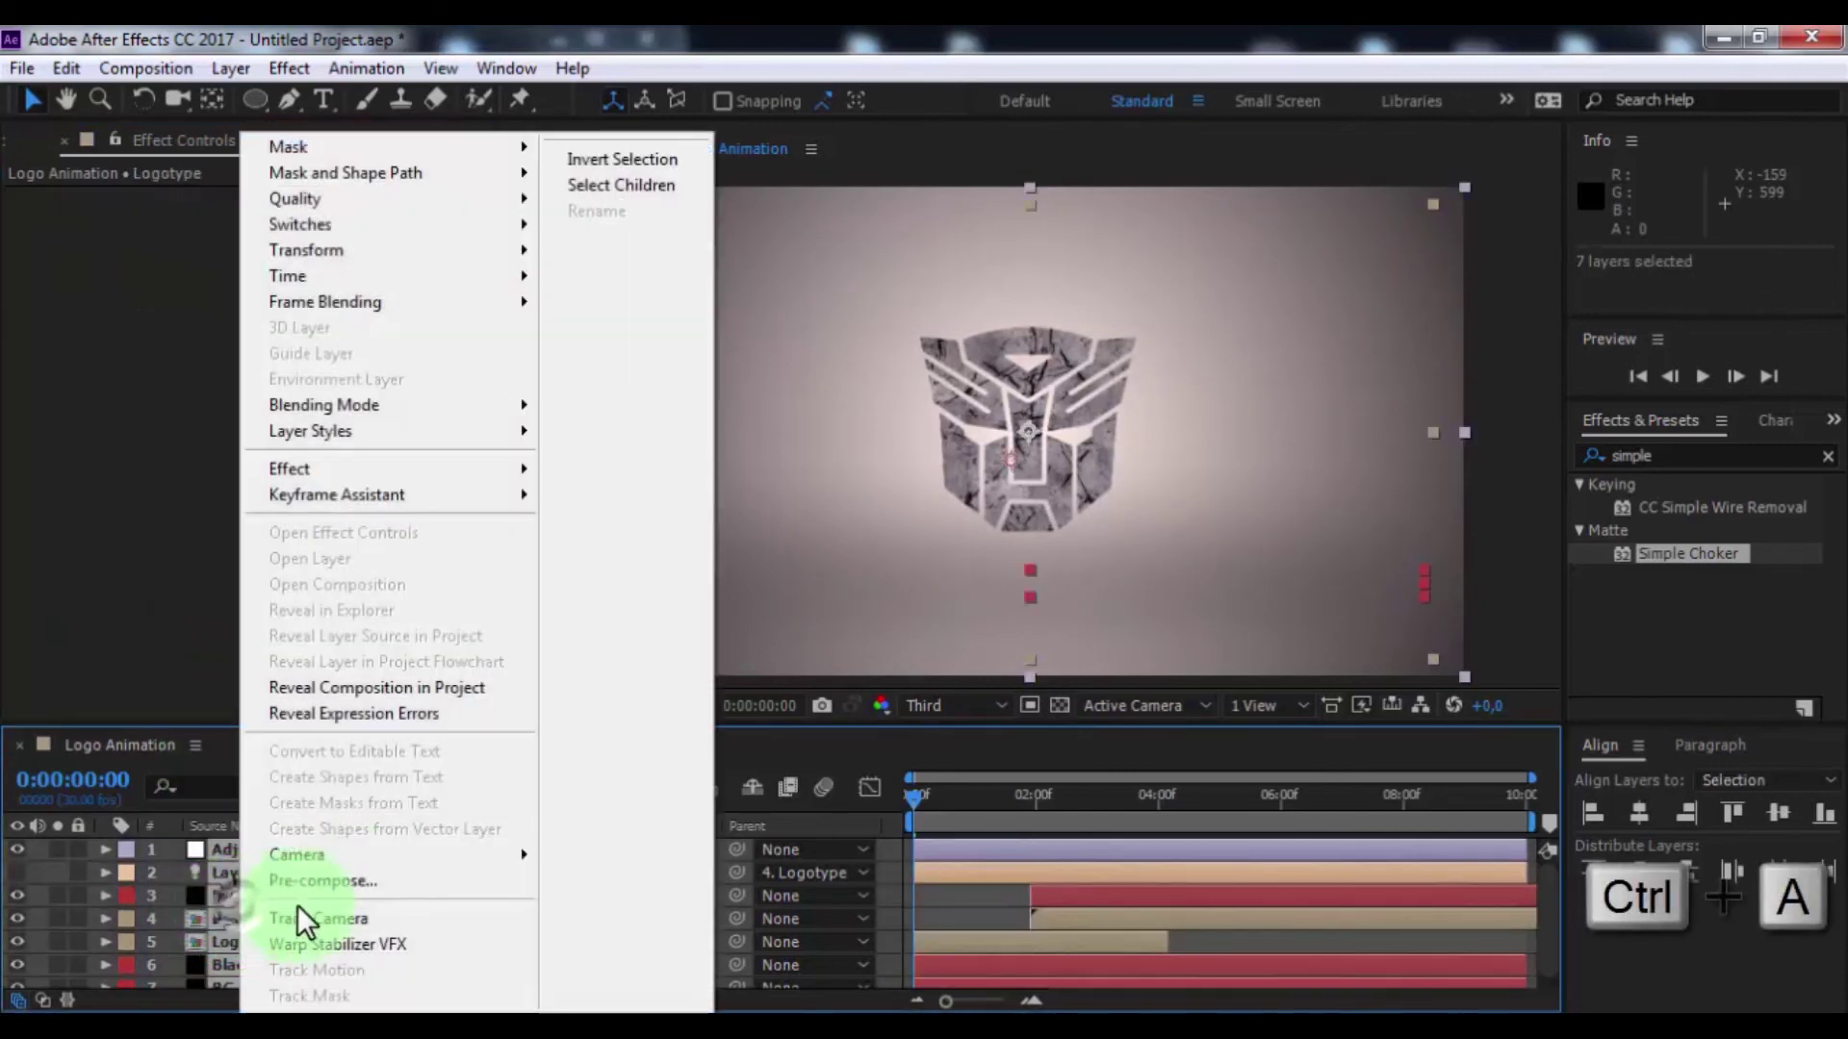
click(322, 895)
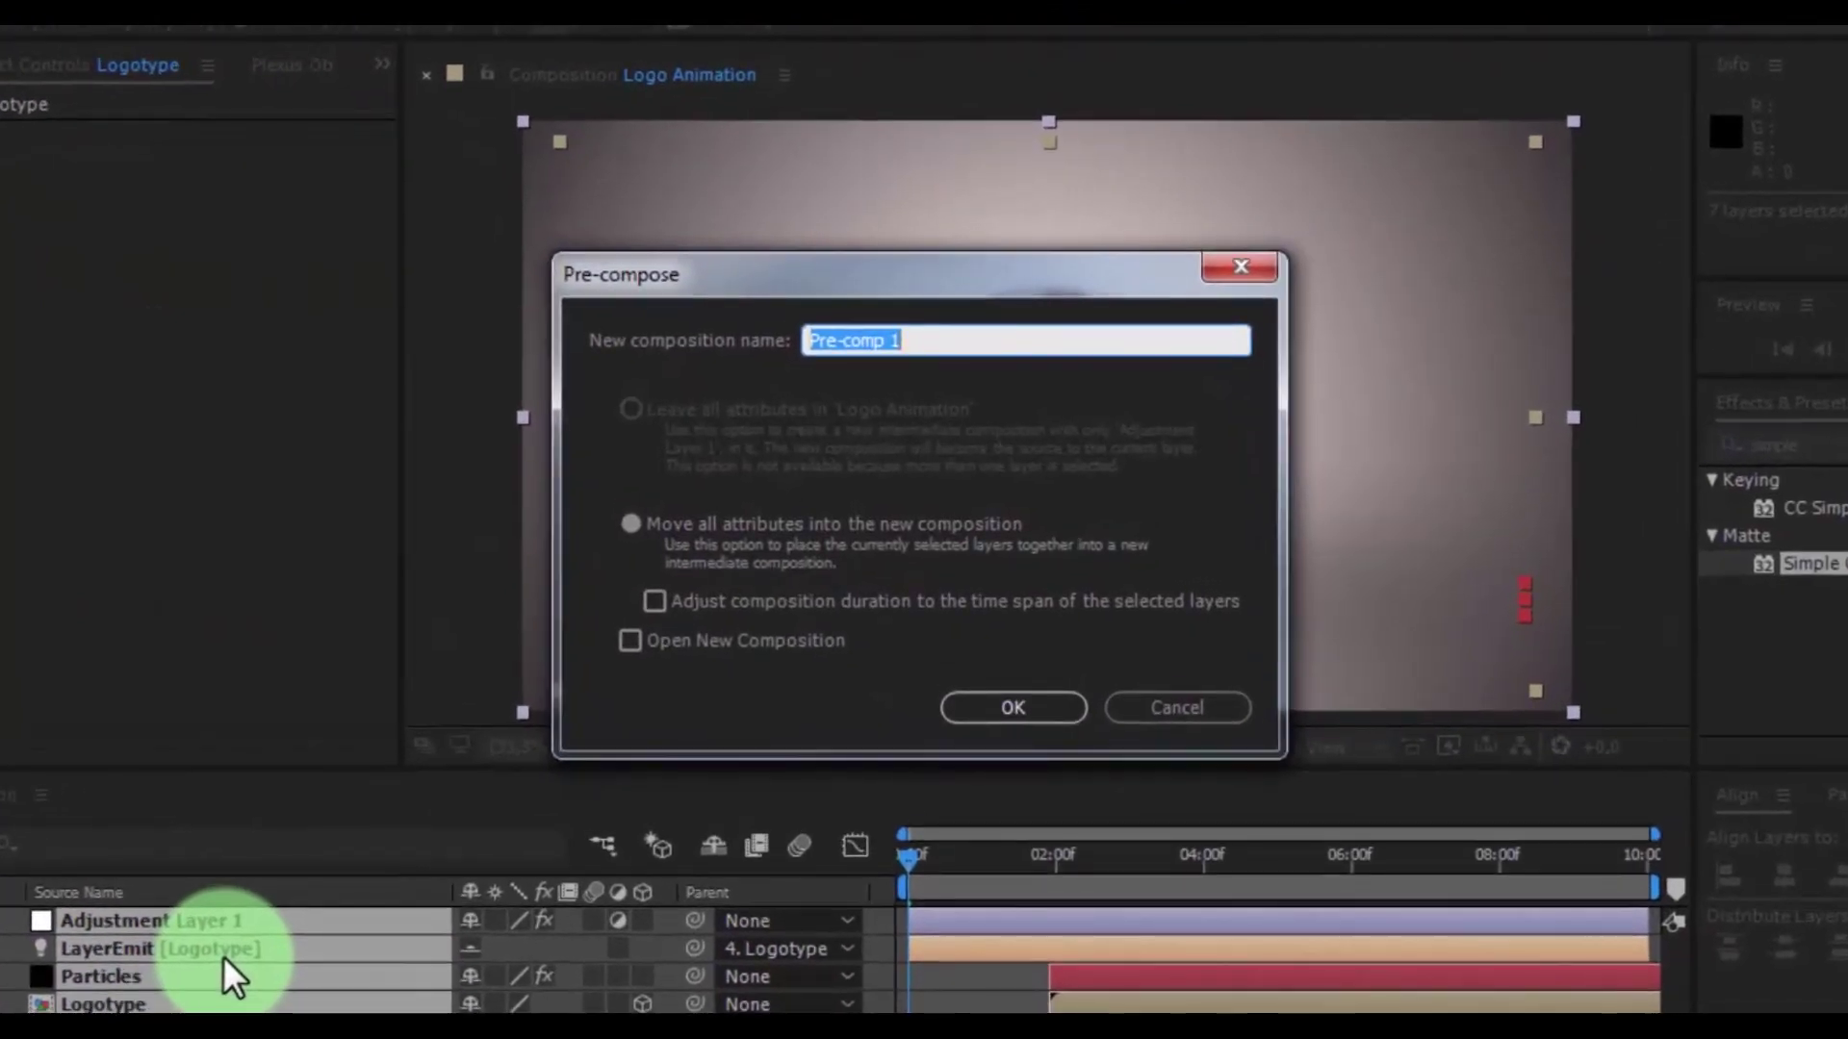
text(Logo)
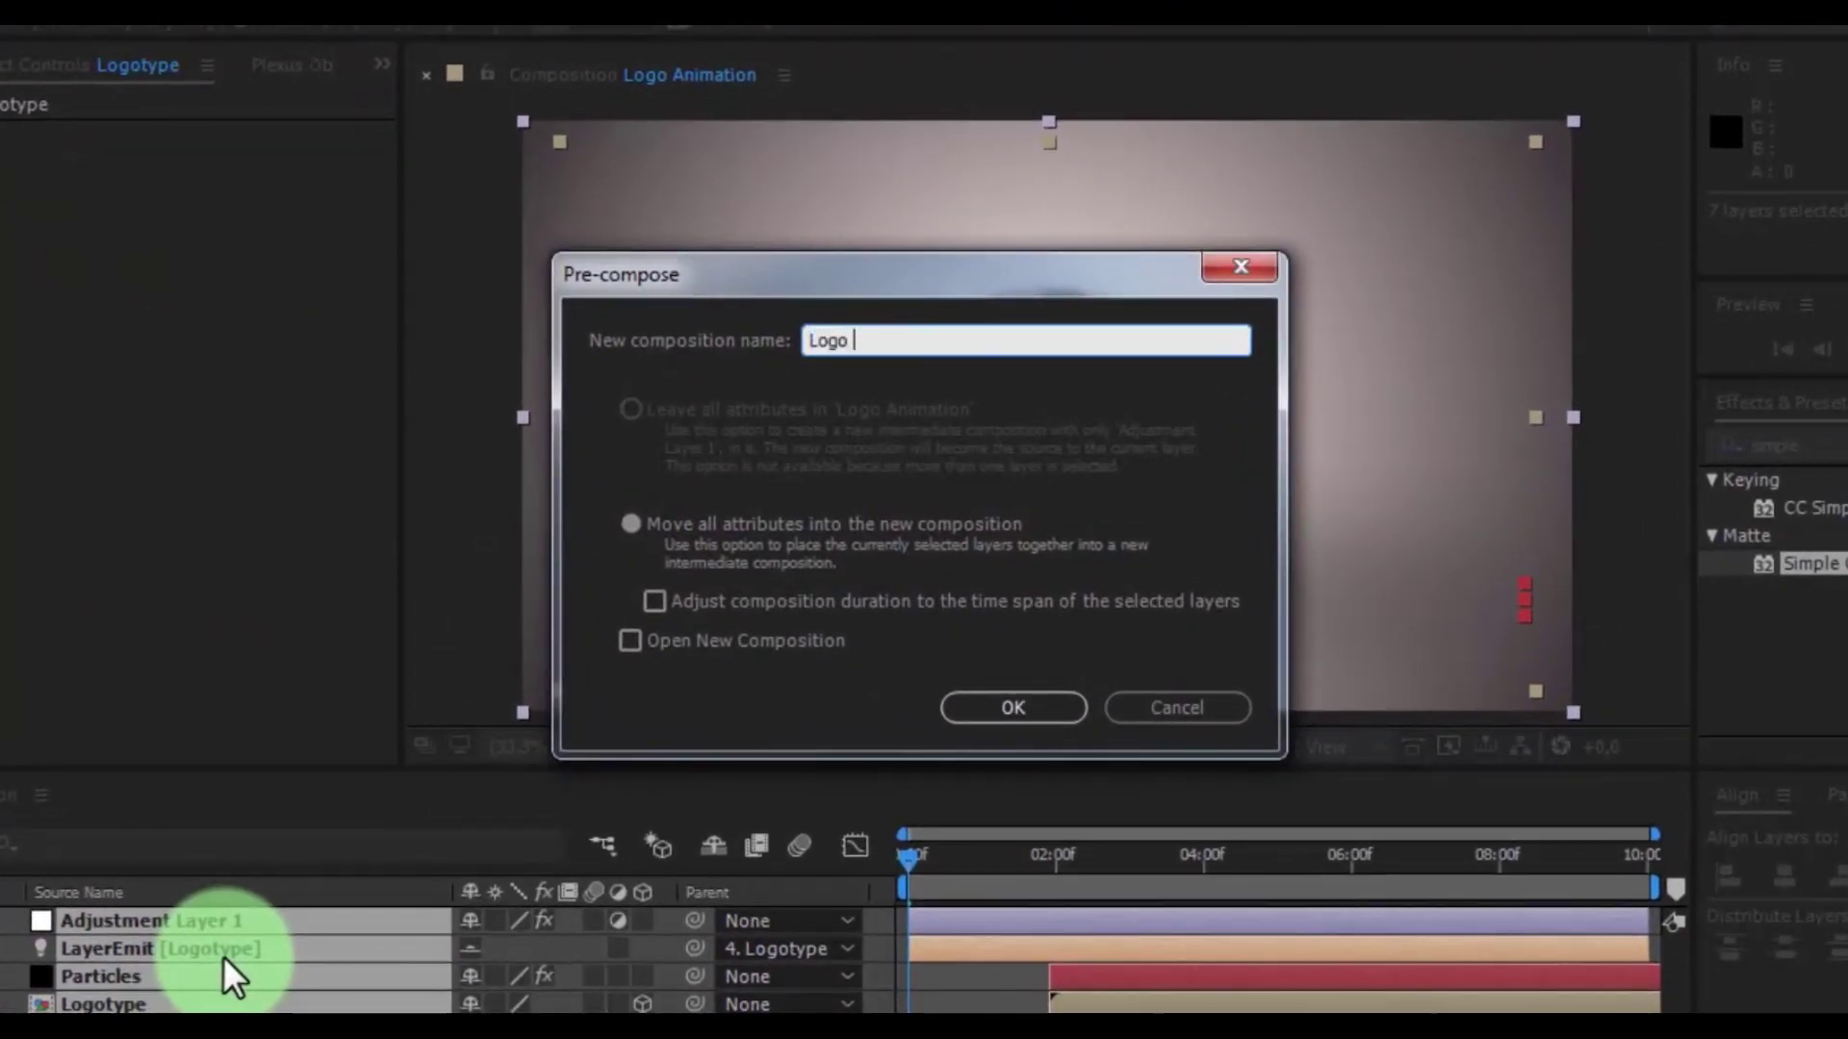
text(l)
click(1013, 708)
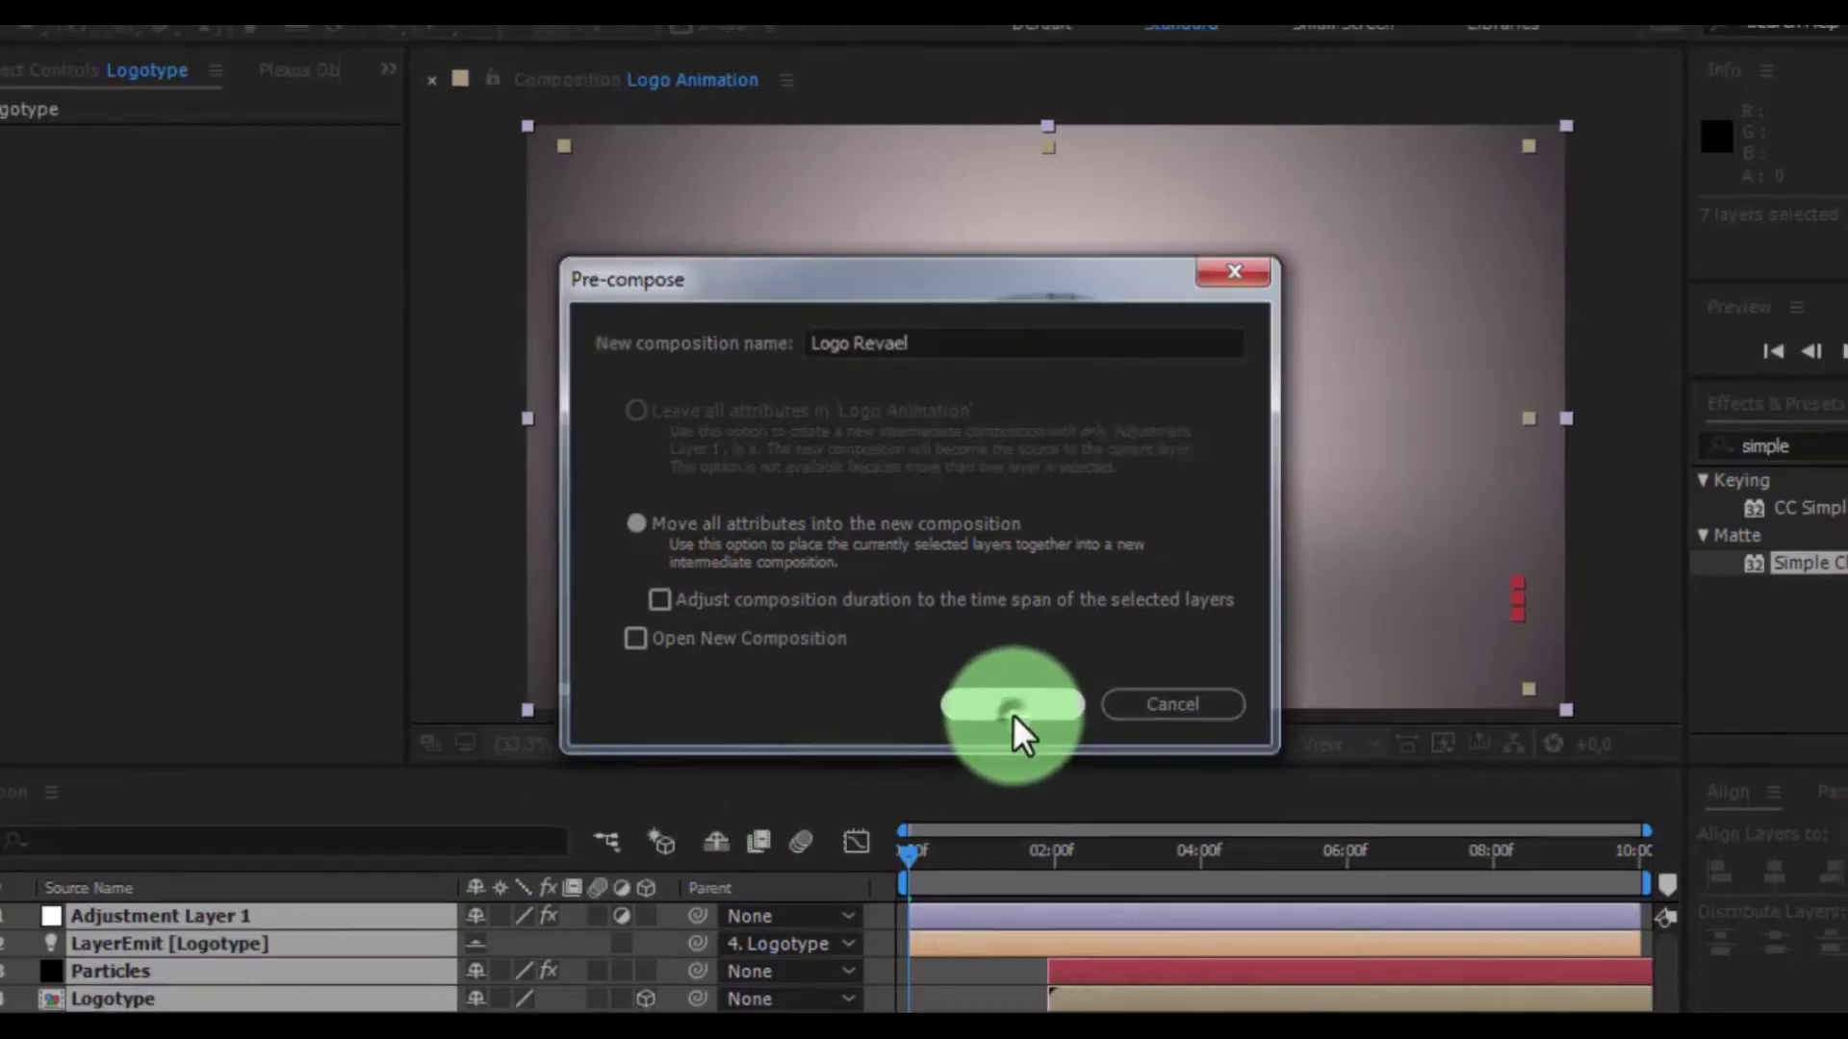
Set the work area to end at 8 seconds and trim the composition to it
click(300, 922)
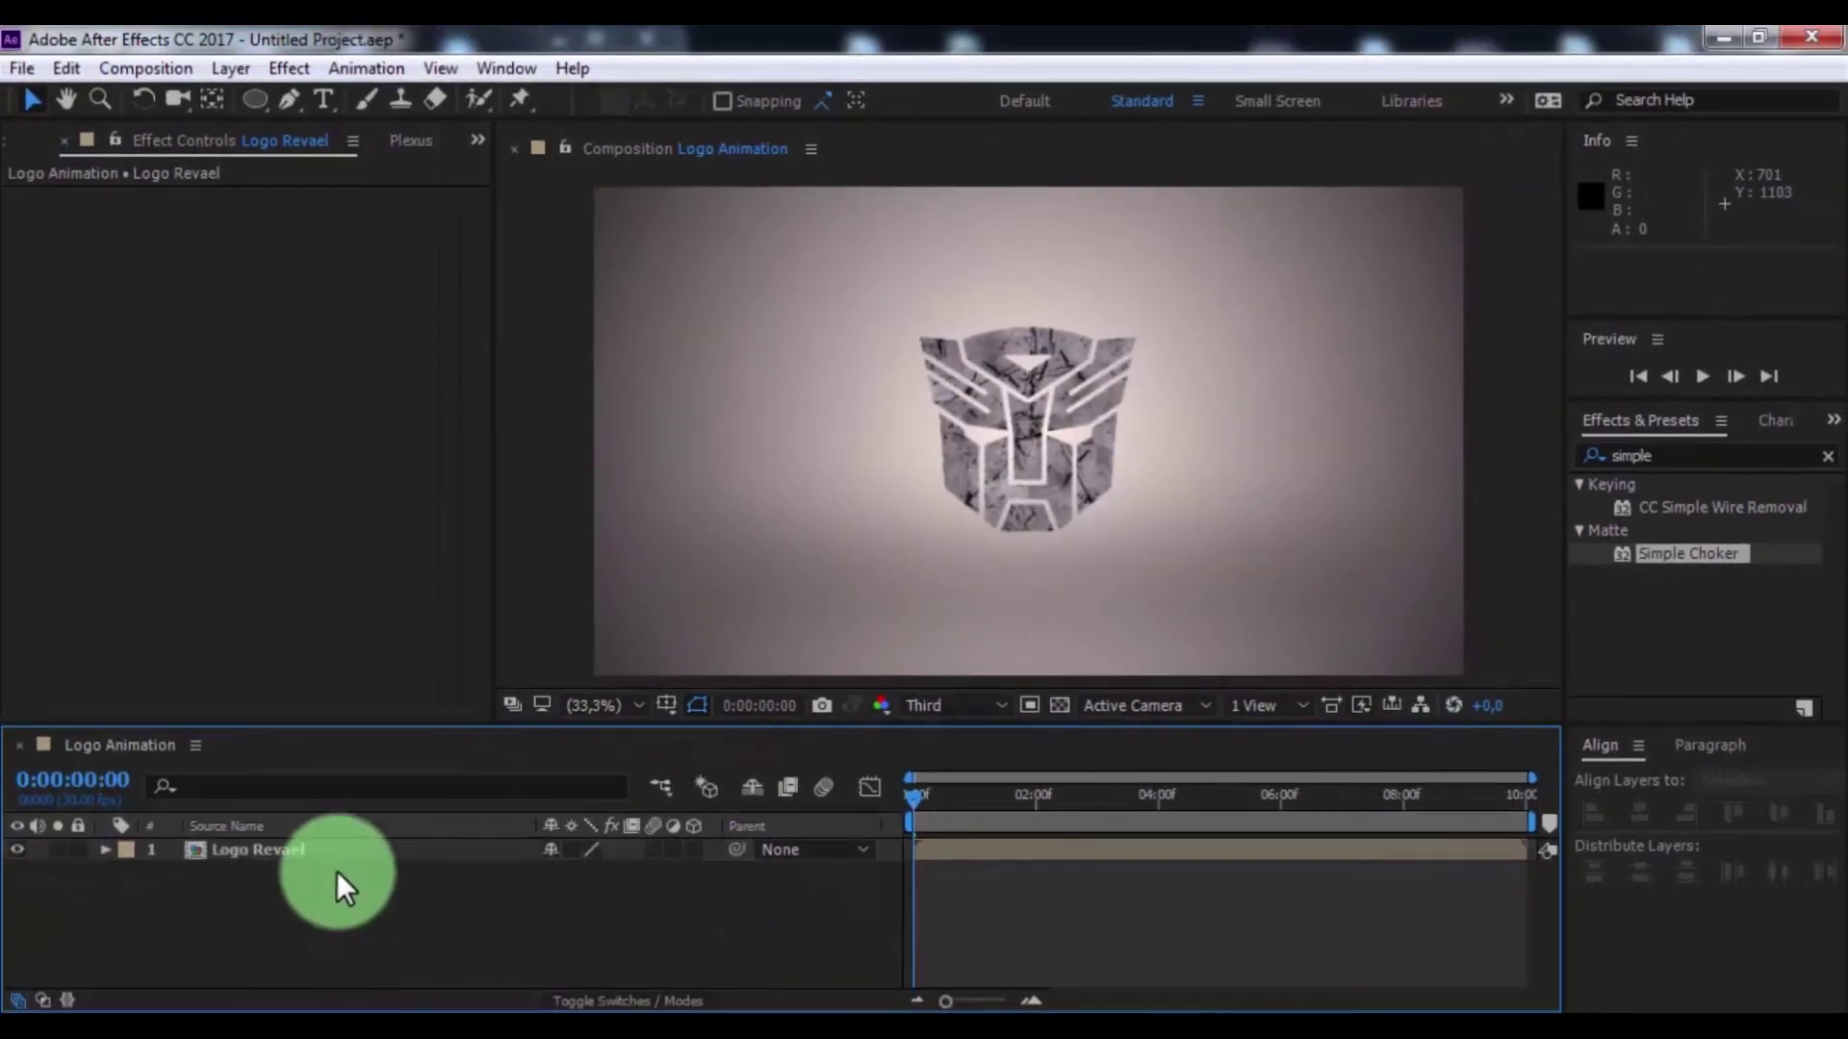
click(971, 781)
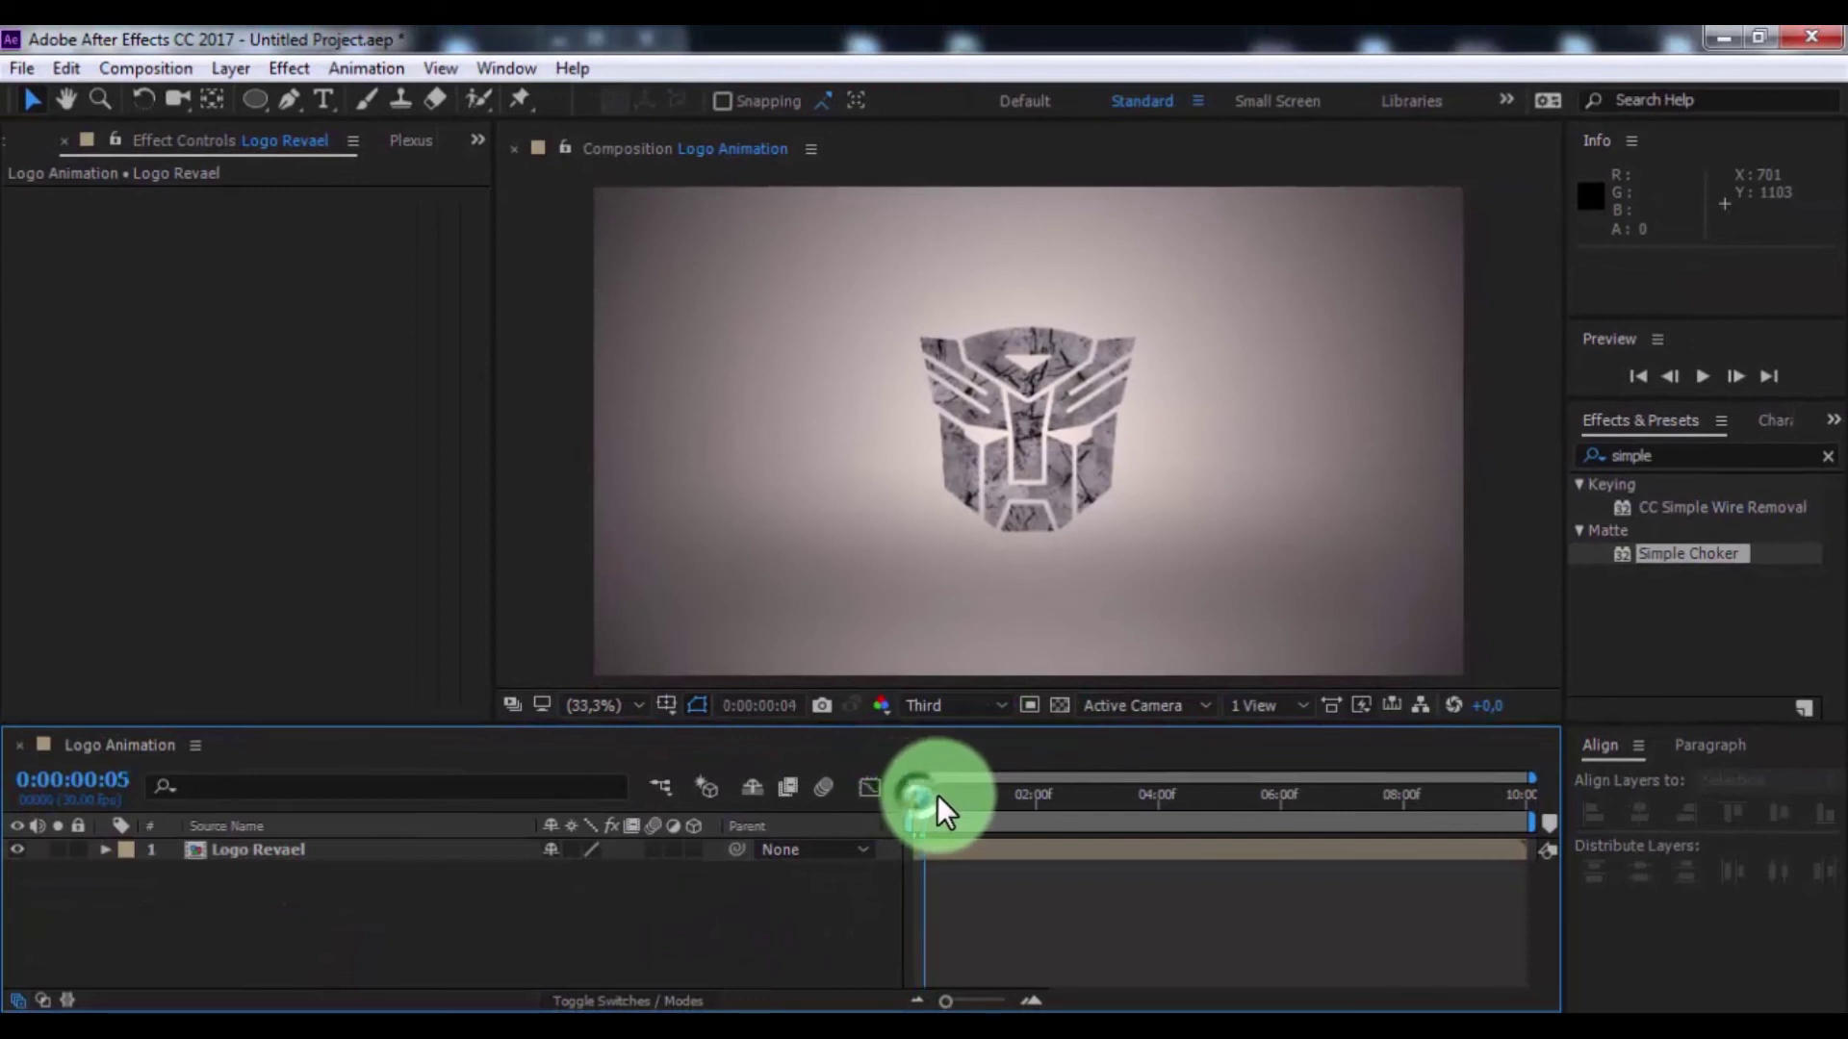
drag(938, 796, 1400, 795)
drag(1542, 823, 1404, 827)
right_click(1383, 826)
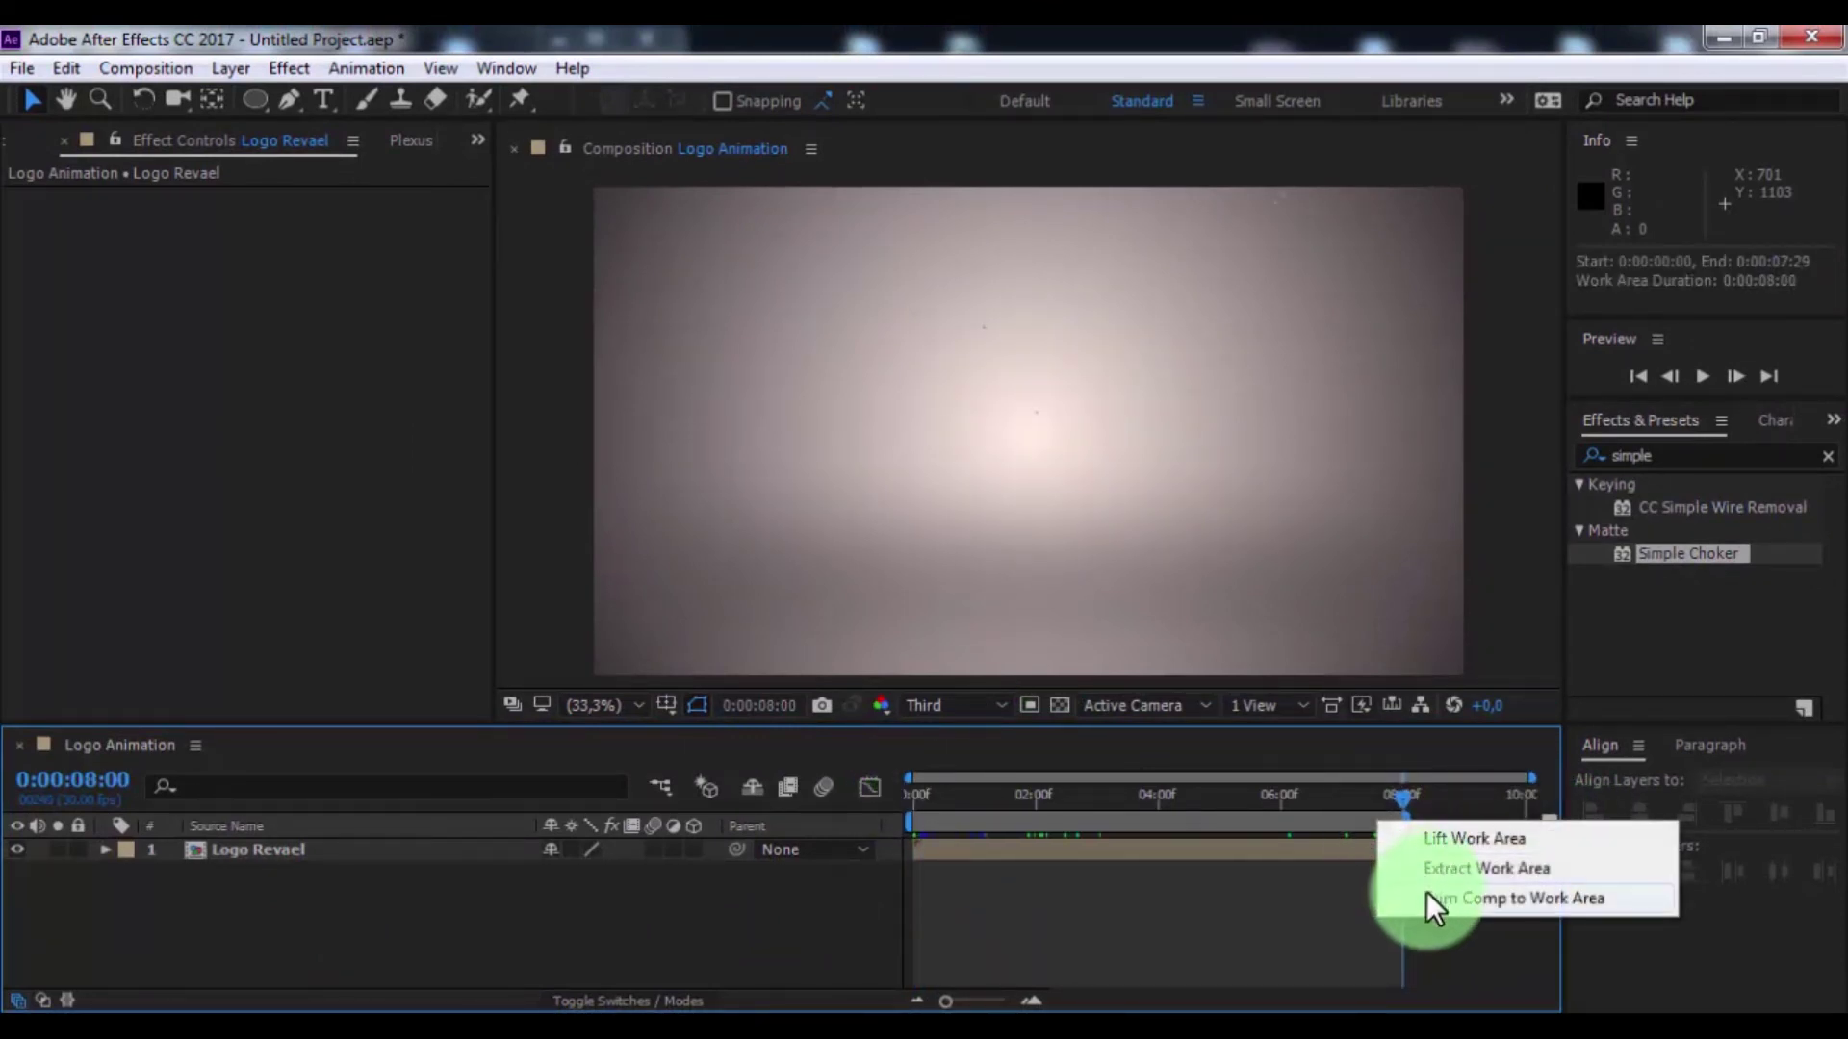
click(1426, 897)
Time-reverse the Logo Revael layer, then play it back from frame zero
click(1010, 846)
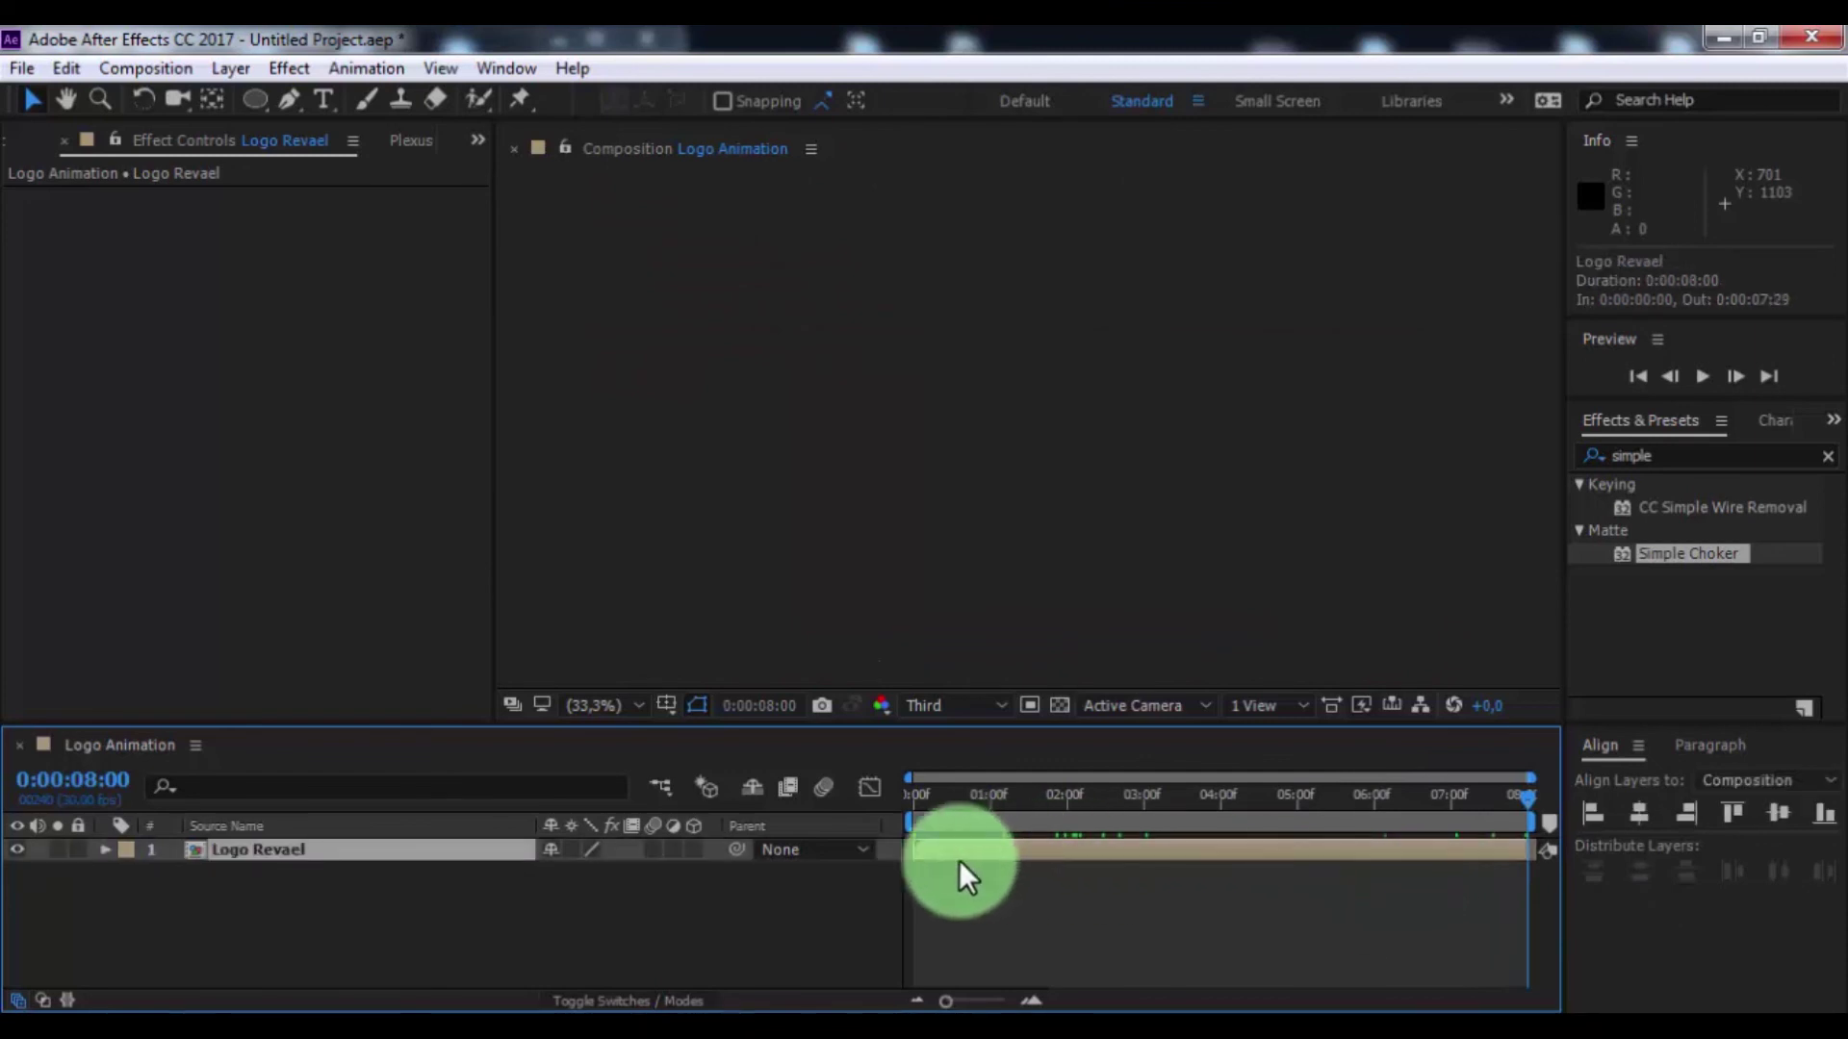
right_click(389, 852)
mouse_move(477, 275)
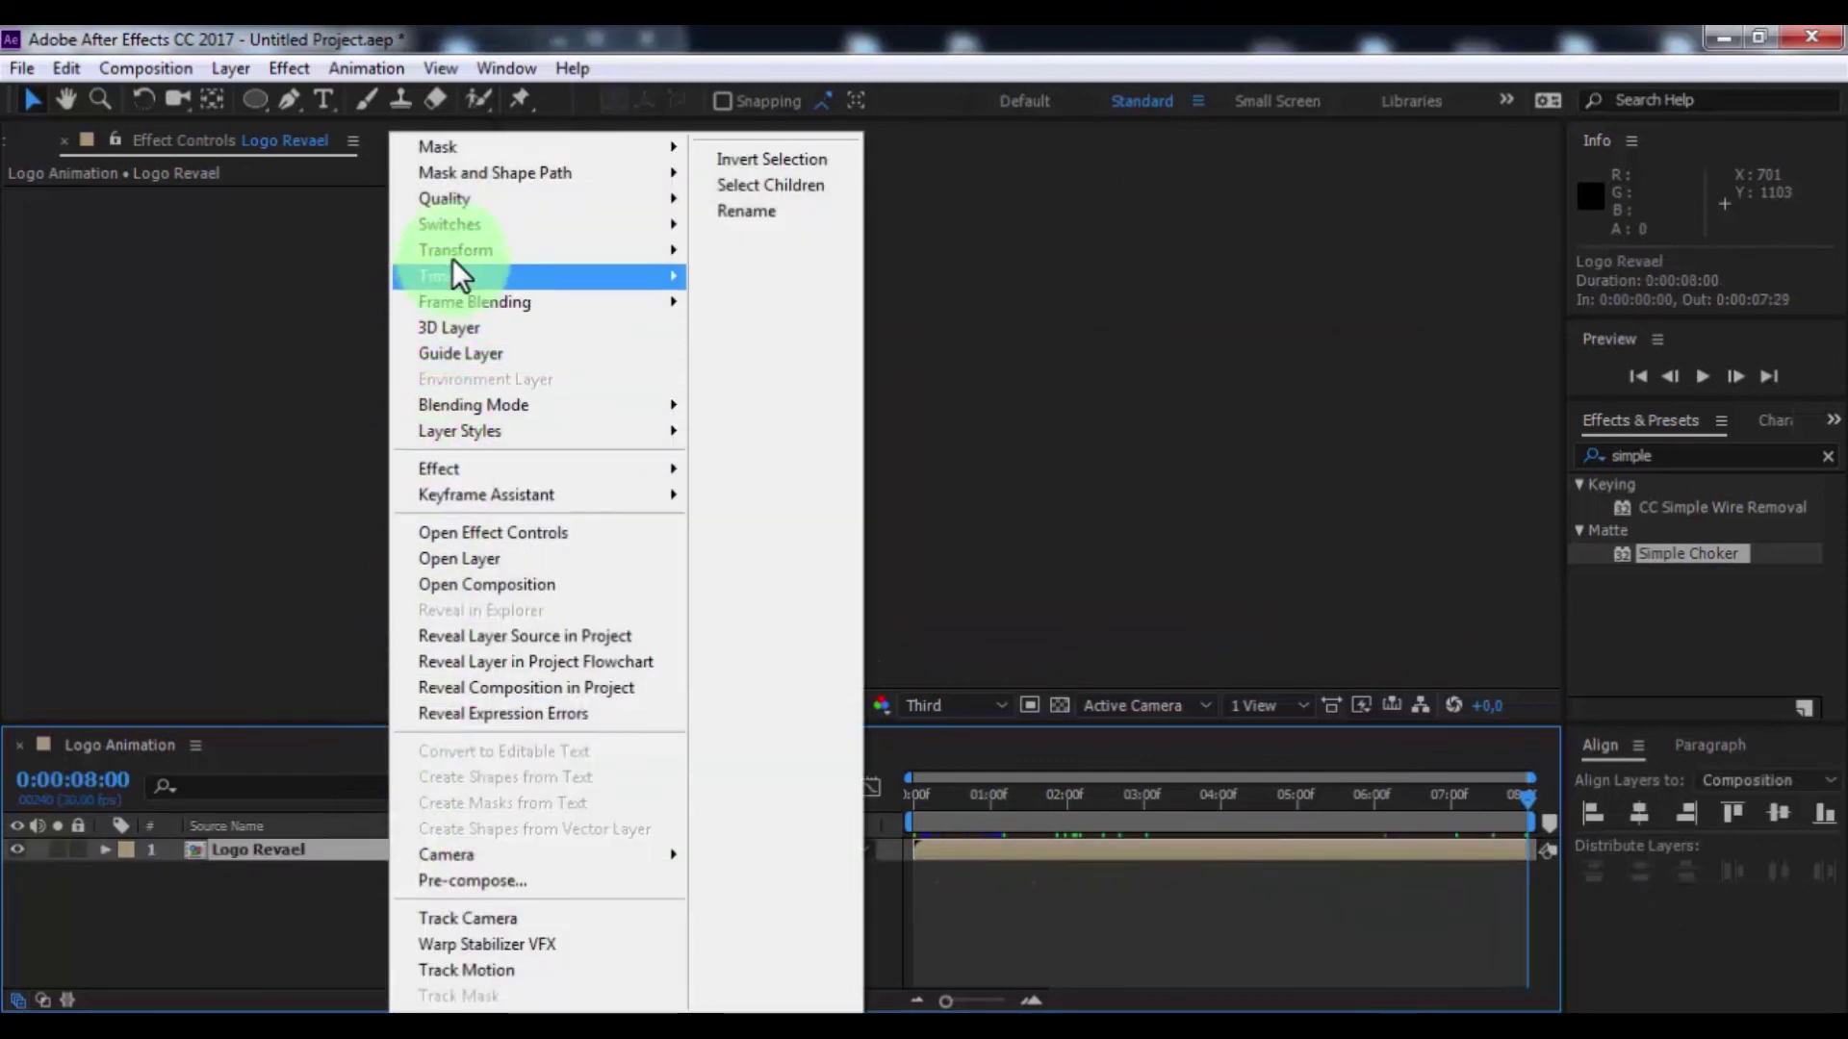
click(761, 311)
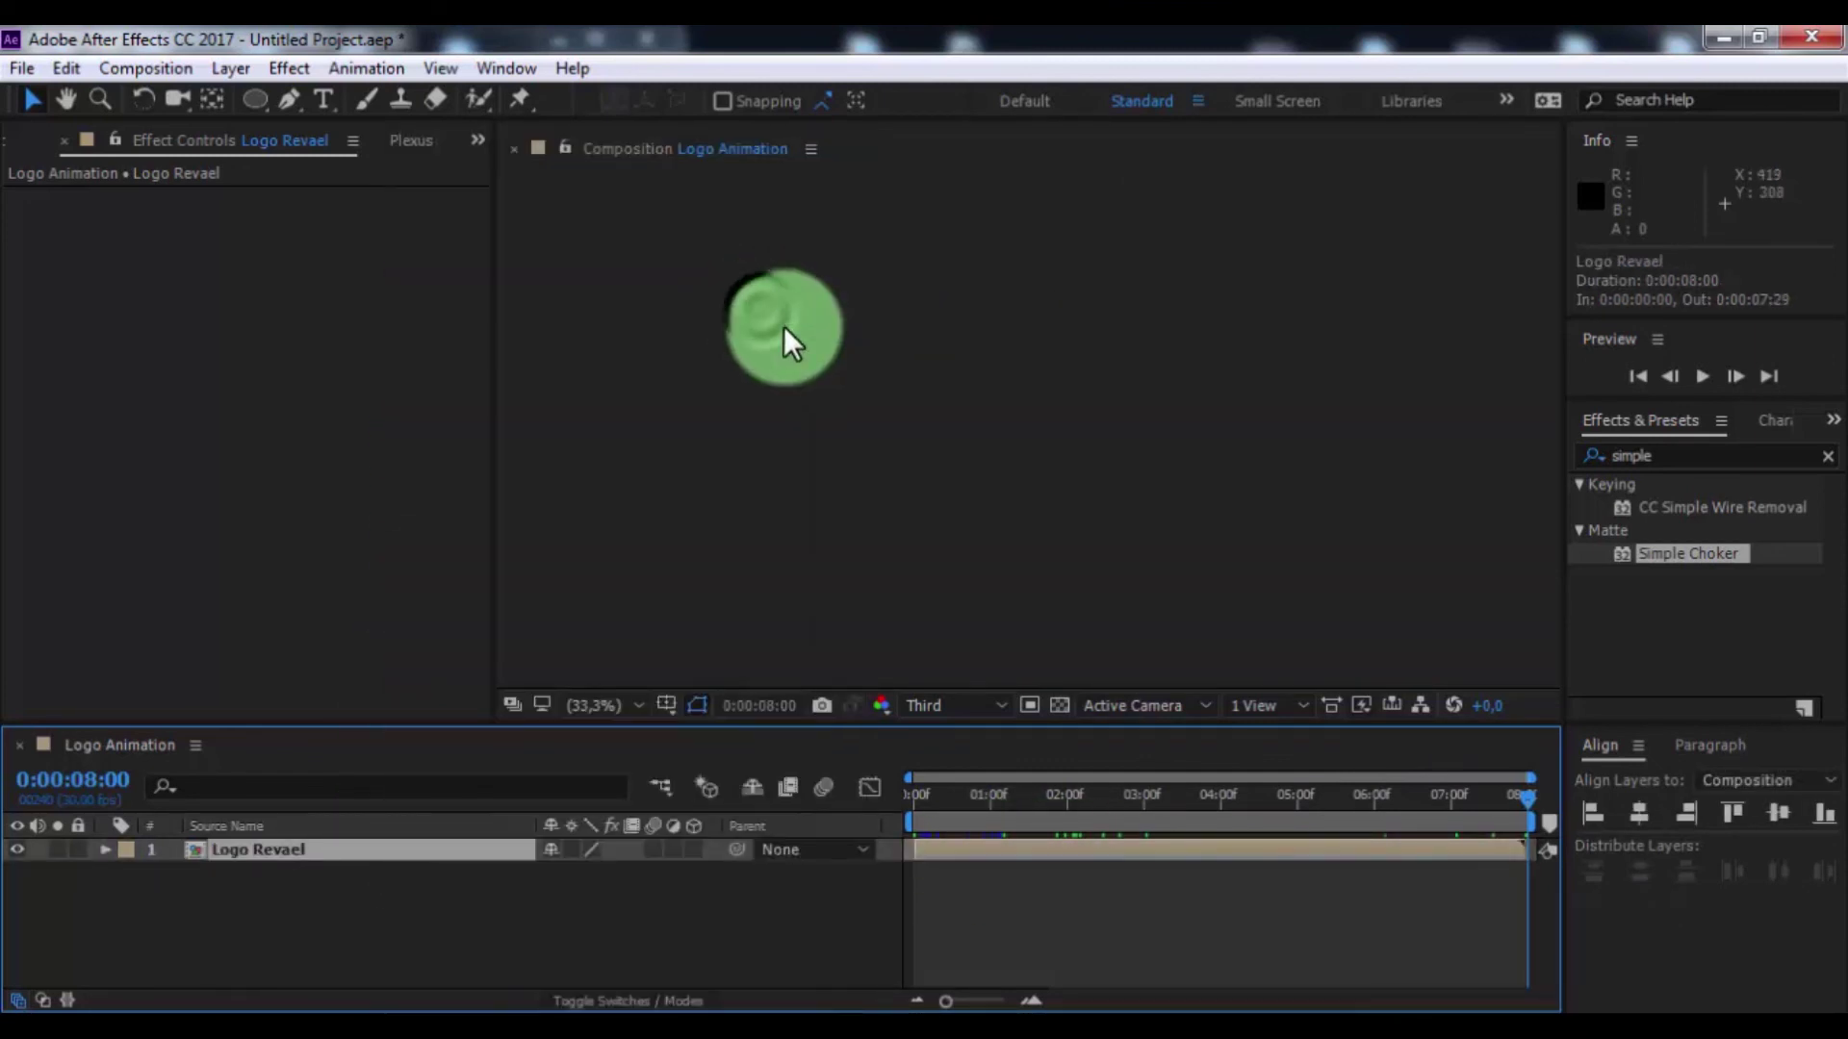
click(962, 794)
click(1692, 361)
click(1702, 369)
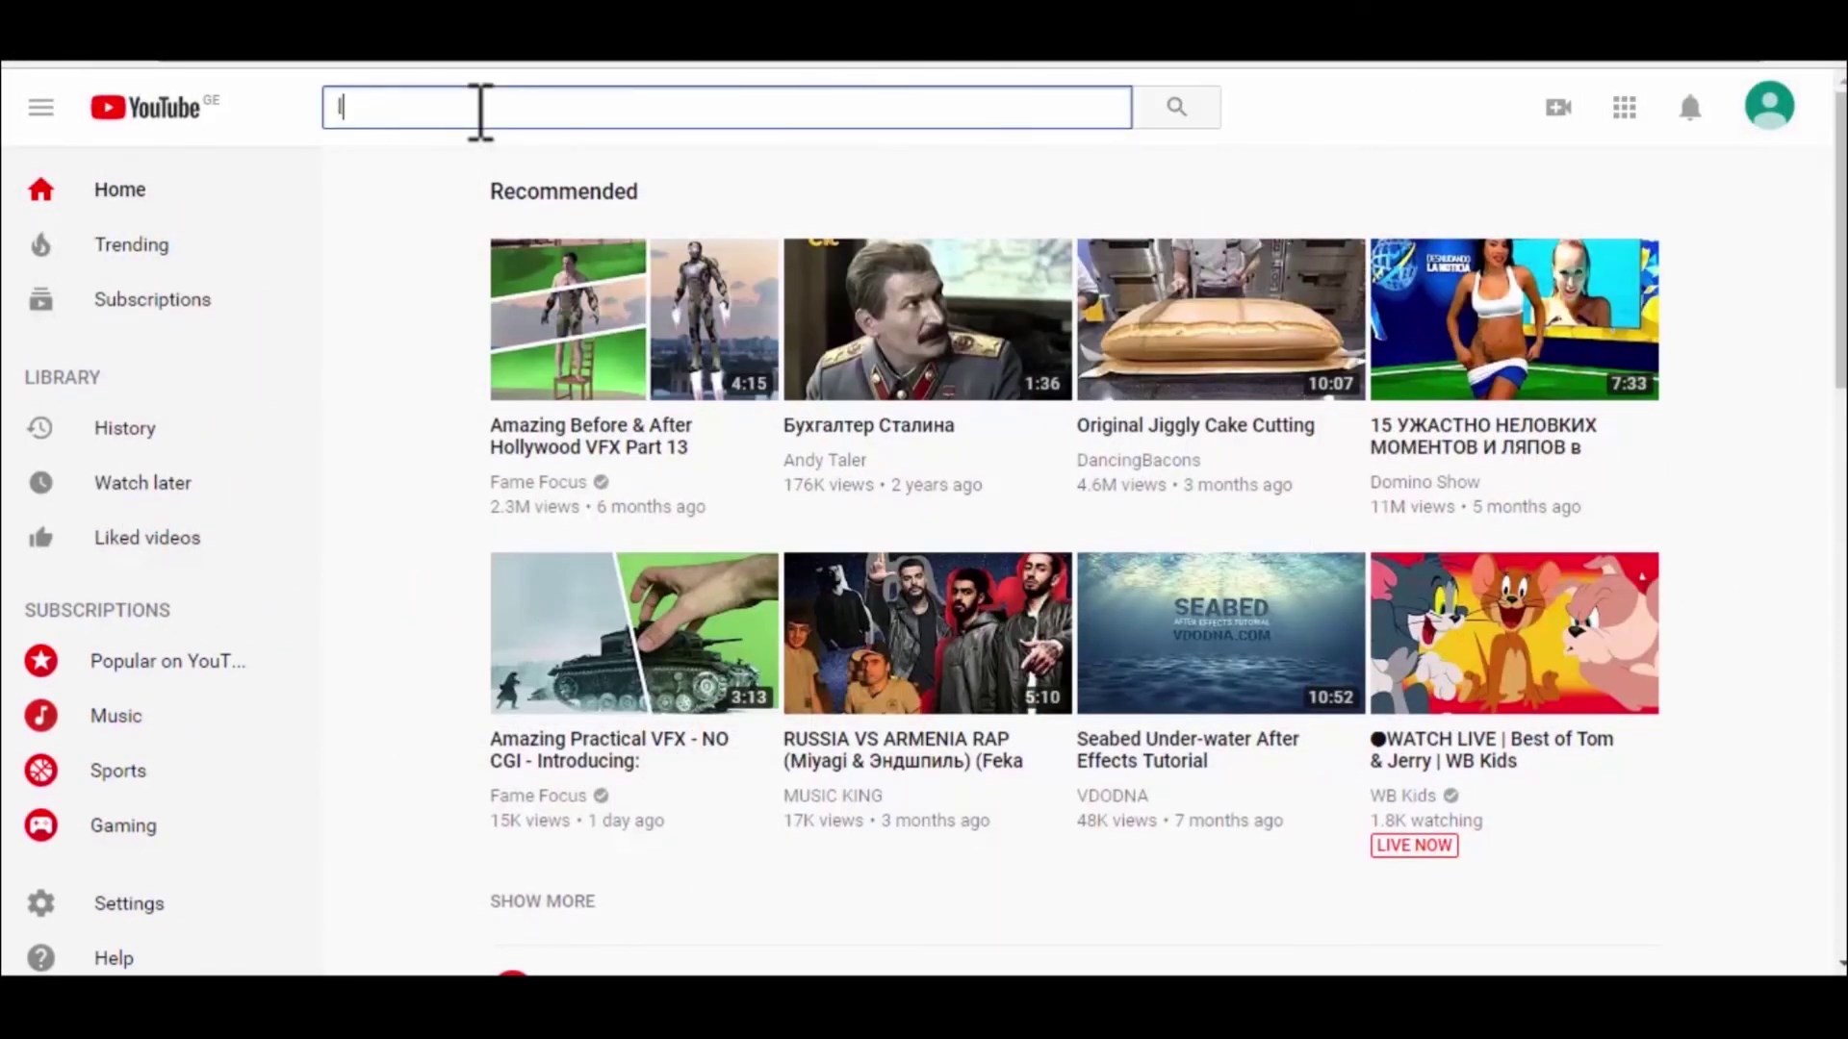
text(yosh lazaryan vfx)
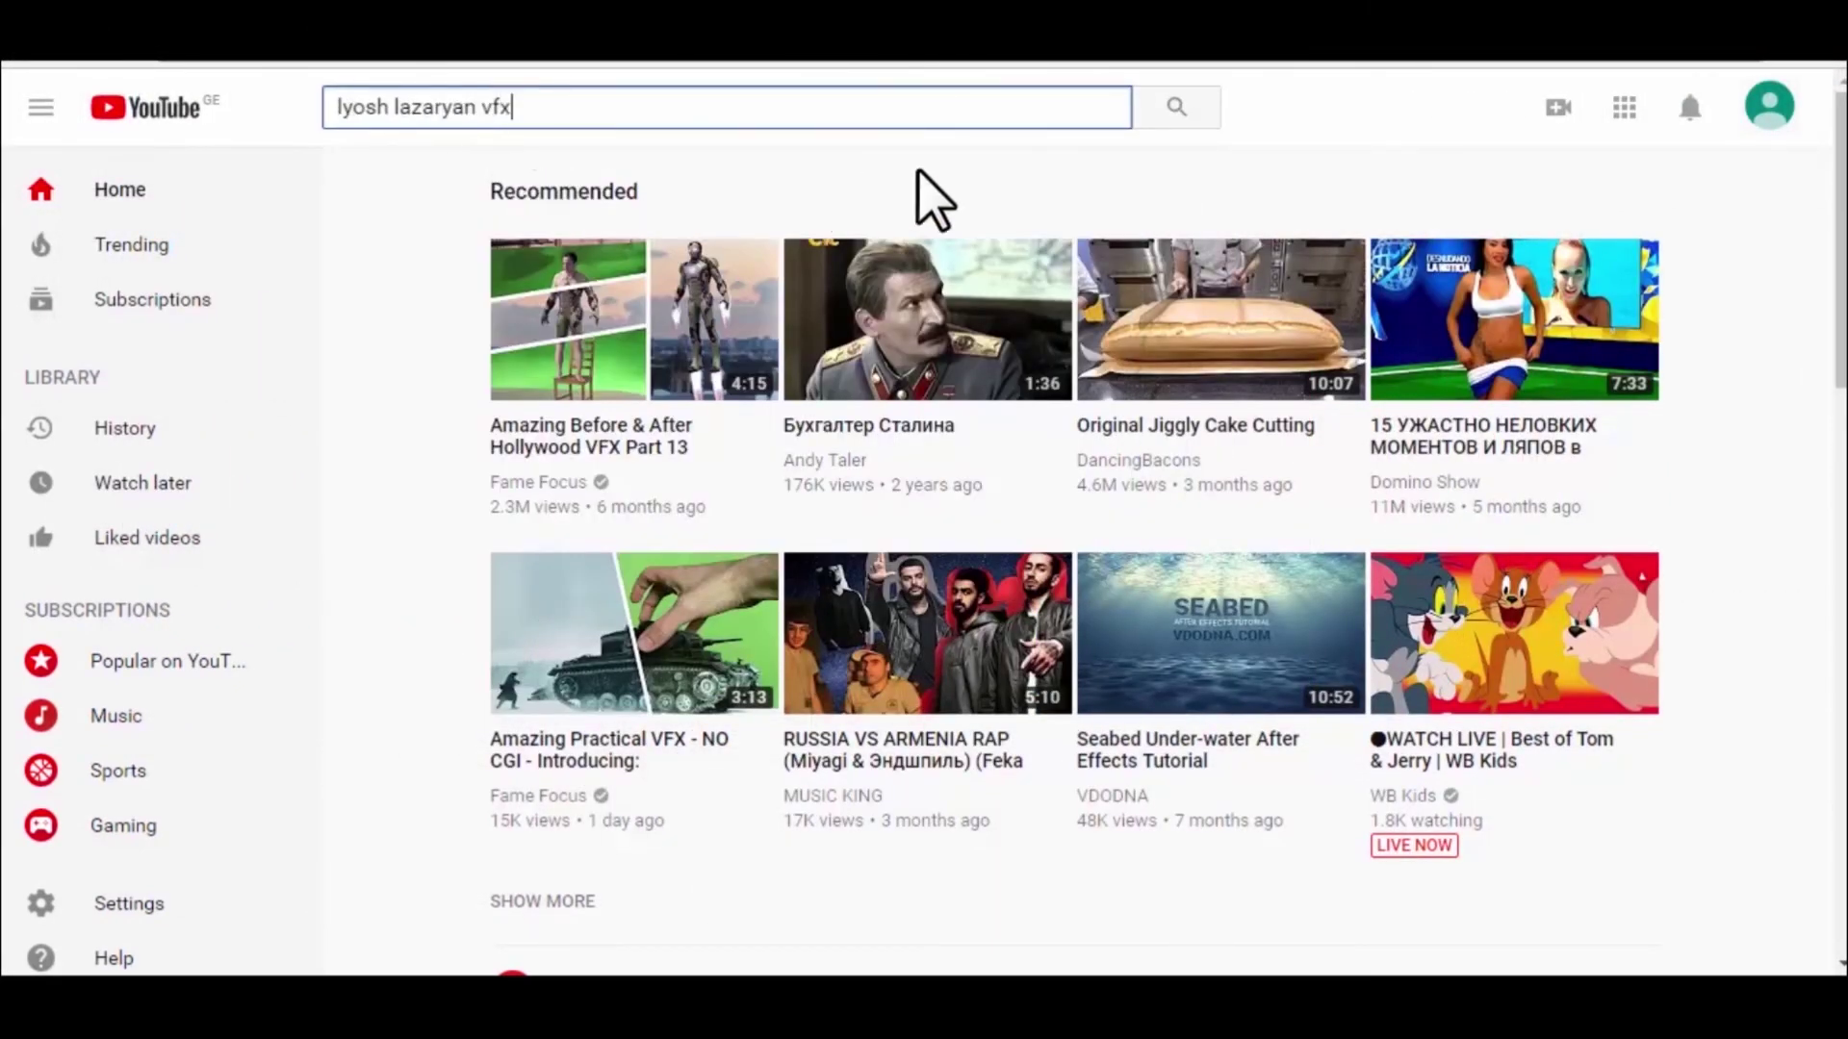
Find the Lyosh Lazaryan VFX channel, pause its featured video, and subscribe
click(1174, 116)
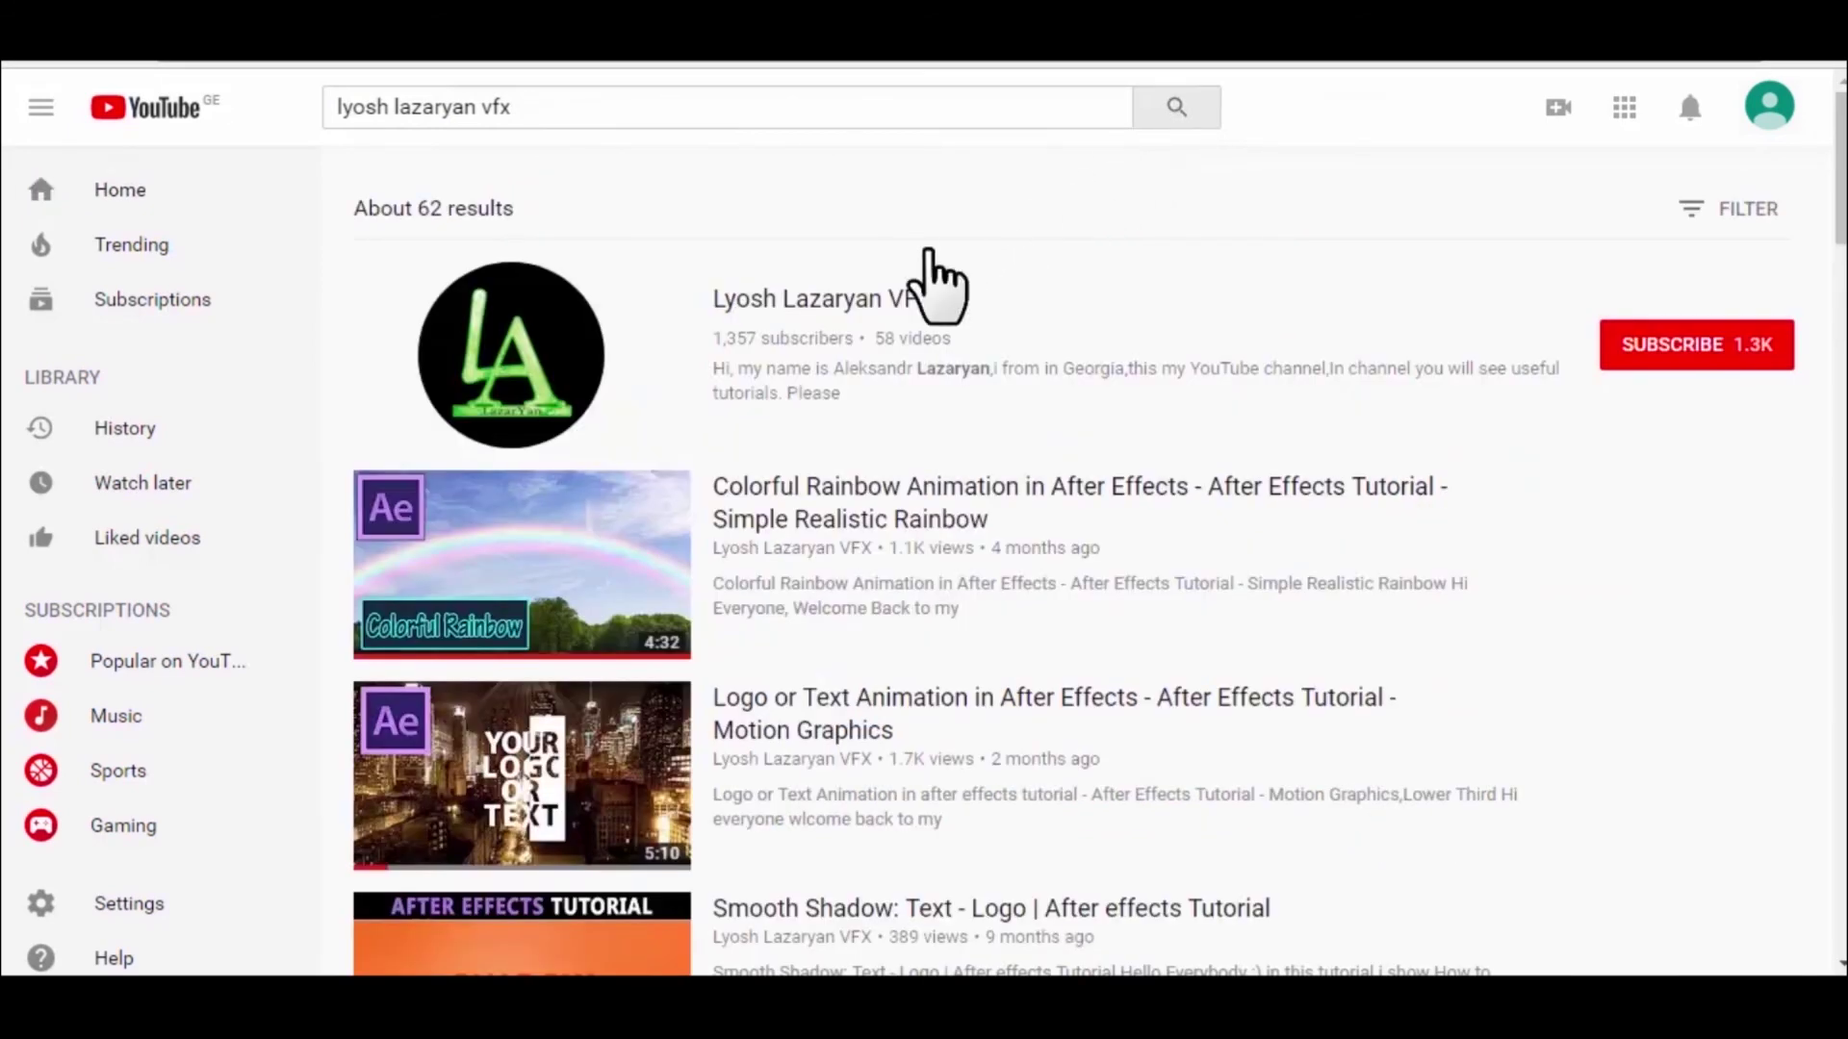
click(875, 297)
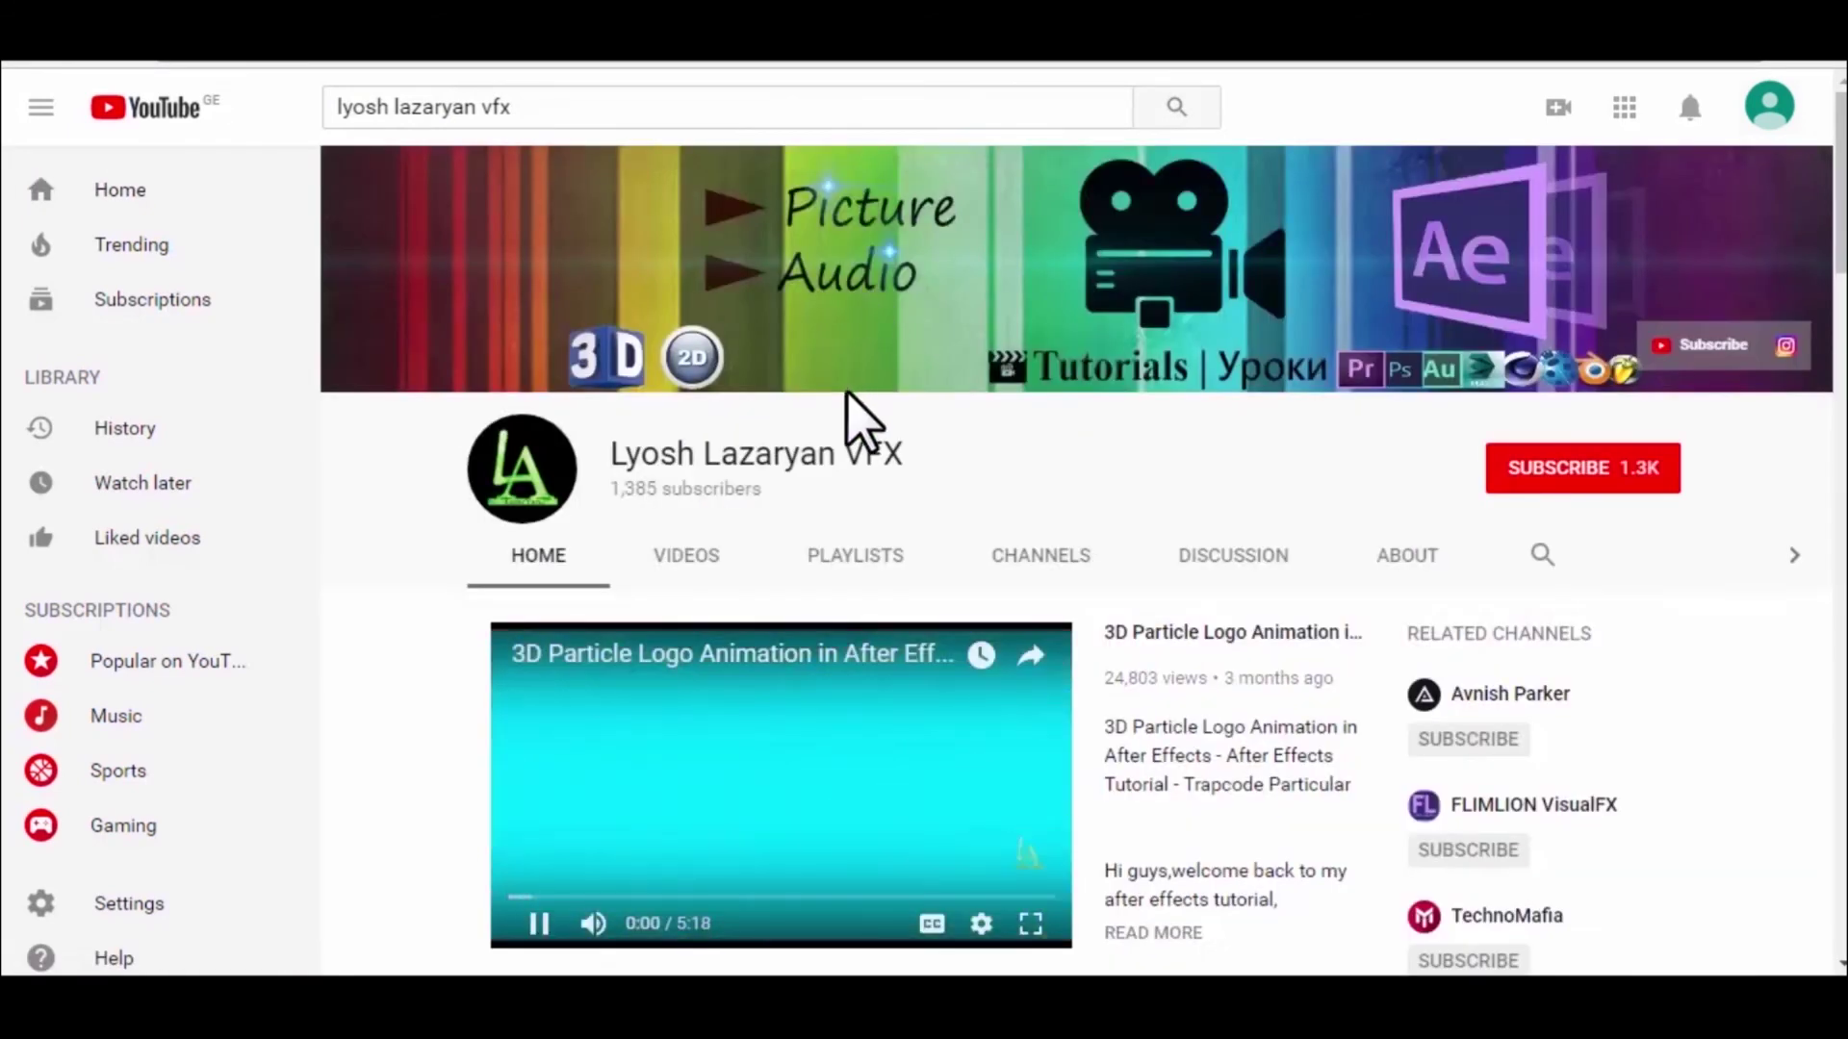
click(539, 928)
click(1570, 479)
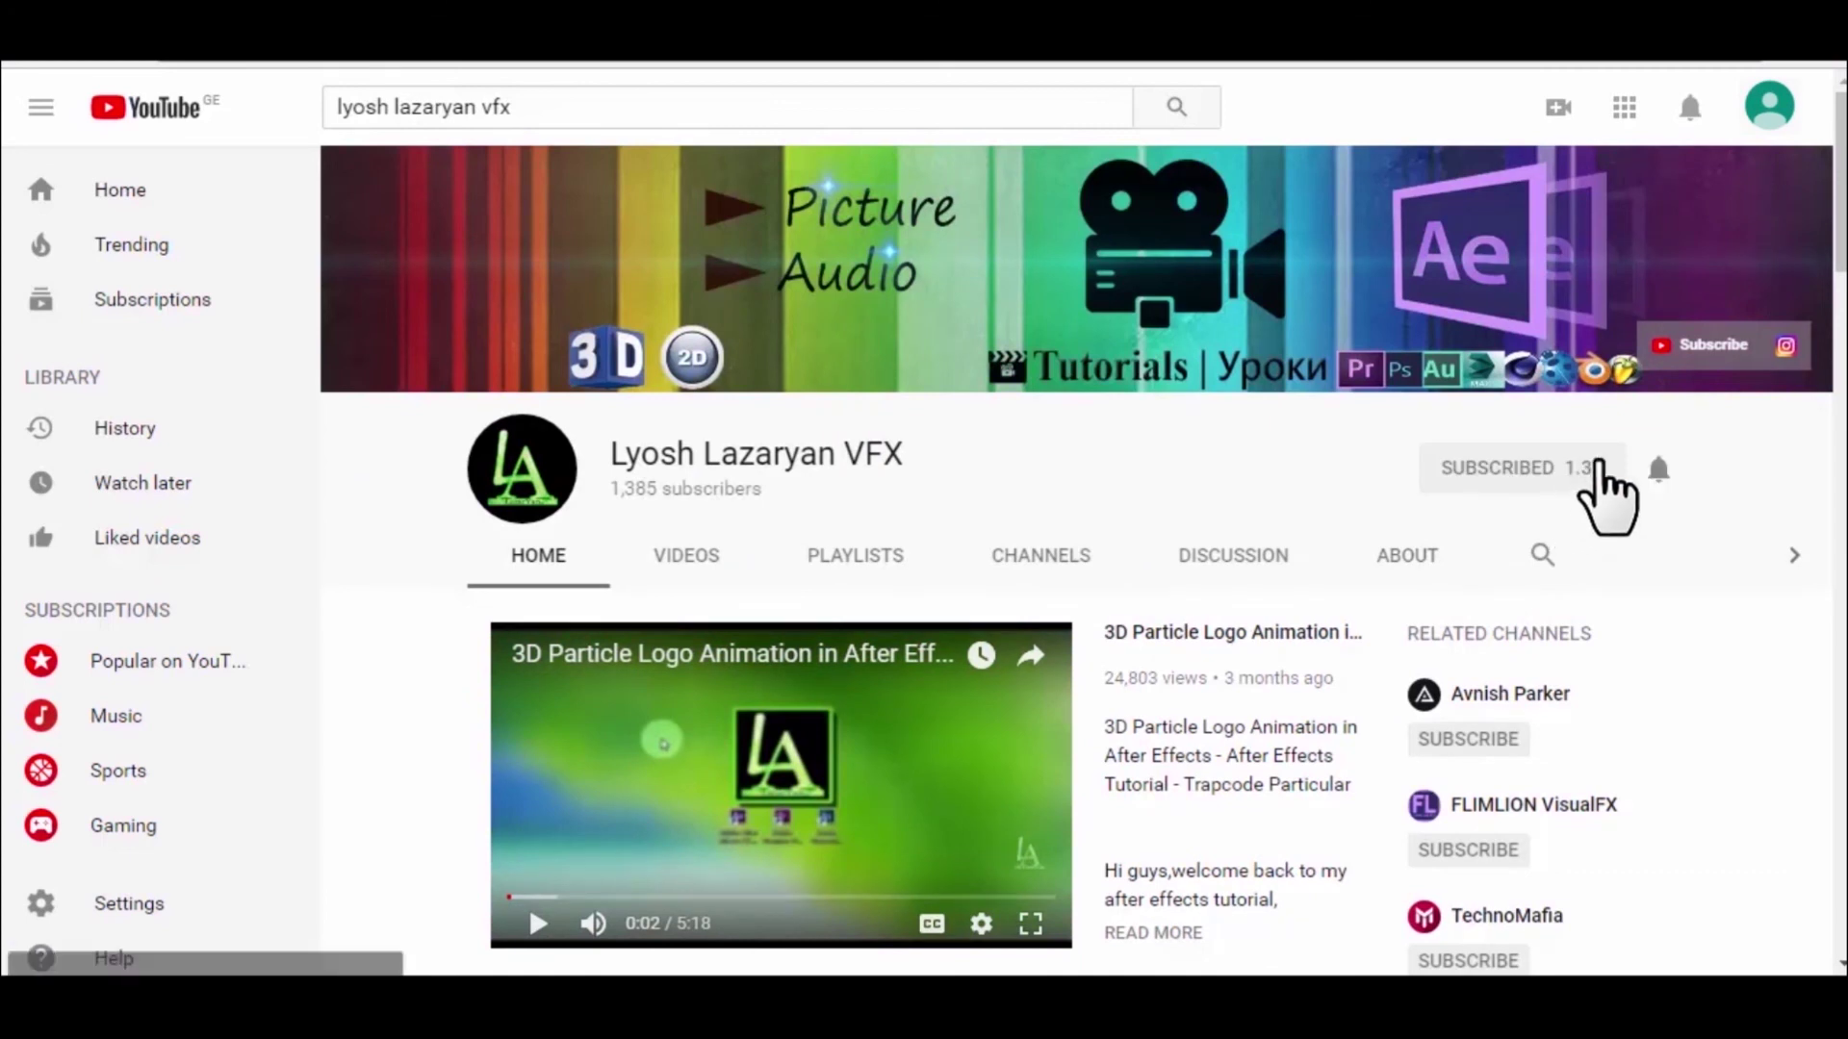